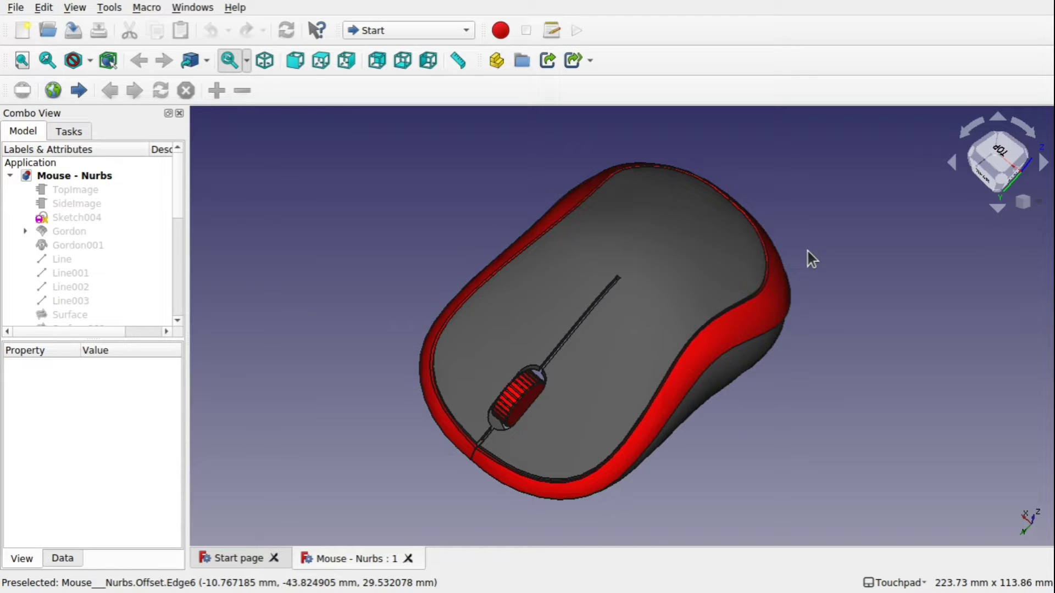
Show the TopImage and SideImage reference pictures together with the finished mouse model.
alt+drag(770, 281, 723, 245)
alt+drag(888, 249, 935, 250)
click(95, 188)
key(space)
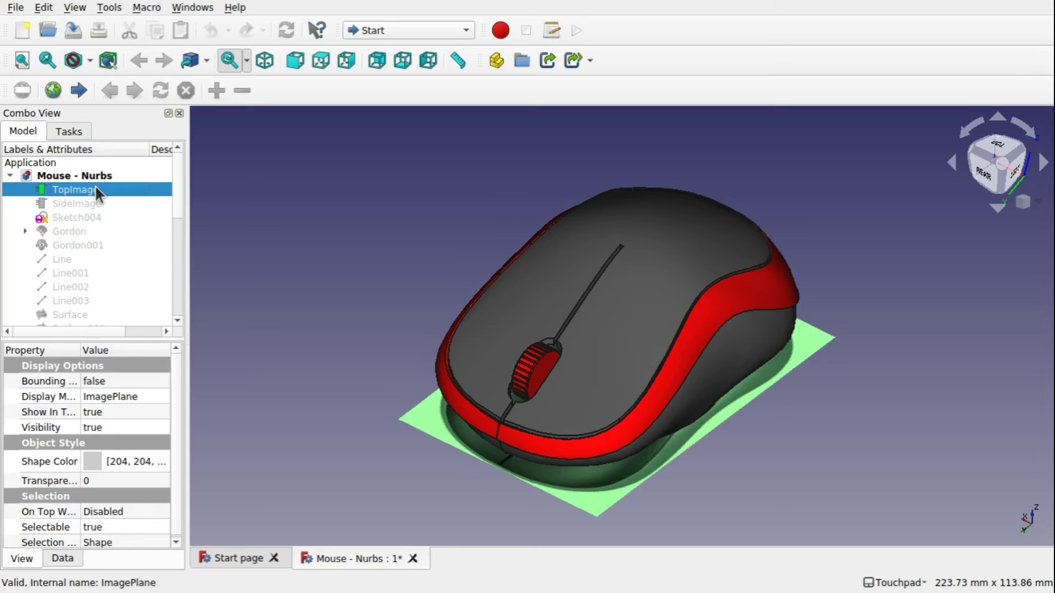
click(81, 207)
key(space)
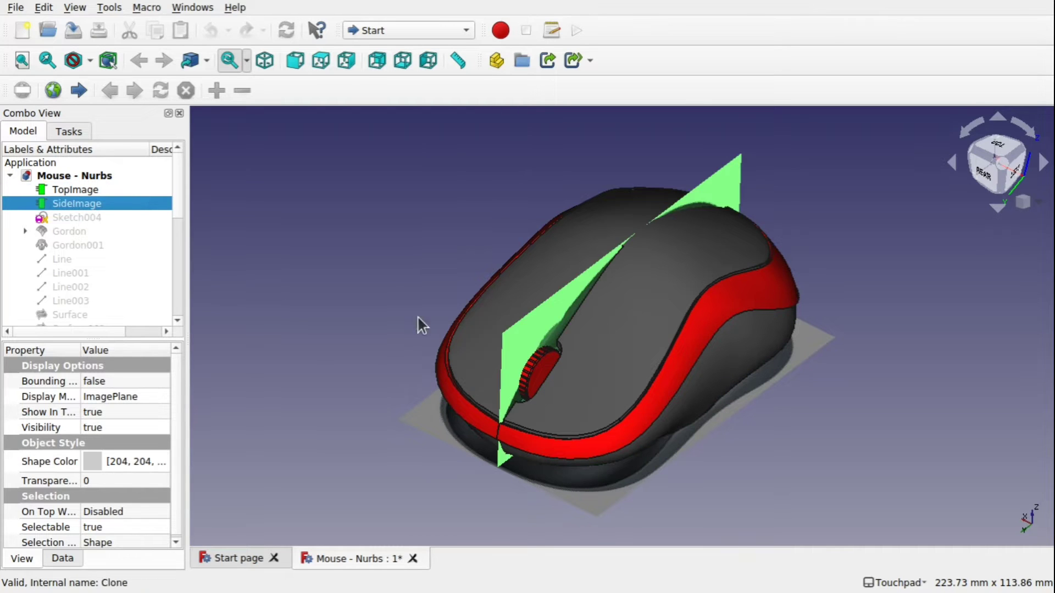
Hide MouseFeature, MouseBody, MouseTop and Body, and examine how the two reference images are arranged.
scroll(176, 301, down, 4)
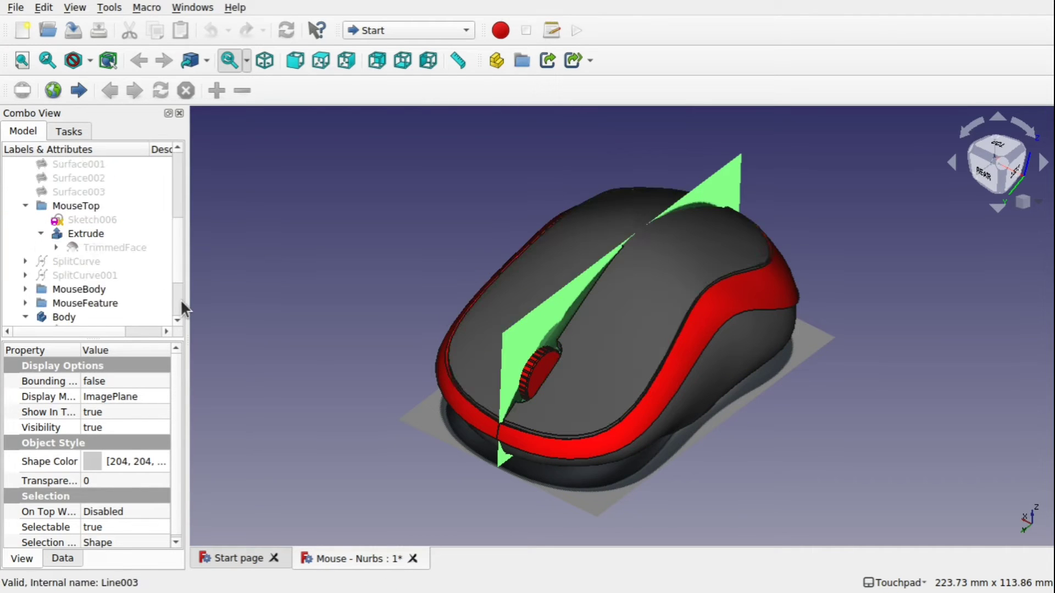
click(98, 302)
key(space)
click(66, 290)
key(space)
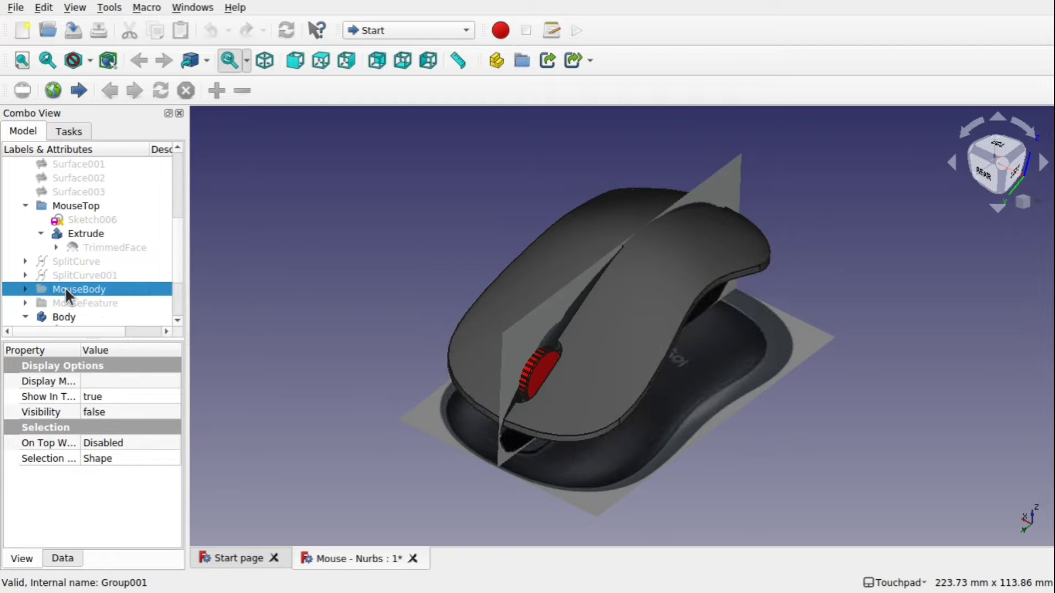
click(74, 205)
key(space)
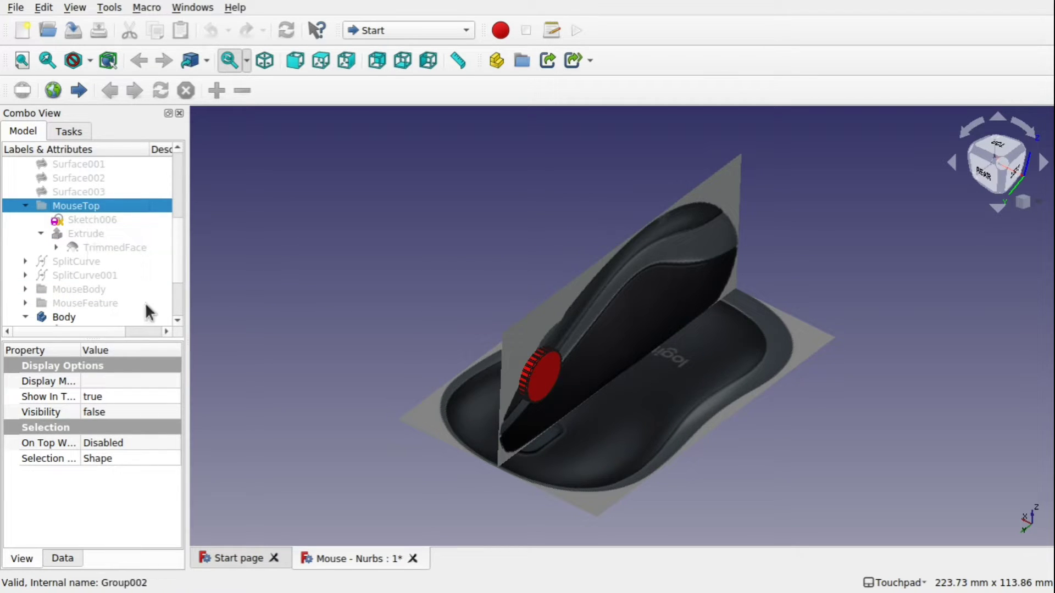
click(63, 318)
key(space)
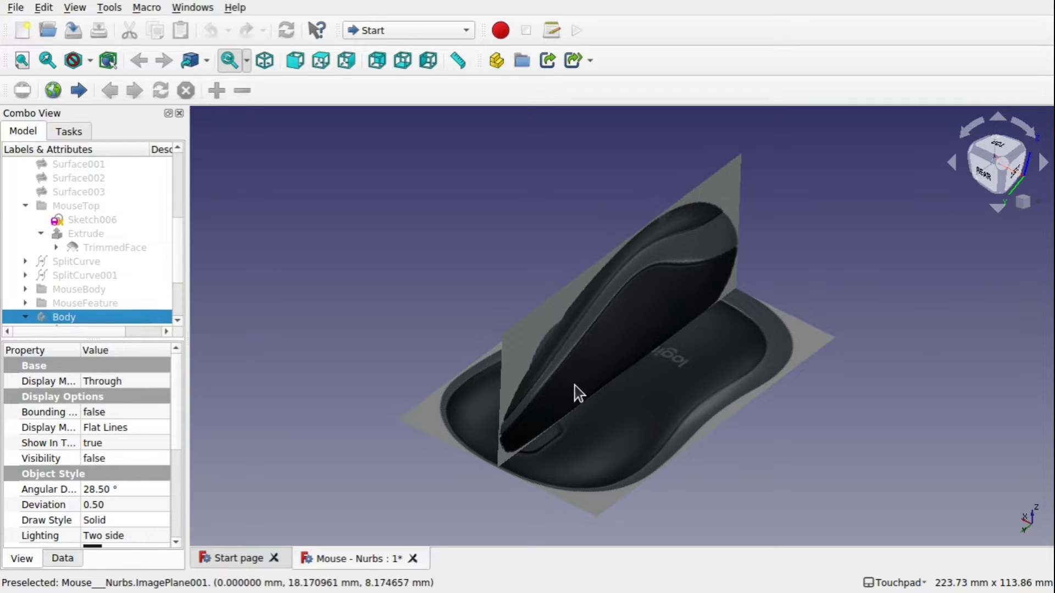
alt+drag(681, 410, 605, 390)
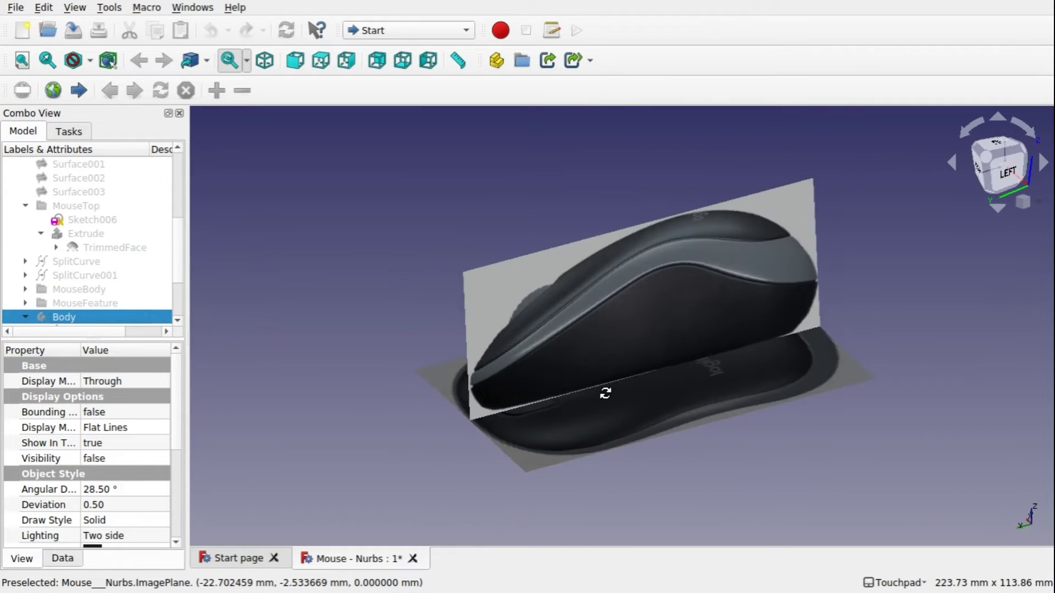
alt+drag(690, 395, 716, 394)
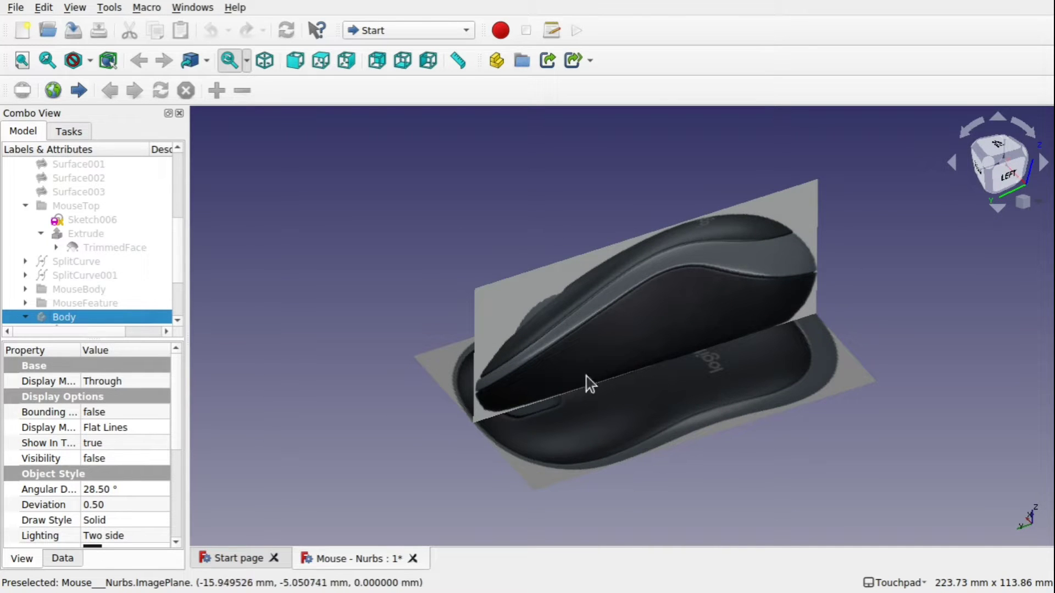
Show MouseFeature, MouseBody, MouseTop and Body again, and hide Sketch006 inside the MouseTop group.
click(87, 303)
key(space)
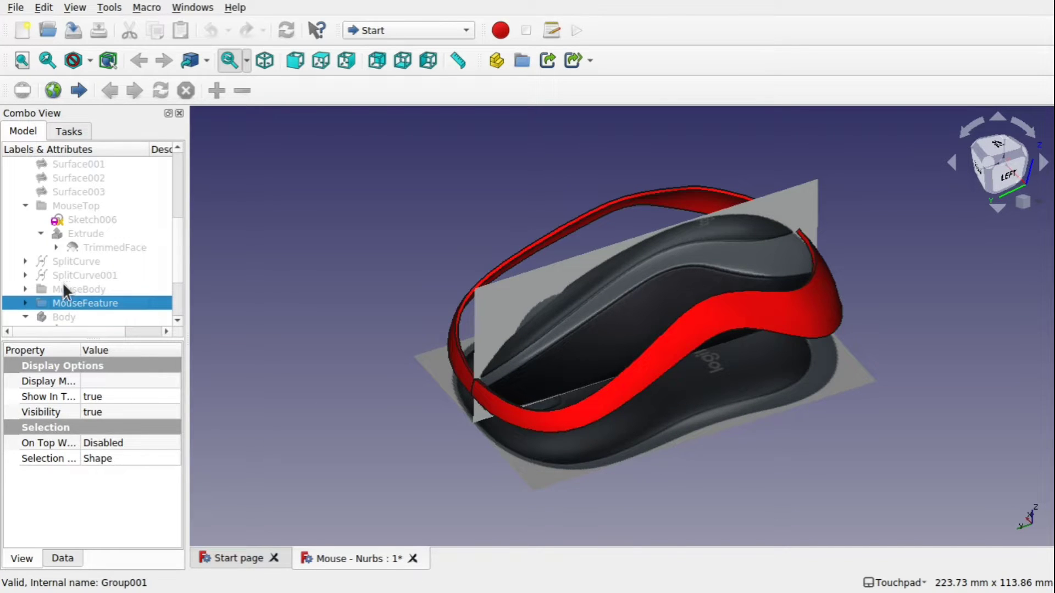
click(74, 289)
key(space)
click(68, 205)
key(space)
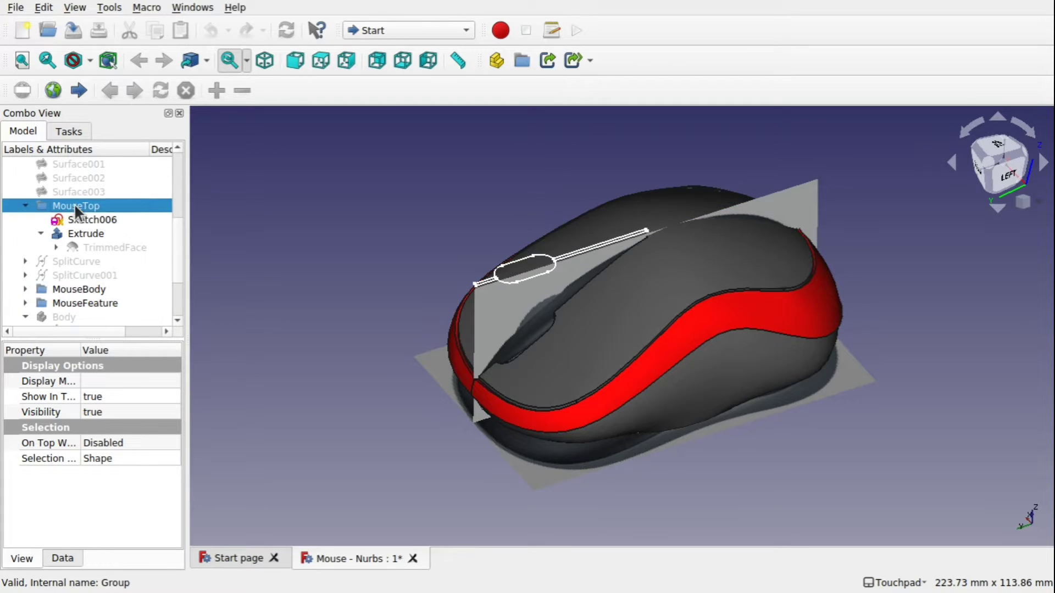
click(65, 315)
key(space)
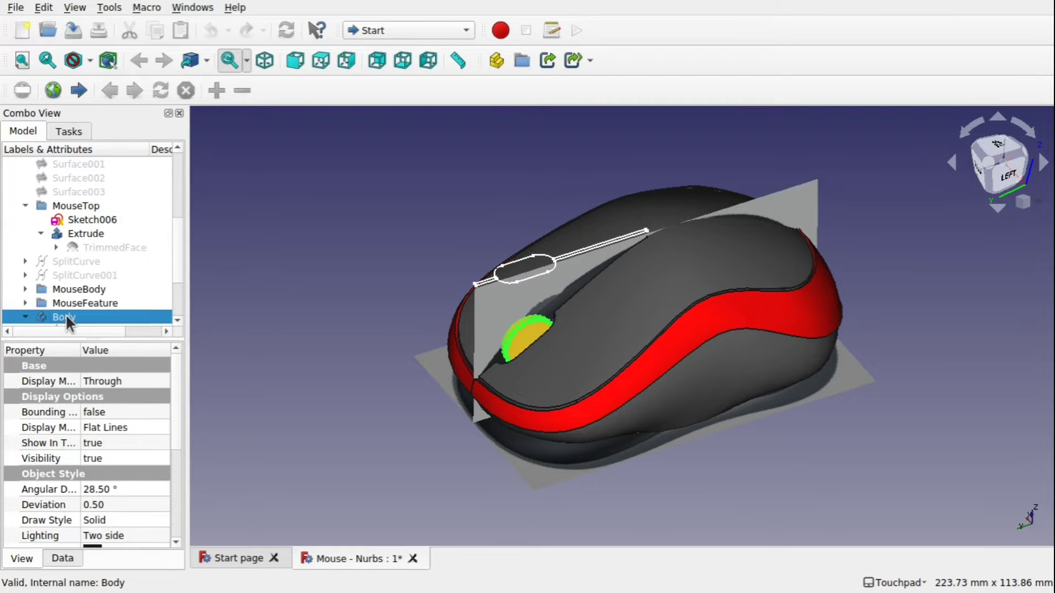
click(67, 220)
key(space)
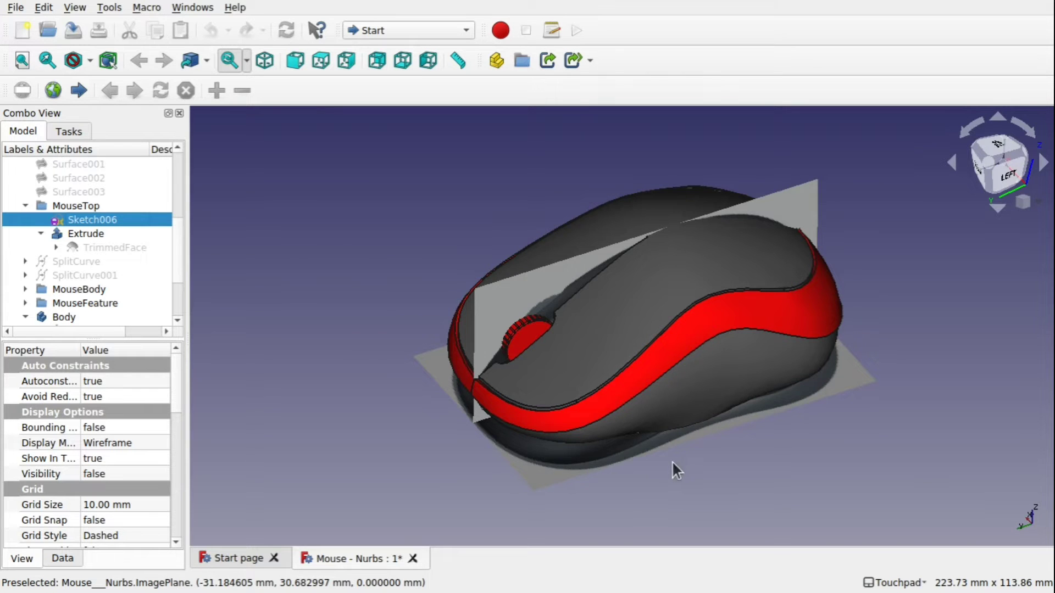
mouse_move(673, 466)
alt+mouse_down()
mouse_move(697, 525)
mouse_move(691, 452)
mouse_move(679, 460)
alt+mouse_up()
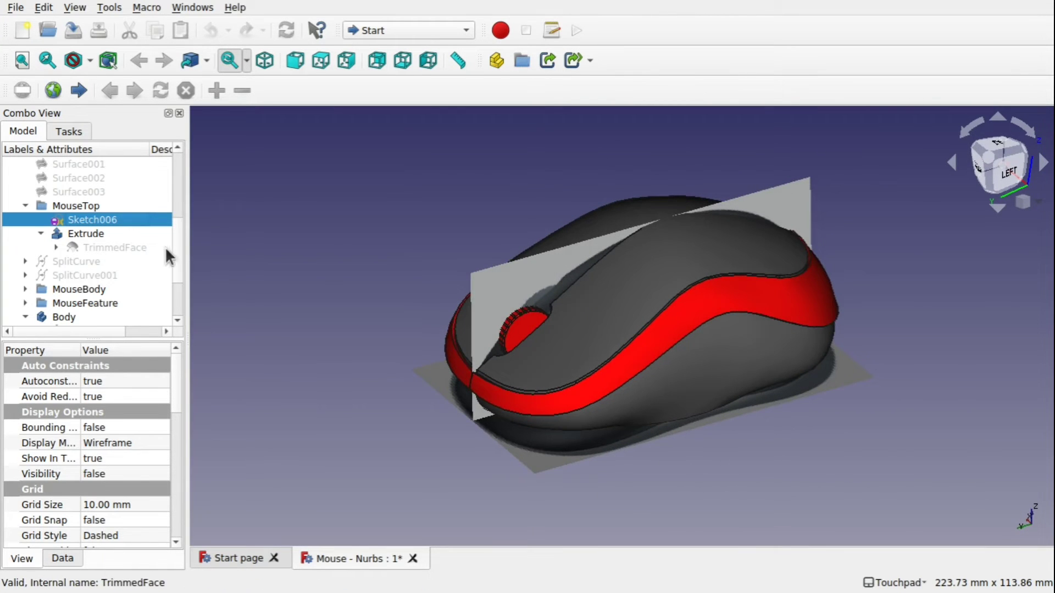
Hide the TopImage and SideImage references and examine the finished mouse model from several angles.
drag(177, 246, 177, 176)
click(93, 190)
key(space)
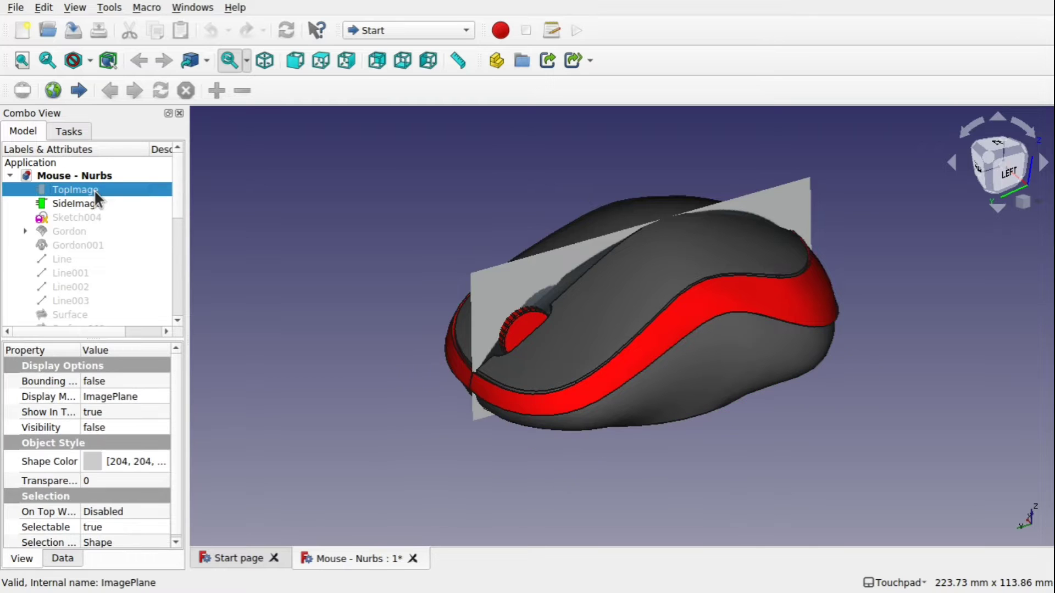
click(82, 204)
key(space)
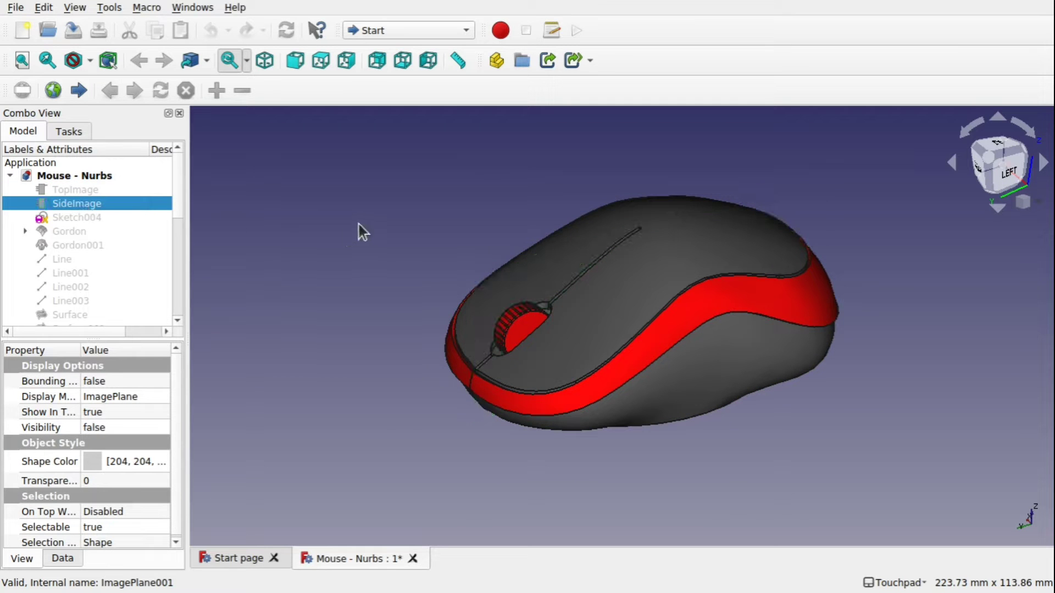
alt+drag(358, 224, 410, 311)
shift+drag(410, 310, 807, 406)
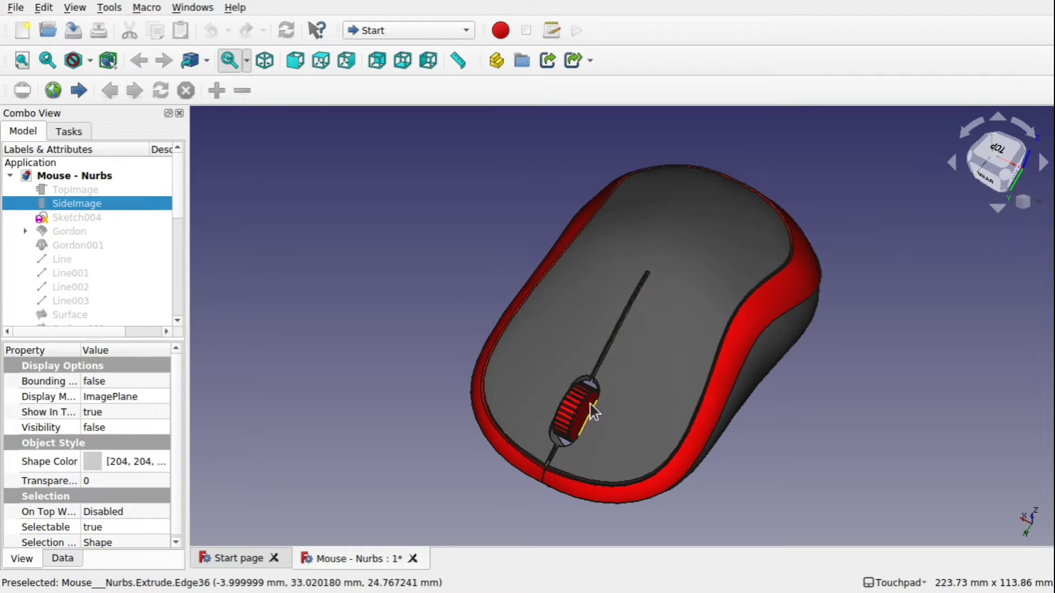
alt+drag(409, 388, 588, 454)
alt+drag(487, 479, 562, 432)
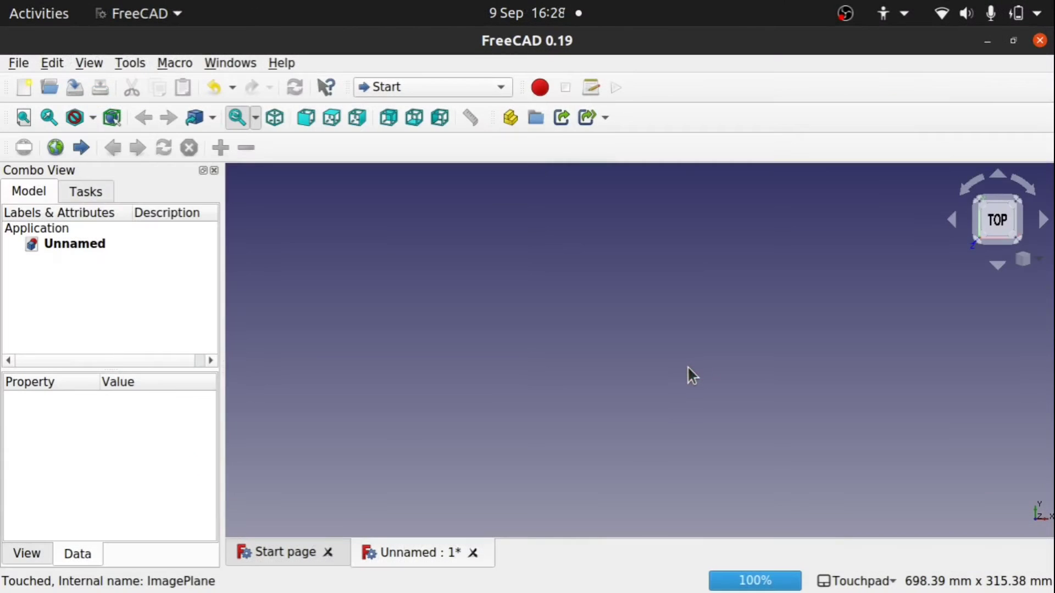
Close the start page and switch the empty document to the Image workbench.
click(328, 552)
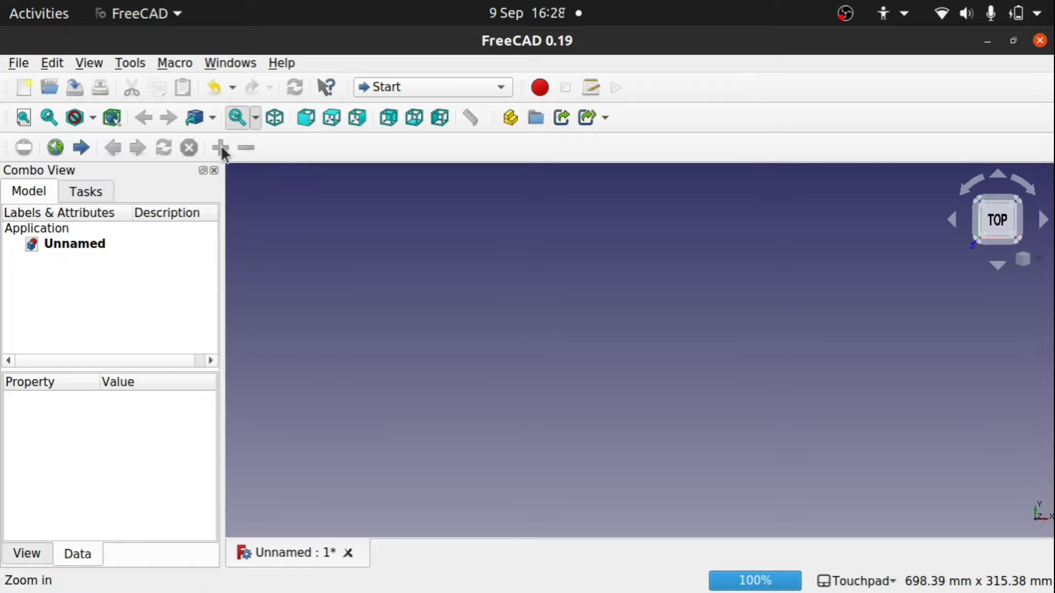
click(394, 89)
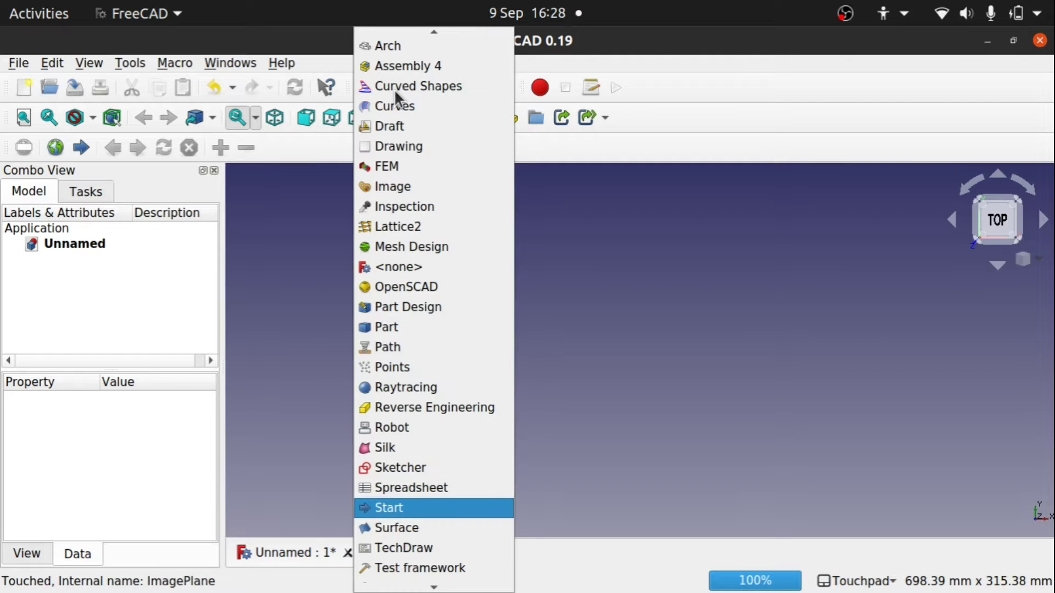
click(426, 189)
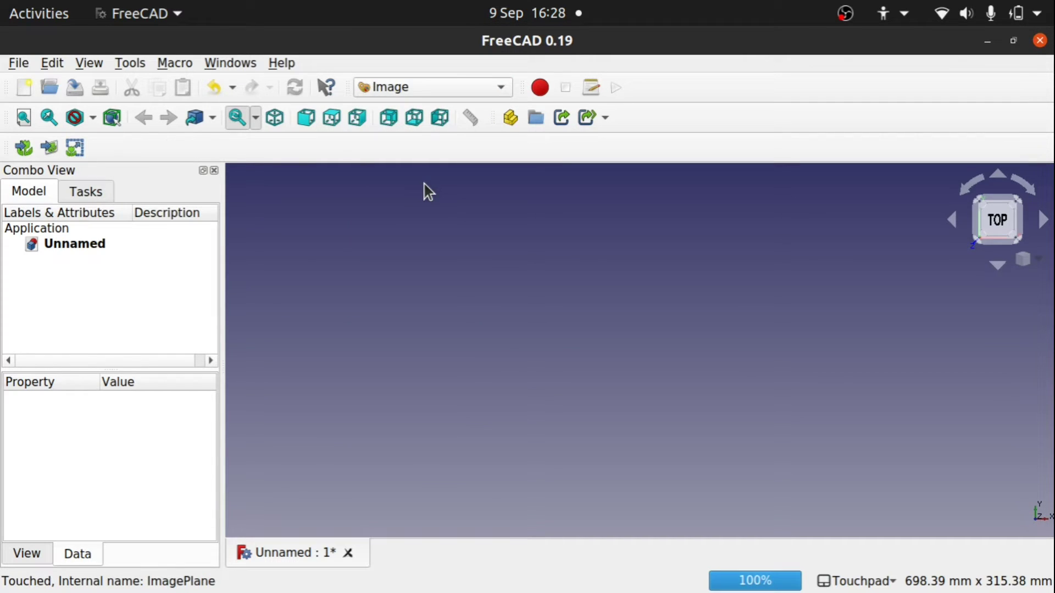
Import mouse_top.jpg as an image plane on the XY-Plane with an offset of 0.00 mm.
click(50, 148)
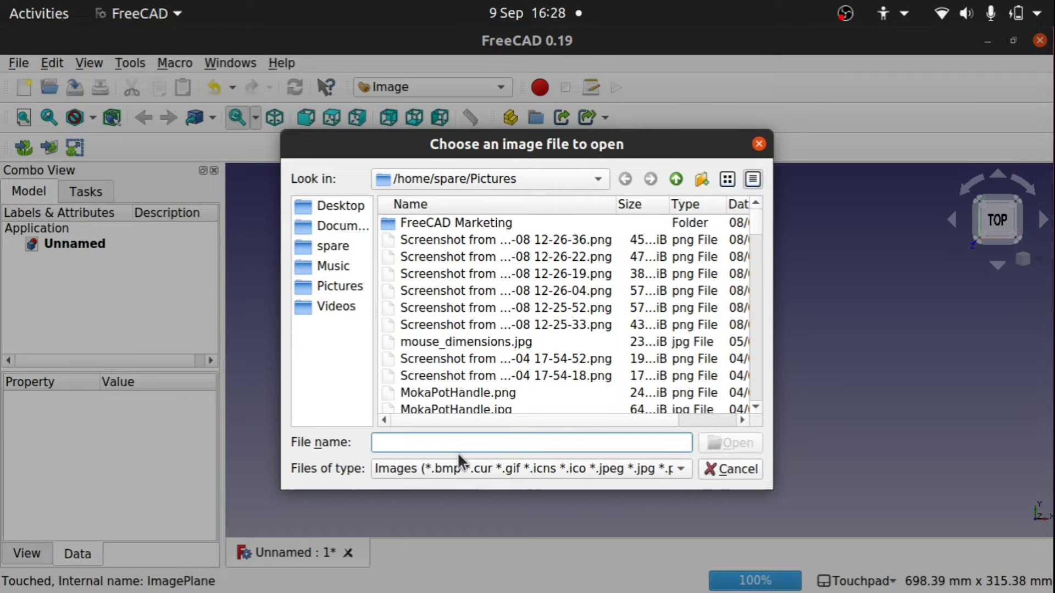
text(mouse_top.jpg)
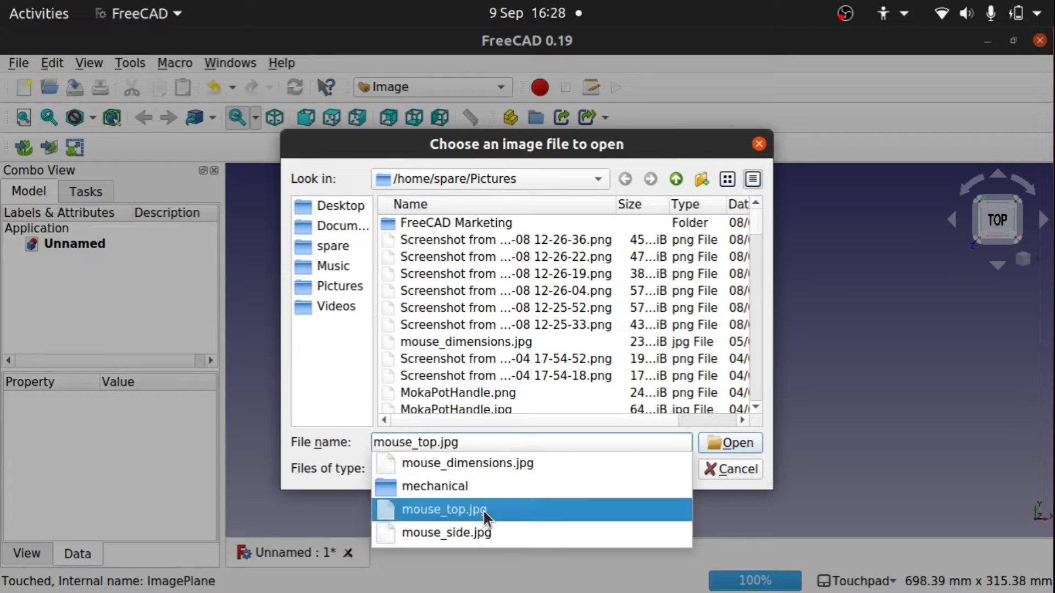
click(485, 511)
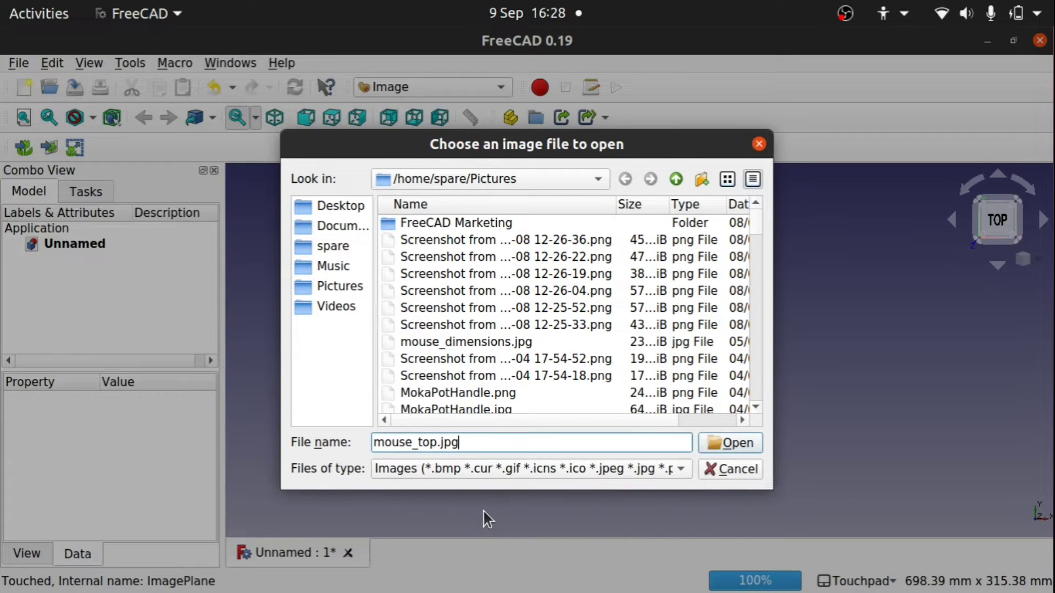
click(731, 444)
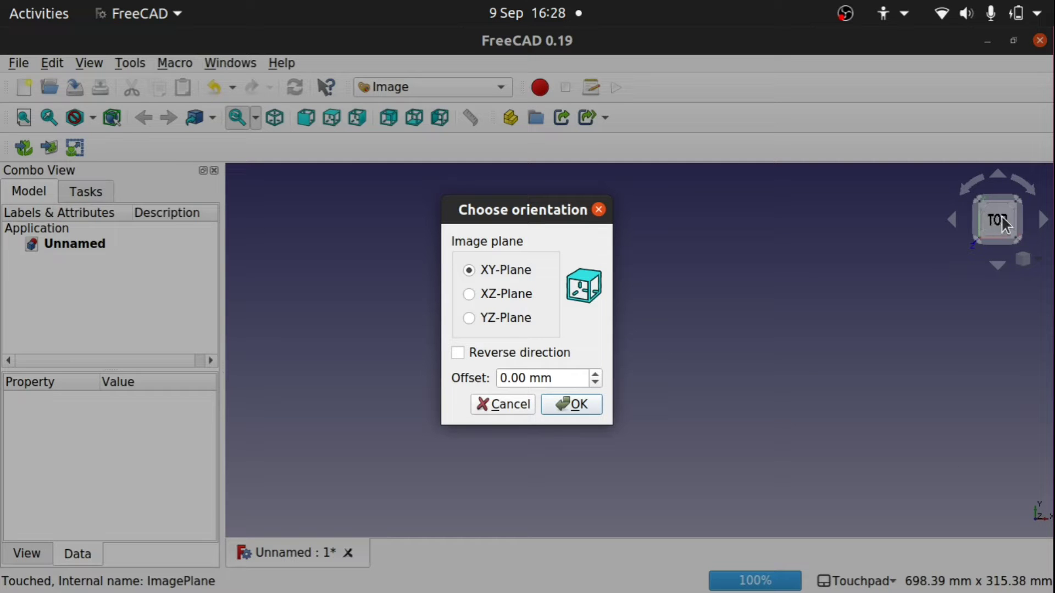
click(576, 406)
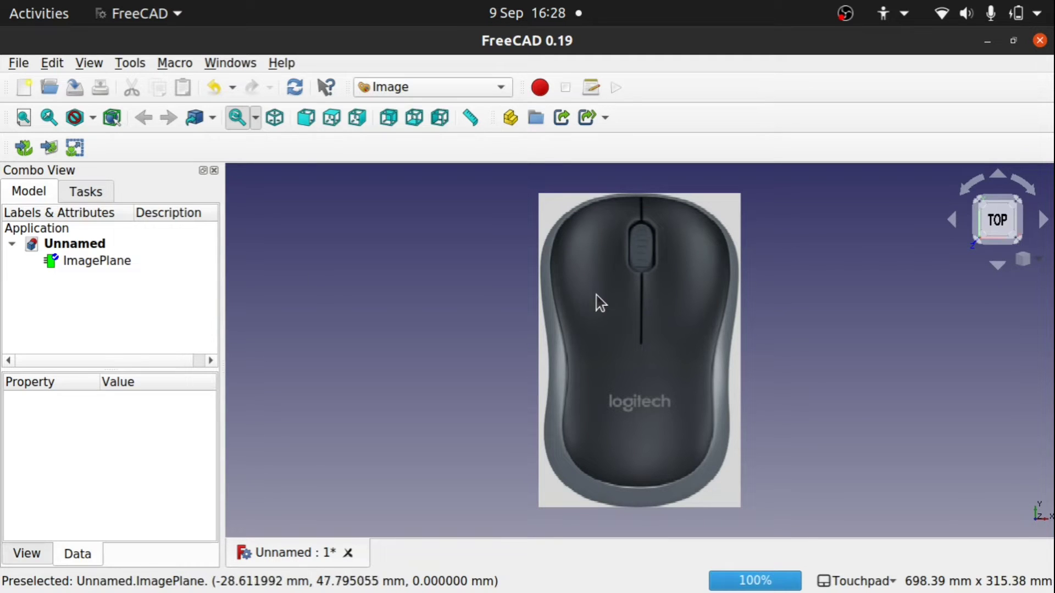
Scale the image plane so the mouse's length from its front end to its rear end is 100 mm.
click(80, 153)
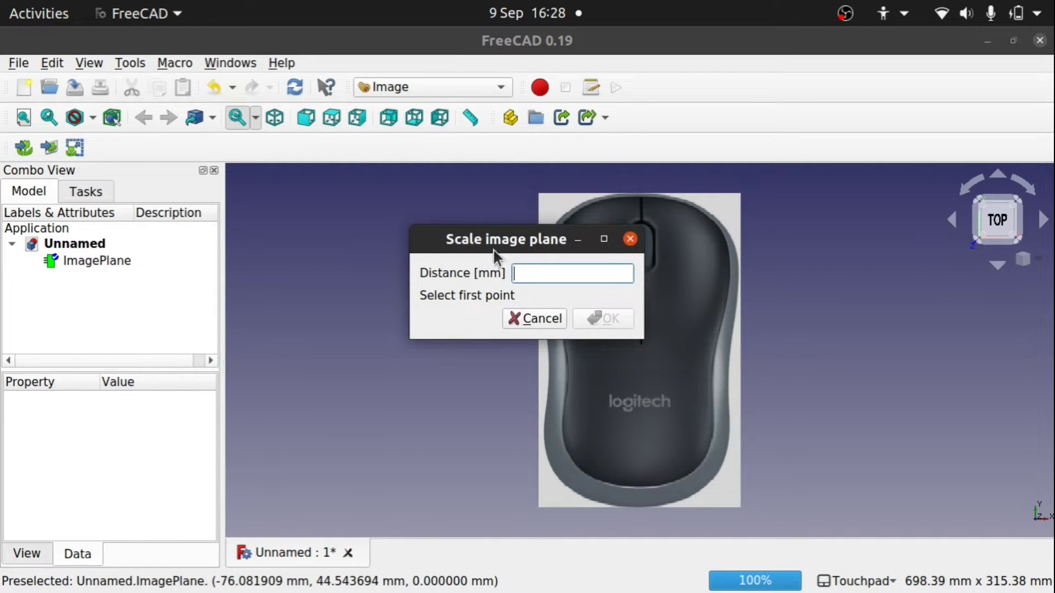
drag(509, 241, 399, 237)
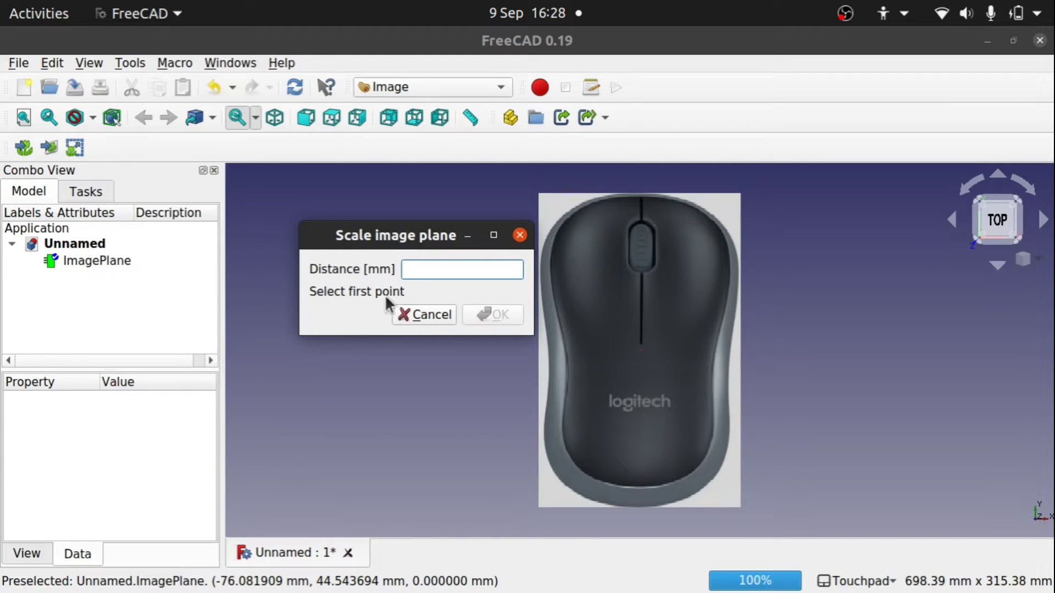
click(640, 198)
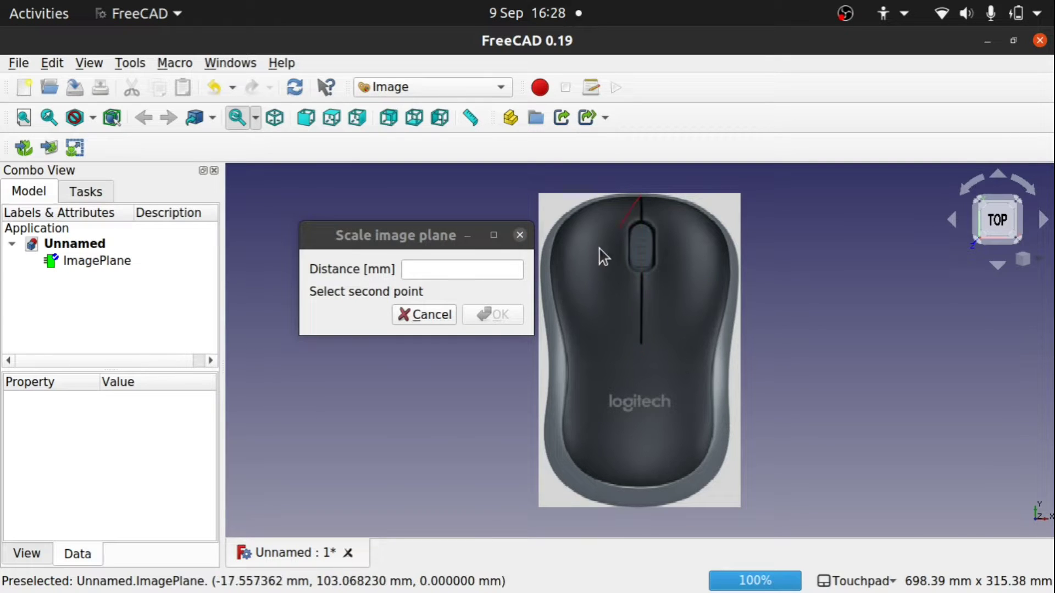
click(642, 505)
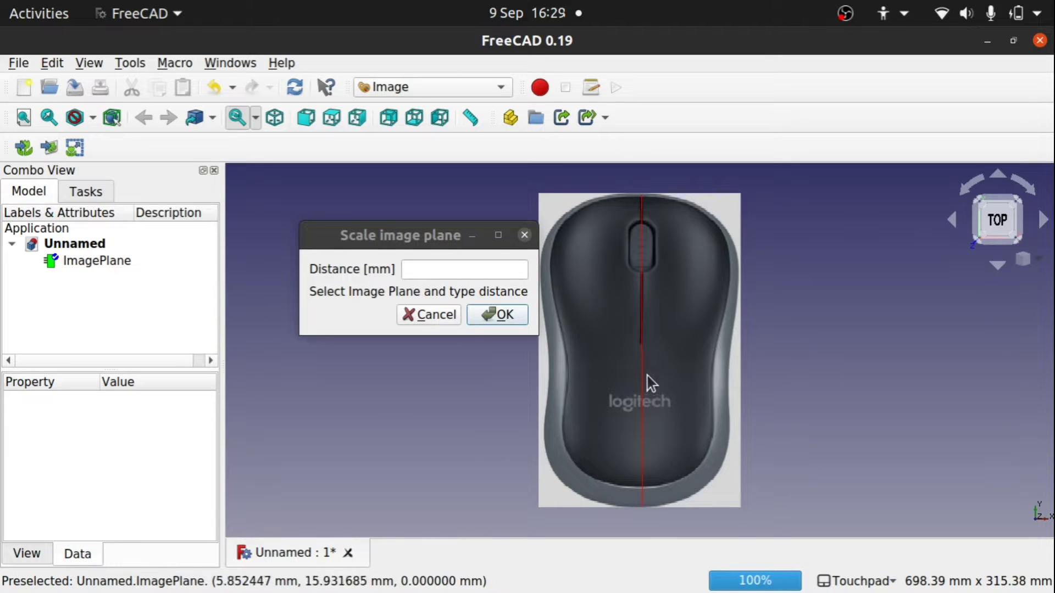
click(459, 274)
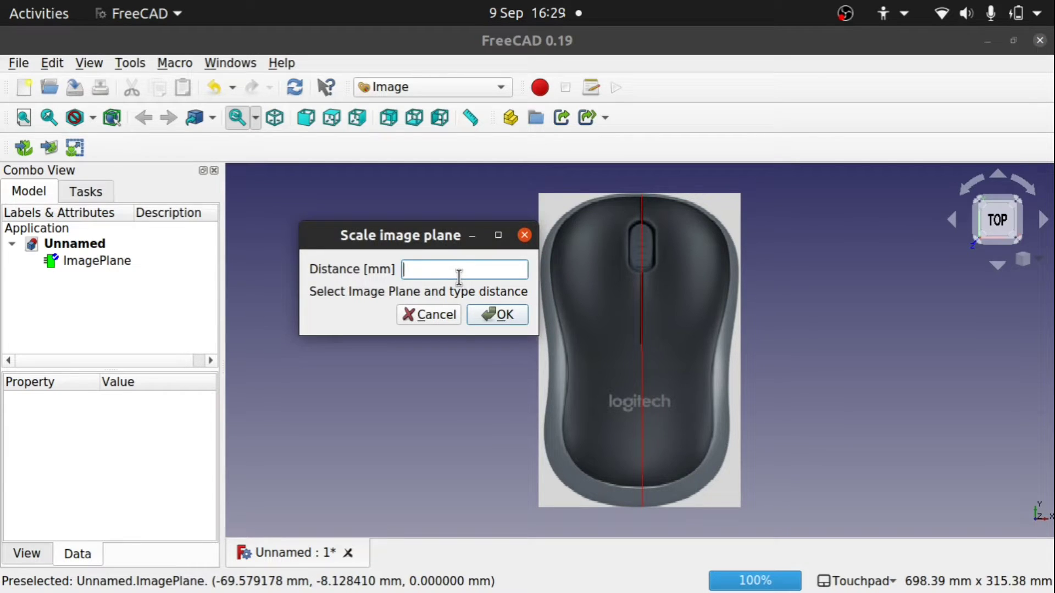
text(100)
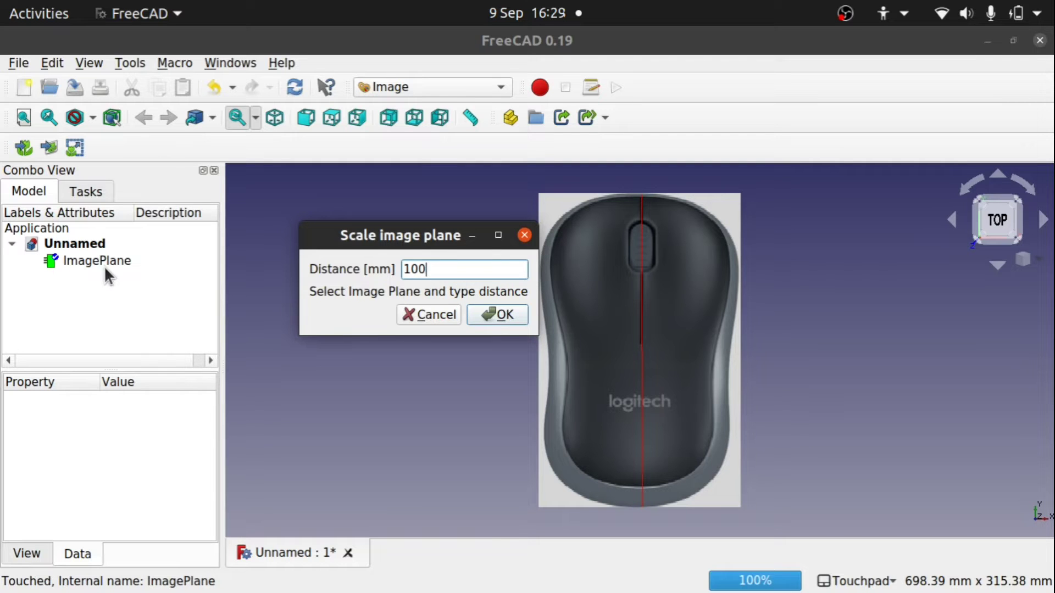
click(104, 263)
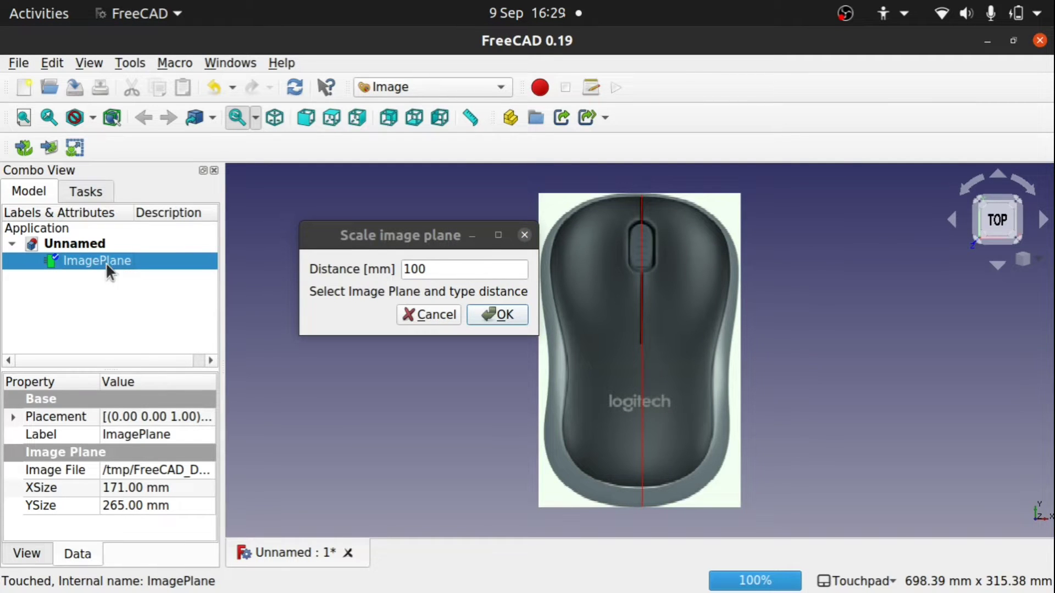
click(497, 314)
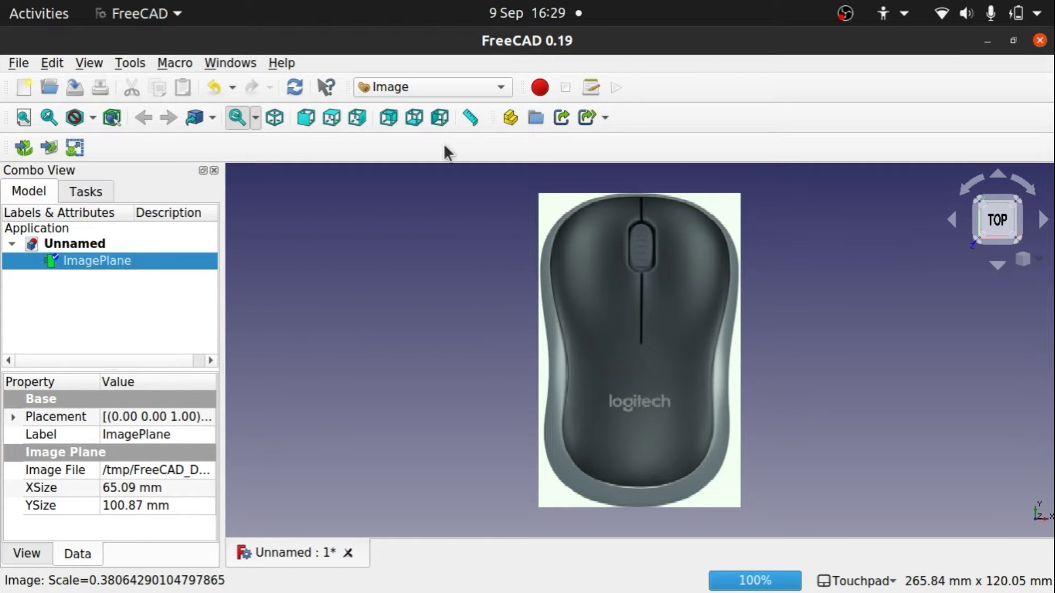
Measure the distance between the front and rear ends of the mouse in the top-view image.
click(469, 118)
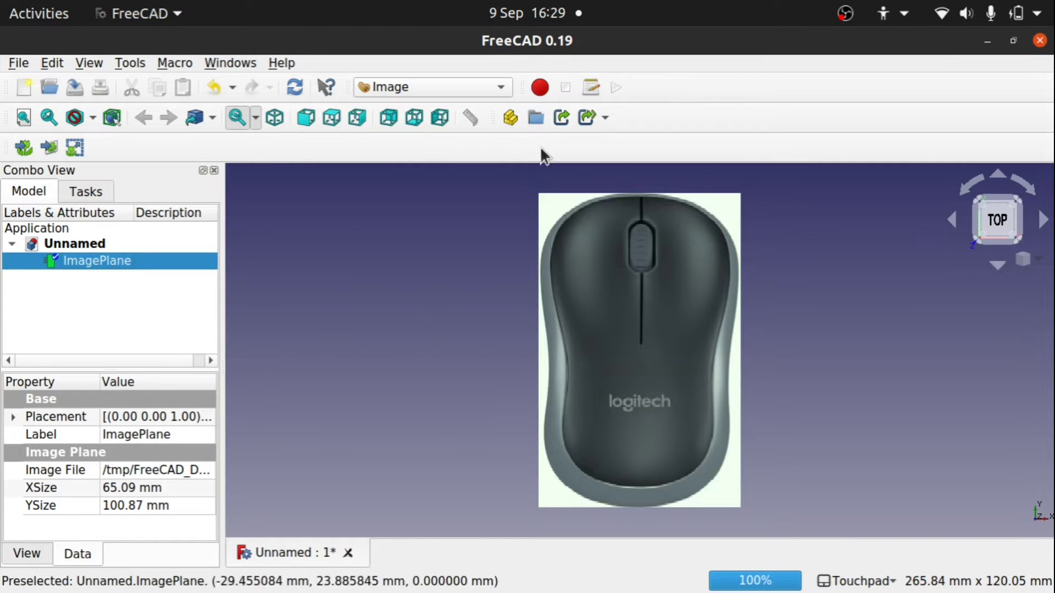
click(640, 193)
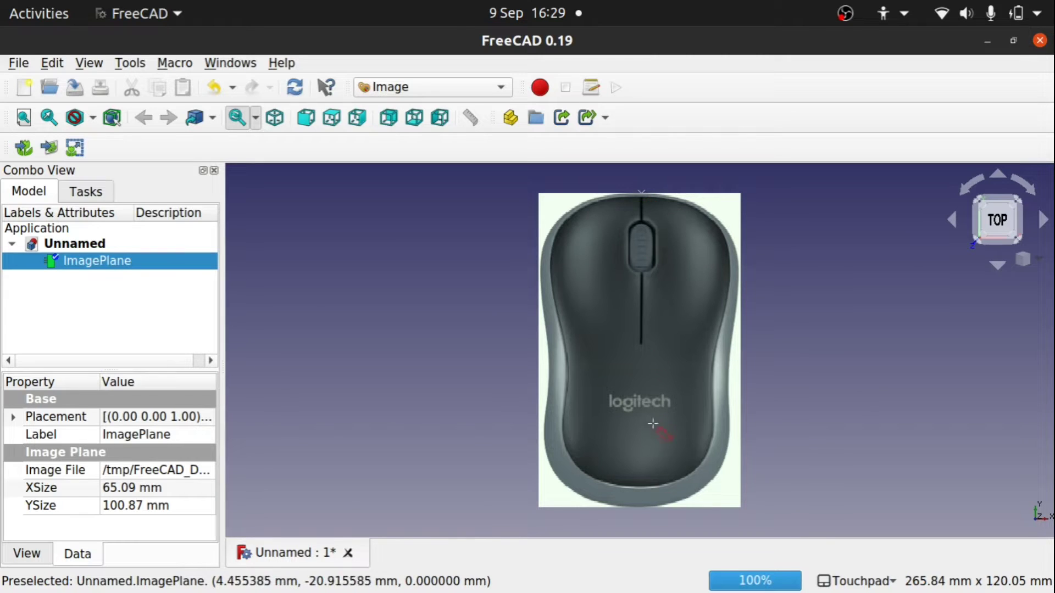
click(643, 508)
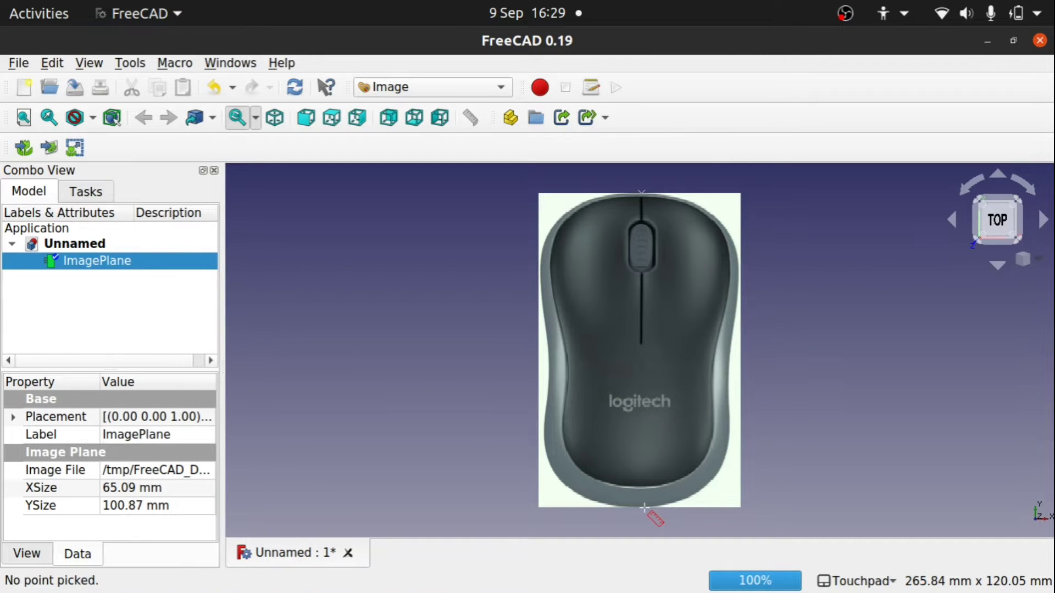
click(640, 505)
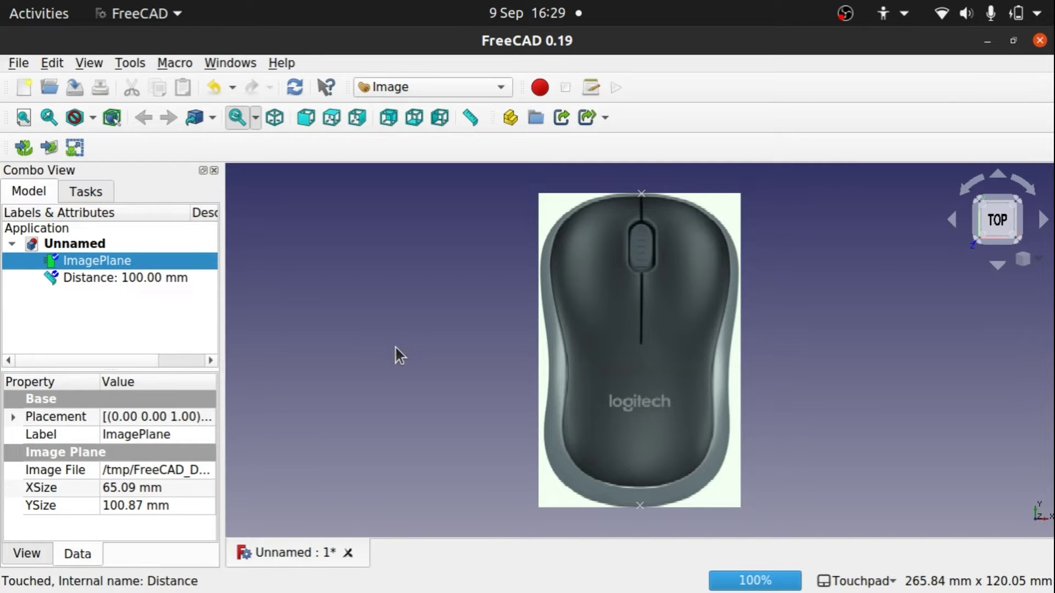
click(123, 276)
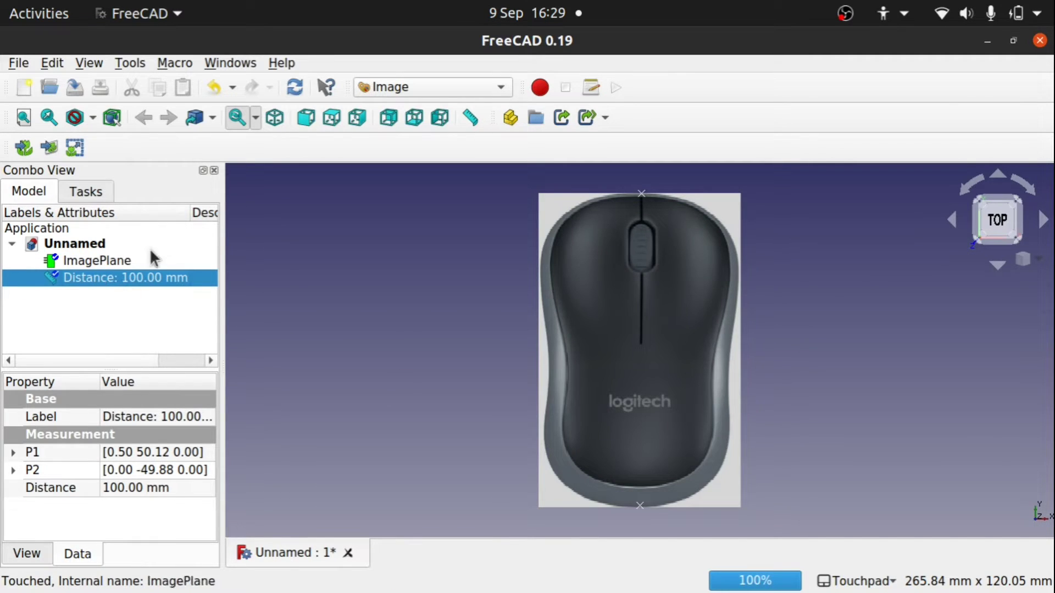
click(459, 303)
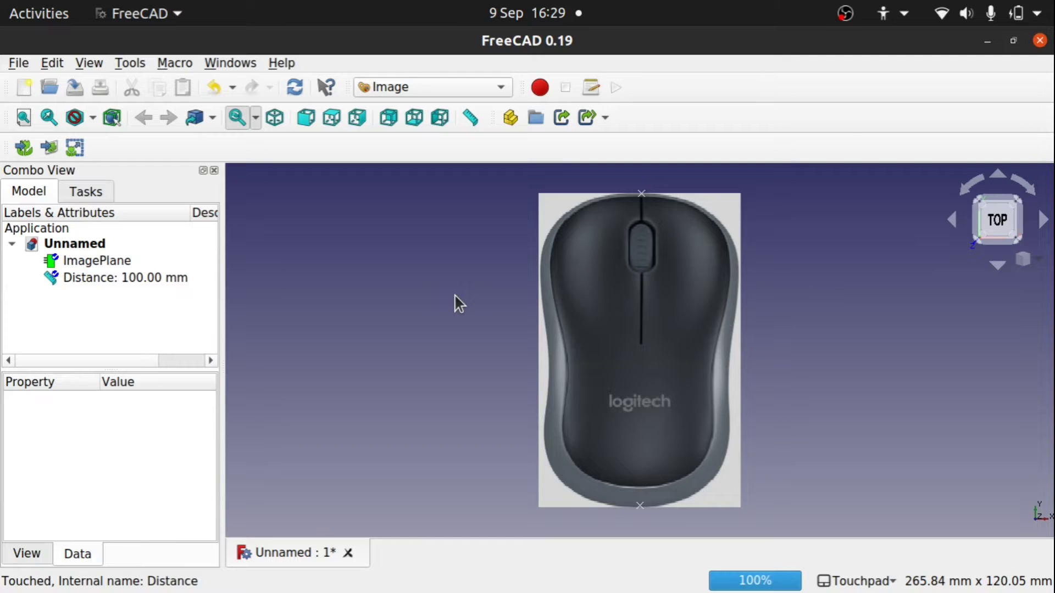
Import mouse_side.jpg as an image plane on the YZ-Plane with an offset of 0.00 mm.
click(51, 147)
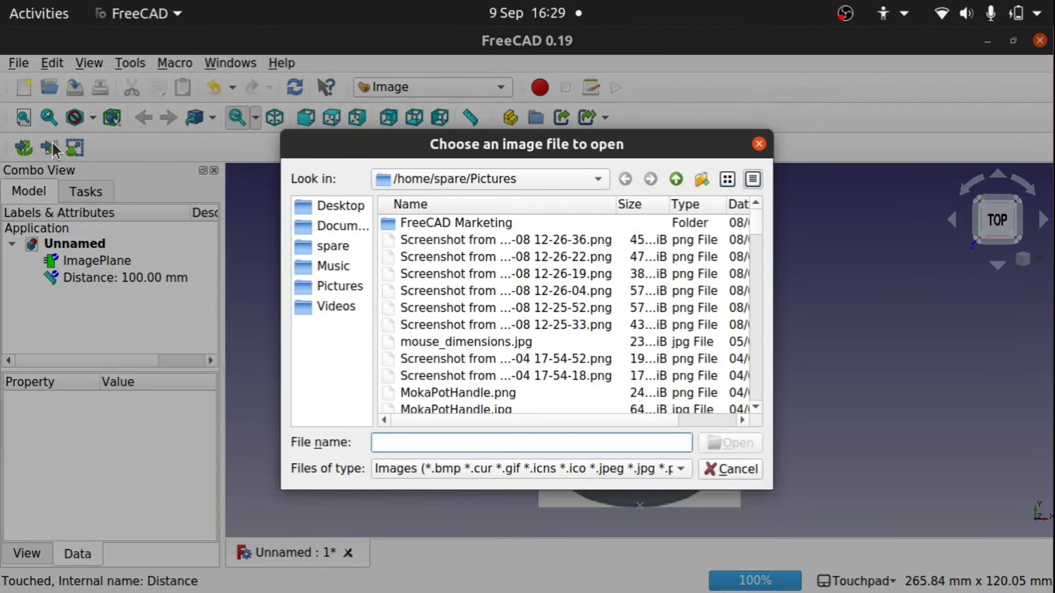
text(mous)
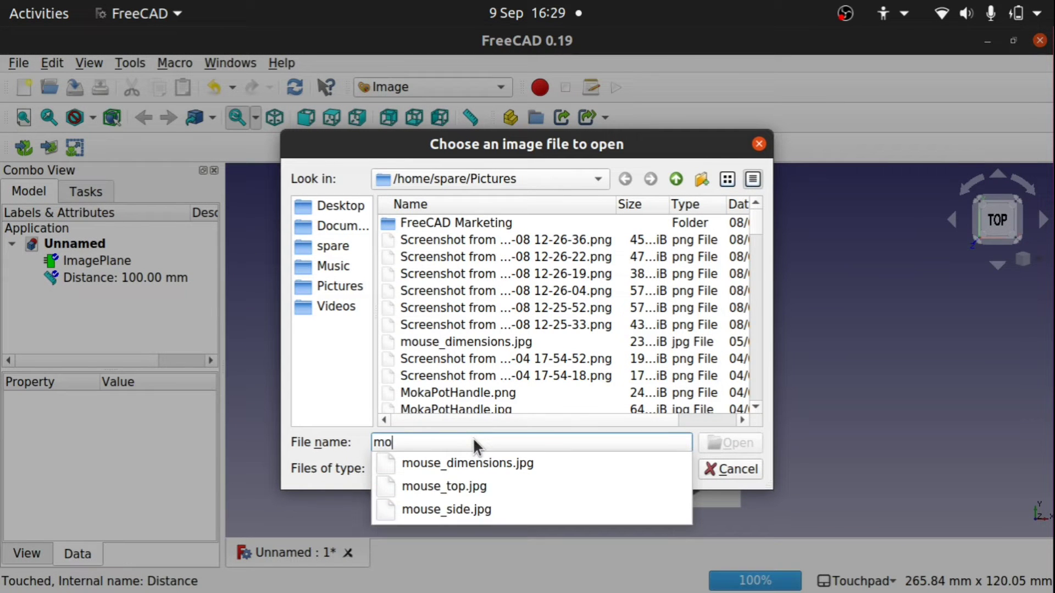
click(482, 511)
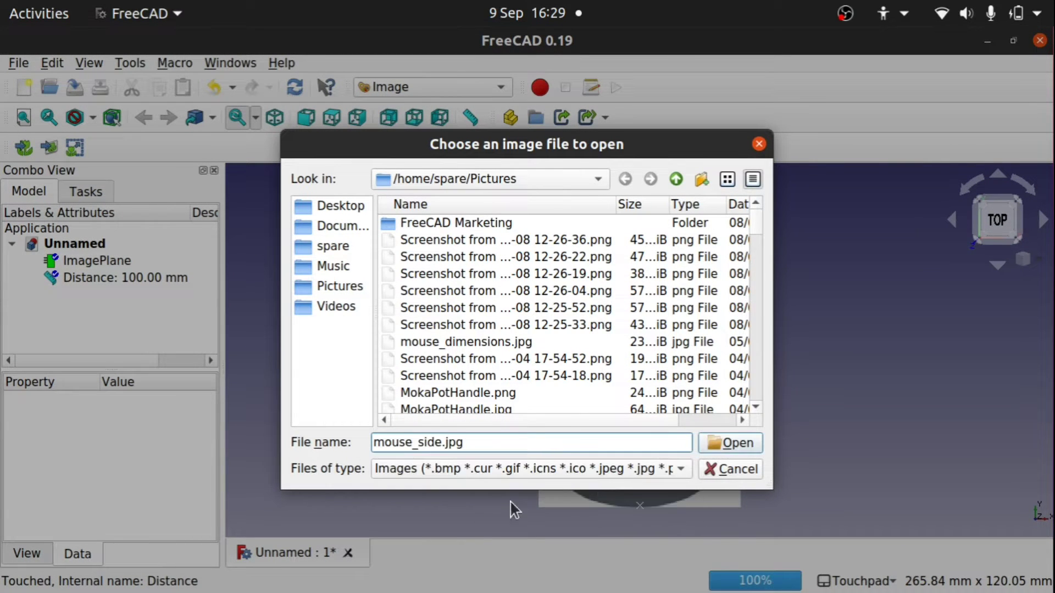
click(717, 444)
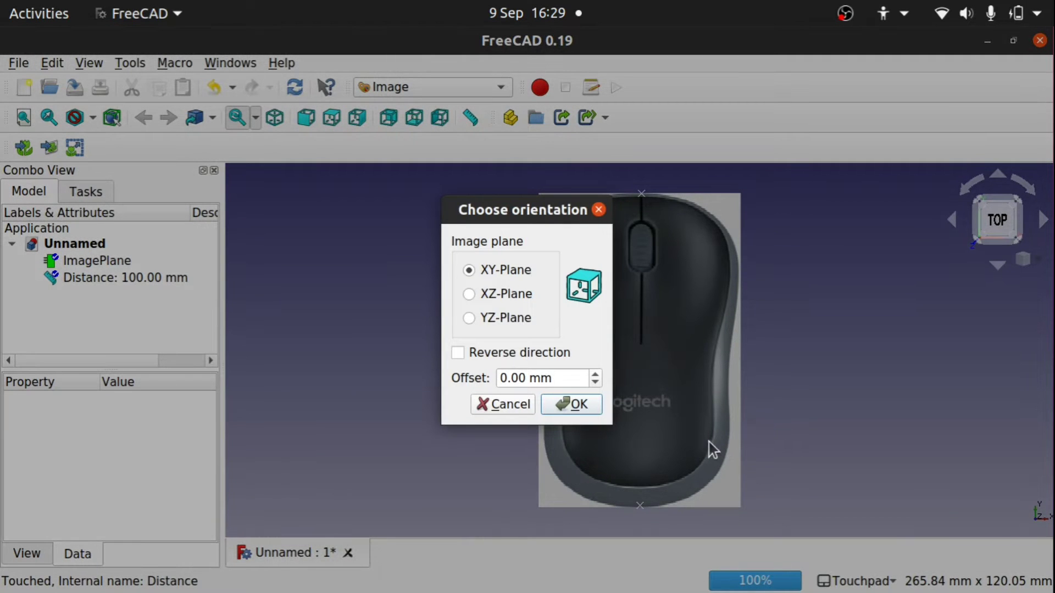
click(490, 318)
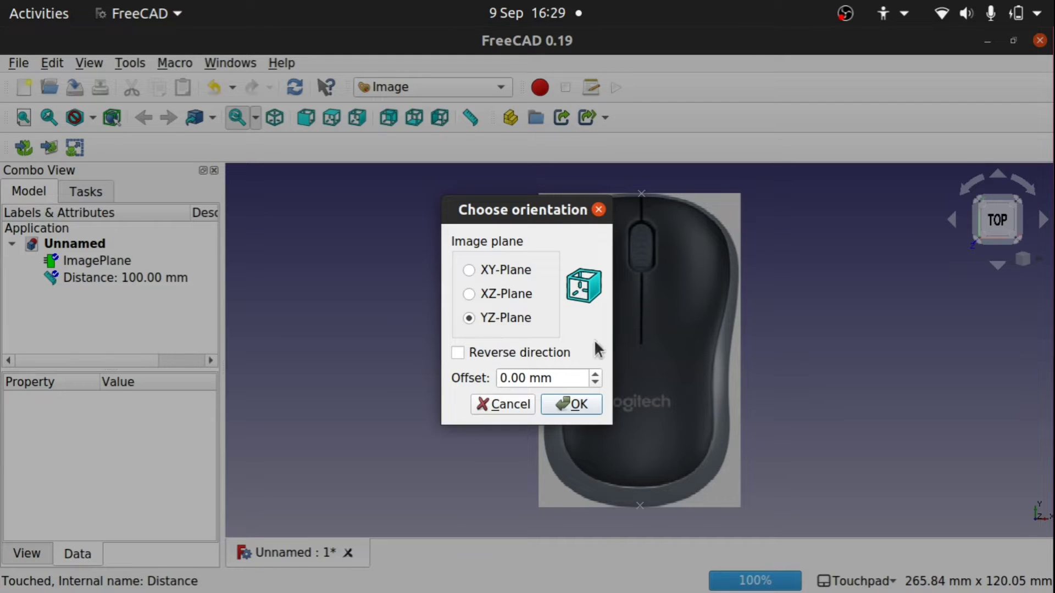
click(574, 404)
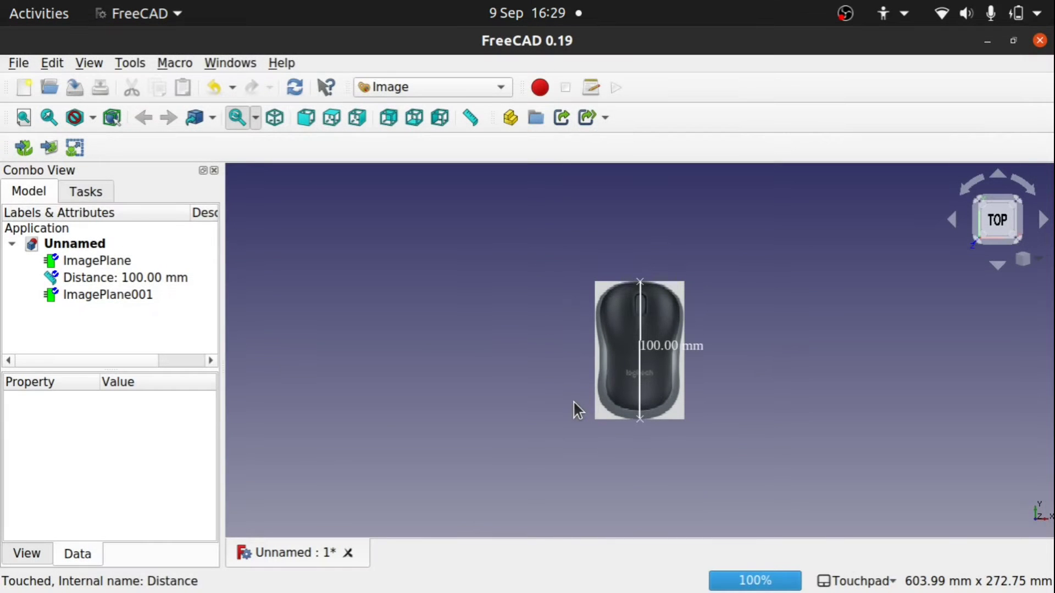
Check the side image's orientation against the top-view image and delete the side image plane.
alt+drag(756, 465, 605, 417)
shift+drag(657, 417, 652, 452)
shift+drag(758, 438, 675, 427)
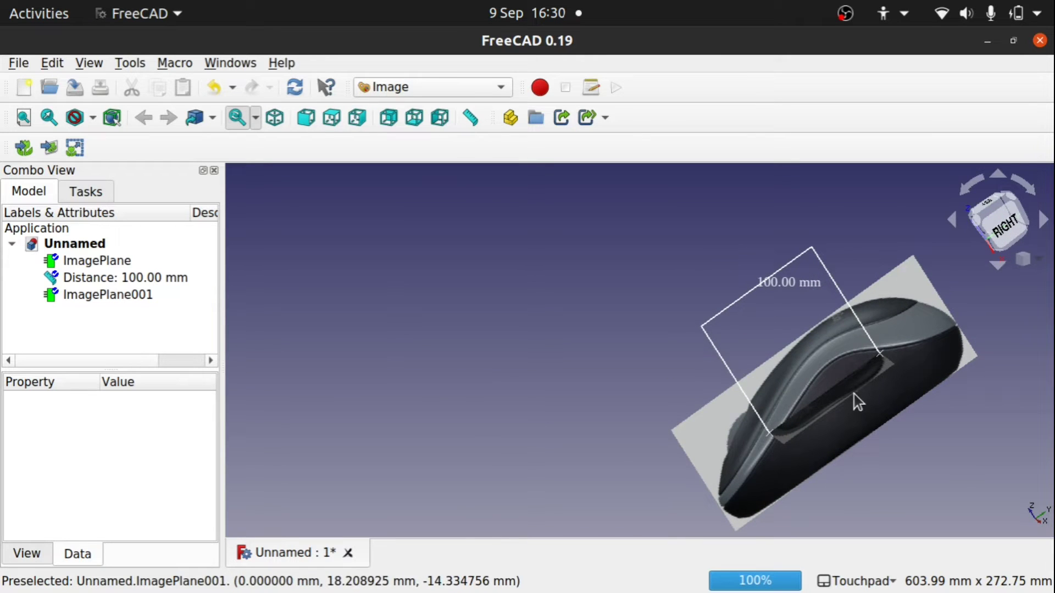
shift+drag(853, 394, 791, 431)
shift+drag(727, 396, 694, 370)
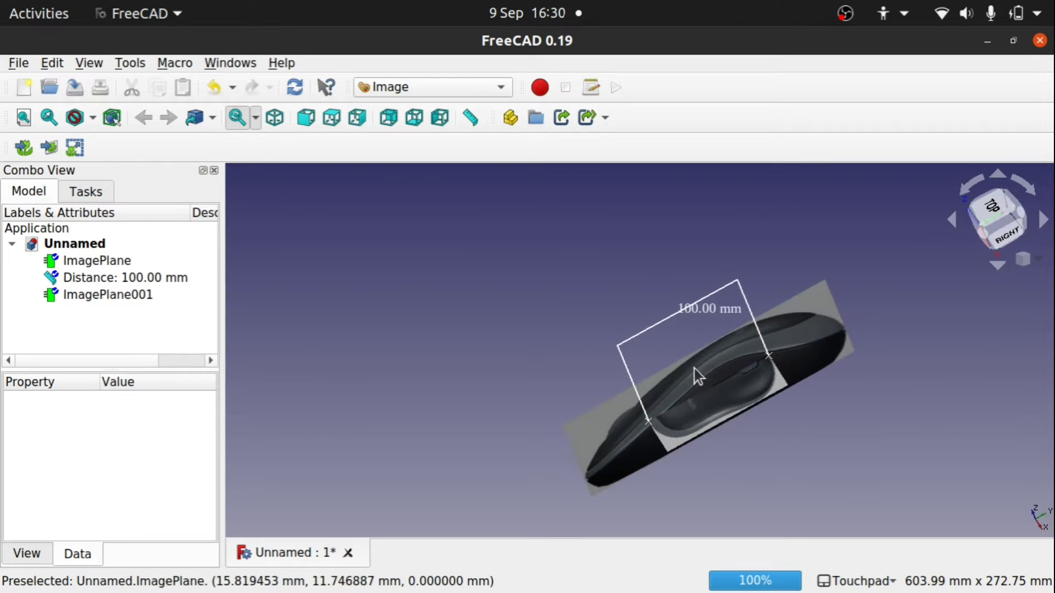
click(146, 297)
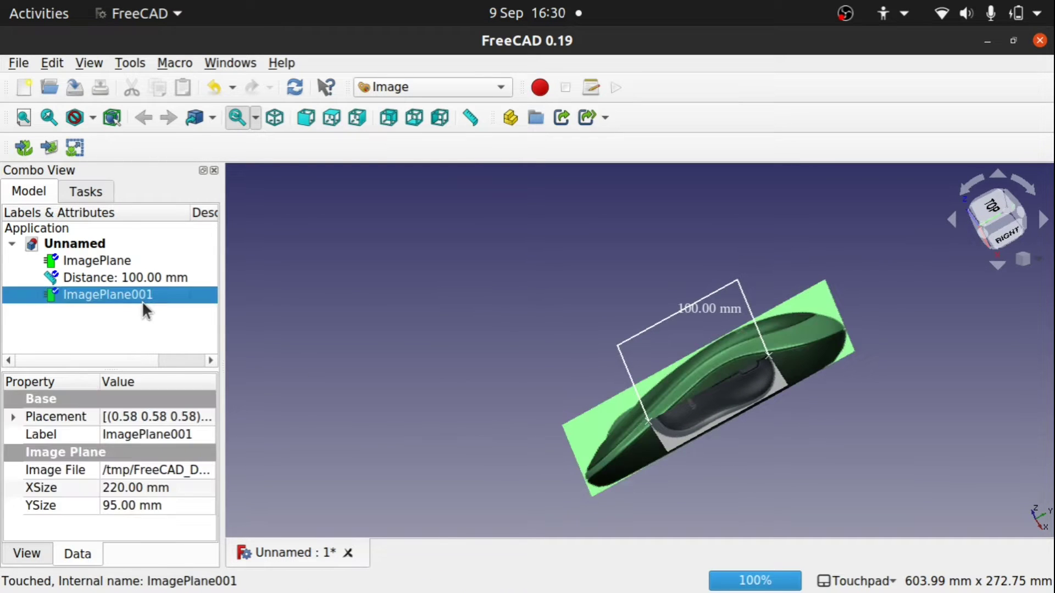
key(Delete)
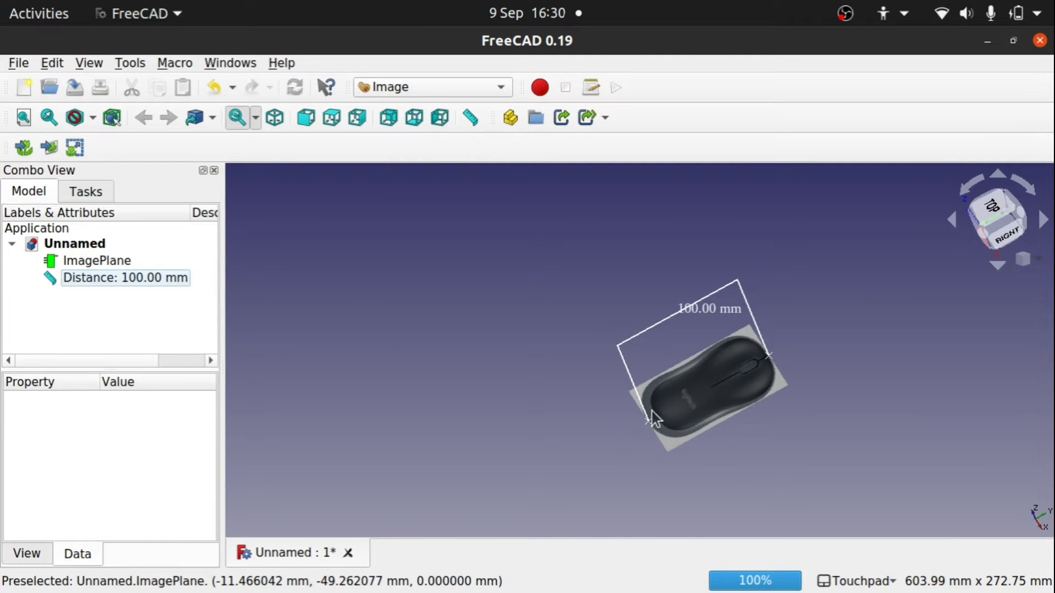
Import mouse_side.jpg as an image plane on the YZ-Plane with reversed direction and an offset of 0.00 mm.
shift+drag(611, 441, 673, 364)
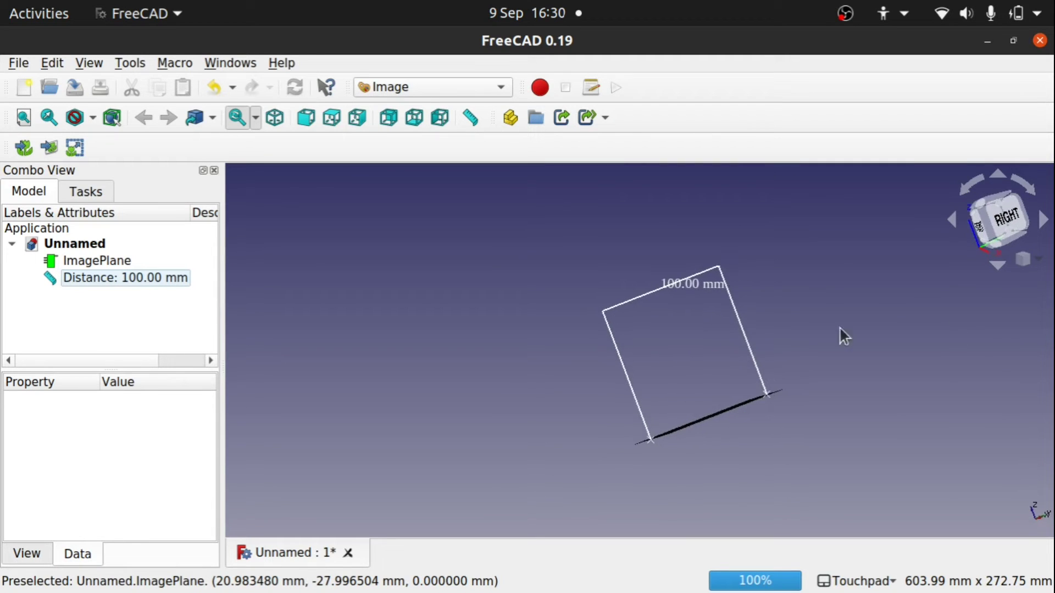
click(1009, 220)
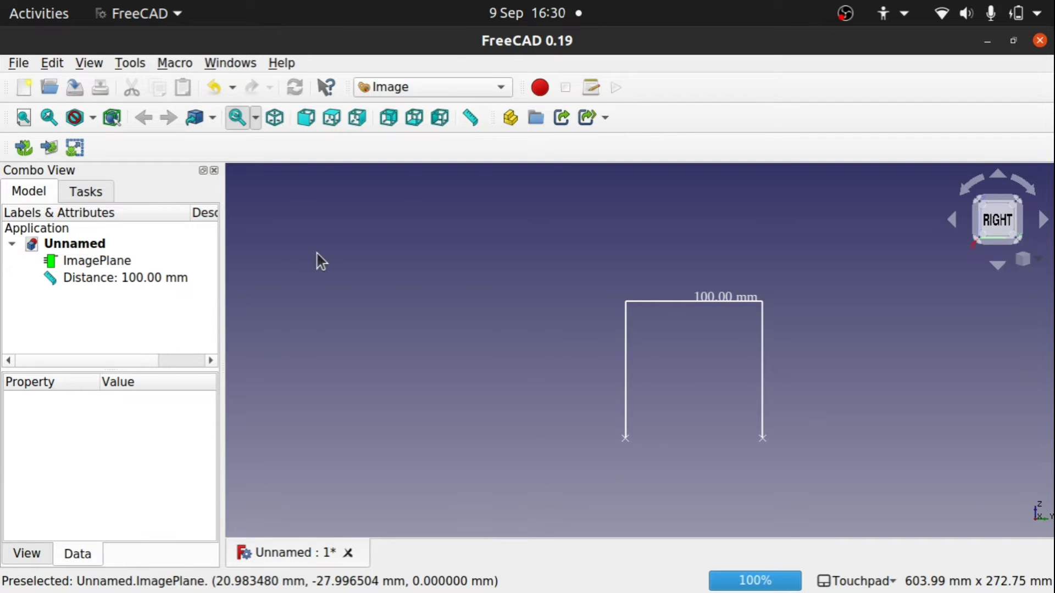
click(48, 146)
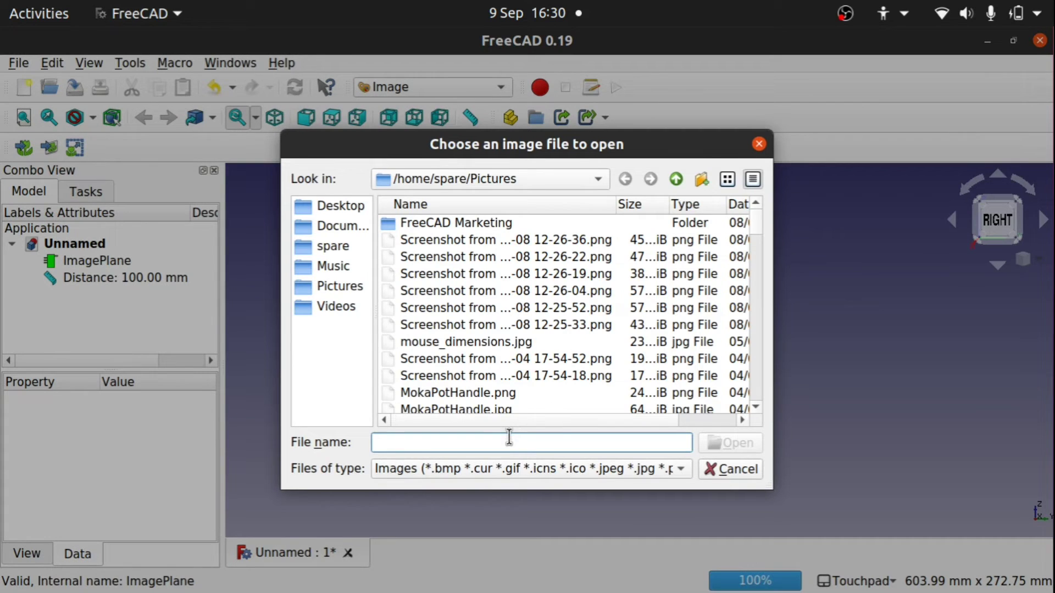
text(mou)
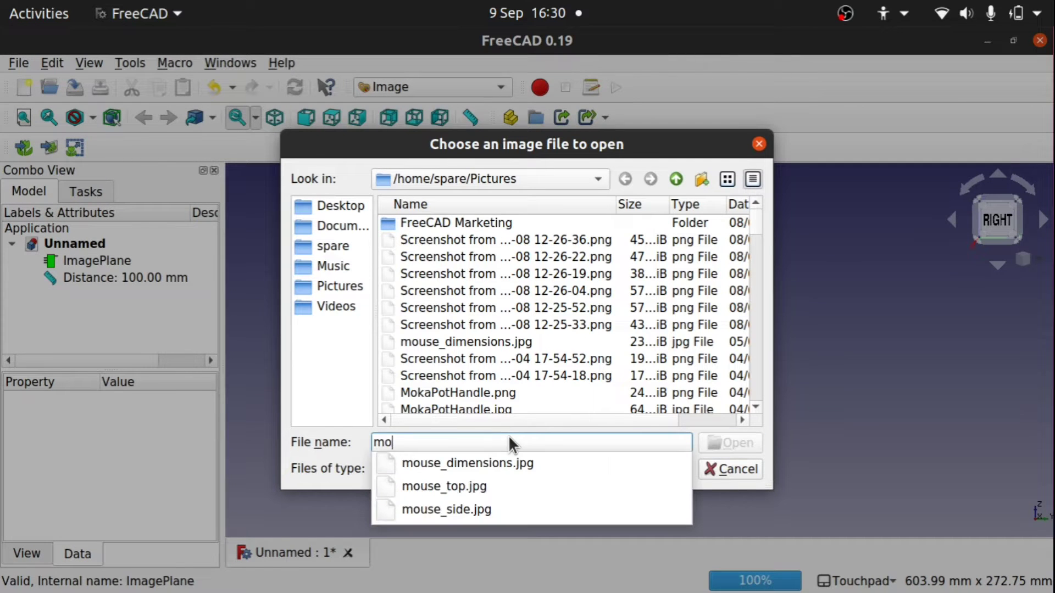
click(458, 509)
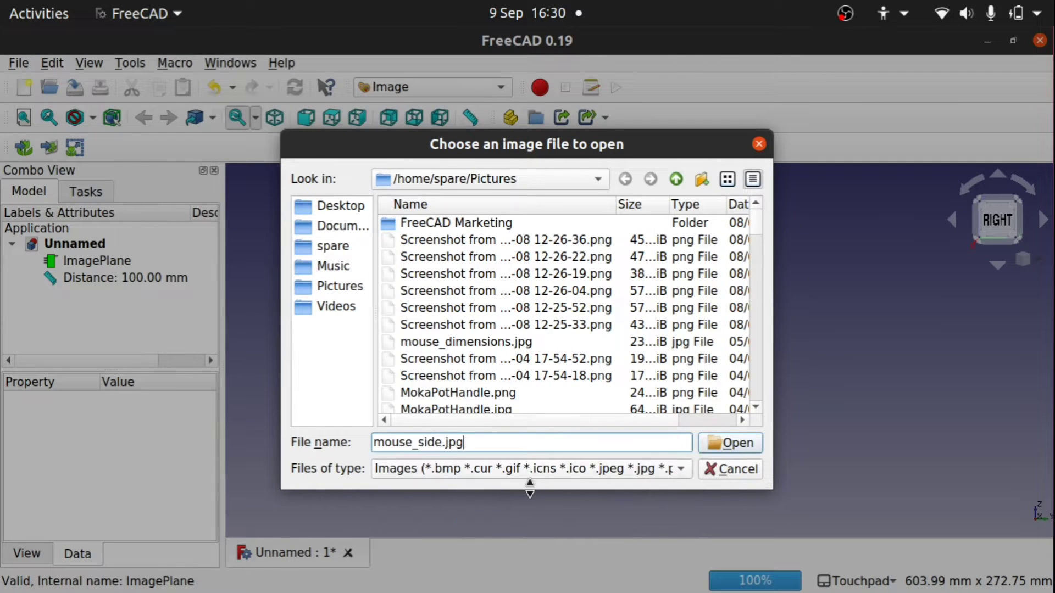
click(720, 443)
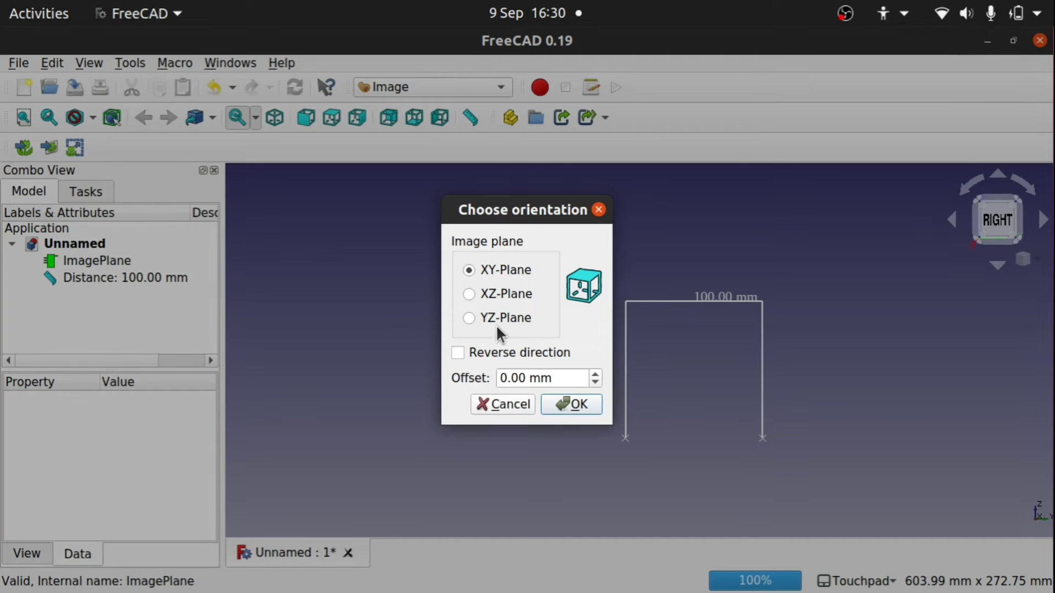
click(499, 323)
click(458, 353)
click(570, 404)
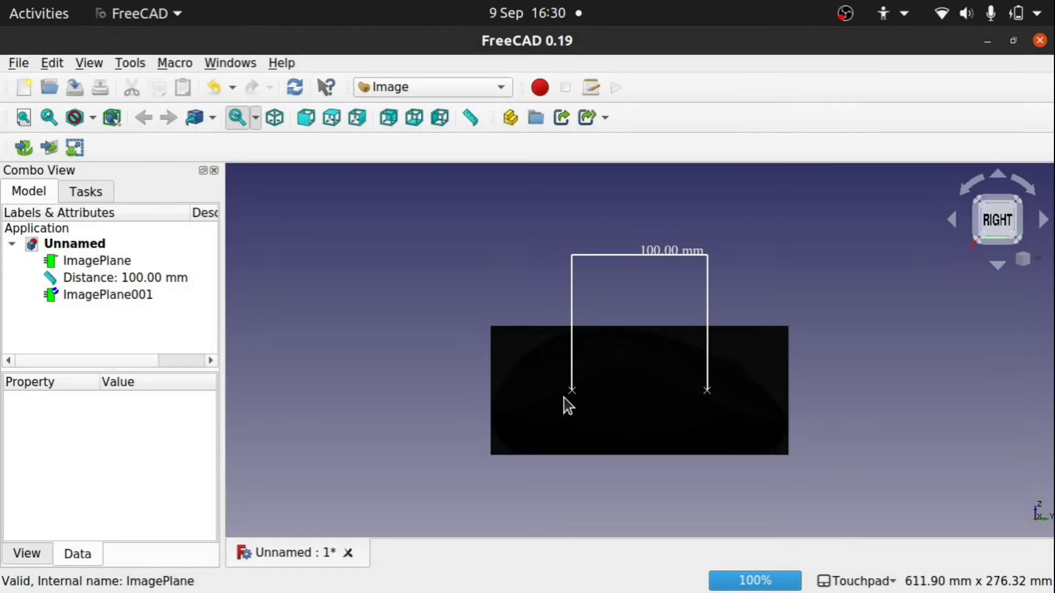
Scale the side image plane so the mouse's length from its front end to its rear end is 100 mm.
alt+drag(538, 371, 708, 456)
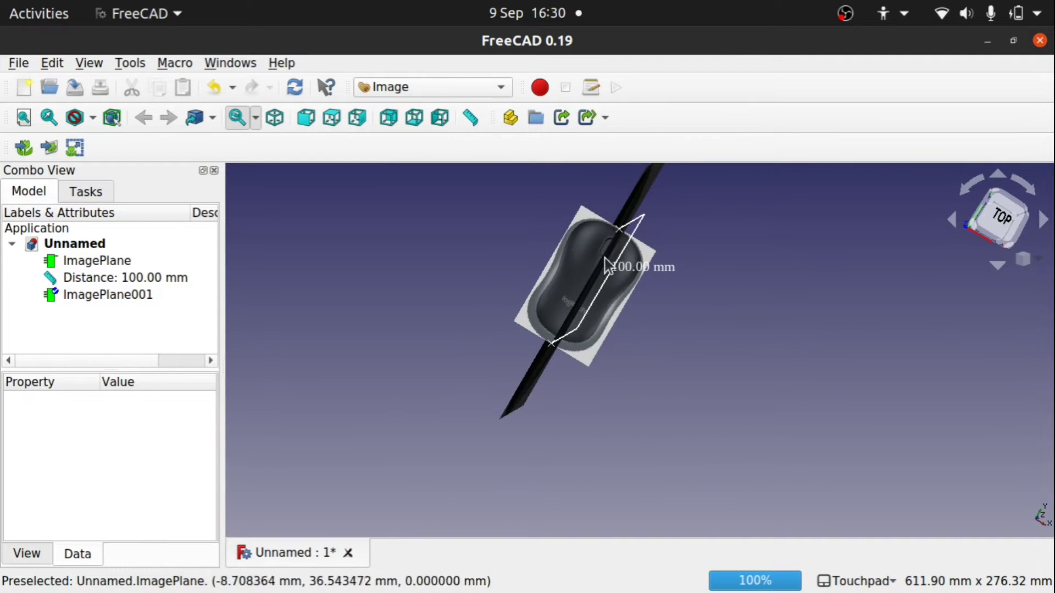
alt+drag(579, 270, 680, 318)
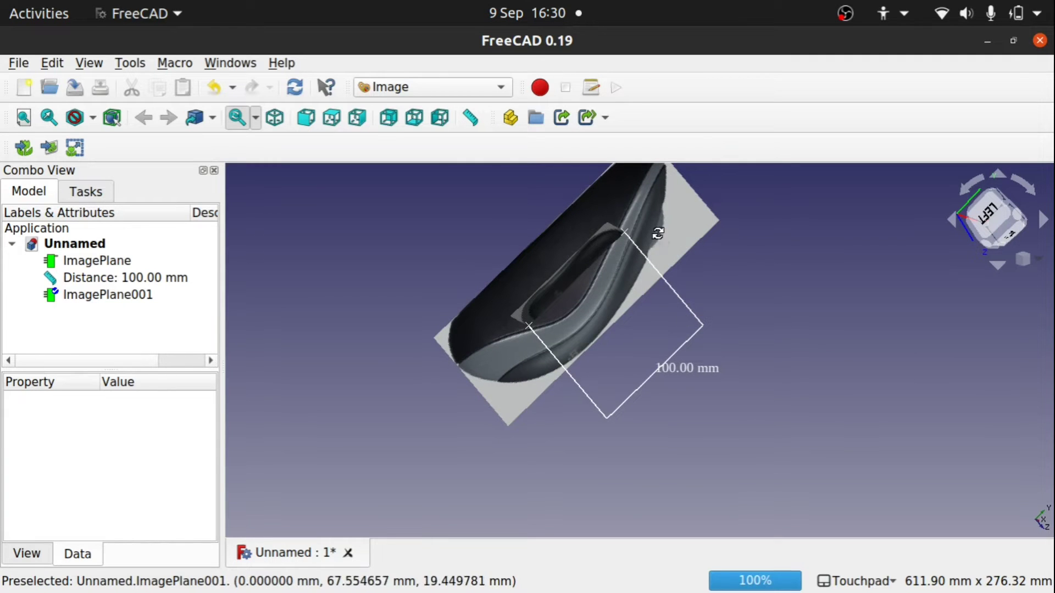
alt+drag(657, 234, 541, 204)
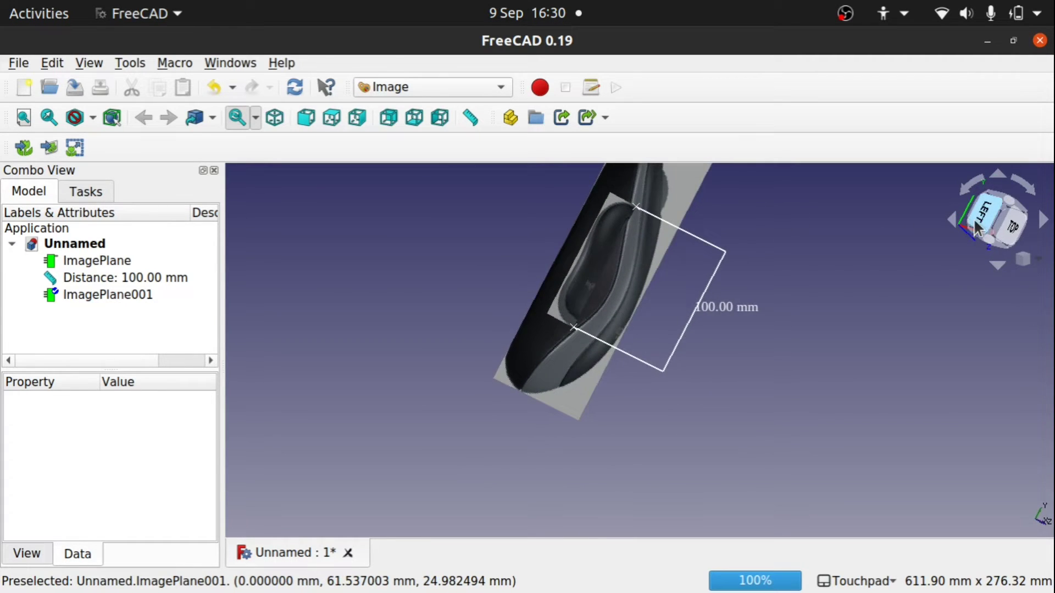
click(978, 222)
scroll(604, 397, up, 2)
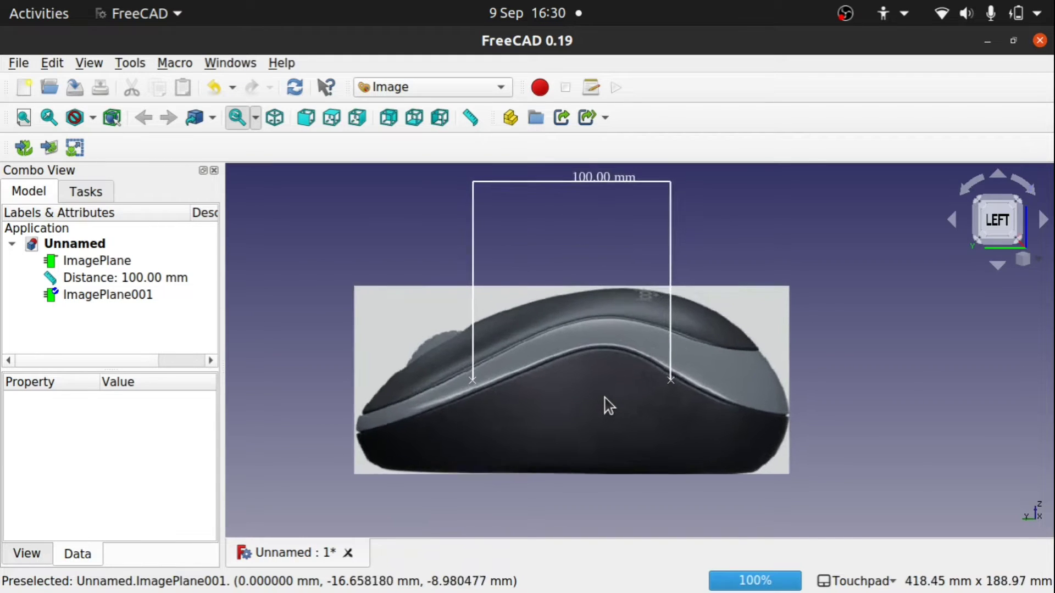
scroll(605, 397, down, 3)
scroll(605, 397, up, 1)
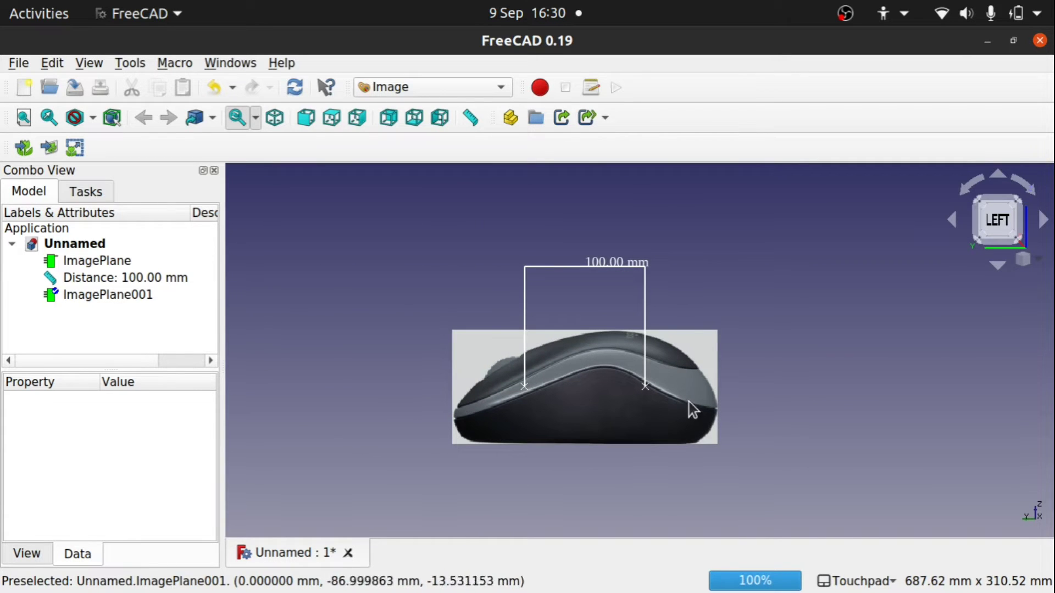
click(74, 146)
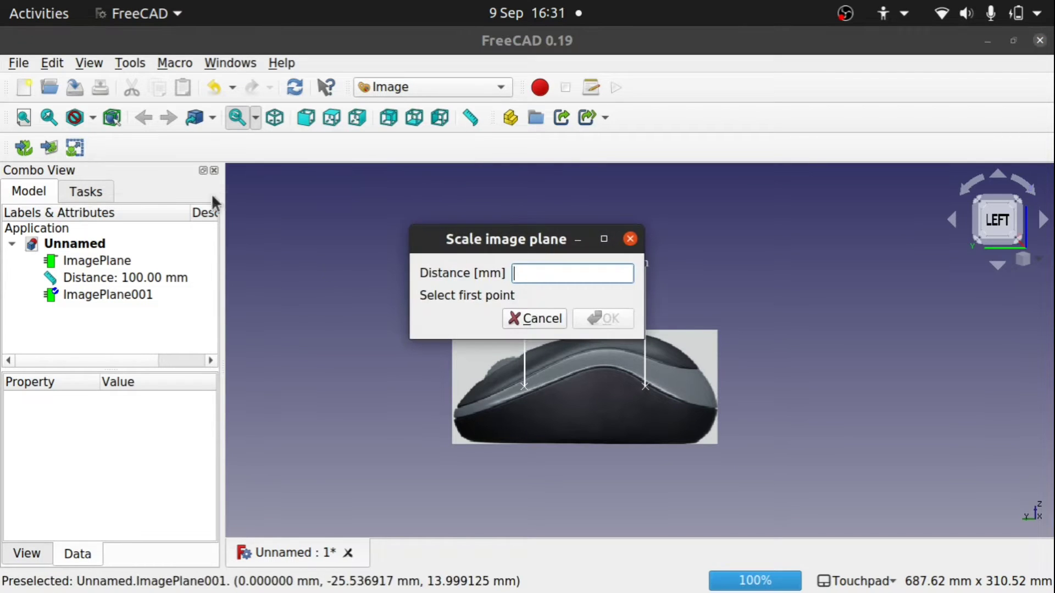
click(455, 416)
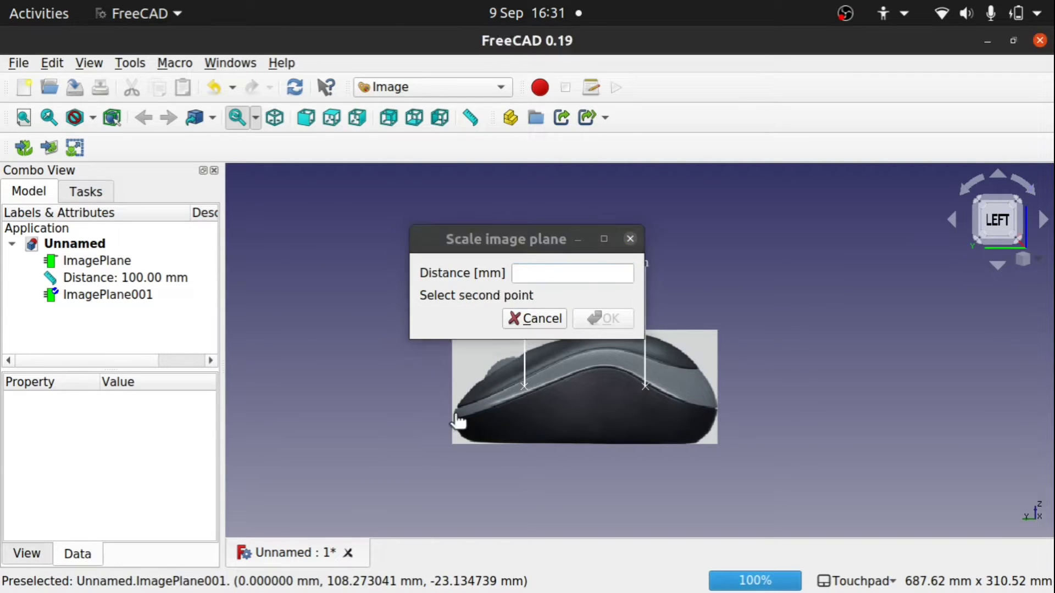
click(717, 406)
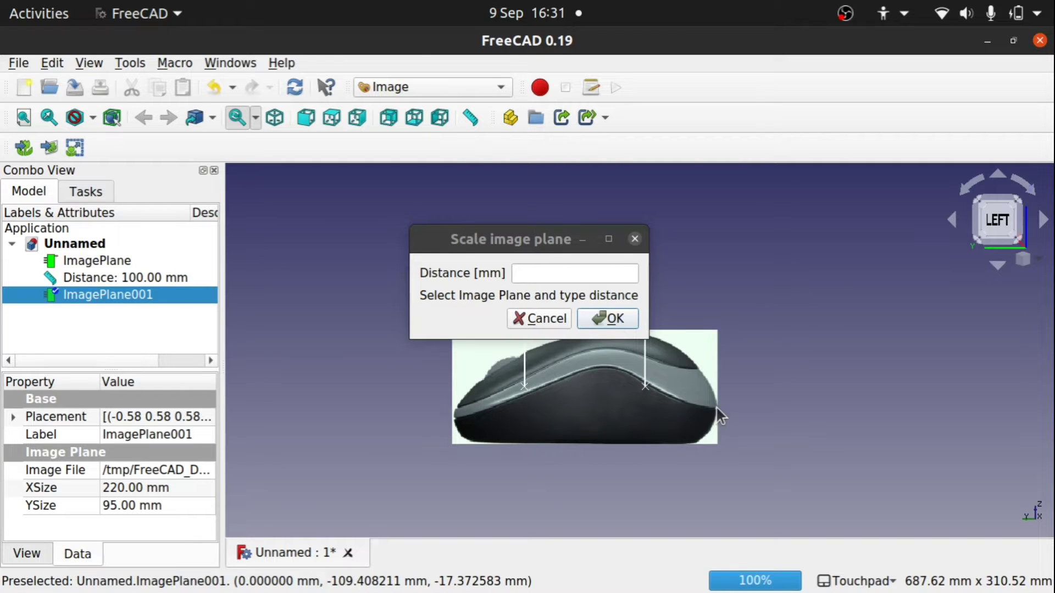
click(557, 273)
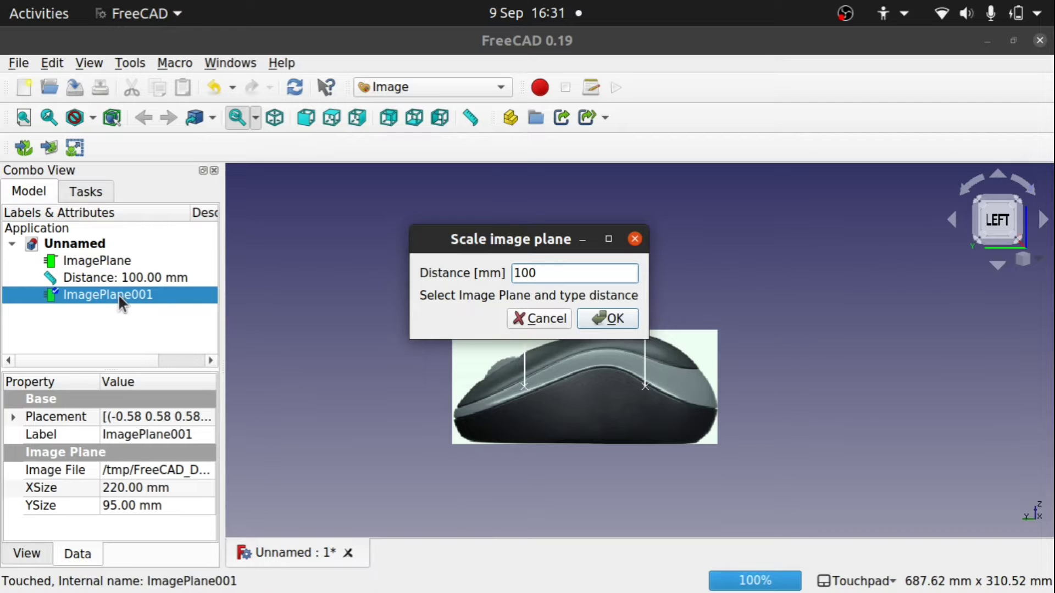
click(601, 319)
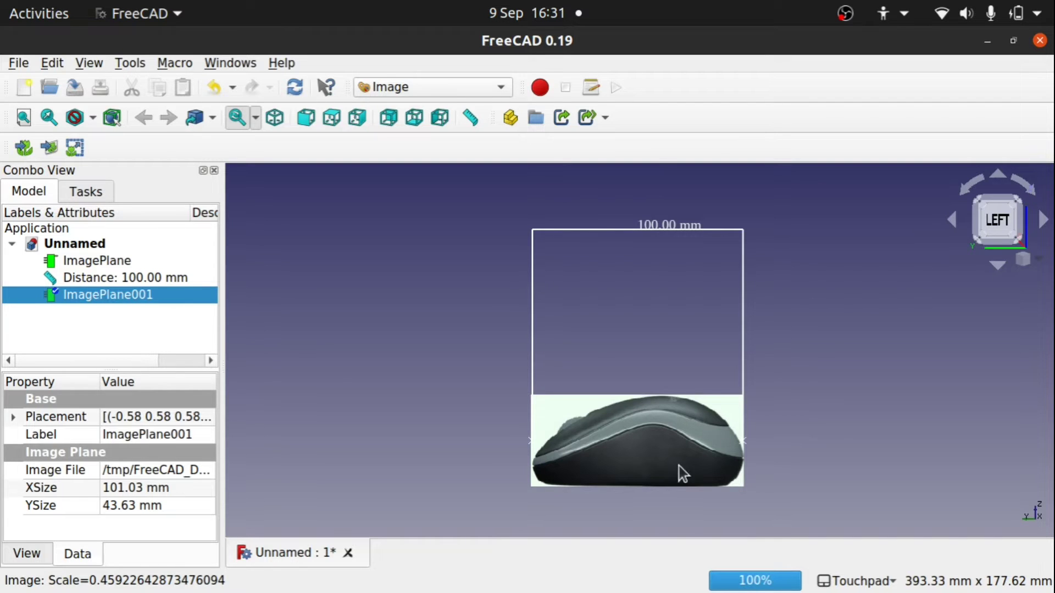
Check how the scaled side image lines up with the top-view image plane and the distance measurement.
scroll(555, 456, up, 4)
scroll(553, 454, down, 5)
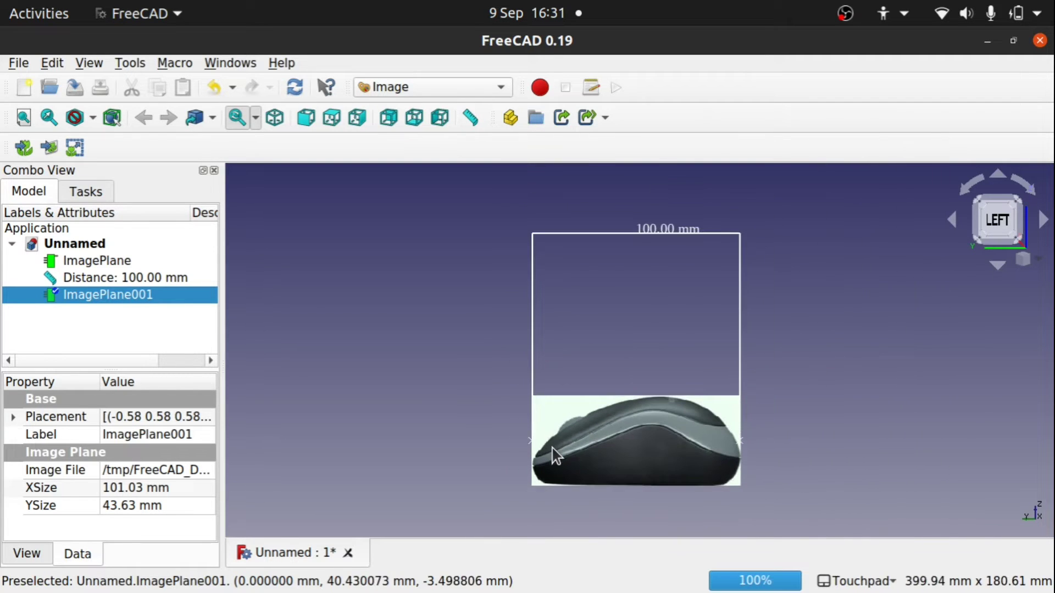
mouse_move(651, 386)
middle_down()
mouse_move(619, 448)
mouse_move(628, 459)
mouse_move(661, 428)
mouse_move(661, 384)
mouse_move(638, 384)
mouse_move(642, 374)
mouse_move(628, 440)
mouse_move(671, 385)
mouse_move(640, 403)
middle_up()
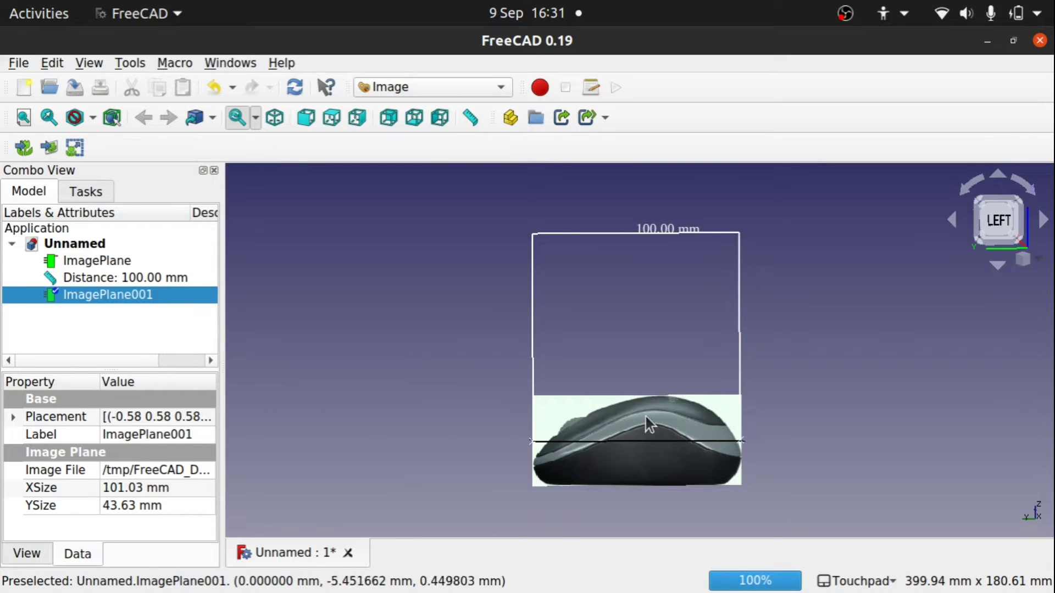
Turn on the axis cross to show the origin relative to the two image planes.
middle_drag(609, 437, 616, 444)
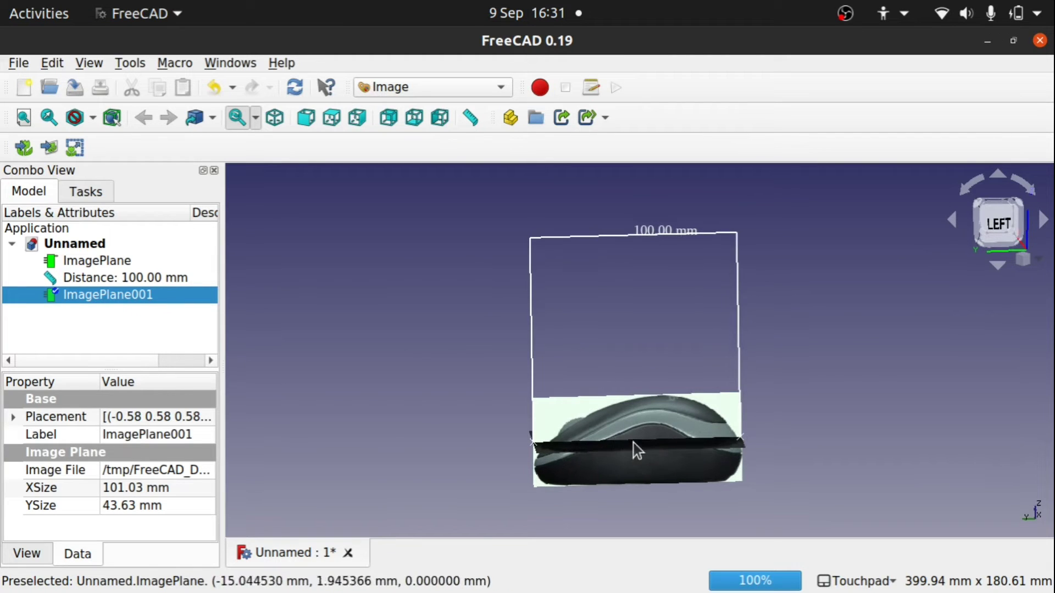
click(90, 63)
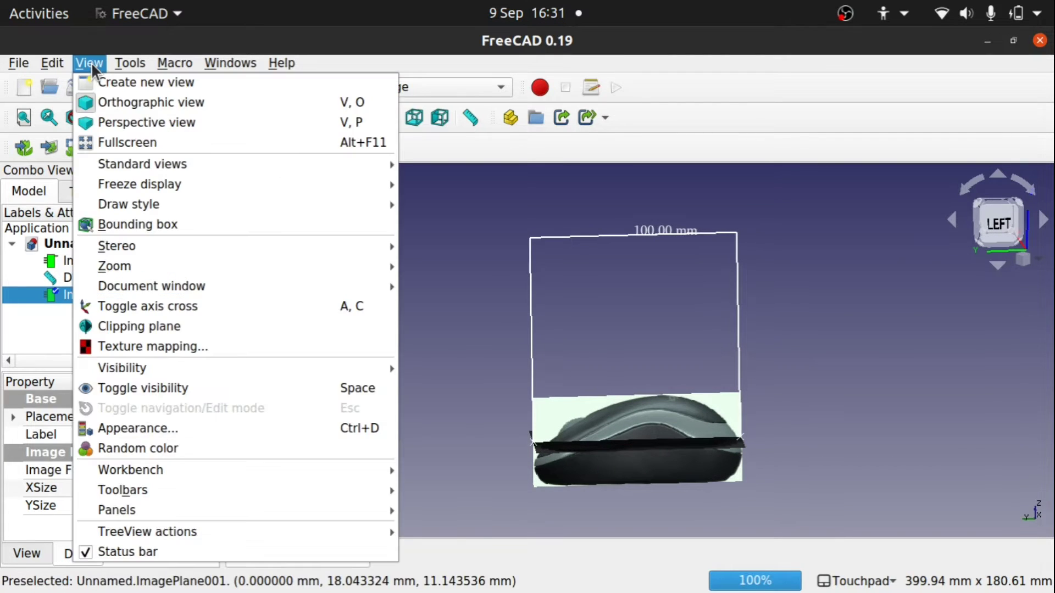
click(181, 302)
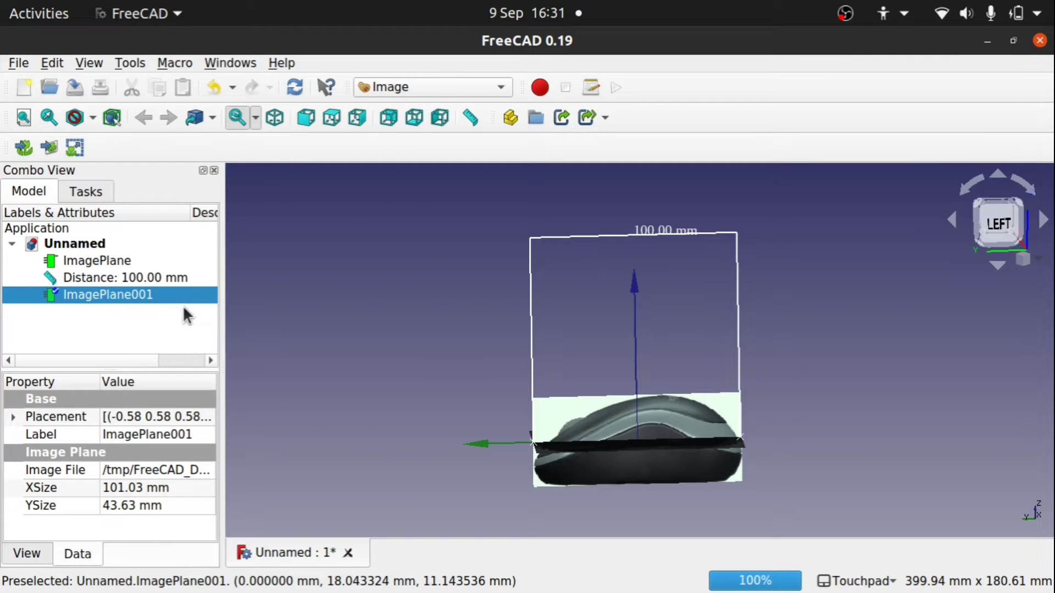
click(87, 63)
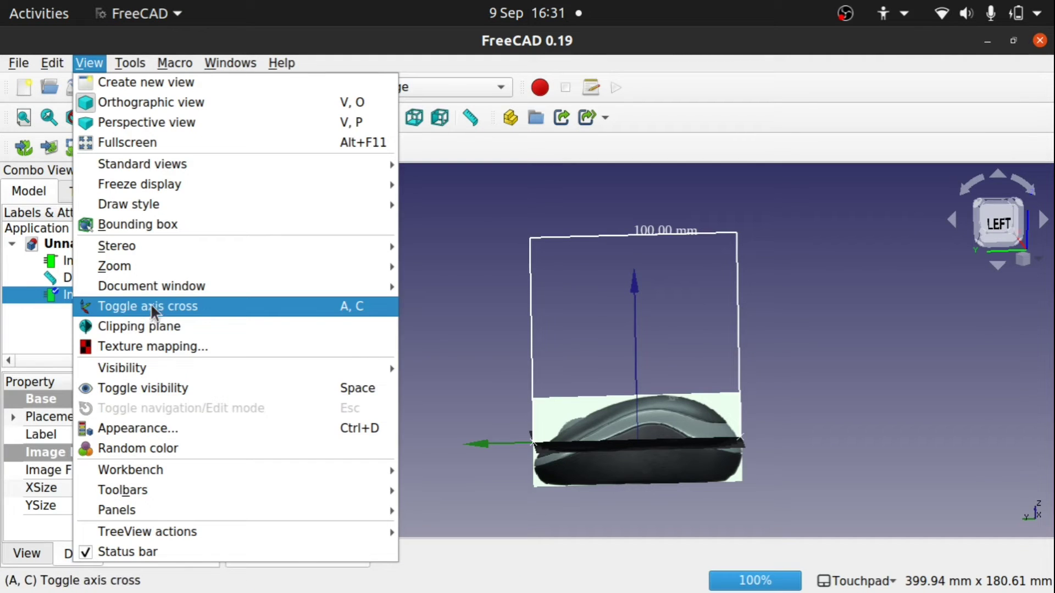
click(669, 358)
shift+drag(671, 386, 695, 417)
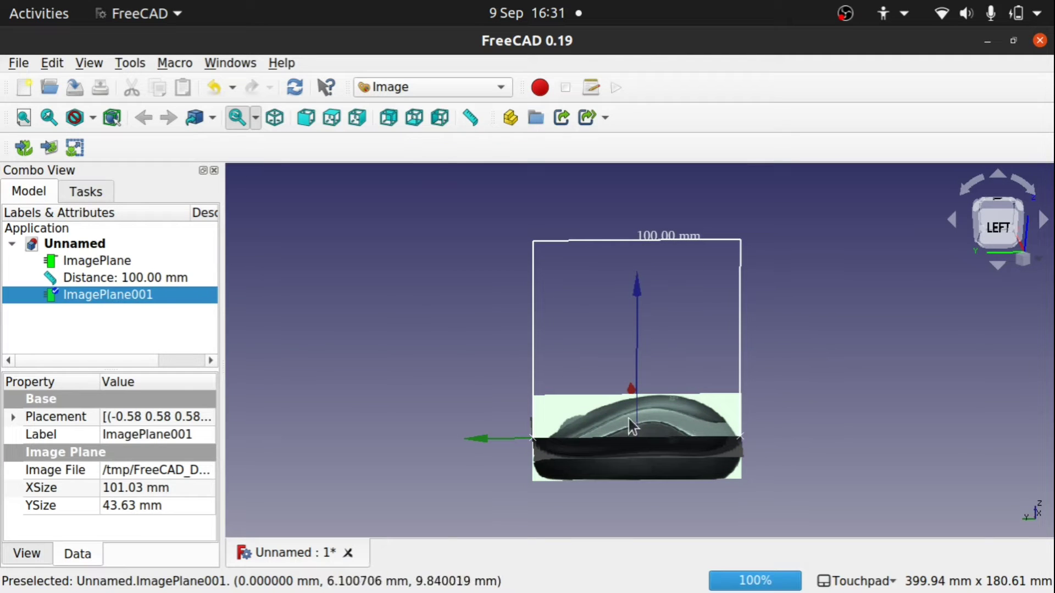
Transform the side image plane upward by 20 mm so the mouse's base sits near the top-view image plane.
right_click(154, 295)
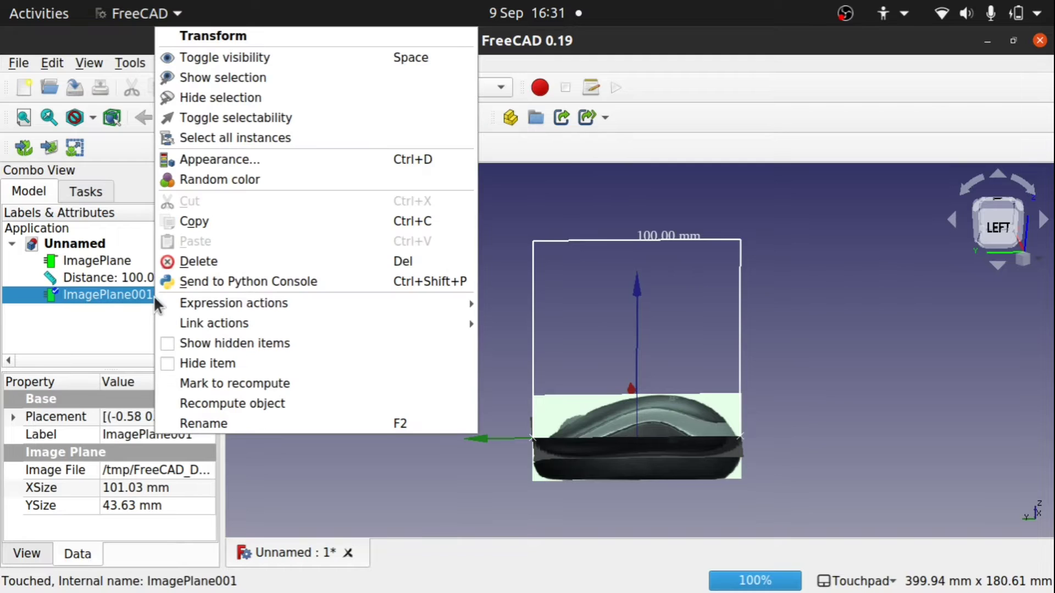
click(248, 31)
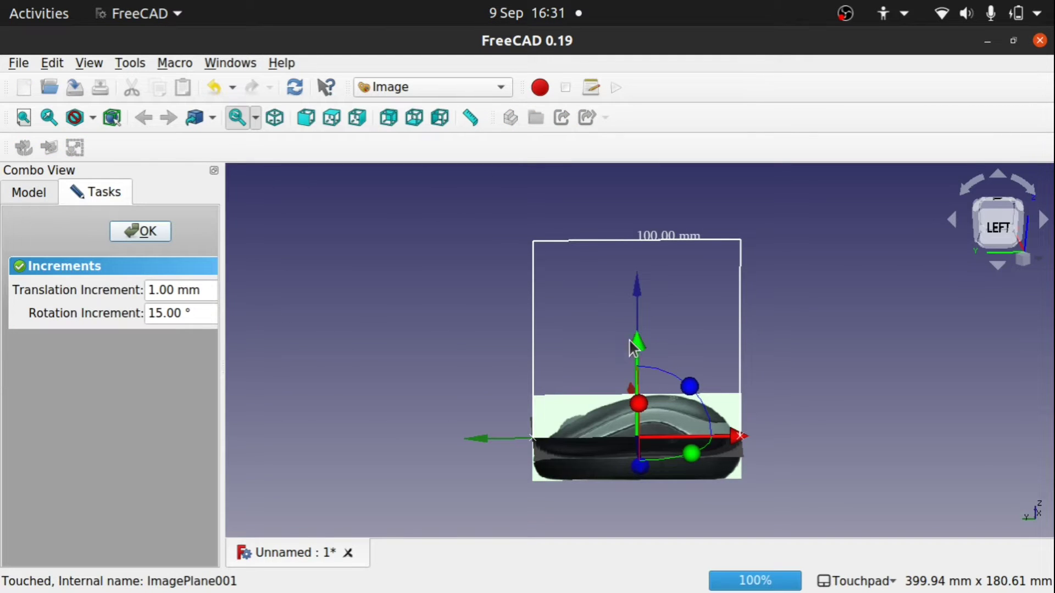
drag(640, 351, 640, 311)
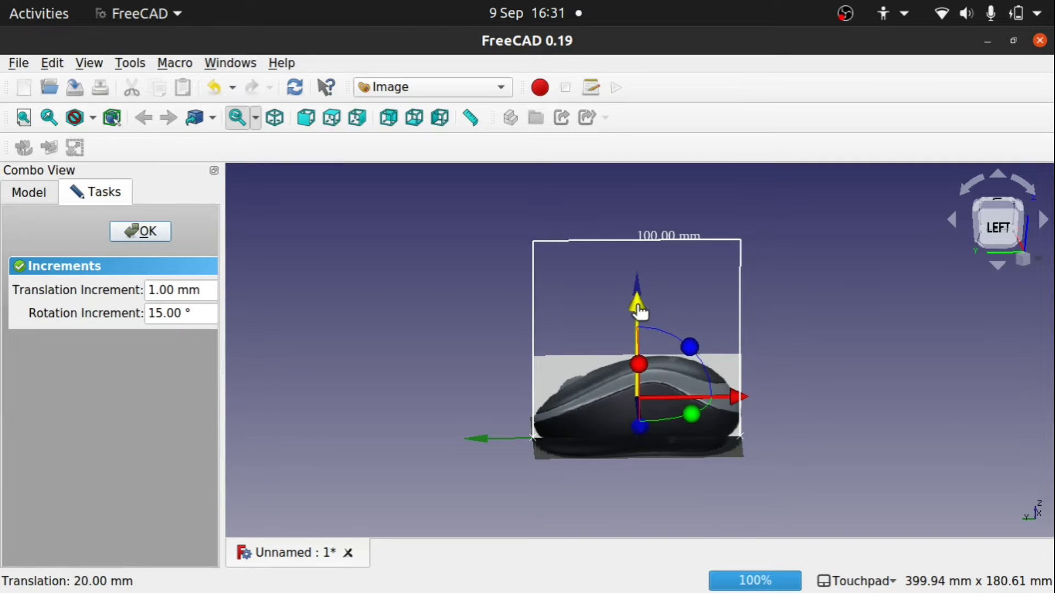
alt+drag(619, 435, 627, 414)
click(140, 230)
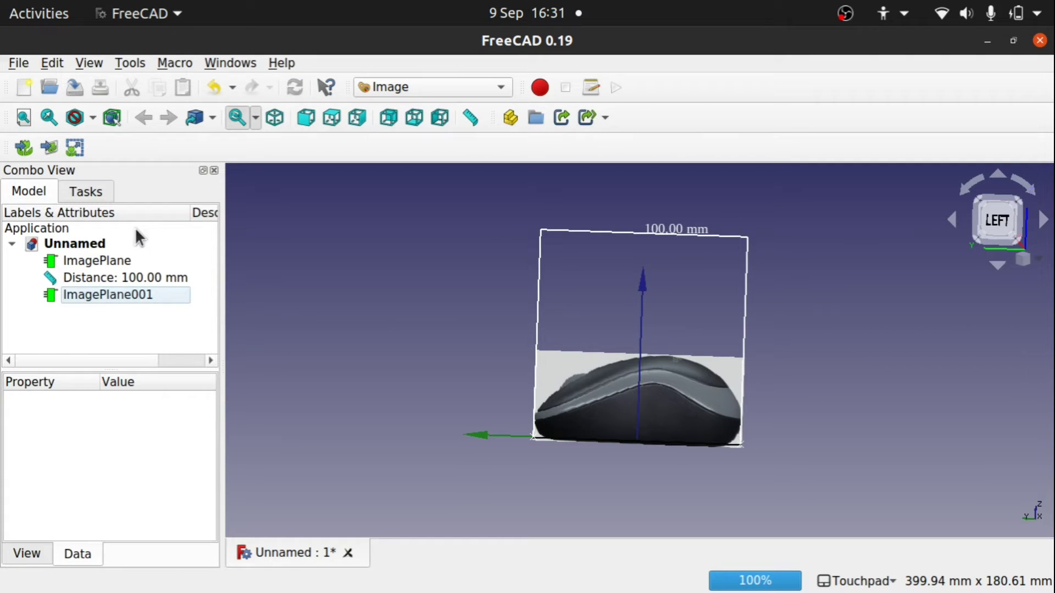
Set the side image plane's Z position to 22 mm in its placement.
click(106, 295)
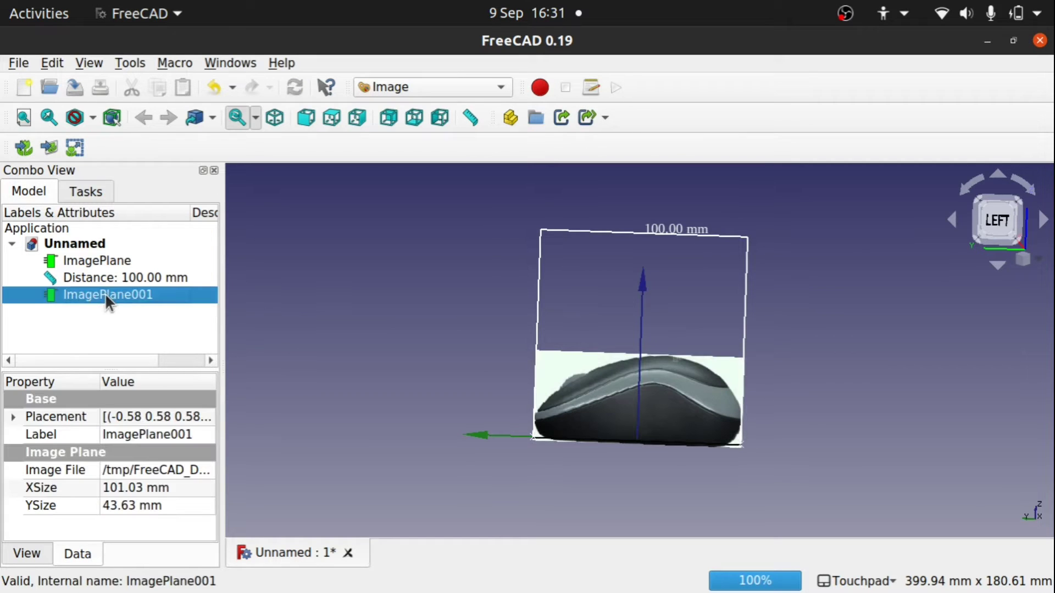
click(13, 418)
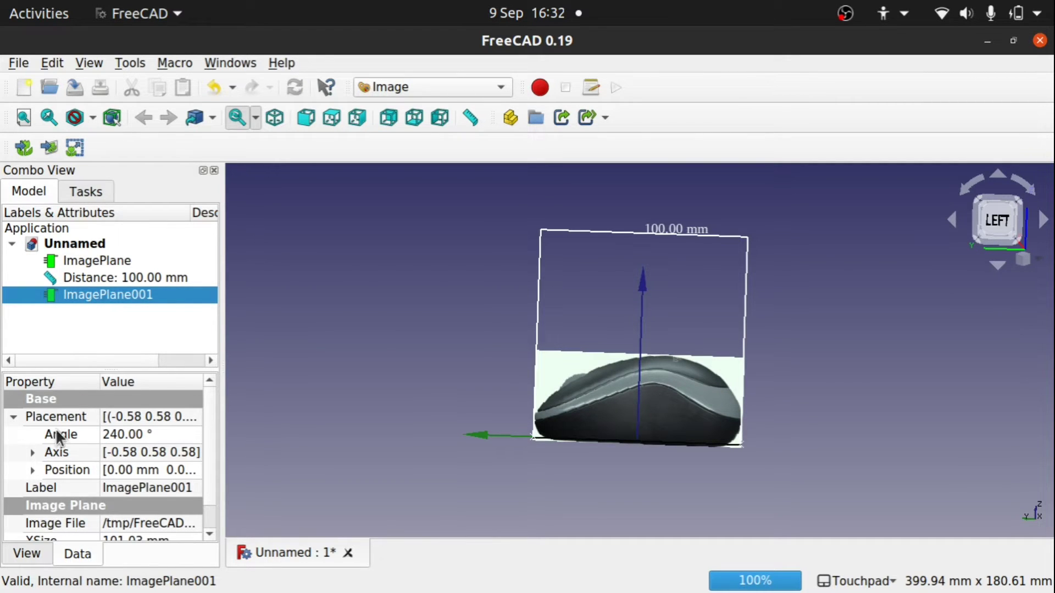
click(31, 470)
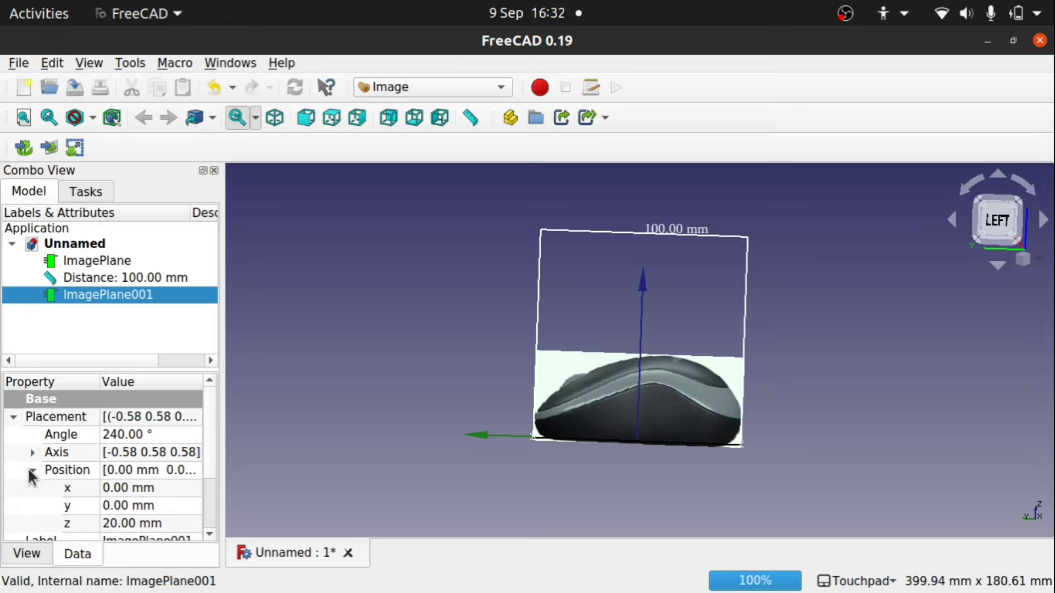
click(149, 524)
text(22)
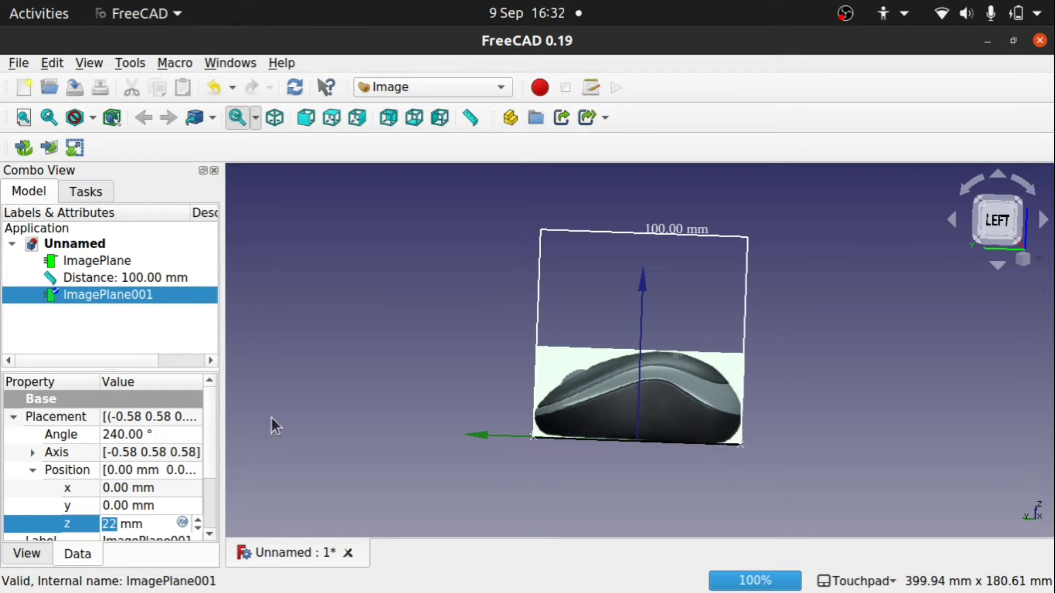
click(459, 341)
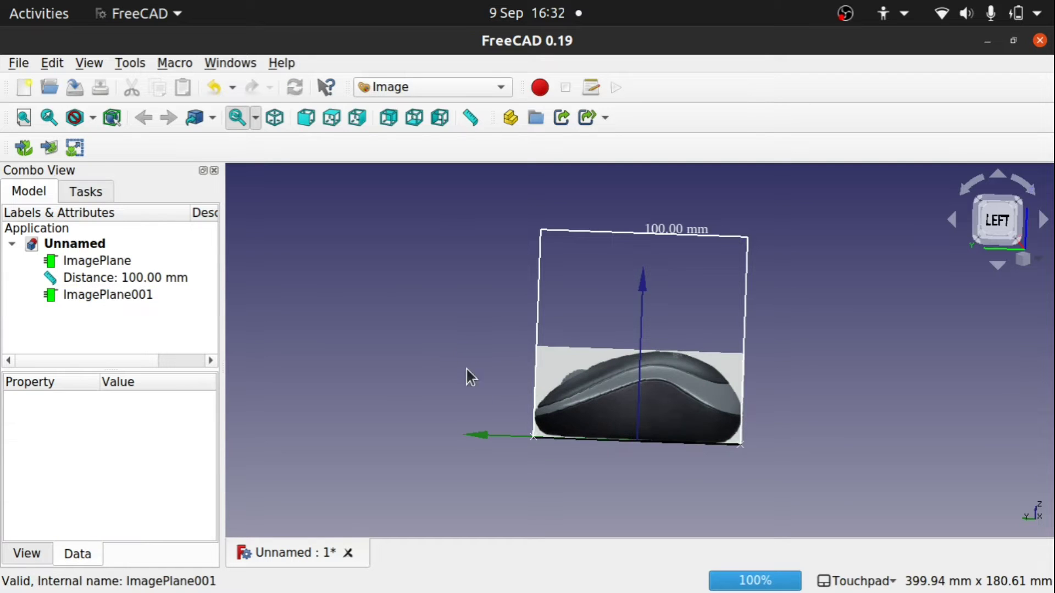
Rename the top-view image plane TopImage and the side-view image plane SideImage.
click(113, 261)
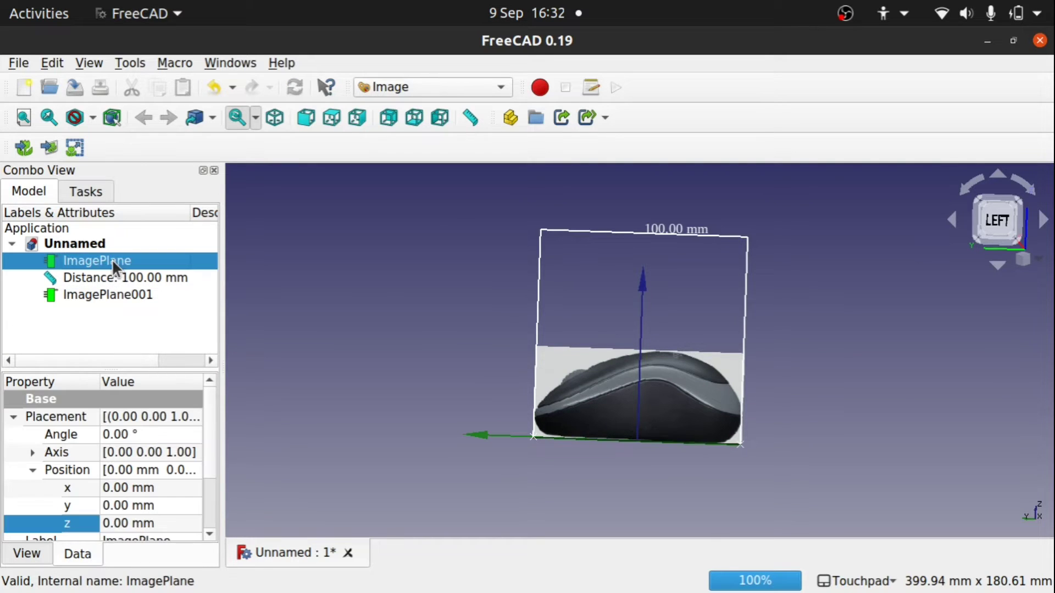
right_click(112, 266)
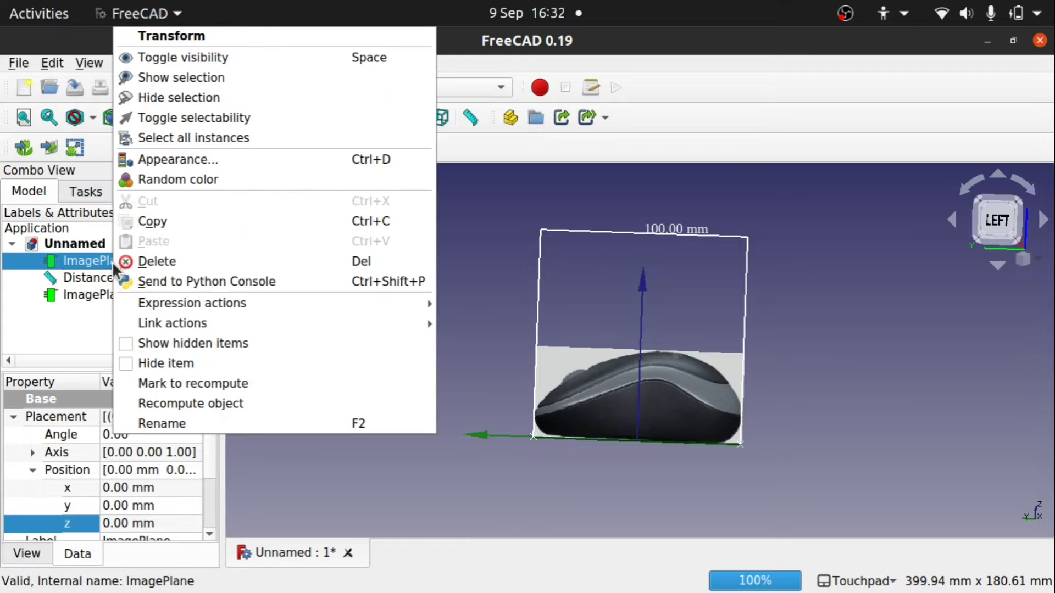
click(217, 423)
text(TopImage)
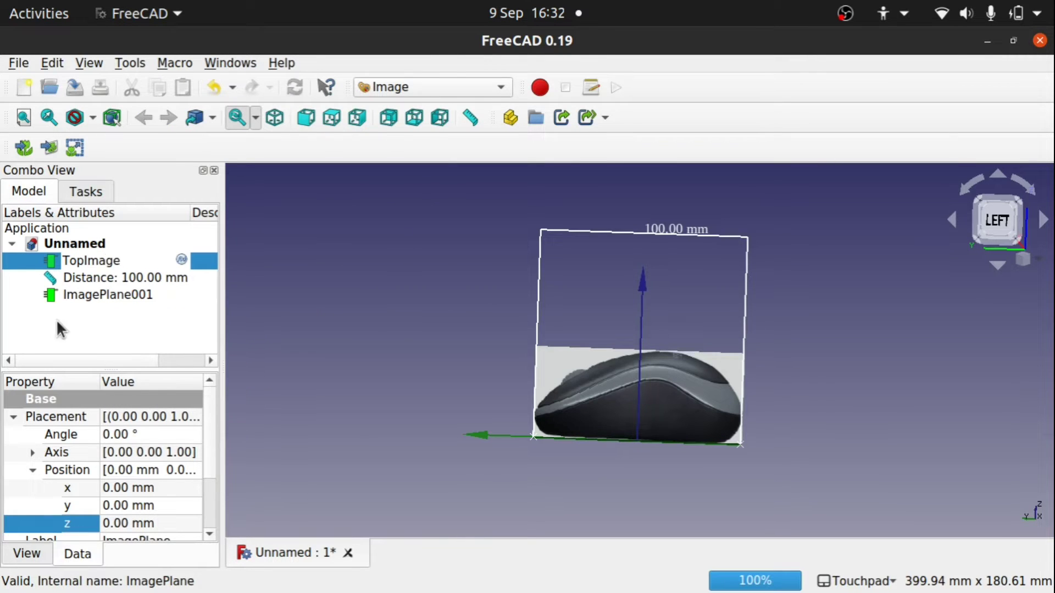
click(75, 297)
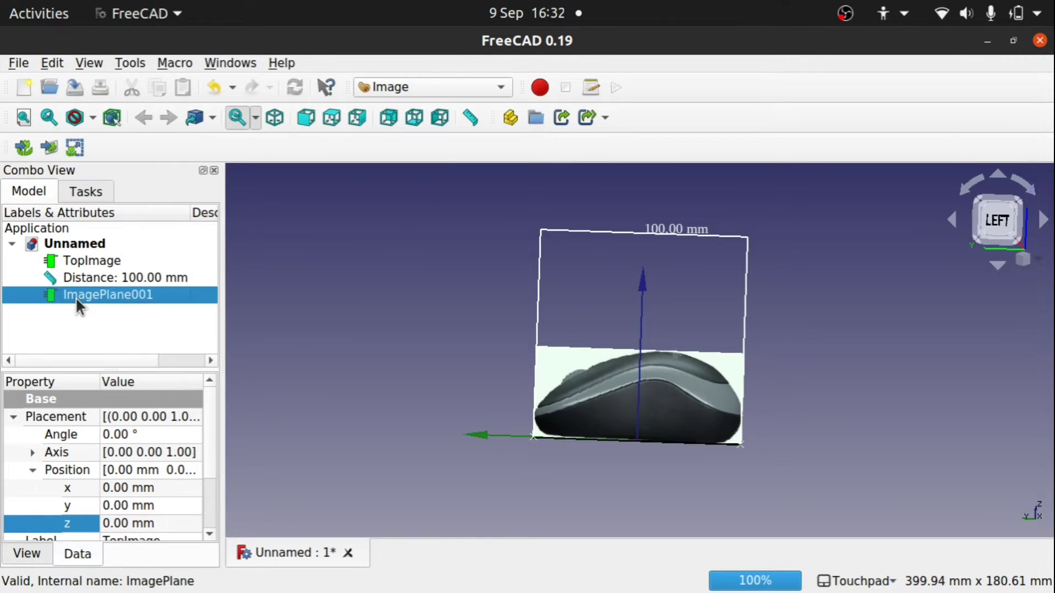
right_click(75, 297)
click(151, 420)
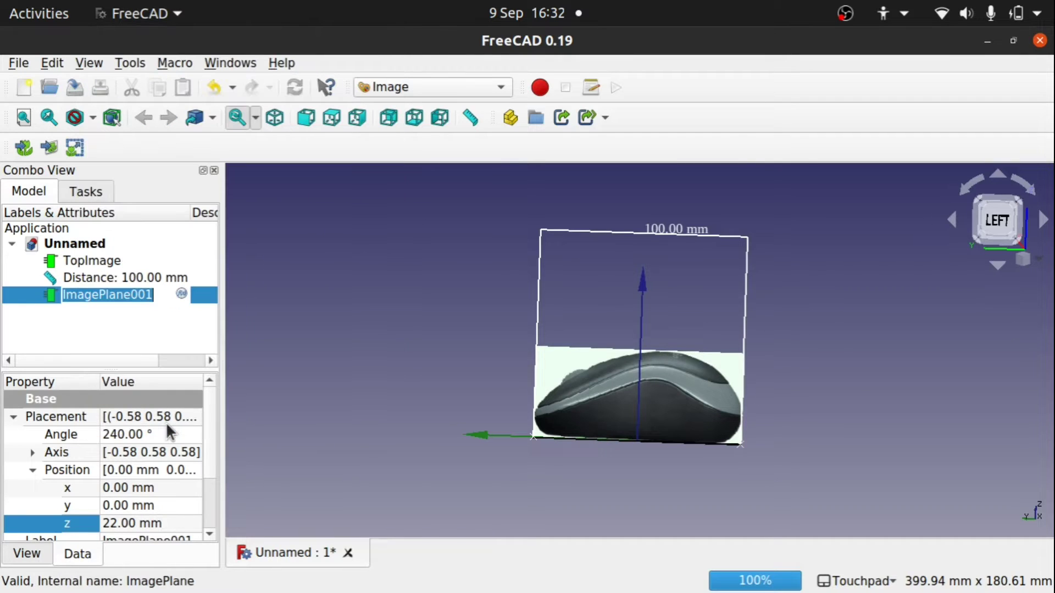
text(SideImage)
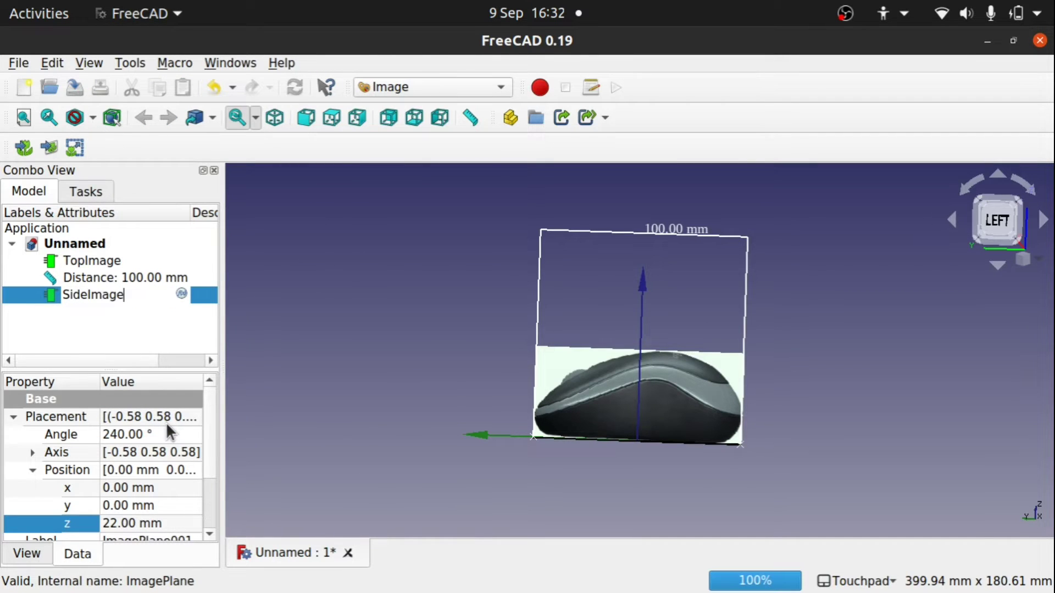
key(Return)
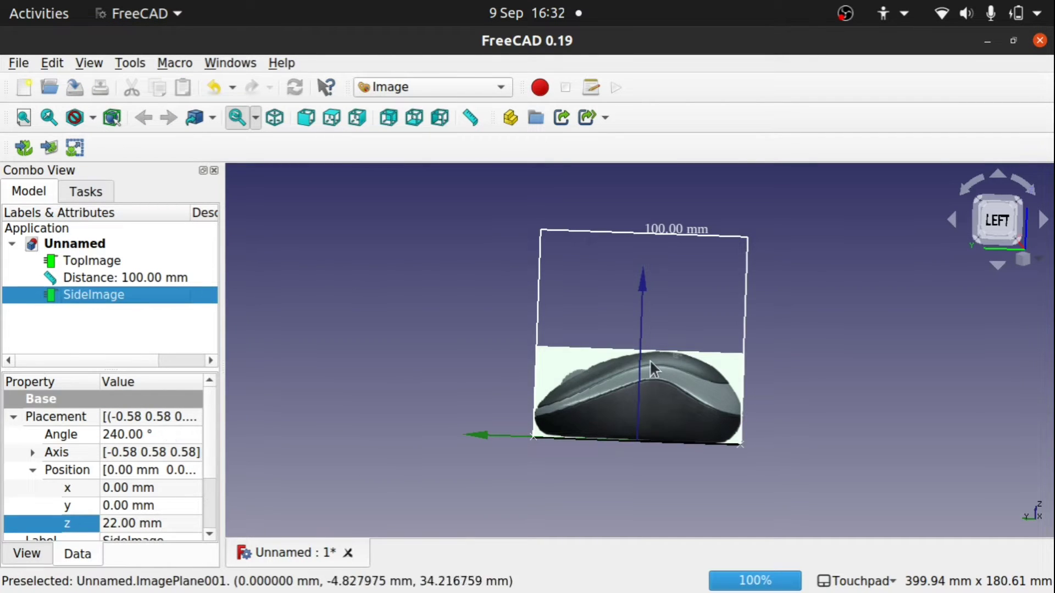
Delete the distance measurement, keeping only the two reference images.
shift+drag(650, 353, 617, 371)
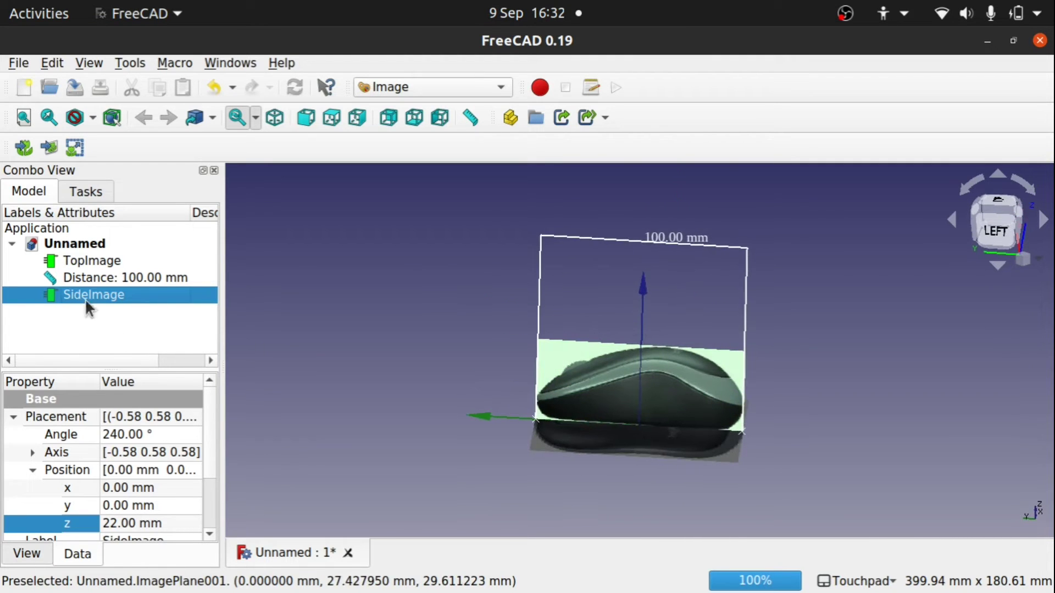
click(80, 279)
key(Delete)
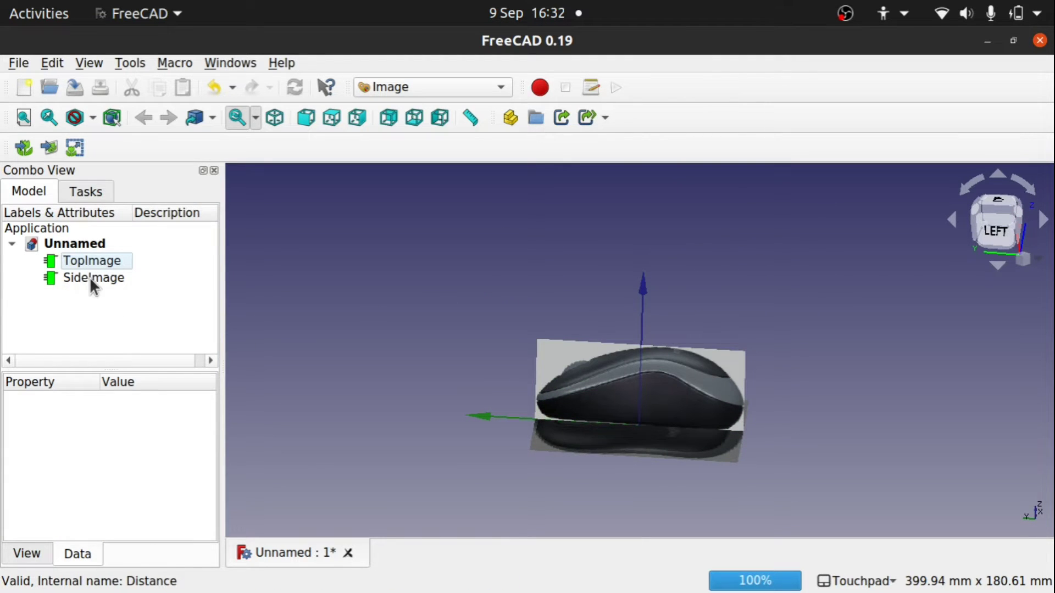
scroll(646, 400, up, 4)
alt+drag(646, 400, 631, 431)
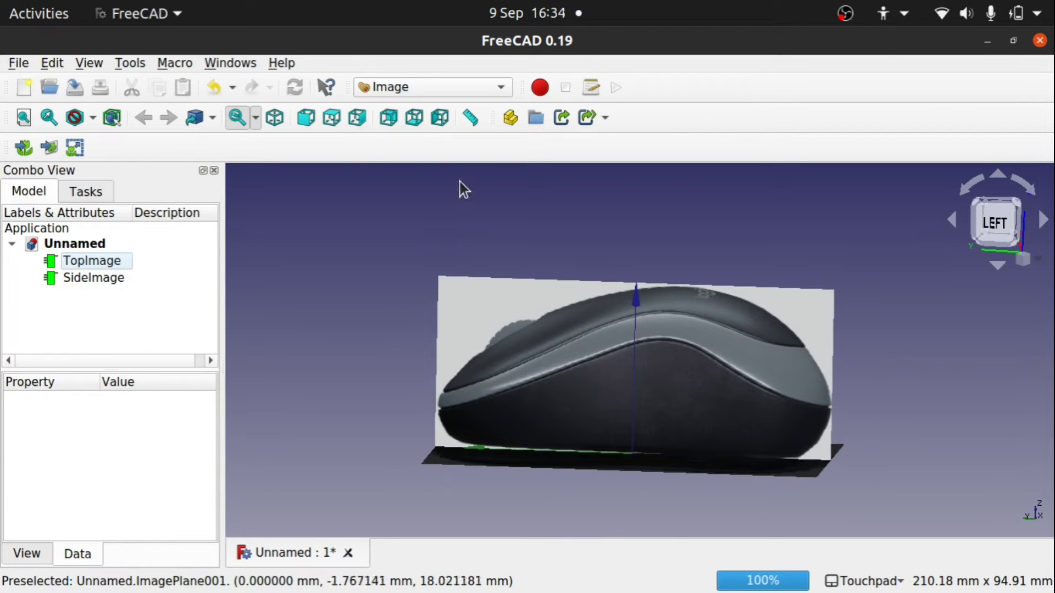
Switch to the Sketcher workbench and examine the mouse's outlines on the aligned top and side images.
click(434, 87)
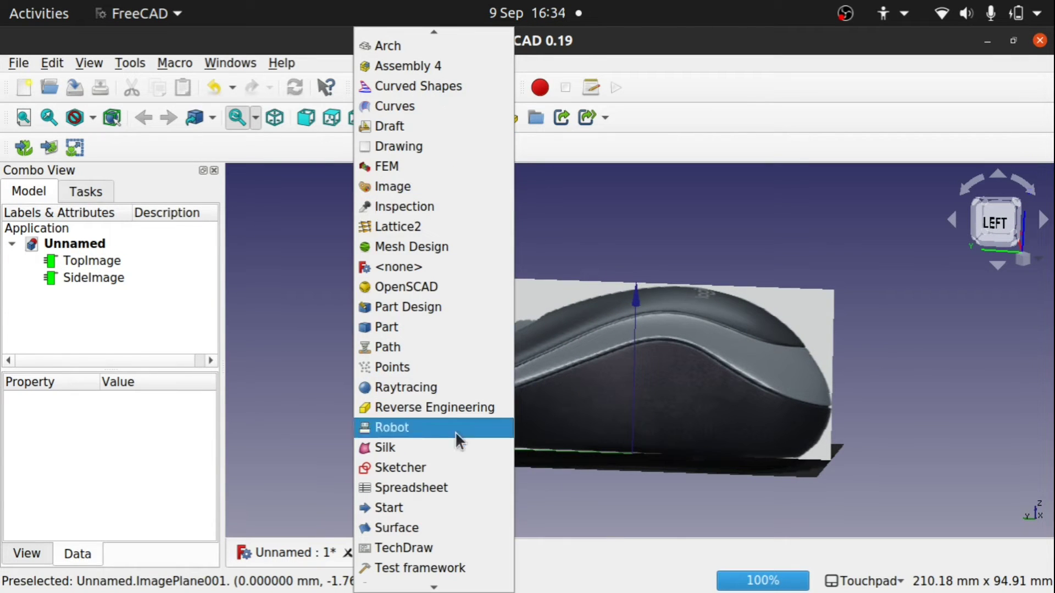
click(470, 460)
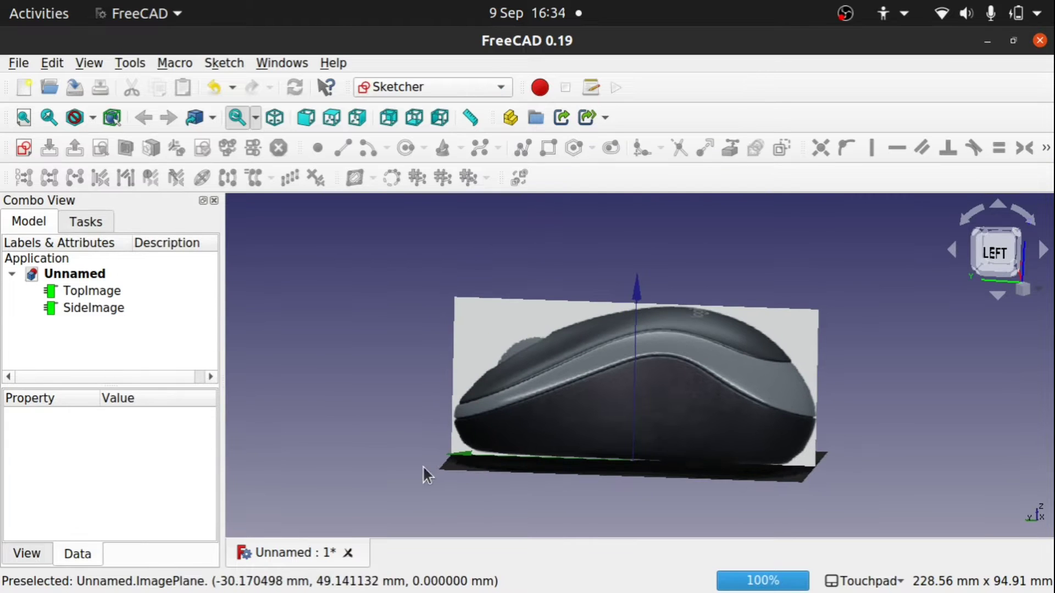
alt+drag(605, 396, 563, 389)
alt+drag(713, 325, 584, 309)
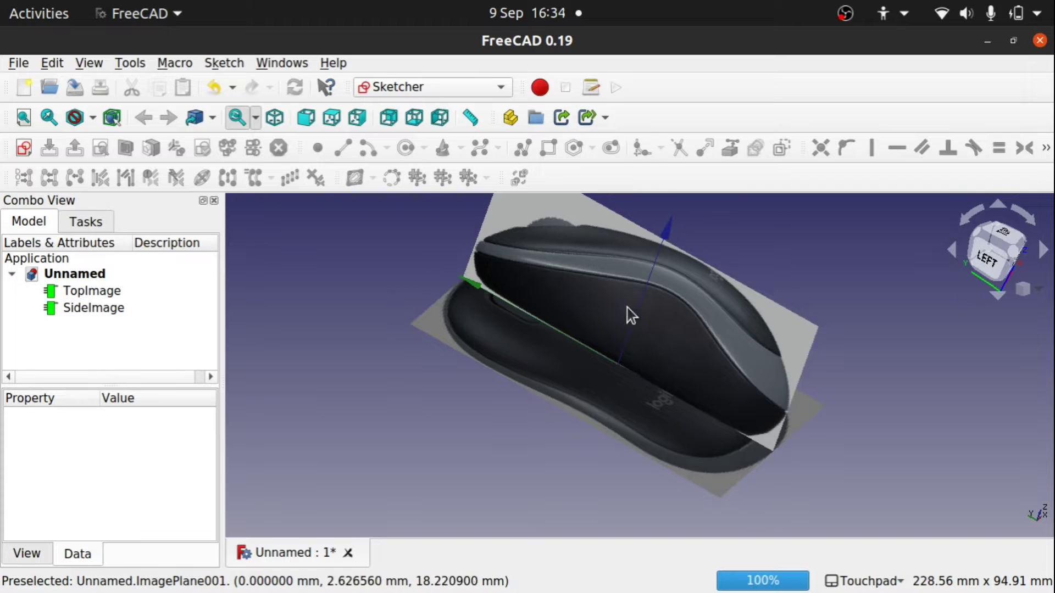
alt+drag(627, 308, 573, 348)
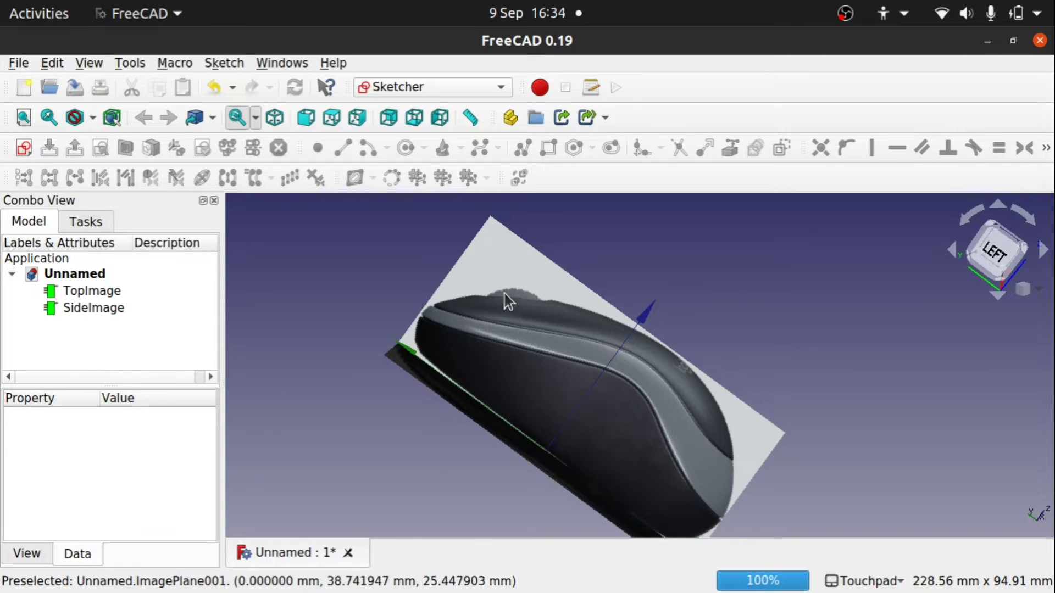
shift+drag(712, 416, 561, 423)
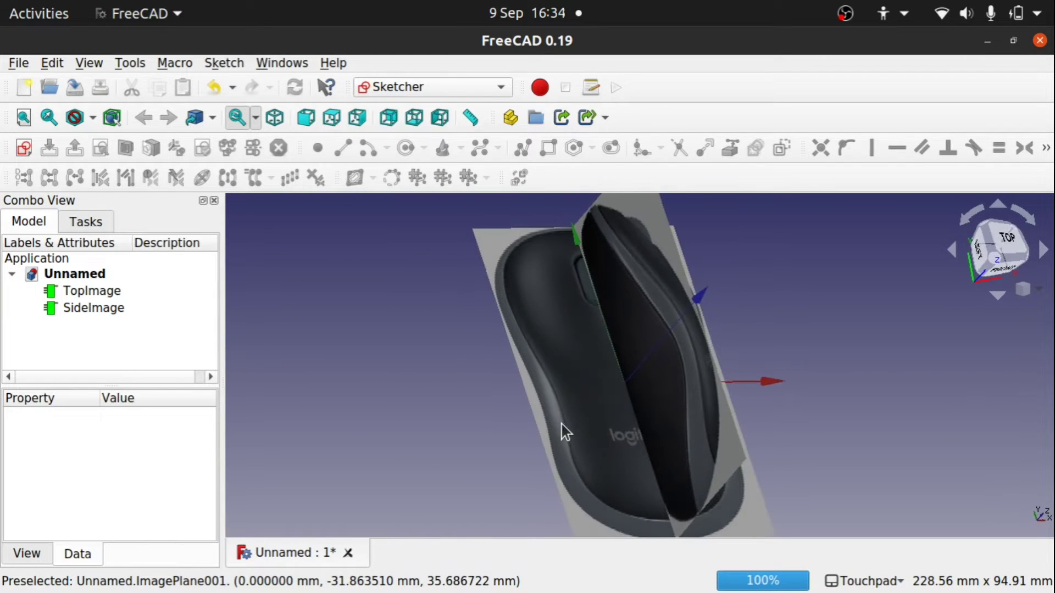
Create a new sketch over the top image on the XY-Plane with a 0.00 mm offset.
click(1010, 250)
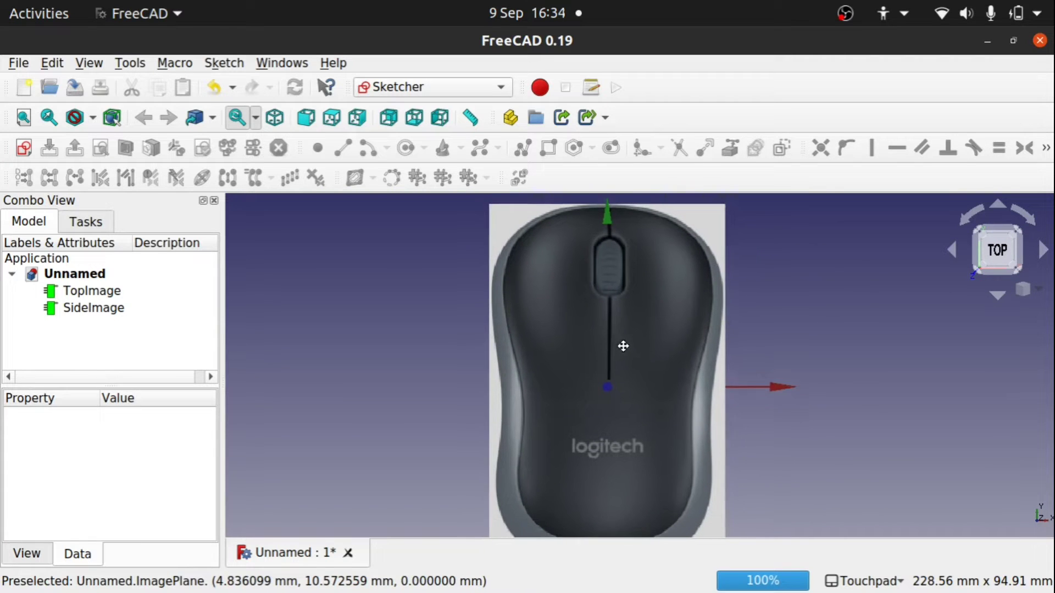
scroll(631, 357, down, 1)
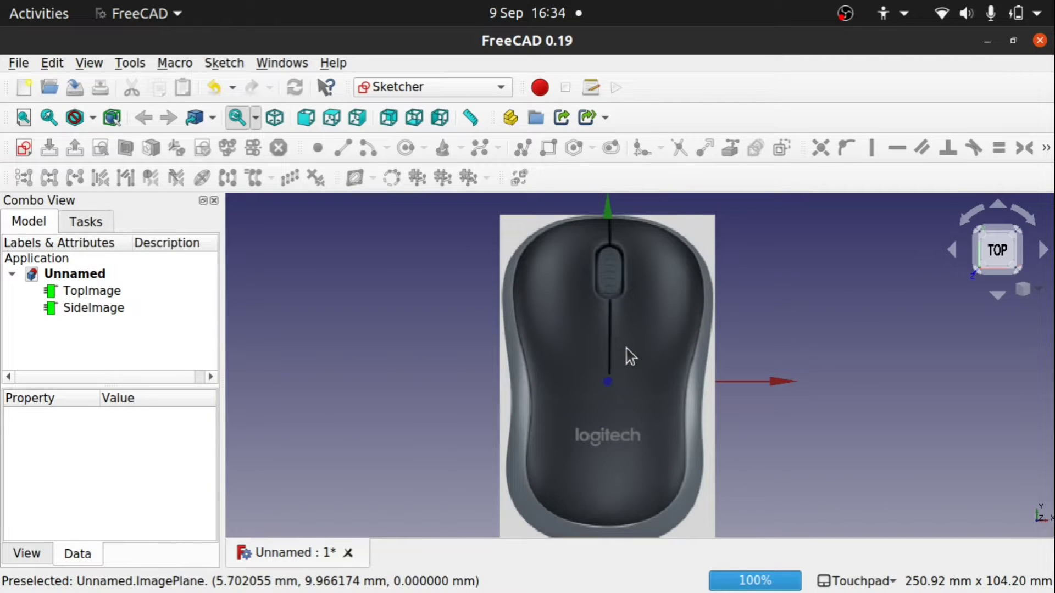
click(23, 147)
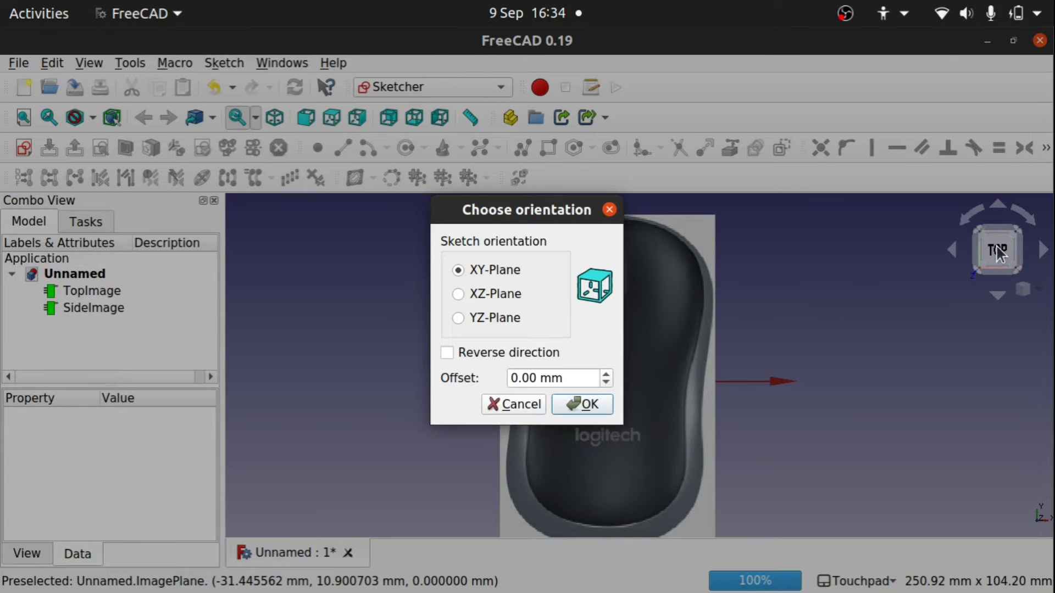
click(582, 404)
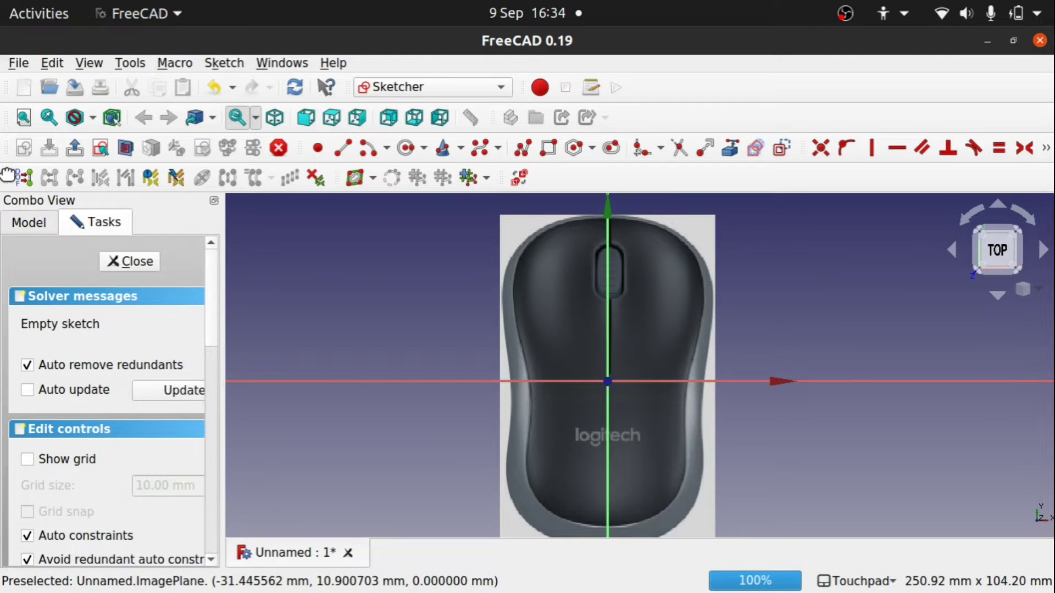
Move the third-row Sketcher toolbars into the upper rows to enlarge the 3D view.
drag(34, 179, 643, 117)
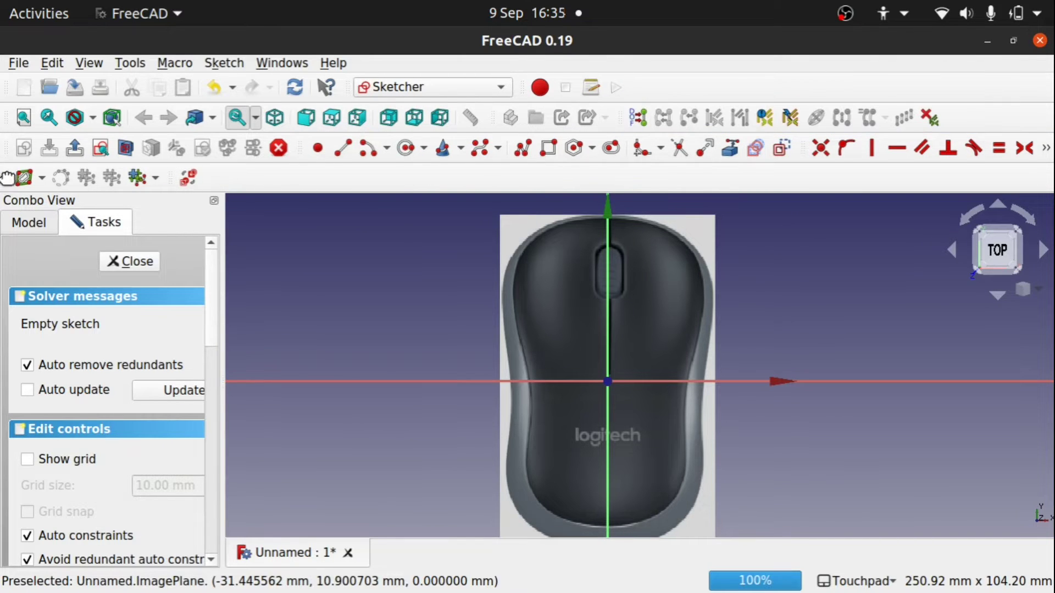
mouse_move(8, 177)
mouse_down()
mouse_move(755, 14)
mouse_move(866, 104)
mouse_move(924, 122)
mouse_up()
drag(8, 180, 714, 110)
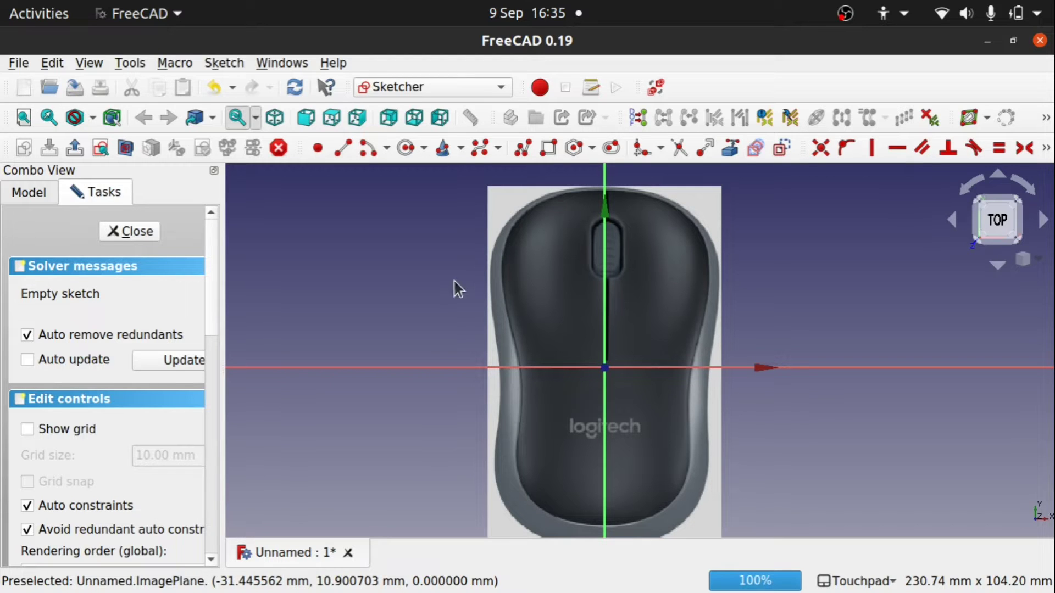
Start a B-spline on the vertical axis at the mouse's front edge and trace its control points around the front-left curve.
click(478, 149)
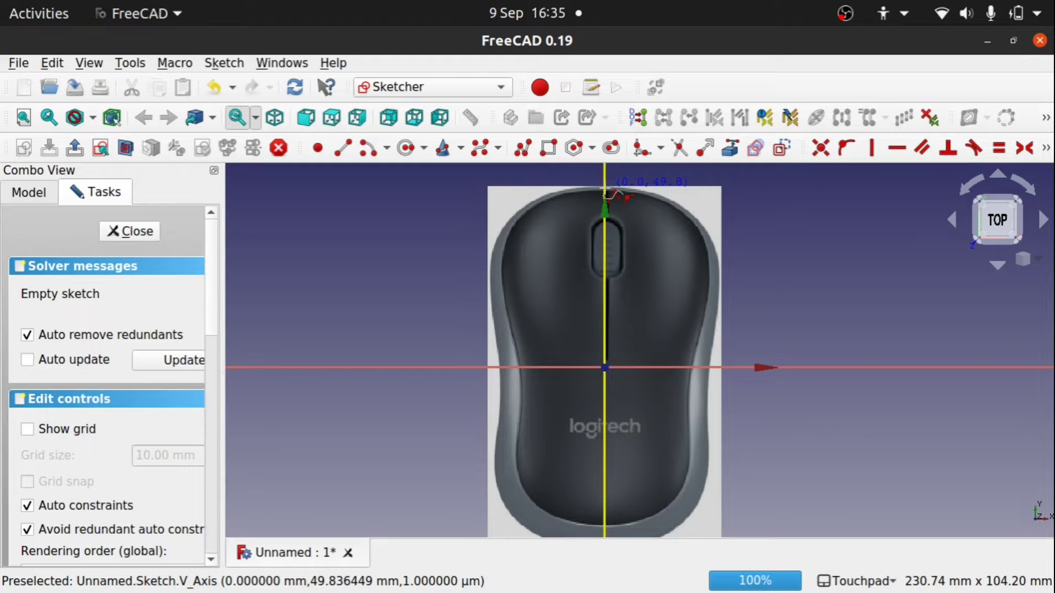
scroll(605, 192, up, 6)
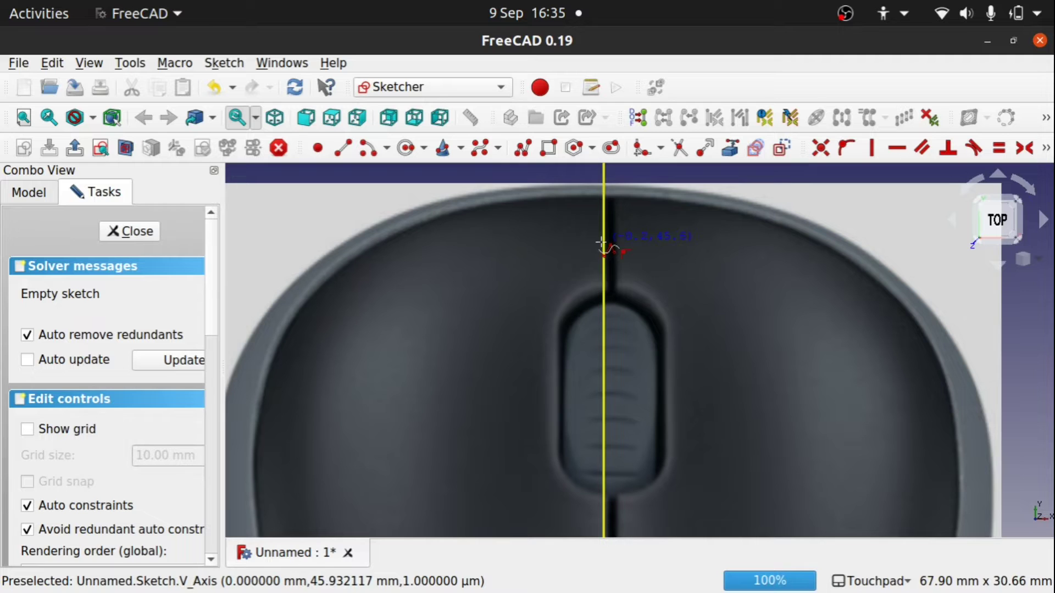
click(603, 186)
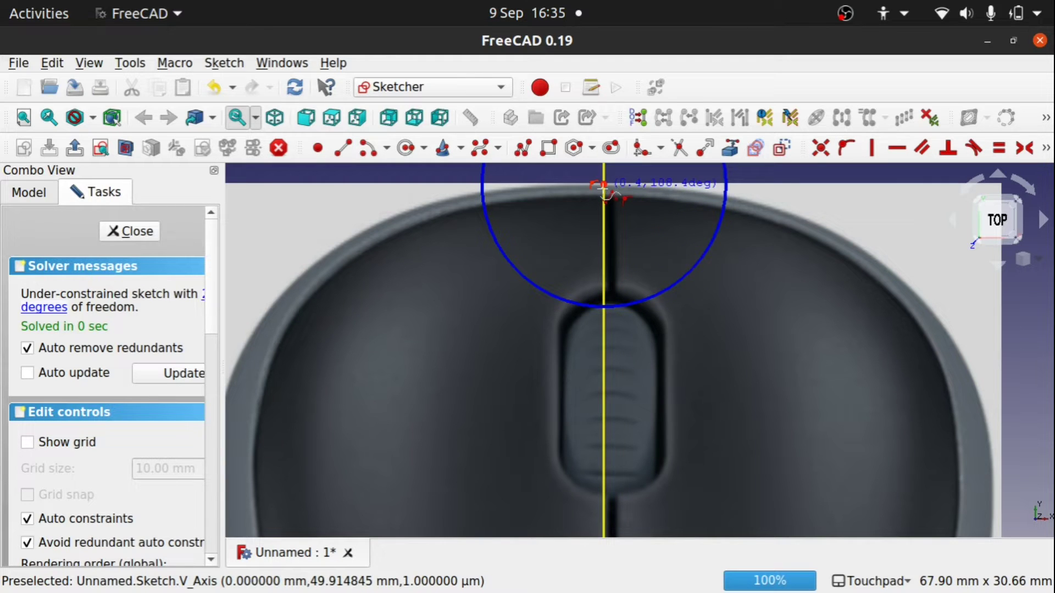
click(516, 188)
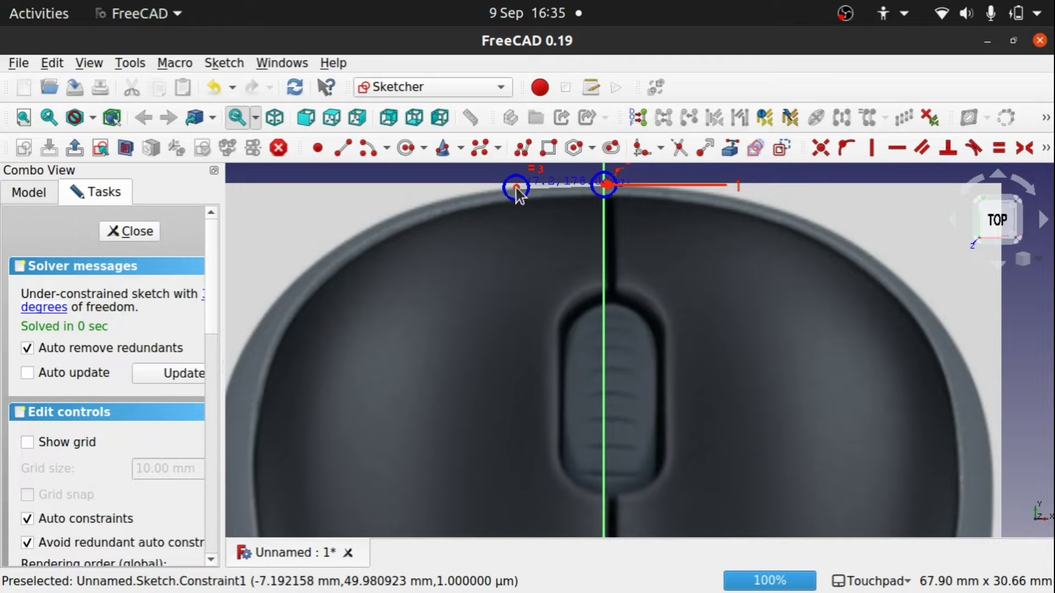
click(407, 205)
click(308, 268)
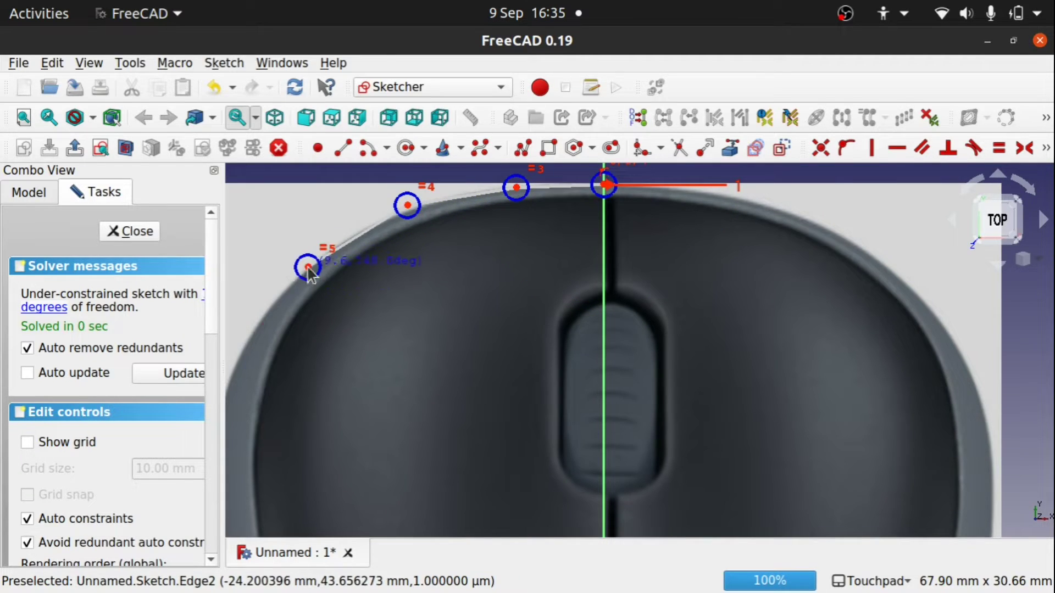
click(236, 355)
shift+middle_drag(237, 355, 421, 205)
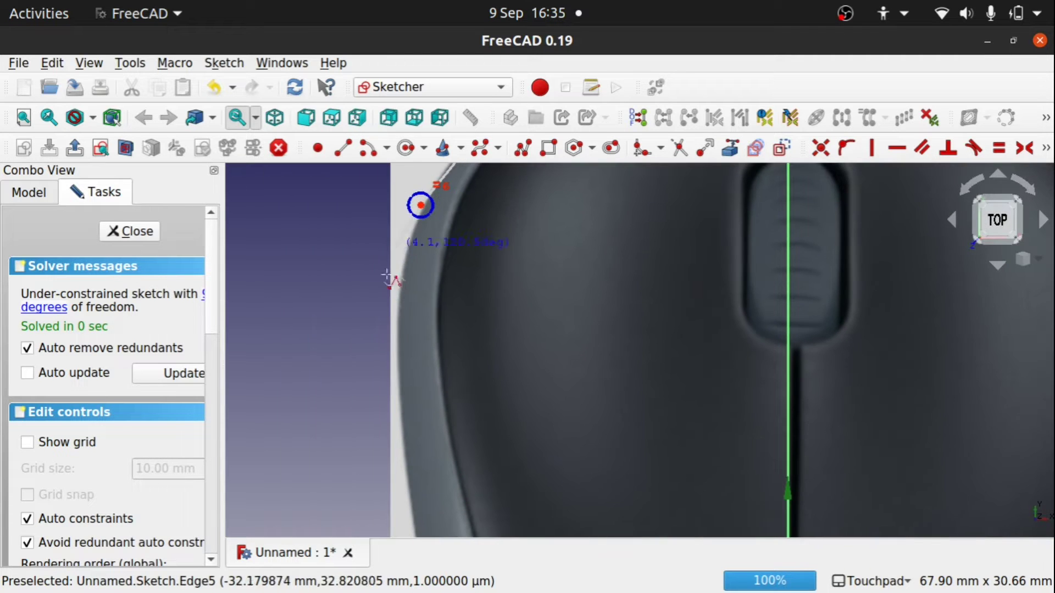
Continue the B-spline's control points down the mouse's left side, following the outer edge through the narrow waist.
click(397, 306)
click(401, 429)
click(414, 528)
shift+middle_drag(414, 527, 337, 179)
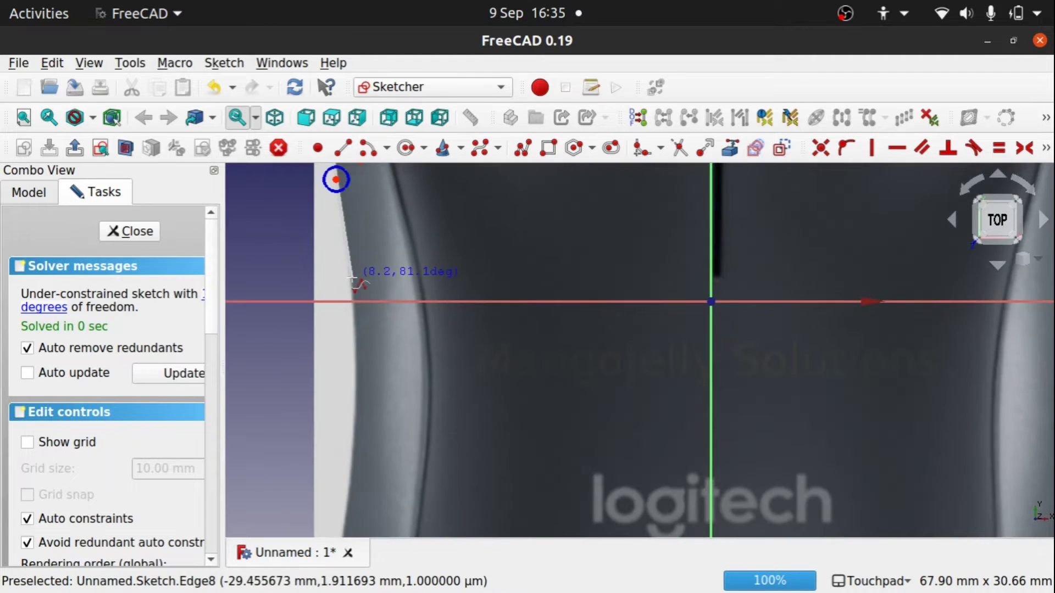
click(352, 278)
click(359, 389)
click(344, 501)
shift+middle_drag(344, 501, 350, 193)
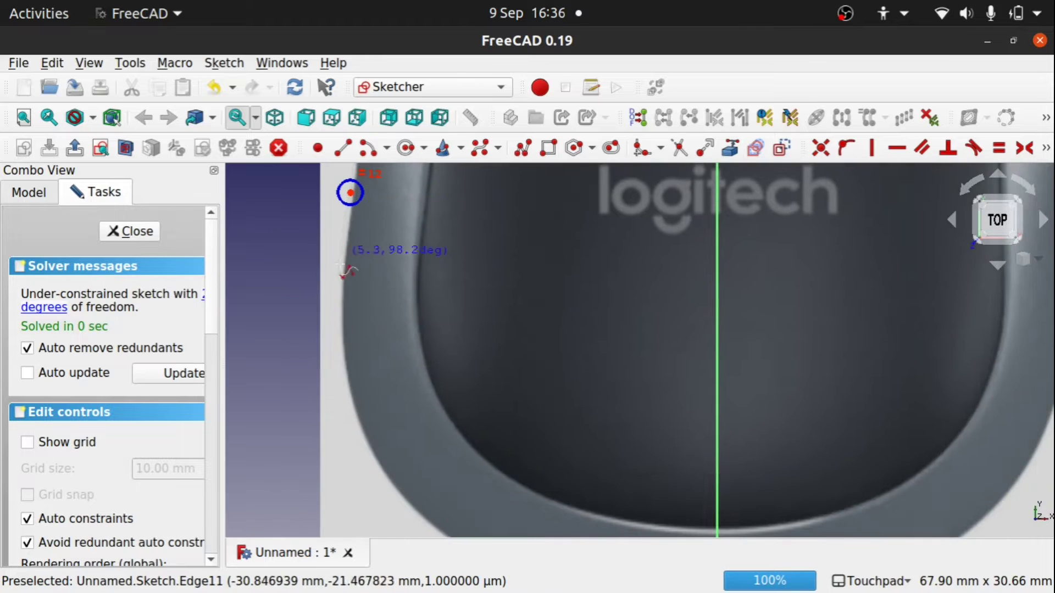
Trace the B-spline around the rear-left curve, end it on the vertical axis at the mouse's rear edge, and finish the curve.
click(343, 294)
click(354, 421)
click(425, 524)
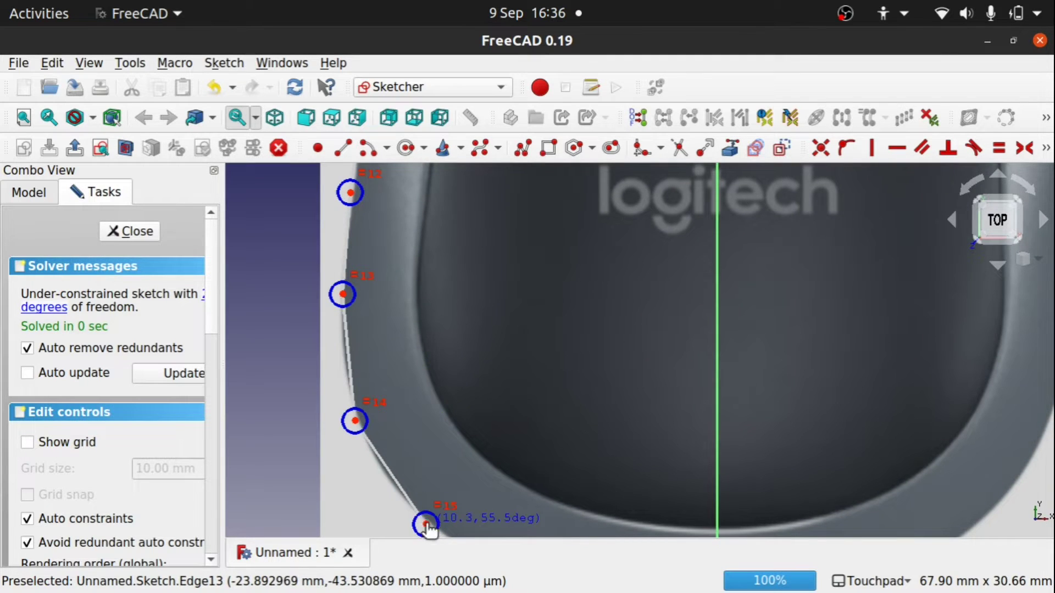
shift+middle_drag(426, 523, 332, 282)
click(460, 350)
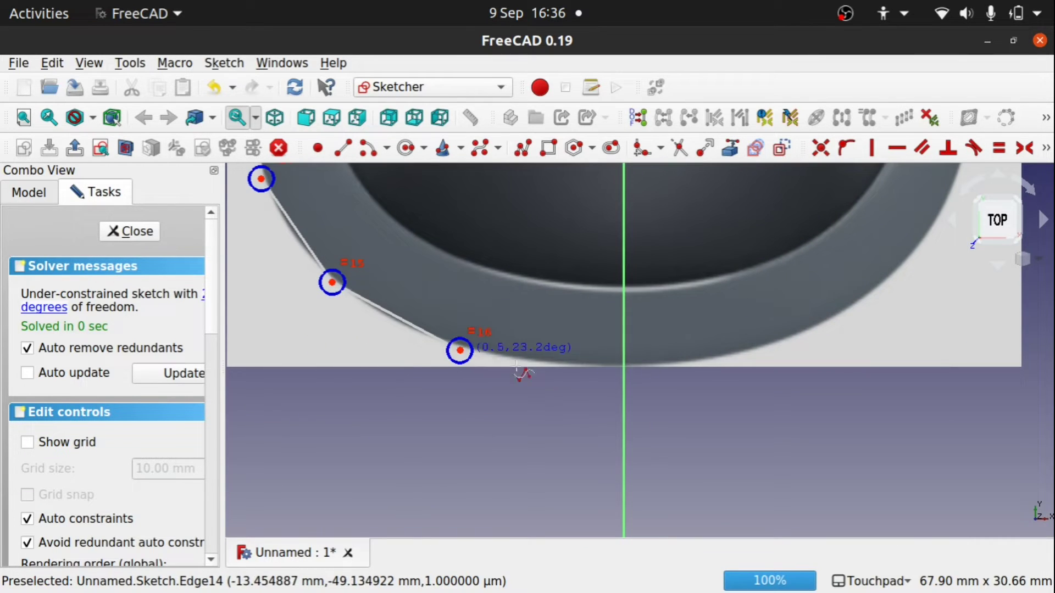
click(569, 364)
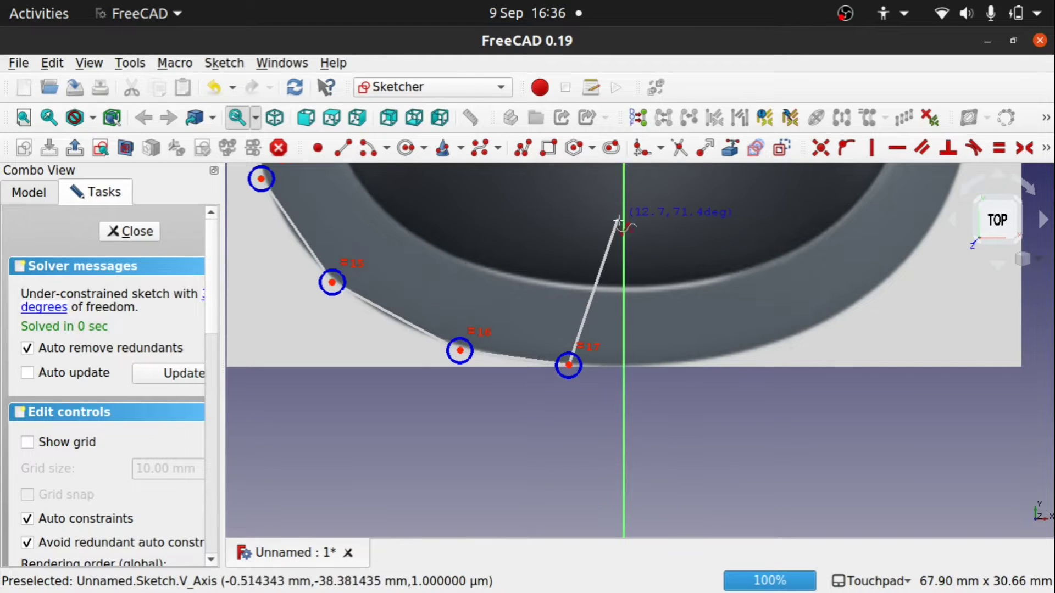
click(624, 365)
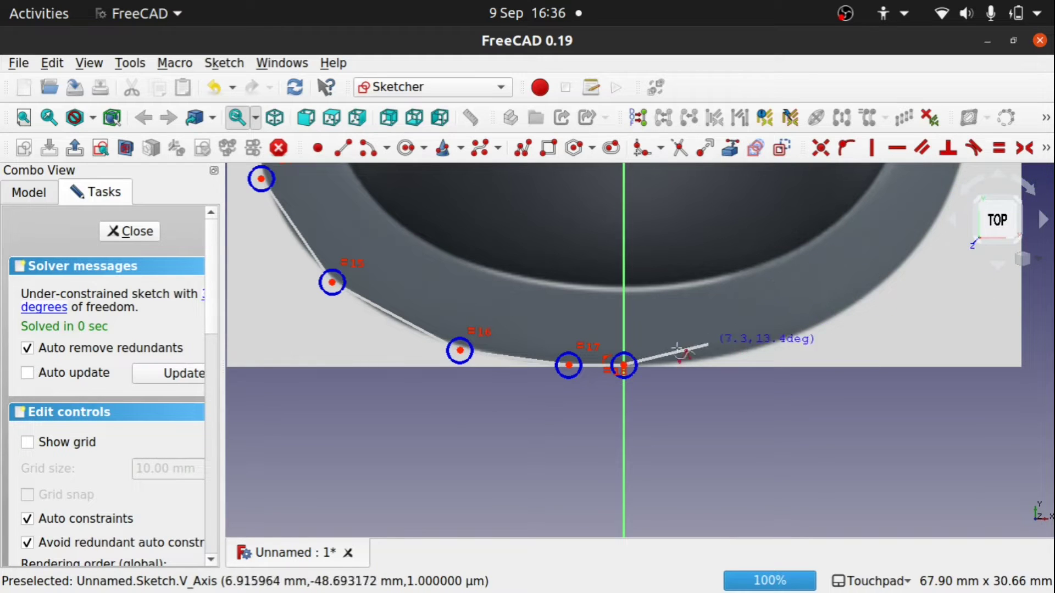
right_click(623, 365)
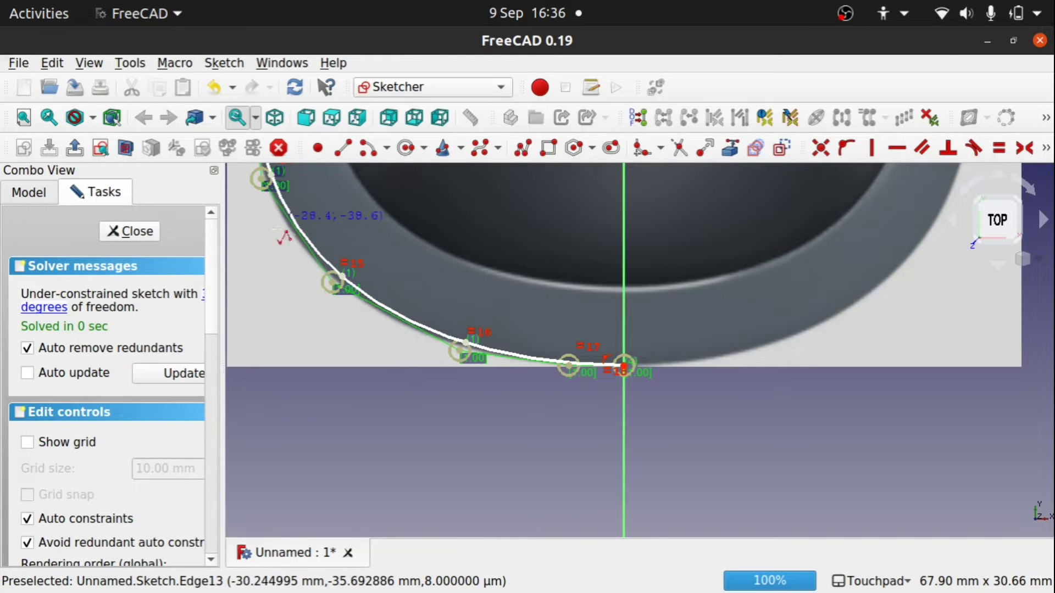
right_click(386, 305)
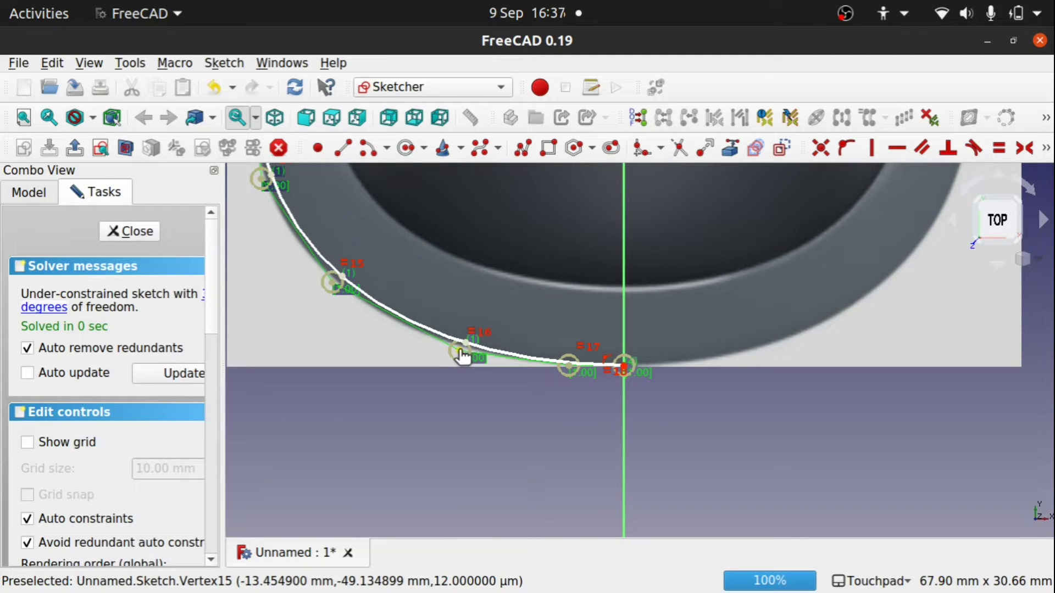
Move the B-spline's control points around the rear-left curve slightly outward so the spline follows the mouse's outer edge.
drag(462, 353, 456, 360)
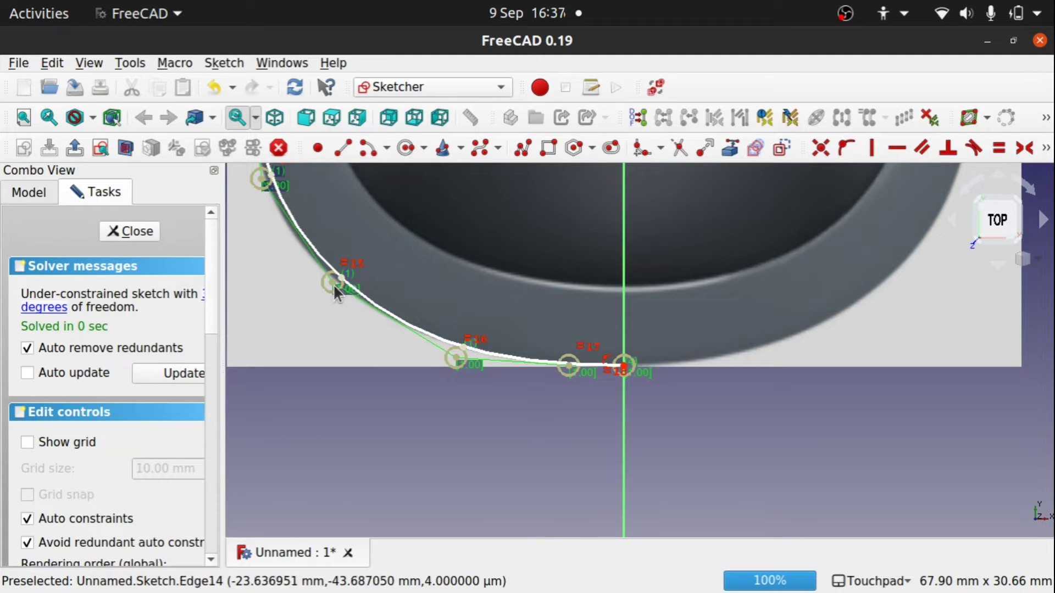
drag(333, 283, 324, 285)
shift+middle_drag(305, 262, 402, 480)
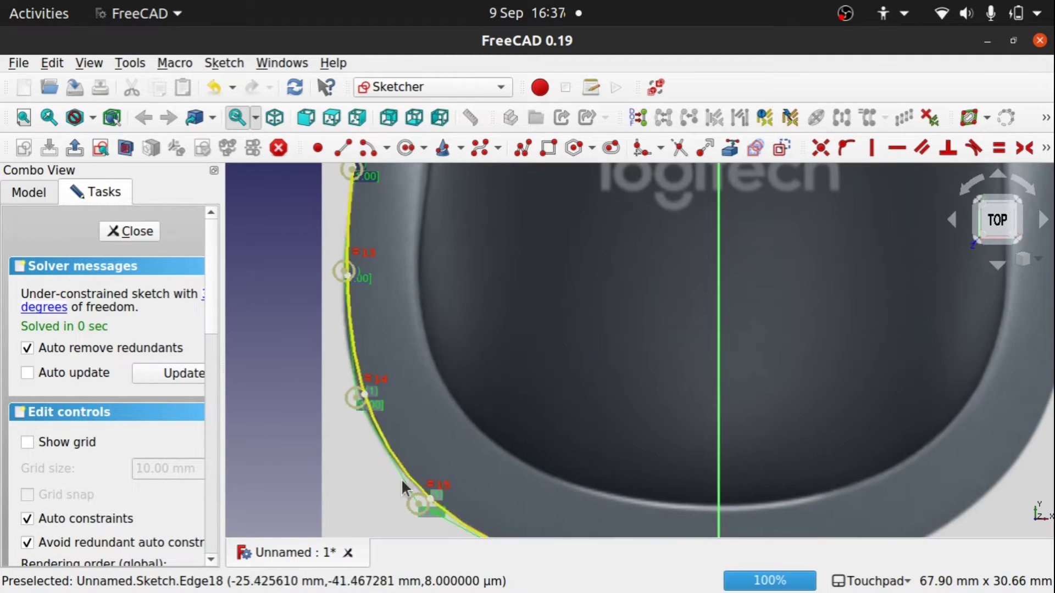
drag(356, 398, 346, 398)
shift+middle_drag(459, 189, 454, 522)
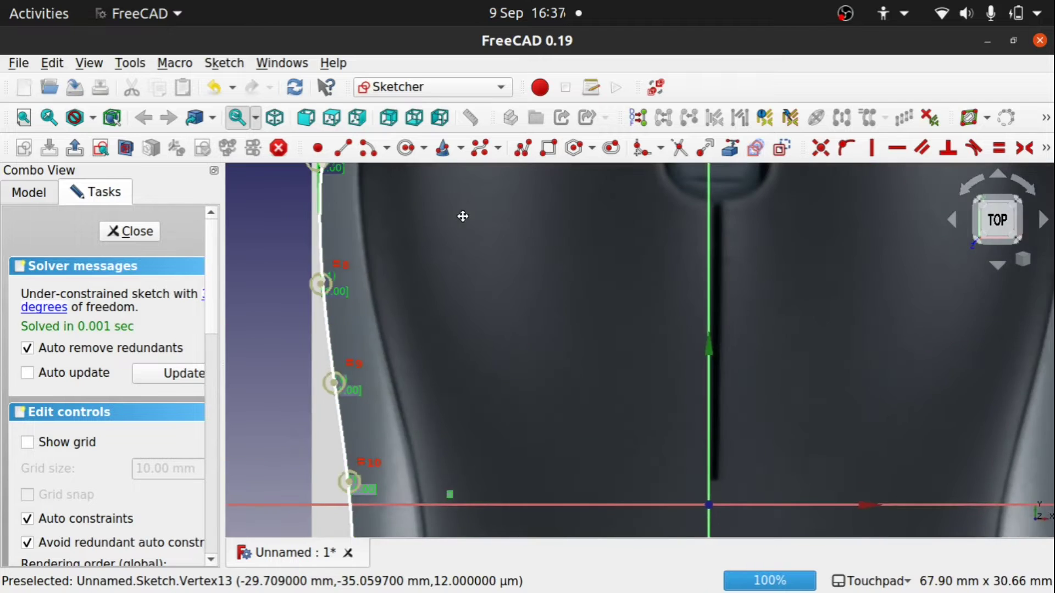
Adjust the control points around the front-left curve outward to match the mouse's edge, and close the sketch.
shift+middle_drag(463, 216, 463, 463)
drag(343, 308, 337, 303)
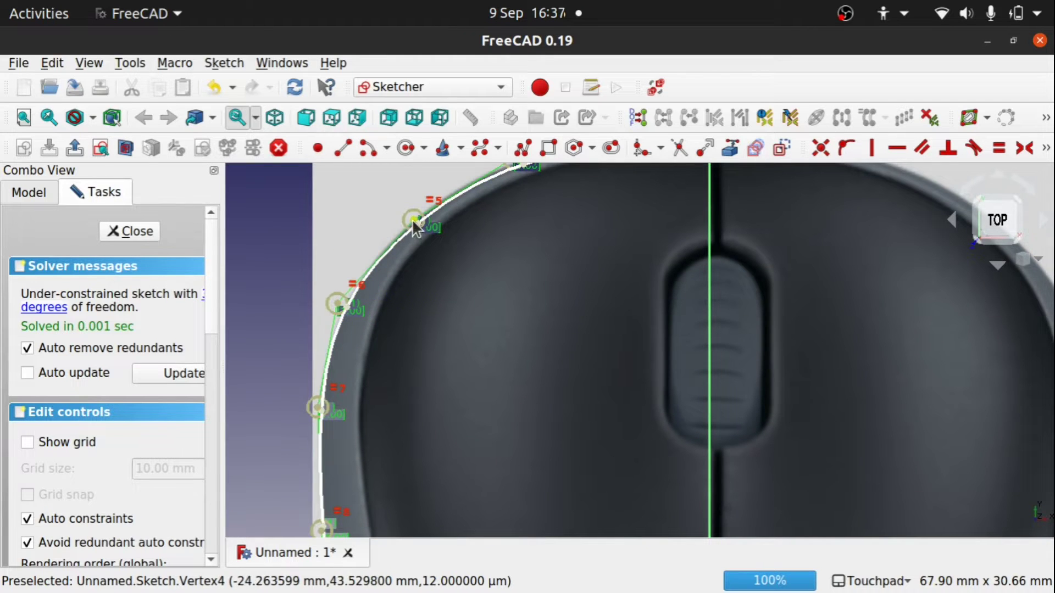
drag(413, 221, 410, 219)
shift+middle_drag(566, 231, 509, 386)
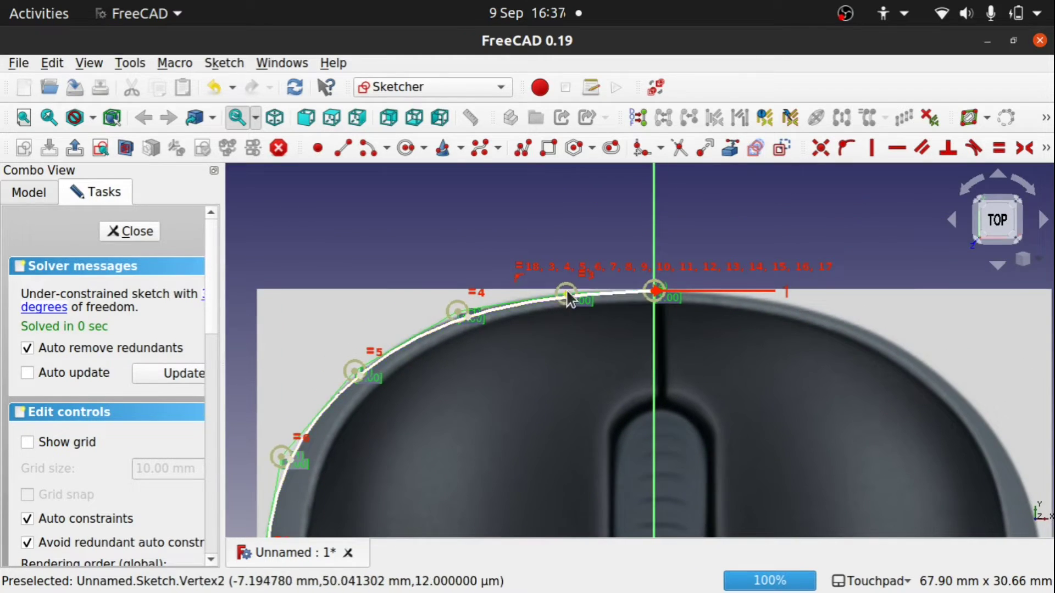
drag(566, 295, 563, 287)
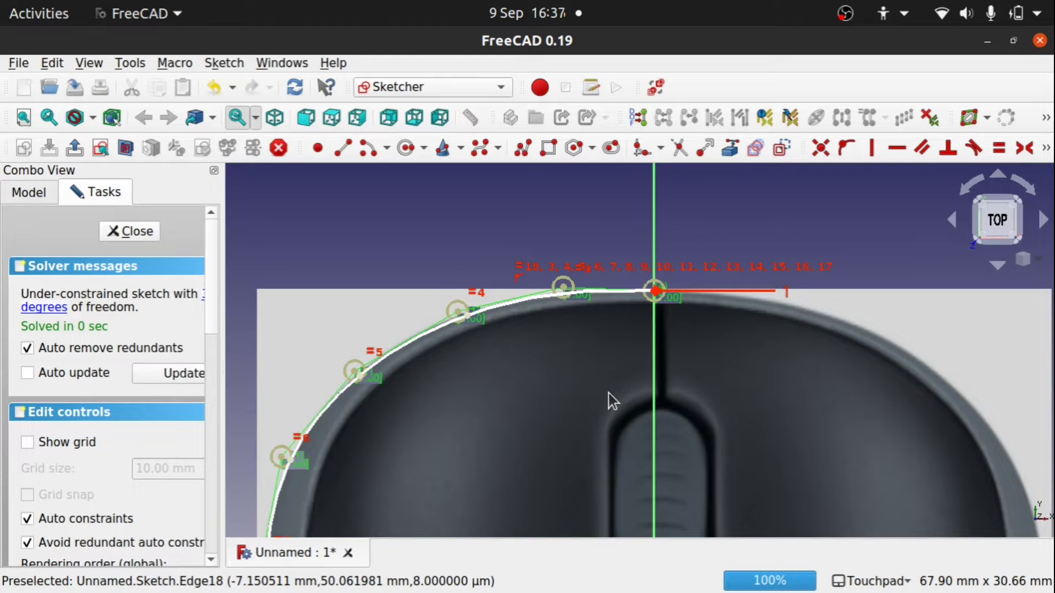
scroll(607, 391, down, 5)
shift+middle_drag(608, 391, 566, 216)
click(124, 231)
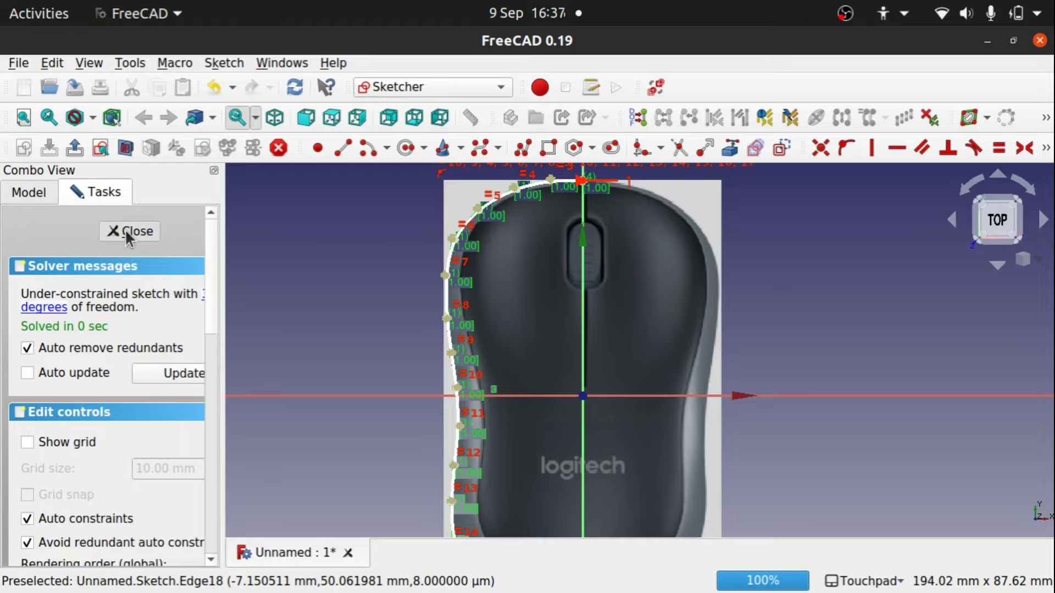
Check the half-outline by hiding and reshowing the top image, and examine how the side image meets it.
mouse_move(469, 400)
alt+middle_down()
mouse_move(513, 396)
mouse_move(464, 403)
mouse_move(502, 426)
alt+middle_up()
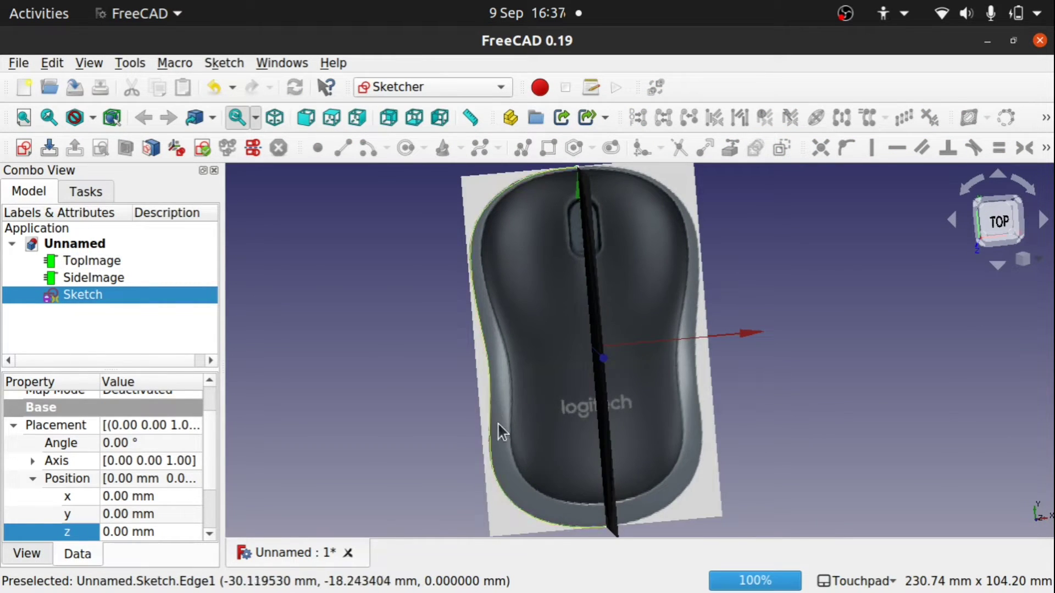
click(522, 413)
key(space)
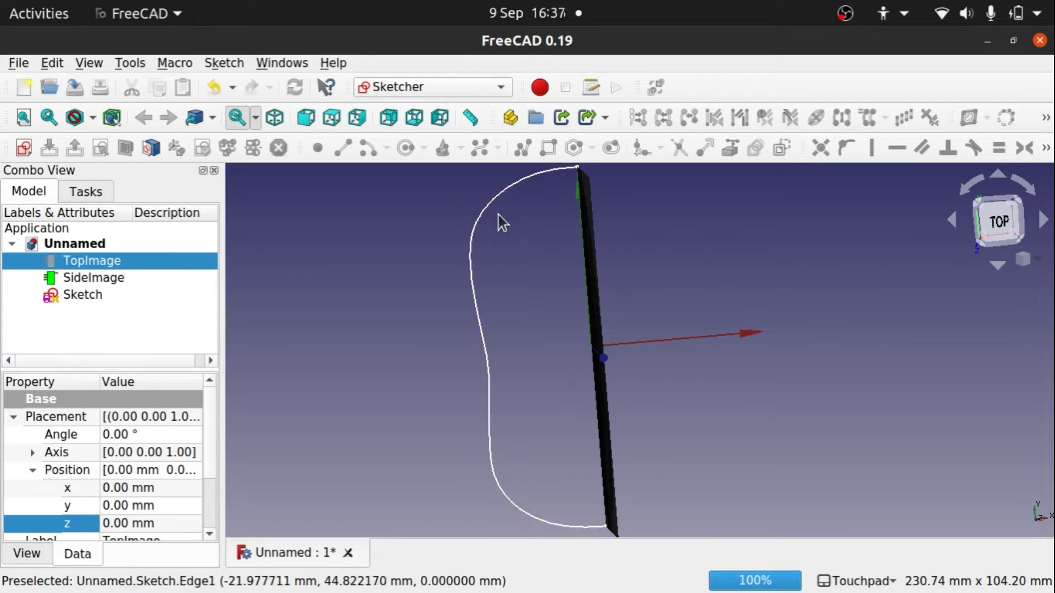
key(space)
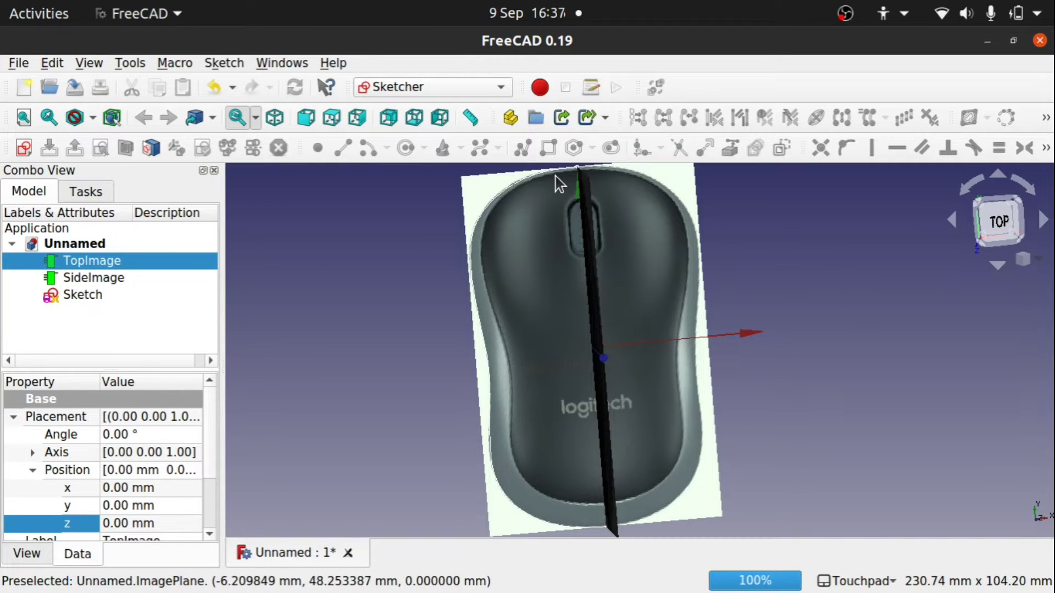
alt+middle_drag(538, 287, 607, 260)
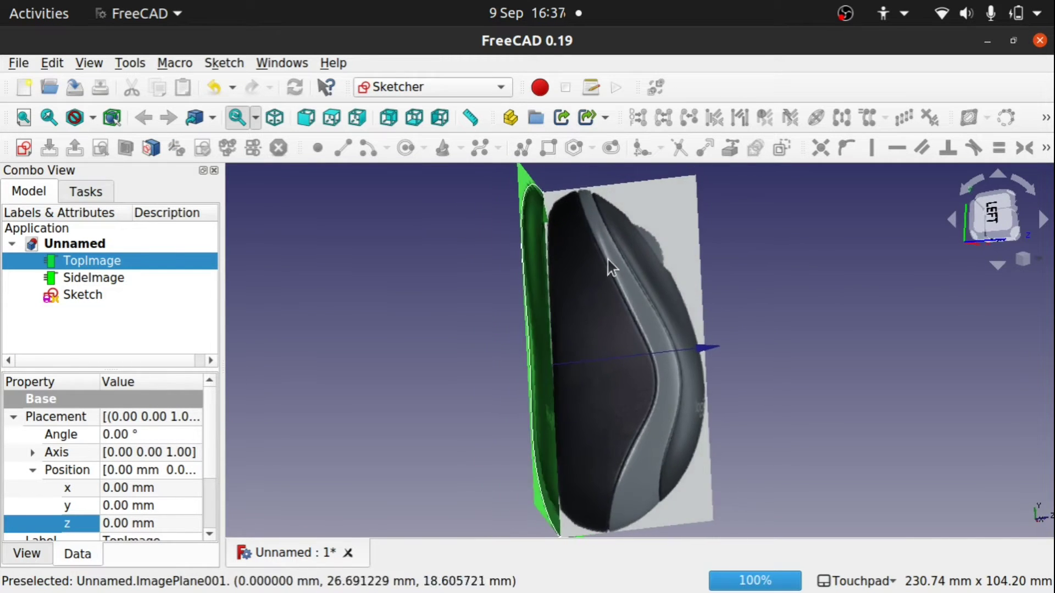
alt+middle_drag(652, 308, 555, 318)
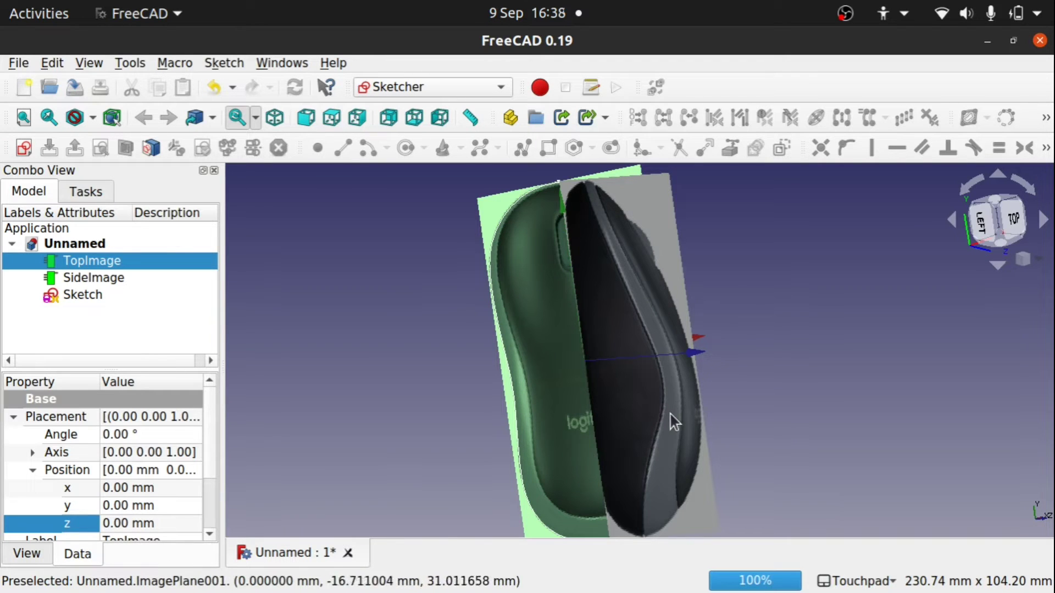
shift+drag(611, 378, 705, 361)
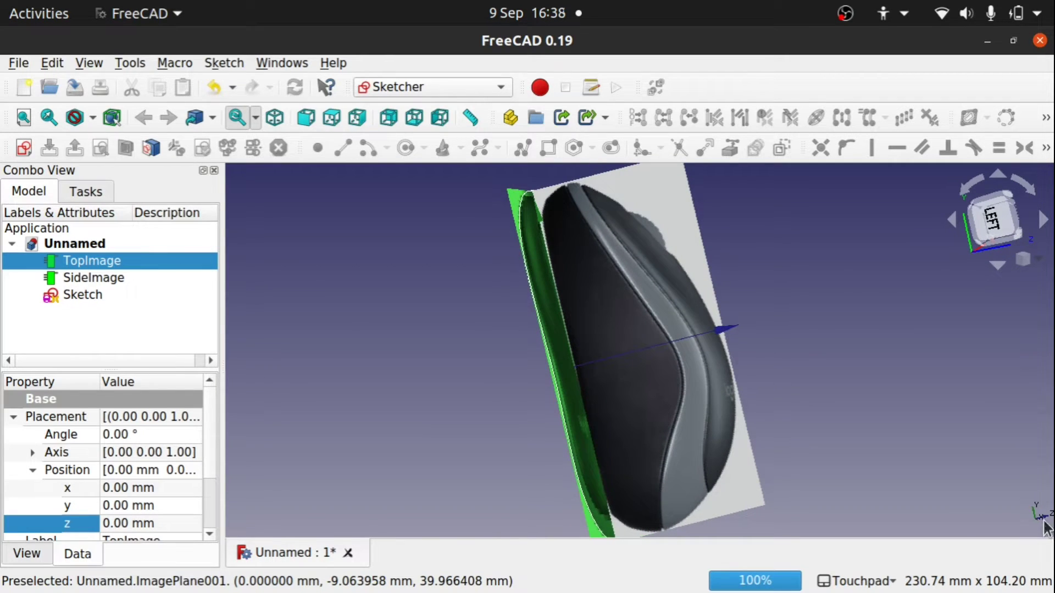
Create a new sketch over the side image on the YZ-Plane with reversed direction and a 0.00 mm offset, seen from the left.
click(980, 219)
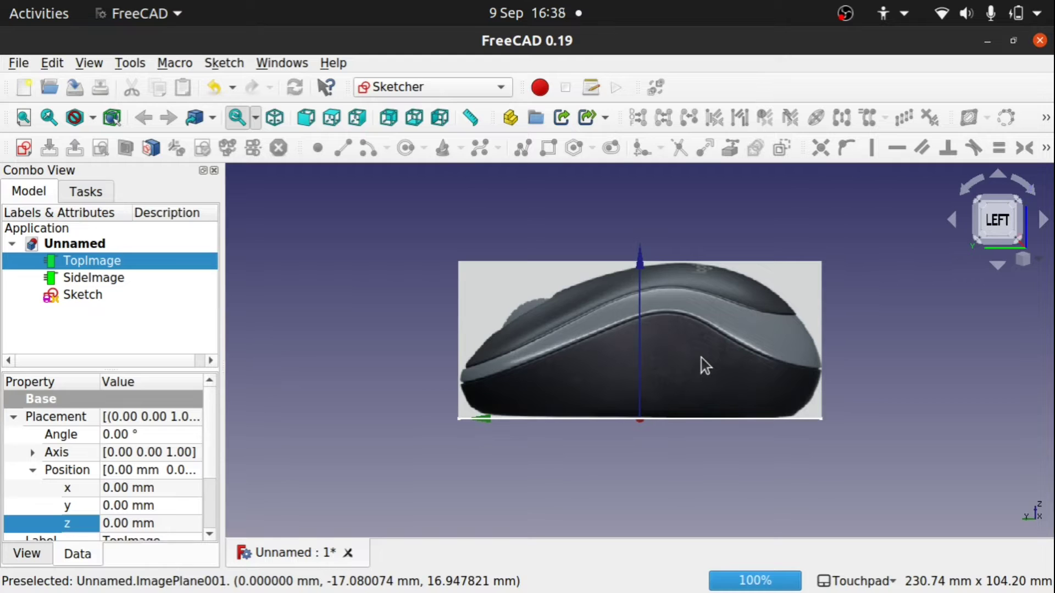
click(355, 323)
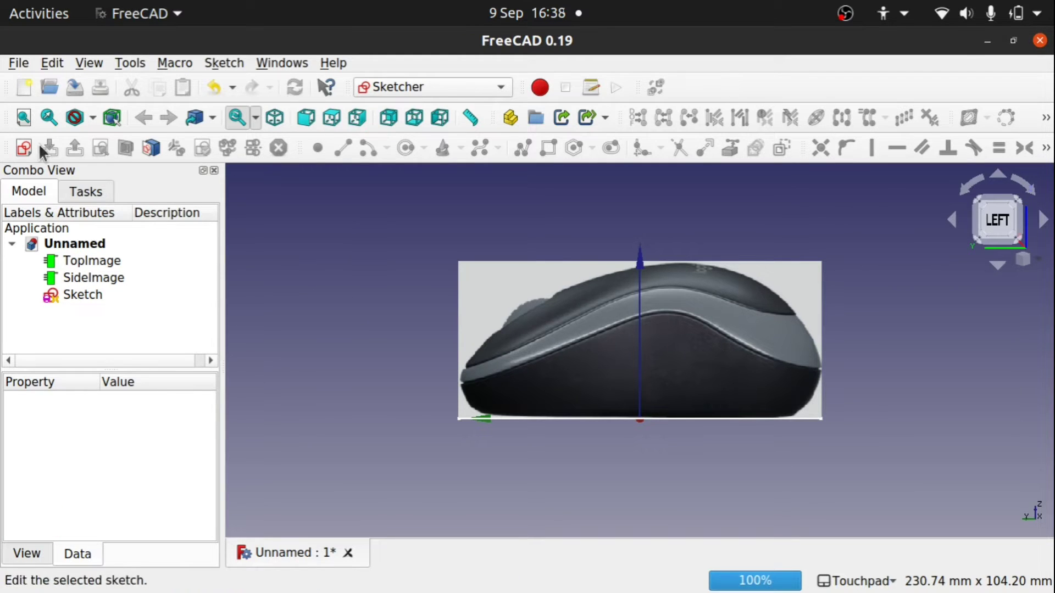
click(22, 149)
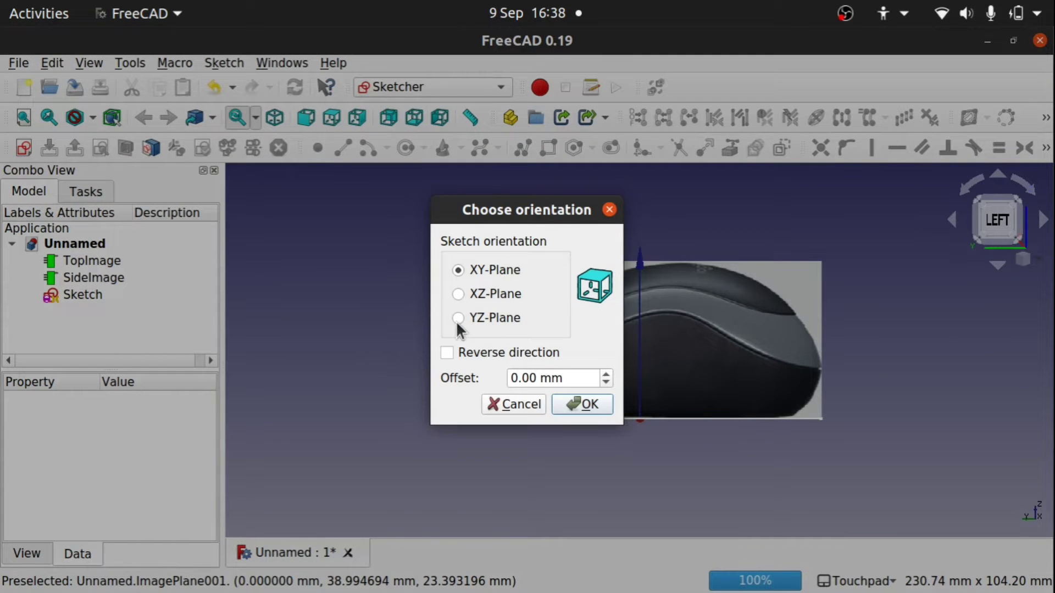
click(456, 318)
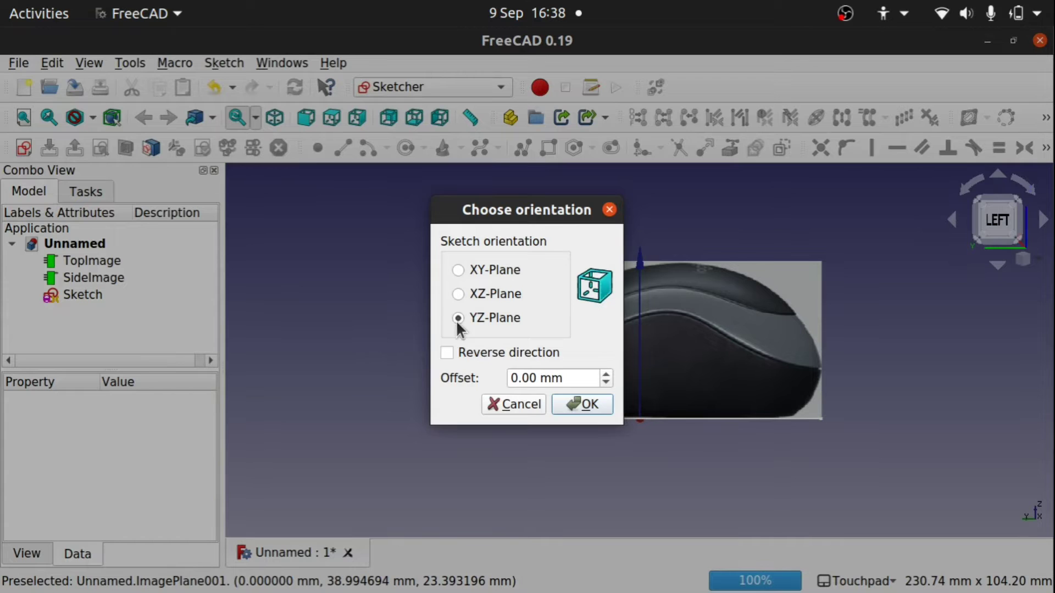
click(447, 353)
click(576, 405)
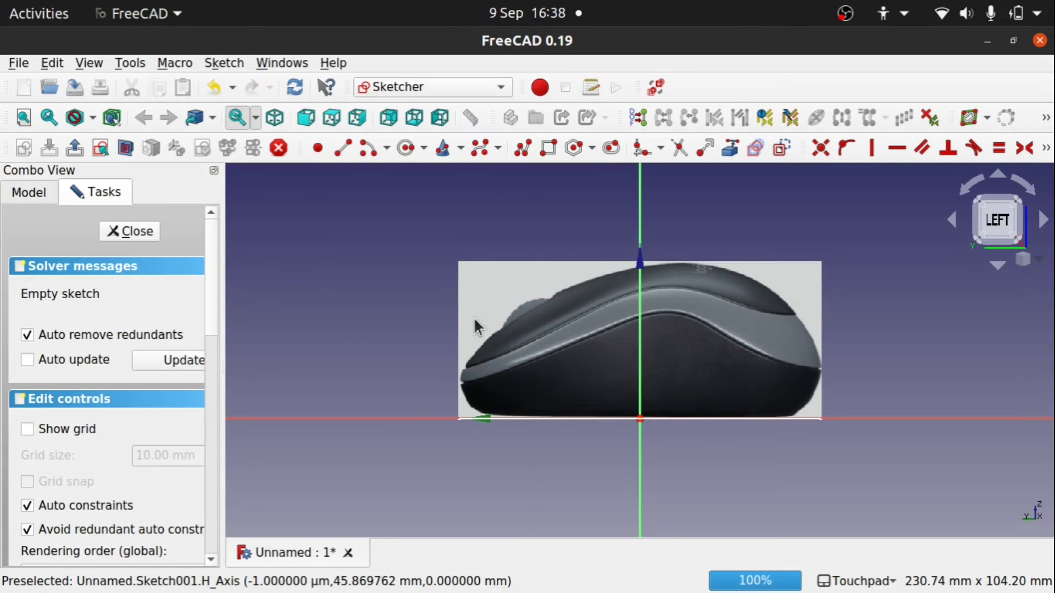
Hide the top image and link the half-outline sketch's curve into the side sketch as external geometry.
scroll(723, 373, up, 5)
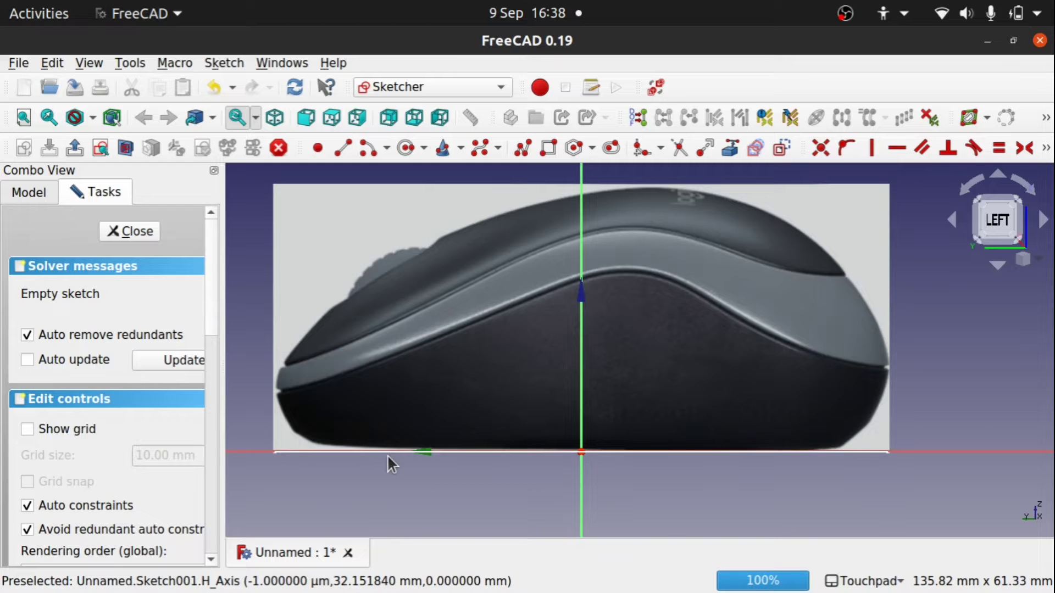
alt+drag(535, 379, 530, 401)
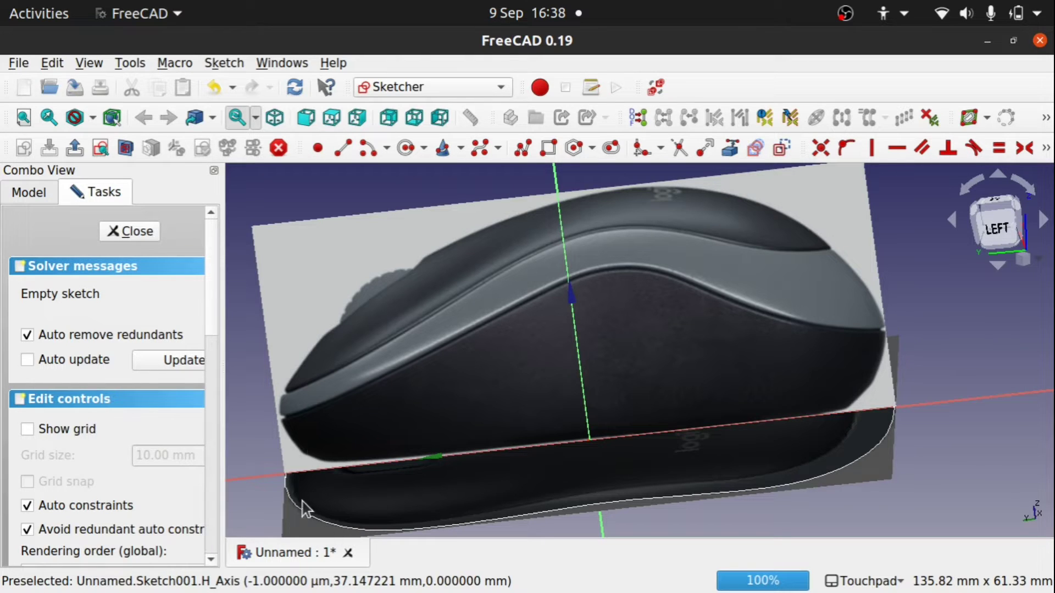
click(35, 198)
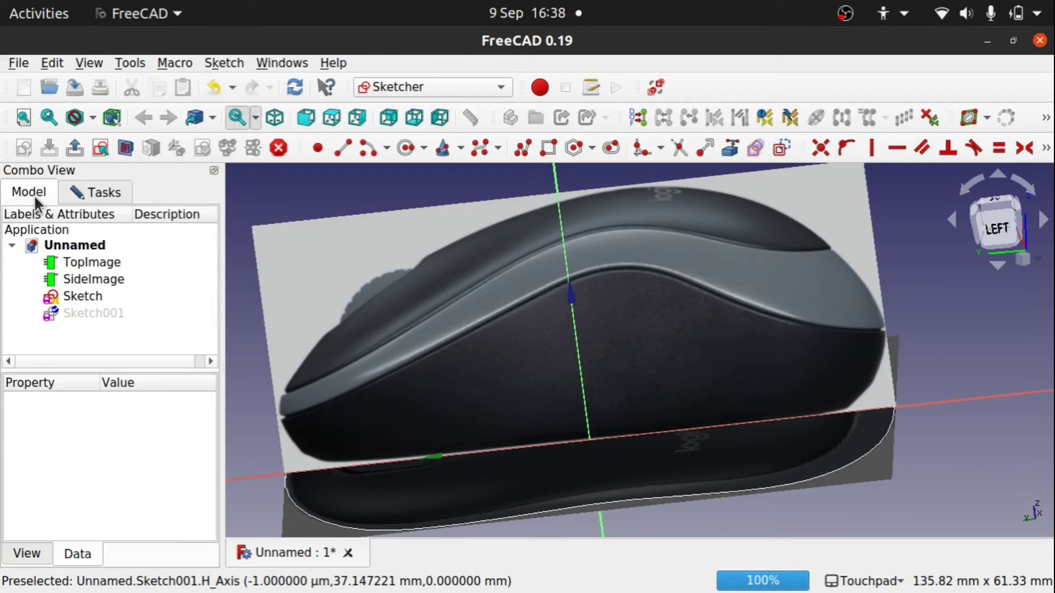
click(84, 261)
key(space)
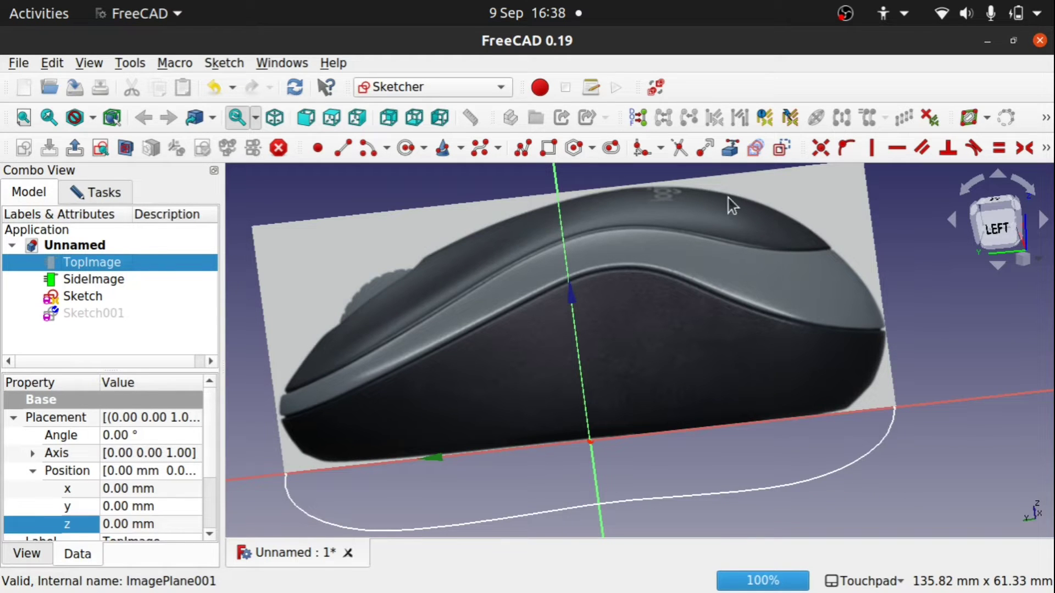
click(723, 157)
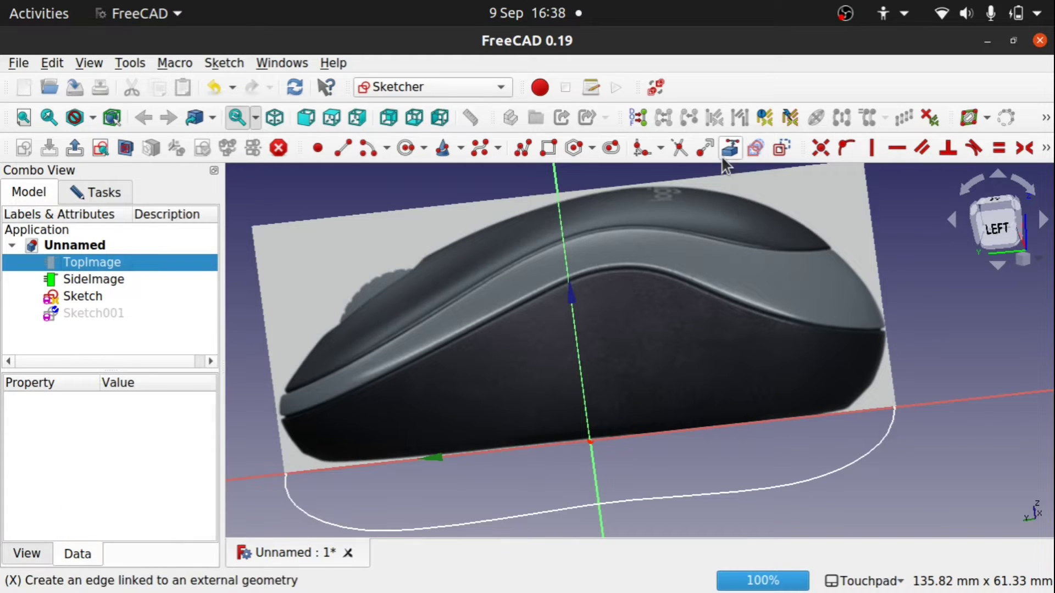
click(826, 477)
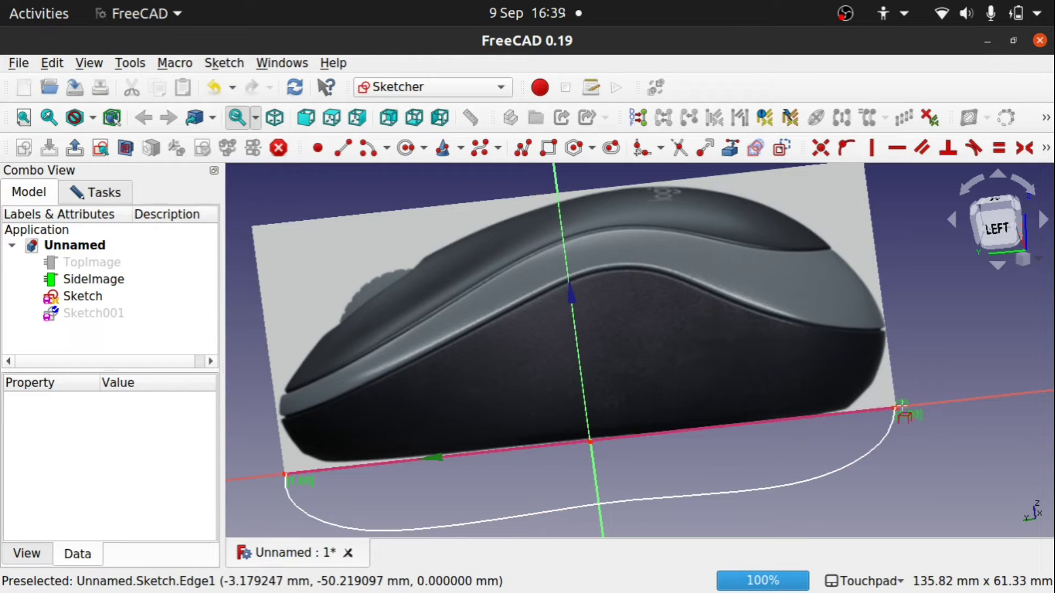
Draw a vertical line upward from each end of the linked external edge, at the front and rear of the mouse.
click(728, 155)
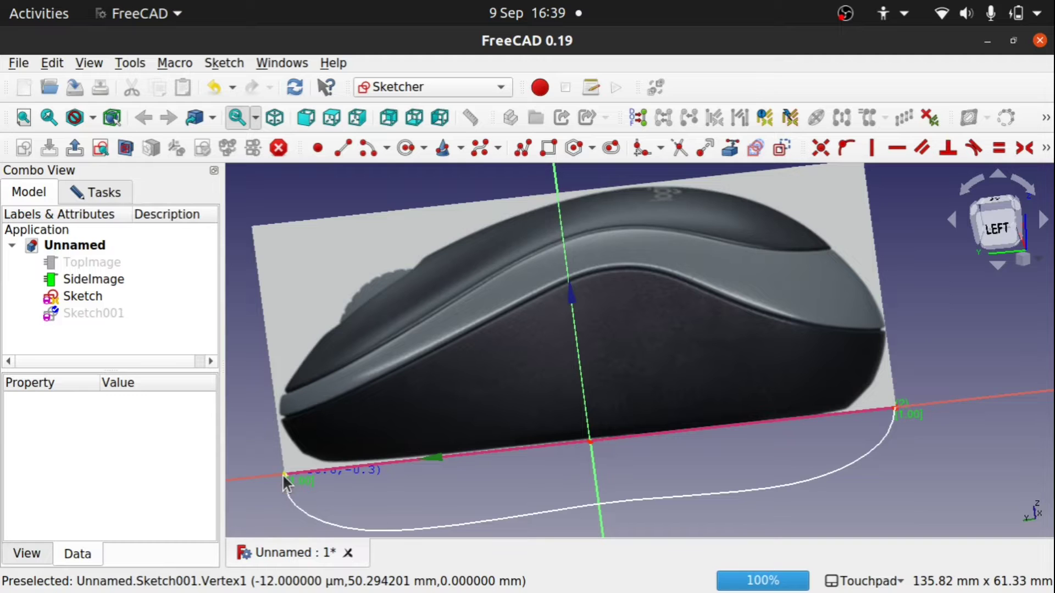
click(271, 367)
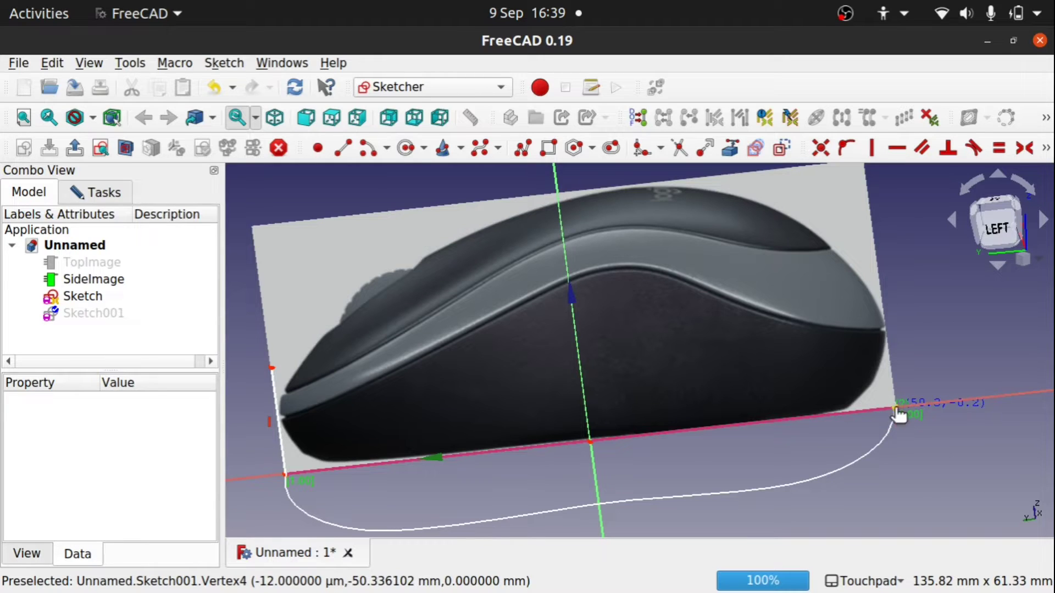
click(896, 409)
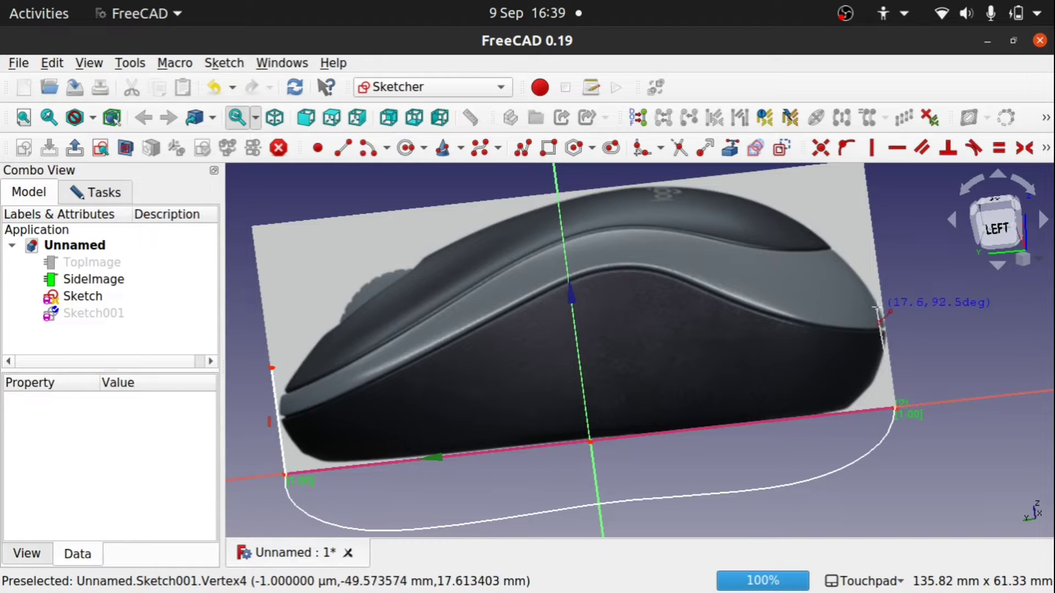
click(873, 243)
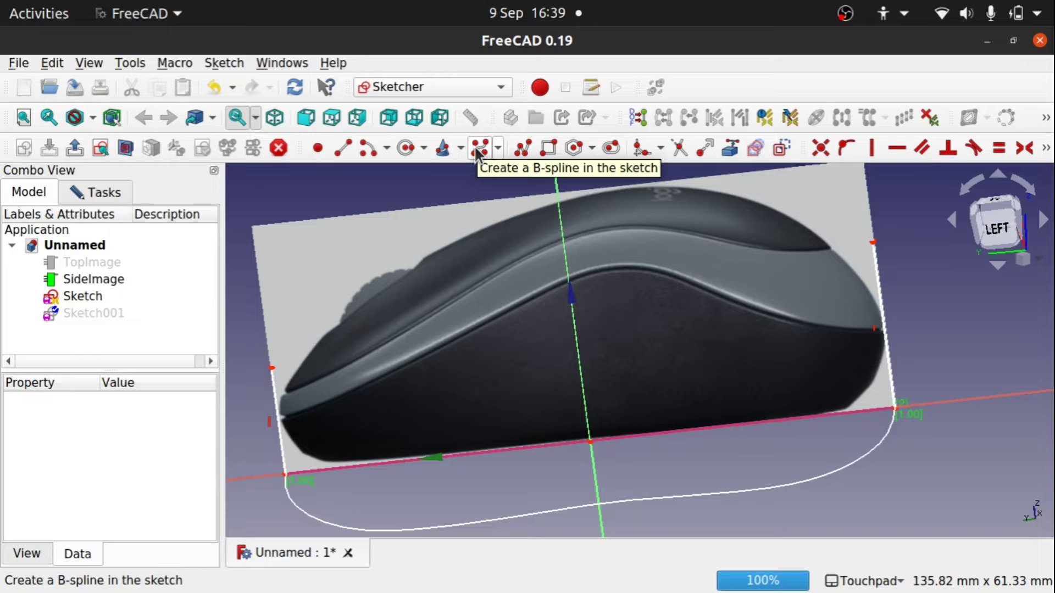
Trace the seam above the black side panel with a B-spline extending past both vertical lines, and close the sketch.
click(477, 147)
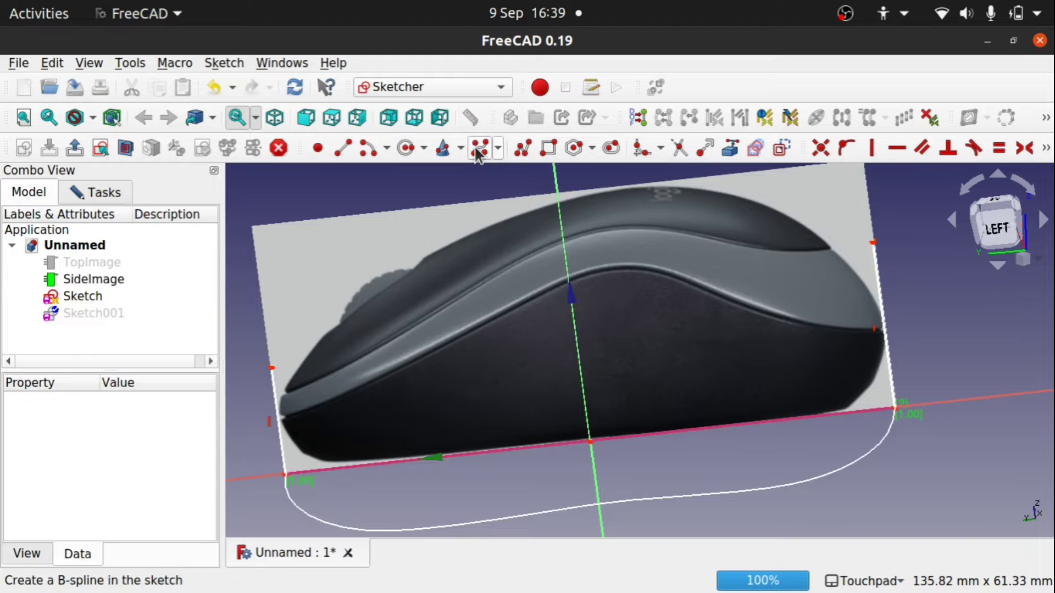
click(244, 429)
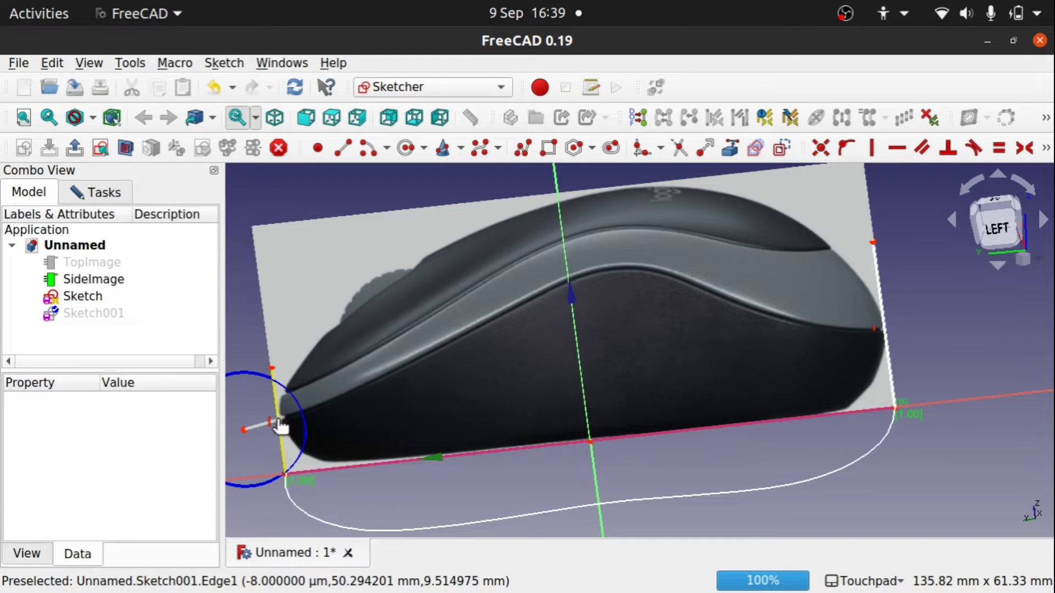
click(278, 423)
right_click(278, 426)
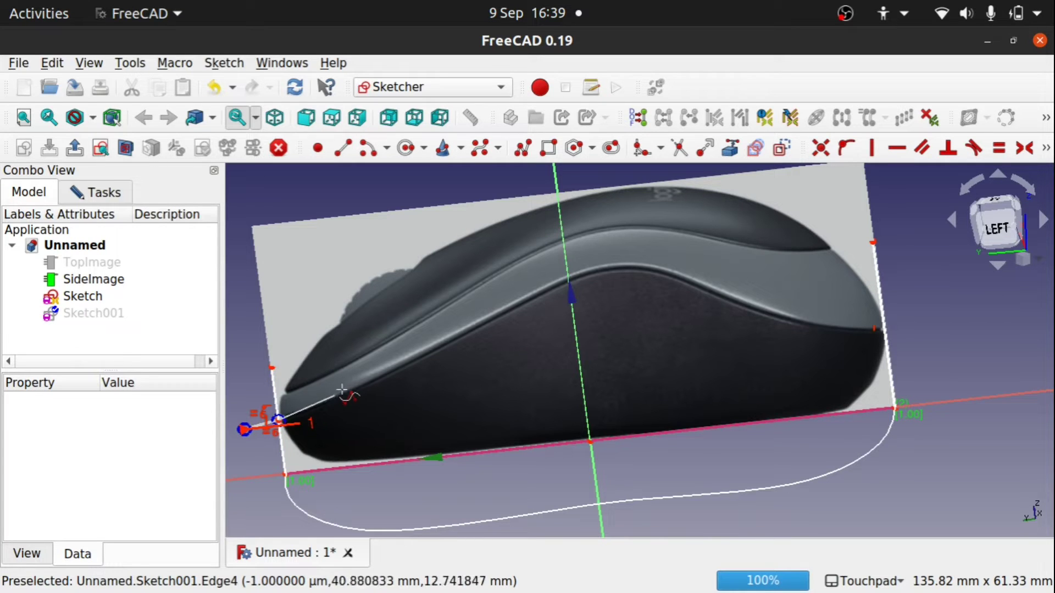
click(445, 343)
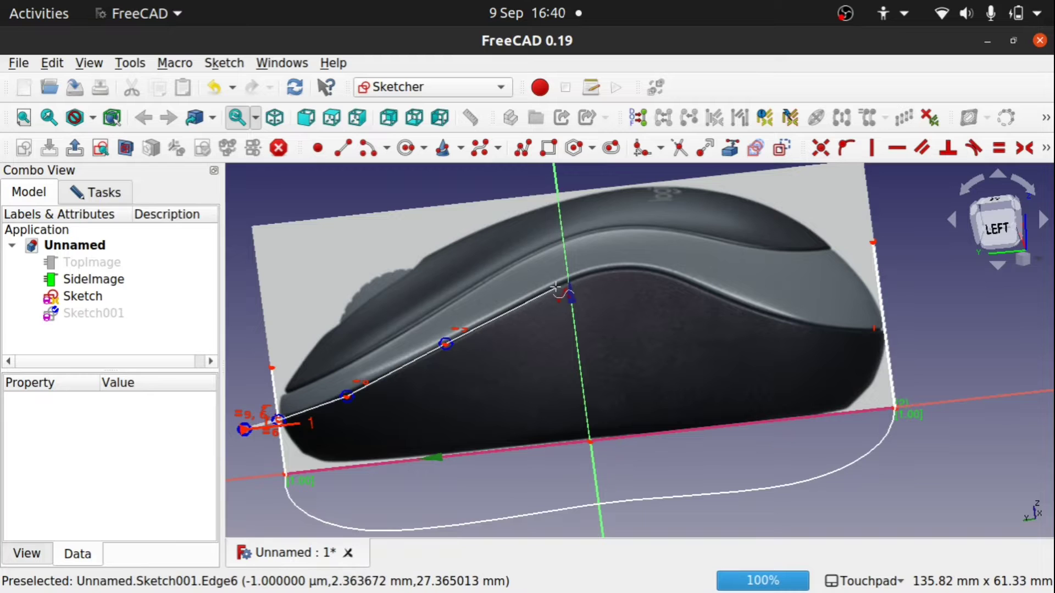
click(555, 287)
click(626, 266)
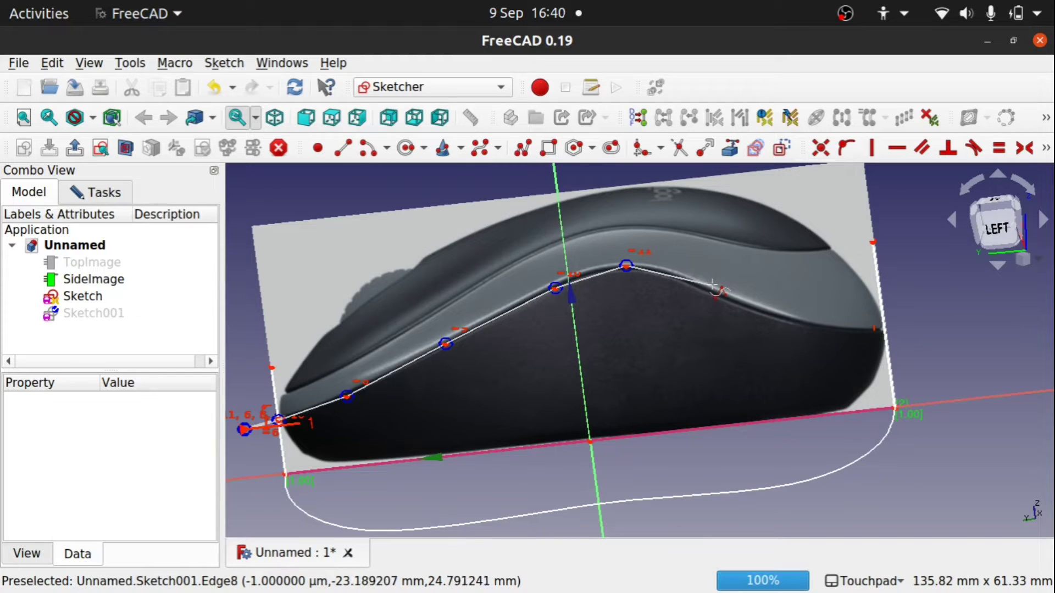
click(711, 291)
click(805, 326)
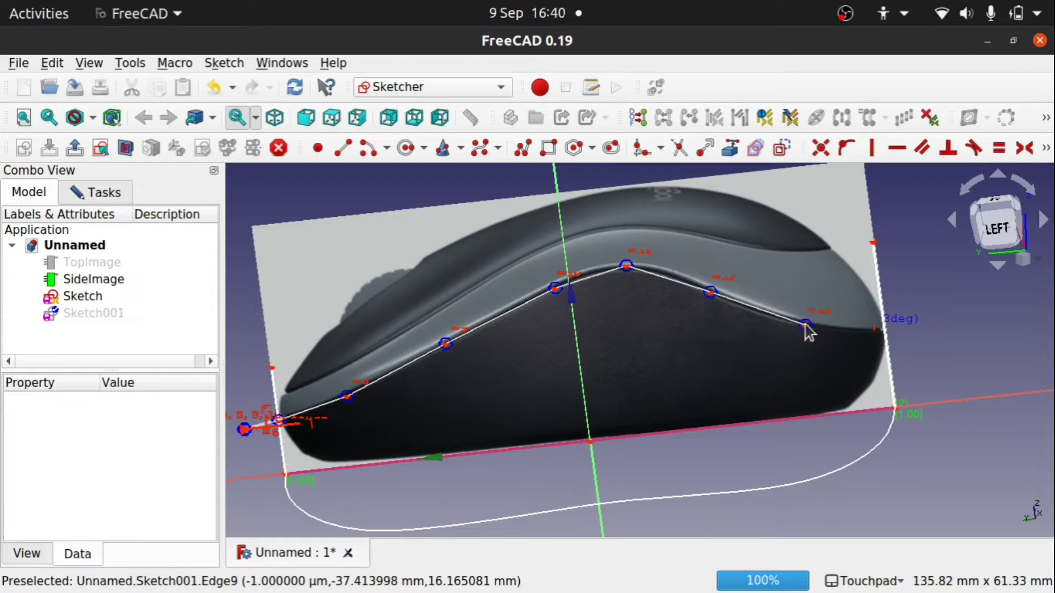
click(864, 329)
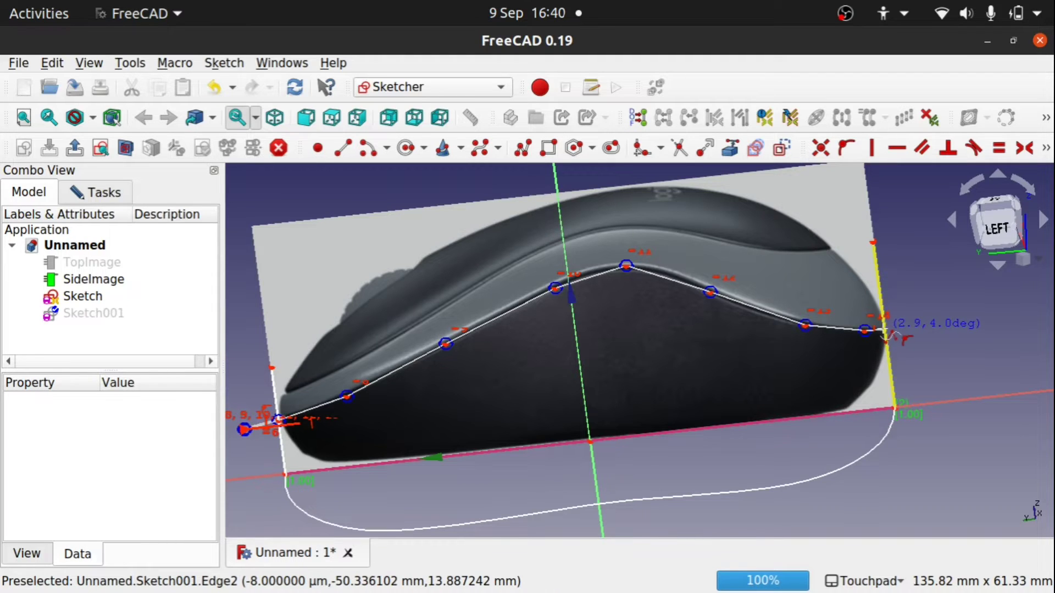
click(884, 329)
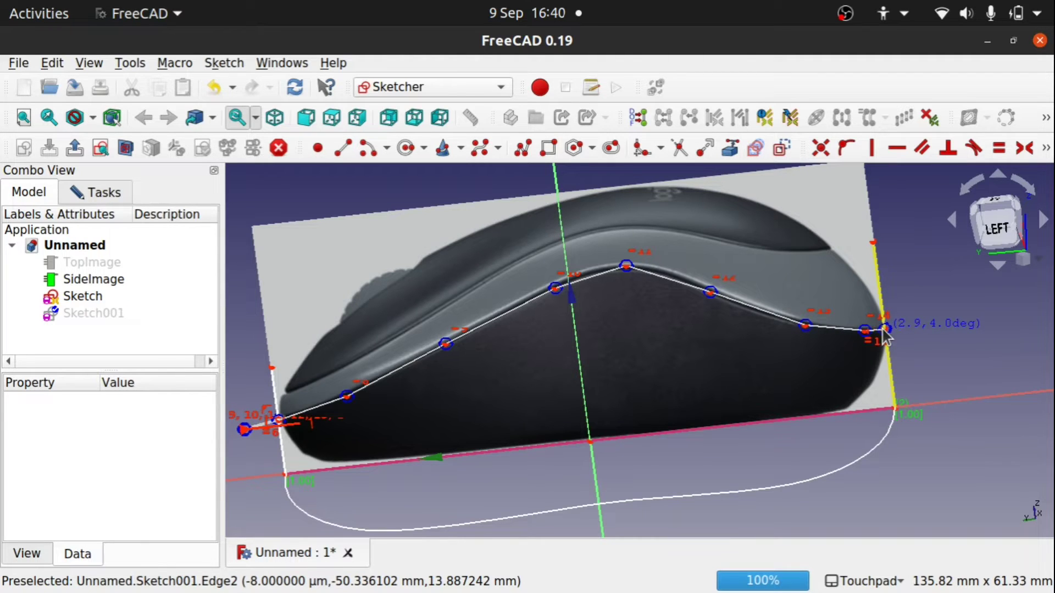
double_click(950, 323)
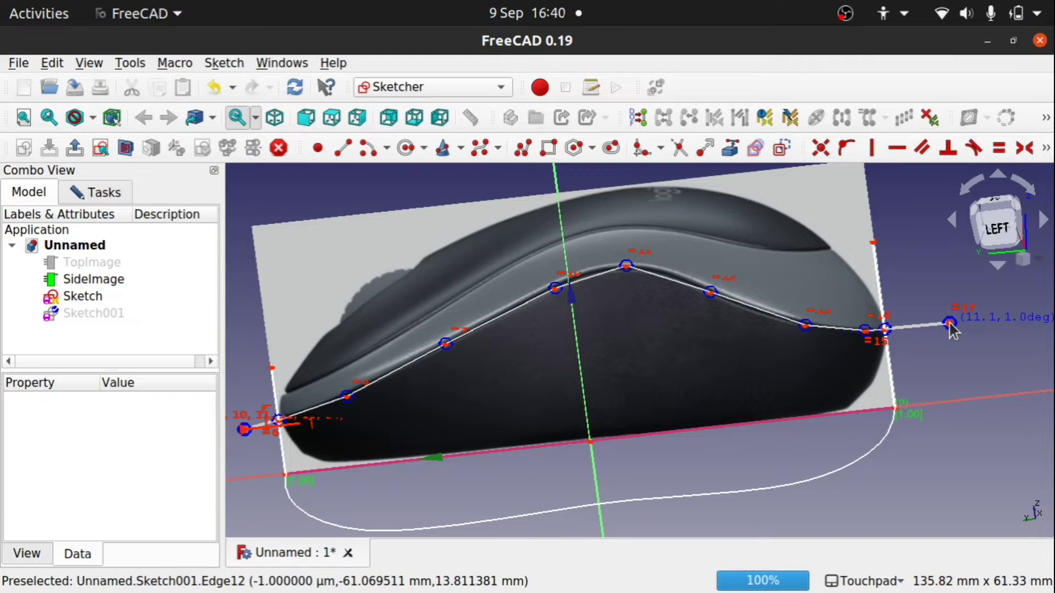
right_click(949, 324)
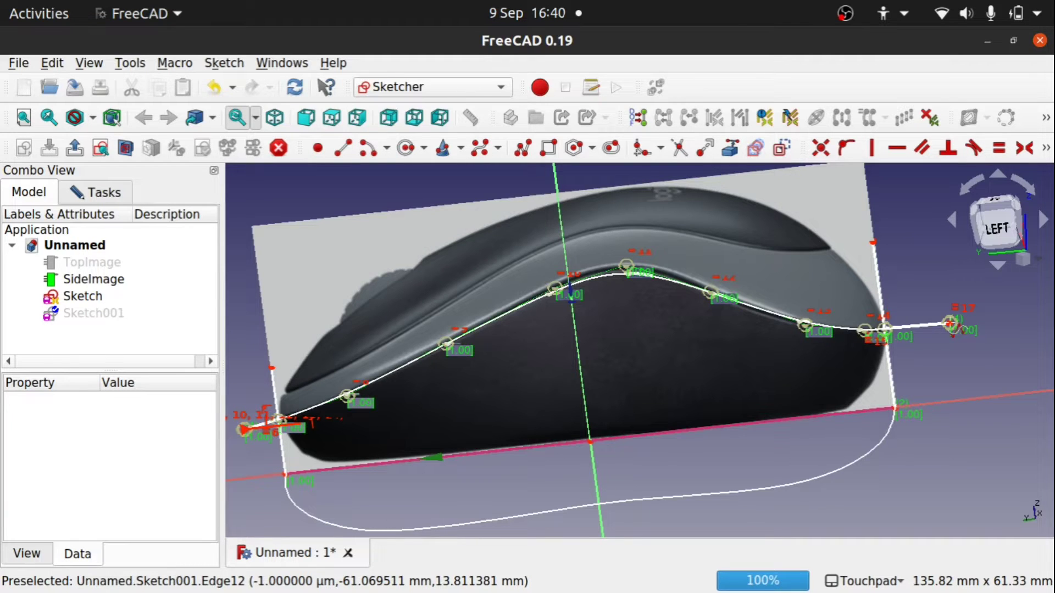
key(Escape)
key(Escape)
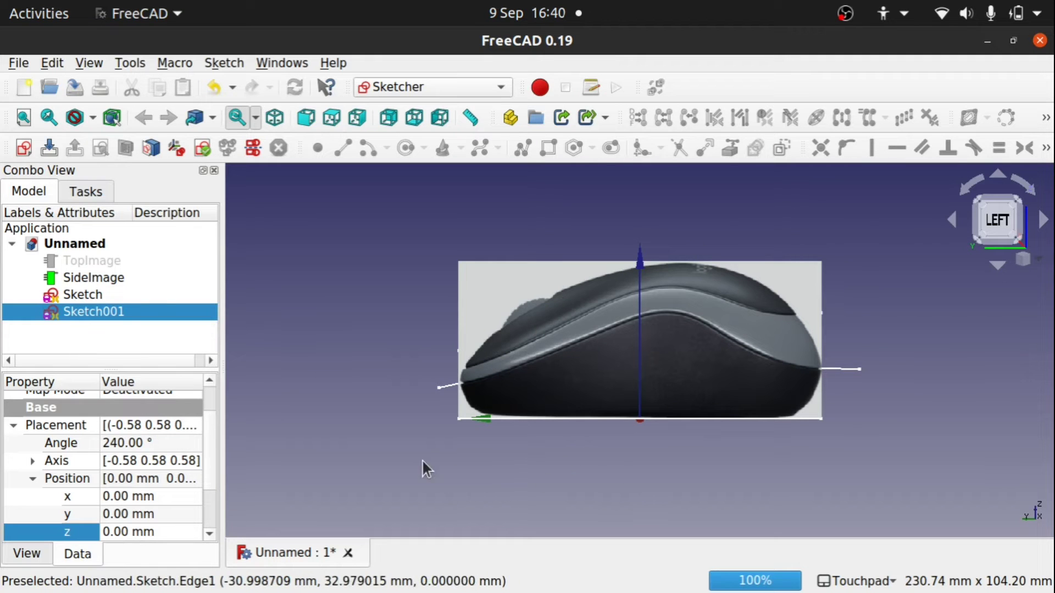
Hide the side image and examine how the half-outline and side profile sketches meet at the front end.
click(589, 384)
key(space)
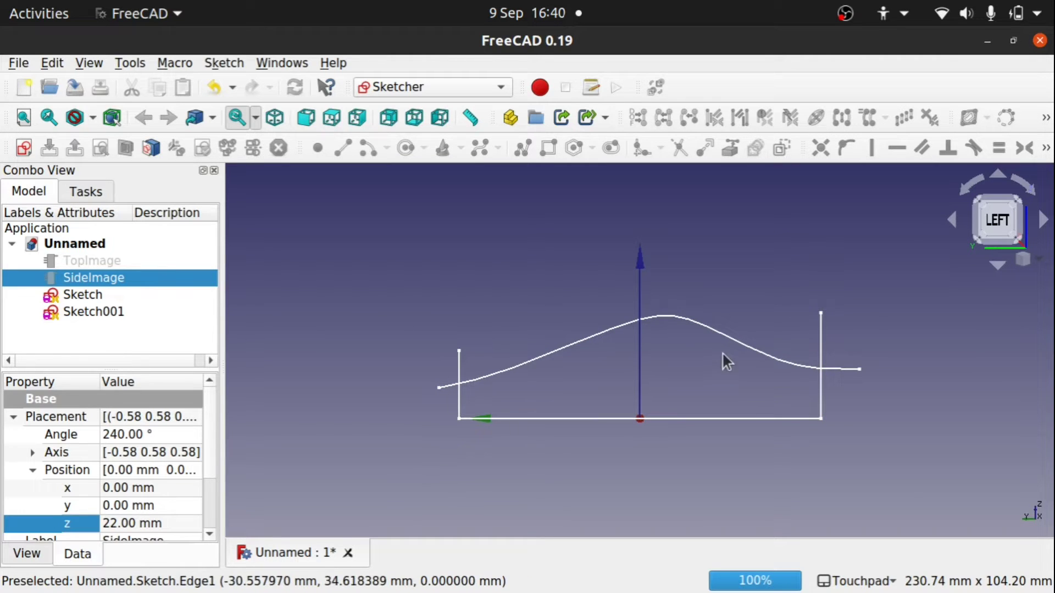
shift+drag(744, 293, 687, 379)
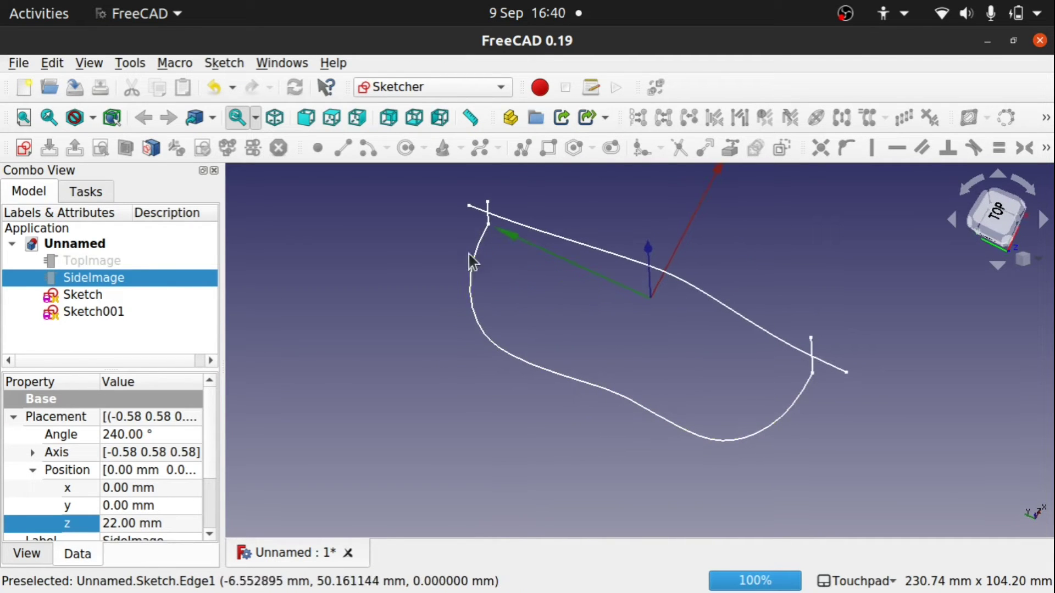
scroll(494, 230, up, 5)
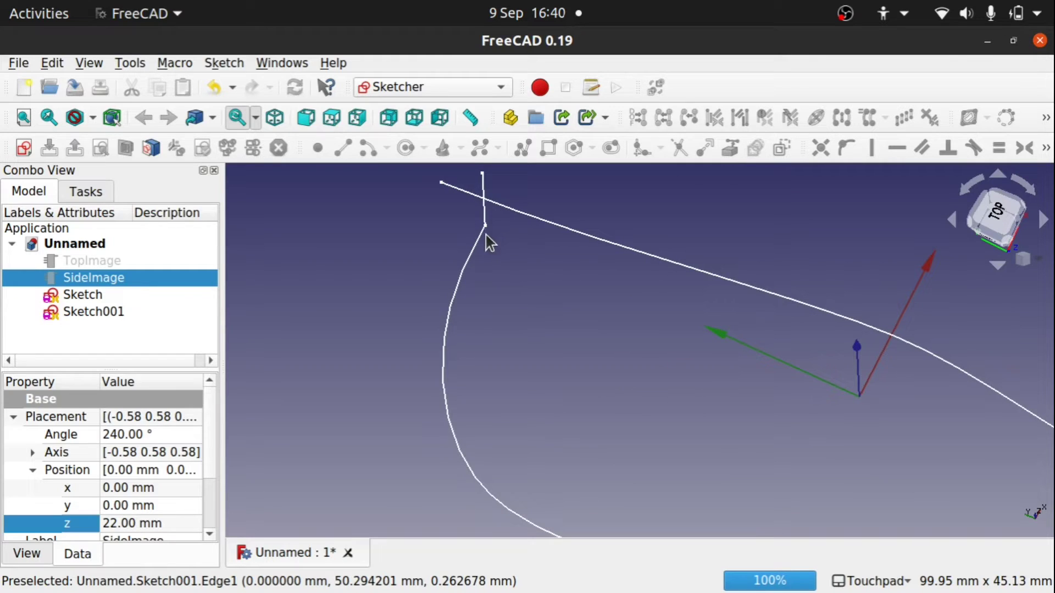
mouse_move(479, 256)
shift+mouse_down()
mouse_move(509, 208)
mouse_move(497, 250)
shift+mouse_up()
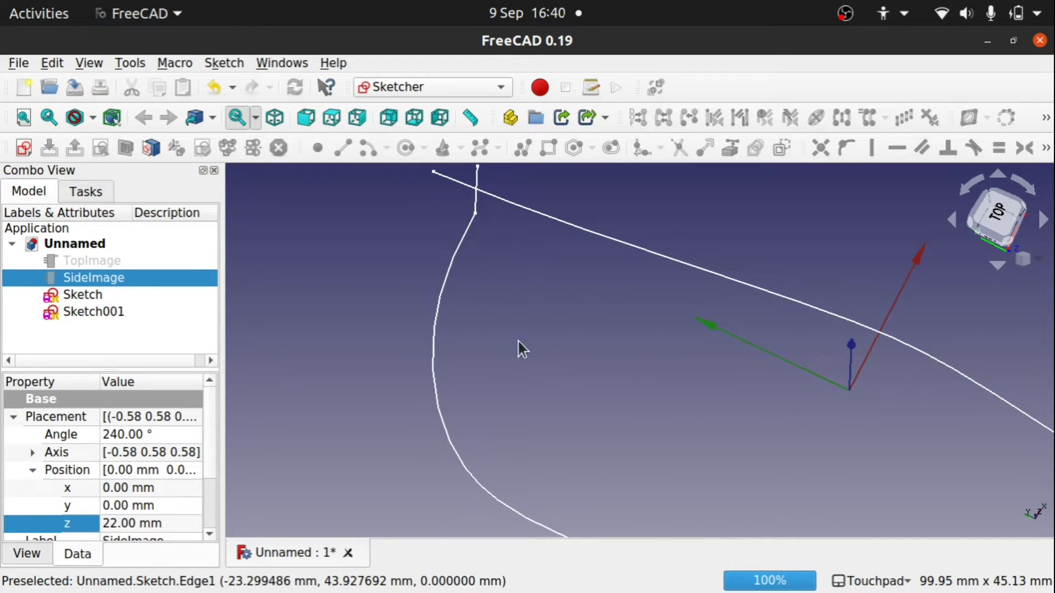
Show the side and top images again and compare both sketches with them.
key(space)
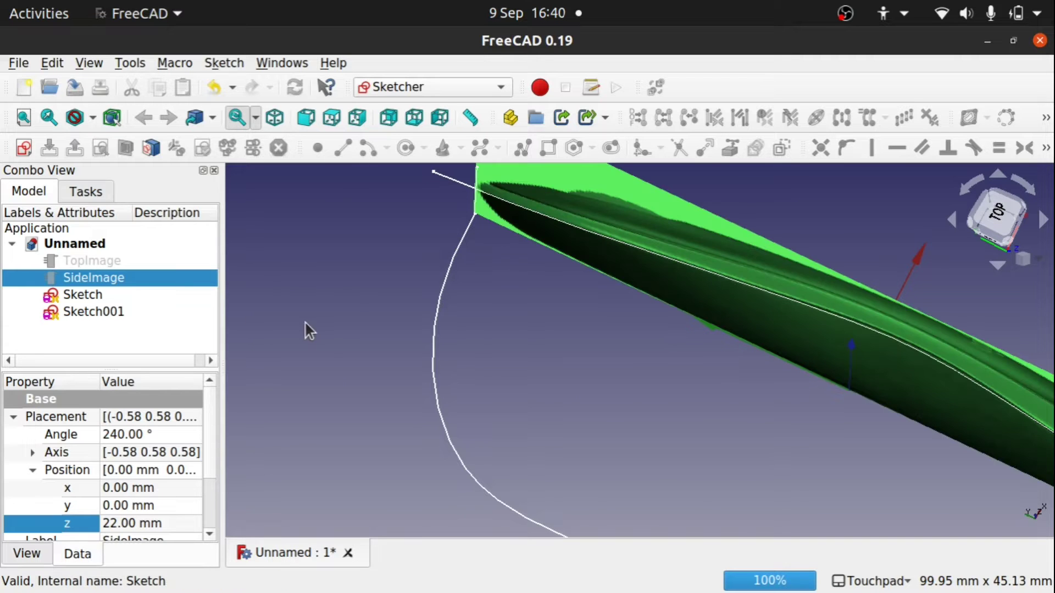
alt+drag(657, 296, 705, 268)
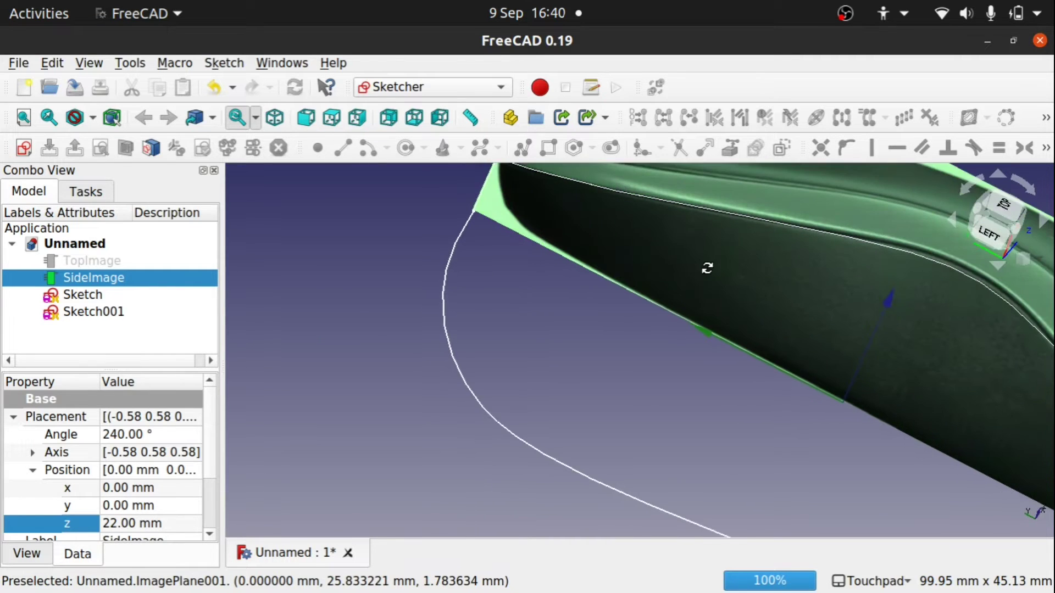
shift+drag(859, 215, 626, 361)
scroll(626, 362, down, 4)
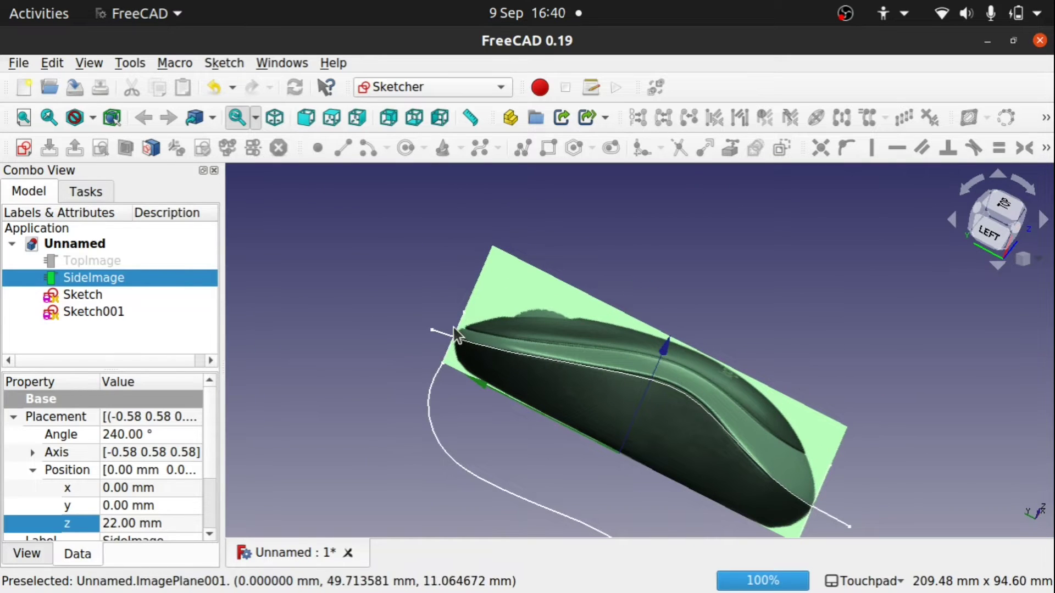
click(110, 262)
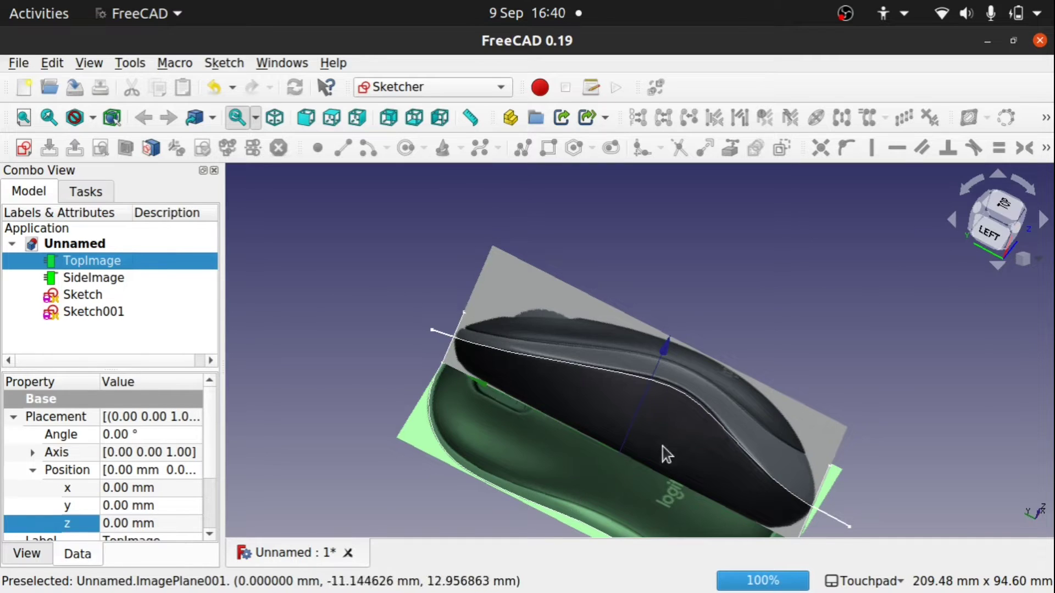
alt+drag(393, 453, 419, 420)
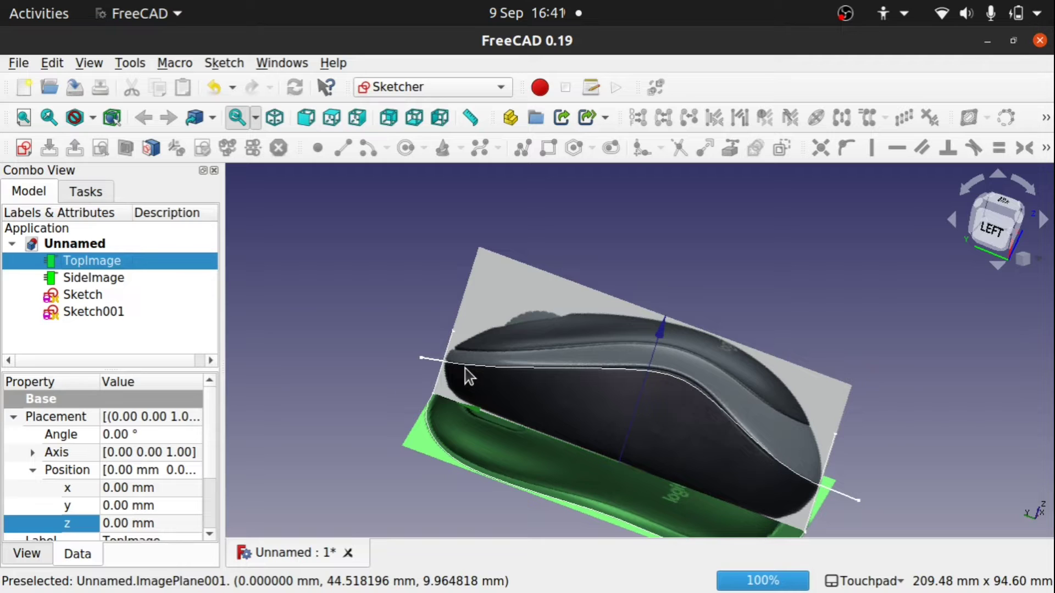
Convert the front and rear vertical lines in the side profile sketch to construction geometry, and close the sketch.
click(95, 314)
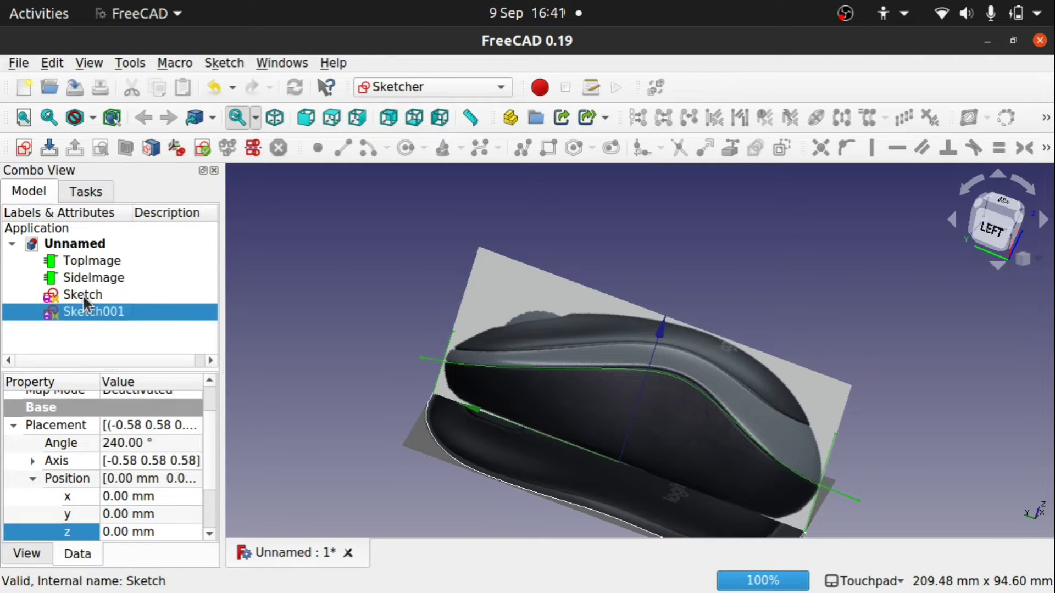
double_click(70, 312)
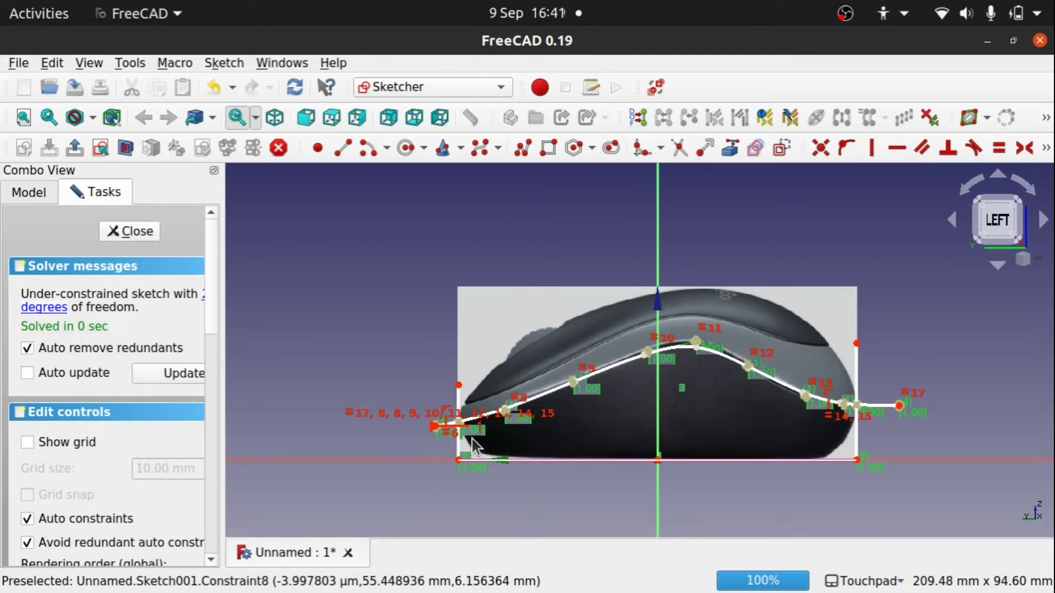
scroll(472, 440, up, 4)
click(438, 457)
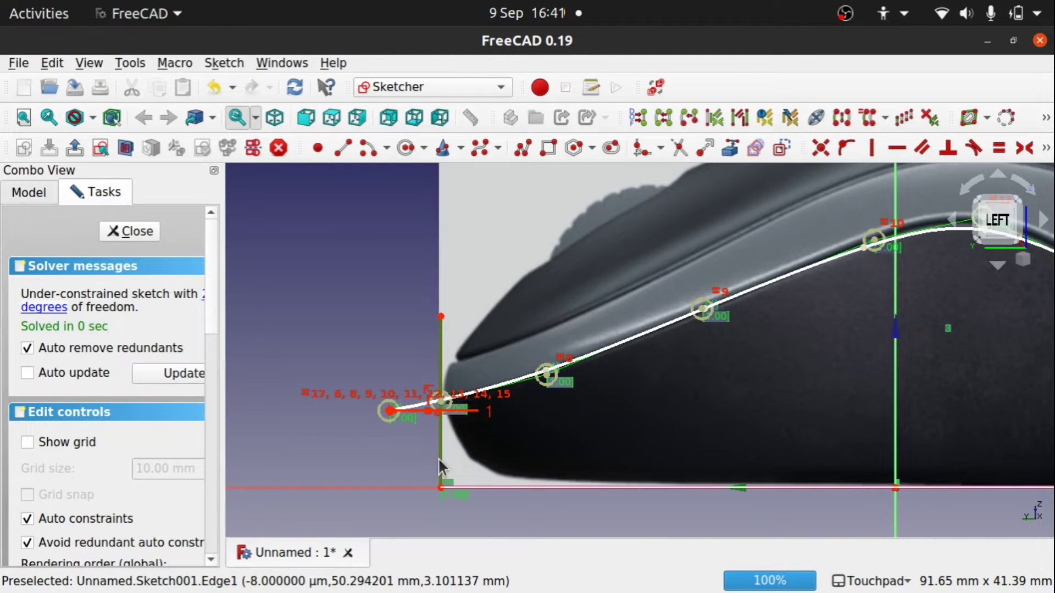
scroll(594, 485, down, 3)
scroll(595, 485, down, 1)
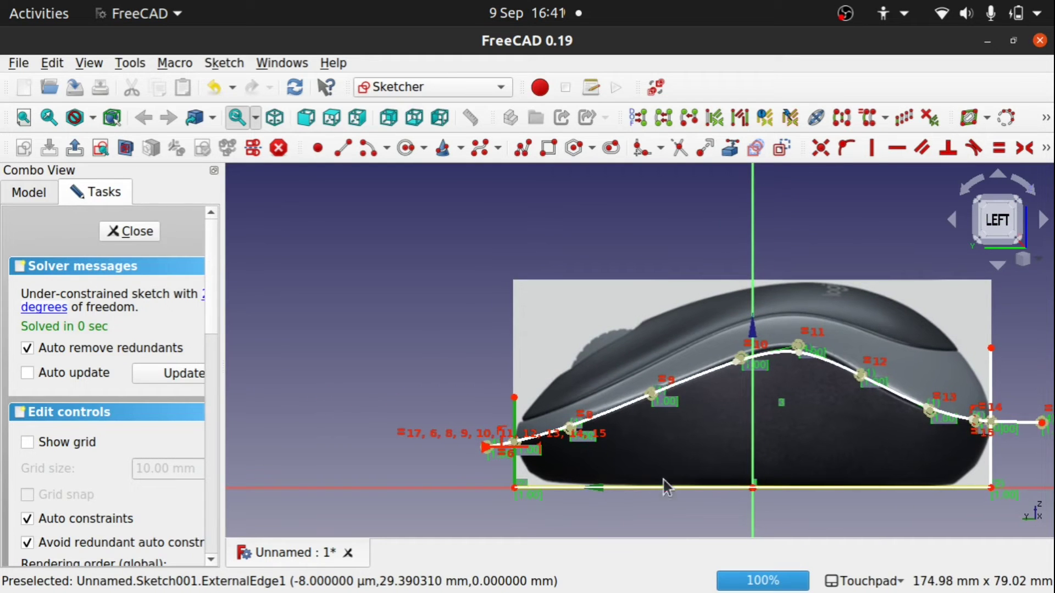
click(989, 464)
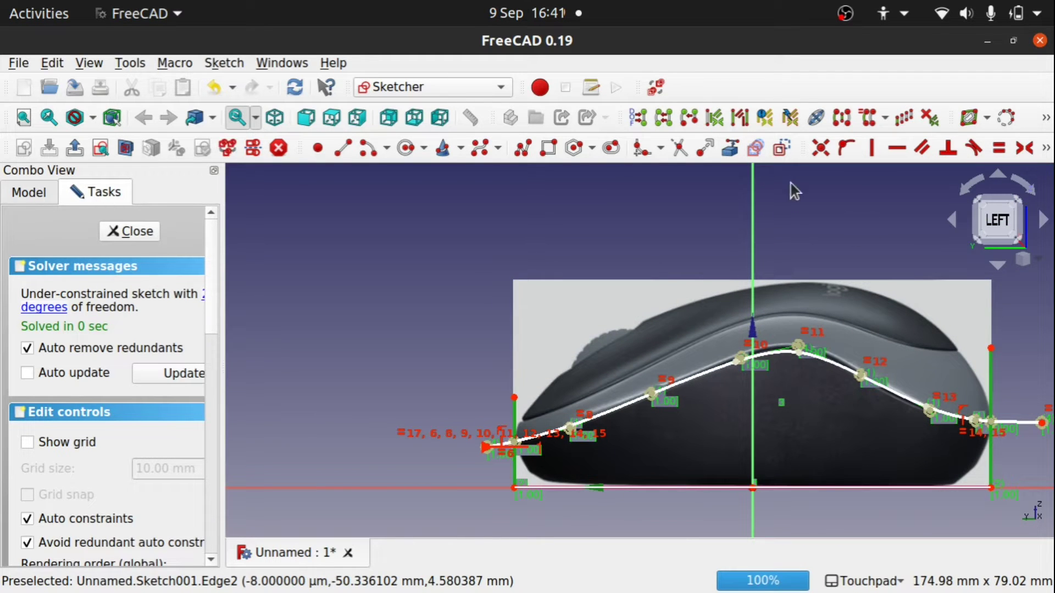
click(781, 147)
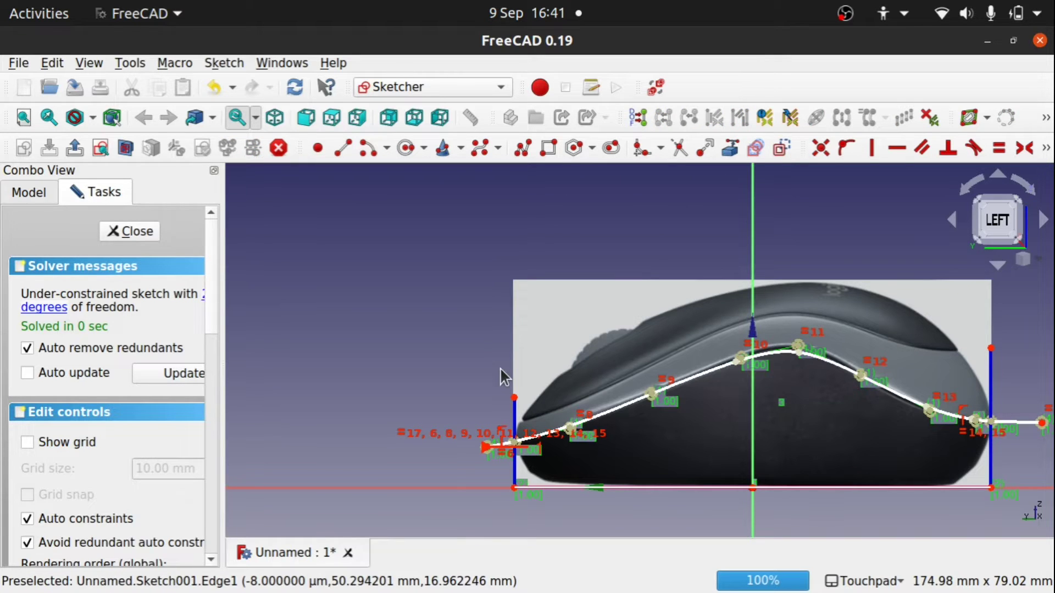
click(130, 230)
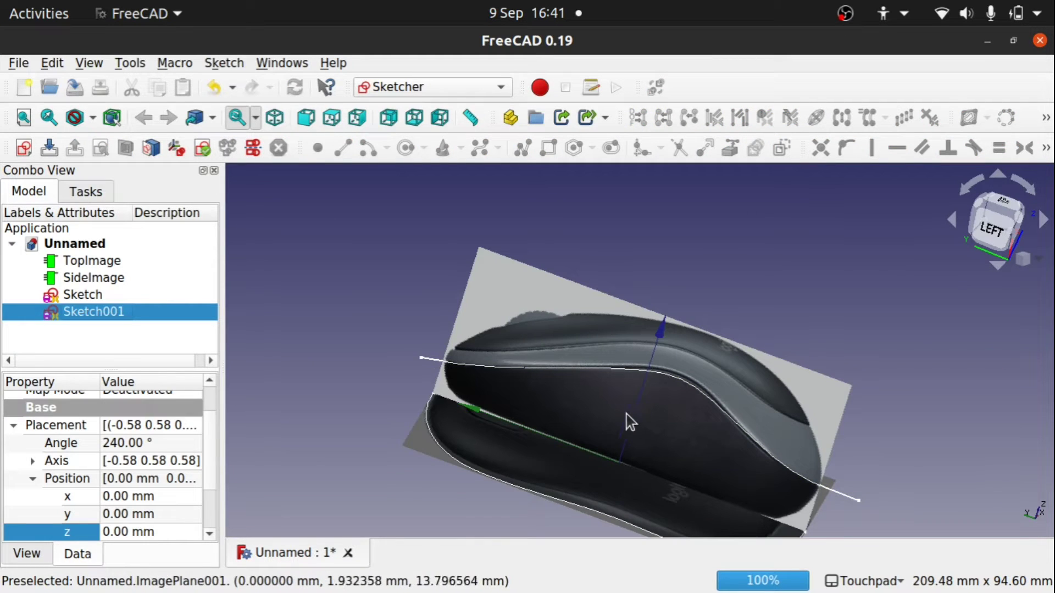
Switch to the Curves workbench with both sketches in view.
mouse_move(668, 414)
alt+mouse_down()
mouse_move(685, 403)
mouse_move(581, 426)
mouse_move(506, 384)
mouse_move(525, 393)
alt+mouse_up()
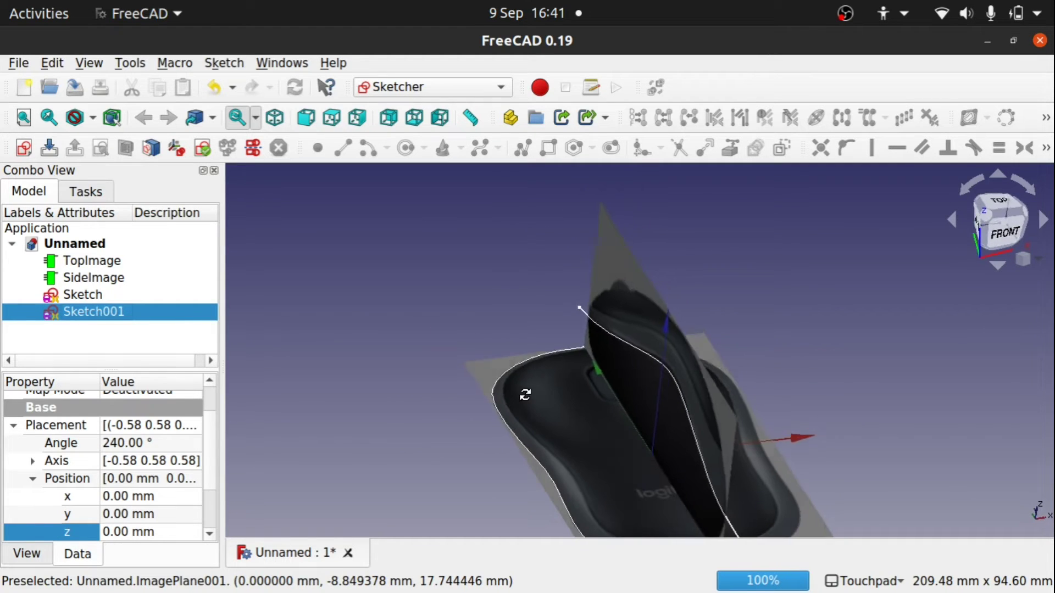
alt+drag(614, 351, 709, 417)
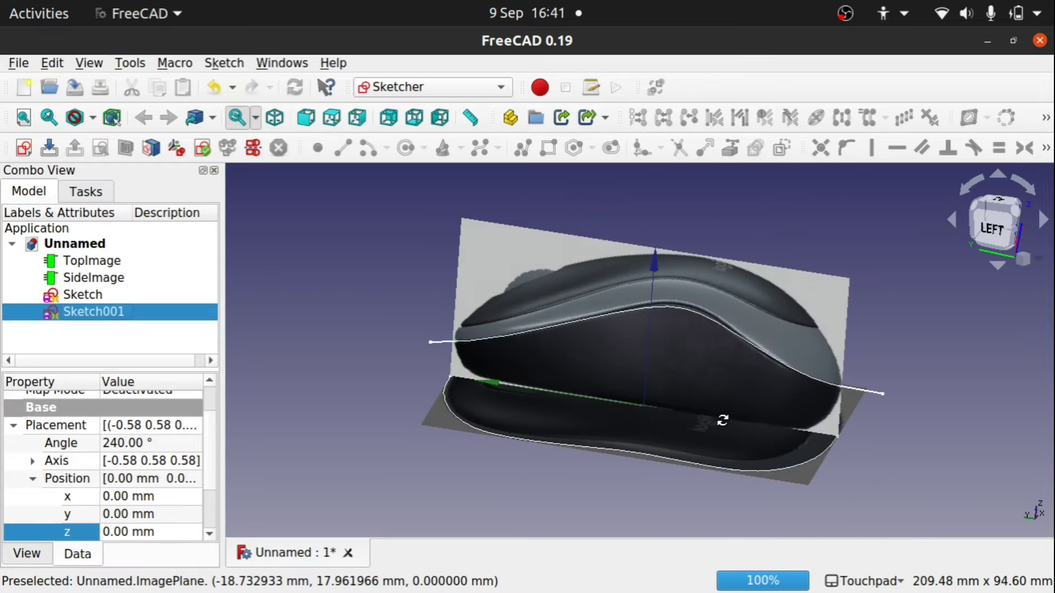
click(450, 90)
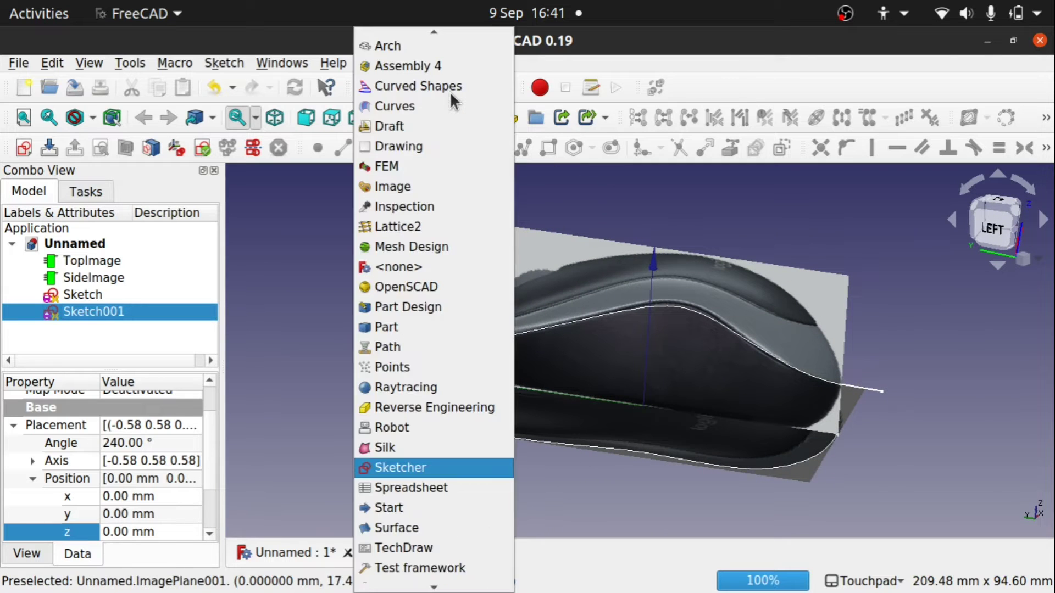
click(437, 107)
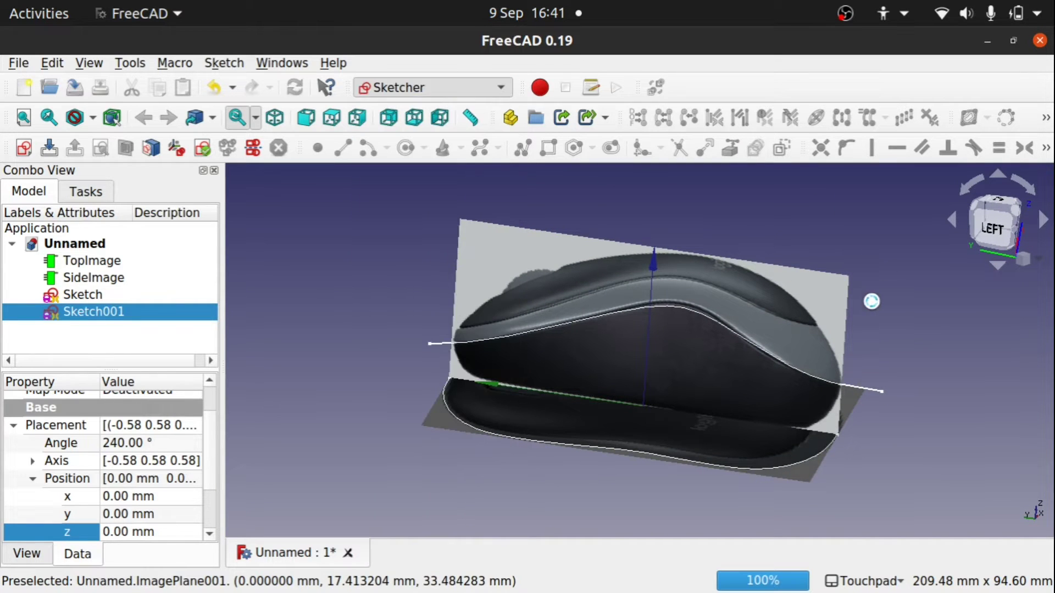
mouse_move(871, 301)
alt+mouse_down()
mouse_move(862, 306)
mouse_move(907, 297)
mouse_move(886, 296)
alt+mouse_up()
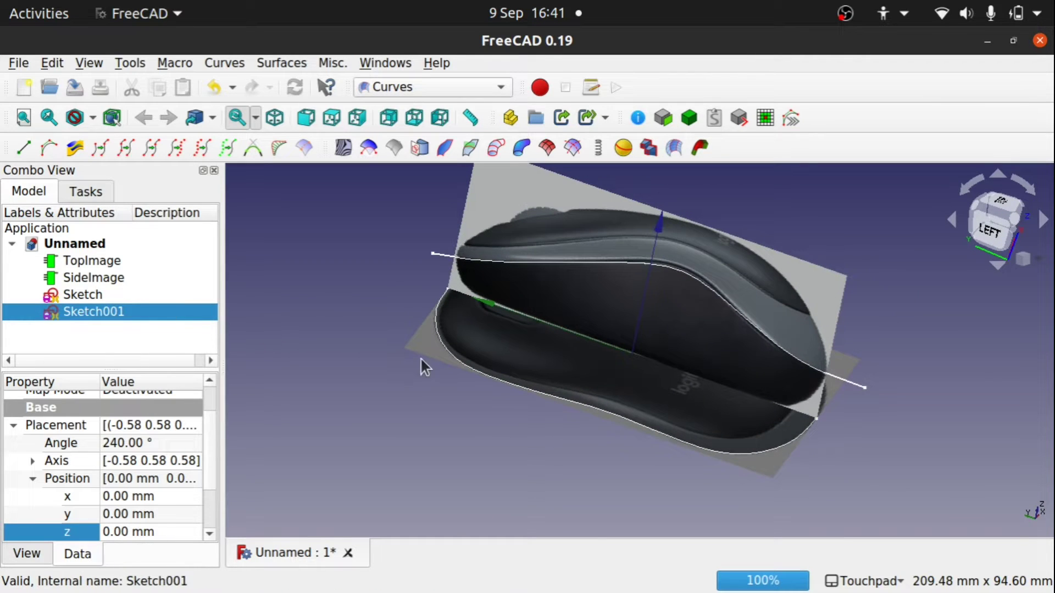
Create a mixed curve from the top half-outline sketch and the side profile sketch, with the model seen from the top.
click(83, 292)
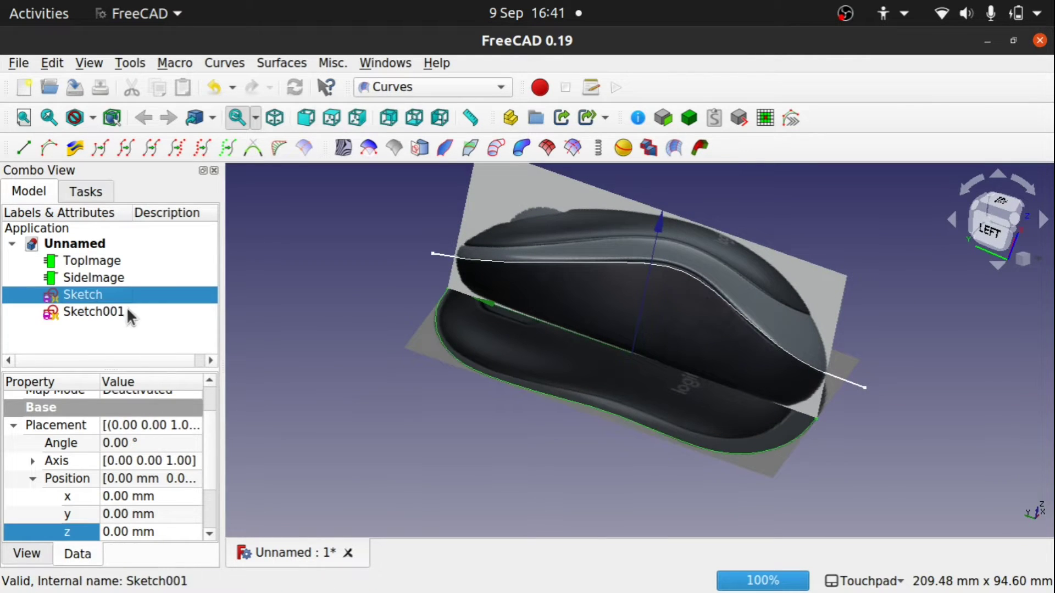
ctrl+click(93, 311)
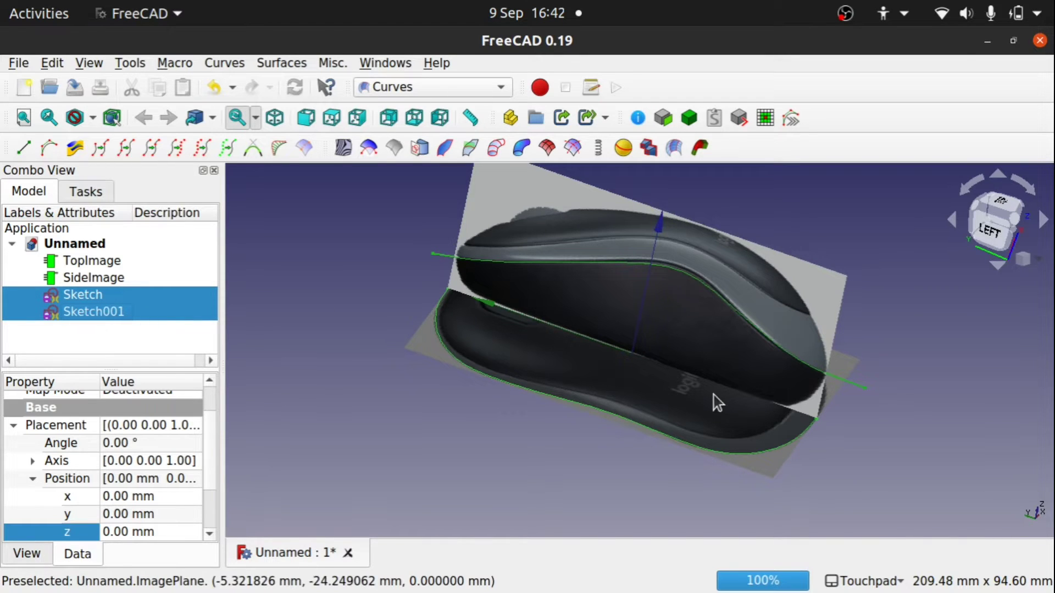
click(989, 236)
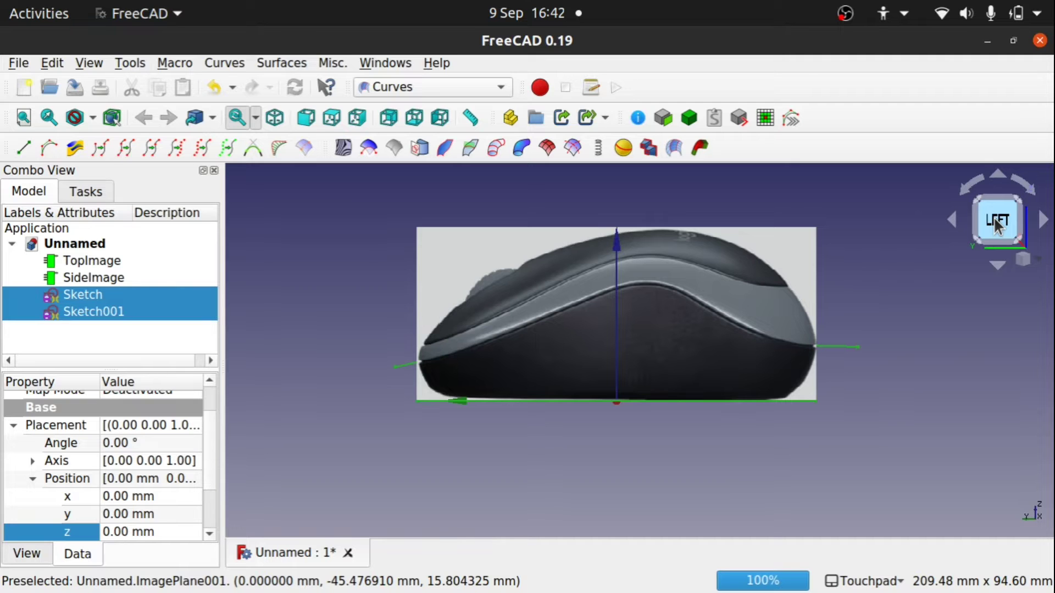
alt+drag(916, 220, 912, 273)
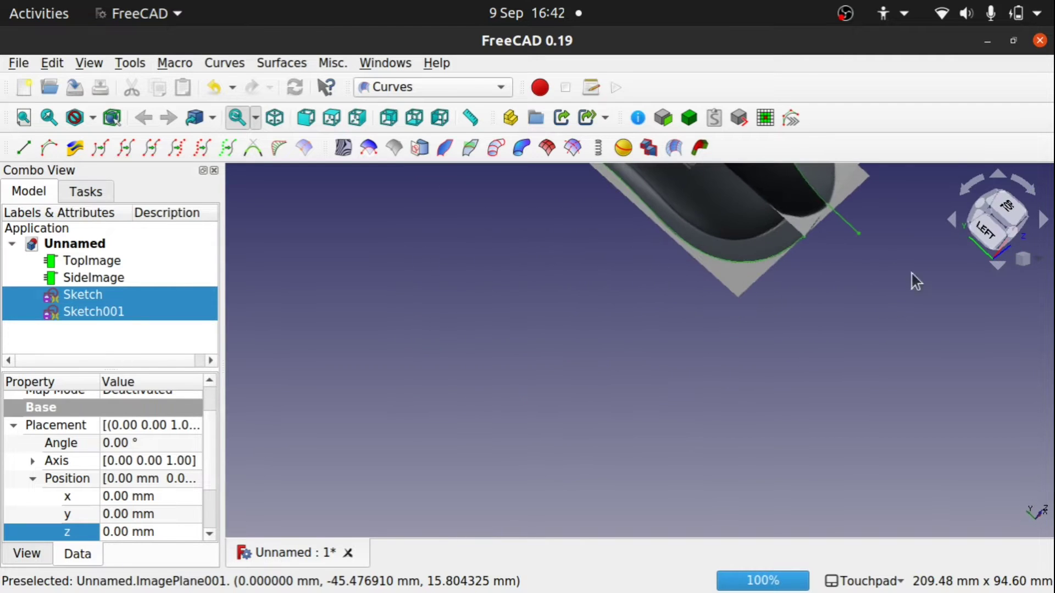
click(1000, 212)
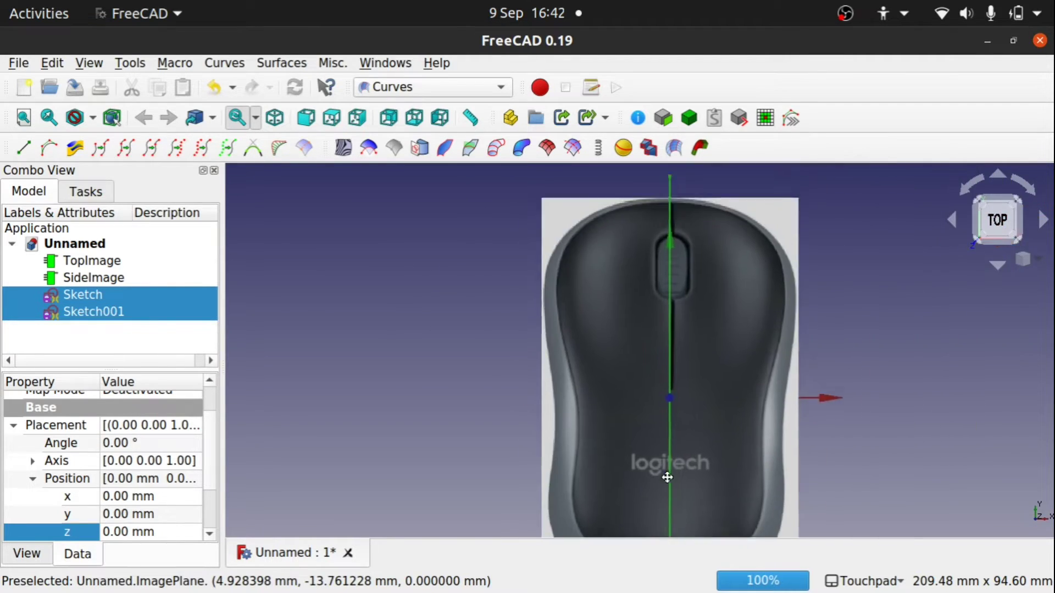
shift+drag(701, 435, 708, 402)
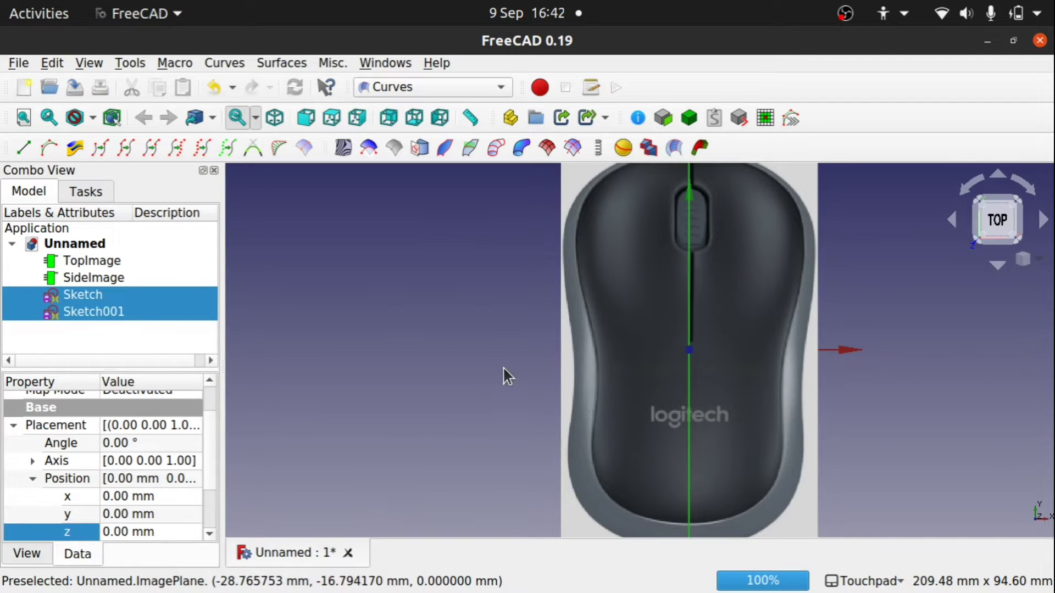
click(74, 148)
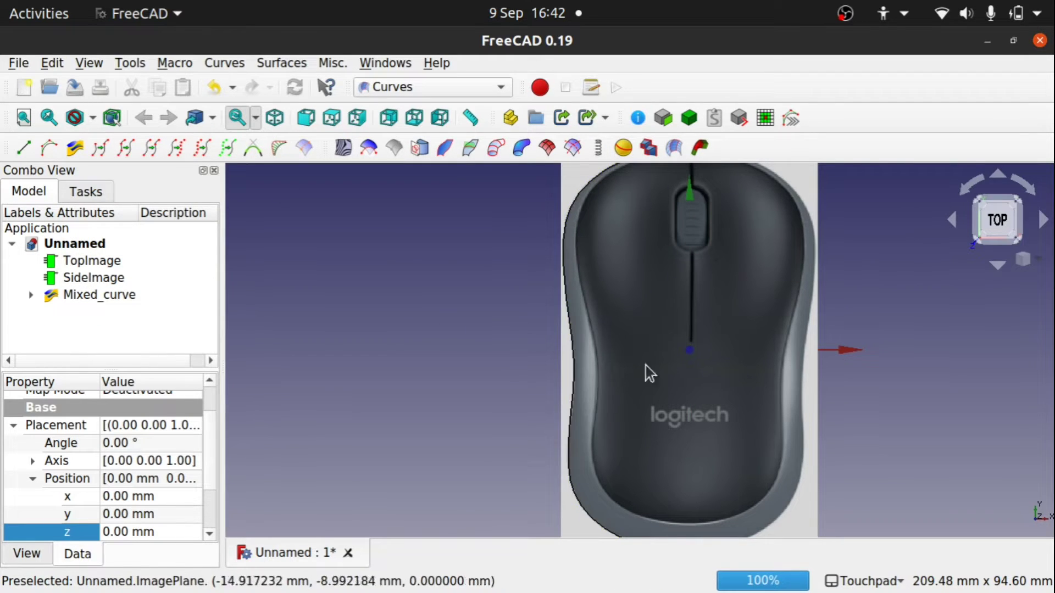
Set the mixed curve's line width to 5.
click(572, 411)
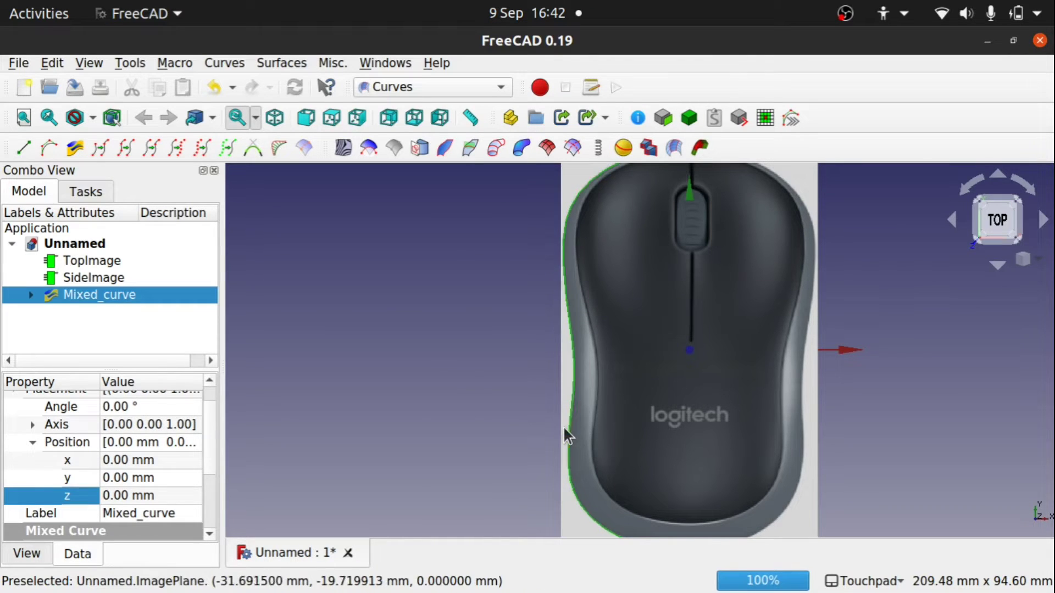
click(521, 399)
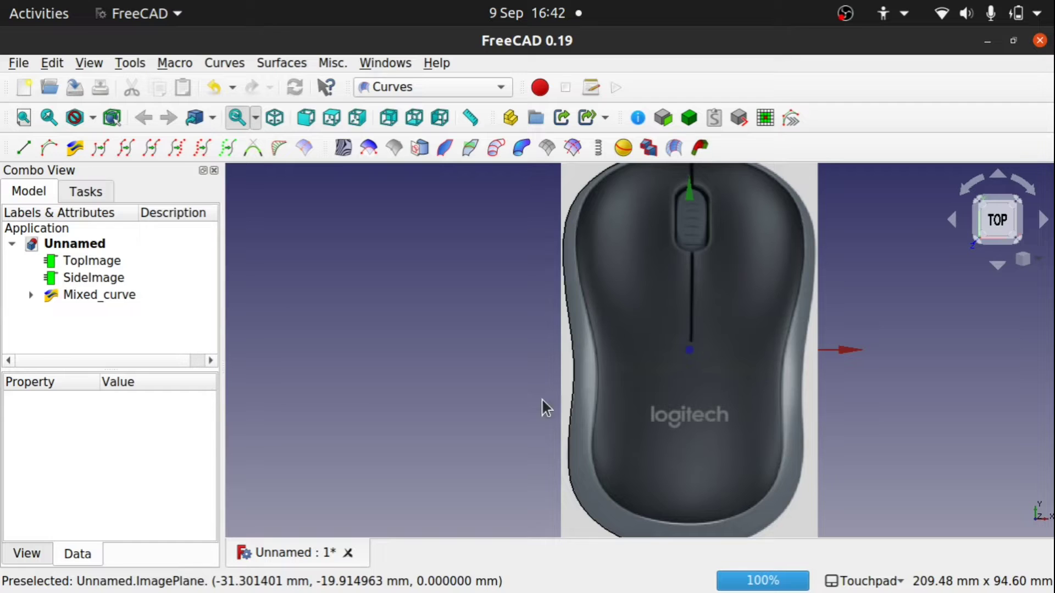
click(109, 295)
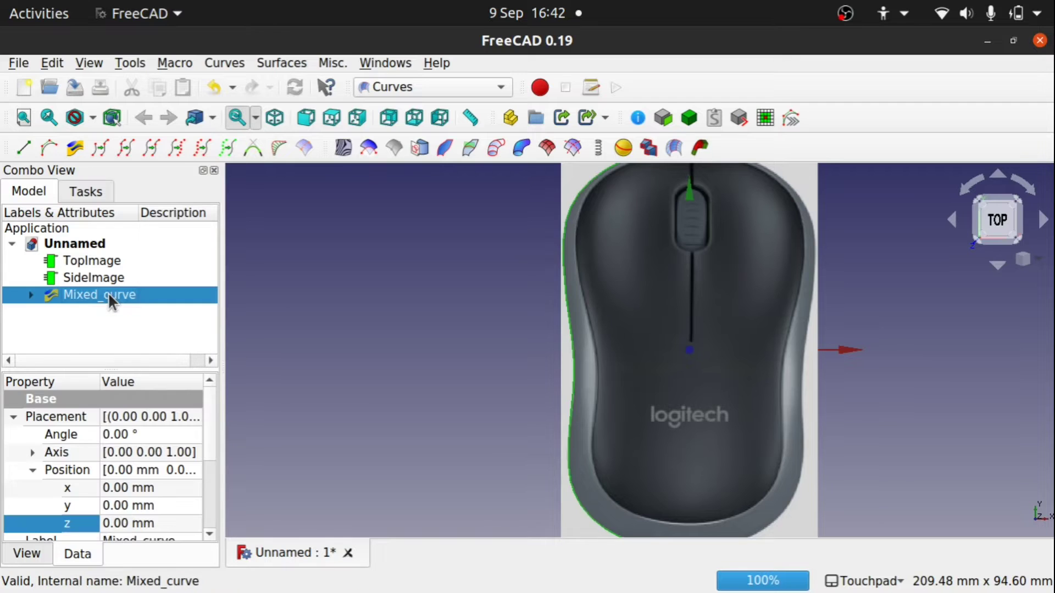
click(26, 553)
drag(205, 418, 207, 471)
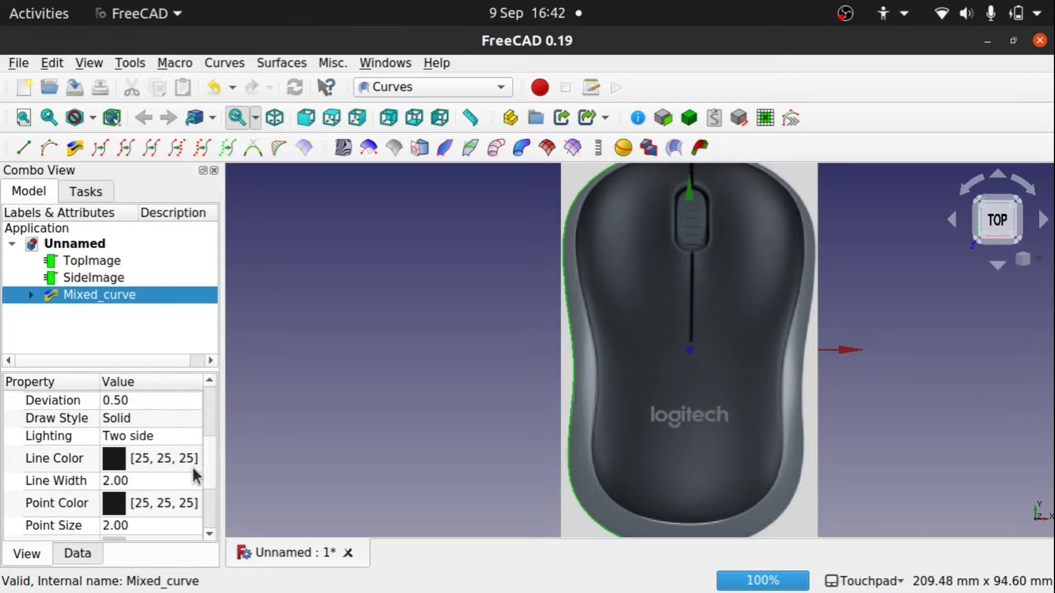
click(164, 481)
scroll(164, 481, up, 2)
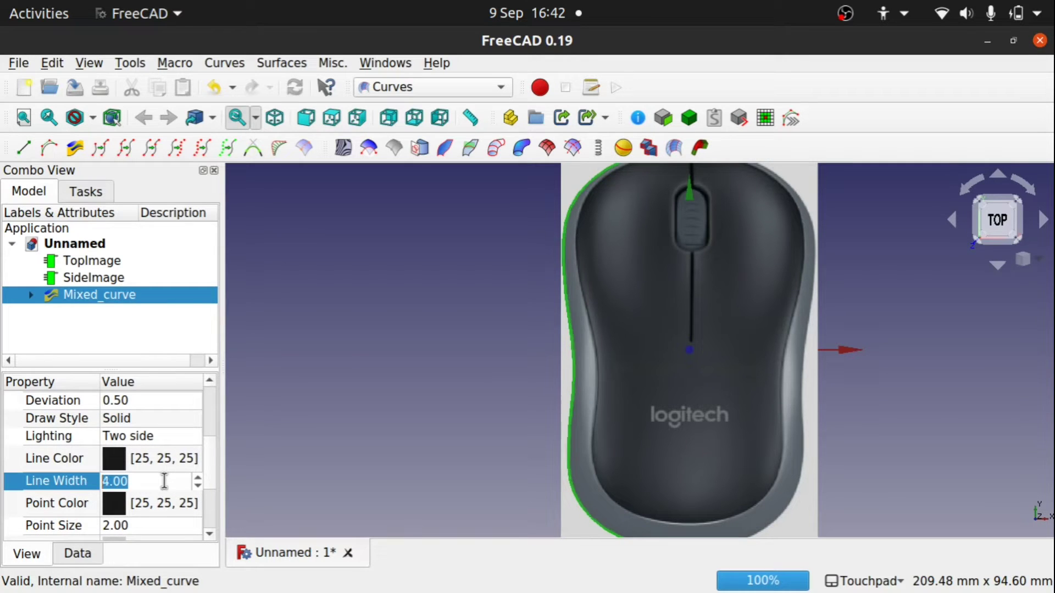
click(446, 387)
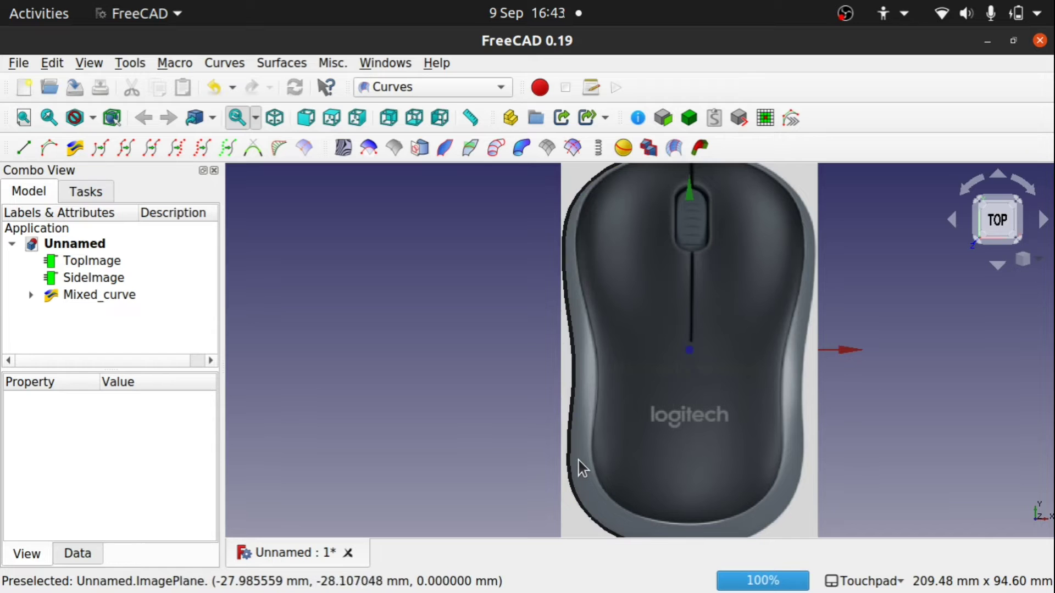
Open the side profile sketch inside the mixed curve for editing, with the model seen from the left.
alt+drag(580, 452, 659, 367)
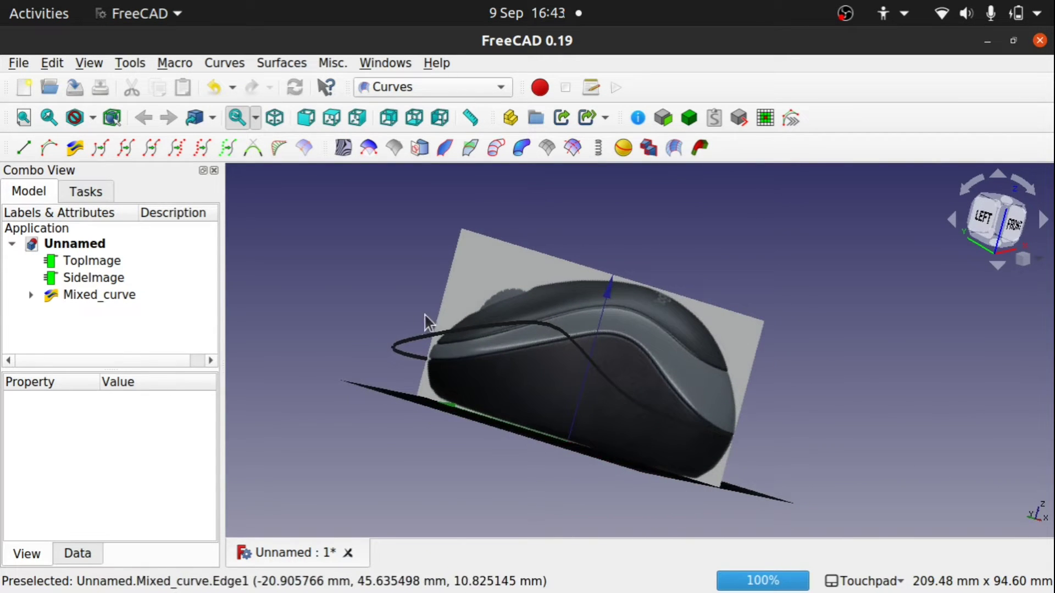
alt+drag(565, 337, 572, 377)
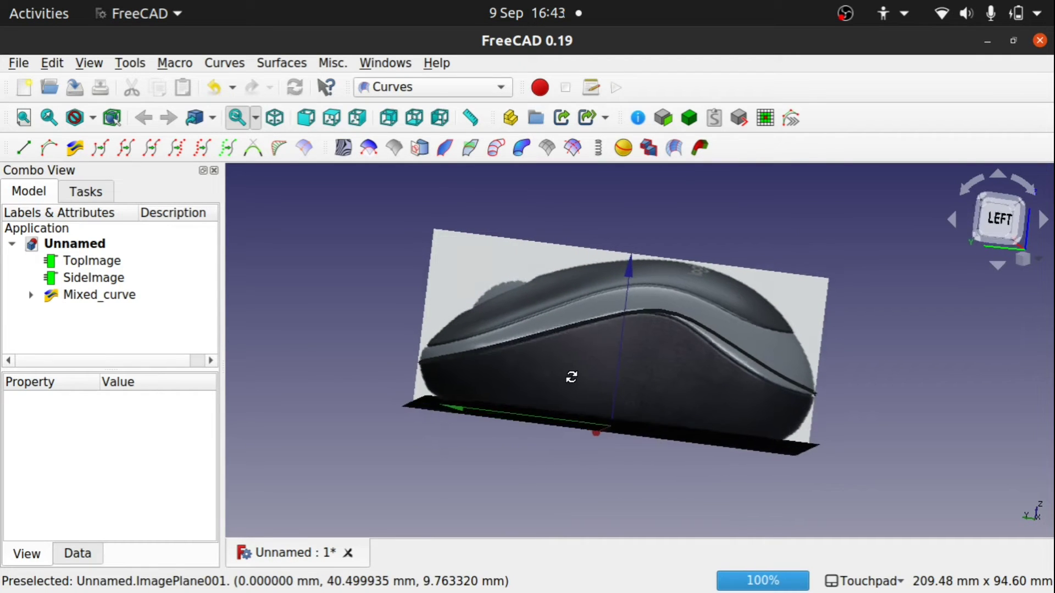
click(1002, 212)
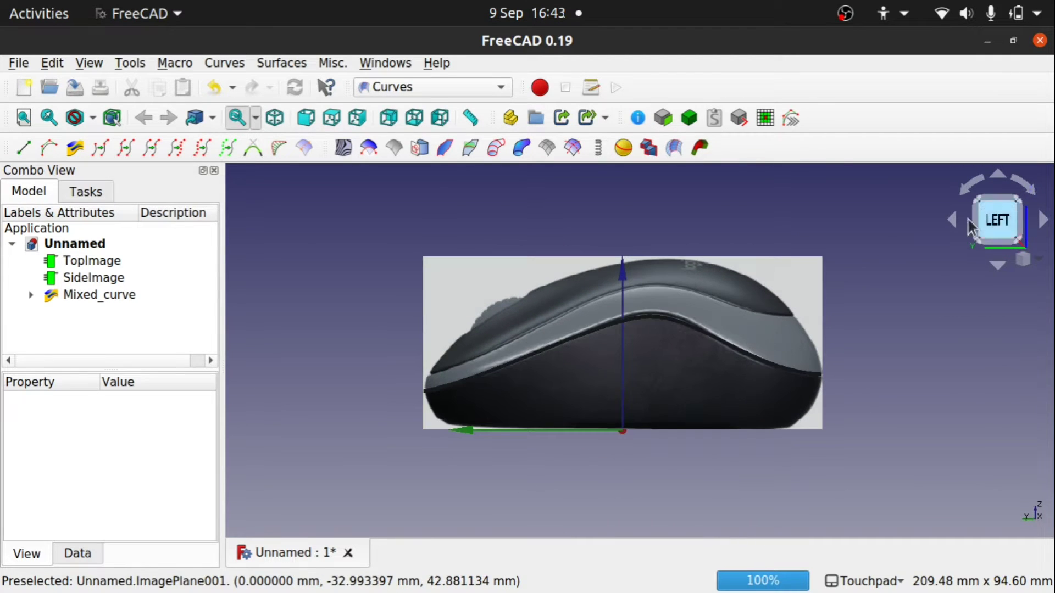
click(483, 380)
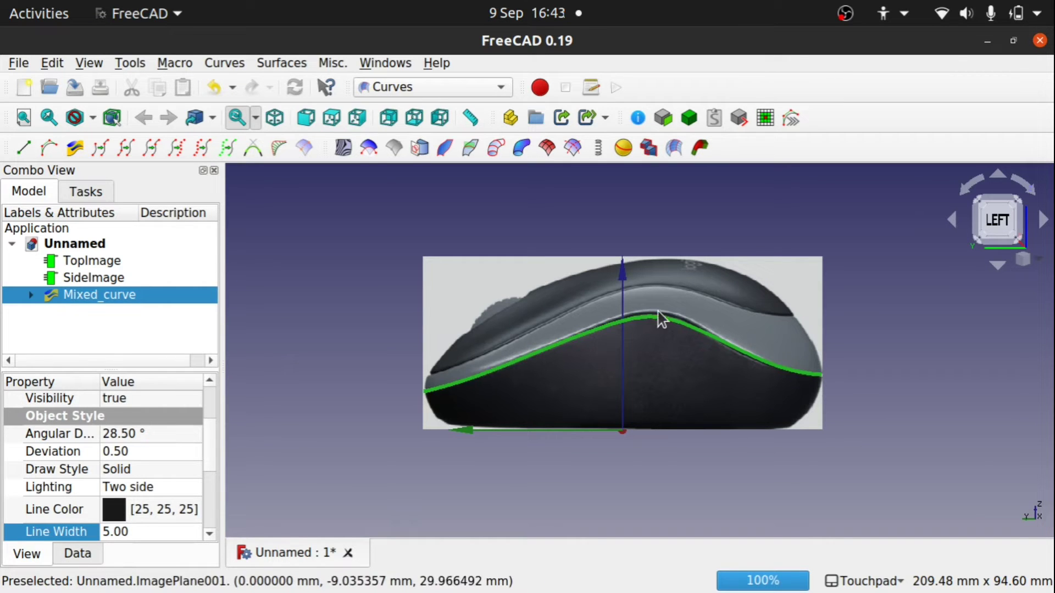
click(30, 295)
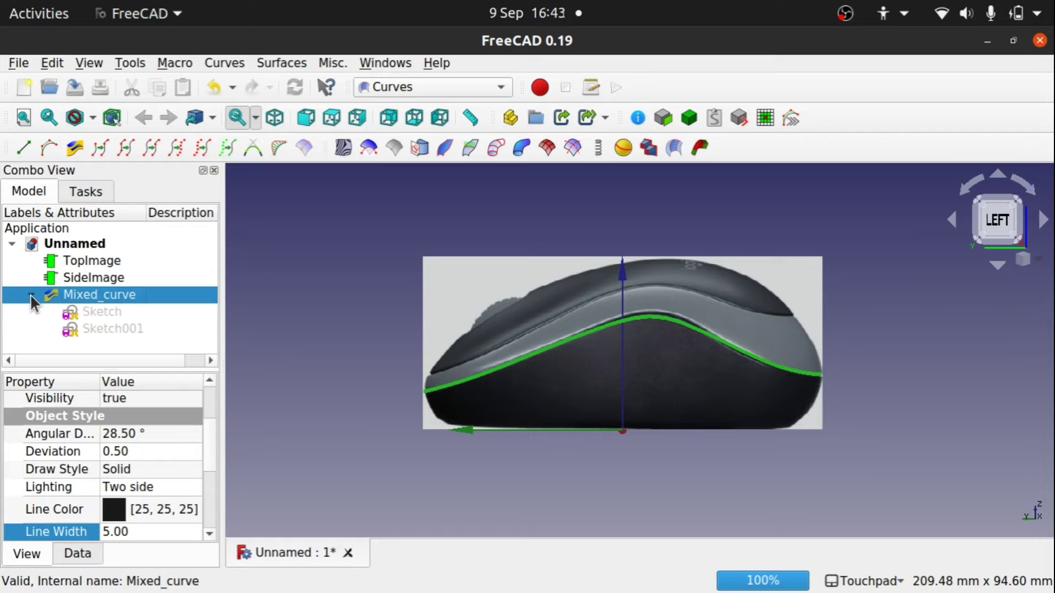
click(85, 325)
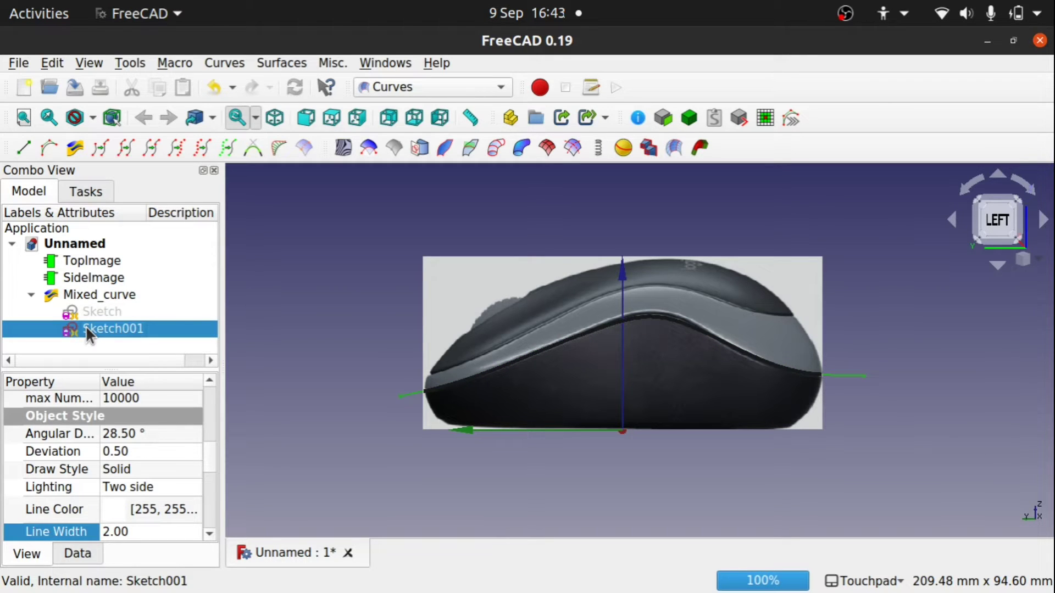
double_click(86, 328)
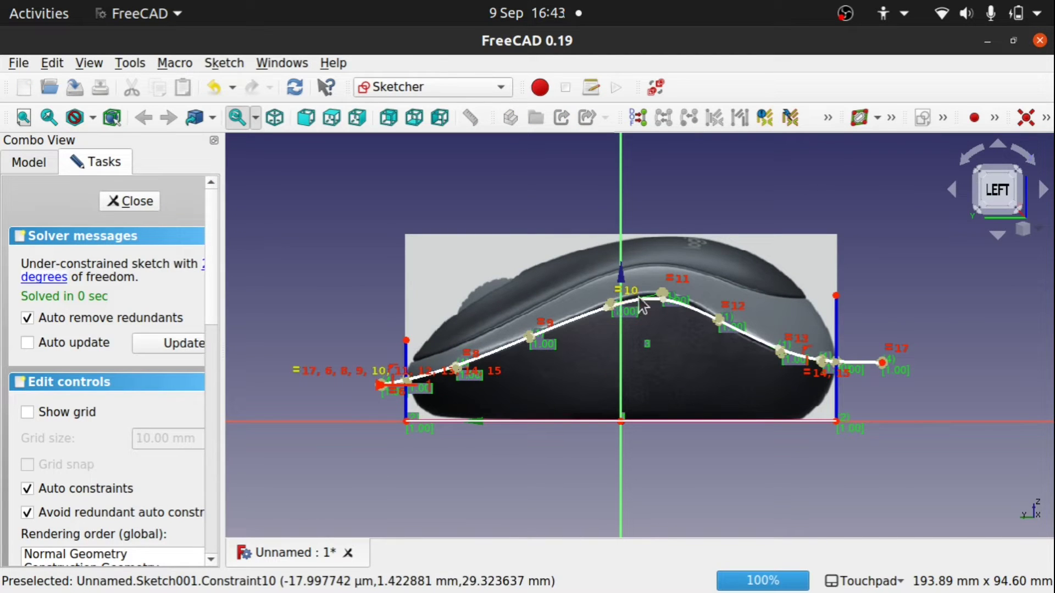
Adjust the spline control points at the peak and just behind it to follow the seam in the side photo, and close the sketch.
drag(663, 302, 664, 301)
scroll(679, 323, up, 3)
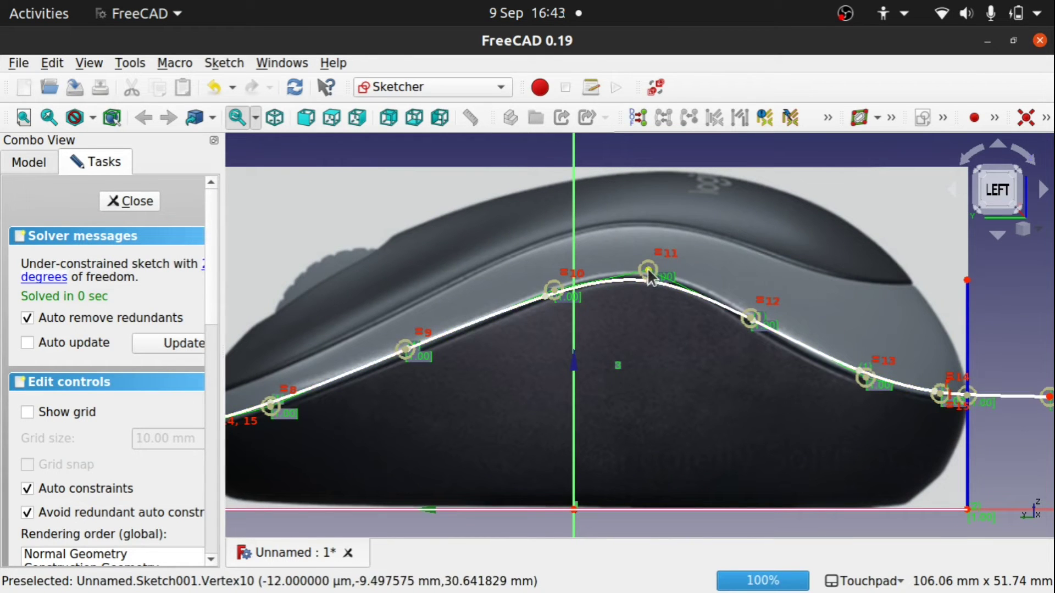
mouse_move(649, 269)
mouse_down()
mouse_move(612, 289)
mouse_move(651, 266)
mouse_up()
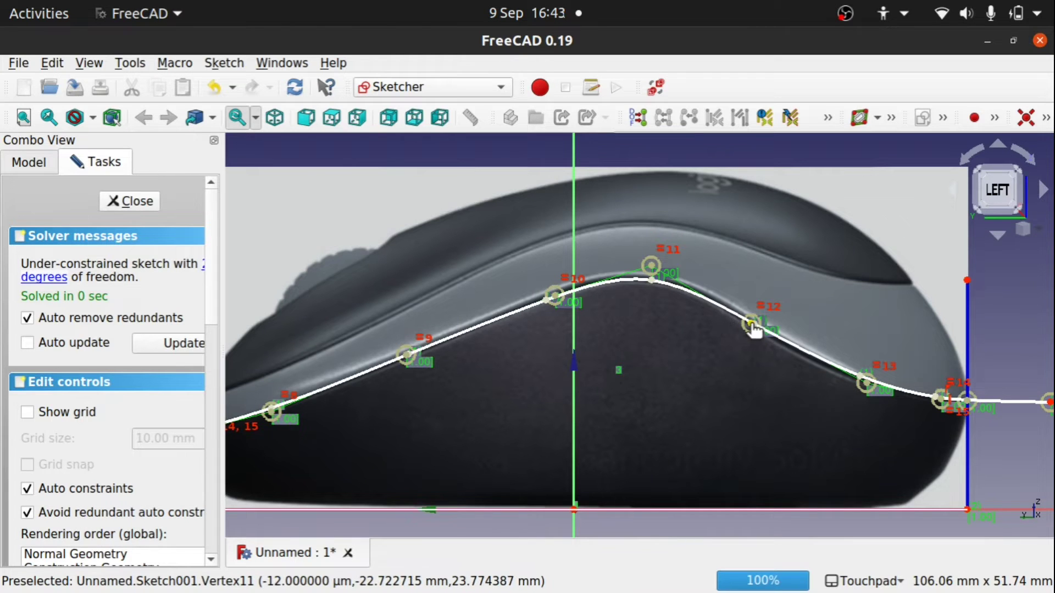
drag(756, 329, 754, 328)
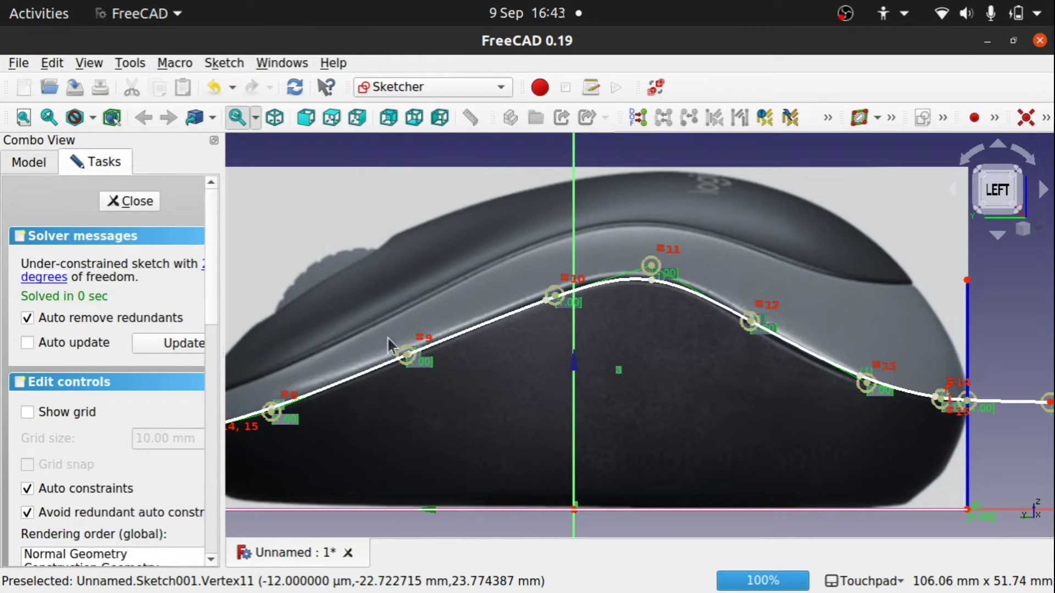
click(127, 201)
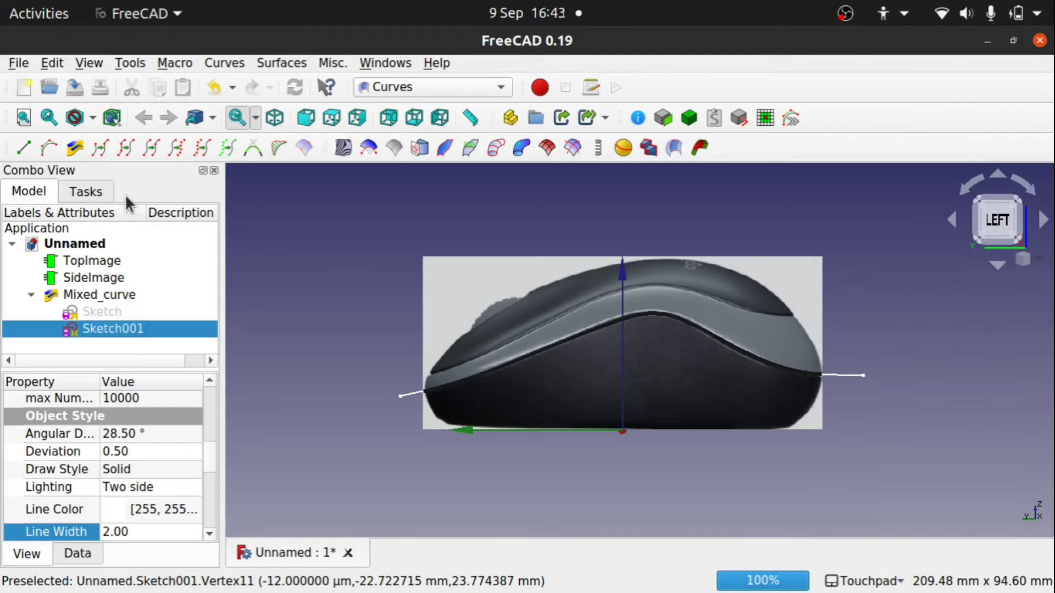
Examine the updated mixed curve from the left and at an angle, with the top image temporarily hidden.
mouse_move(680, 299)
alt+mouse_down()
mouse_move(662, 345)
mouse_move(697, 302)
alt+mouse_up()
alt+drag(689, 301, 692, 304)
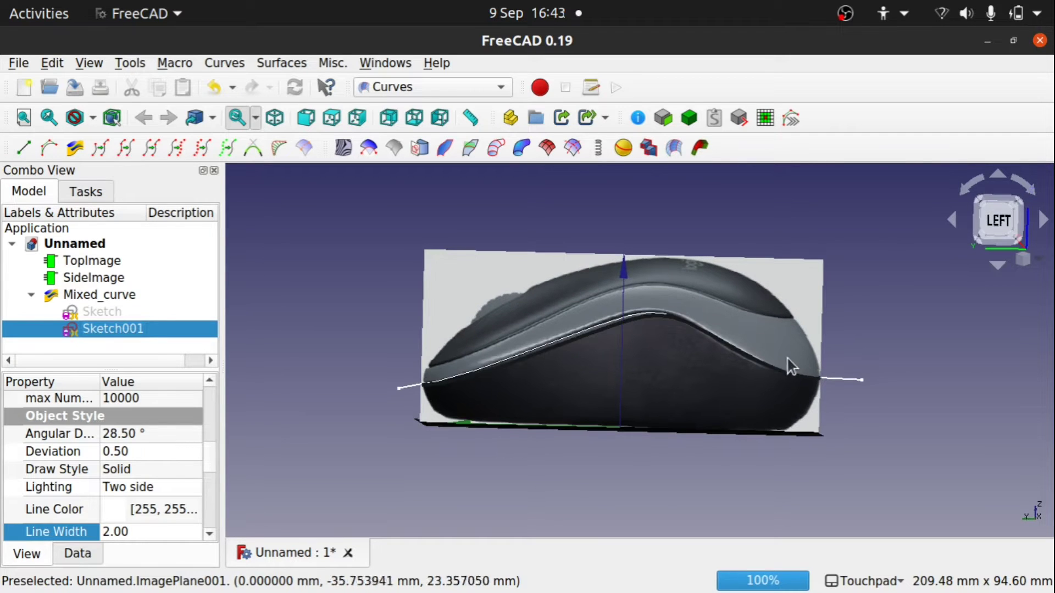
click(995, 223)
alt+drag(818, 268, 756, 365)
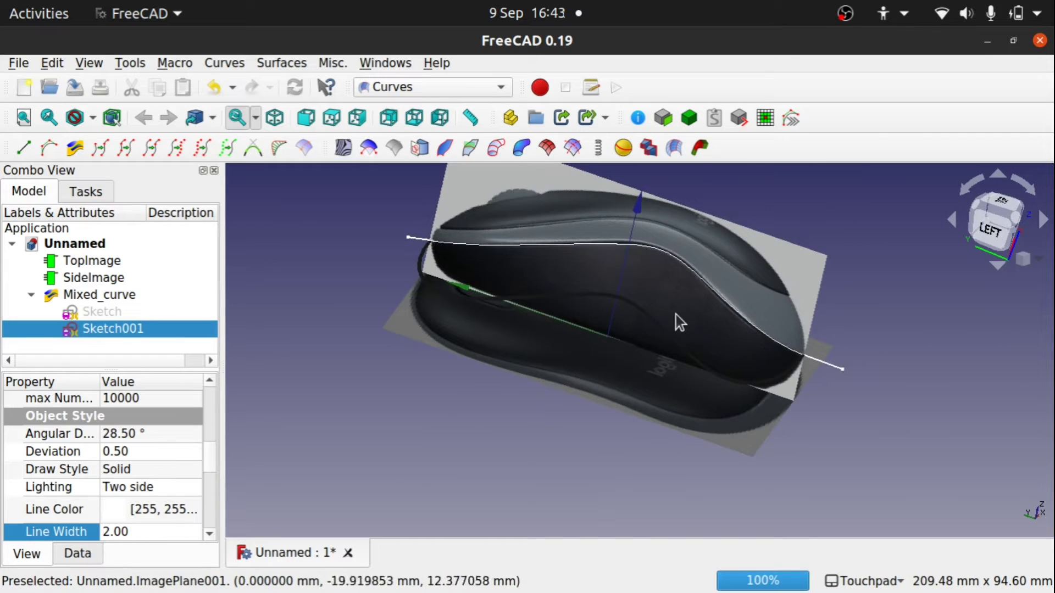
click(590, 303)
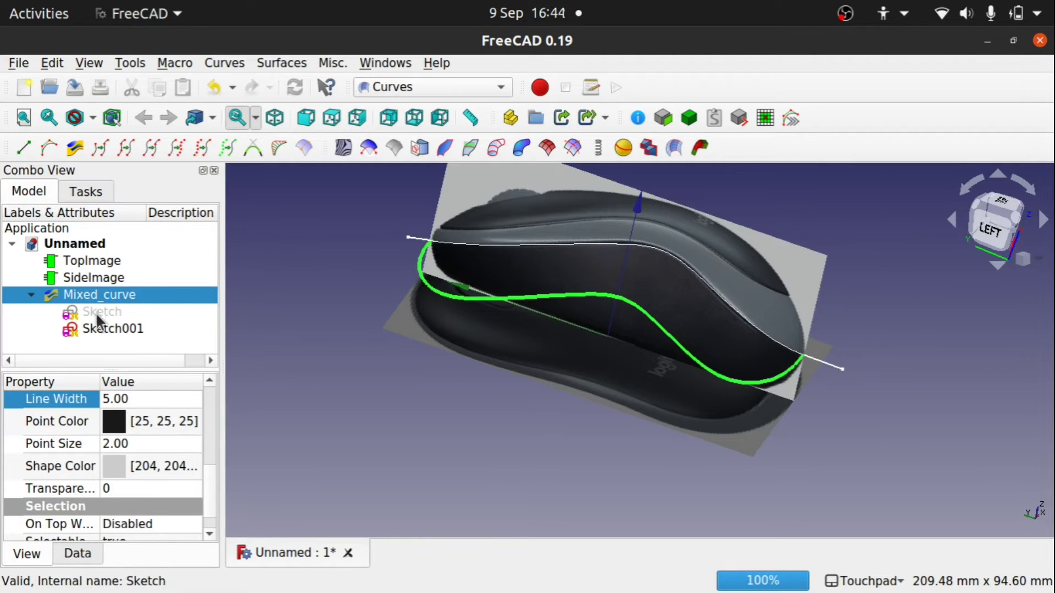
click(89, 267)
key(space)
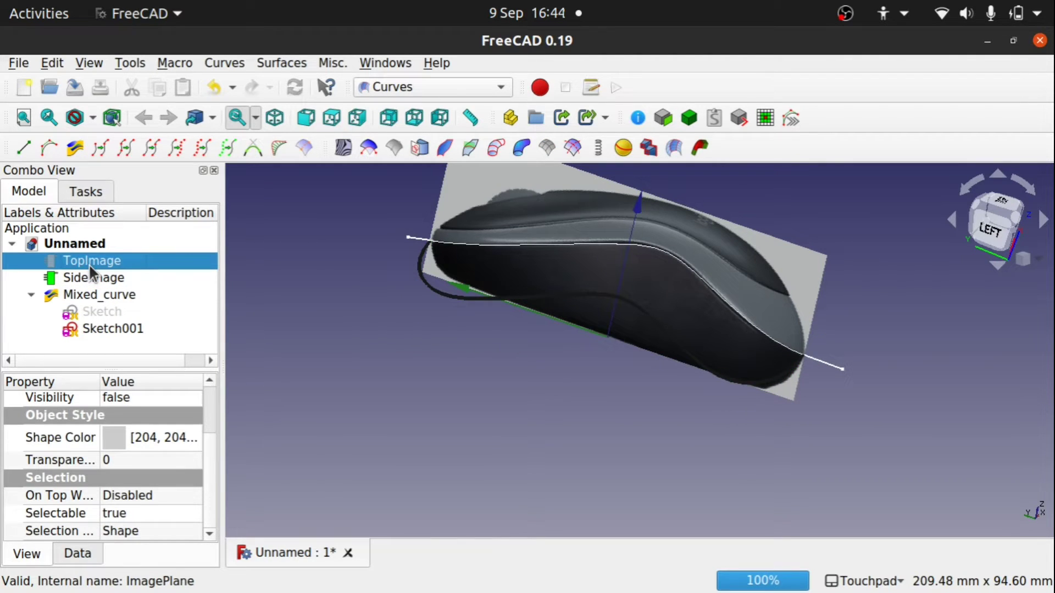
key(space)
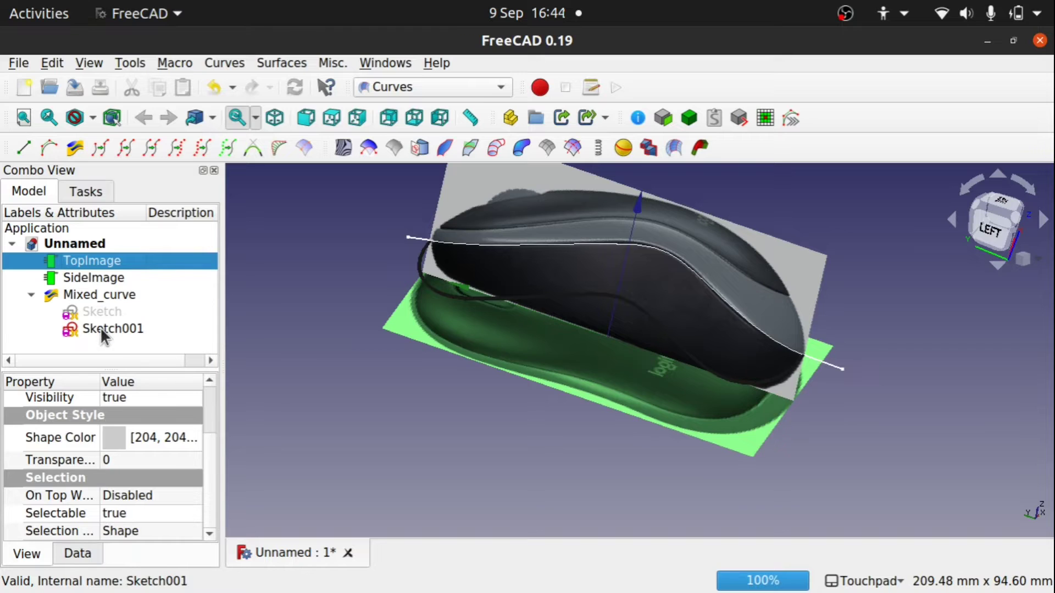
Hide the side profile sketch, and toggle the side image off and back on to check the mixed curve.
click(100, 327)
key(space)
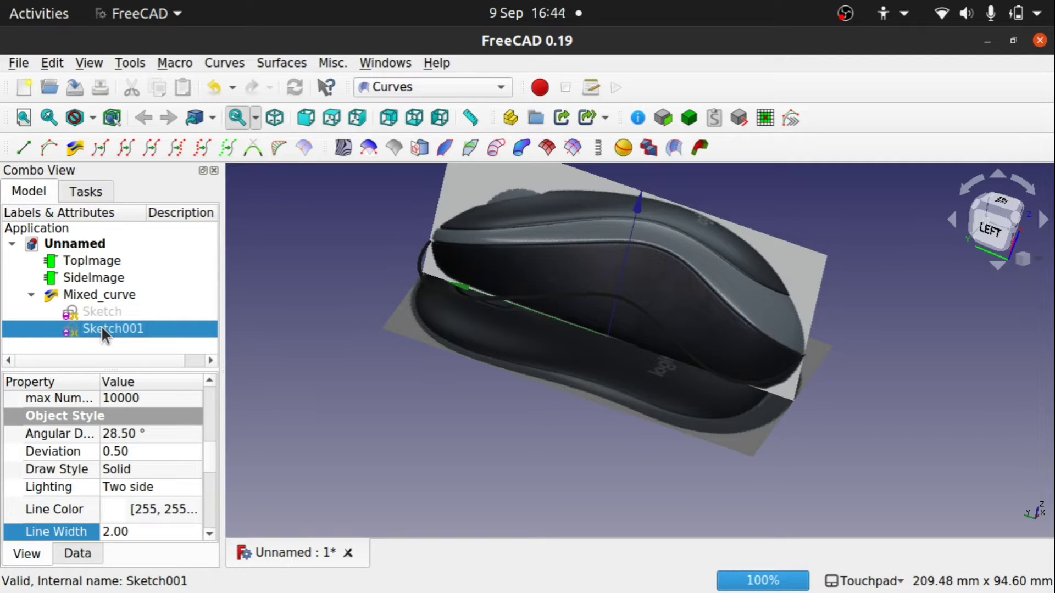
click(93, 283)
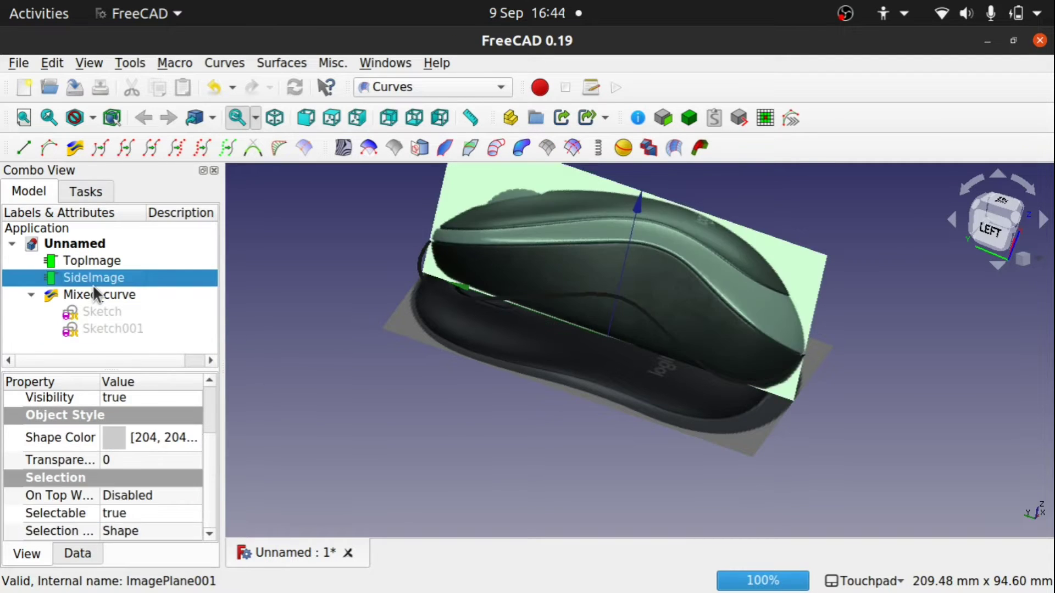
key(space)
key(space)
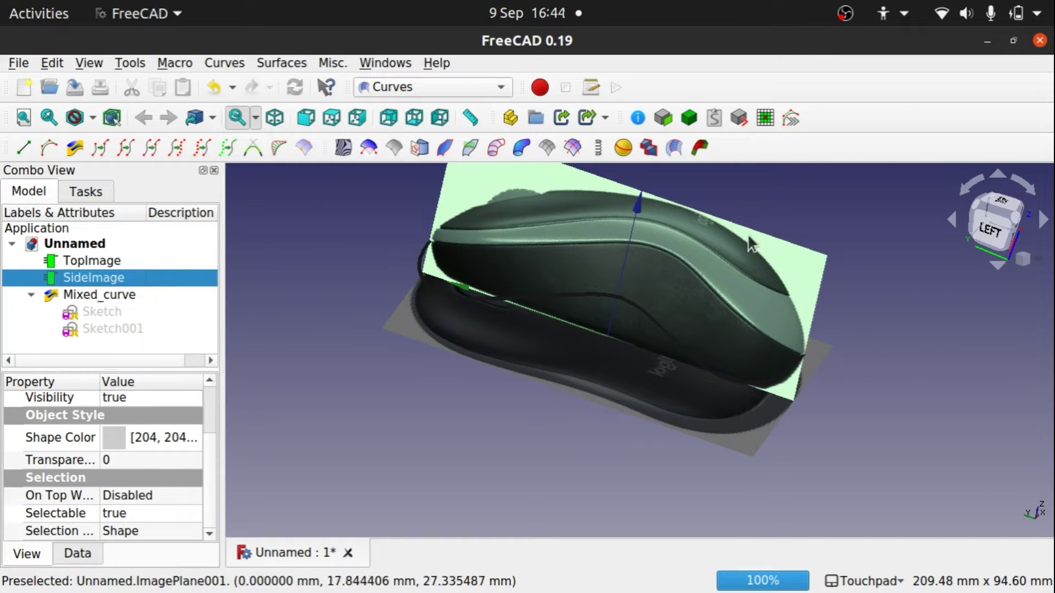
Create a new sketch on the XY-Plane in the Sketcher workbench, with the model seen from the top.
click(1007, 206)
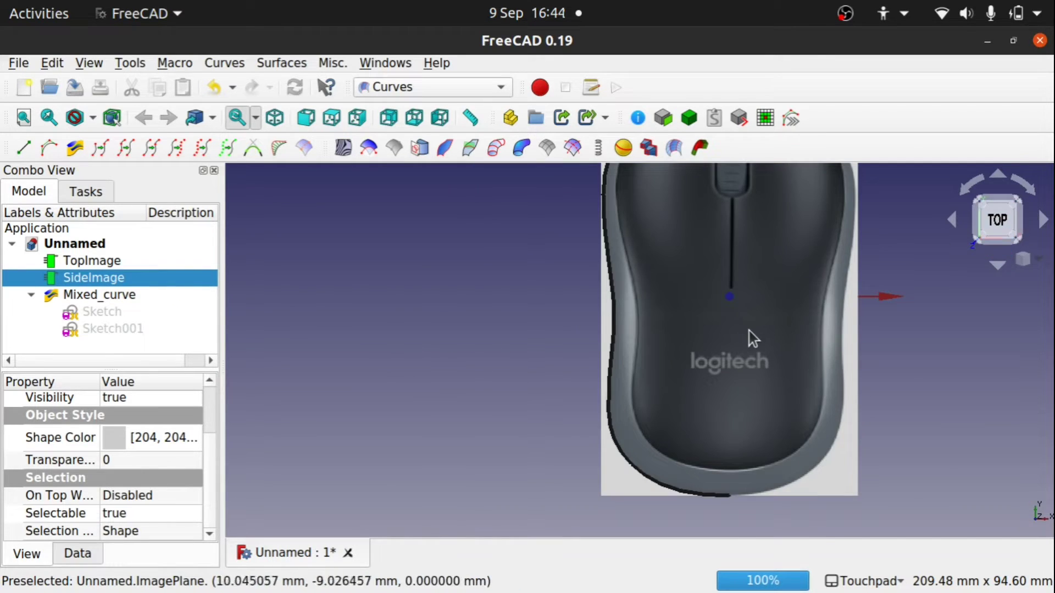
scroll(747, 328, down, 1)
shift+middle_drag(747, 327, 606, 393)
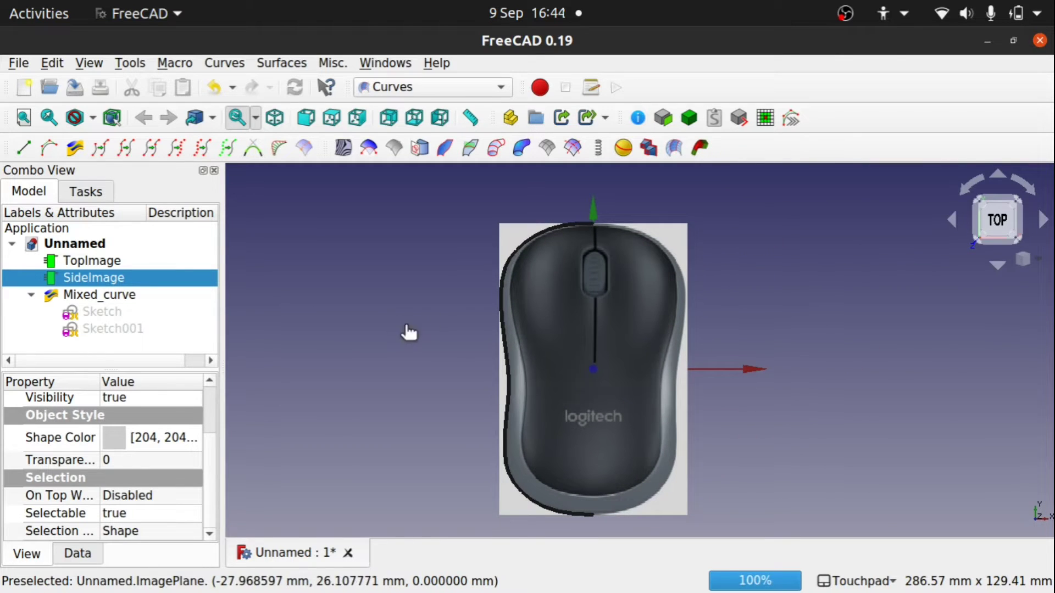
click(369, 273)
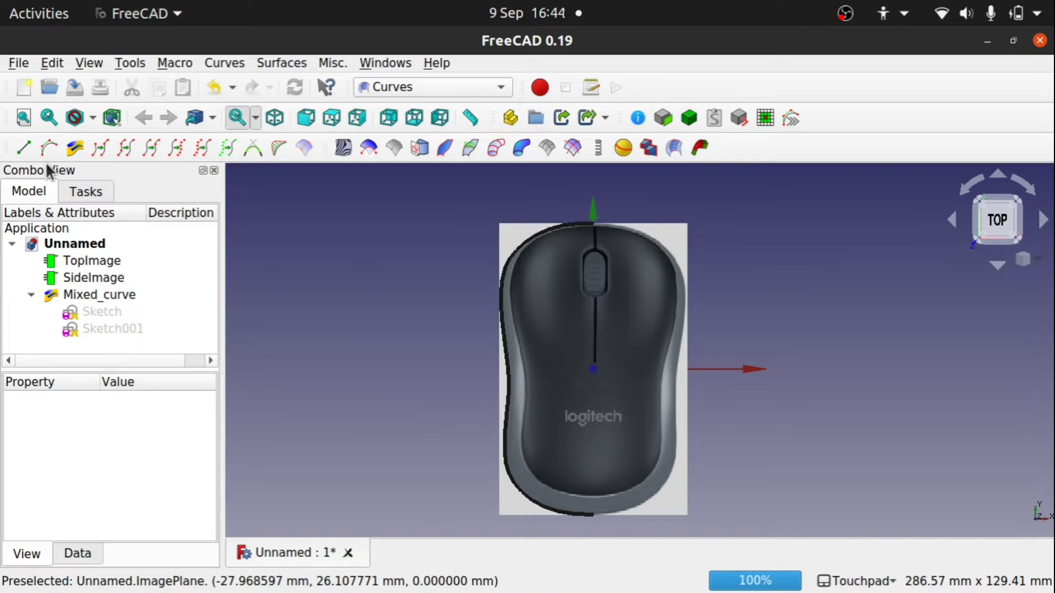
click(404, 87)
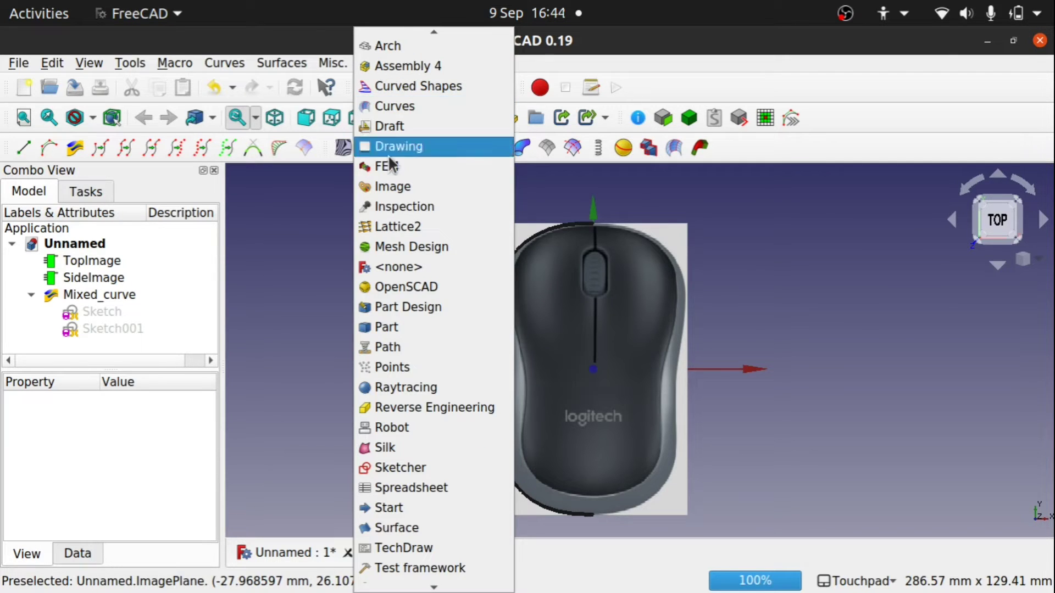
click(450, 465)
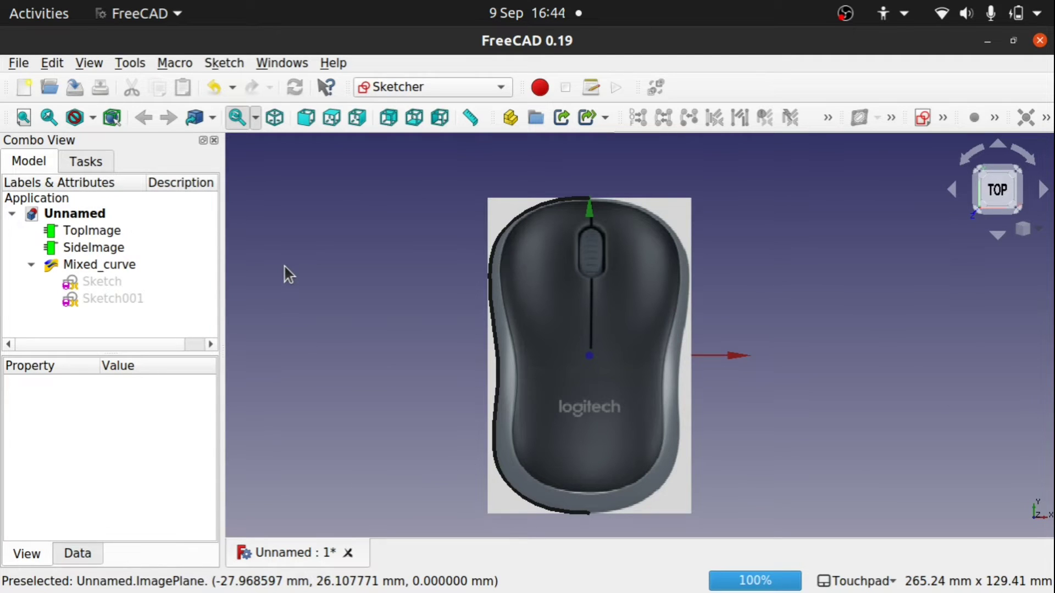
click(920, 118)
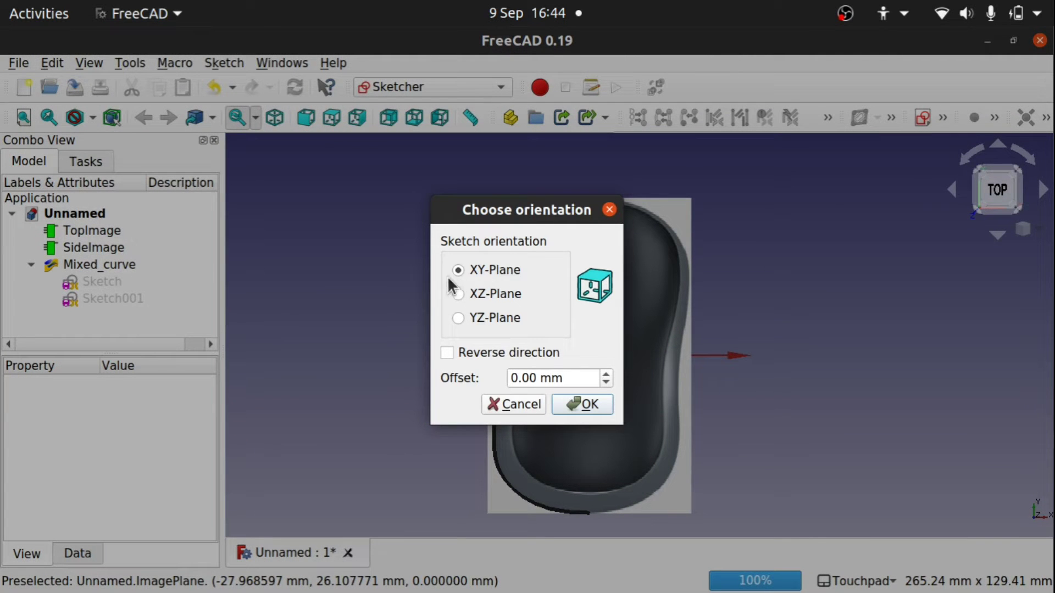
click(571, 405)
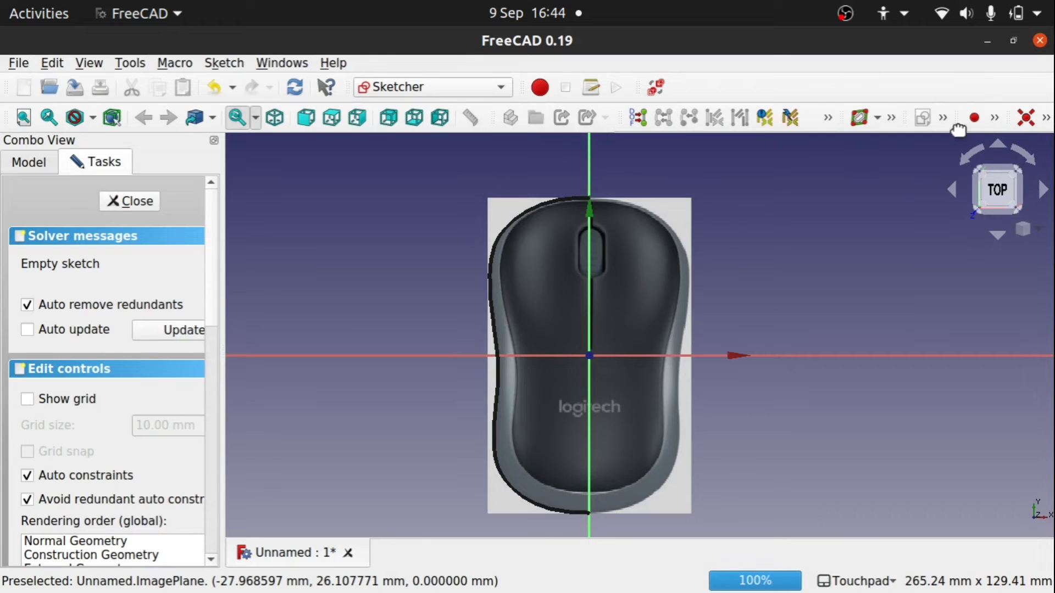
Move the sketch geometry and constraint tool groups to a second row so that all their tools show.
mouse_move(959, 119)
mouse_down()
mouse_move(890, 155)
mouse_move(530, 181)
mouse_move(371, 134)
mouse_move(379, 152)
mouse_up()
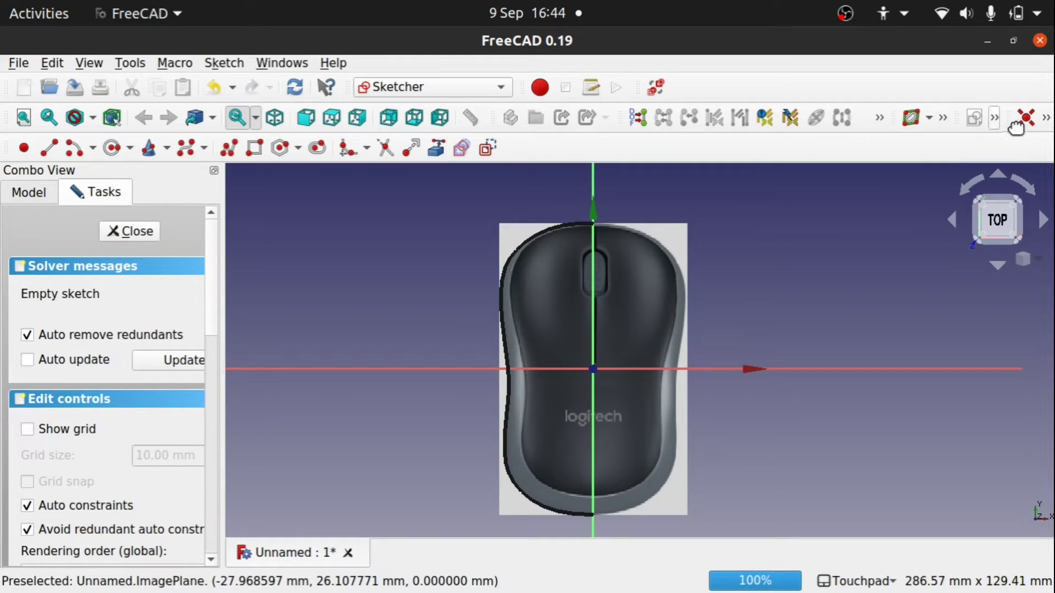
drag(1011, 118, 745, 149)
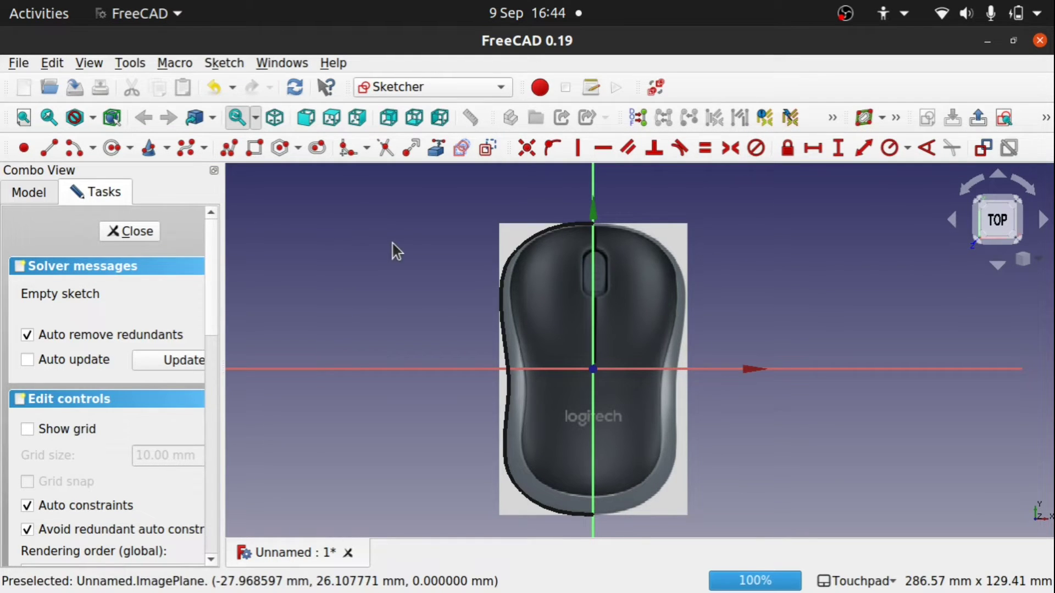
Trace the inner edge of the mouse's left half with a B-spline, from the front to the rear crossing of the vertical axis.
scroll(586, 239, up, 5)
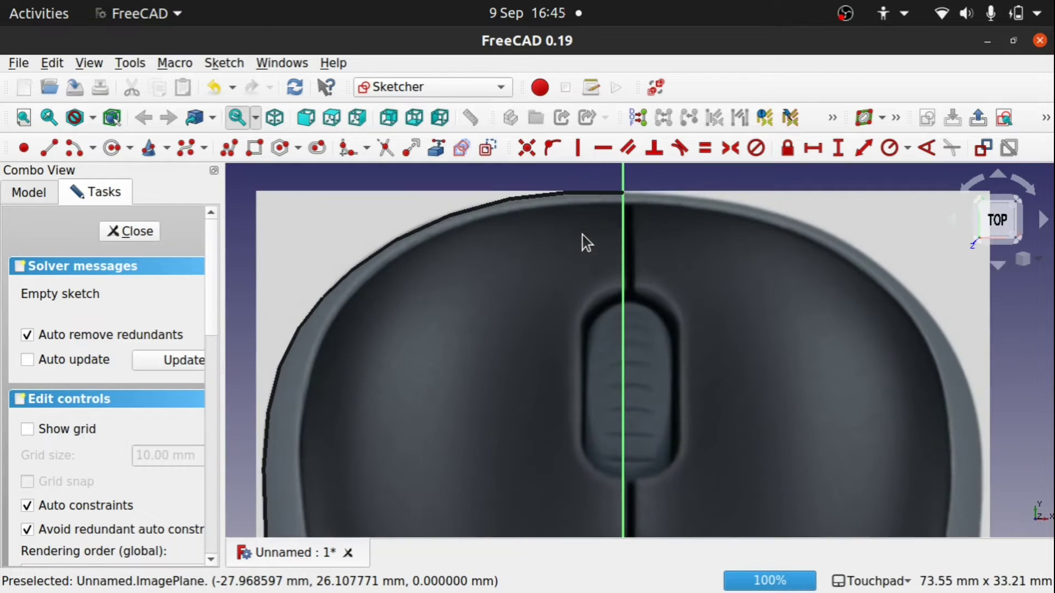
scroll(583, 236, down, 1)
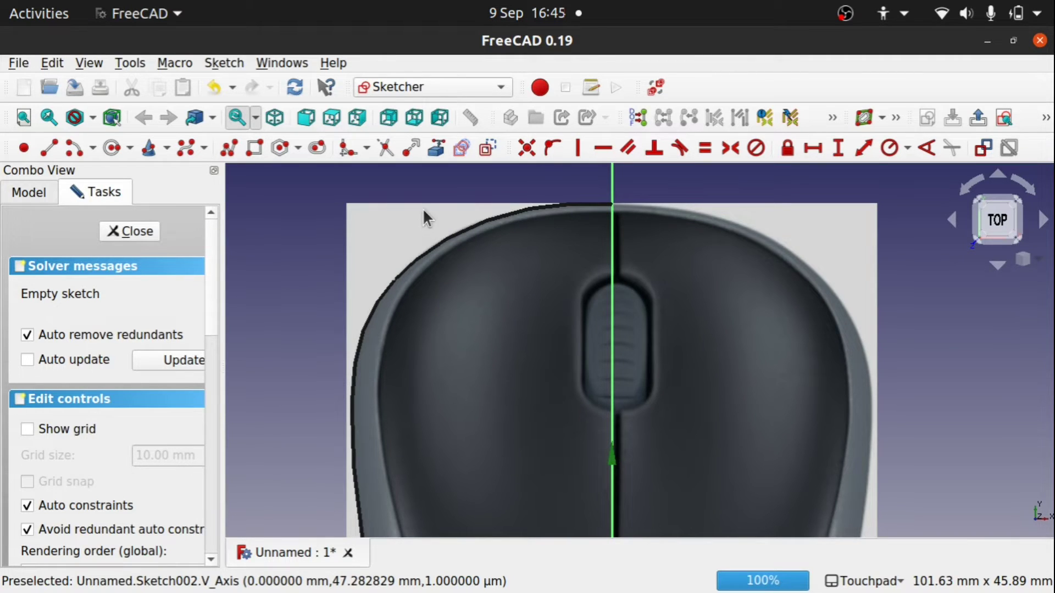
click(186, 149)
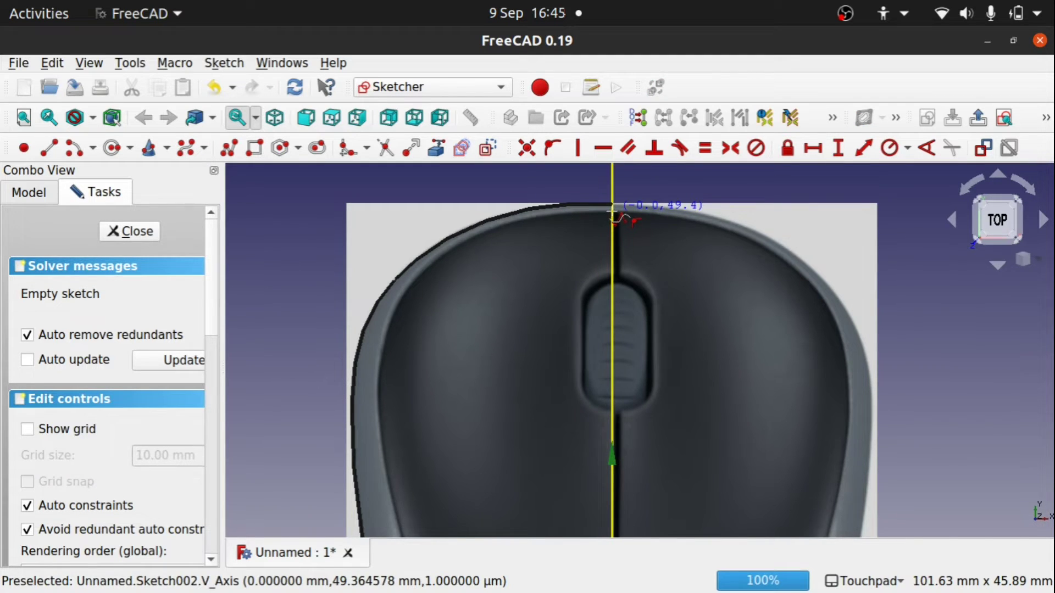
click(611, 211)
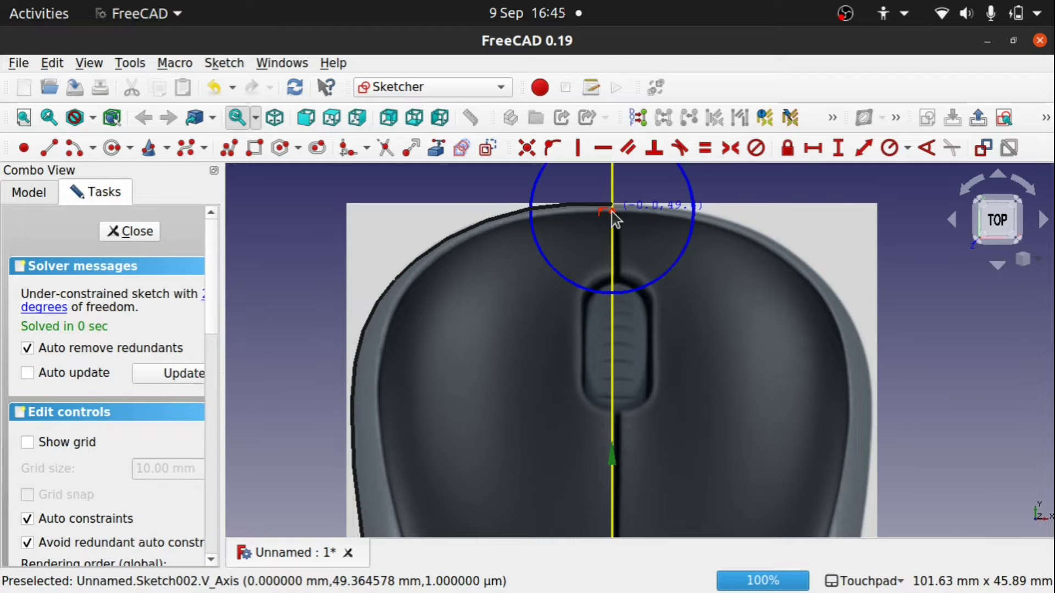
click(542, 216)
click(463, 243)
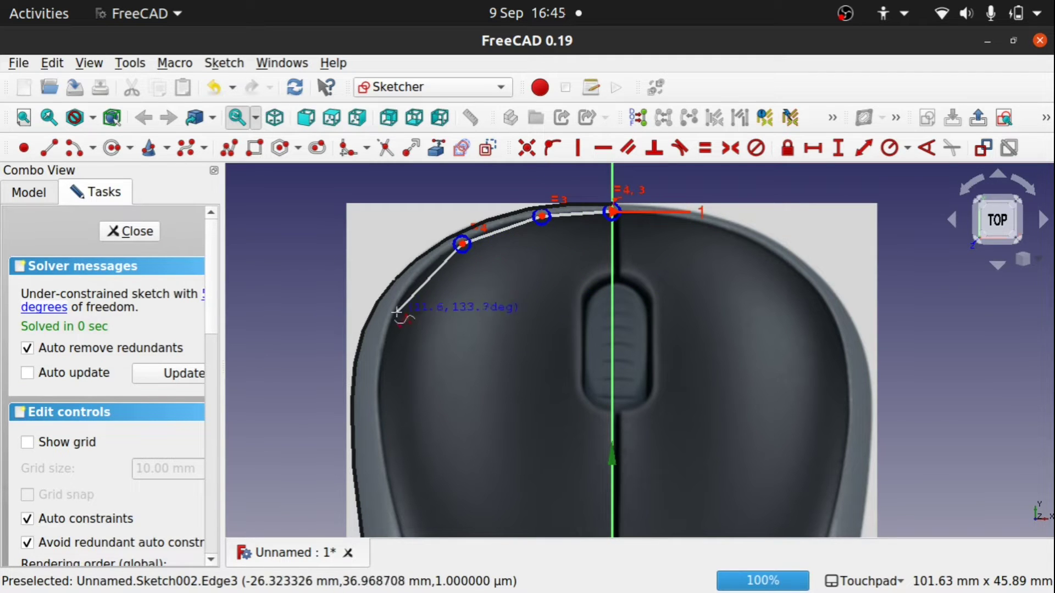
click(392, 316)
click(377, 418)
click(399, 530)
shift+middle_drag(399, 530, 420, 233)
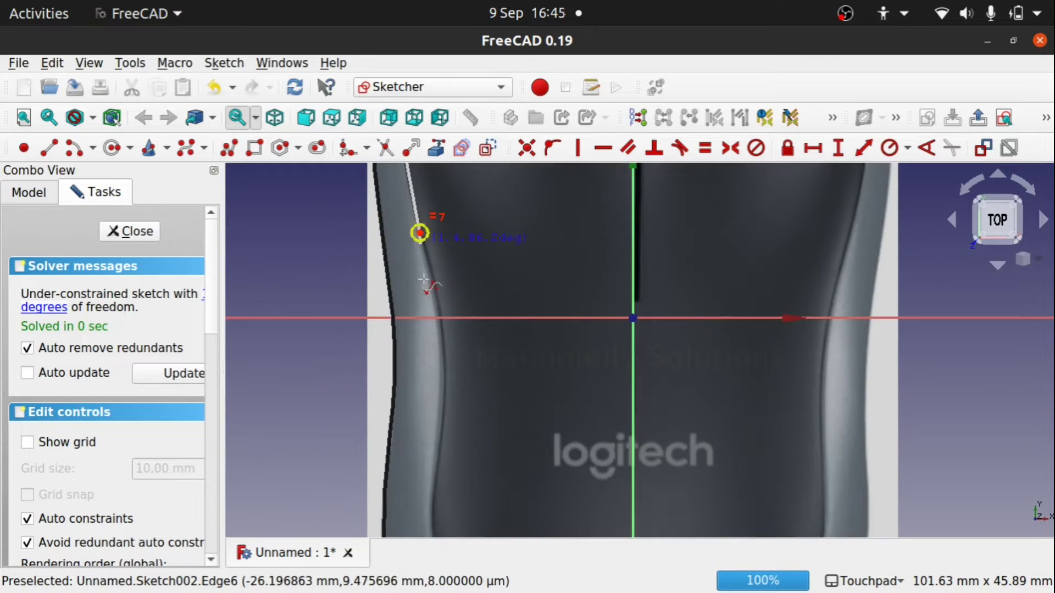
click(437, 310)
click(443, 407)
shift+middle_drag(436, 506, 420, 362)
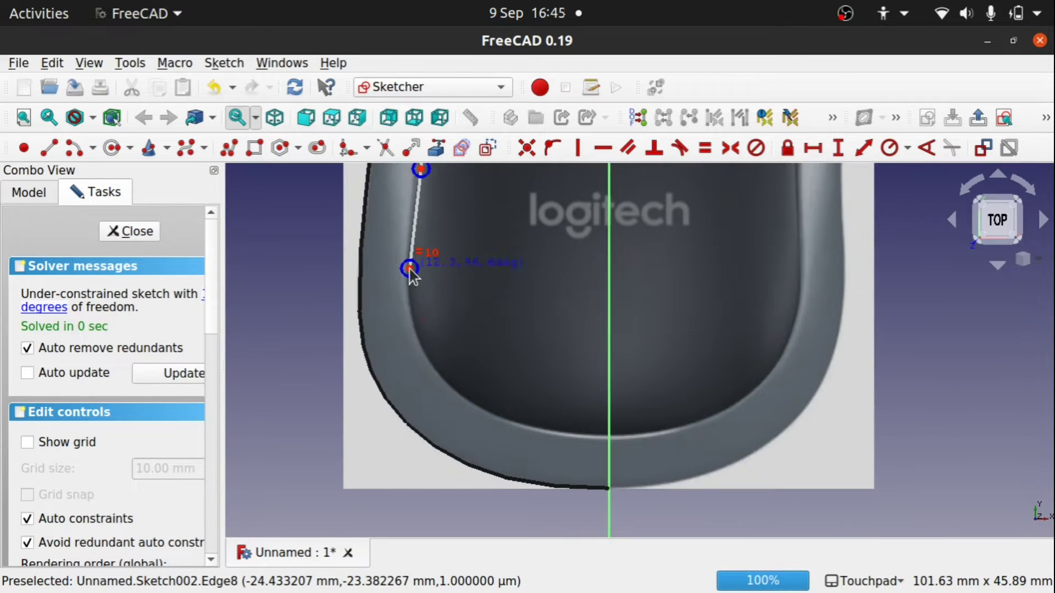
click(421, 352)
click(501, 424)
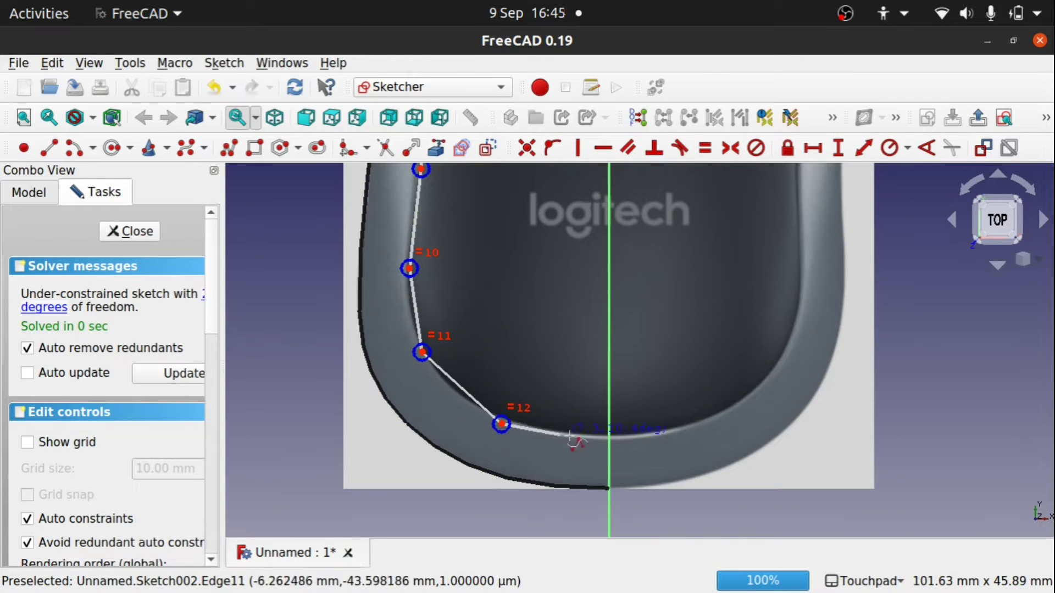
click(609, 440)
right_click(608, 439)
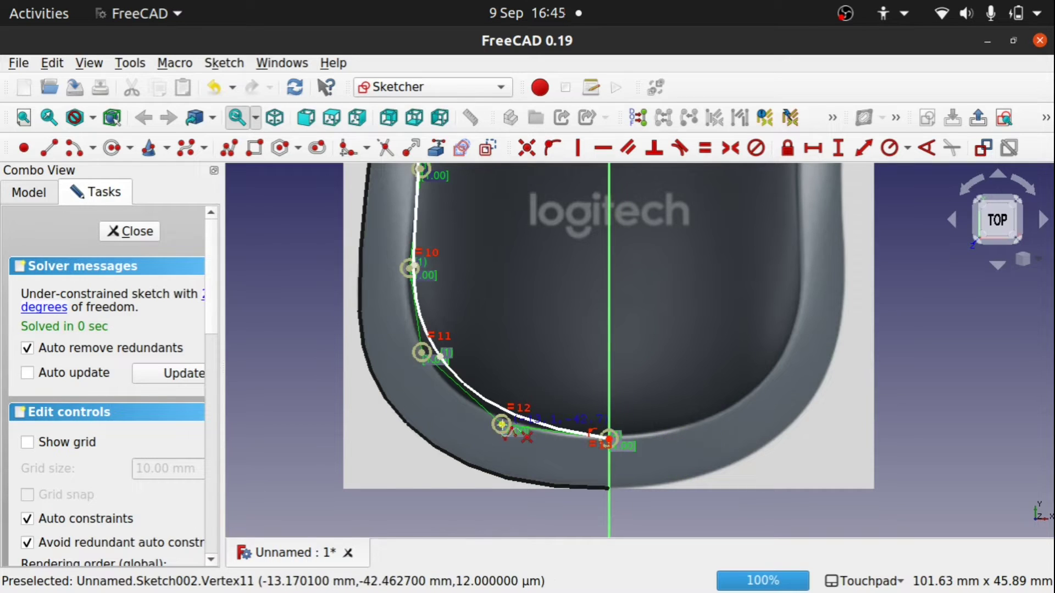
Adjust the B-spline's control points at the rear and front corners to fit the top shell's inner edge, and close the sketch.
drag(500, 425, 505, 443)
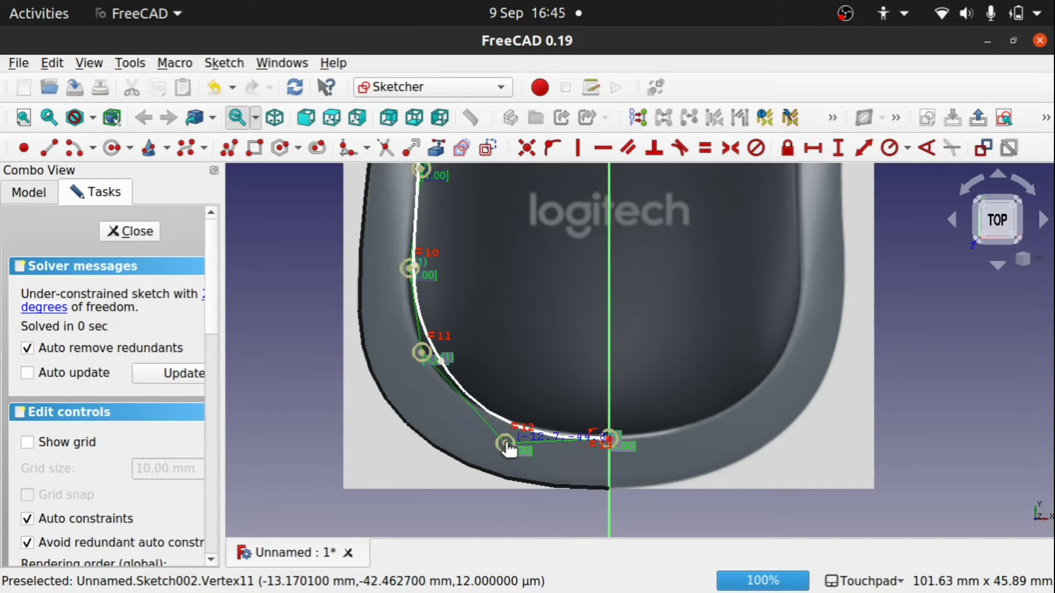
drag(421, 352, 401, 349)
shift+middle_drag(492, 287, 448, 454)
drag(389, 290, 380, 279)
drag(460, 219, 455, 211)
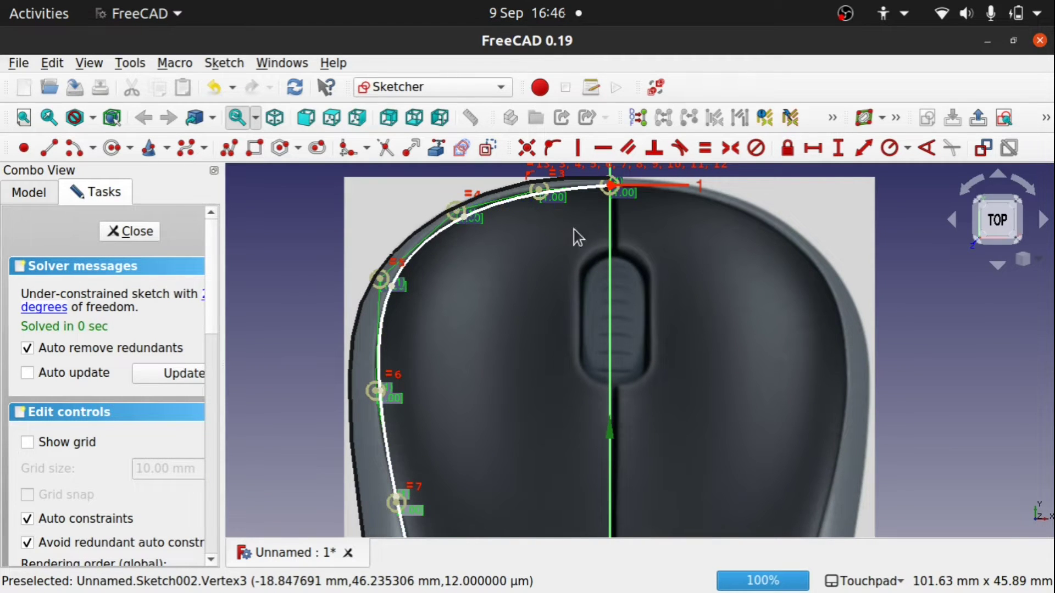
mouse_move(560, 290)
shift+middle_down()
mouse_move(530, 450)
mouse_move(541, 346)
mouse_move(473, 200)
mouse_move(528, 335)
mouse_move(565, 347)
shift+middle_up()
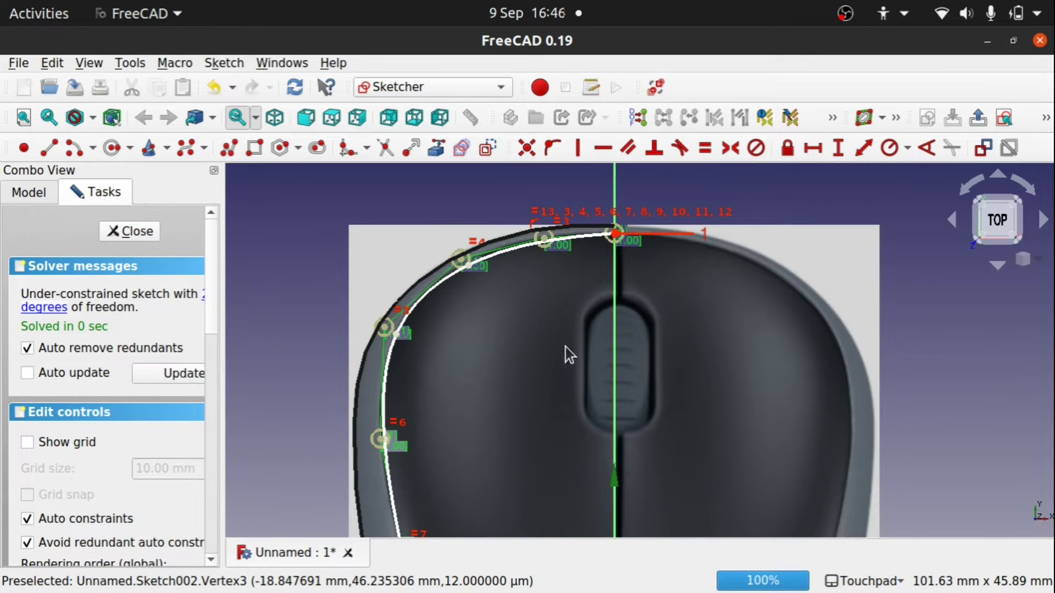
click(131, 231)
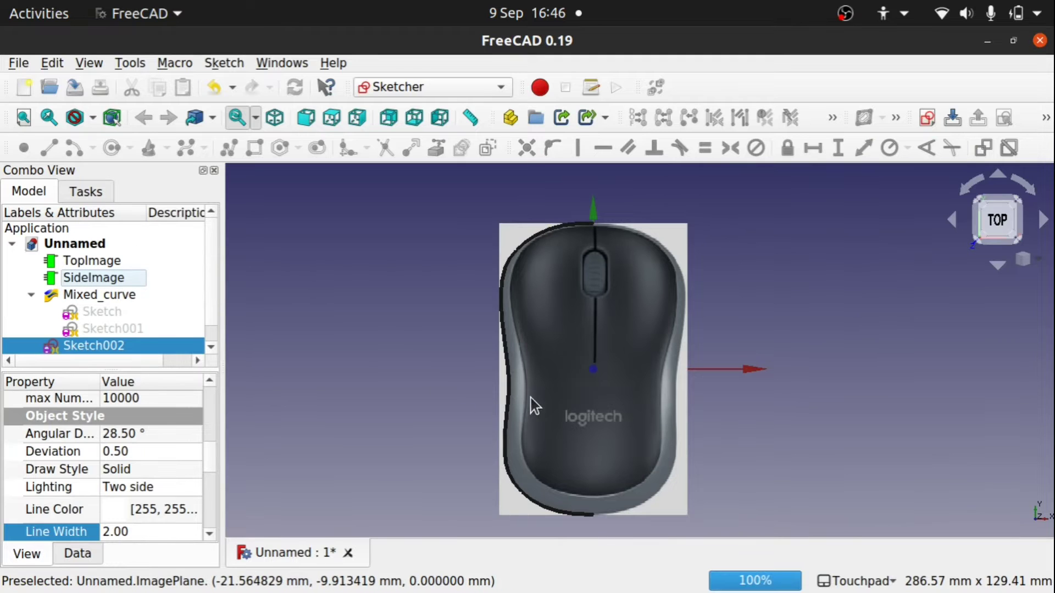
Hide the mixed curve, and check the new inner-edge sketch against the side image from an angle.
middle_drag(531, 398, 770, 353)
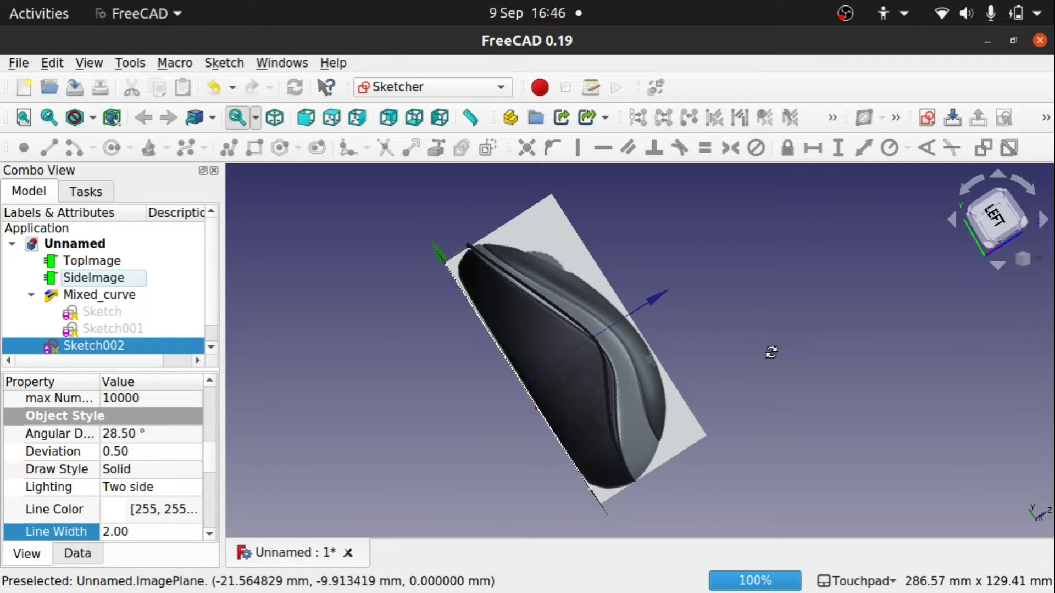
mouse_move(581, 335)
middle_down()
mouse_move(541, 365)
mouse_move(600, 430)
mouse_move(591, 415)
mouse_move(604, 327)
mouse_move(568, 327)
middle_up()
click(612, 418)
key(space)
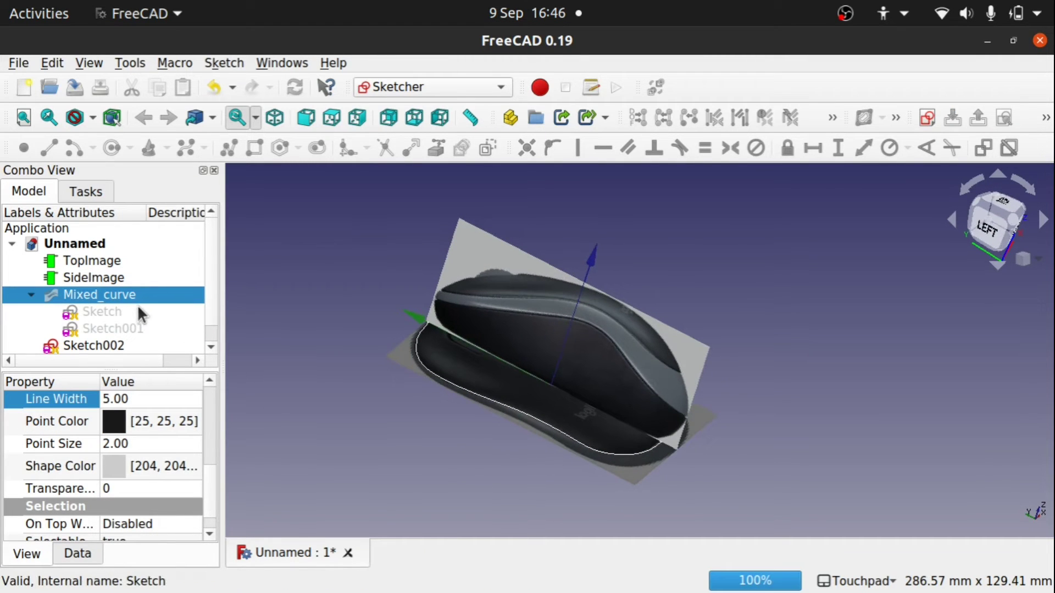
click(107, 343)
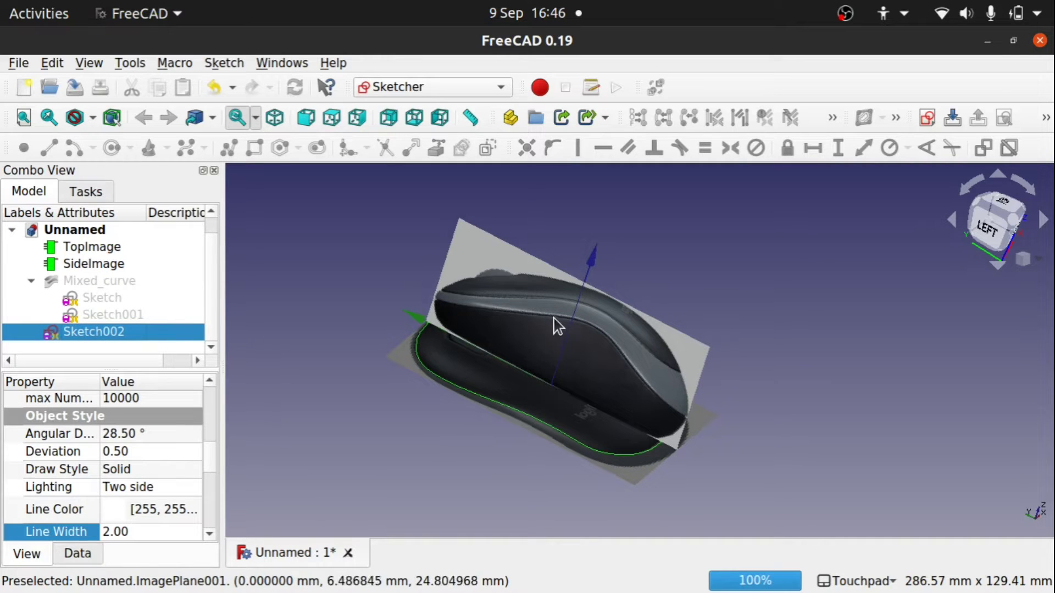
click(732, 302)
middle_drag(731, 300, 785, 269)
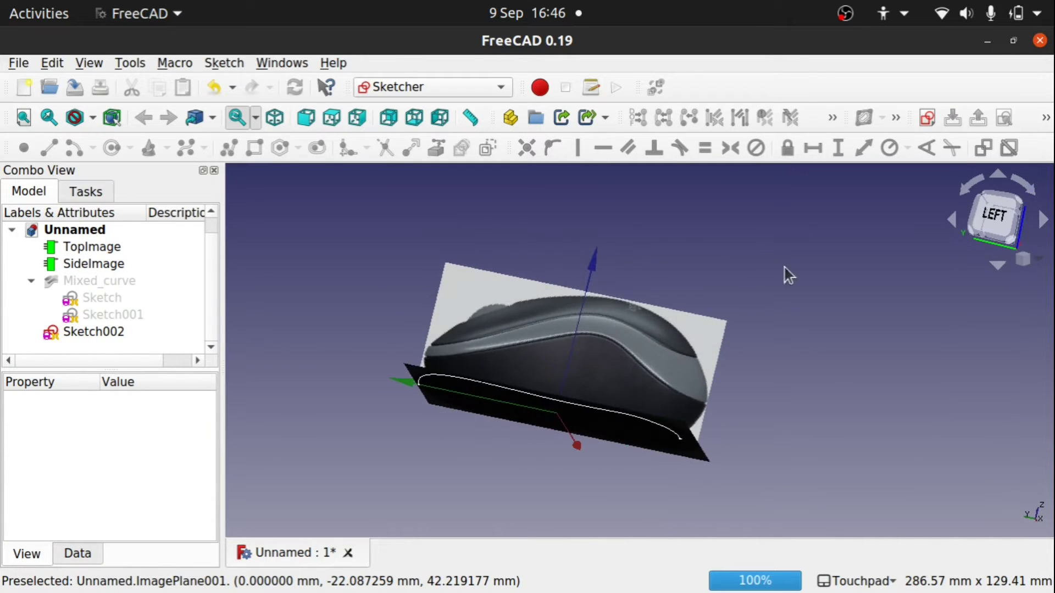
middle_drag(881, 487, 915, 501)
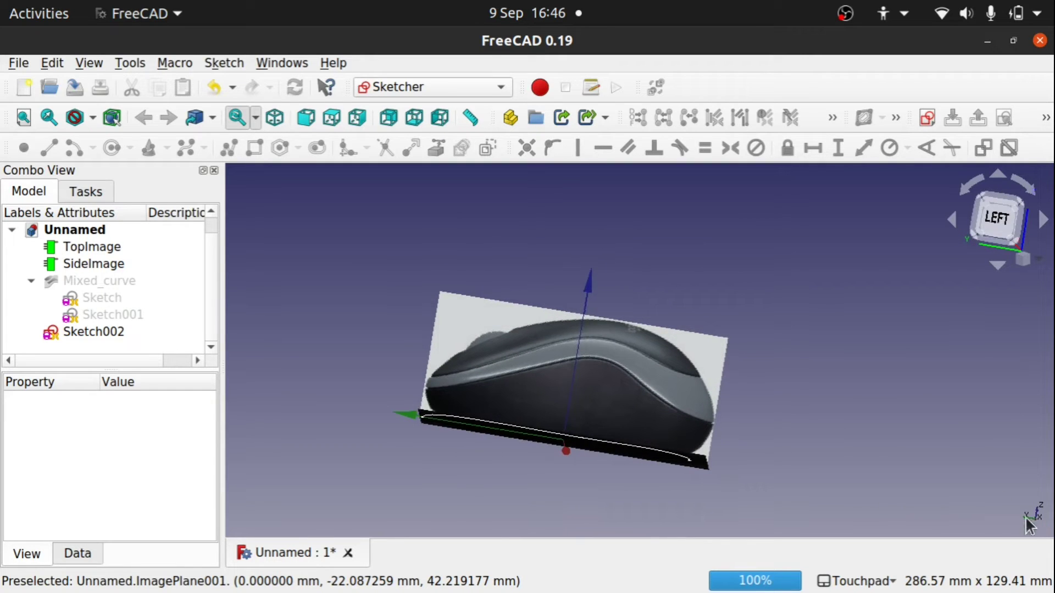
Create a new sketch on the YZ-Plane with reversed direction, with the model seen from the left.
click(998, 226)
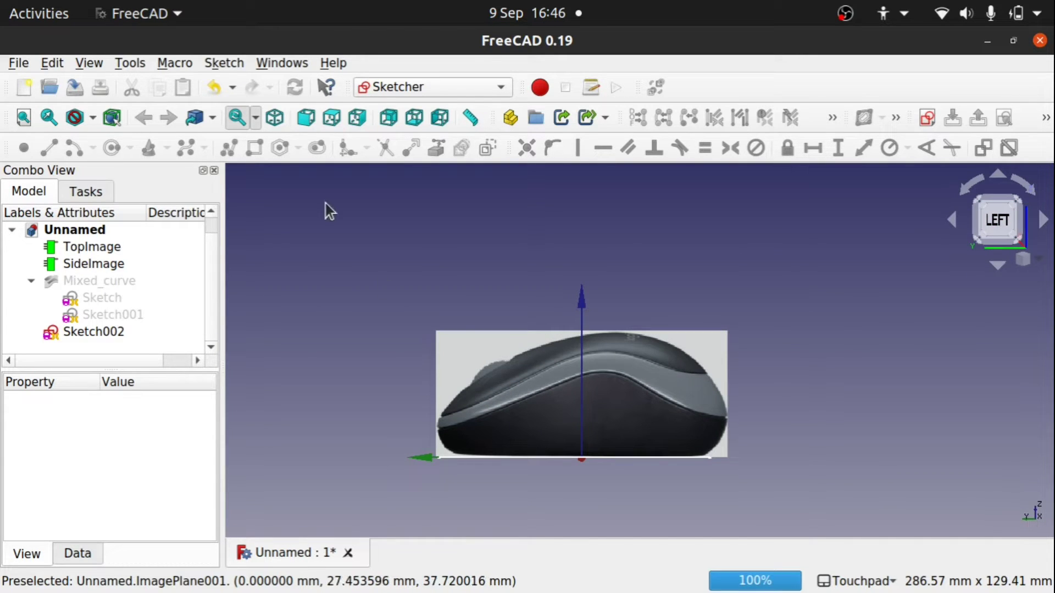
click(925, 116)
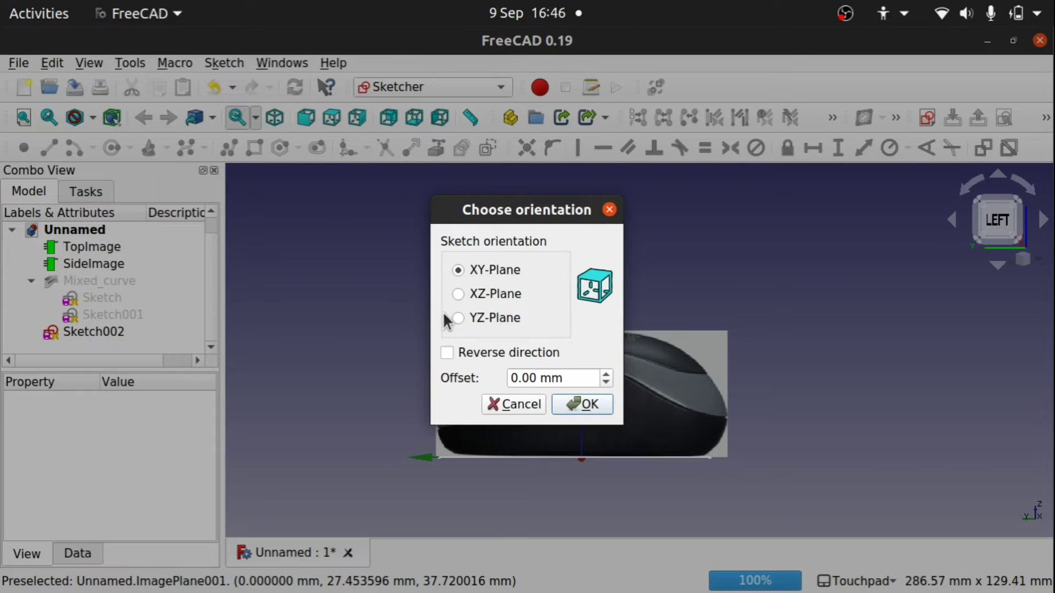
click(458, 318)
click(459, 347)
click(596, 412)
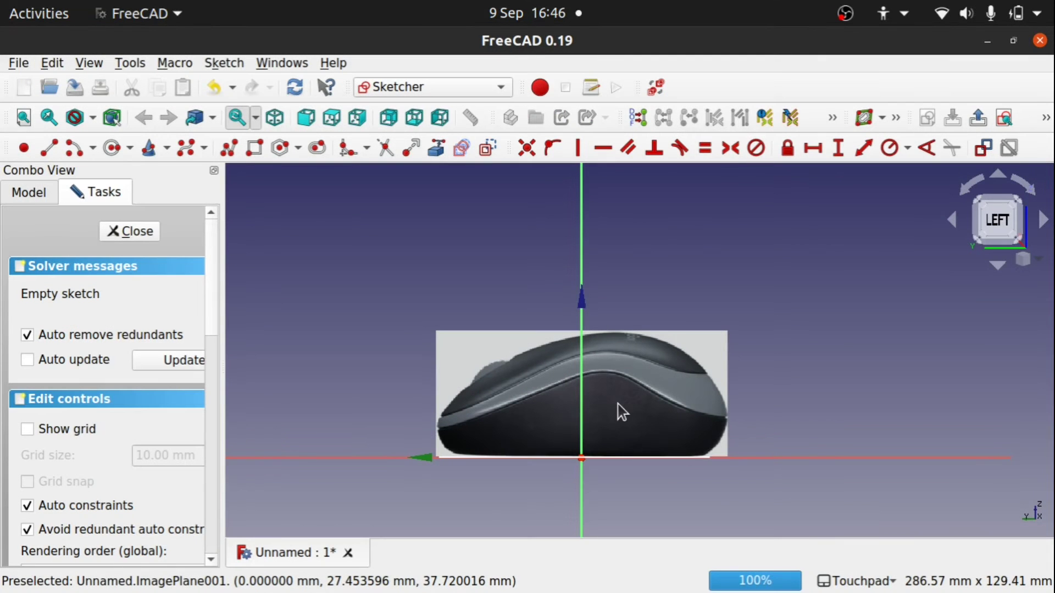
Toggle the mixed curve on and off to compare it with the mouse's edges on the side image.
scroll(553, 406, up, 5)
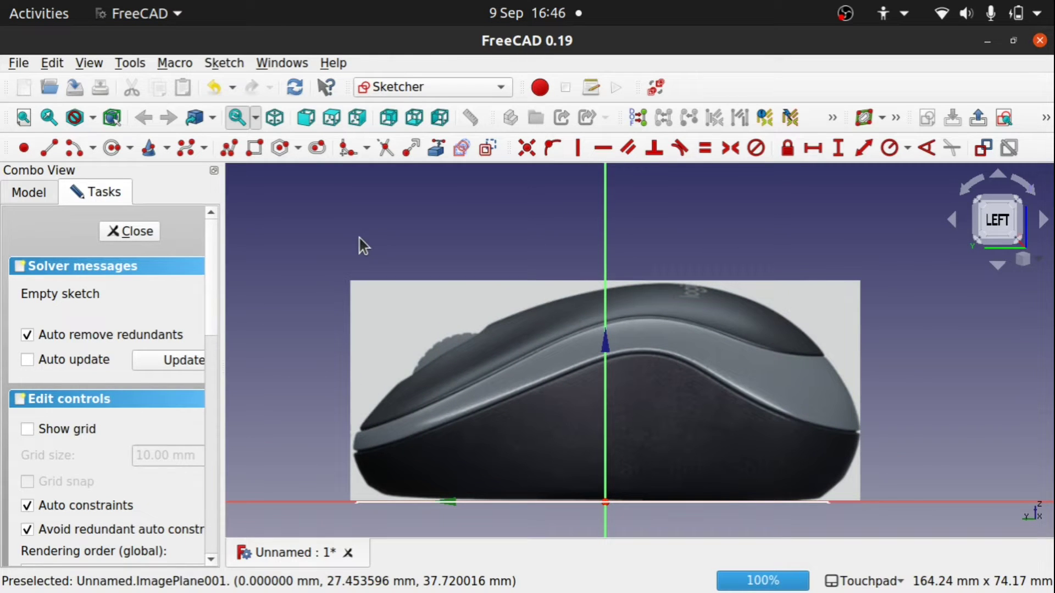
click(35, 193)
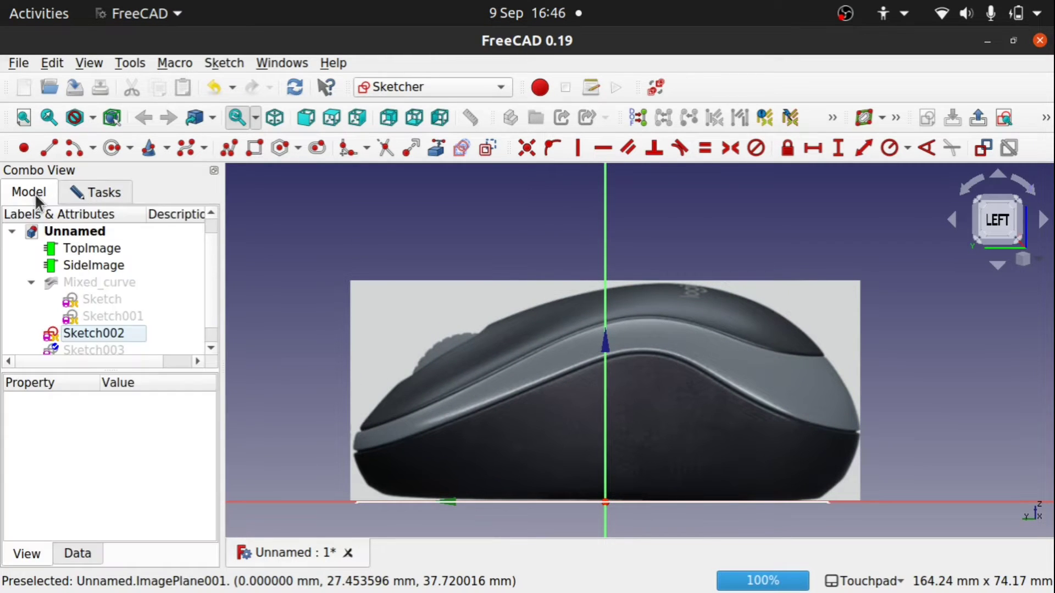
click(81, 281)
key(space)
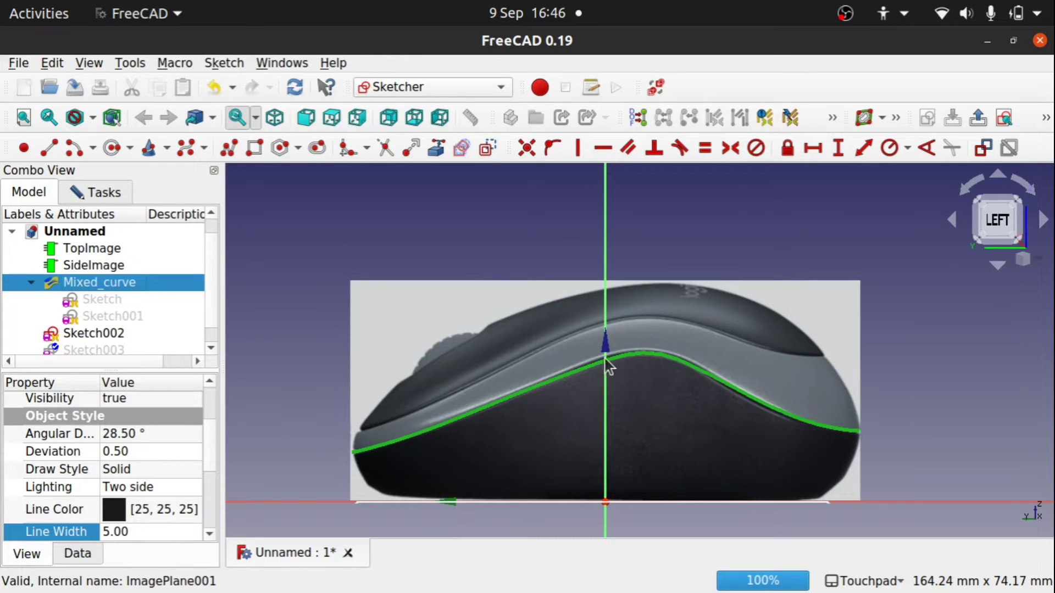
key(space)
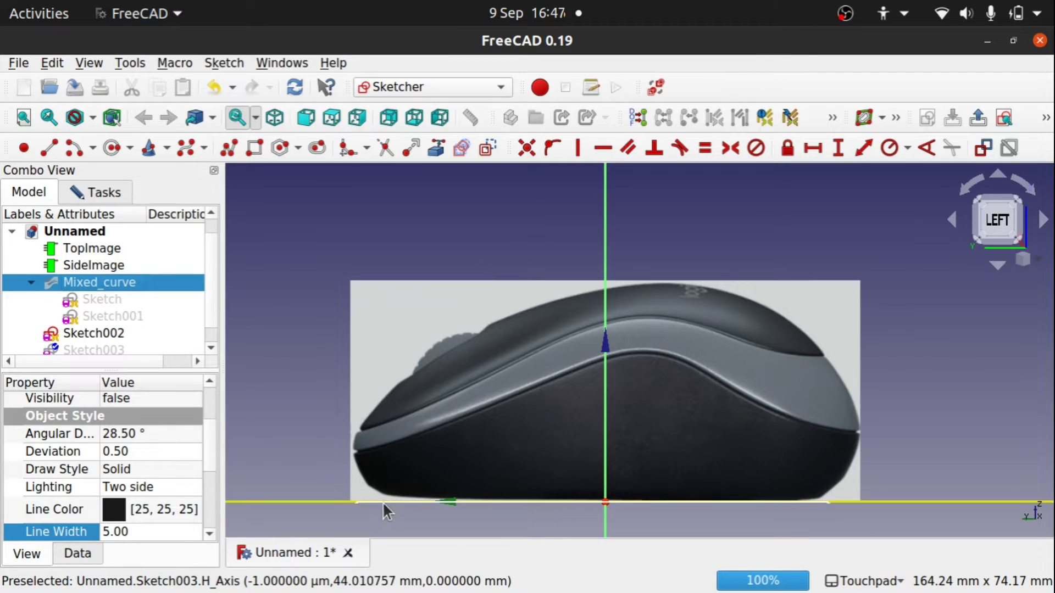
Hide the top image and link the inner-edge top sketch's curve as external geometry of the new side sketch.
shift+drag(387, 501, 381, 524)
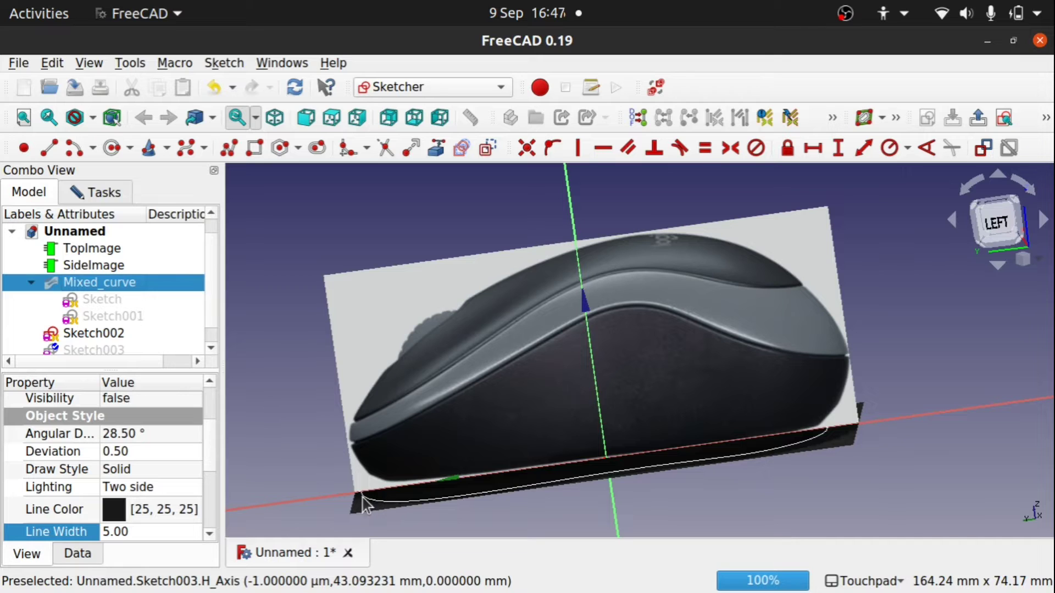
click(436, 148)
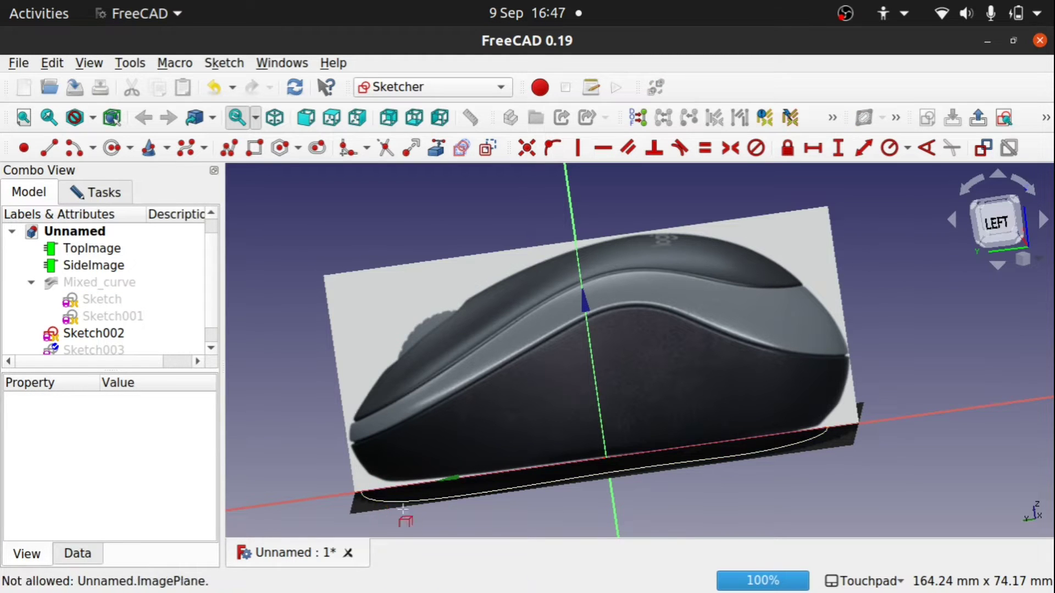
click(387, 499)
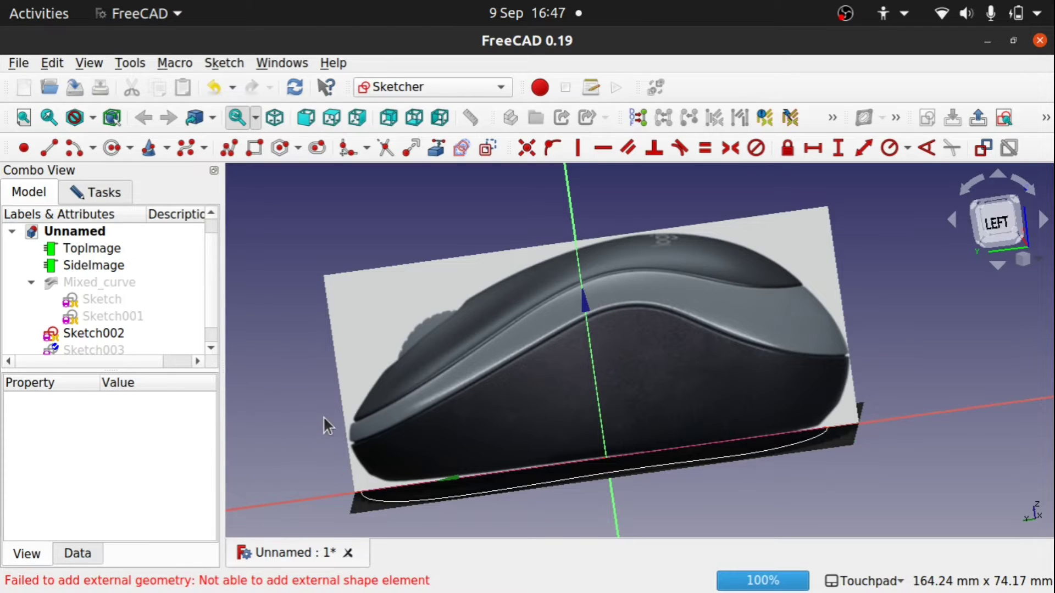
click(98, 249)
key(space)
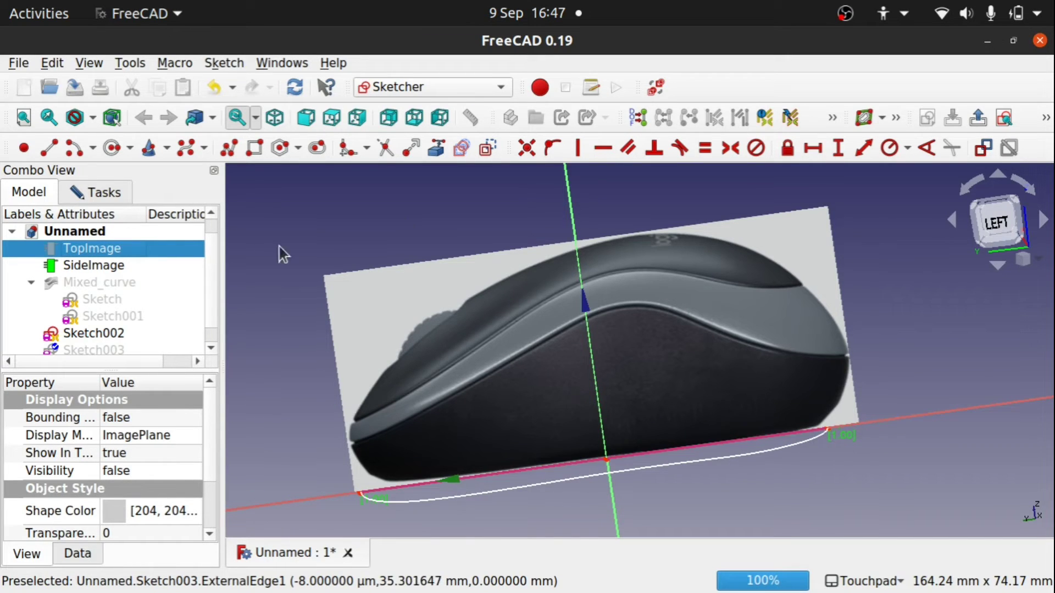
Draw vertical lines from the external edge's endpoints to the top shell's front and rear tips, about 14 mm and 29 mm high.
click(44, 147)
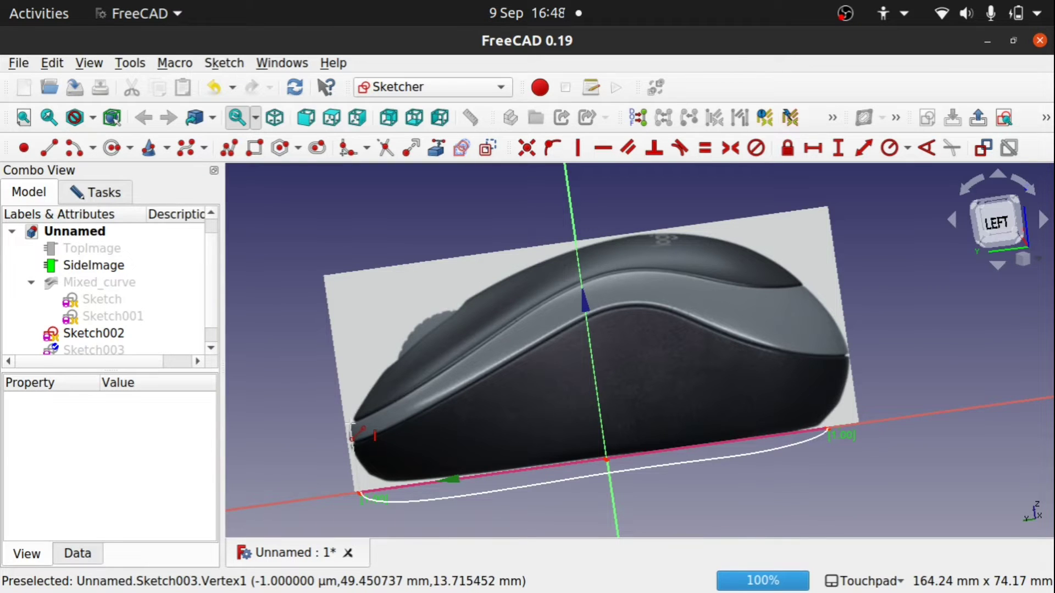
click(350, 425)
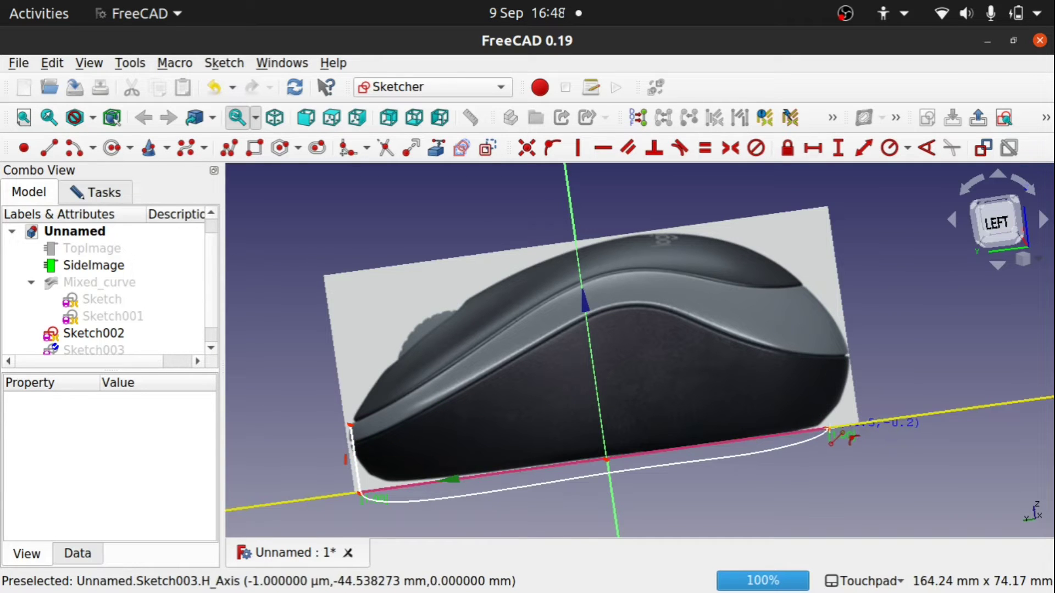
click(828, 429)
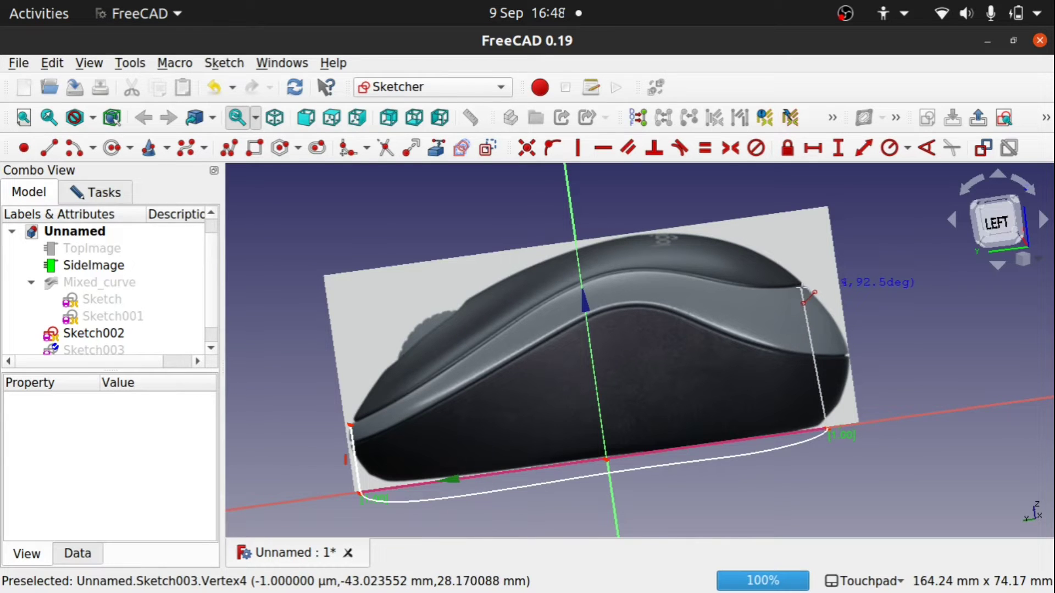
click(804, 286)
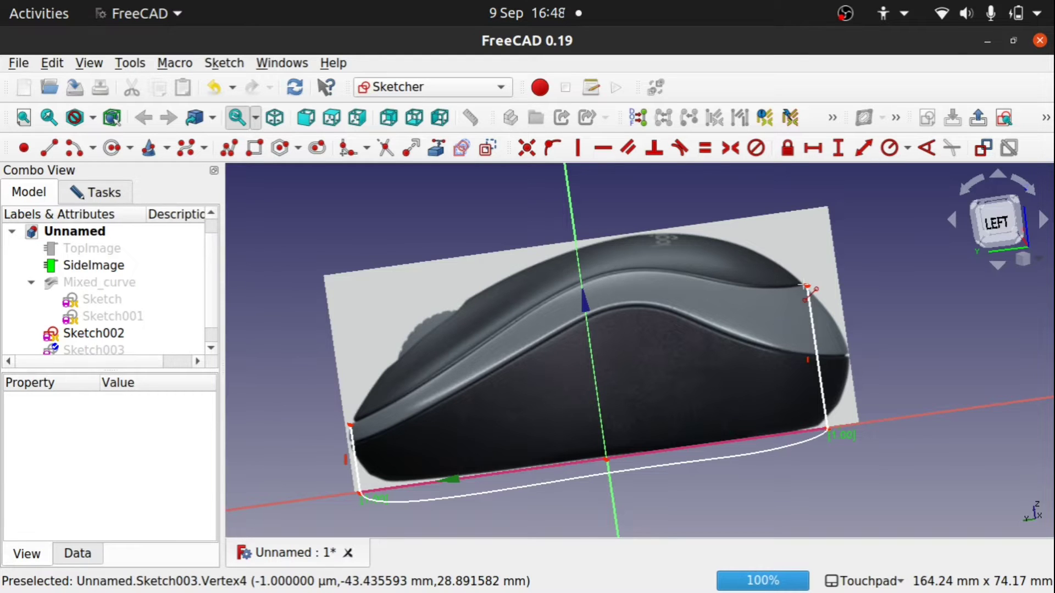
alt+drag(804, 285, 779, 335)
alt+drag(762, 363, 809, 300)
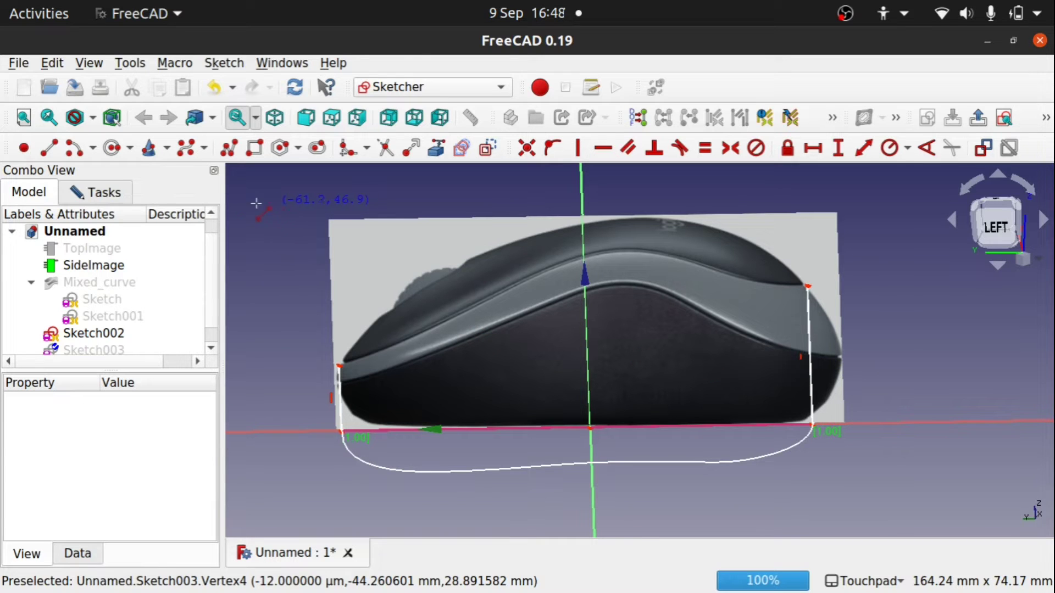
Draw an 11-point B-spline along the top shell's side edge, using both vertical lines' upper ends as control points and extending about 9 mm beyond the rear one.
click(185, 148)
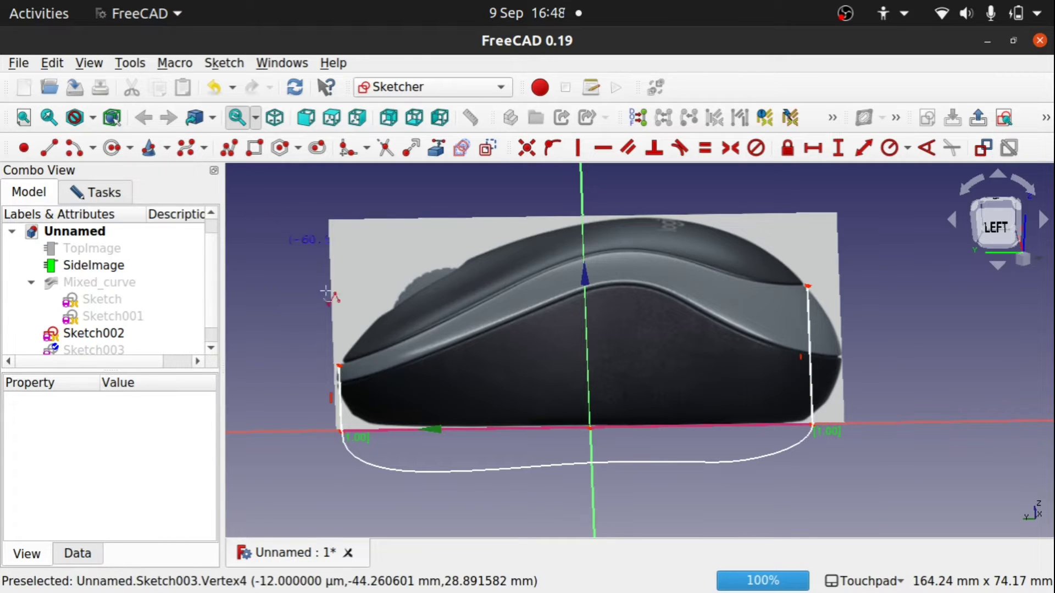
click(296, 369)
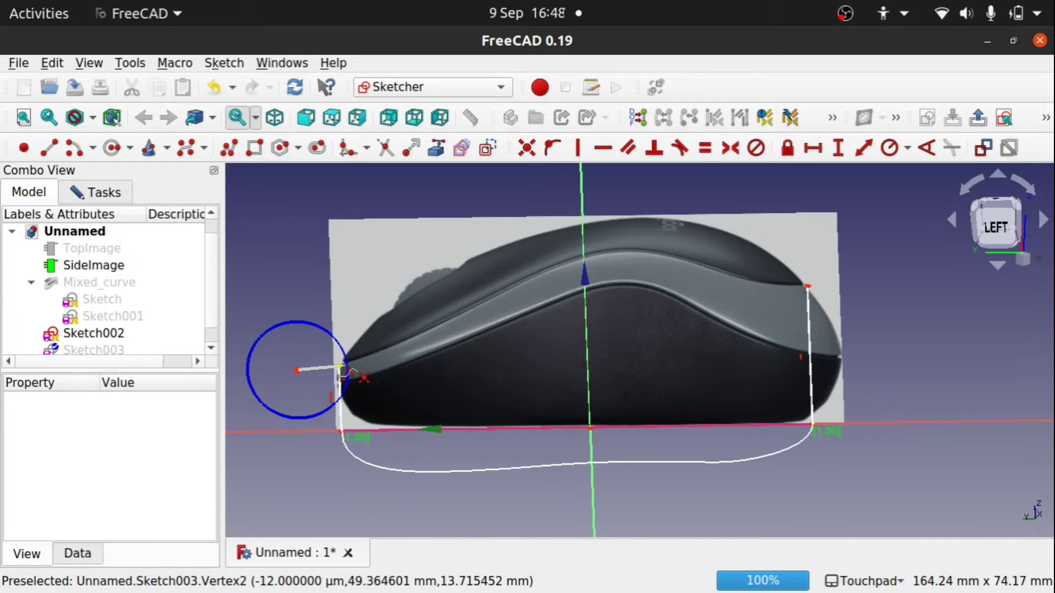
click(339, 365)
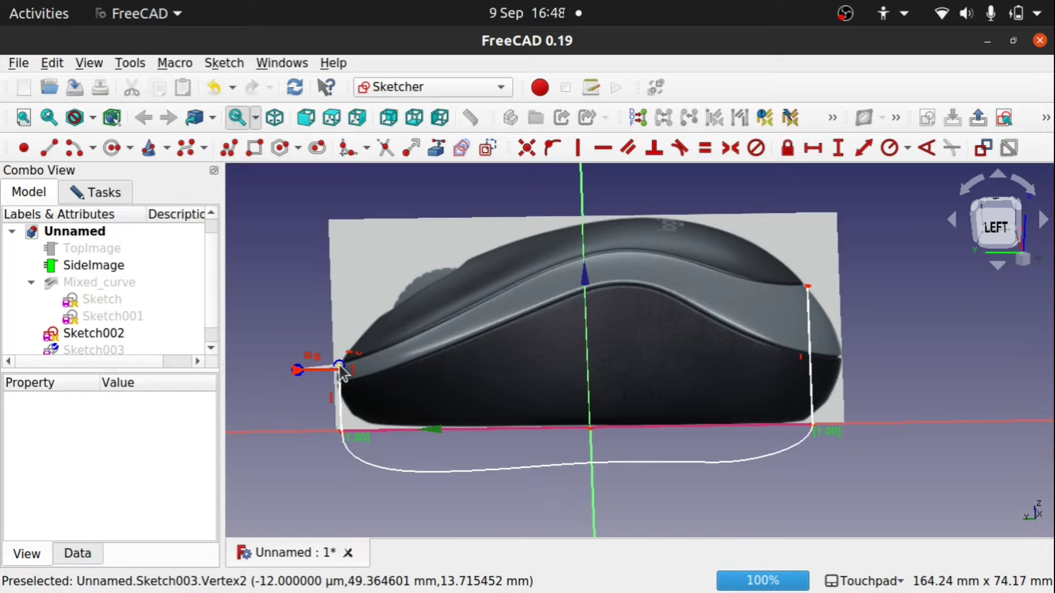
click(372, 355)
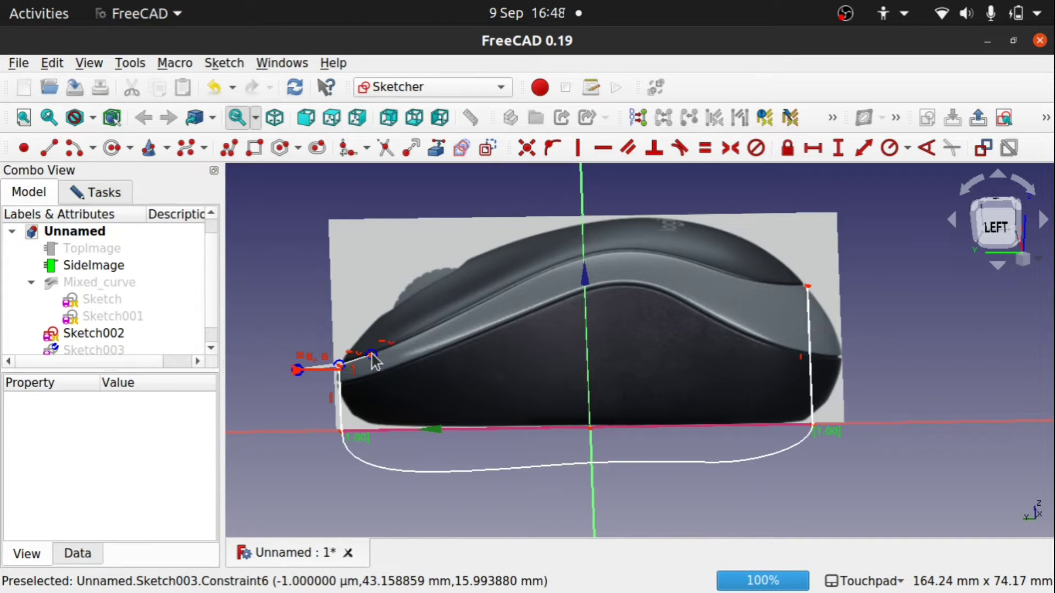
click(485, 302)
click(567, 265)
click(613, 251)
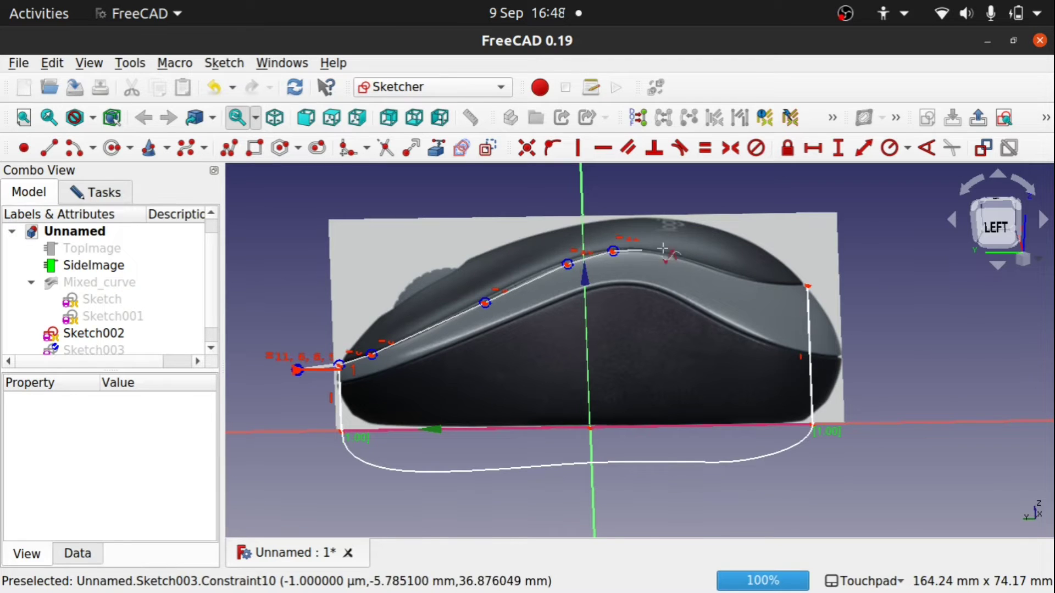
click(680, 259)
click(744, 279)
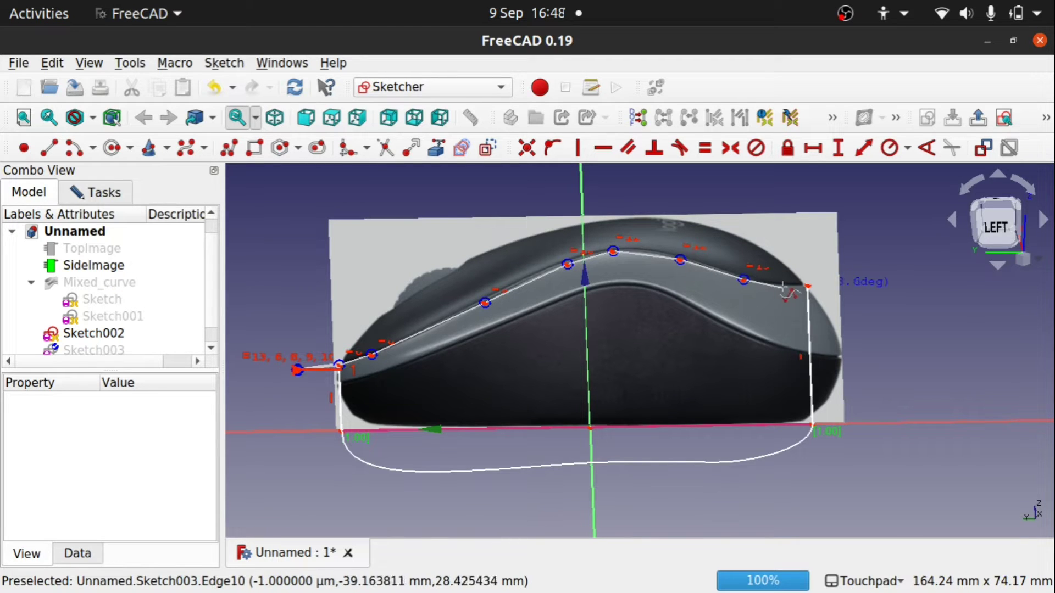
click(782, 287)
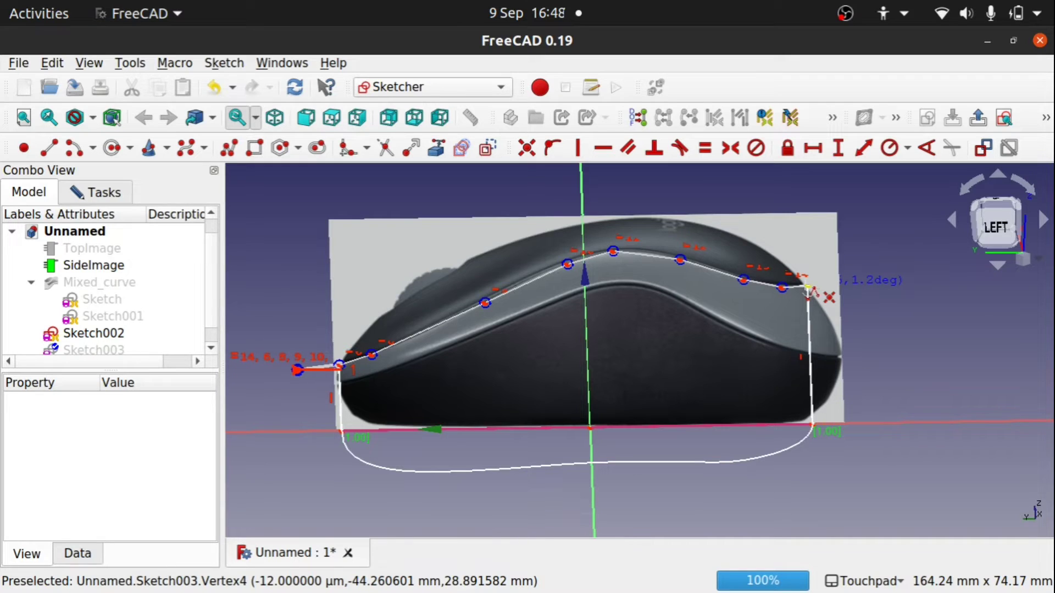
click(808, 287)
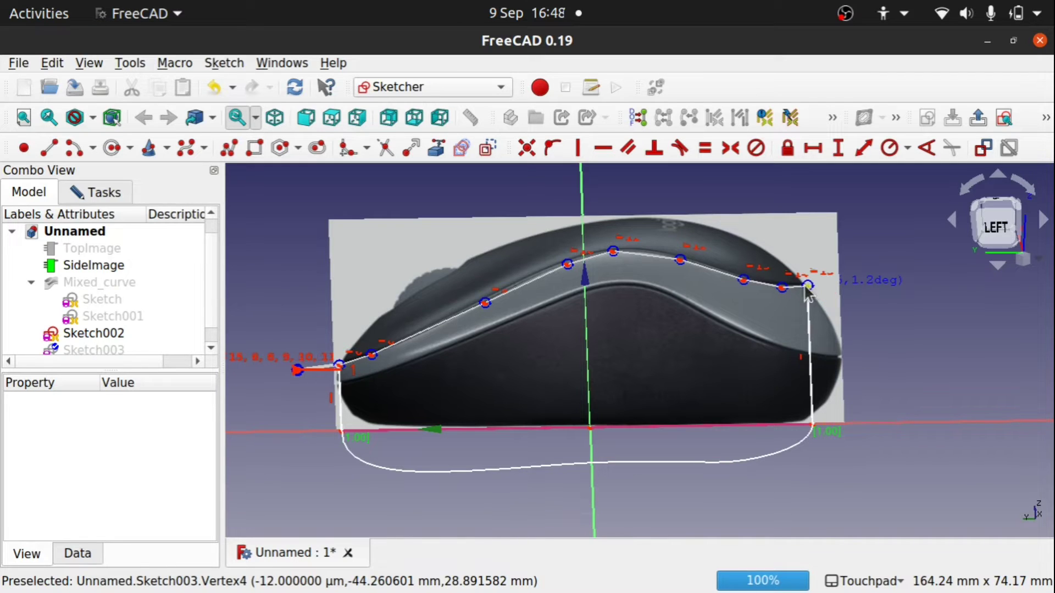
click(852, 282)
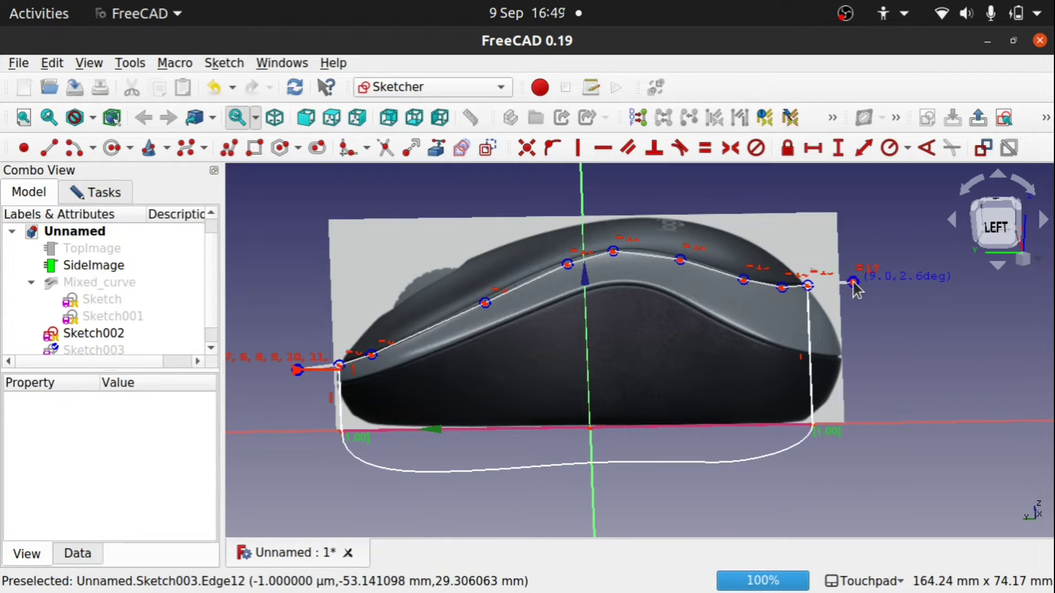
right_click(910, 301)
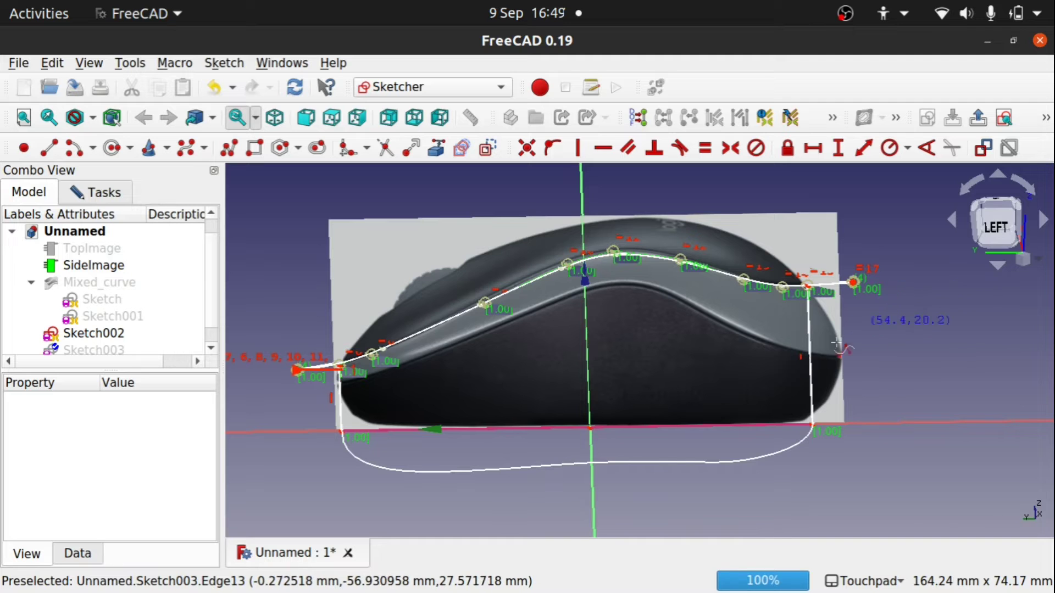
right_click(726, 387)
Fit the B-spline to the shell edge by raising its crest control point slightly and shifting the neighbouring one towards the mouse's front.
scroll(635, 266, up, 5)
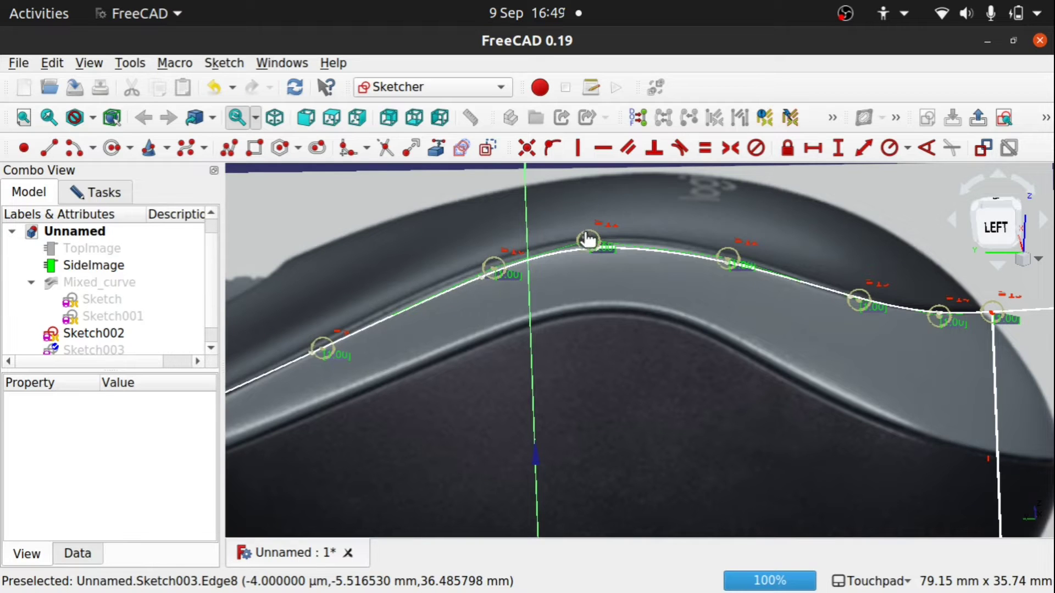
drag(589, 238, 593, 234)
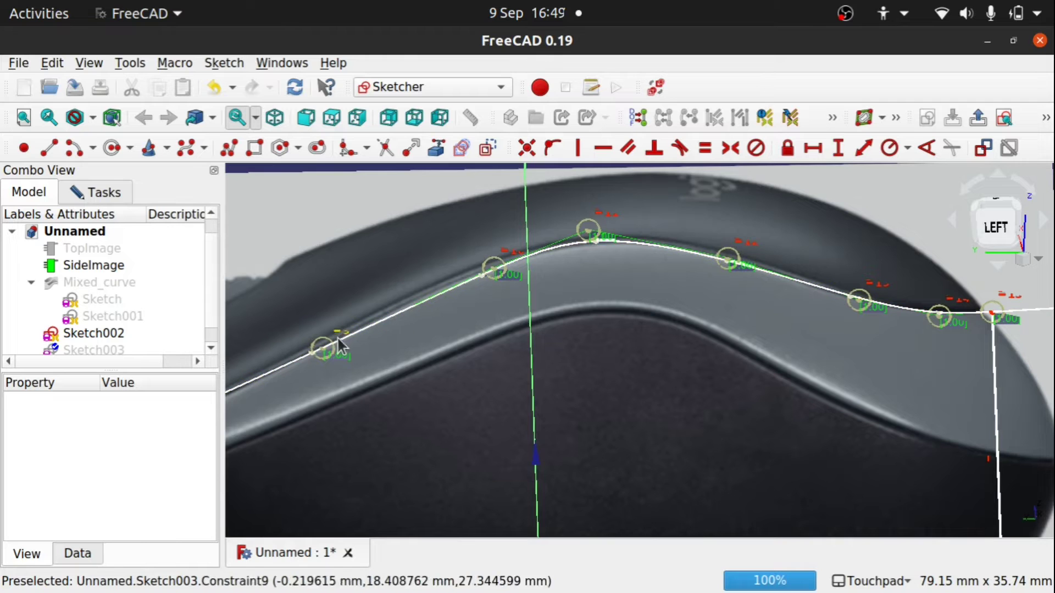
drag(494, 268, 476, 267)
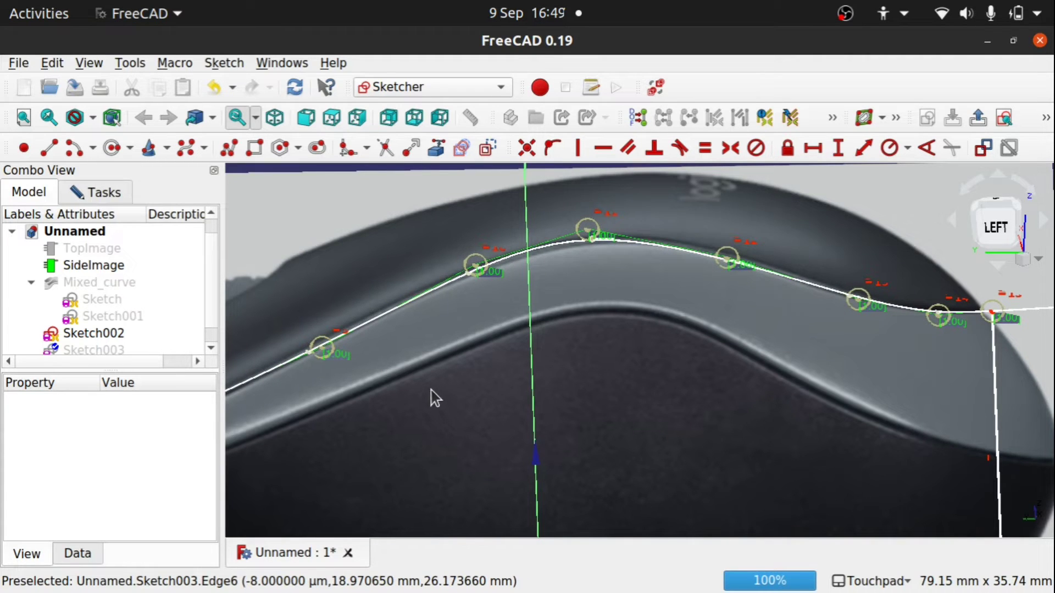
mouse_move(432, 387)
shift+middle_down()
mouse_move(793, 321)
mouse_move(591, 379)
mouse_move(506, 358)
mouse_move(473, 364)
shift+middle_up()
scroll(477, 372, down, 5)
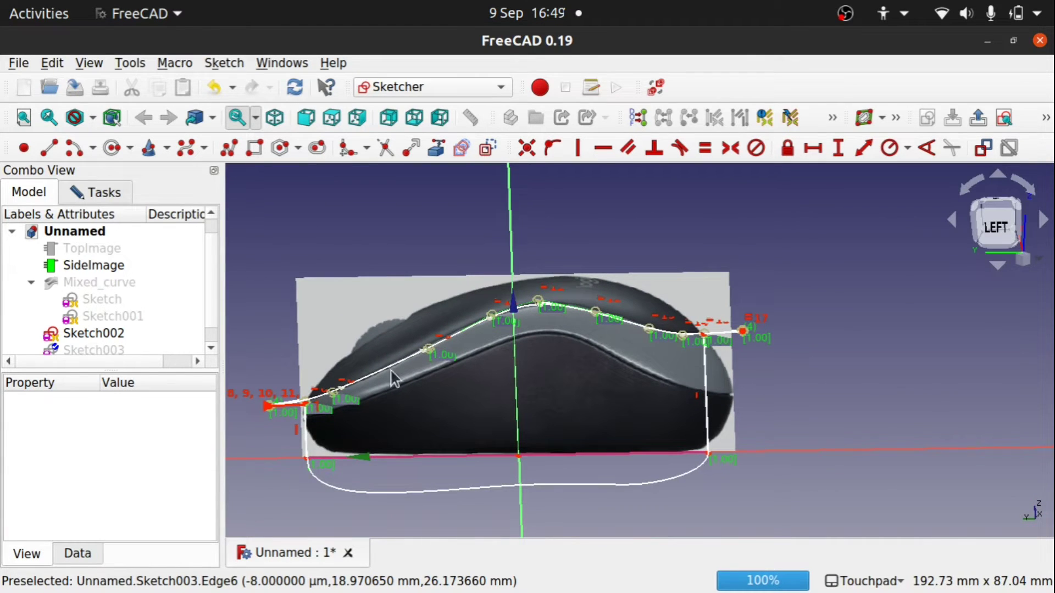
Close the side sketch and hide the side image.
click(99, 192)
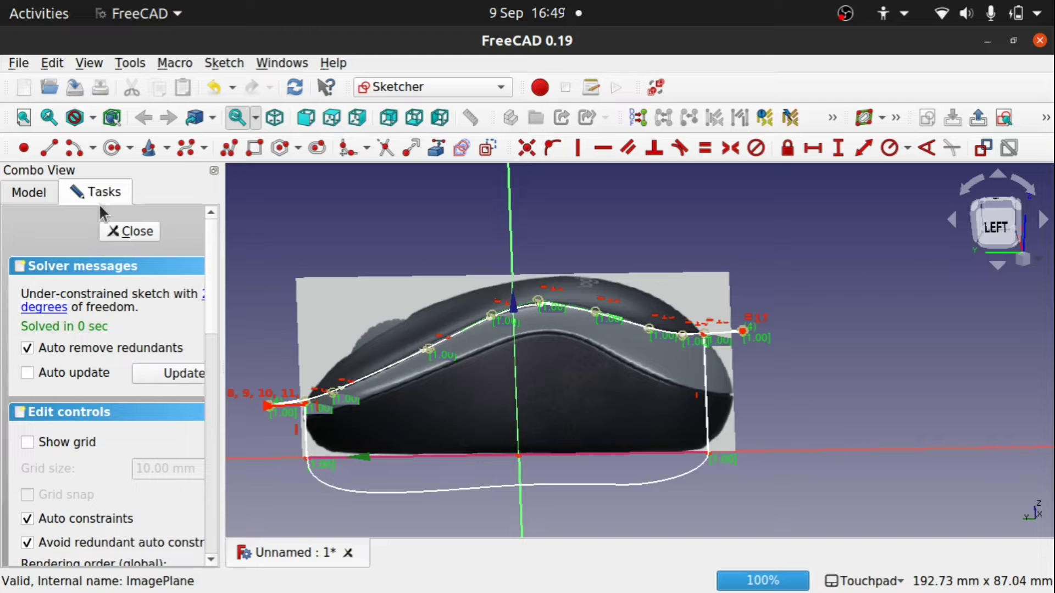
click(140, 232)
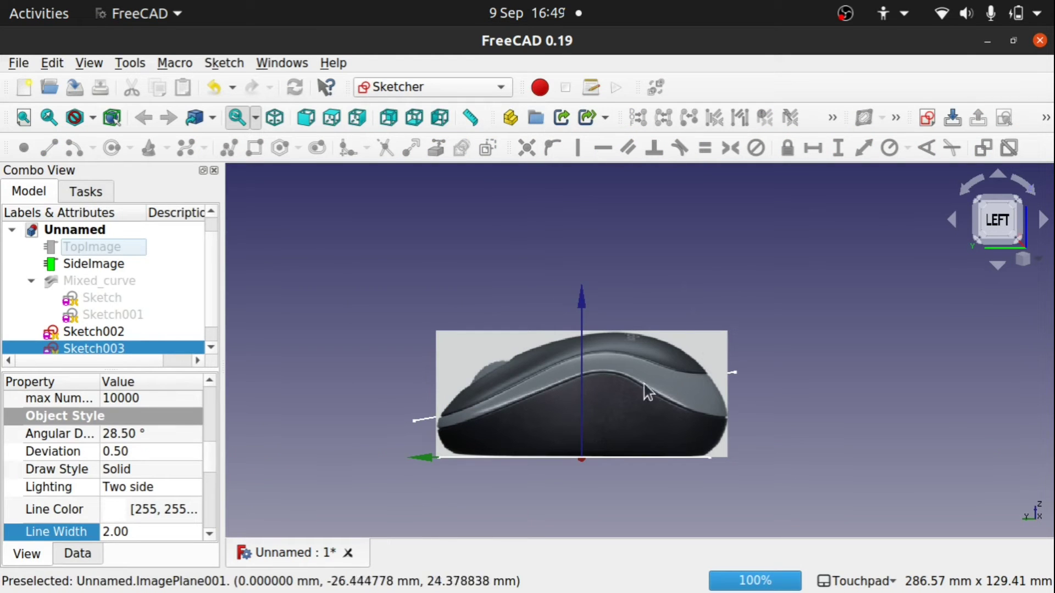
click(661, 393)
key(space)
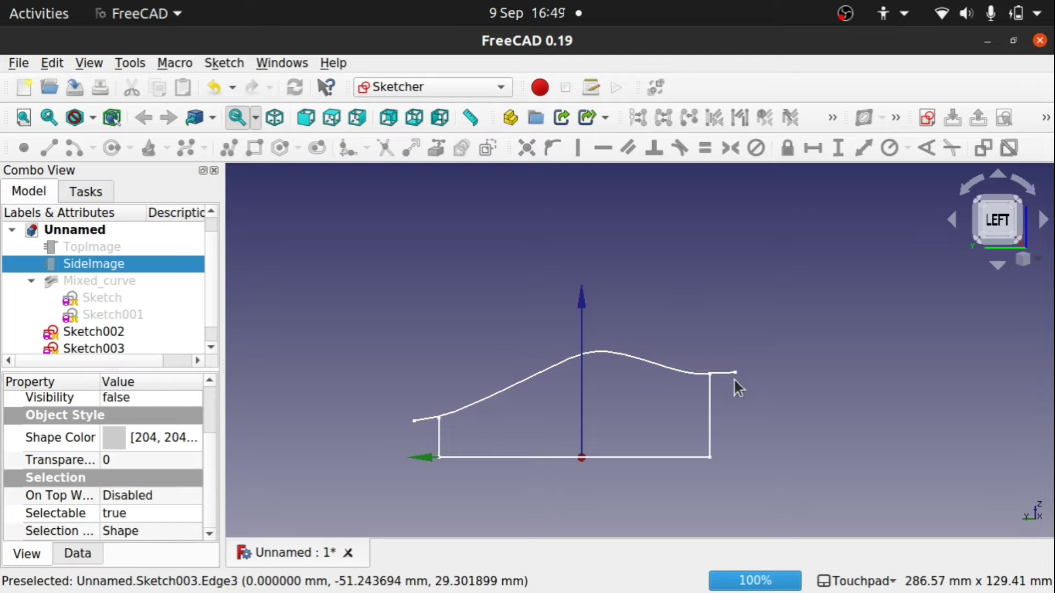
Select the new side sketch by its front vertical line.
click(97, 339)
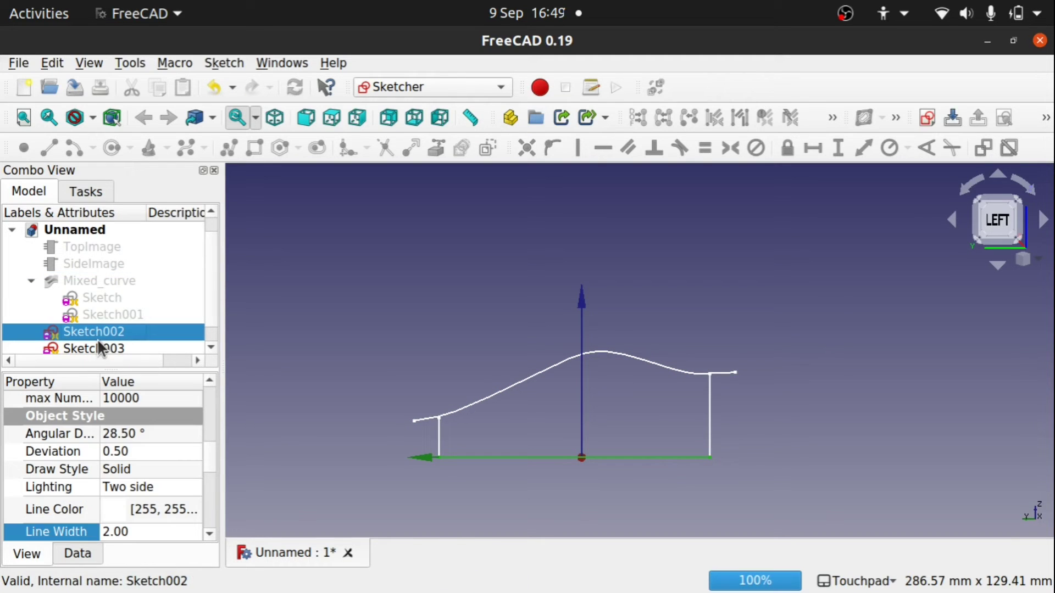
click(439, 430)
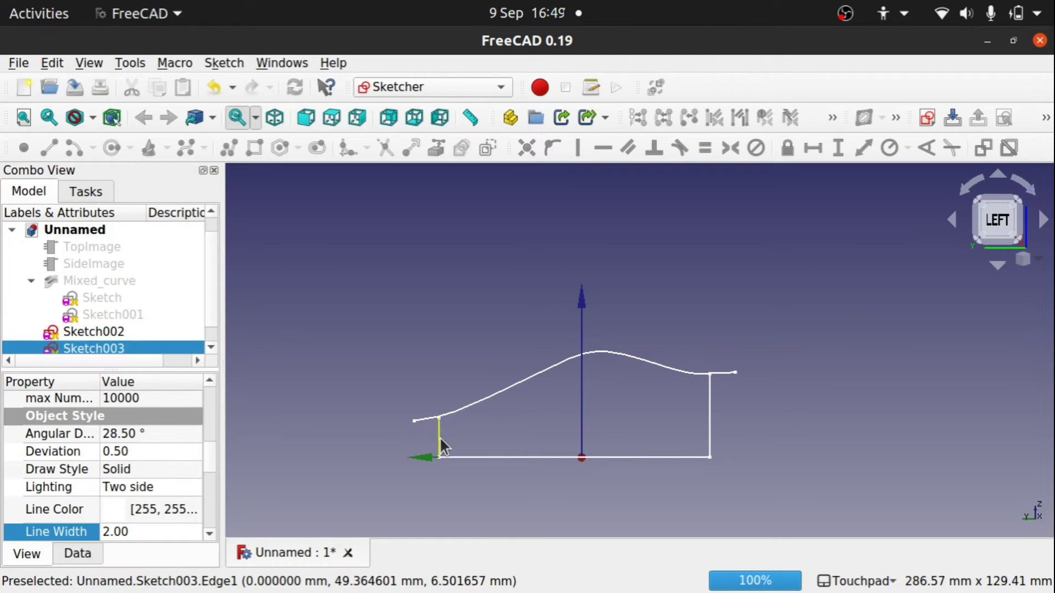
Convert the two vertical end lines in Sketch003 to construction geometry and finish editing the sketch.
double_click(139, 347)
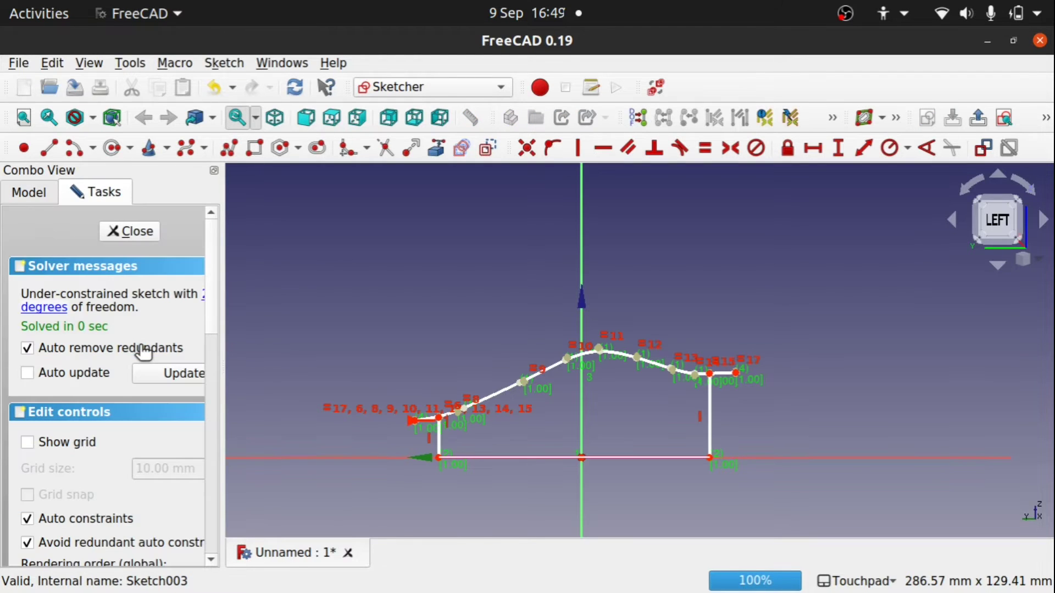
click(439, 440)
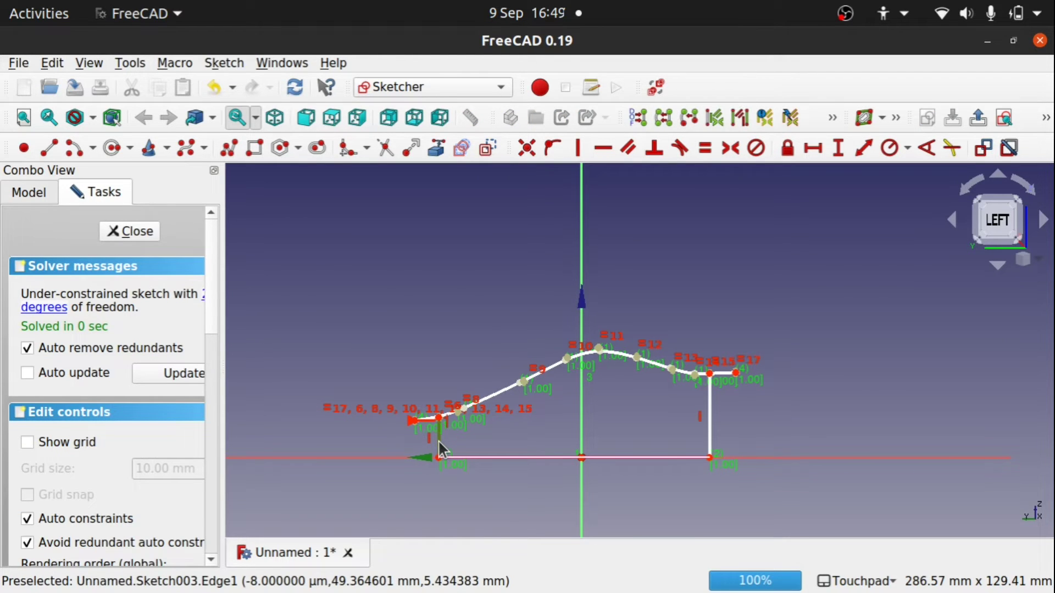
click(711, 428)
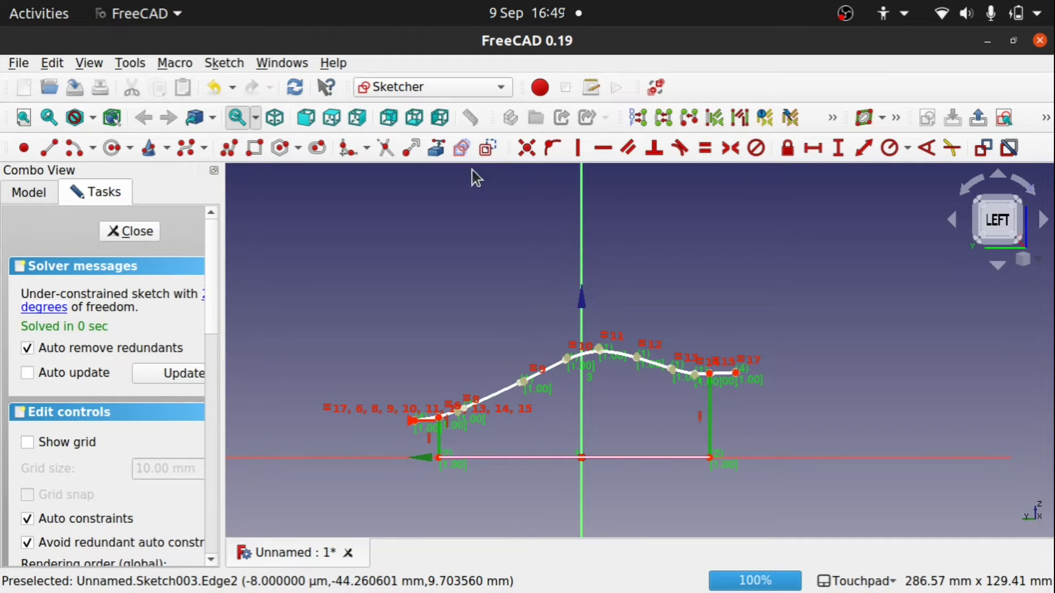
click(488, 146)
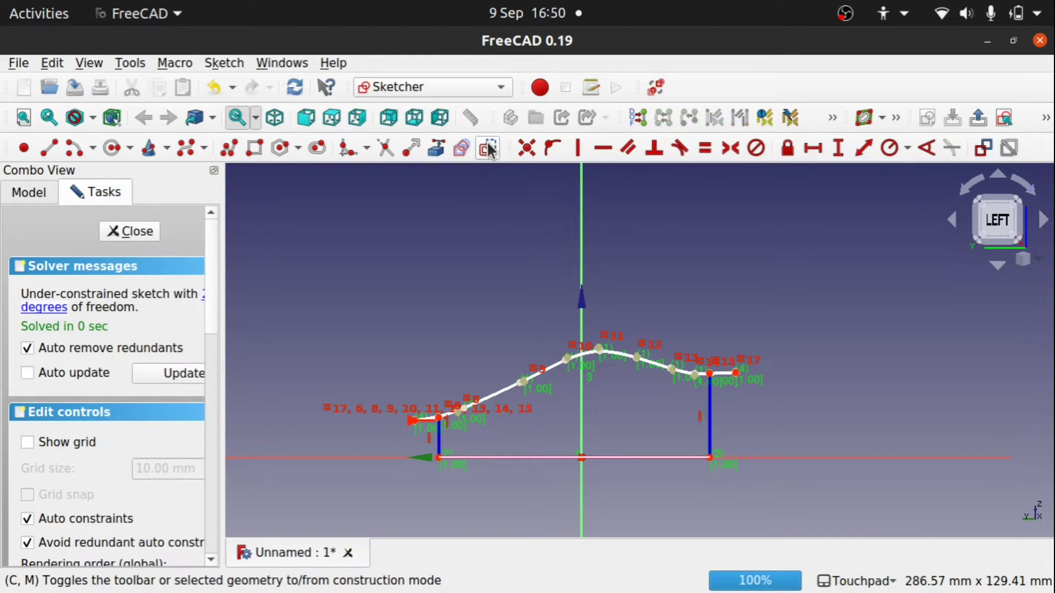
click(140, 230)
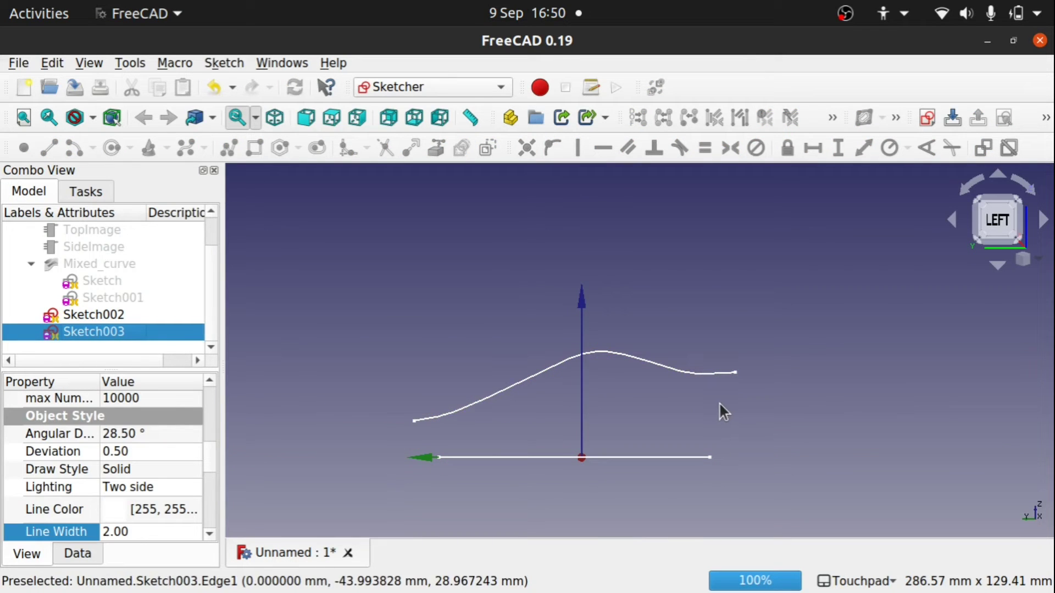
Show Sketch and Sketch001 temporarily to compare them with the two newer sketches, hide them again and collapse Mixed_curve.
middle_drag(723, 367, 503, 483)
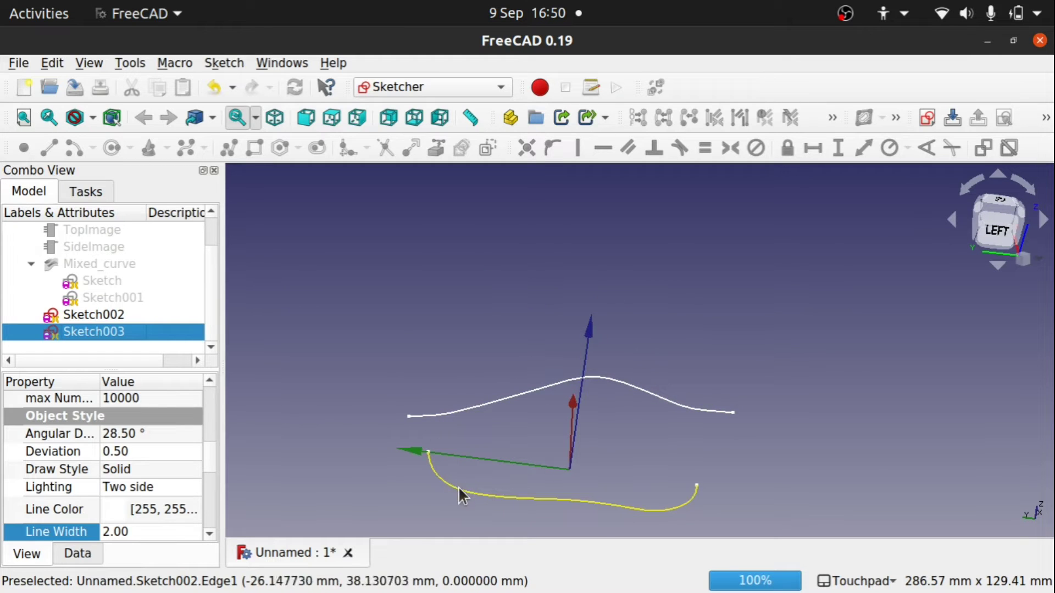
click(107, 282)
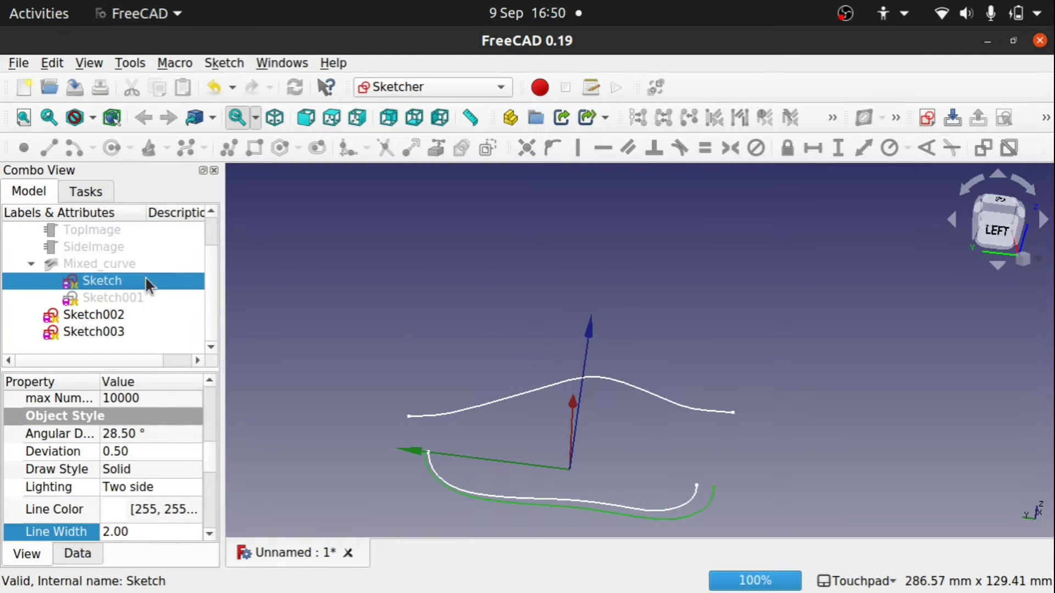
click(134, 300)
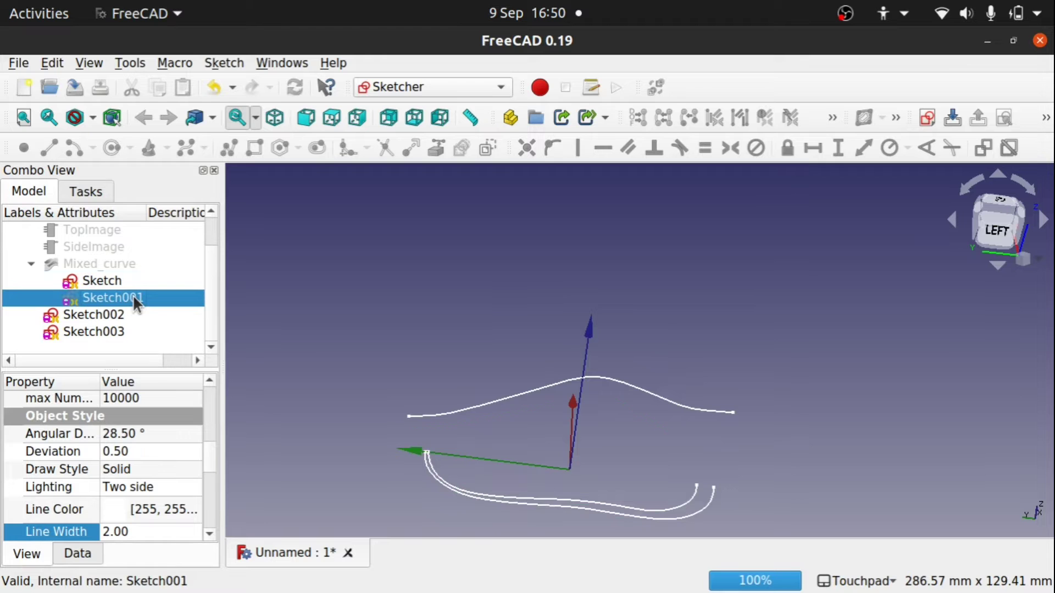
click(351, 439)
mouse_move(641, 447)
shift+mouse_down()
mouse_move(601, 507)
mouse_move(630, 441)
shift+mouse_up()
click(72, 297)
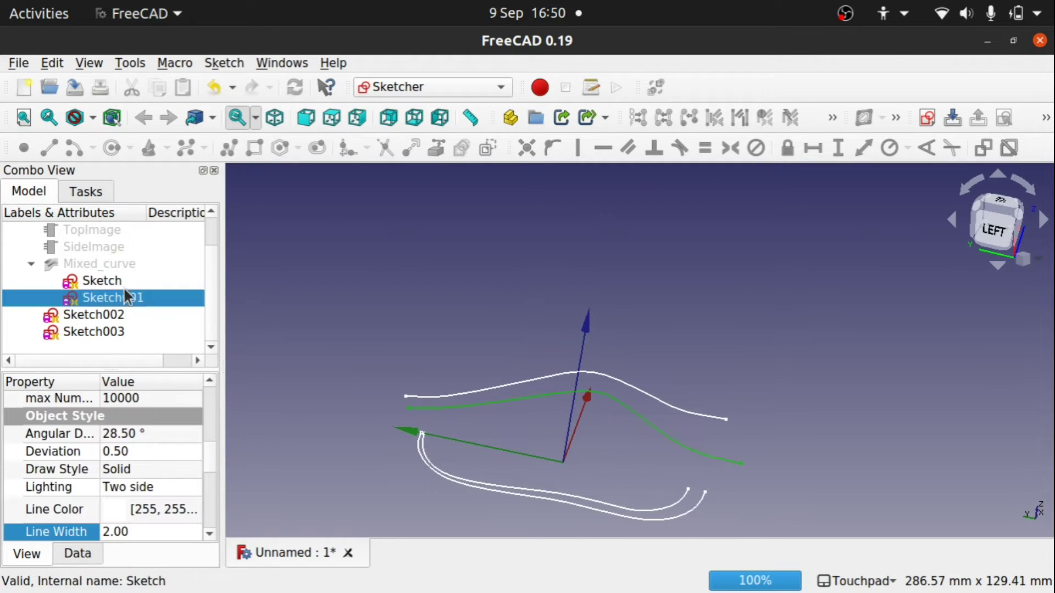
click(94, 280)
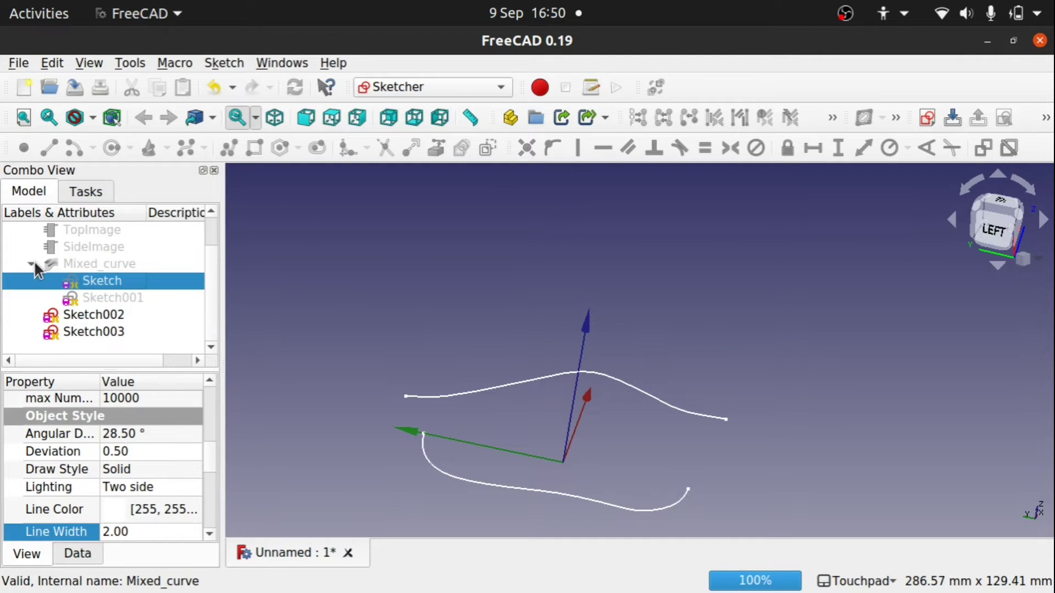
click(32, 263)
click(86, 294)
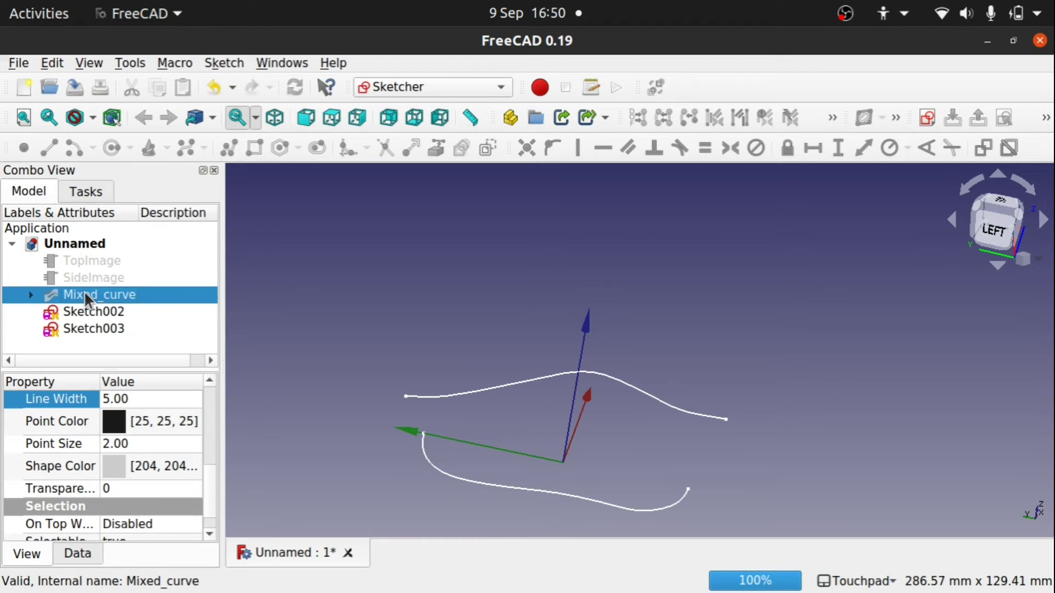
Switch to the Curves workbench and create a mixed curve from Sketch002 and Sketch003.
click(101, 311)
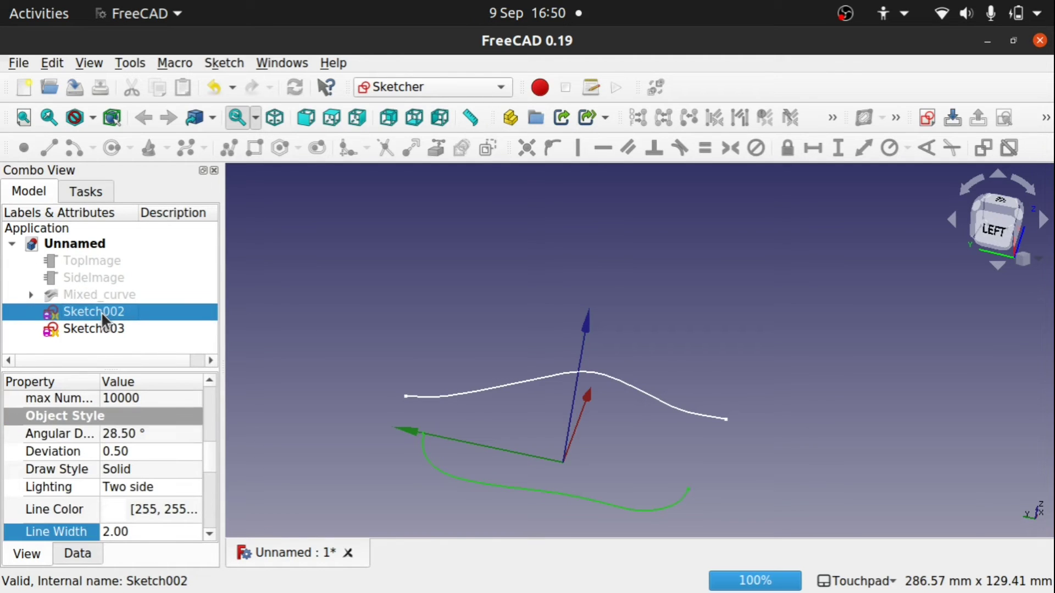
ctrl+click(101, 328)
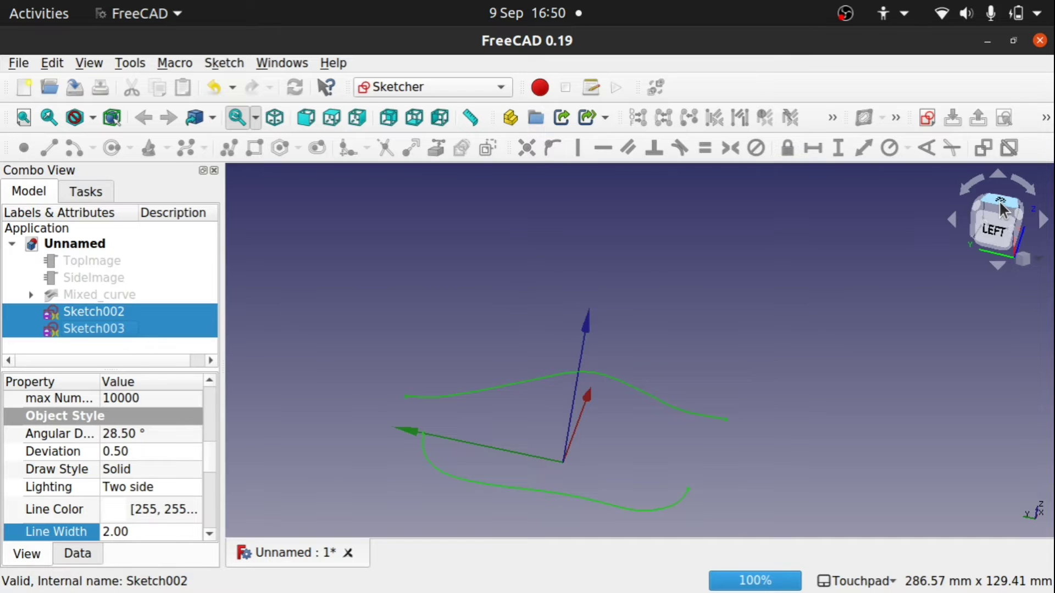
mouse_move(1003, 211)
mouse_down()
mouse_move(958, 263)
mouse_move(1016, 241)
mouse_move(1000, 222)
mouse_up()
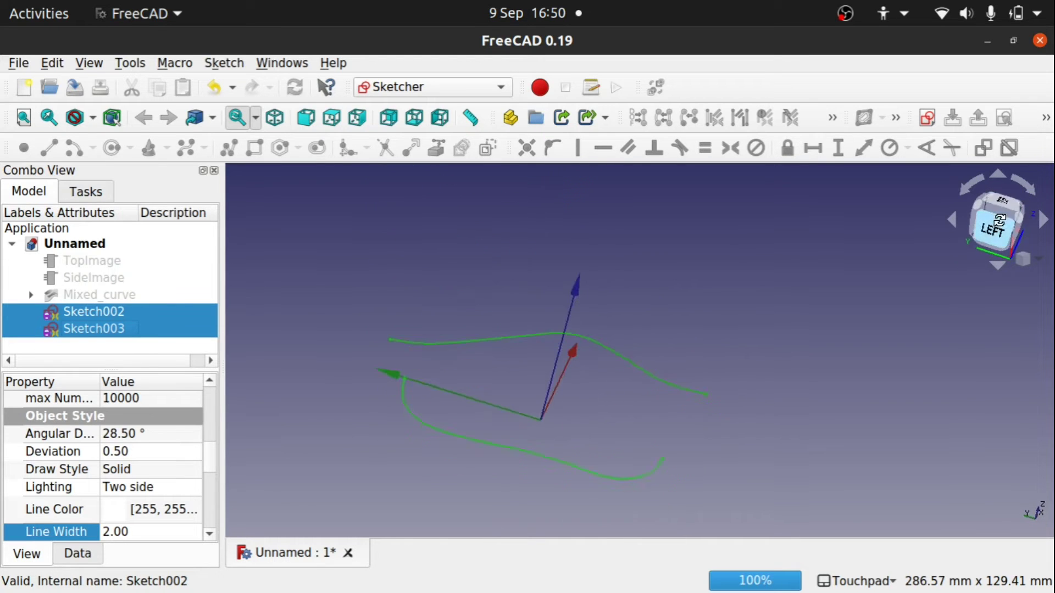
click(994, 225)
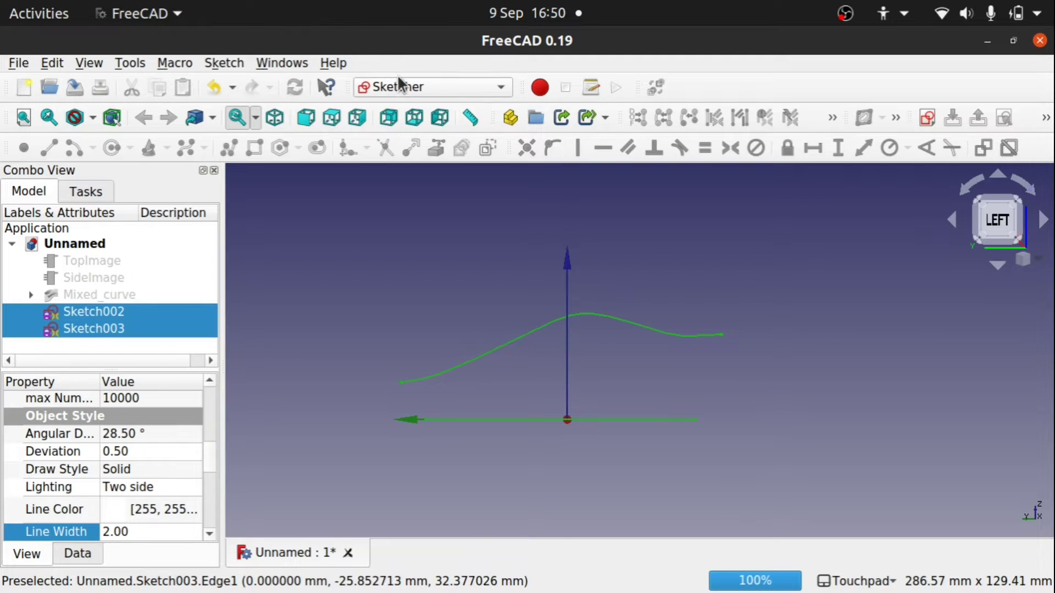
click(409, 89)
click(409, 106)
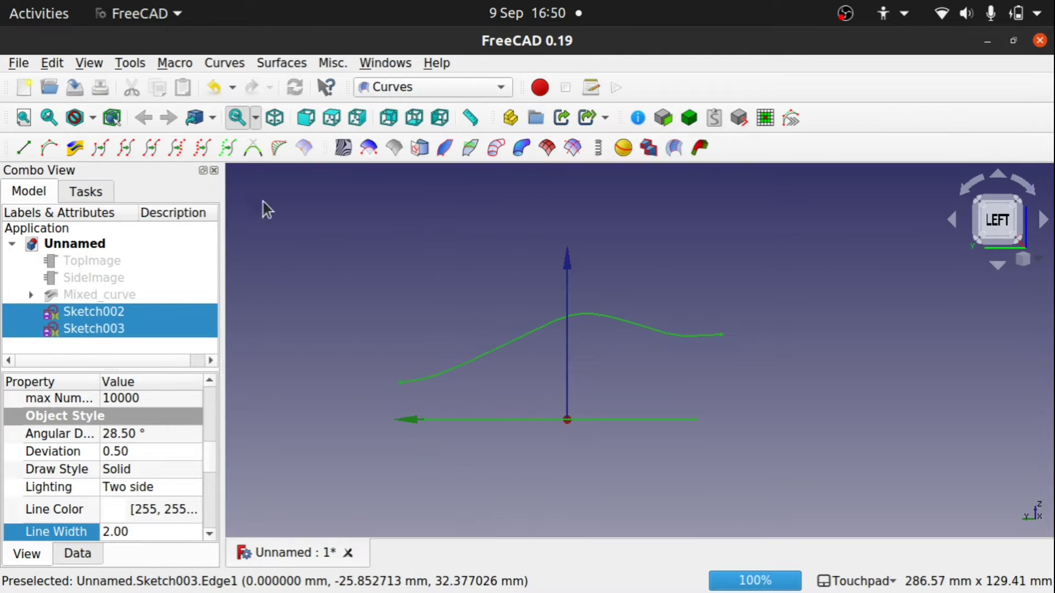
click(270, 306)
click(116, 315)
ctrl+click(99, 328)
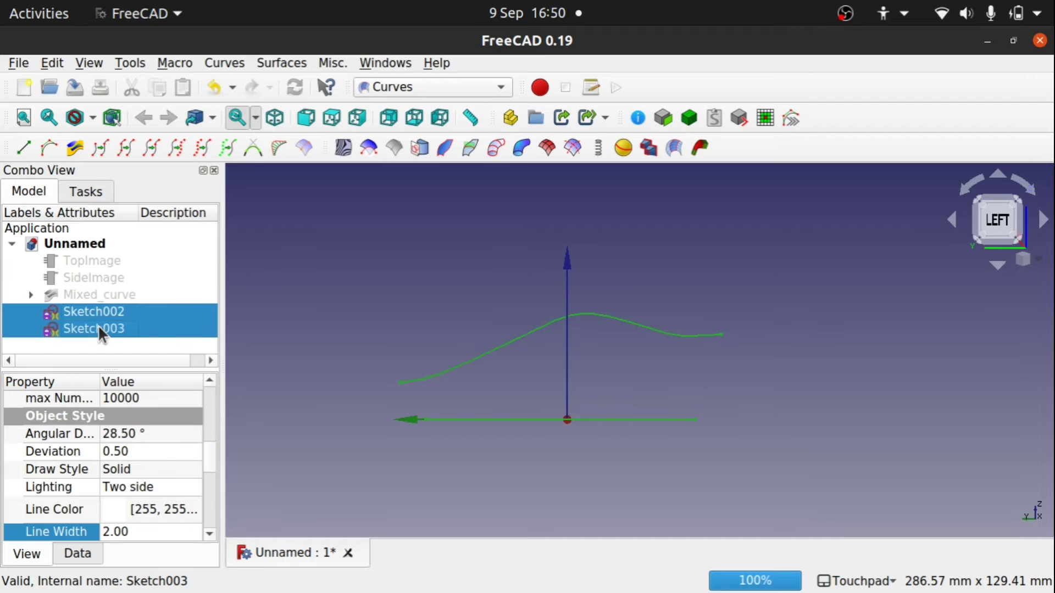
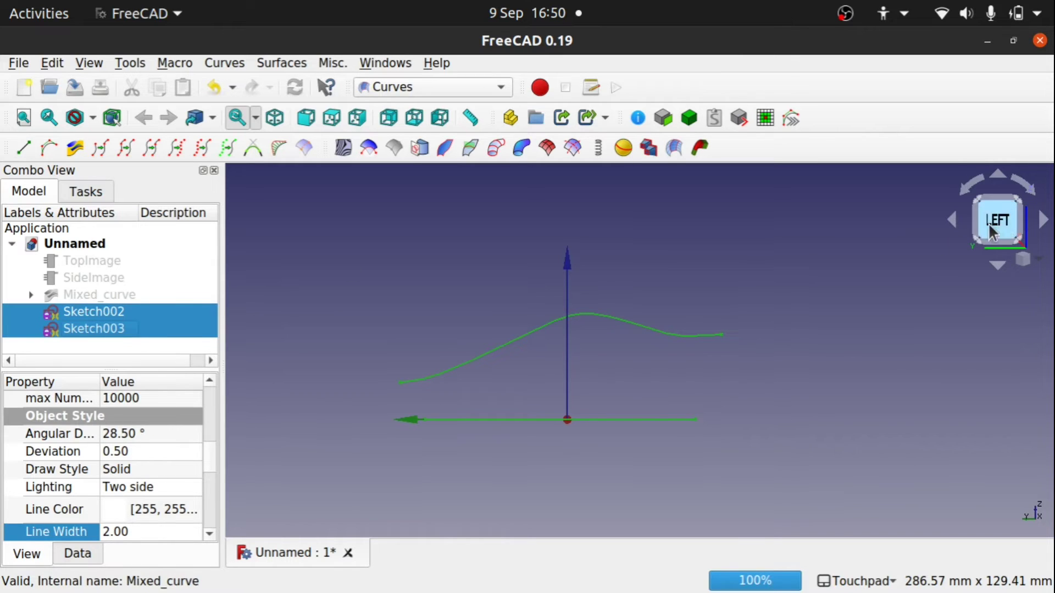
click(75, 148)
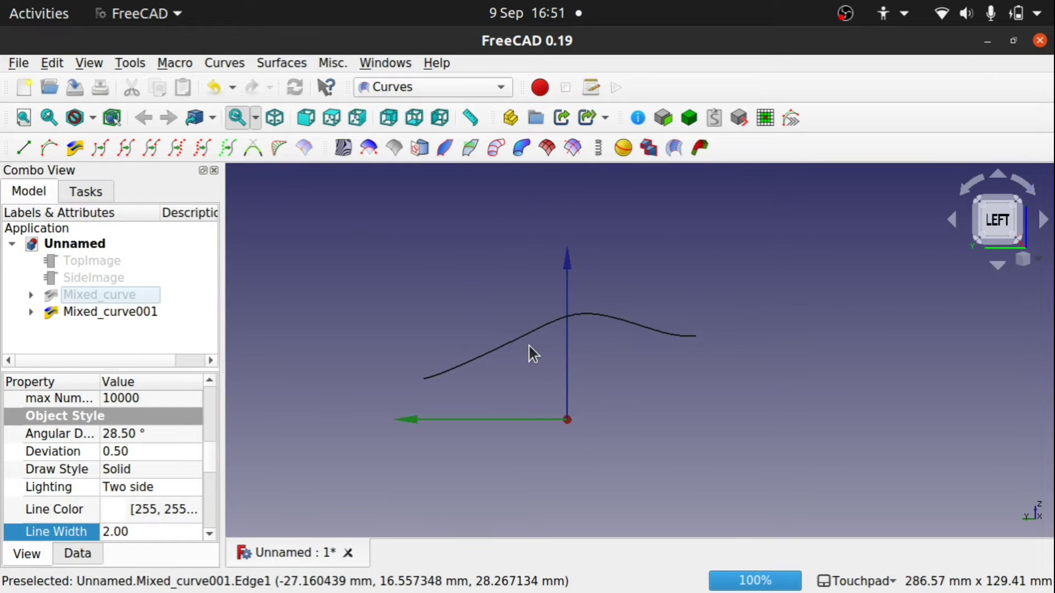
Make Sketch002 and Sketch003 visible under Mixed_curve001 and compare the new curve with them from several angles.
click(31, 312)
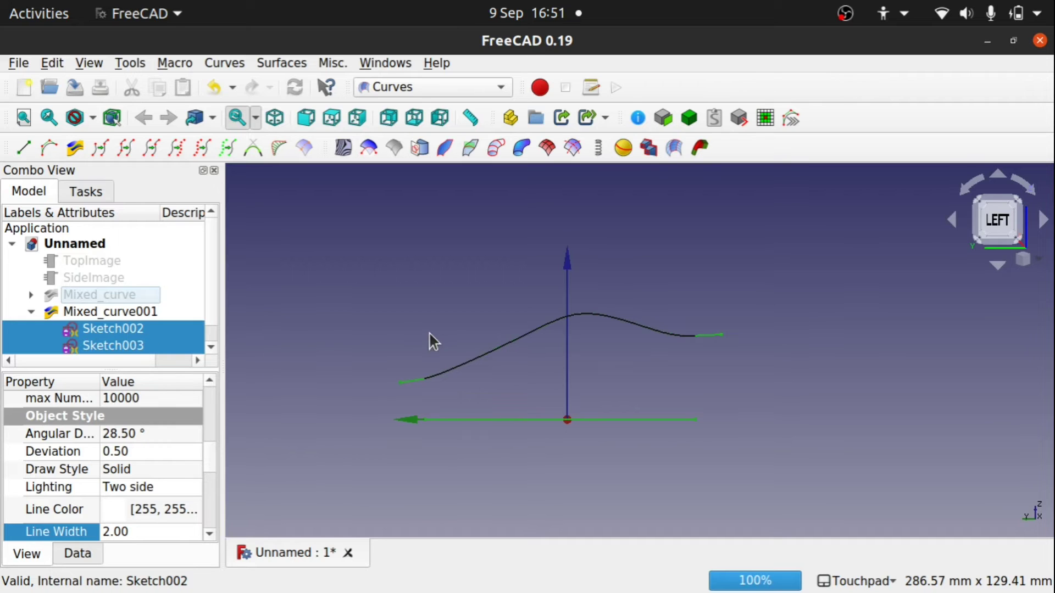
shift+drag(611, 298, 573, 368)
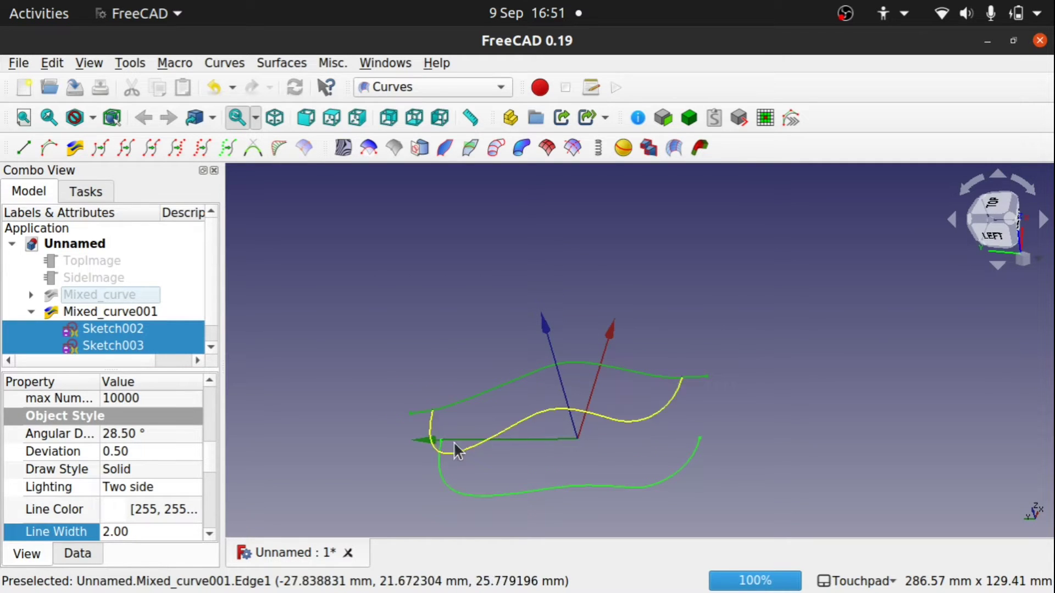
mouse_move(579, 412)
shift+mouse_down()
mouse_move(652, 308)
mouse_move(680, 245)
mouse_move(657, 361)
mouse_move(617, 440)
mouse_move(549, 414)
mouse_move(608, 358)
mouse_move(631, 365)
shift+mouse_up()
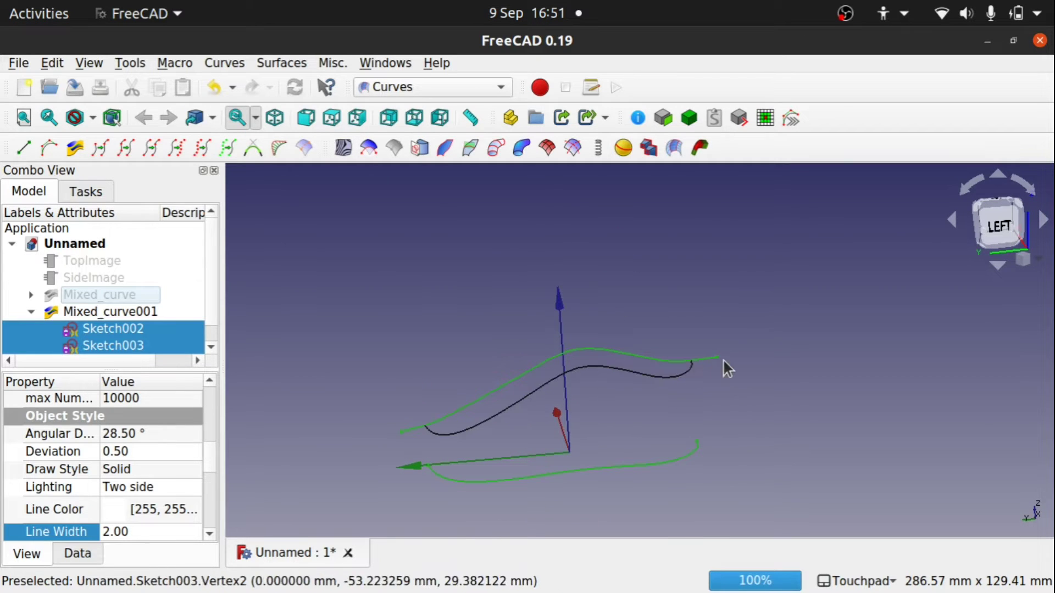
shift+drag(723, 359, 618, 374)
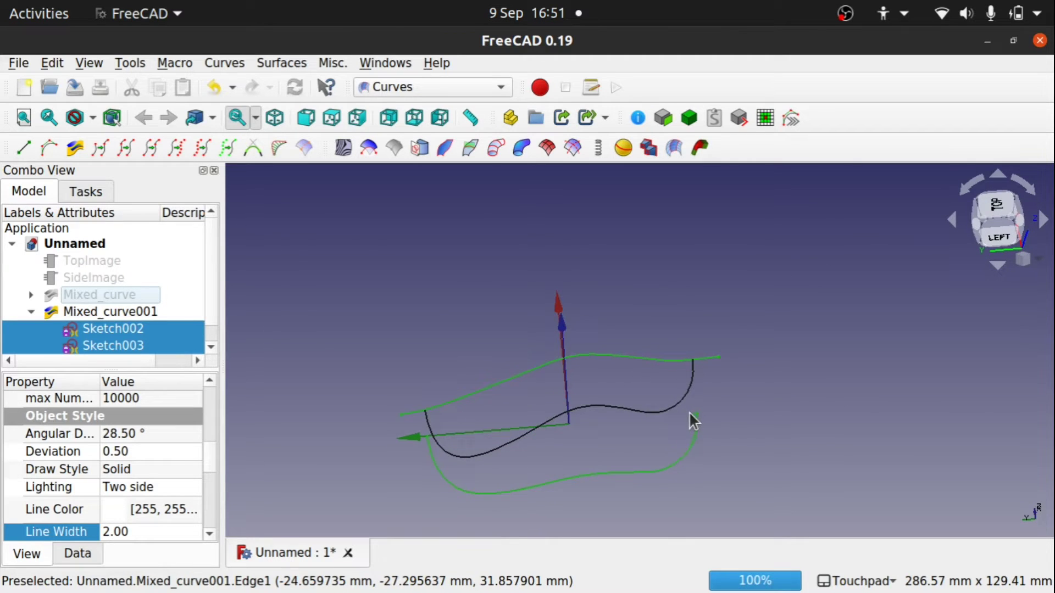
shift+drag(690, 413, 677, 447)
alt+drag(679, 358, 665, 284)
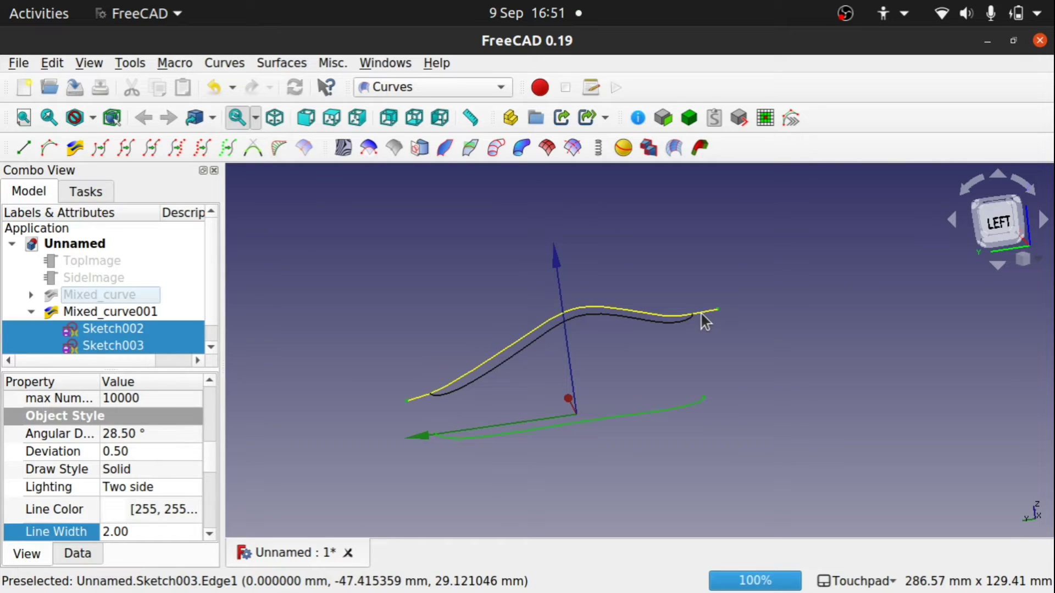
alt+drag(466, 396, 527, 375)
Toggle the visibility of Mixed_curve001 off and on, collapse it, and show Mixed_curve as well.
click(136, 307)
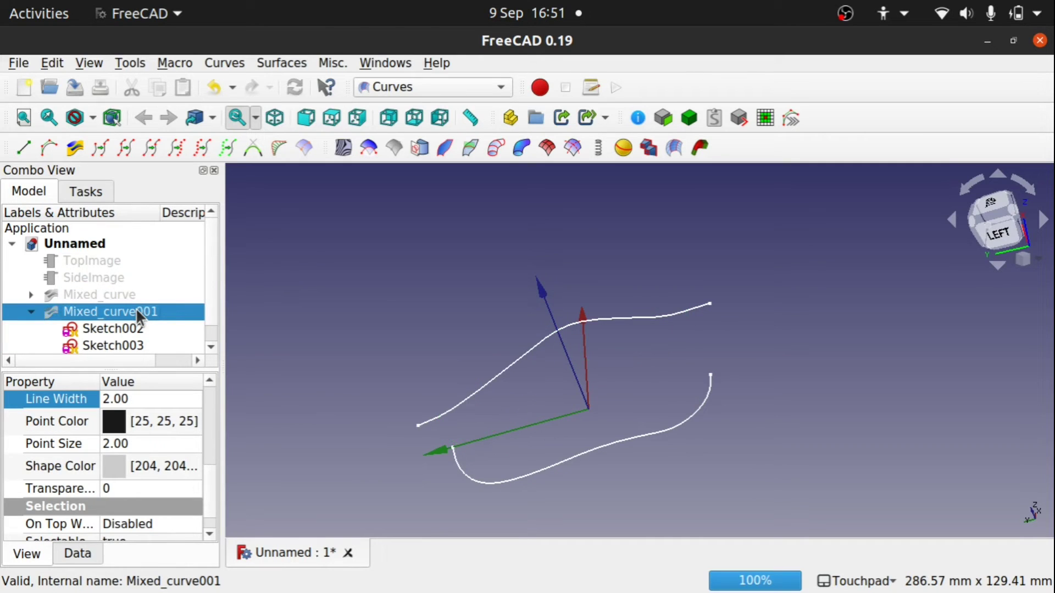
key(space)
click(31, 311)
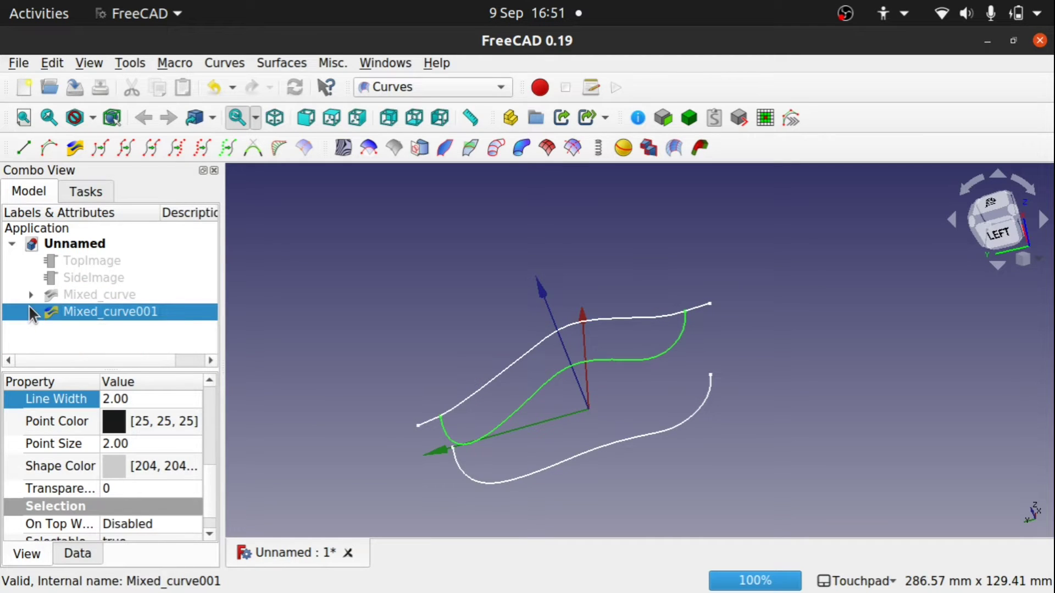
click(96, 292)
key(space)
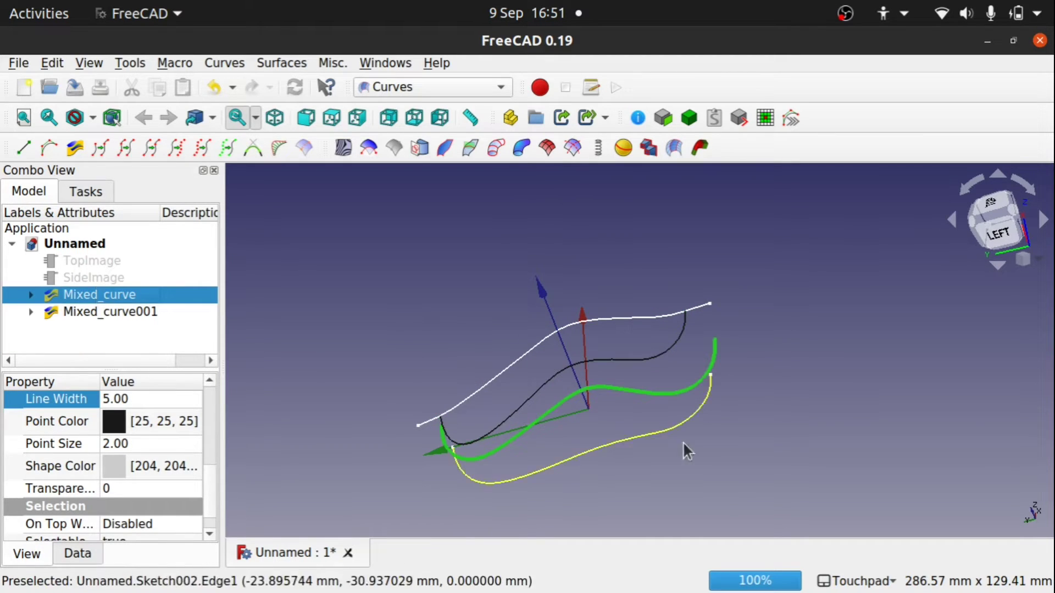
Set the line width of Mixed_curve to 2.00.
mouse_move(658, 447)
alt+mouse_down()
mouse_move(633, 407)
mouse_move(645, 448)
mouse_move(647, 433)
alt+mouse_up()
click(671, 388)
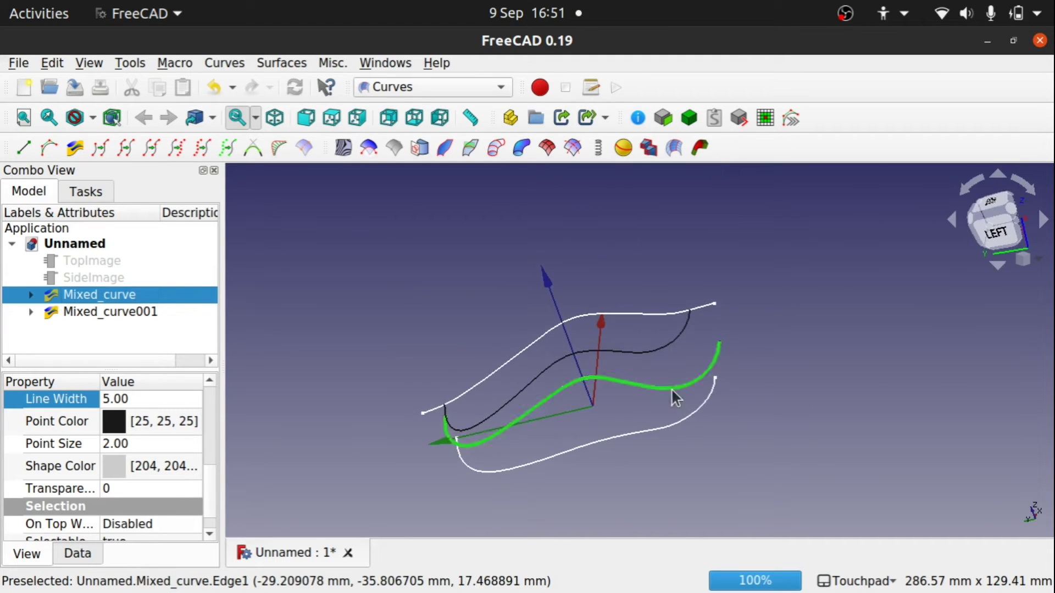
drag(210, 491, 208, 446)
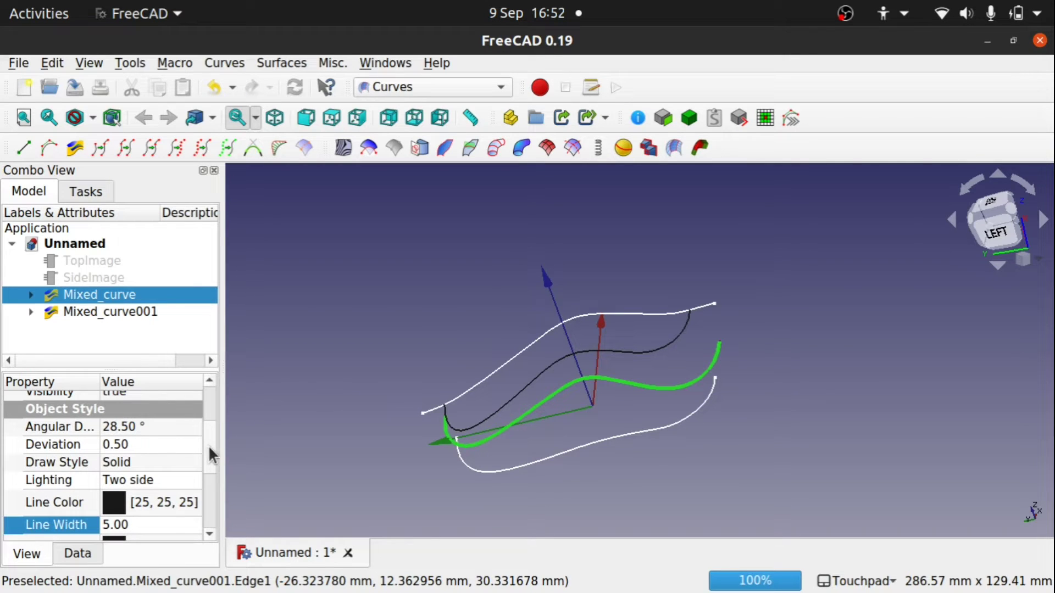
click(77, 553)
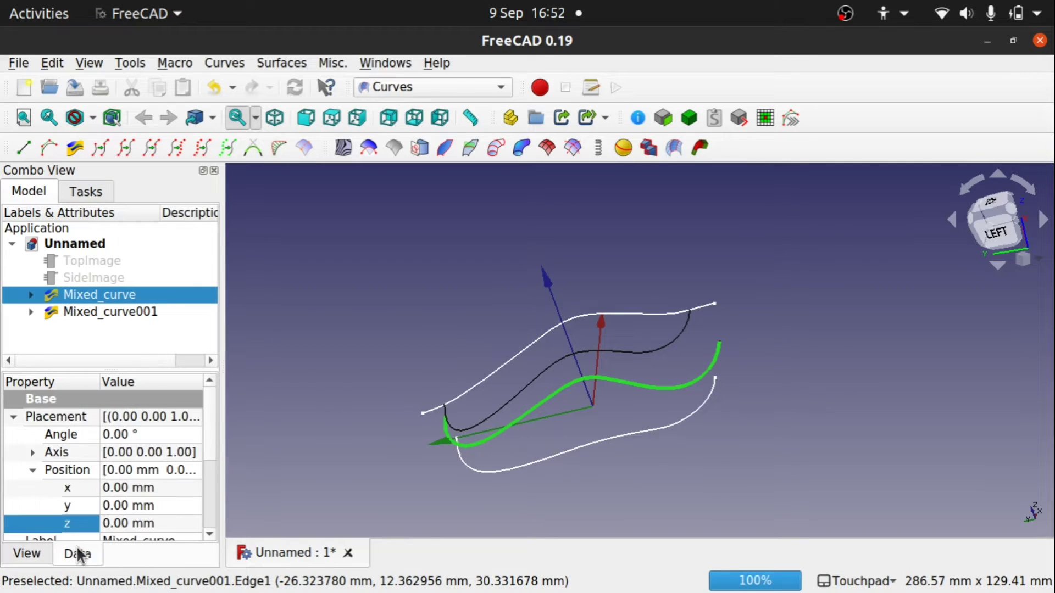
click(49, 552)
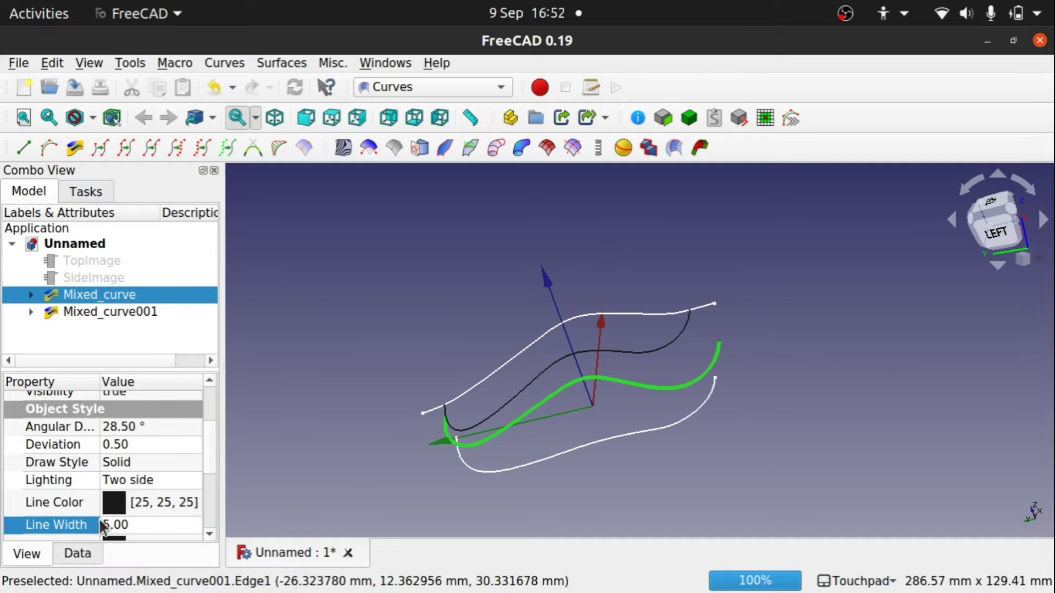
click(149, 522)
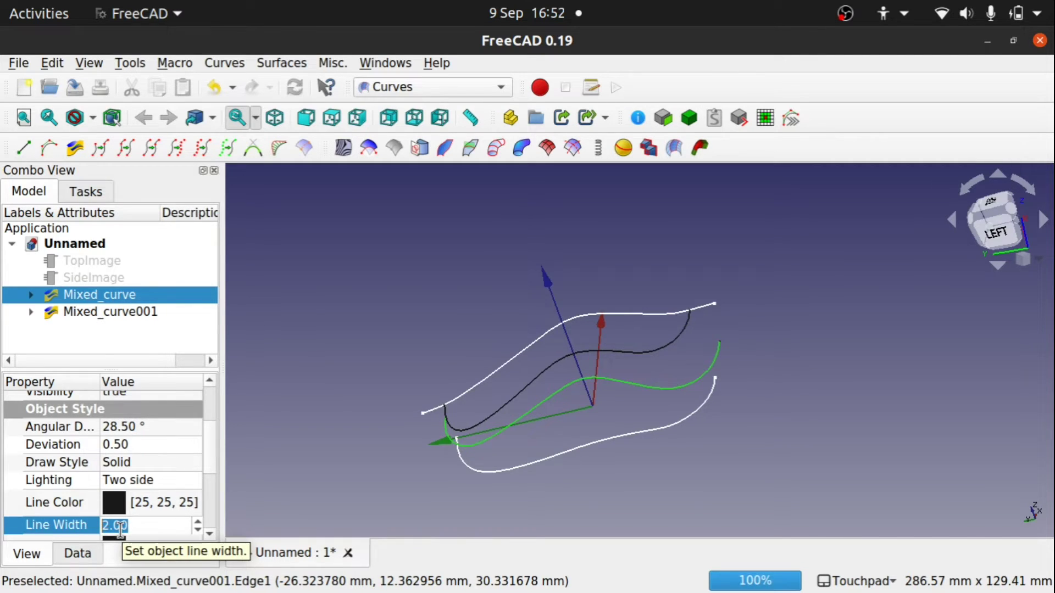
click(770, 442)
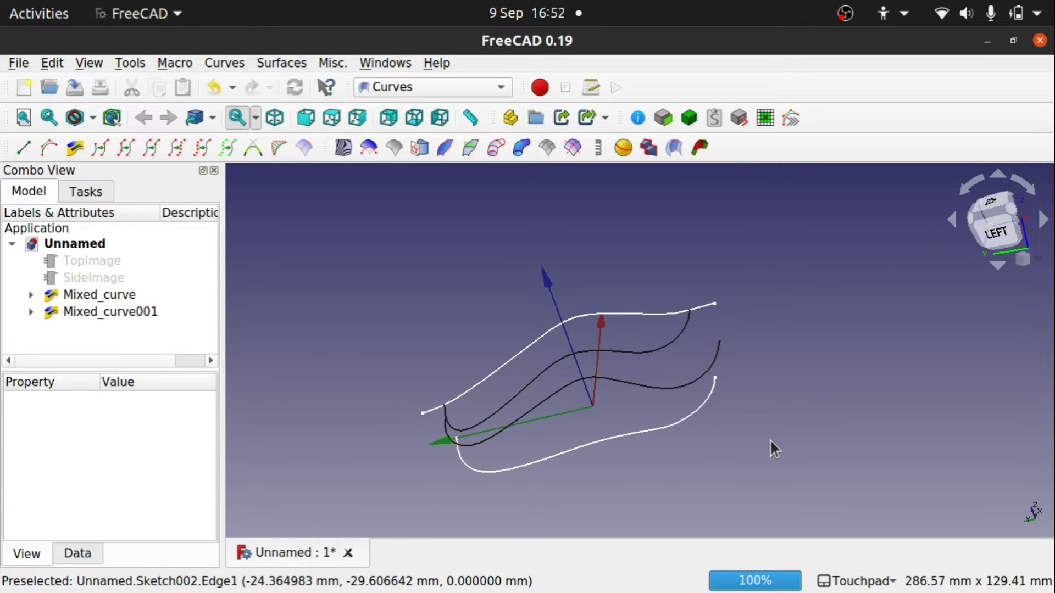
alt+drag(769, 440, 756, 400)
shift+drag(650, 485, 645, 467)
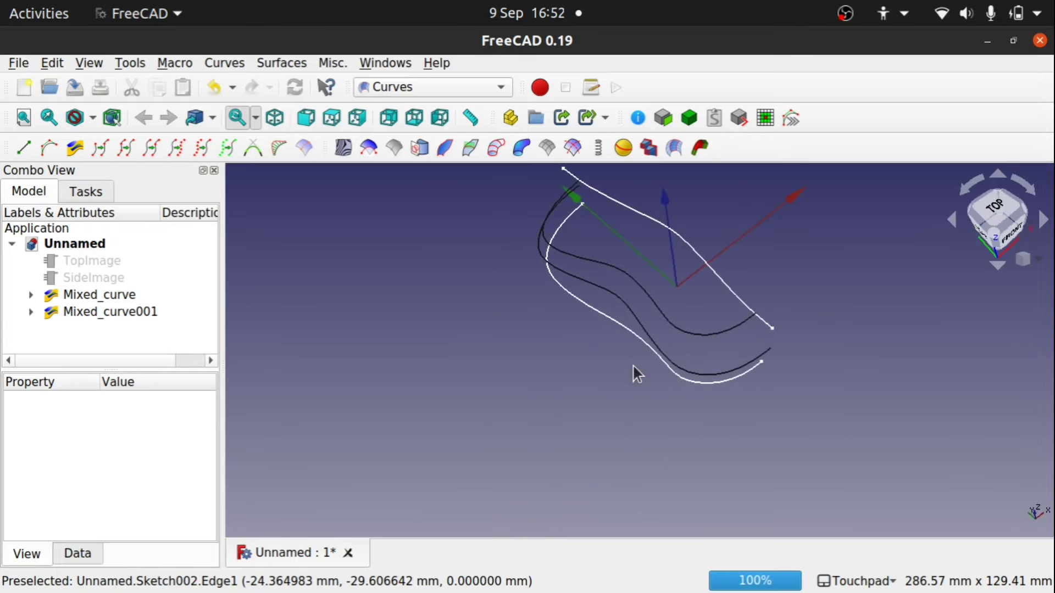
shift+drag(596, 342, 694, 301)
shift+drag(674, 246, 640, 269)
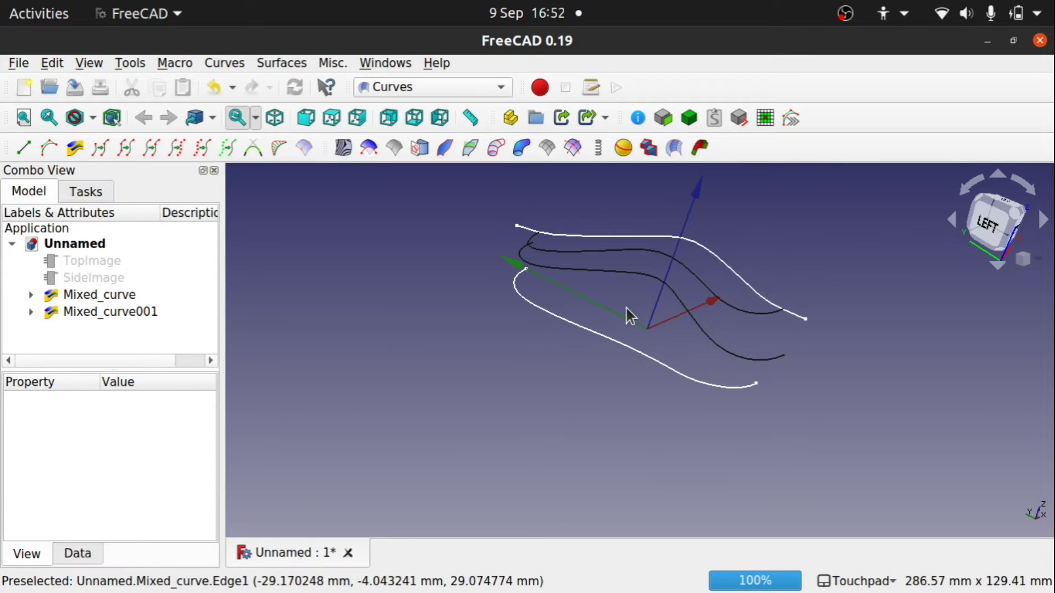
Make the SideImage reference visible behind the two mixed curves.
shift+drag(712, 291, 642, 376)
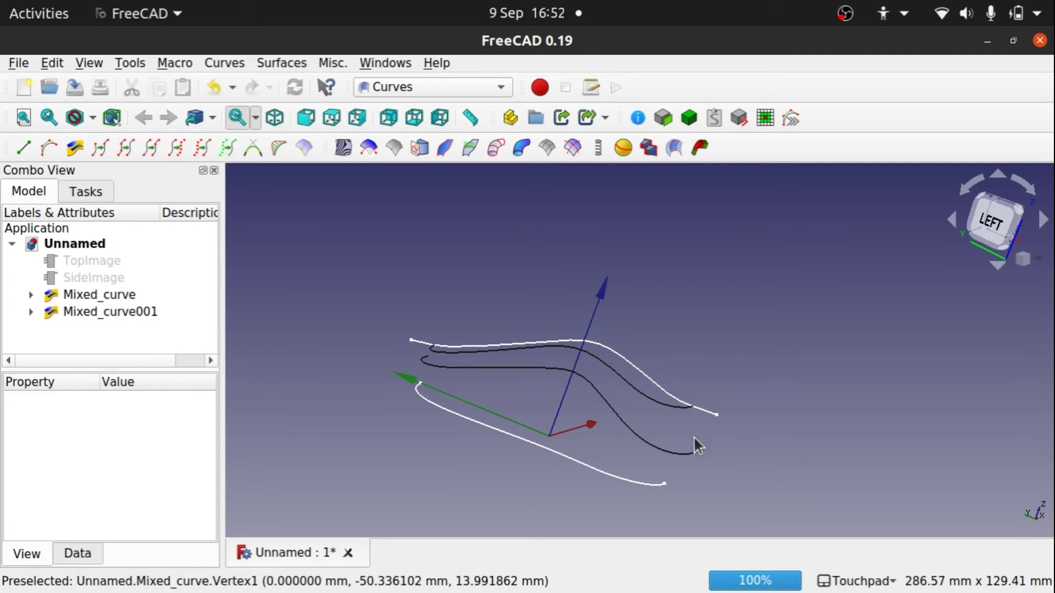
click(72, 276)
key(space)
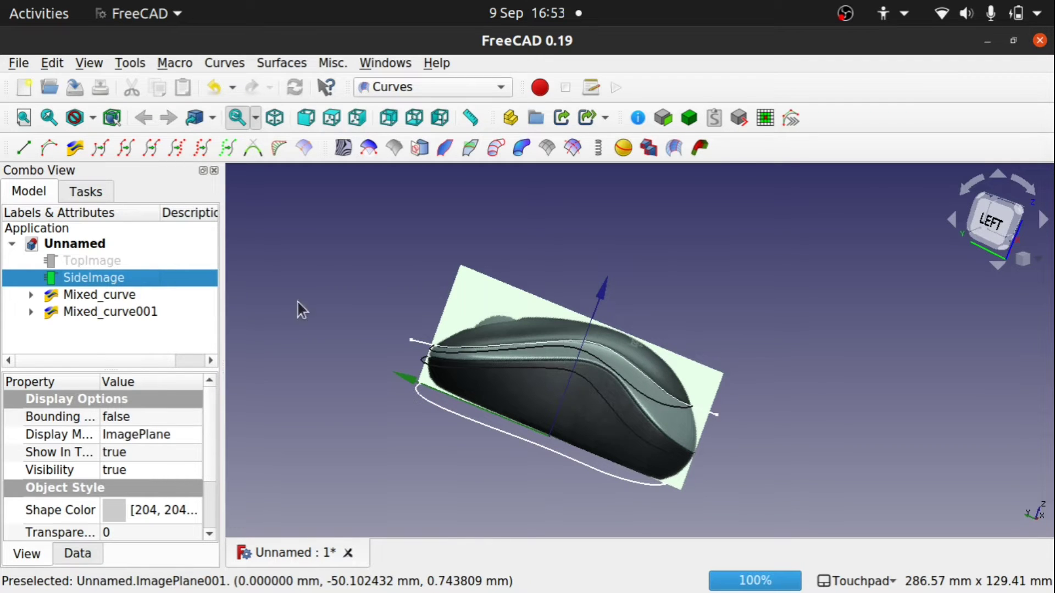
Compare the mixed curves with the side image of the mouse from several angles and finally in the left view.
alt+drag(555, 422, 674, 398)
scroll(698, 384, up, 4)
scroll(697, 384, up, 1)
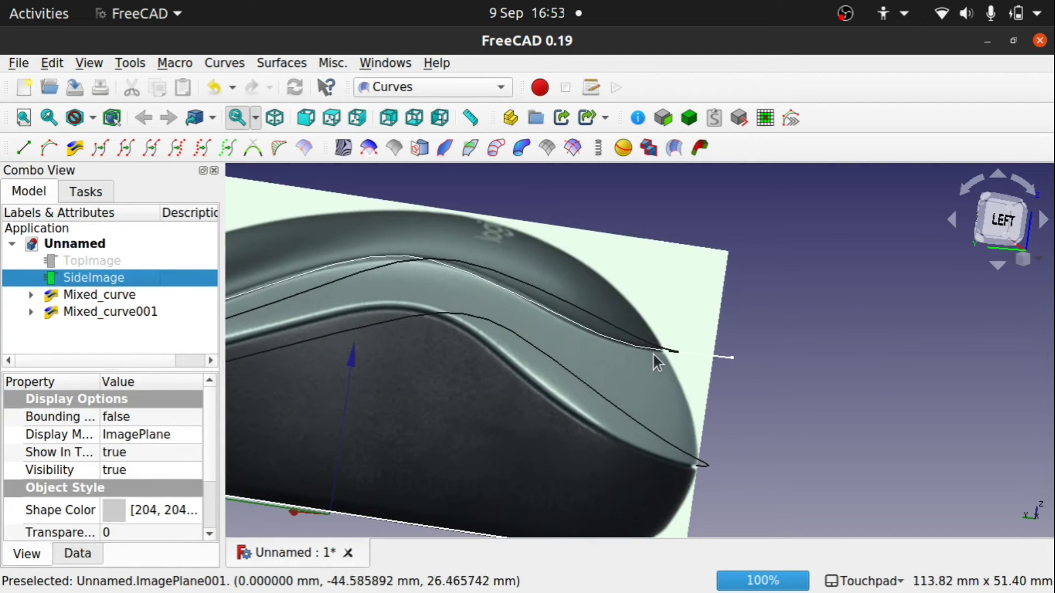
alt+drag(654, 354, 576, 366)
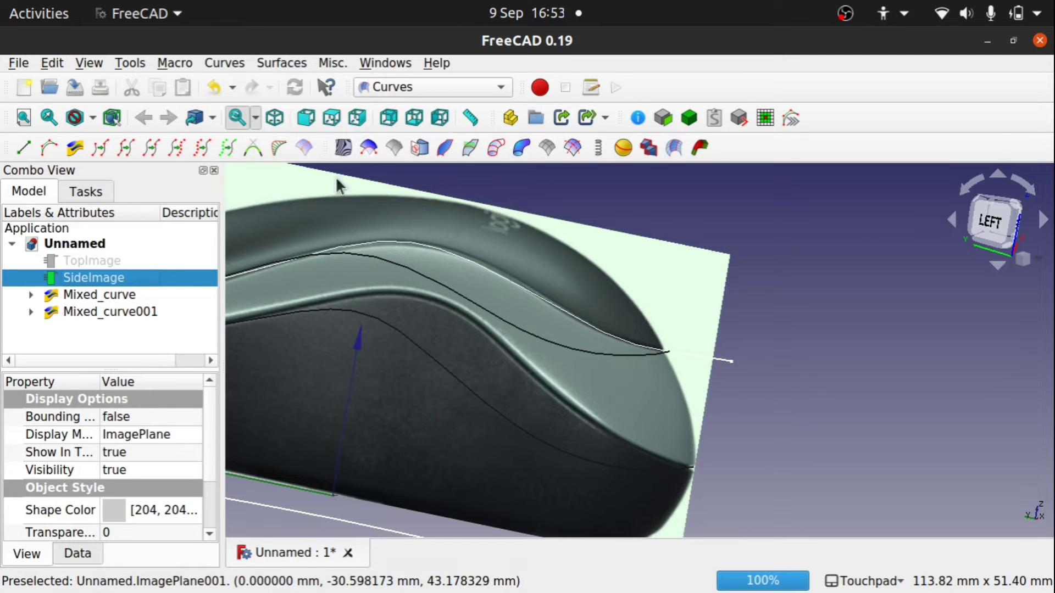
shift+drag(530, 318, 872, 376)
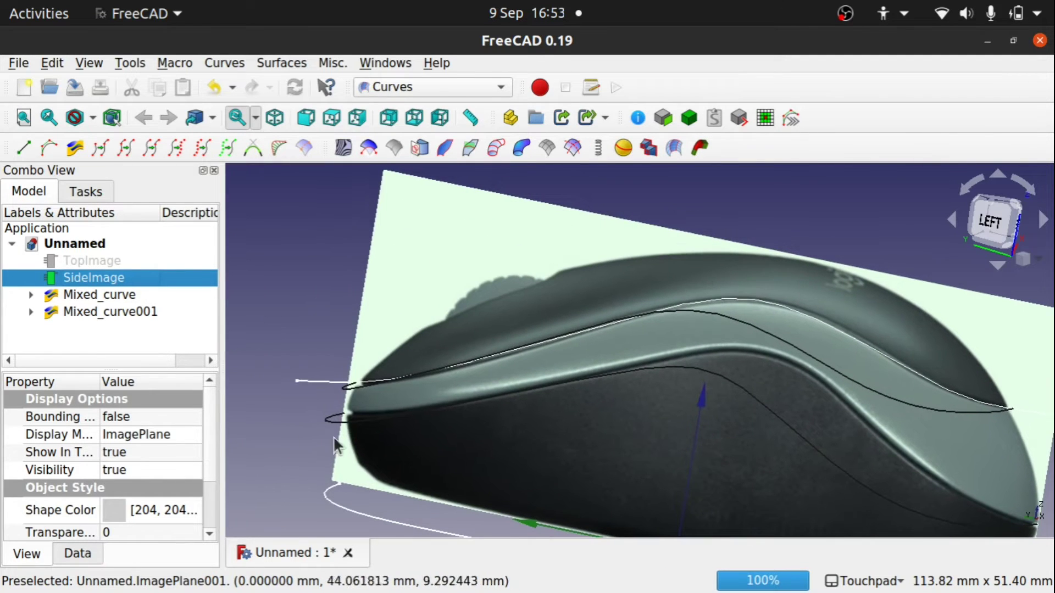
shift+drag(721, 343, 576, 271)
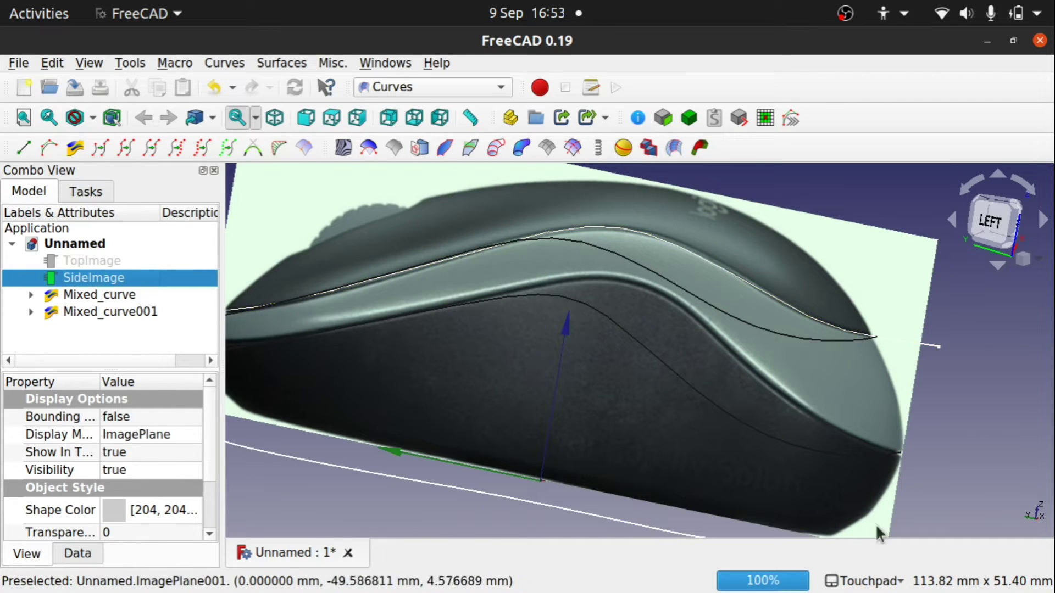
click(815, 336)
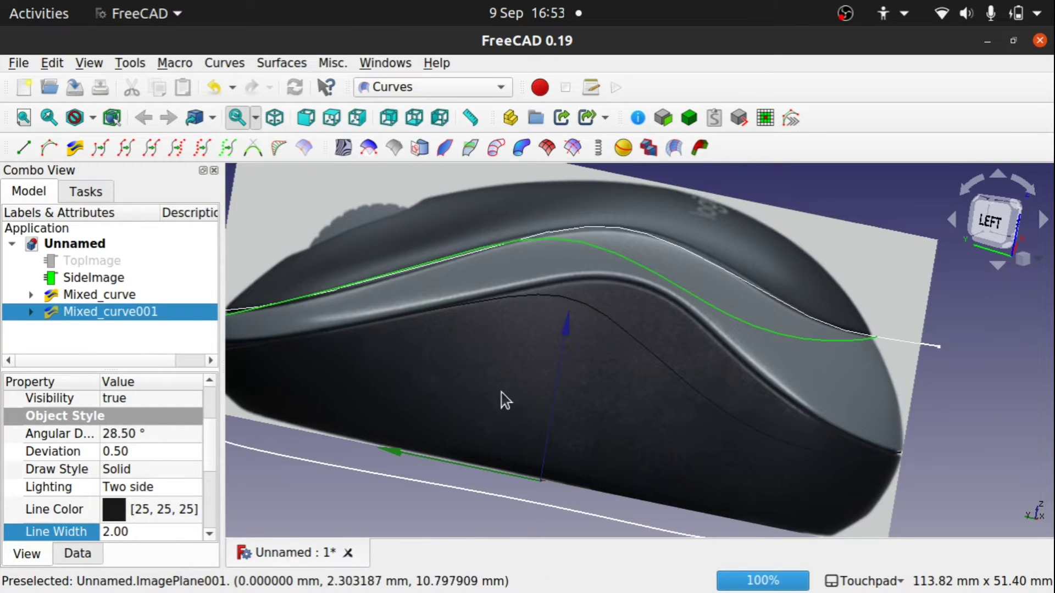
scroll(654, 415, down, 1)
scroll(654, 415, down, 1)
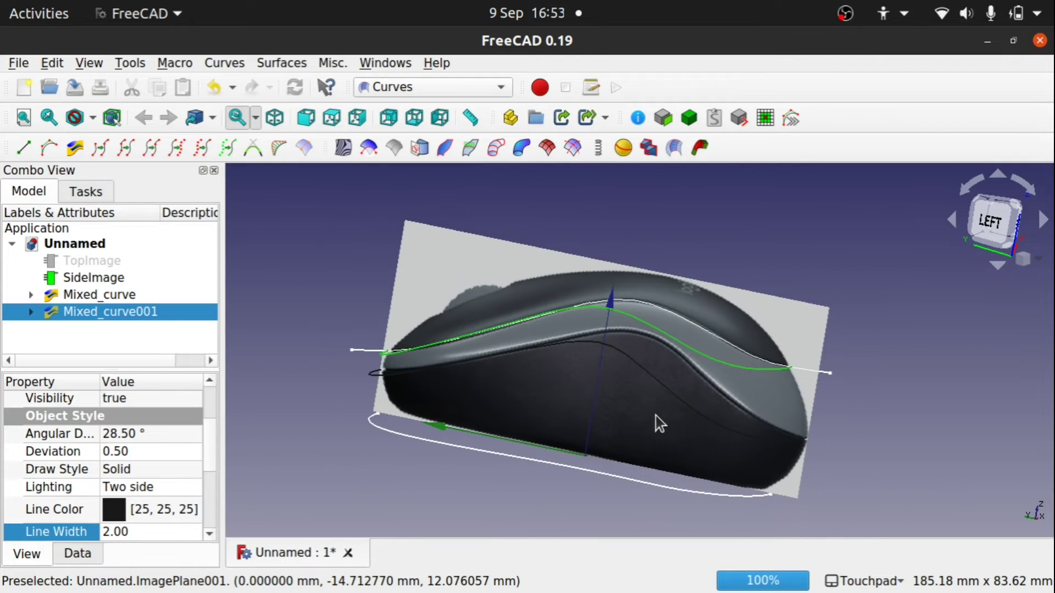
shift+drag(655, 415, 677, 418)
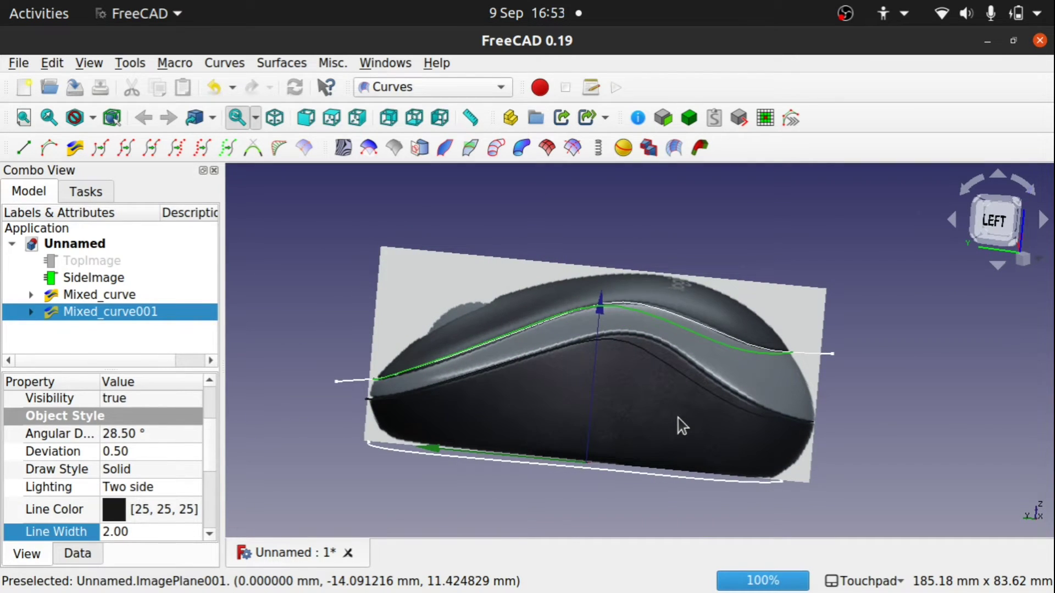
key(6)
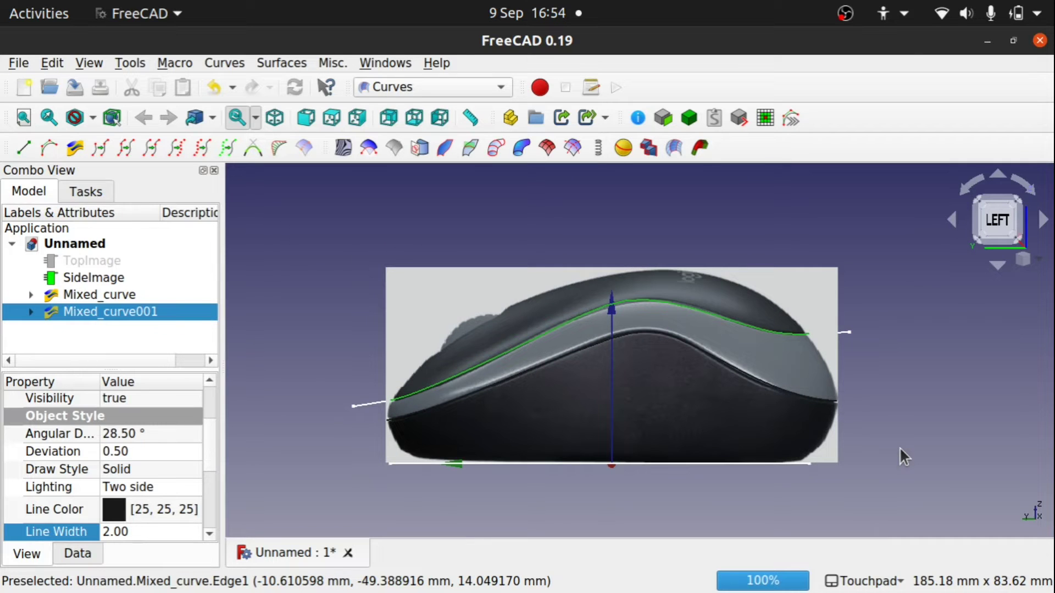
Switch to the Sketcher workbench and create a new sketch on the YZ-Plane with reversed direction.
click(469, 90)
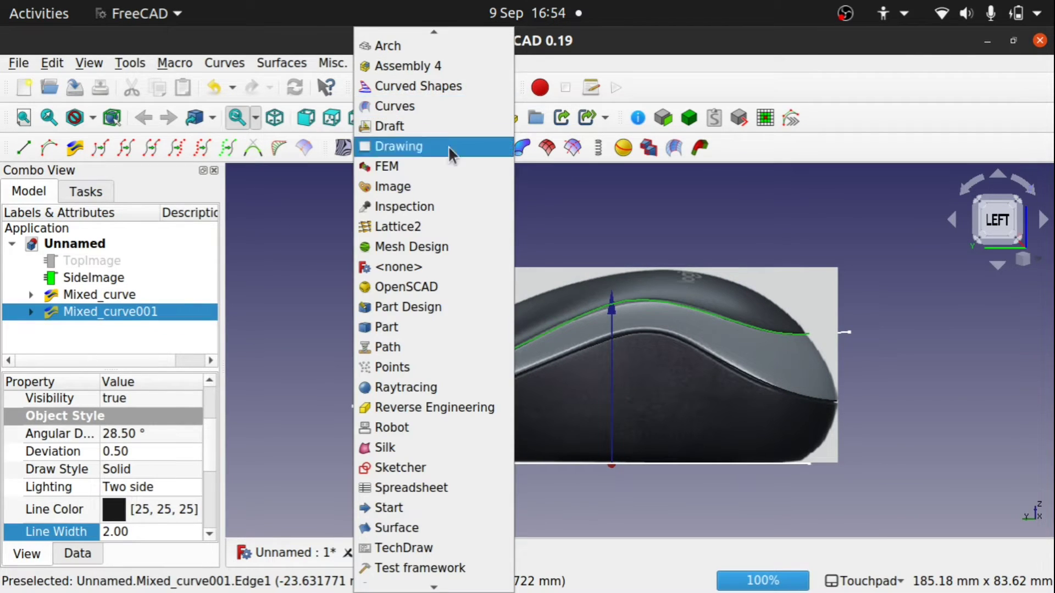
click(428, 469)
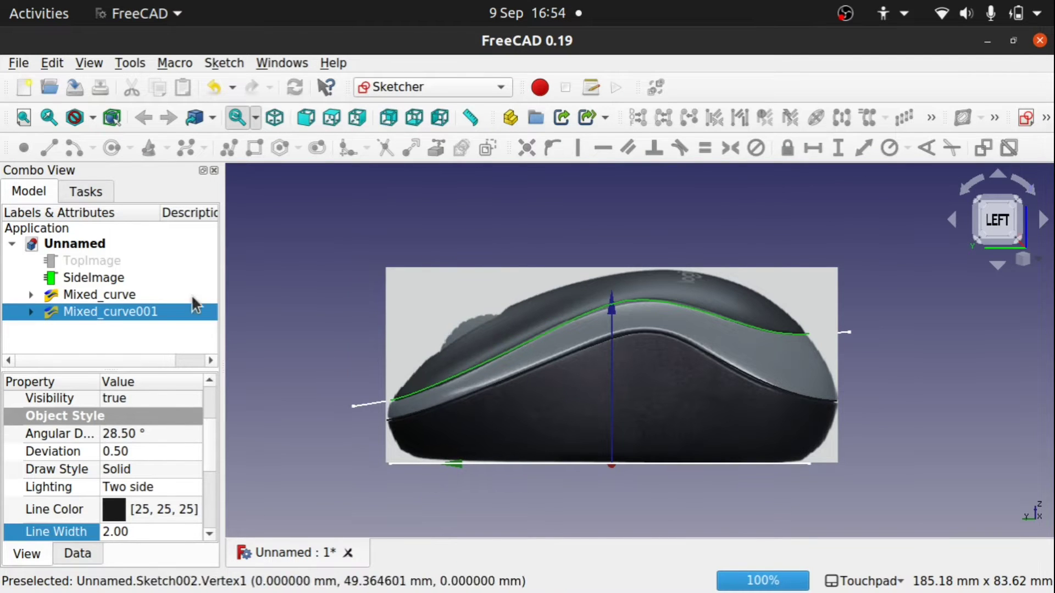
click(322, 252)
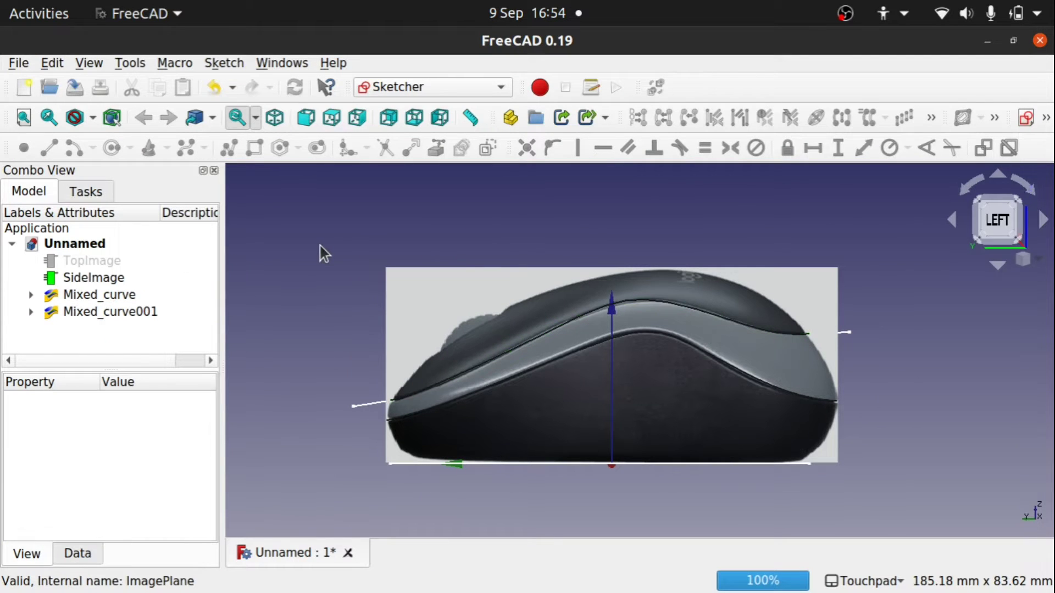
click(1025, 118)
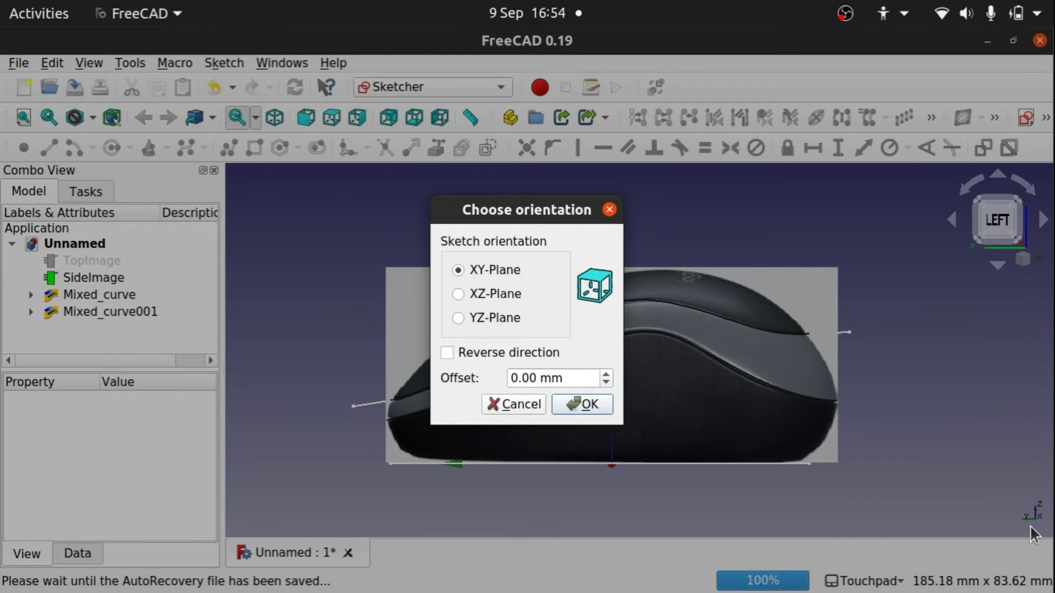
click(456, 319)
click(446, 351)
click(607, 409)
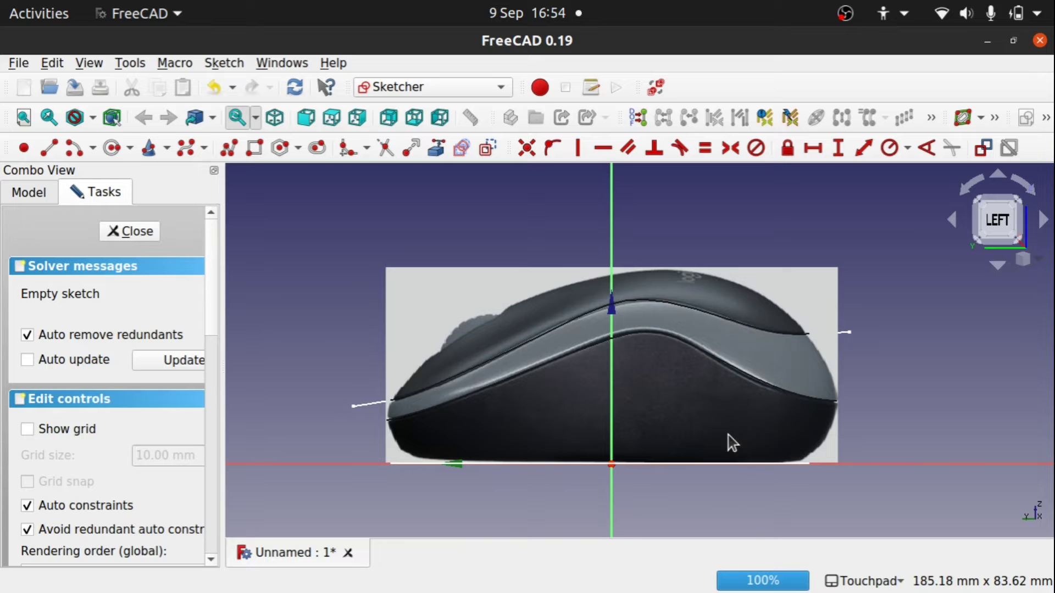
Hide SideImage as well as Sketch002 and Sketch003 under Mixed_curve001, leaving only the two mixed curves in view.
click(27, 193)
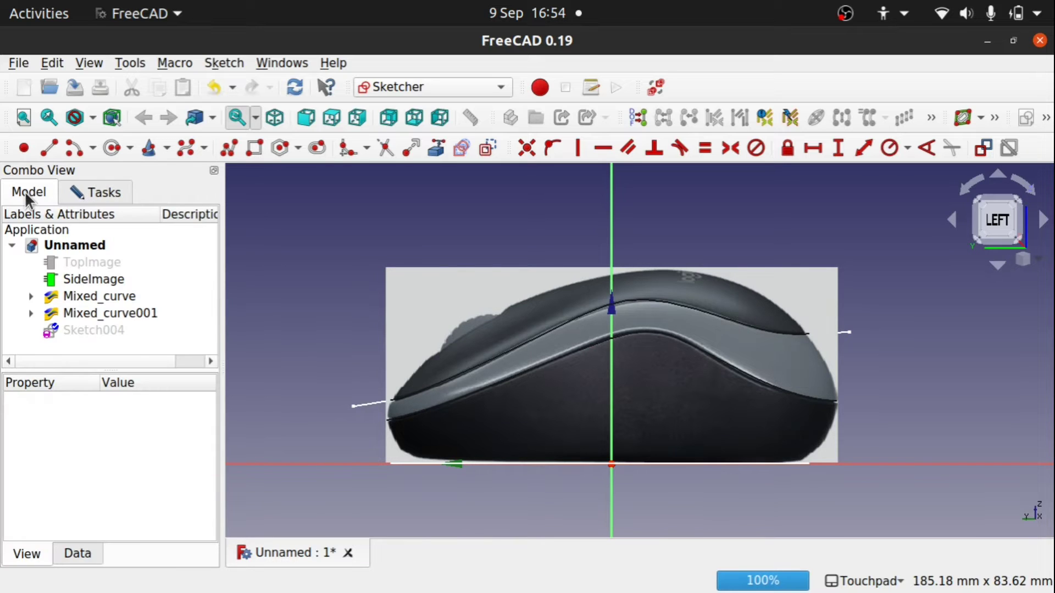
click(72, 279)
key(space)
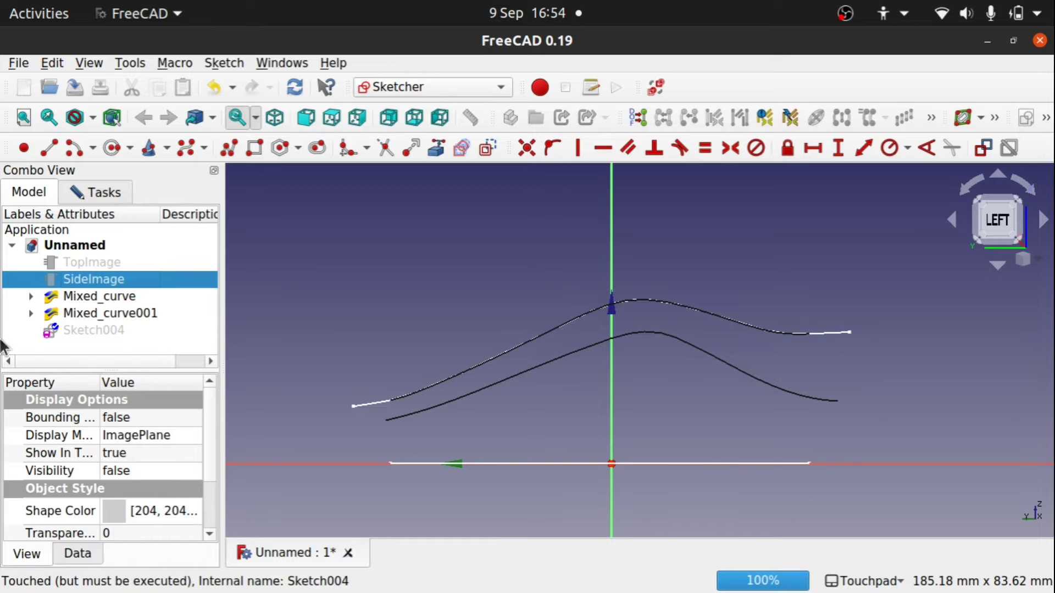
click(28, 298)
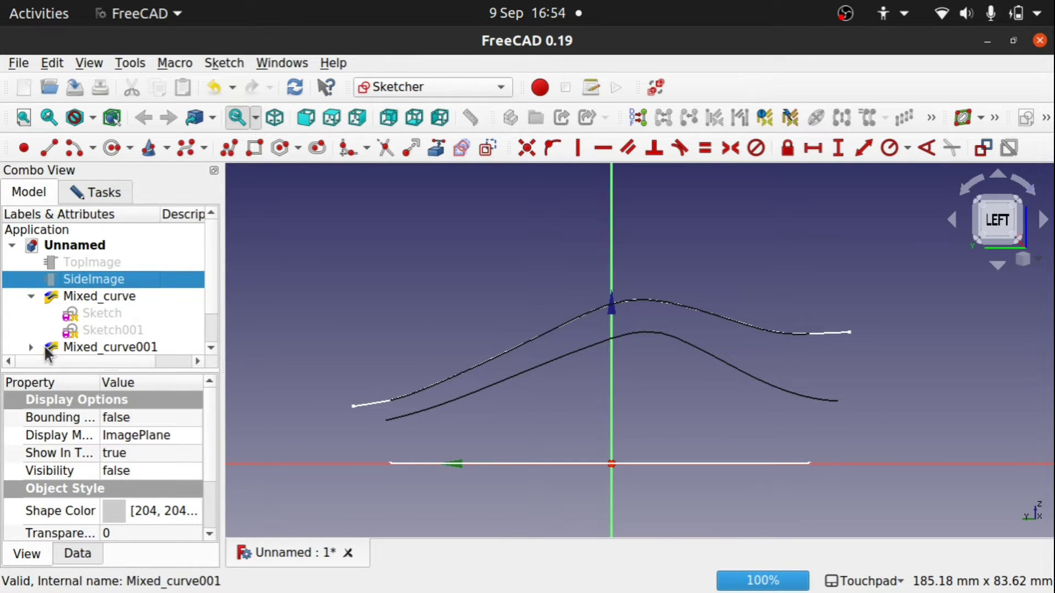
click(30, 297)
click(31, 315)
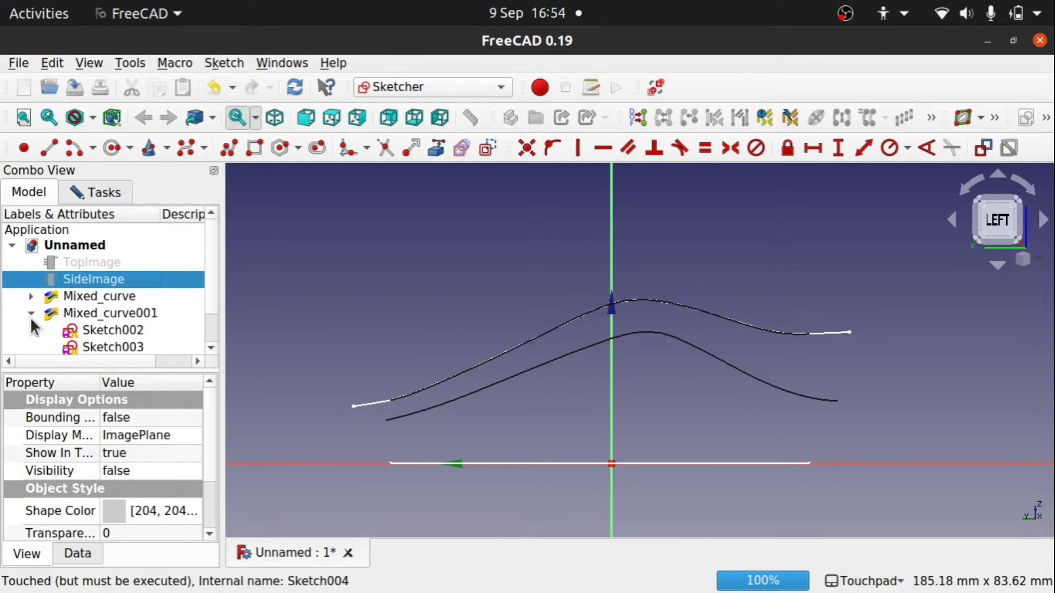
click(98, 326)
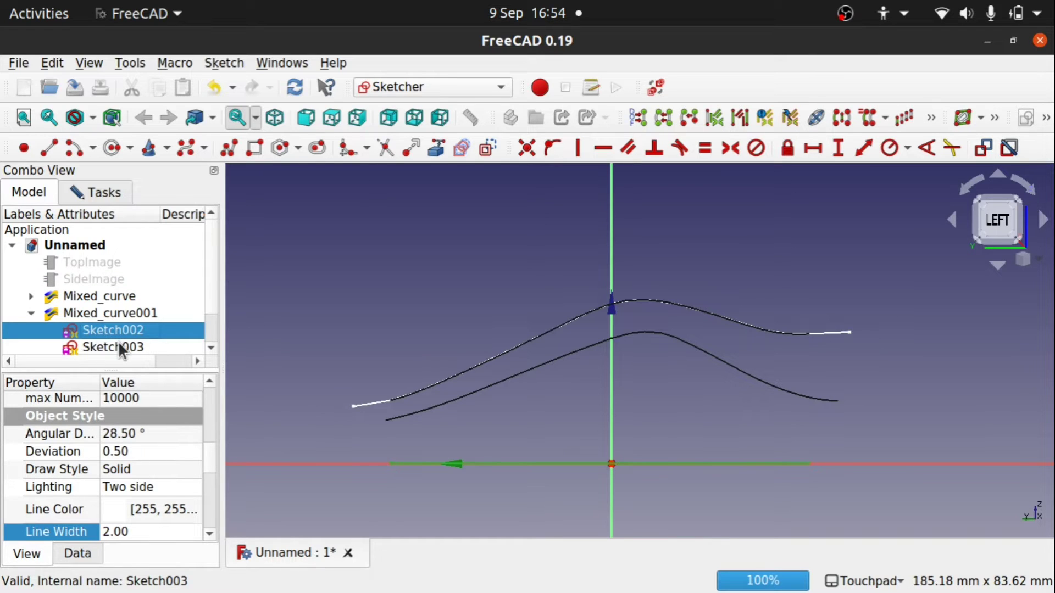
ctrl+click(118, 342)
key(space)
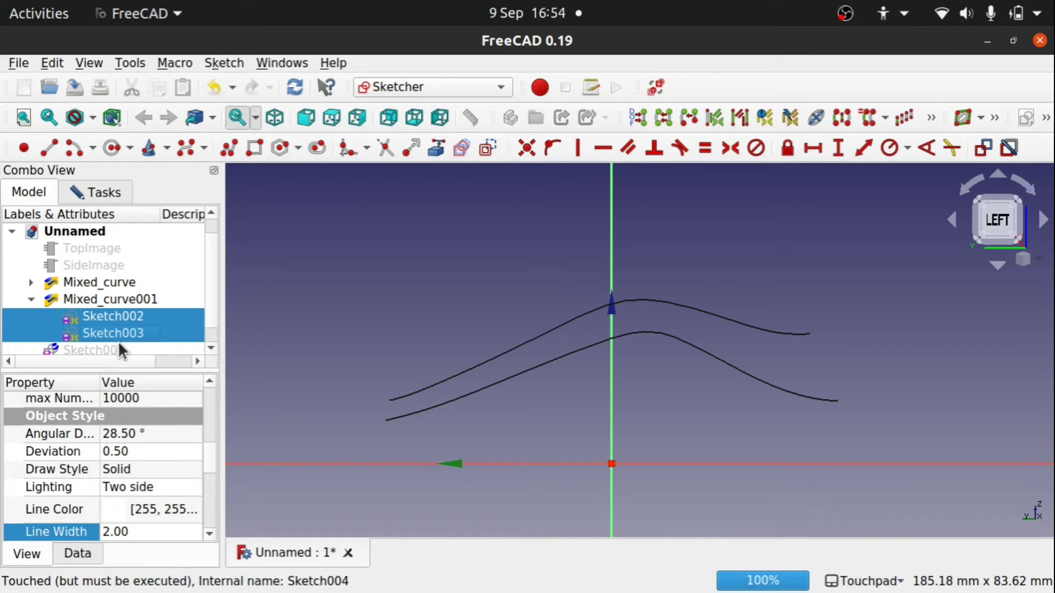
click(546, 279)
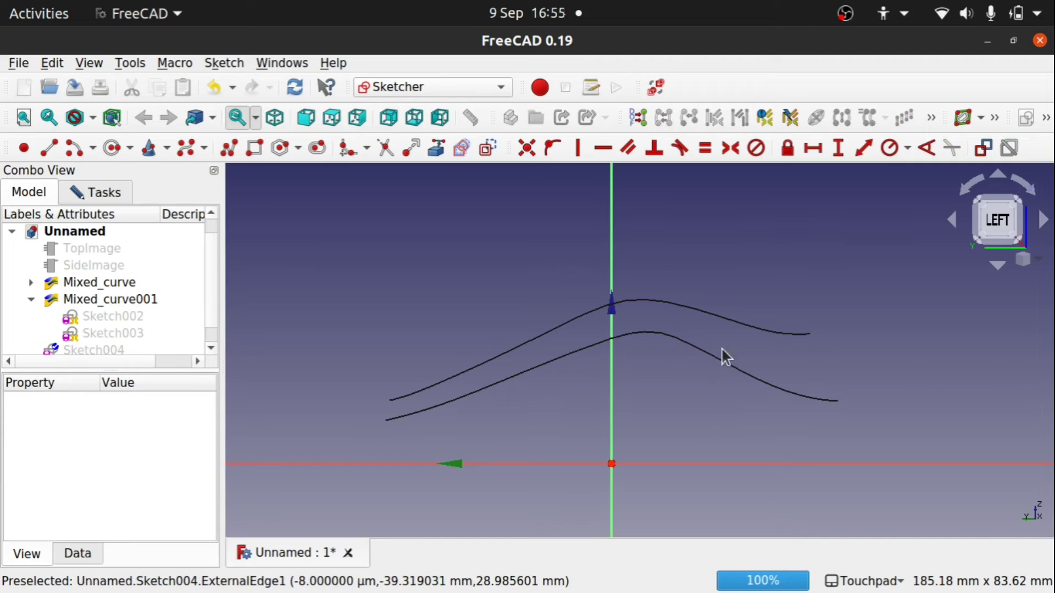
Link both mixed curves into the sketch as external geometry and show SideImage again.
click(436, 149)
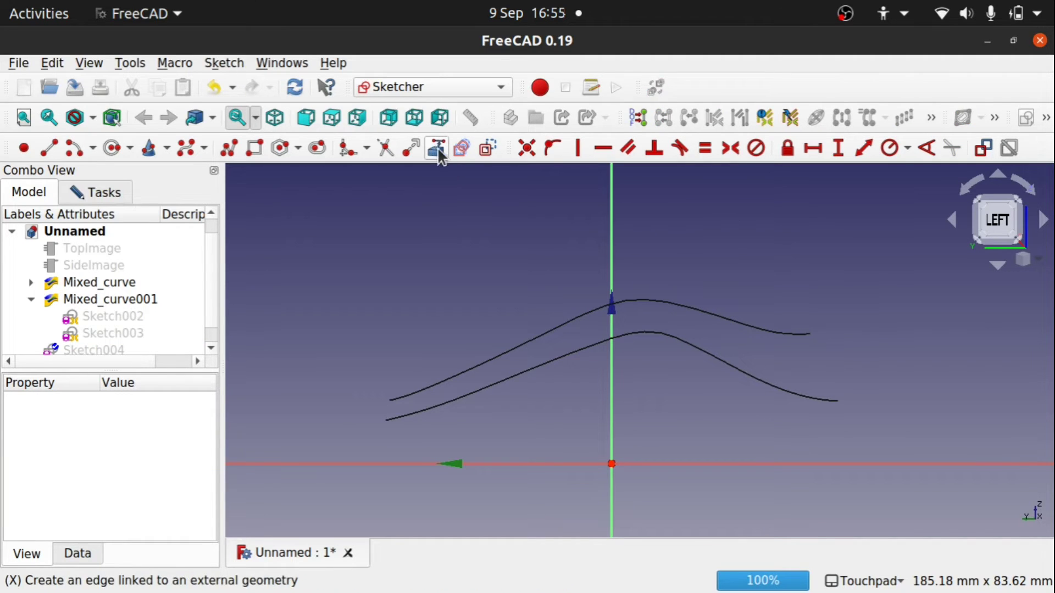
click(796, 341)
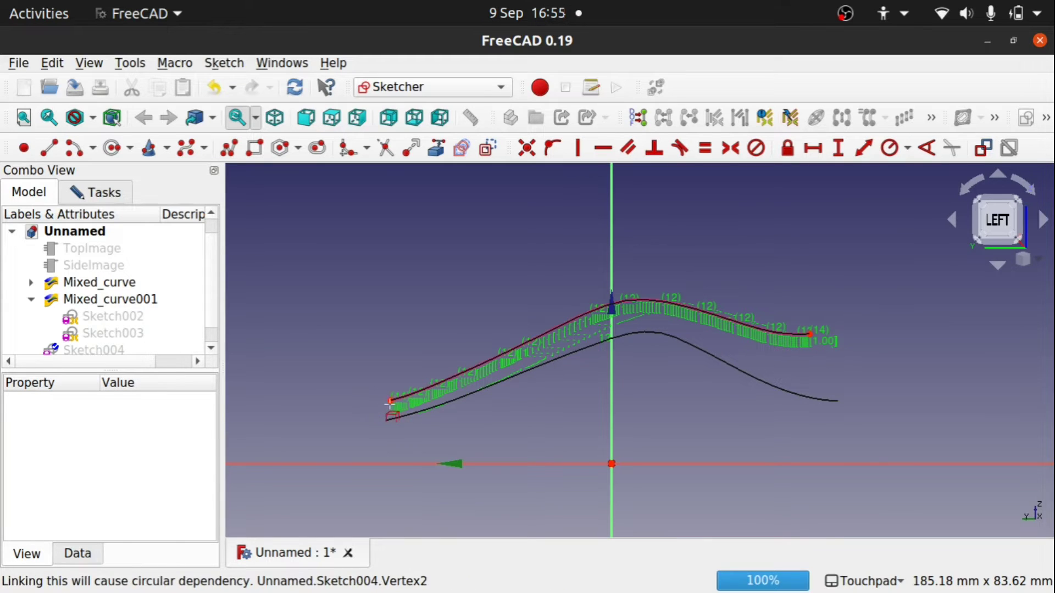
click(819, 400)
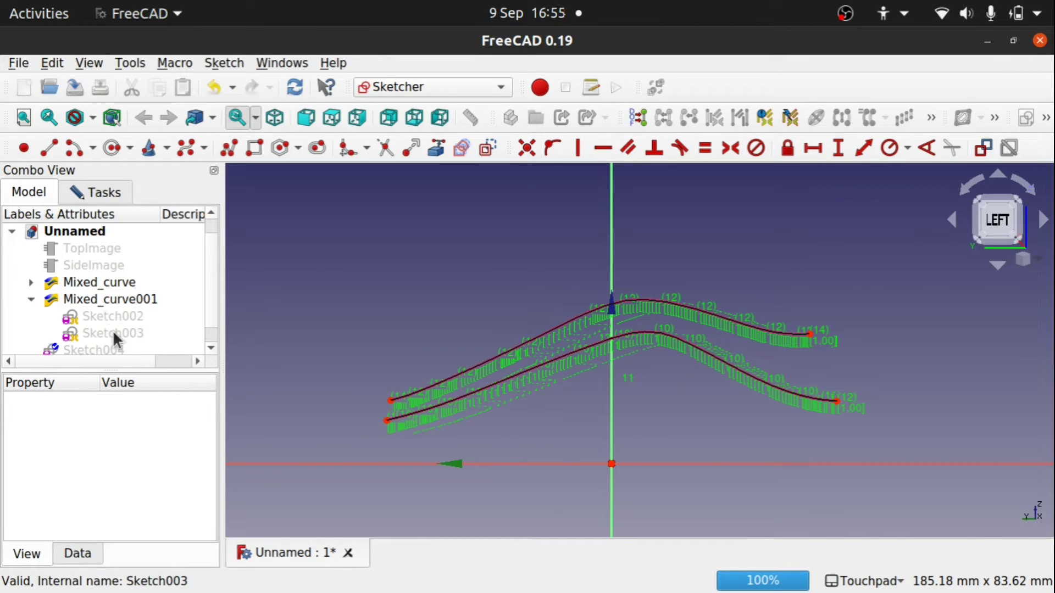
click(91, 265)
key(space)
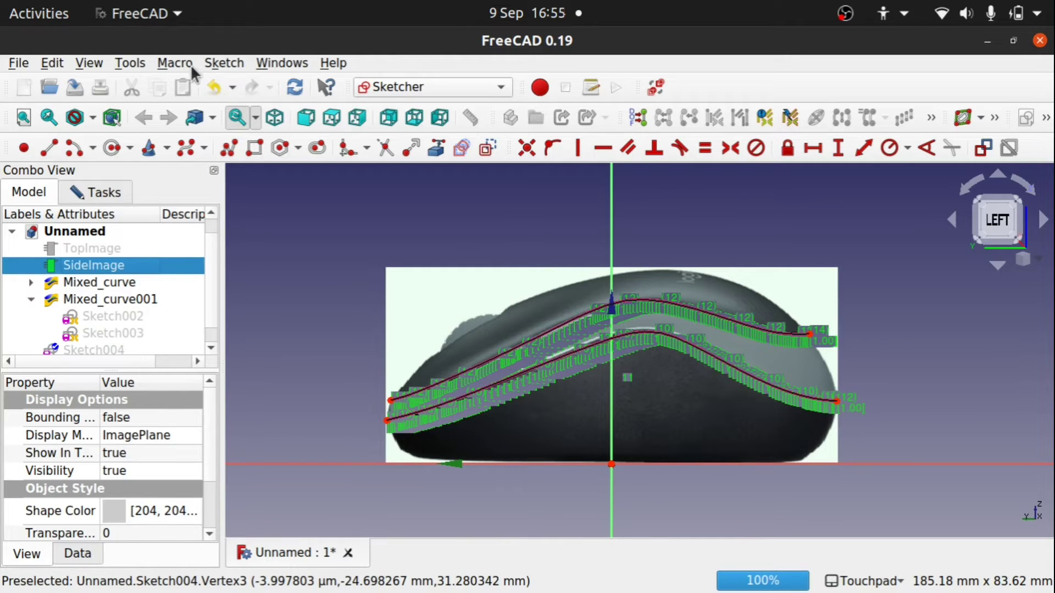
Turn off the B-spline information overlays in the sketch, including degree, knot multiplicity and control point weight.
click(224, 65)
mouse_move(281, 364)
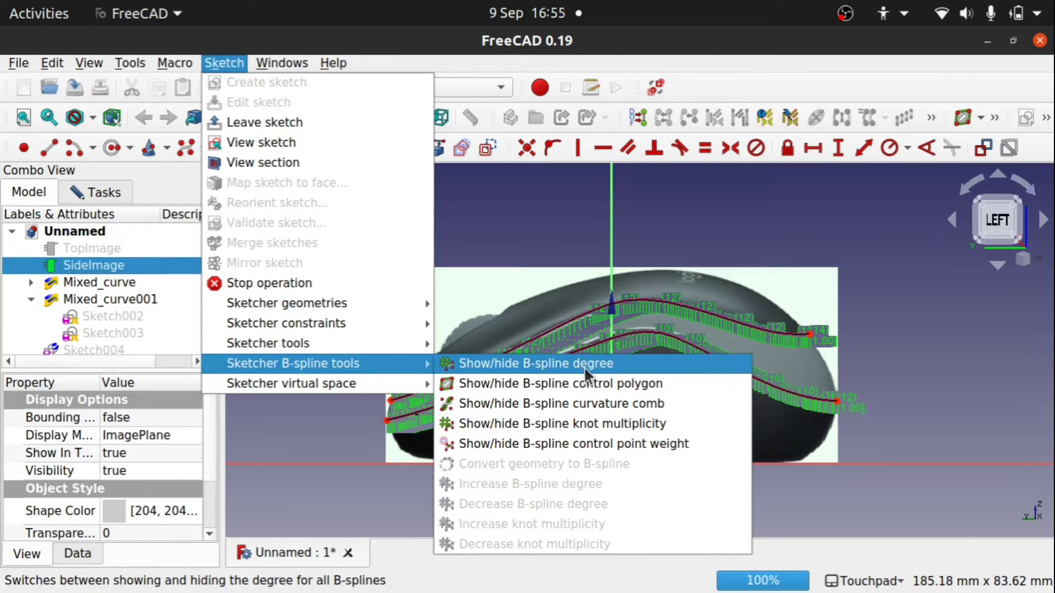
click(581, 396)
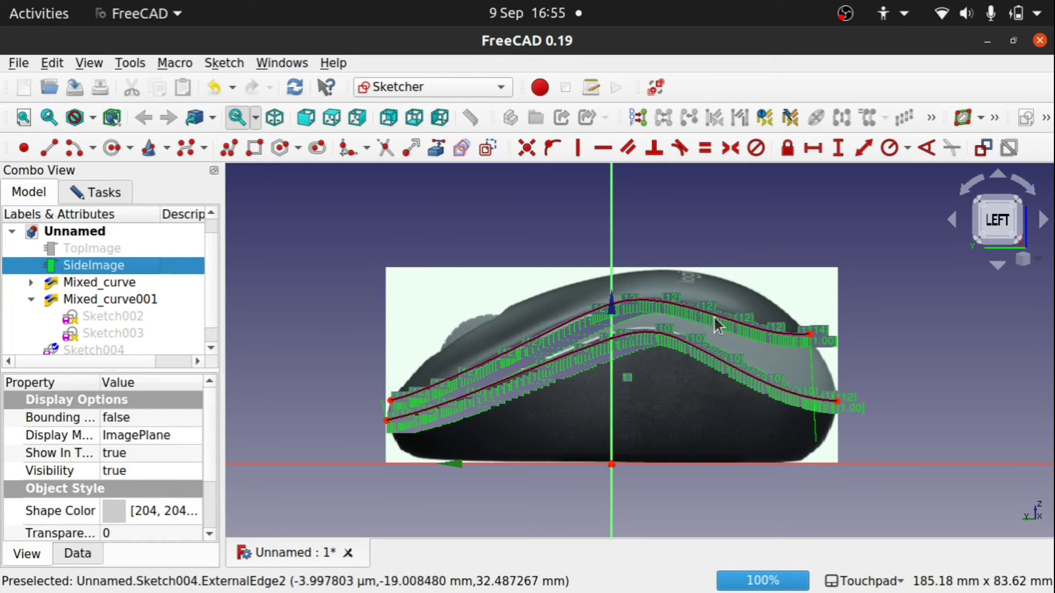
click(222, 62)
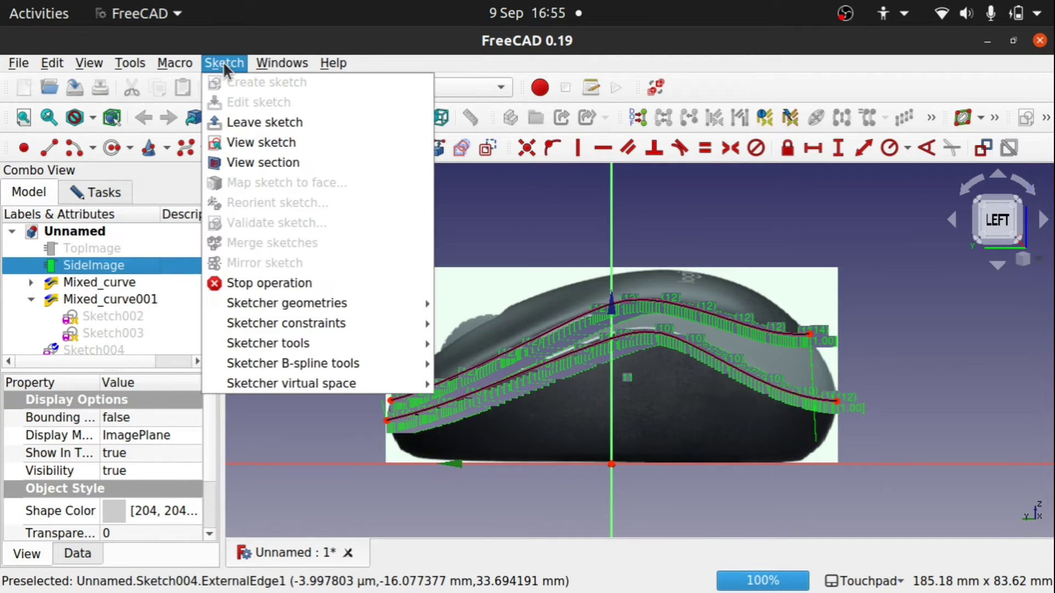
mouse_move(312, 342)
mouse_move(325, 360)
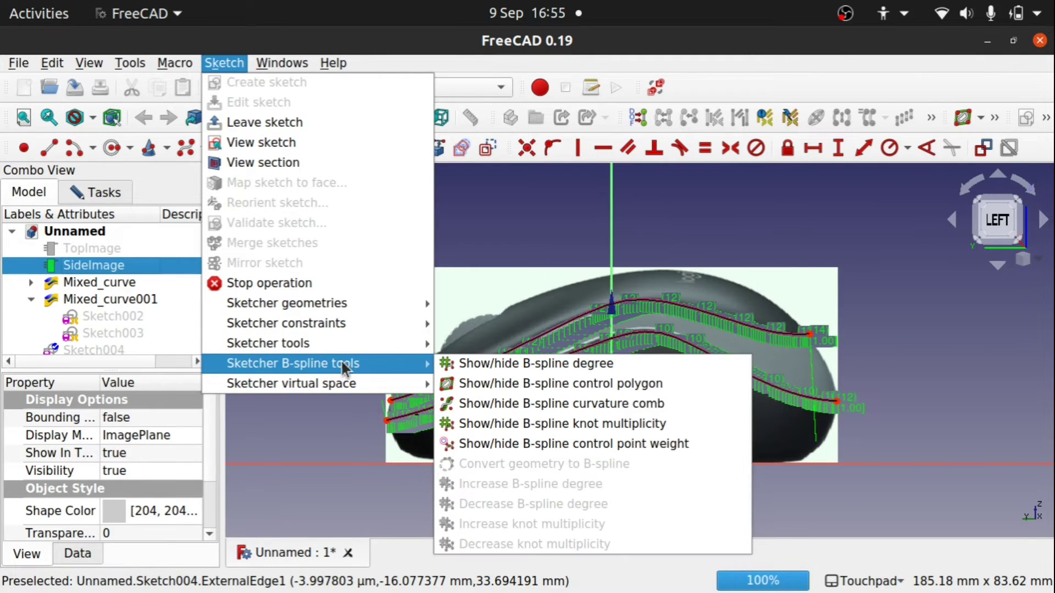
click(493, 369)
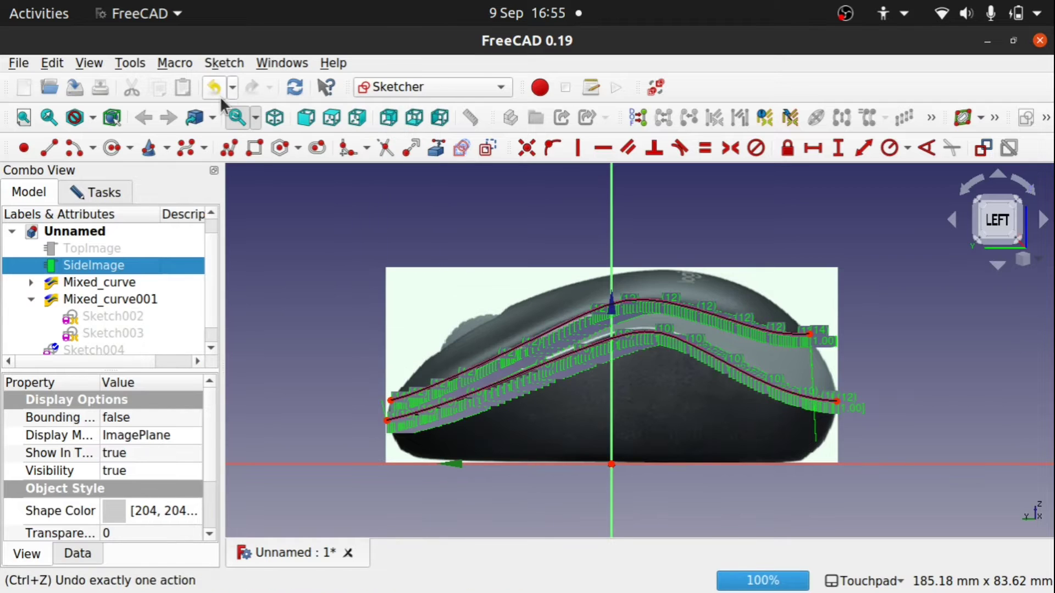
click(224, 63)
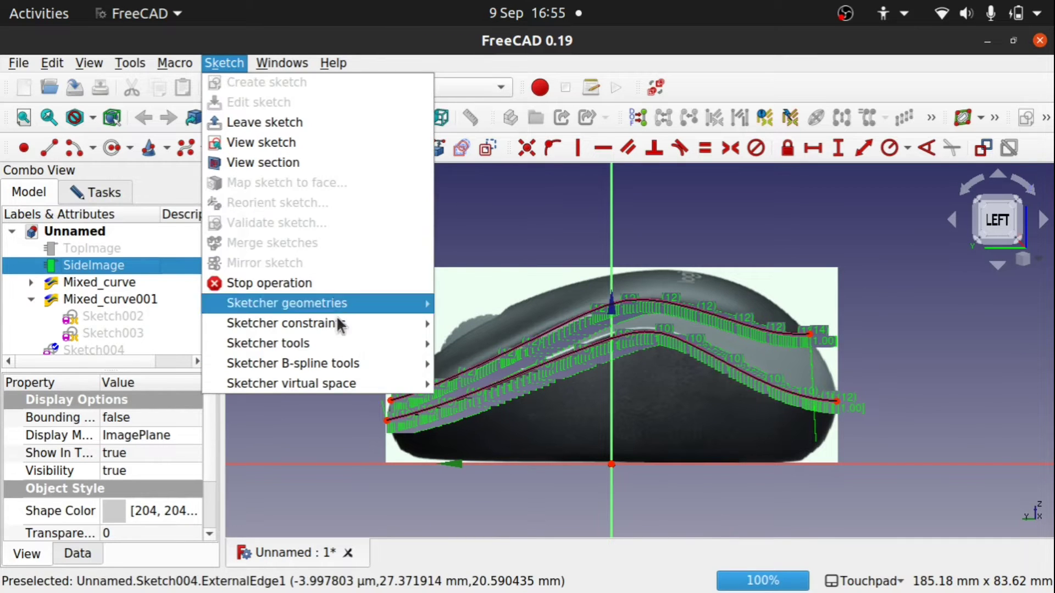
mouse_move(345, 359)
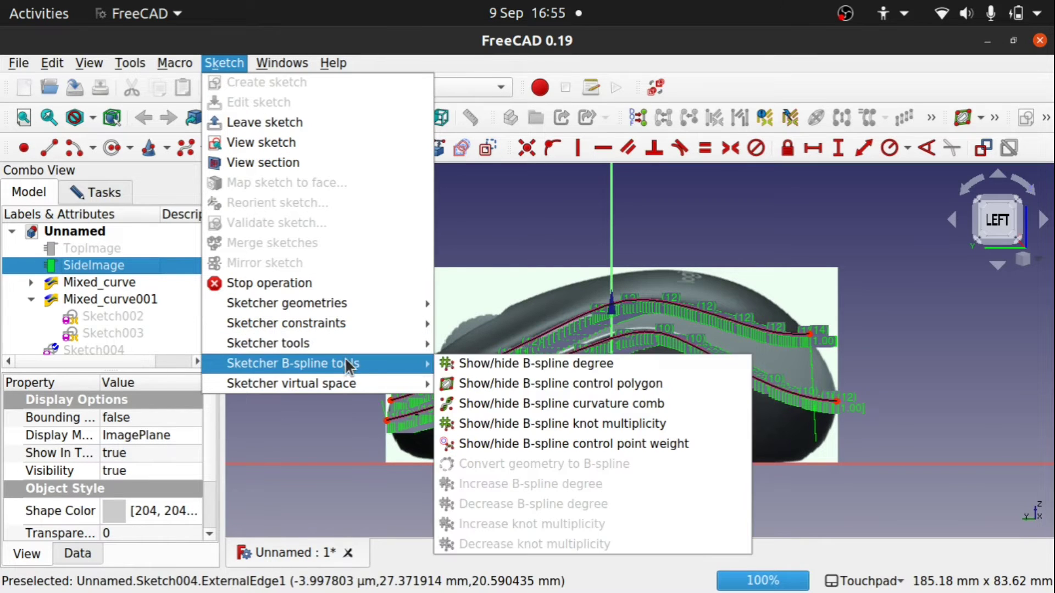
click(517, 423)
click(224, 63)
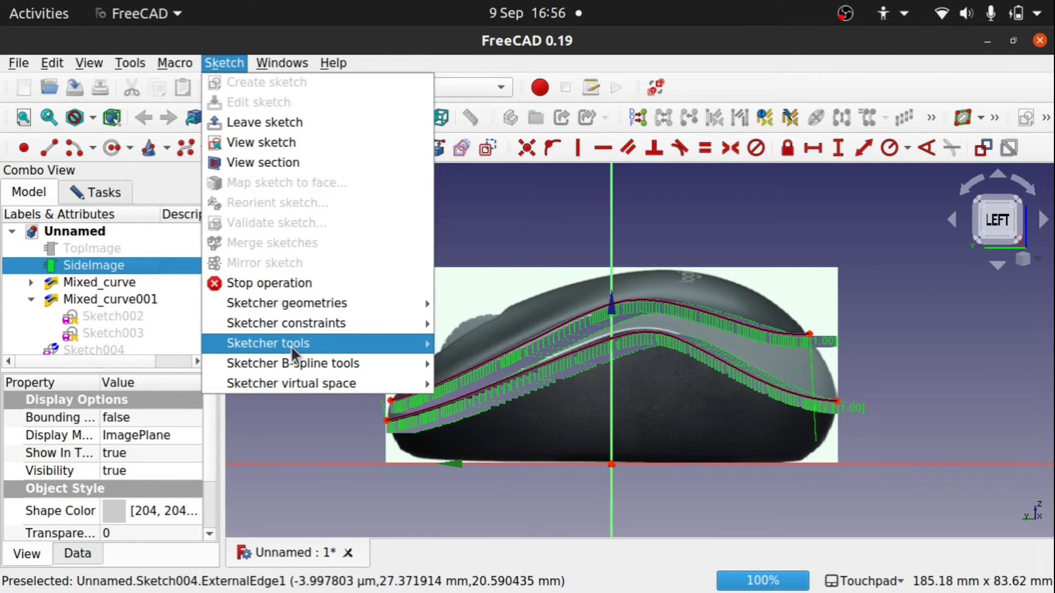
mouse_move(296, 363)
click(522, 443)
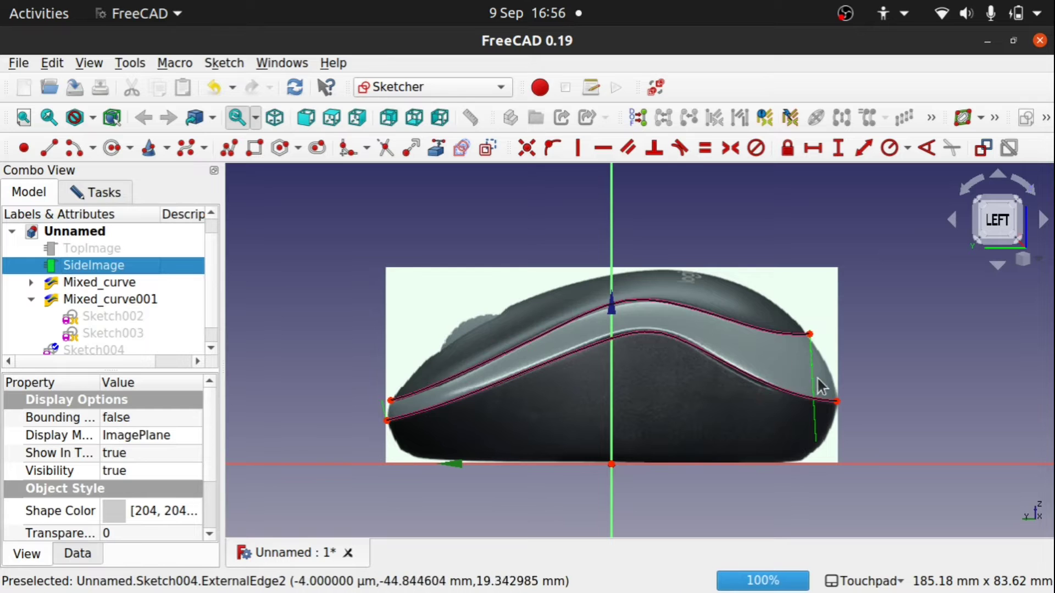
Hide the B-spline curvature comb in the sketch.
click(221, 63)
mouse_move(321, 356)
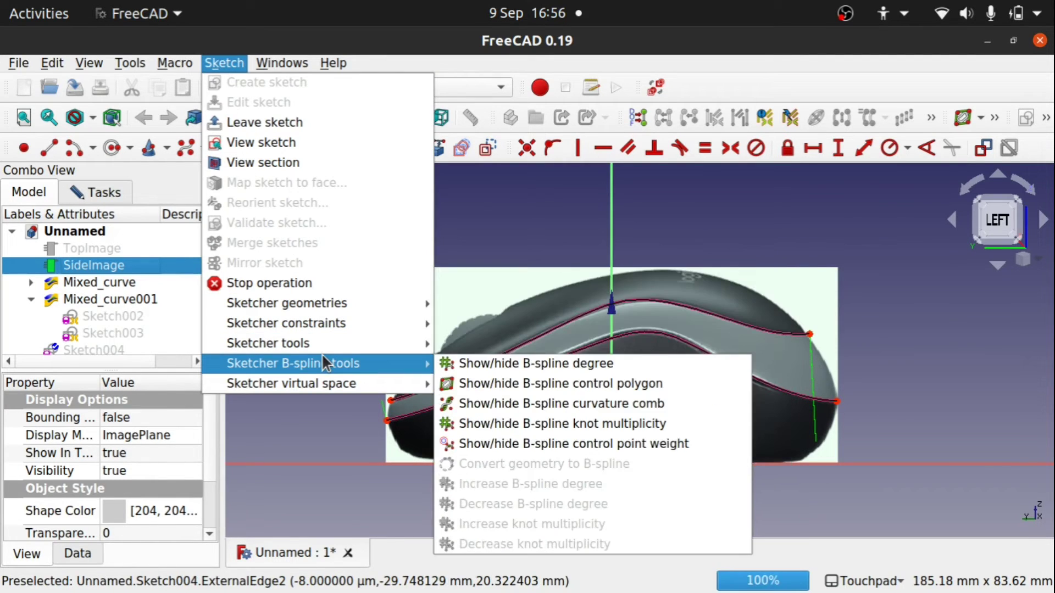
click(520, 397)
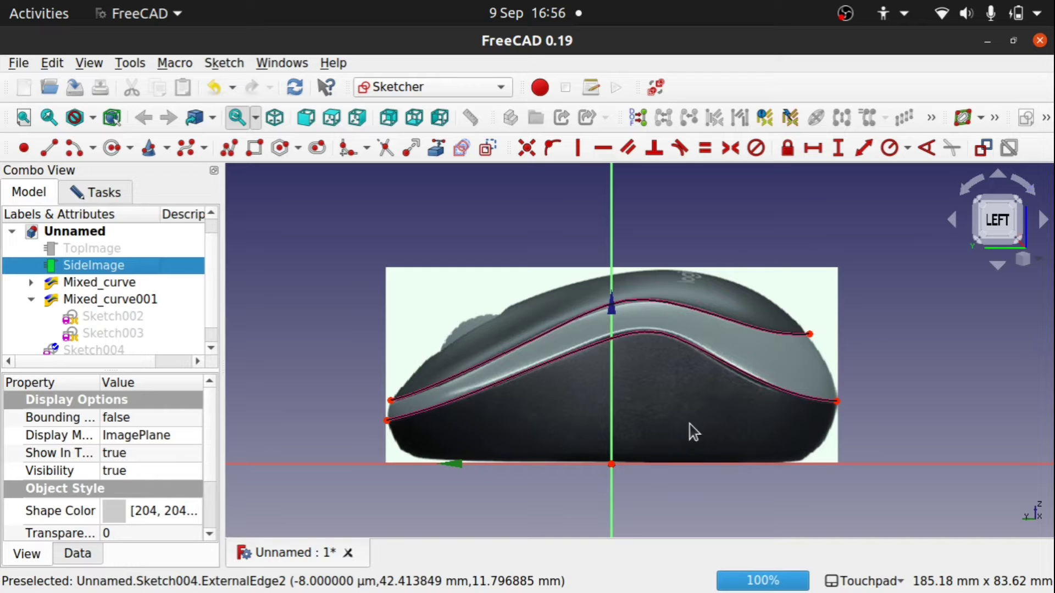
Trace the lower rear outline with a five-point B-spline from the horizontal axis, about 38 mm from the origin, to the lower mixed curve's rear endpoint.
click(187, 147)
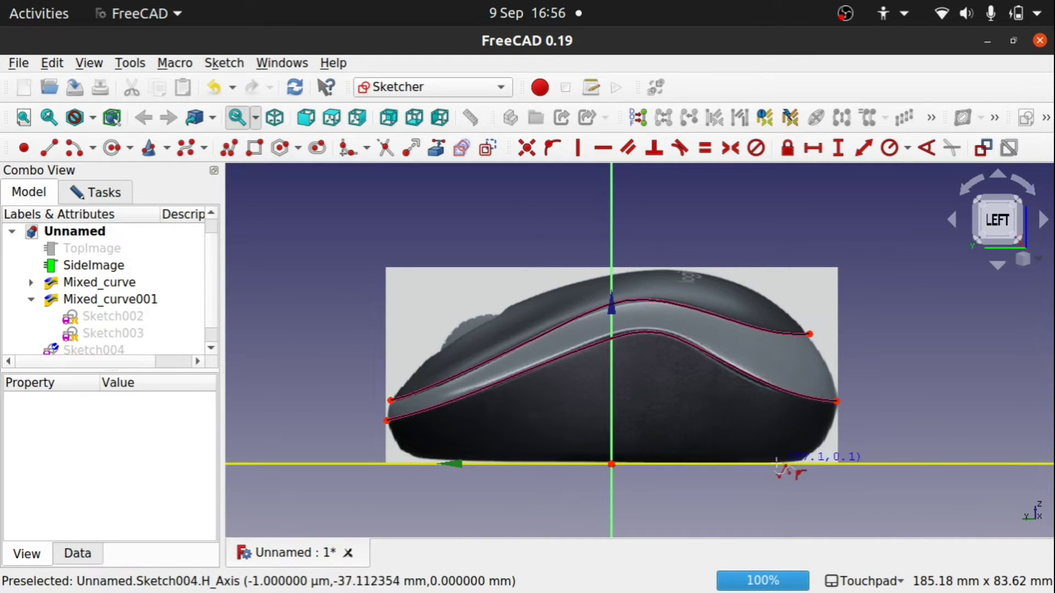
scroll(781, 464, up, 5)
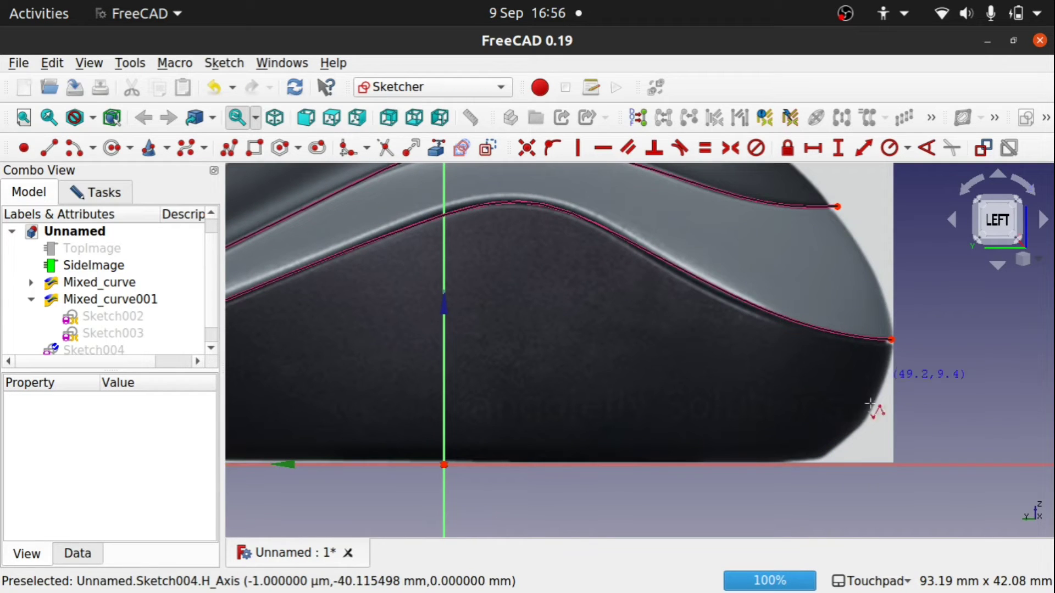
click(786, 464)
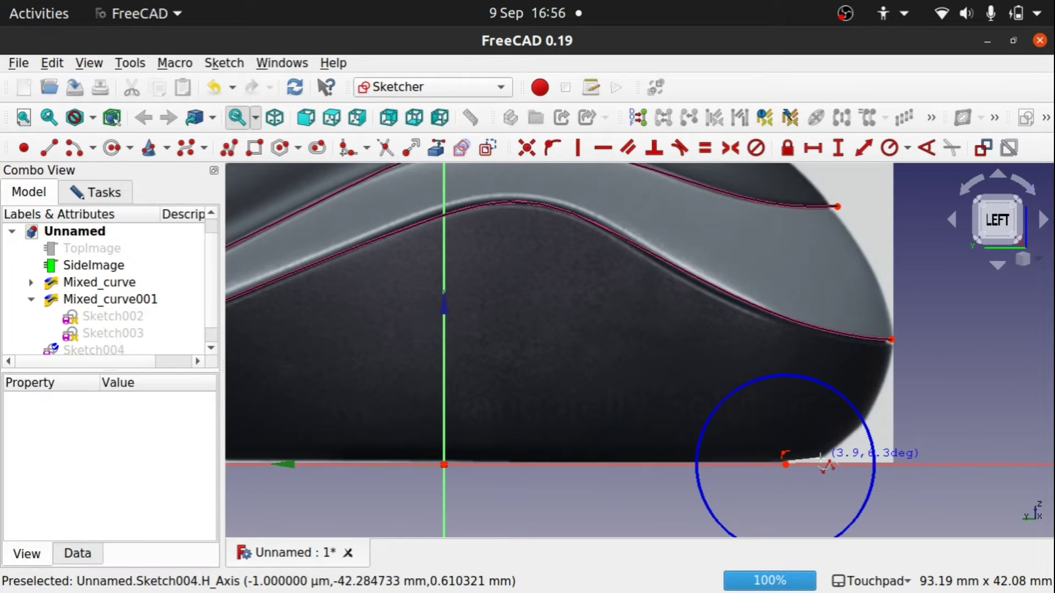
click(820, 459)
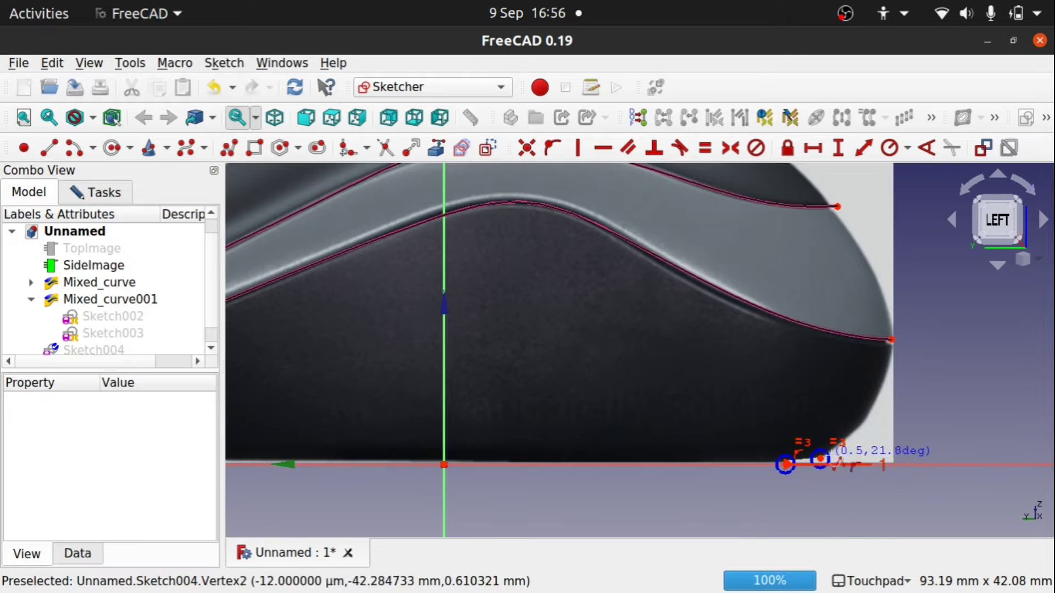
click(856, 431)
click(886, 376)
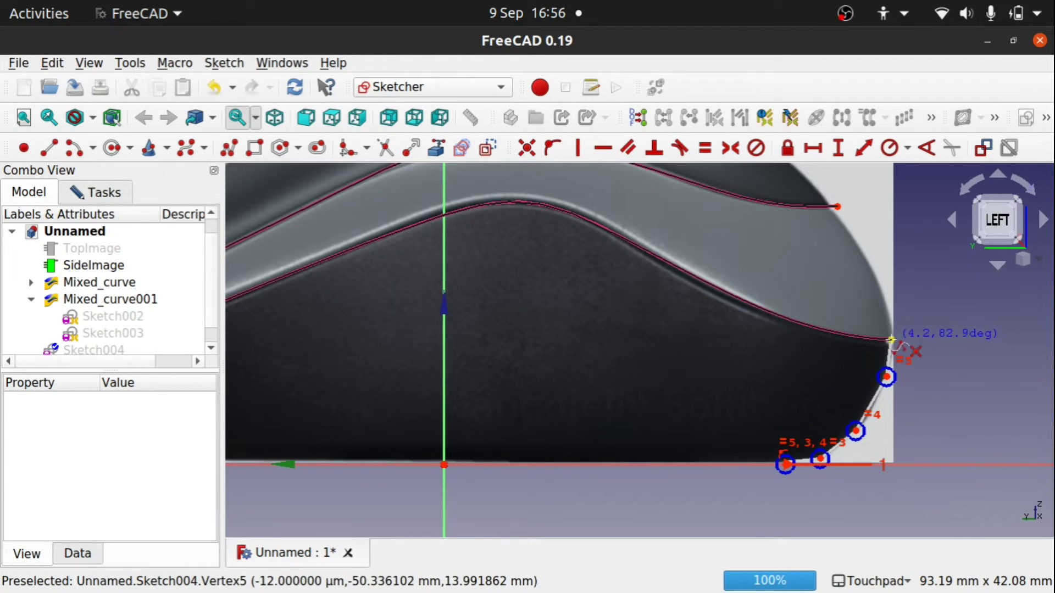
click(892, 340)
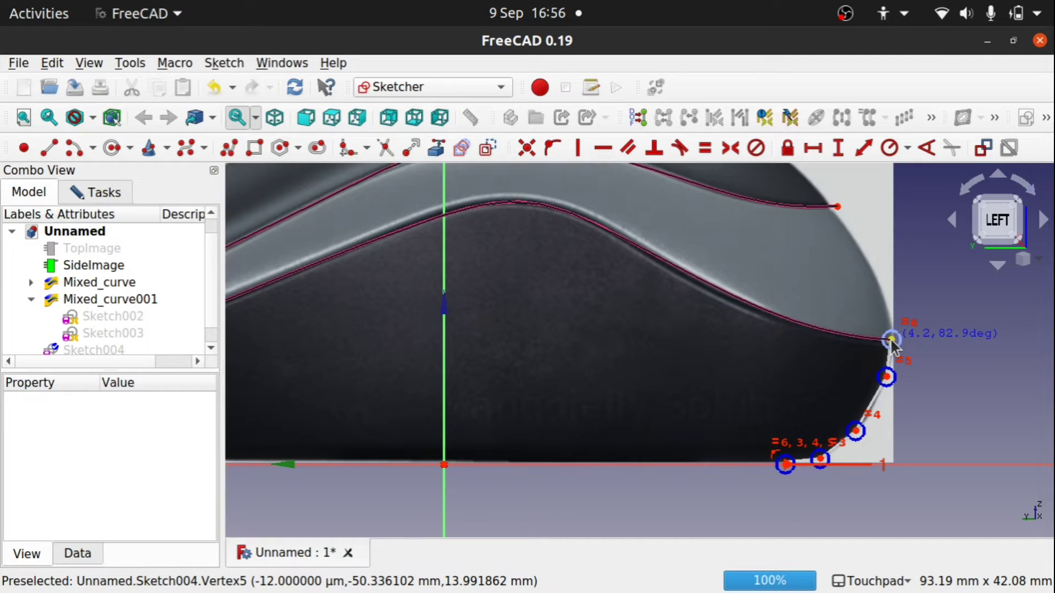
right_click(892, 341)
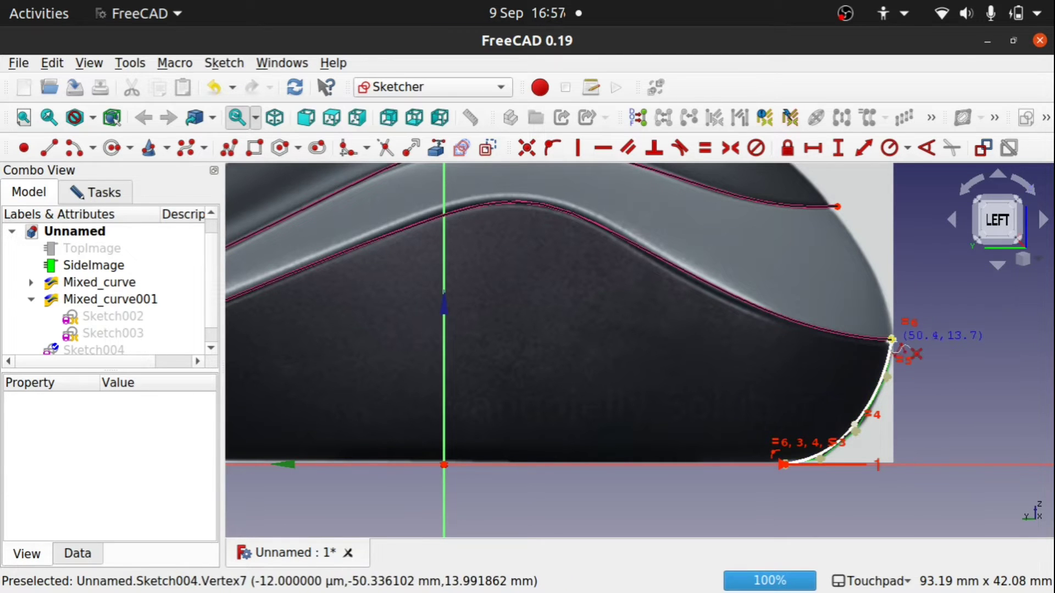
Draw a five-point B-spline along the rear outline, joining the rear endpoints of the lower and upper mixed curves.
click(891, 339)
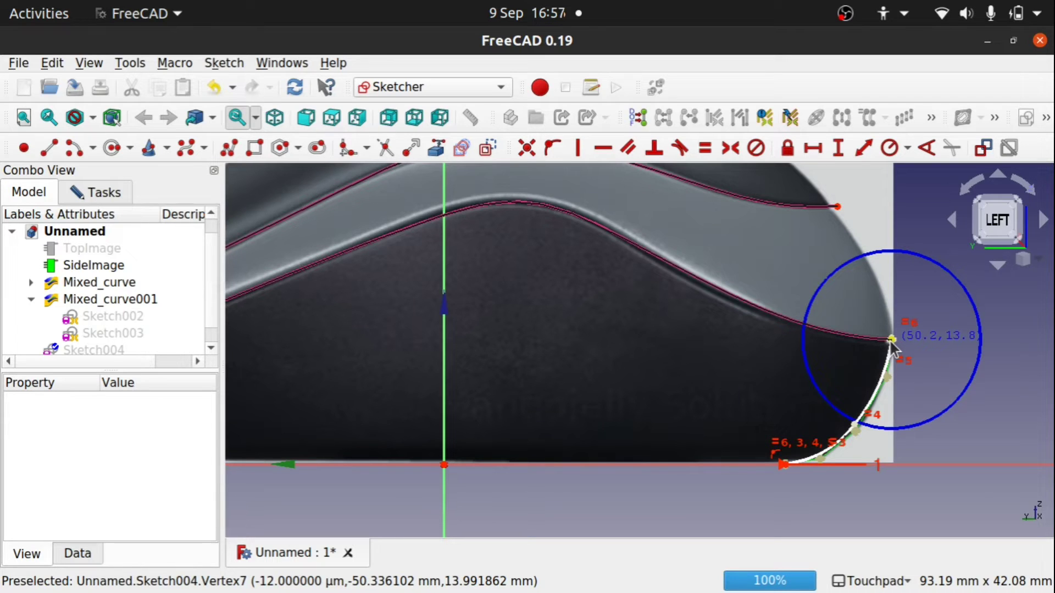
click(888, 304)
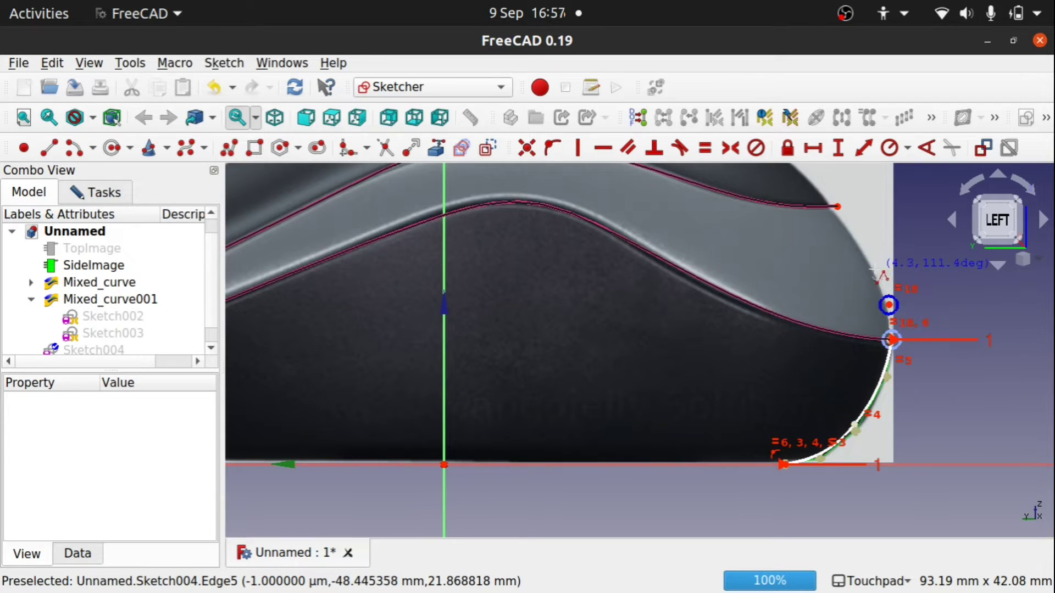
click(869, 268)
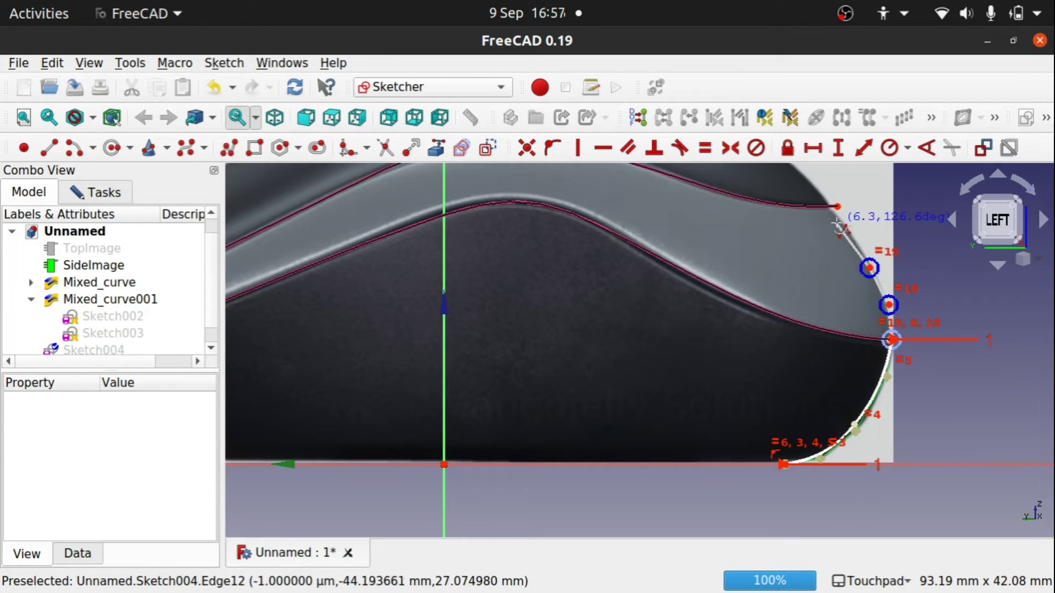
click(842, 222)
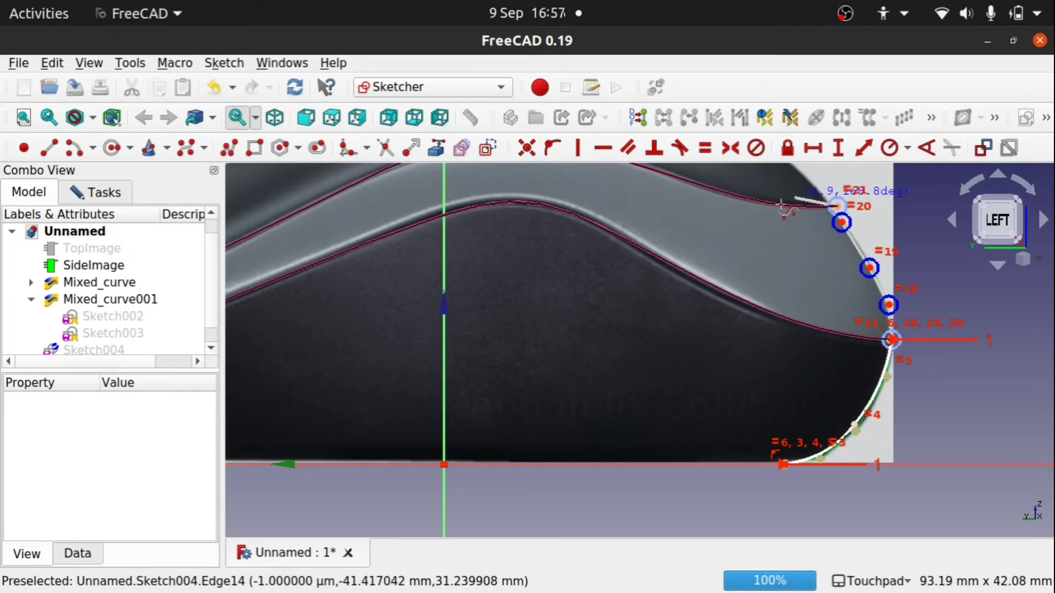
right_click(887, 201)
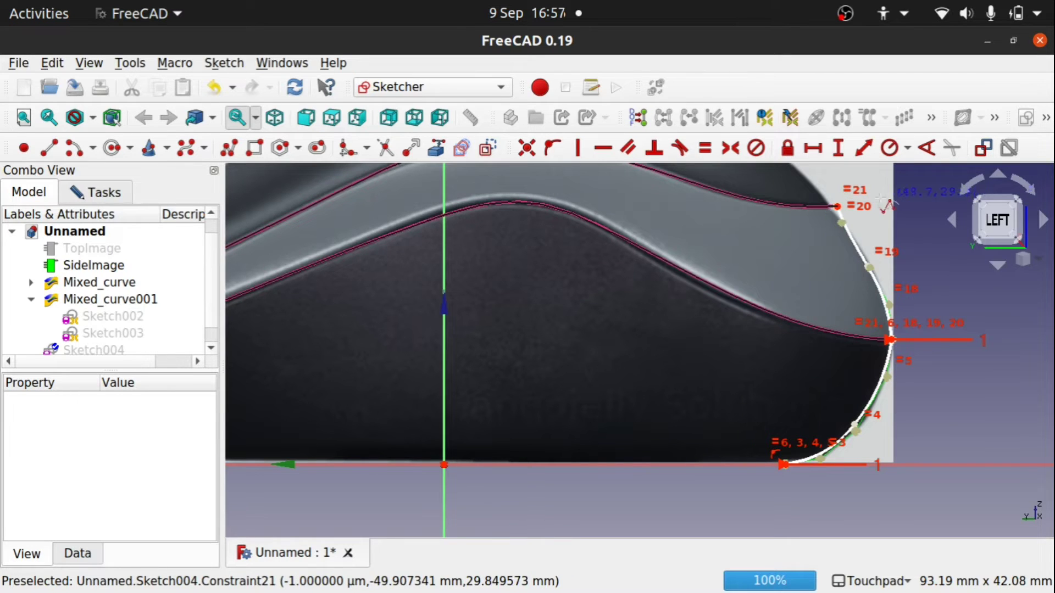
Trace the mouse's top outline with a ten-point B-spline from the upper mixed curve's rear endpoint to its front endpoint.
mouse_move(778, 214)
shift+middle_down()
mouse_move(770, 242)
mouse_move(850, 377)
mouse_move(786, 293)
shift+middle_up()
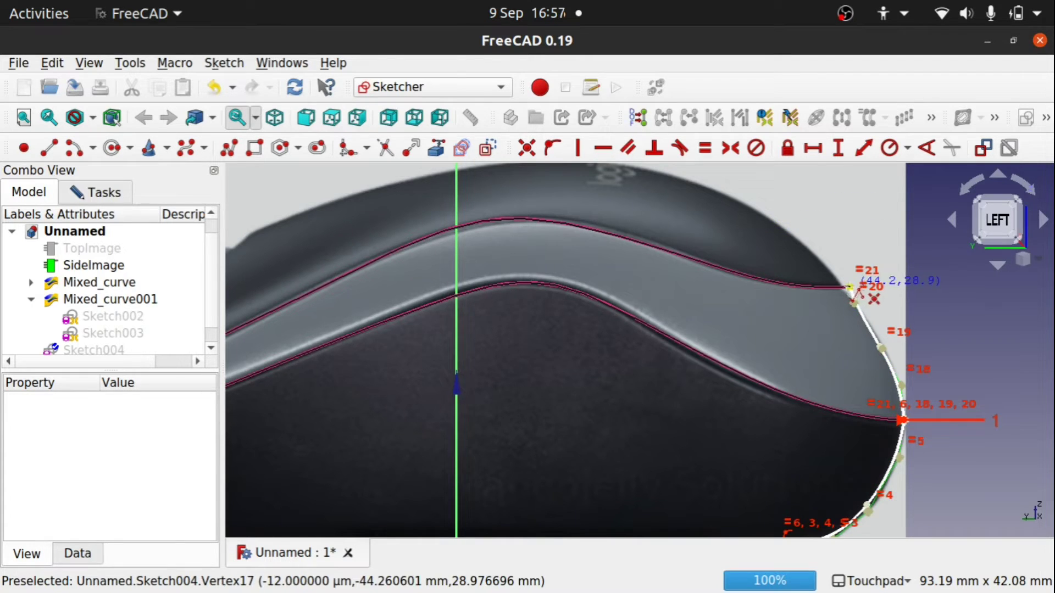
click(849, 287)
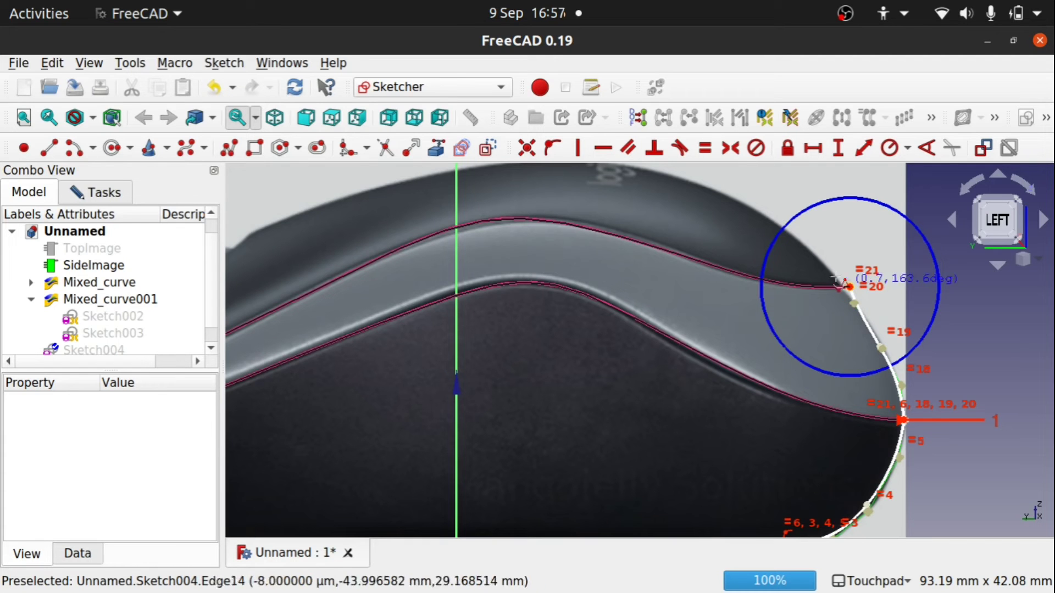
click(810, 249)
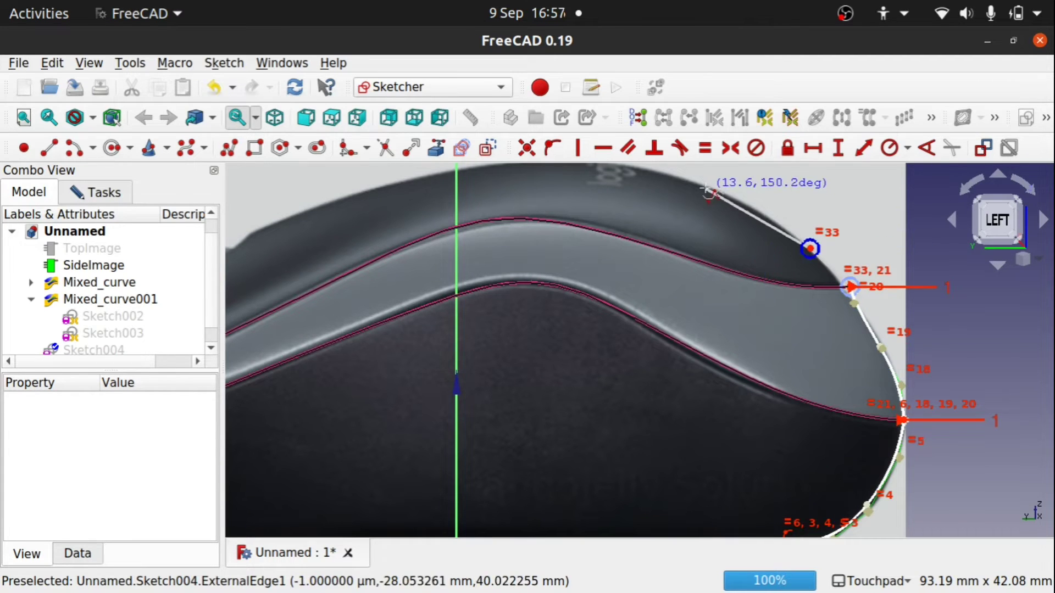
click(705, 187)
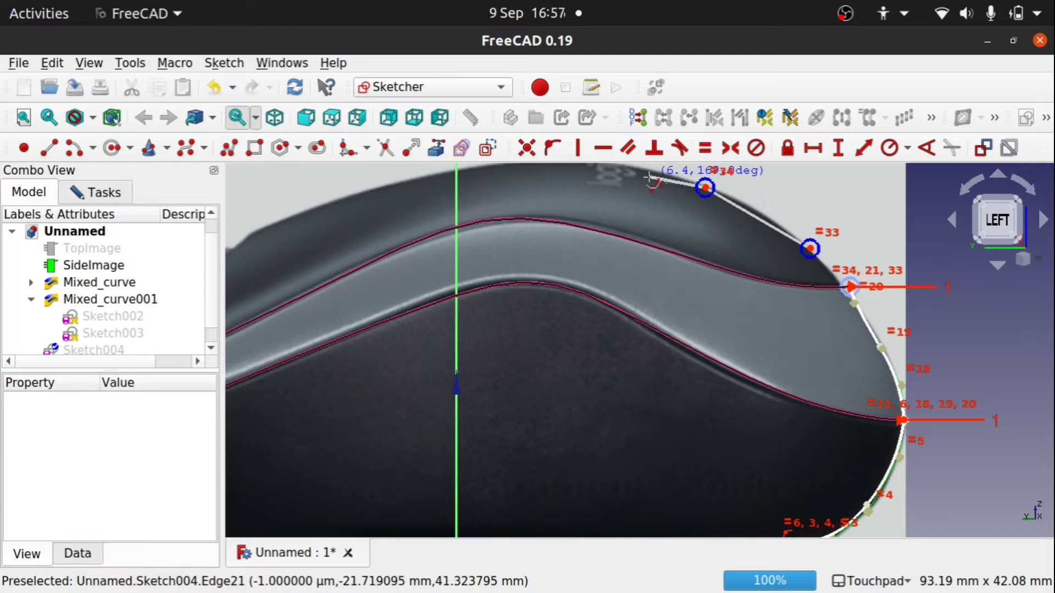
shift+middle_drag(650, 179, 746, 292)
click(650, 272)
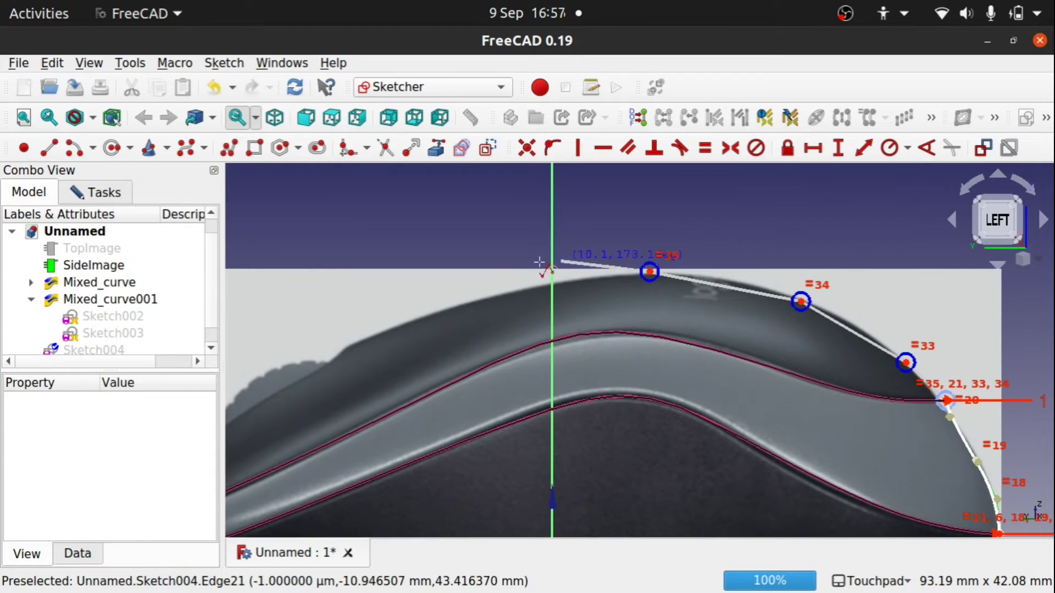
click(527, 288)
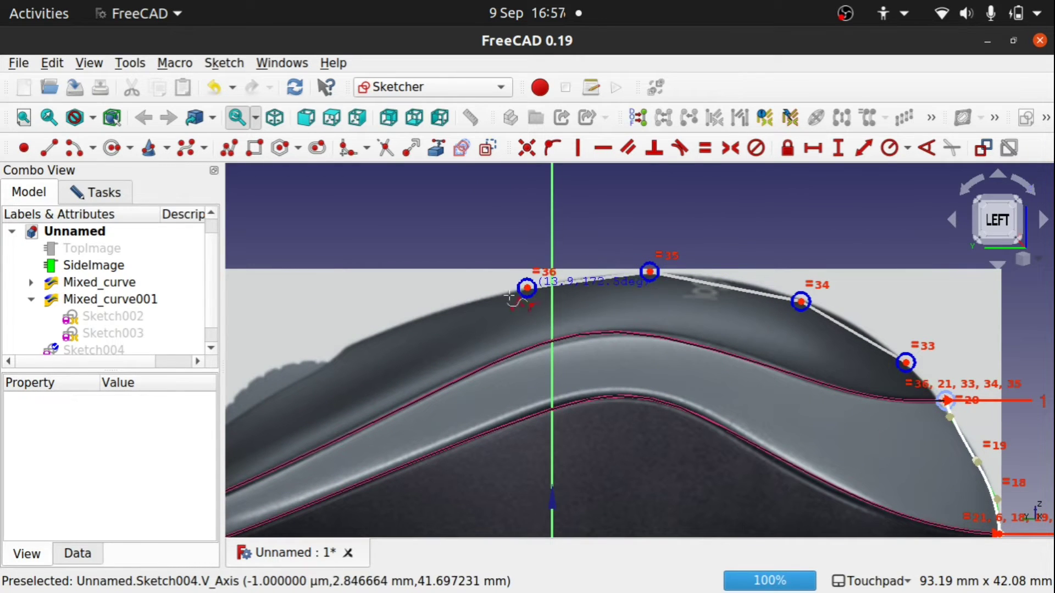
click(369, 338)
click(275, 389)
shift+middle_drag(275, 389, 625, 297)
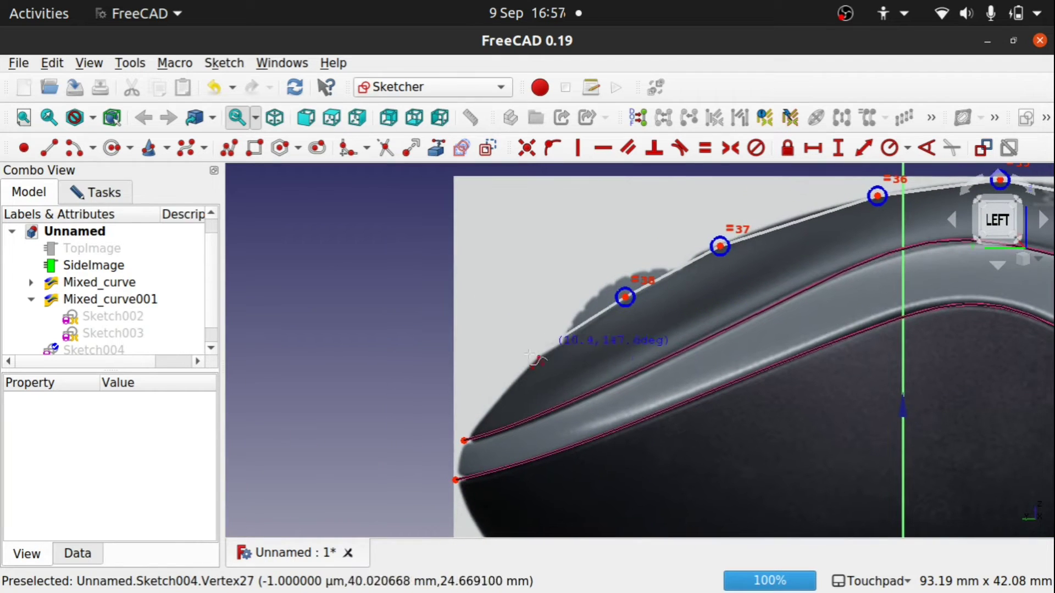
click(538, 357)
click(487, 409)
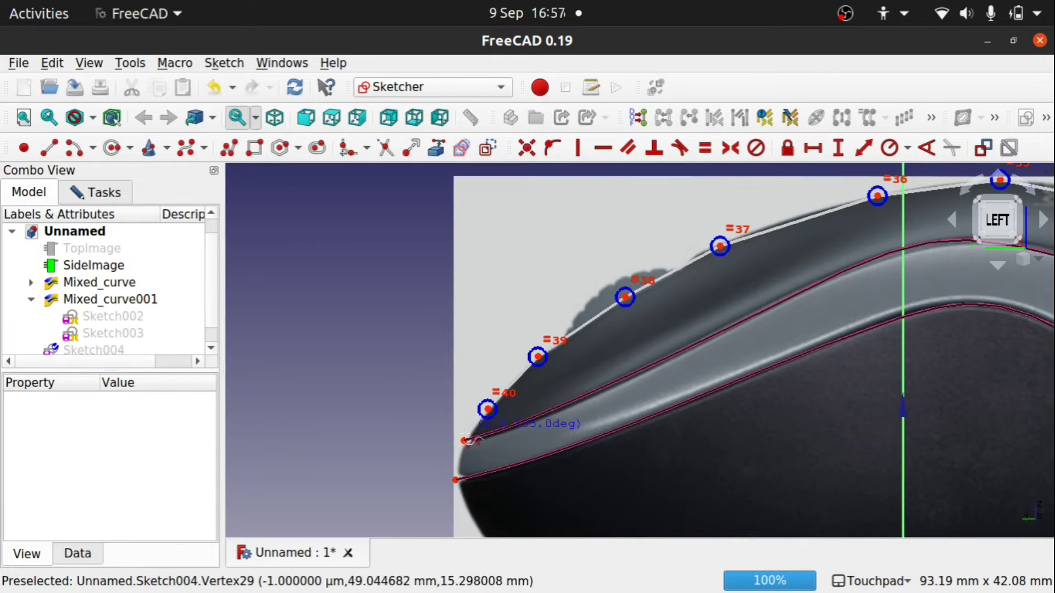
click(464, 440)
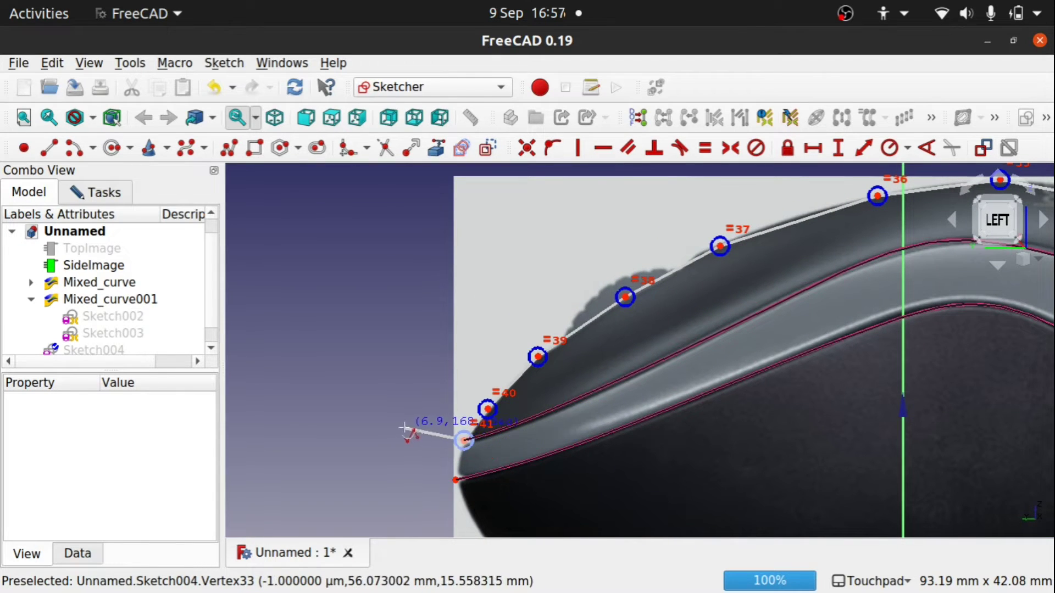
right_click(403, 427)
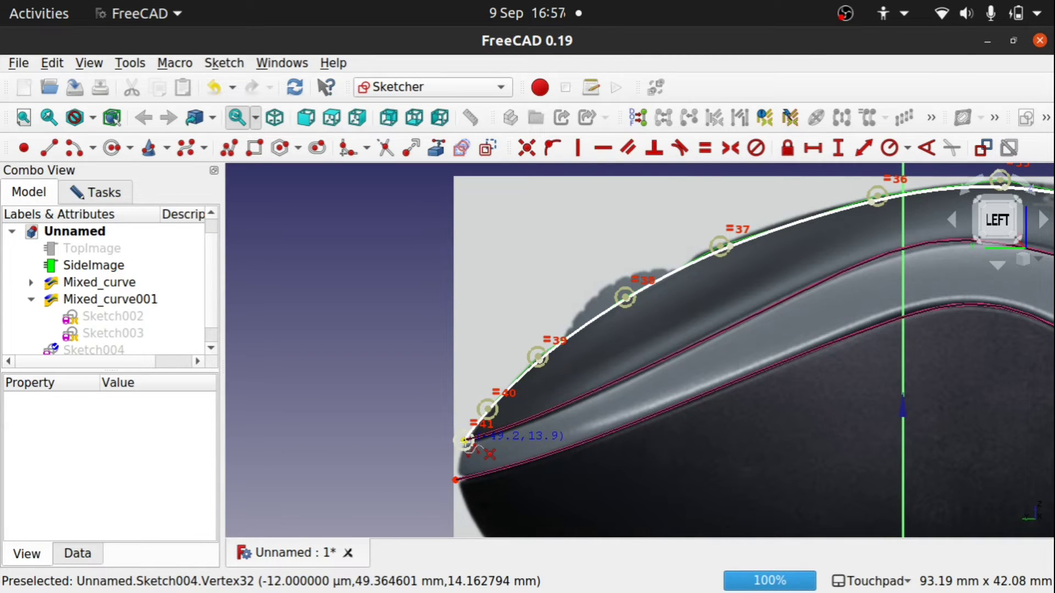
Draw a short three-point B-spline at the front, joining the front endpoints of the upper and lower mixed curves.
click(466, 441)
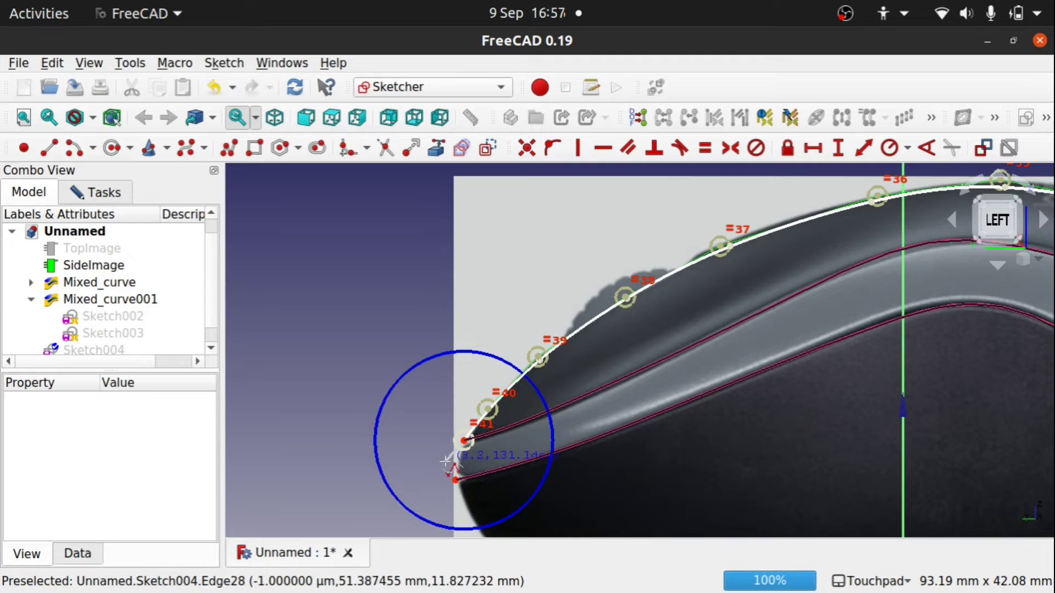
click(456, 478)
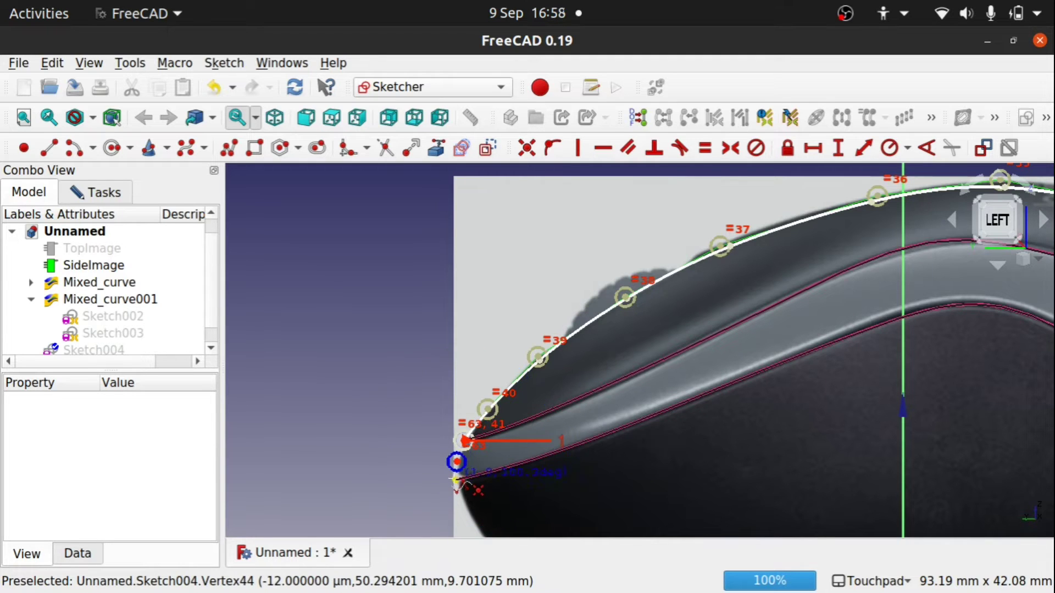
click(455, 480)
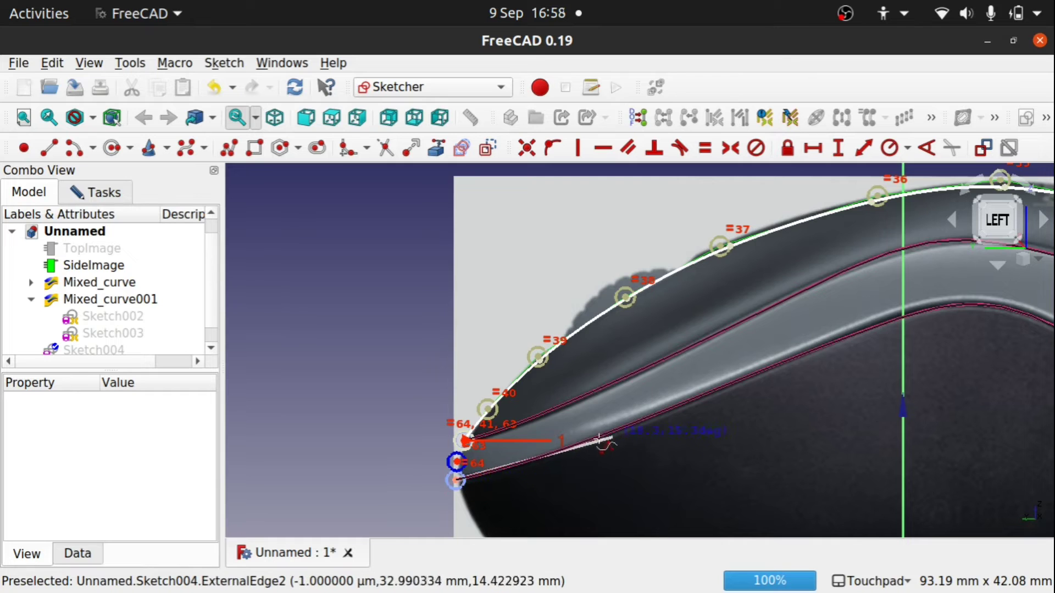
right_click(453, 501)
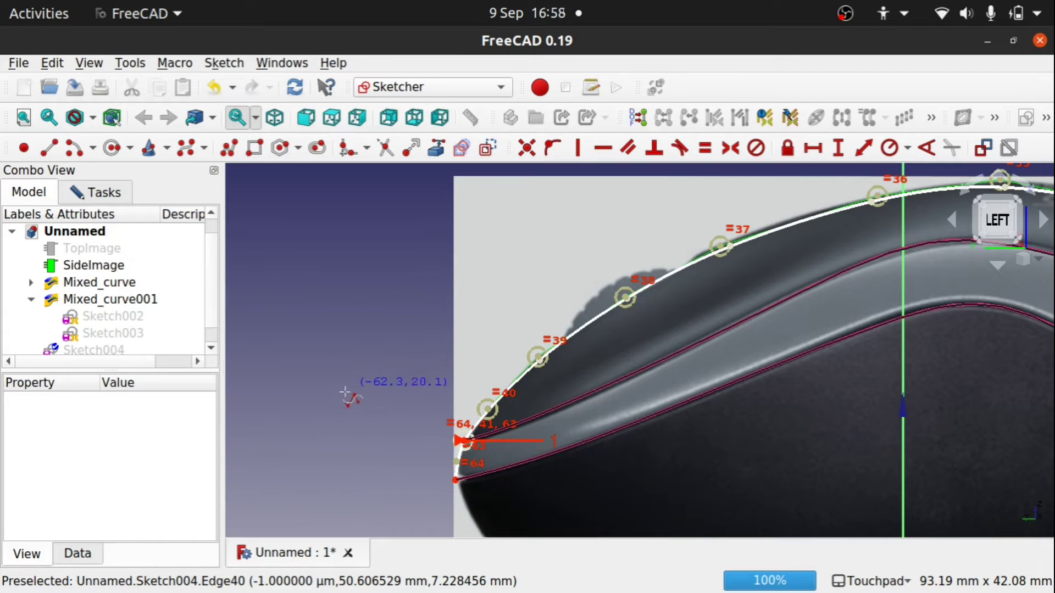
Trace the lower front outline with a five-point B-spline from the lower mixed curve's front endpoint to the horizontal axis, about 37 mm from the origin.
mouse_move(536, 490)
shift+middle_down()
mouse_move(483, 349)
mouse_move(495, 333)
shift+middle_up()
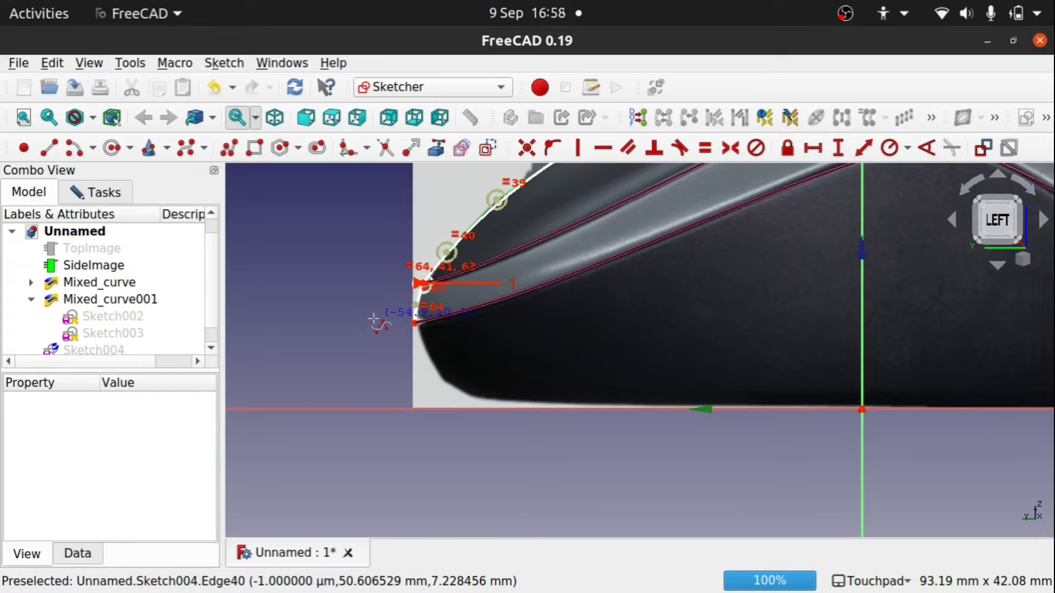
click(184, 150)
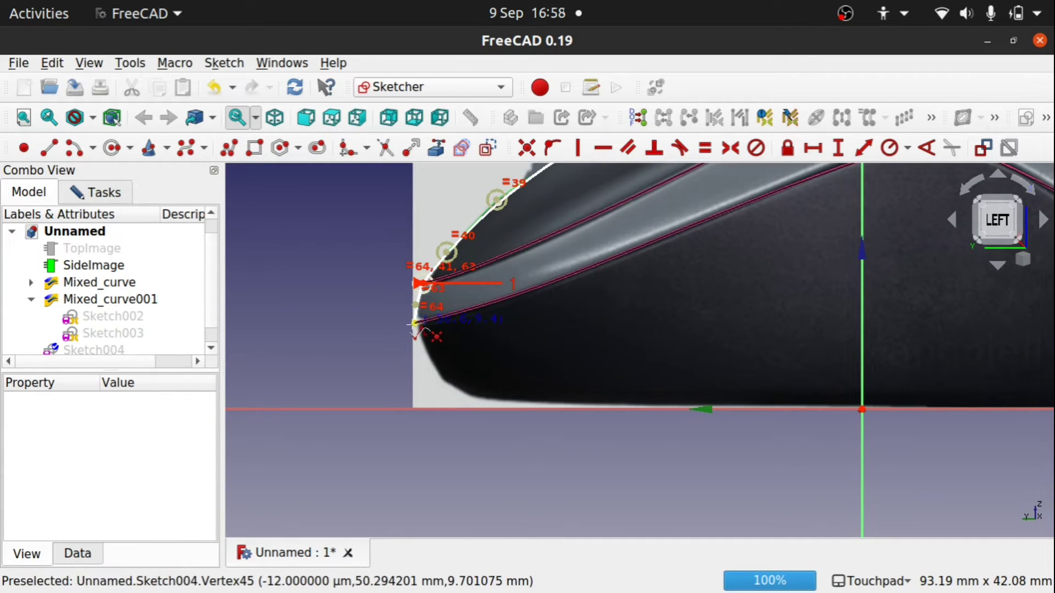
click(415, 324)
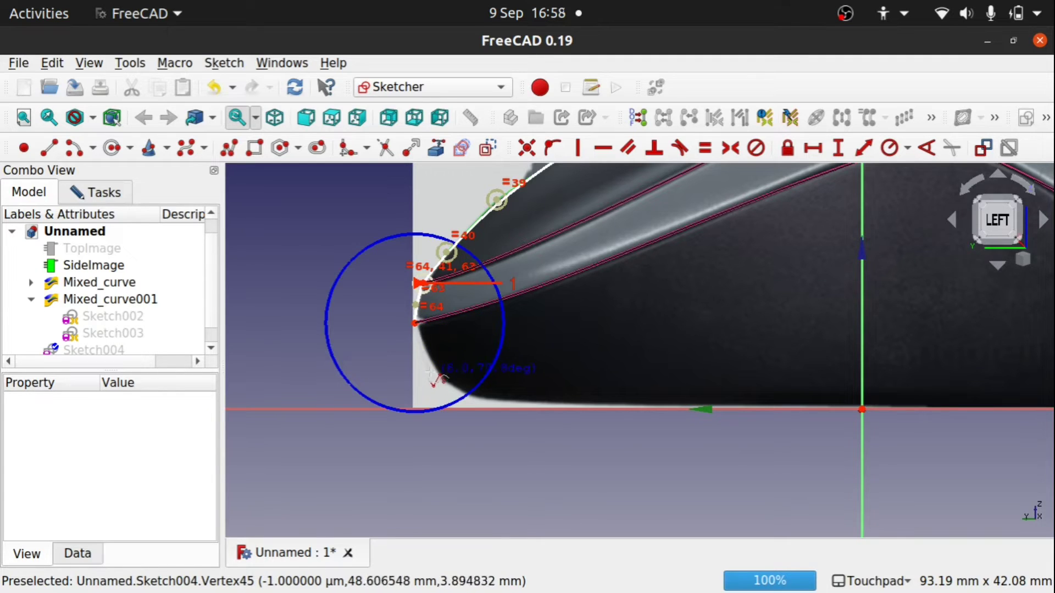
click(433, 371)
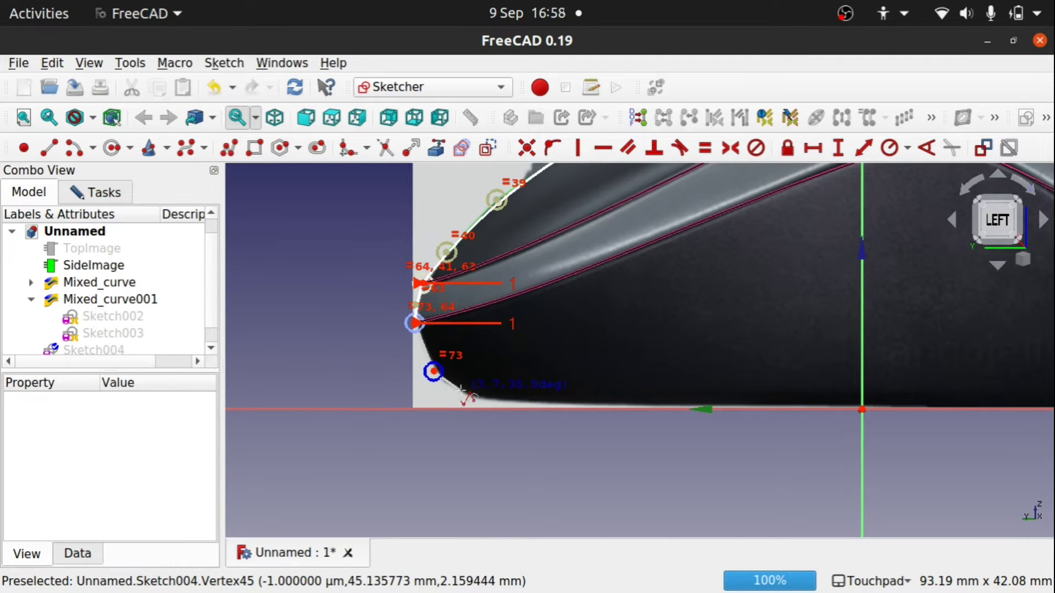
click(461, 390)
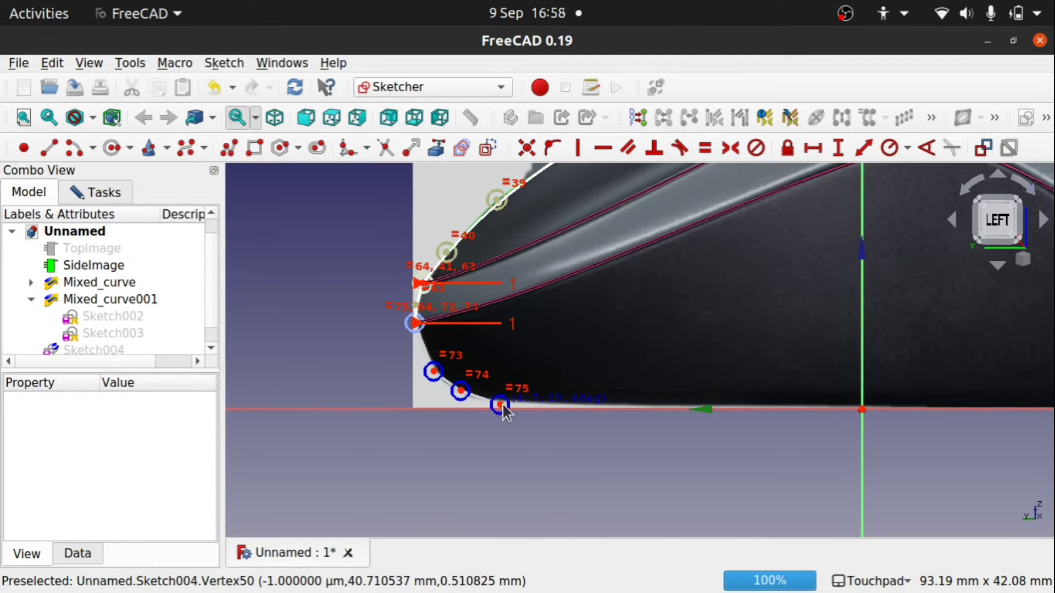
click(535, 408)
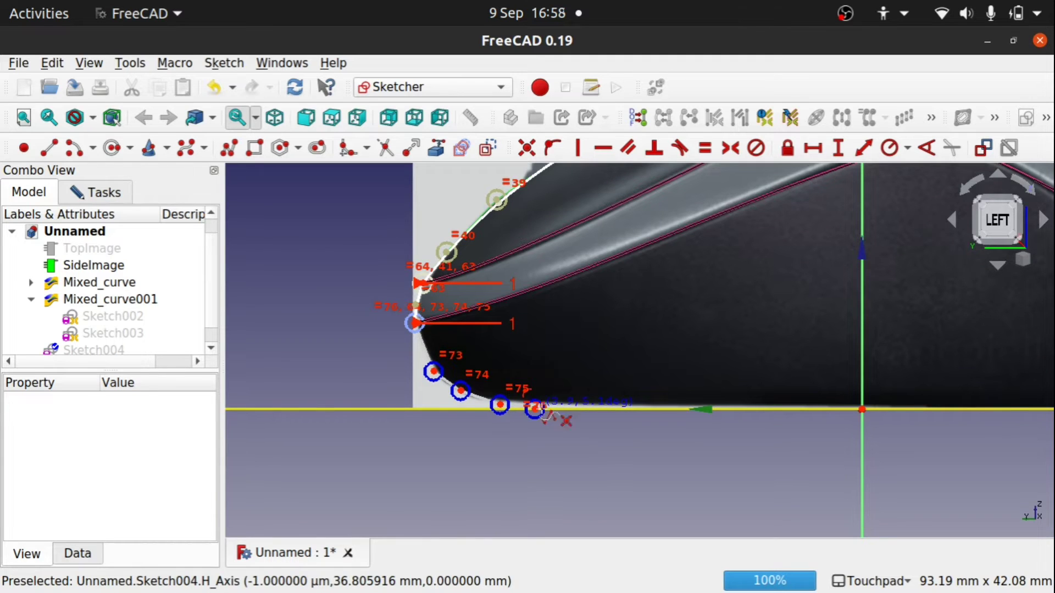
right_click(599, 419)
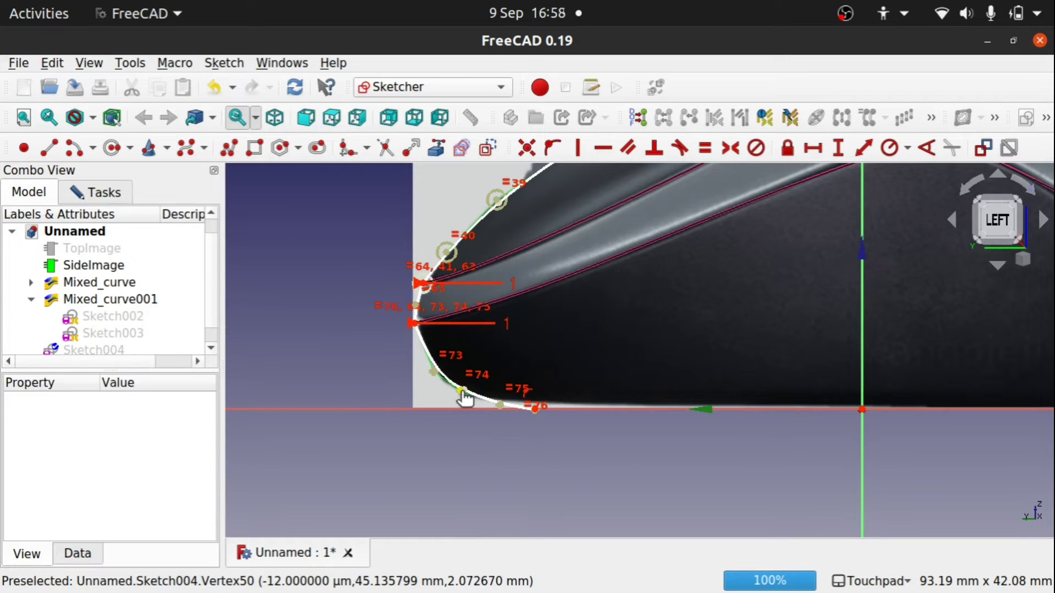
Shift the upper control points of the lower front B-spline outward so it follows the mouse's lower front edge.
drag(460, 390, 429, 379)
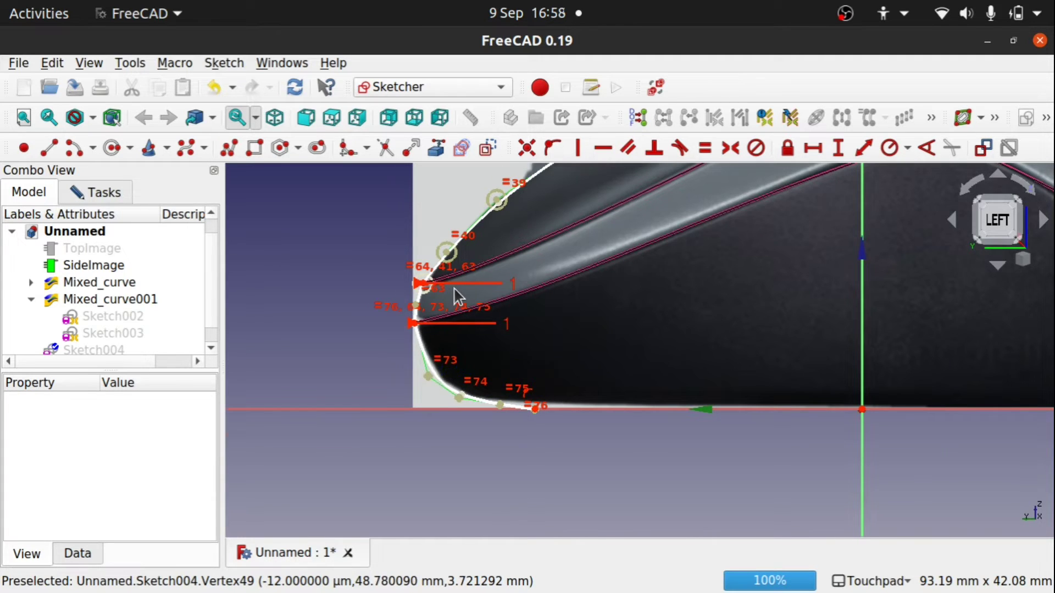
scroll(455, 294, up, 5)
scroll(503, 283, down, 5)
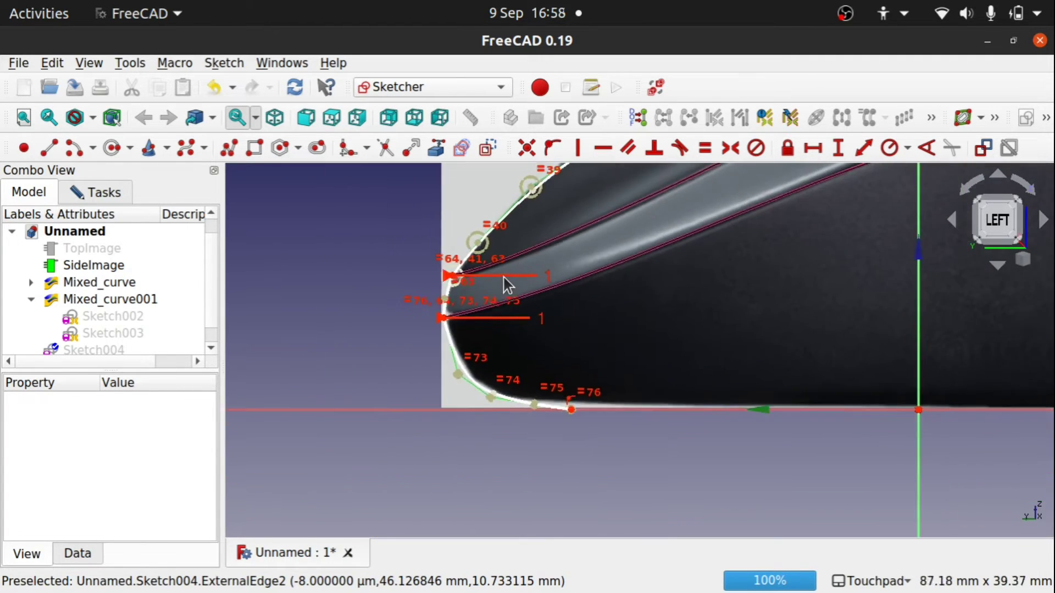
Fit the top B-spline to the image by moving its frontmost control point, the one to about (-20.8, 36.7) and the one to about (28.3, 41.7).
drag(477, 240, 473, 240)
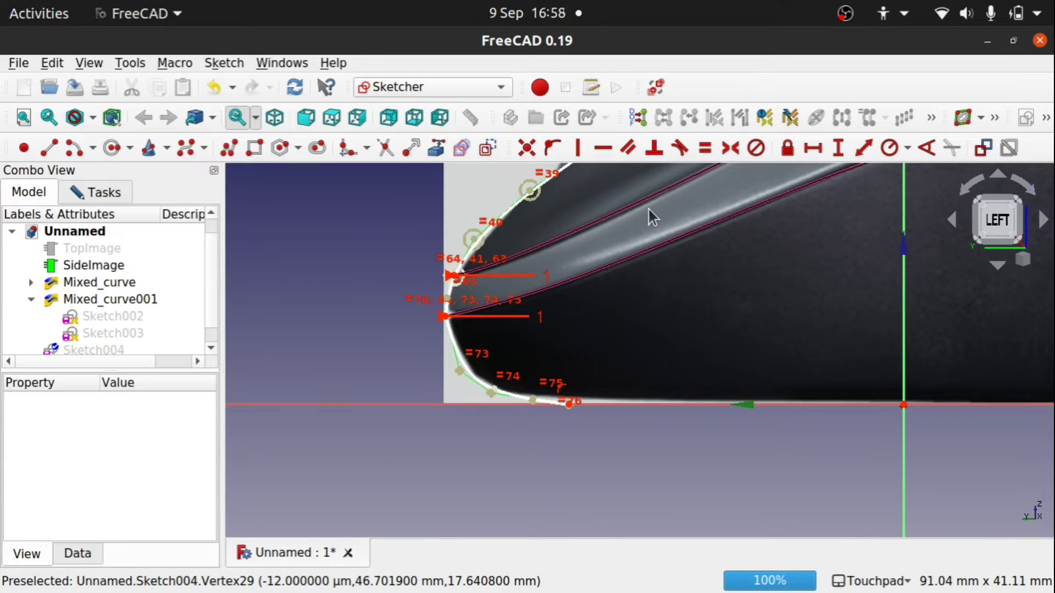
shift+middle_drag(684, 212, 602, 413)
drag(632, 281, 629, 275)
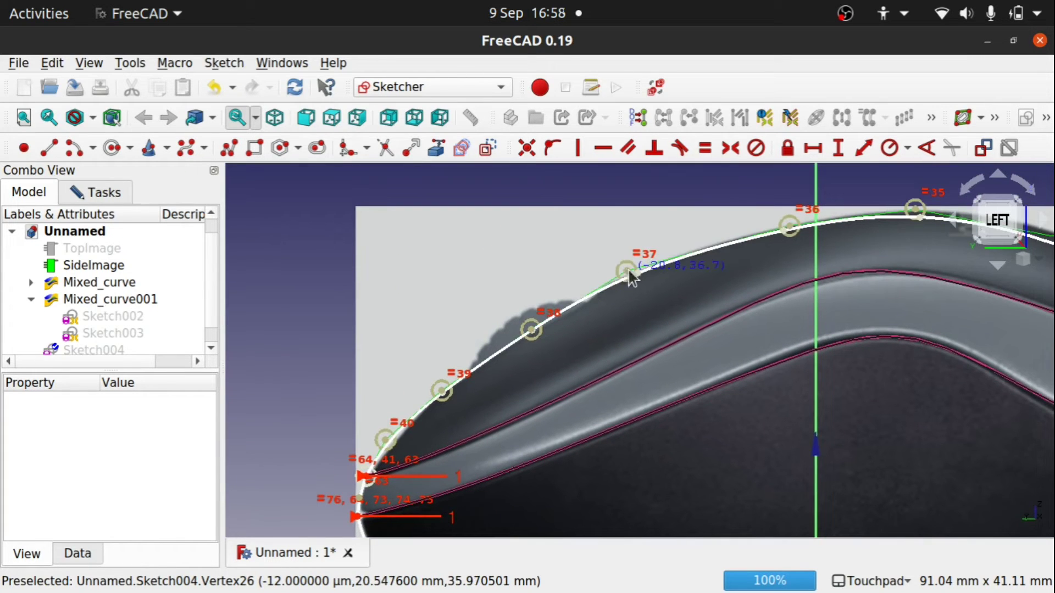
shift+middle_drag(925, 292, 560, 331)
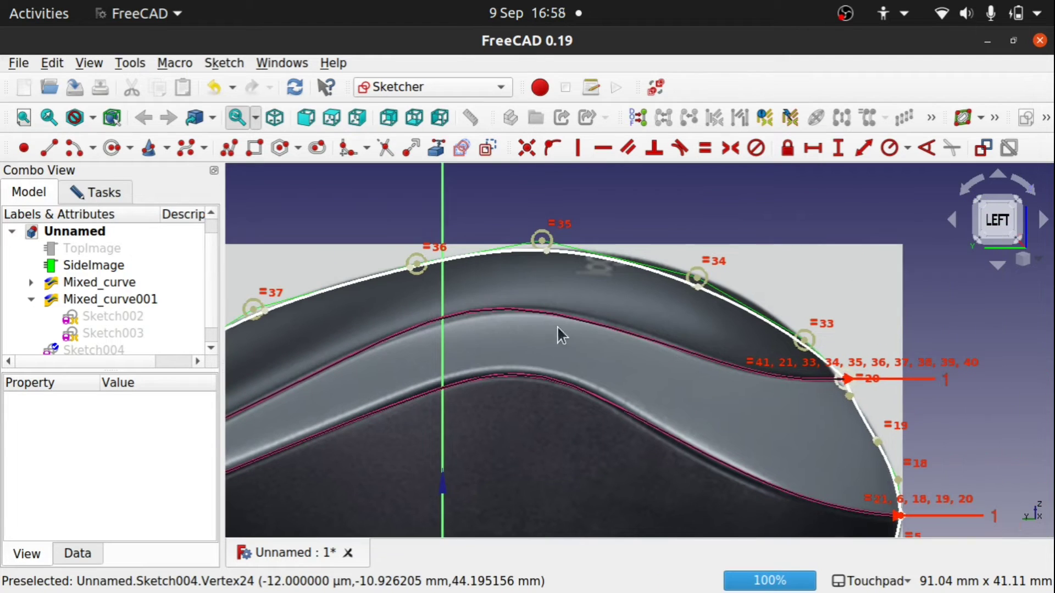
drag(701, 279, 698, 265)
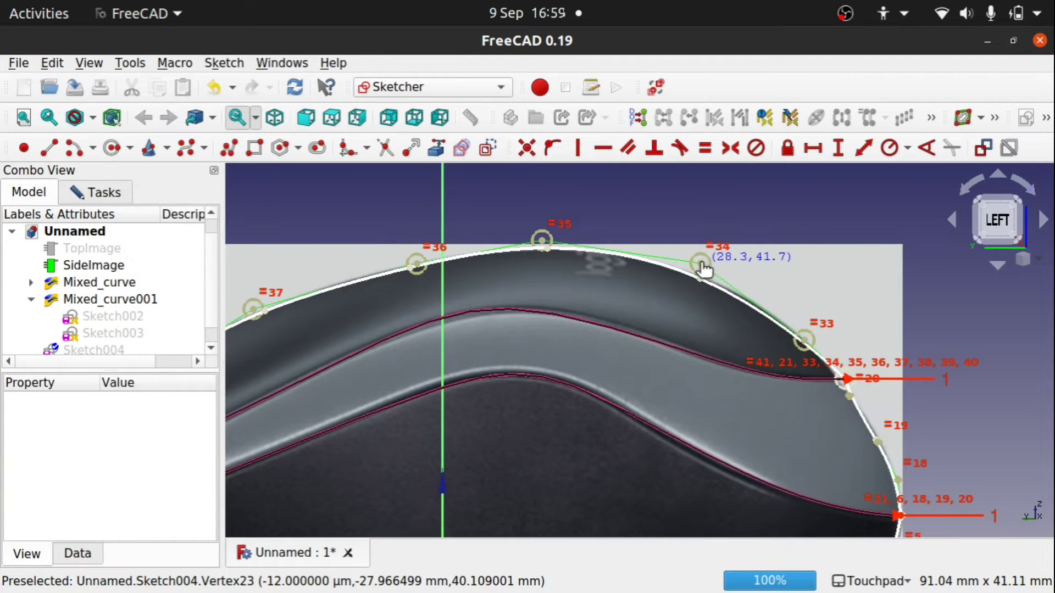
Move the two upper control points of the rear B-spline between the mixed curves outward to match the rear edge.
scroll(850, 401, up, 3)
scroll(851, 401, up, 2)
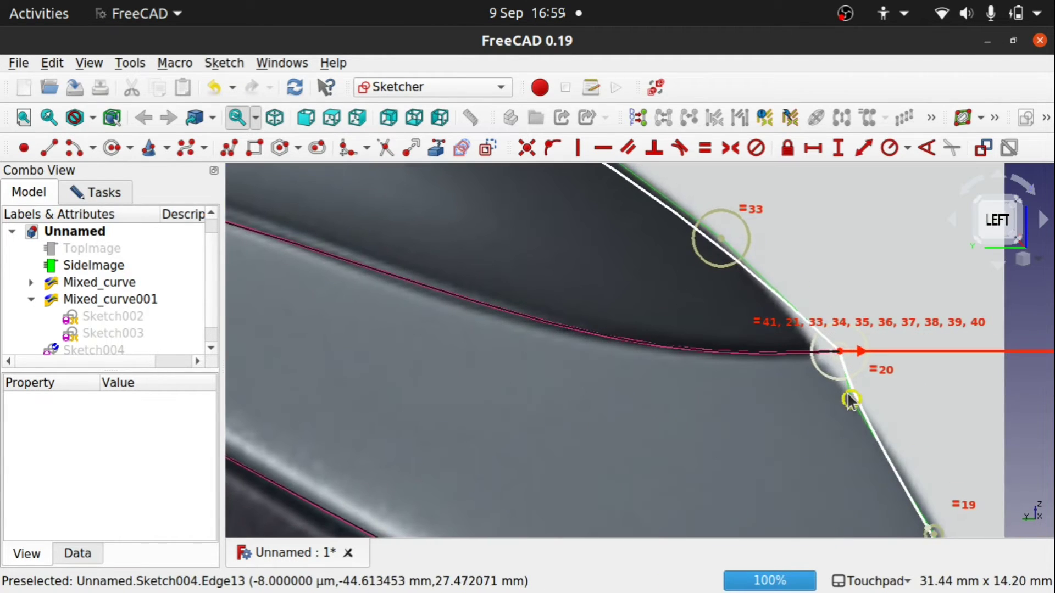
scroll(850, 401, down, 3)
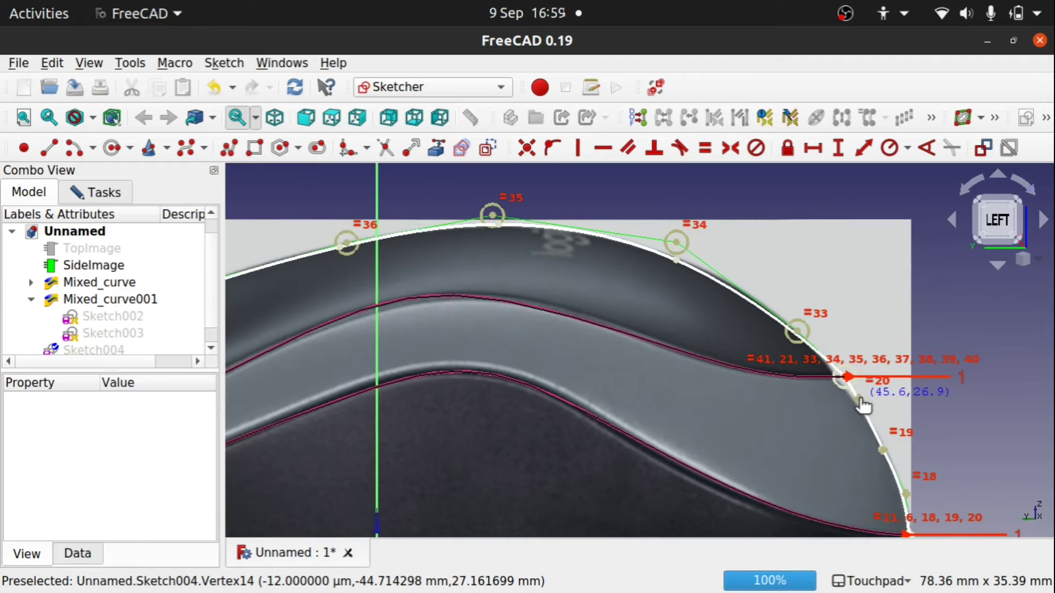
scroll(843, 390, up, 4)
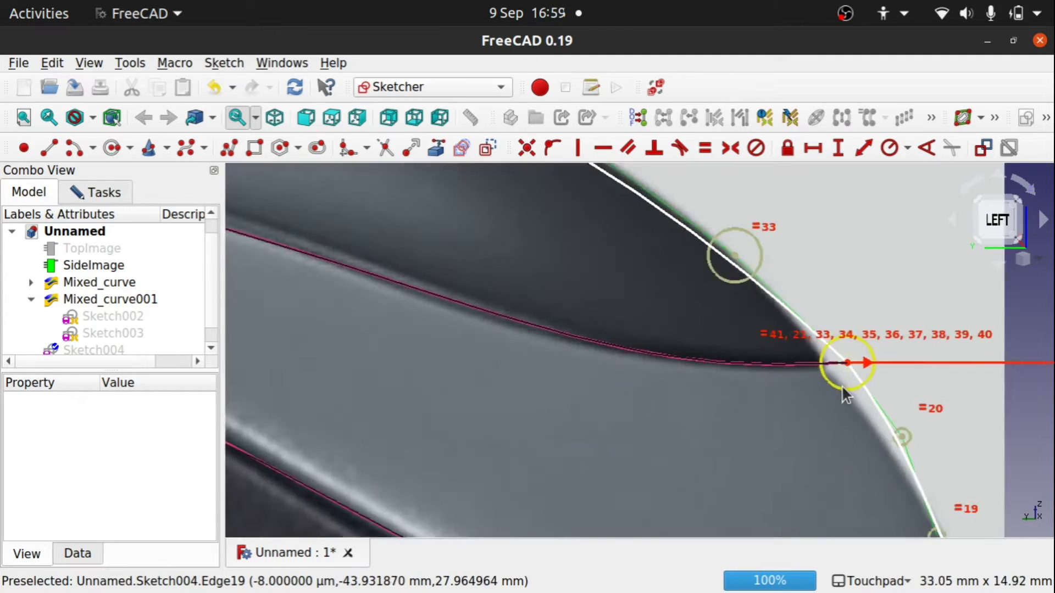
scroll(842, 384, down, 4)
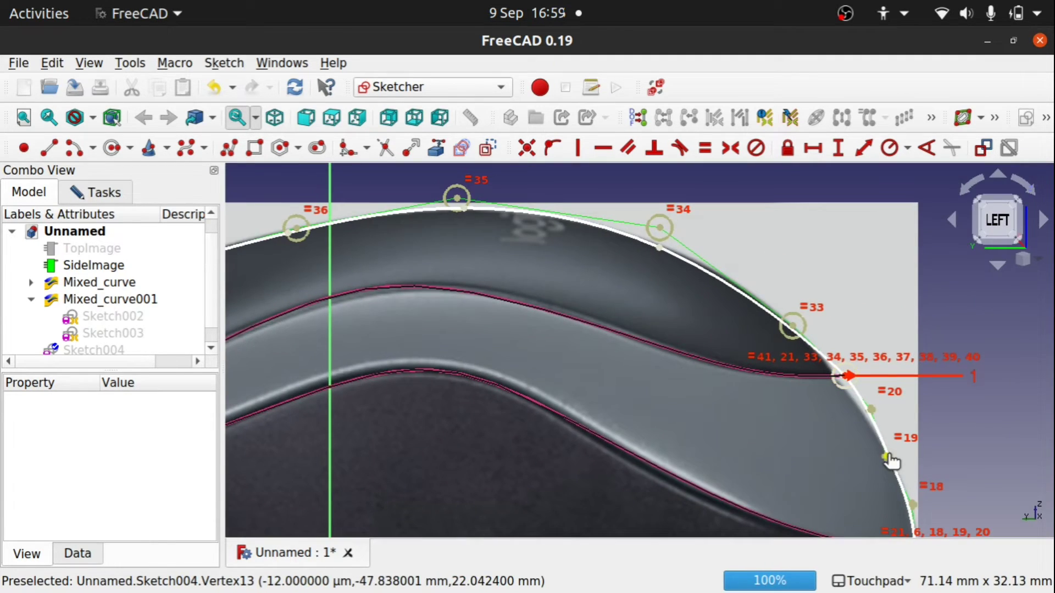
scroll(861, 423, up, 2)
scroll(862, 423, down, 2)
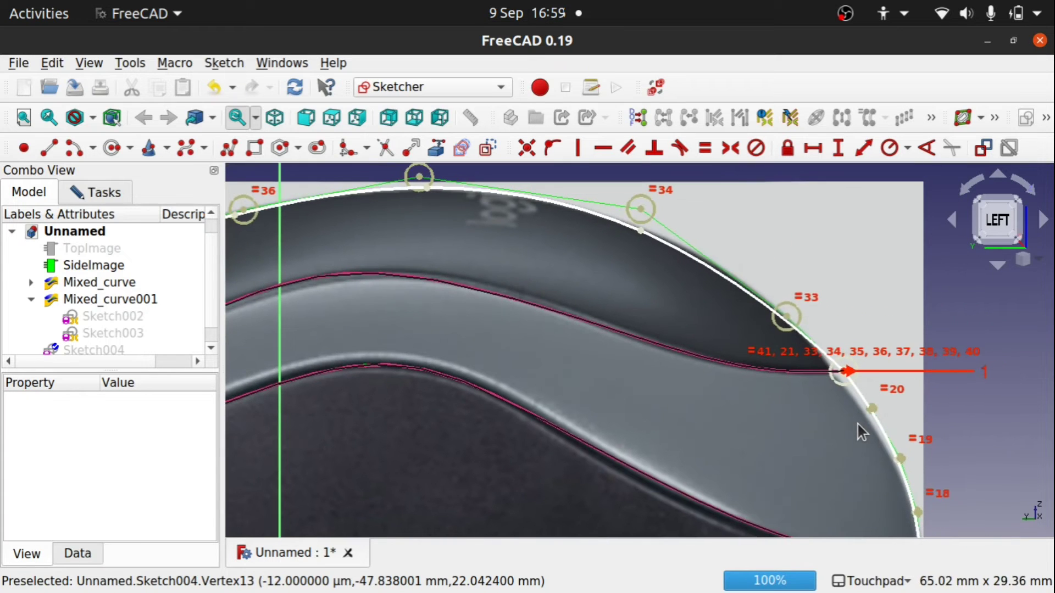
Raise the top B-spline's control point nearest its rear end so the outline flows smoothly into the rear B-spline.
drag(787, 319, 789, 298)
scroll(841, 368, up, 6)
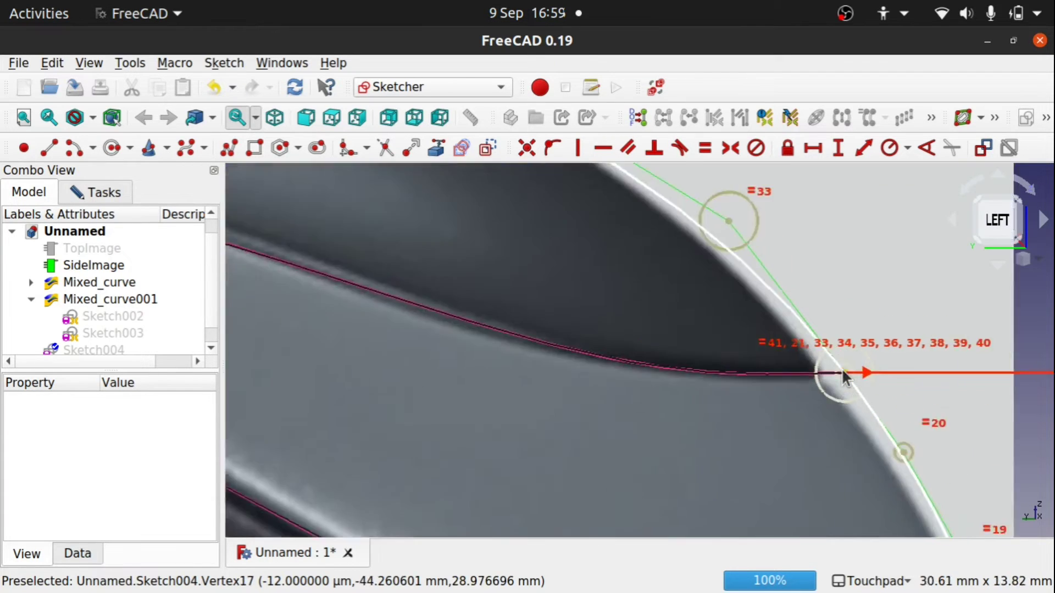
scroll(841, 368, down, 6)
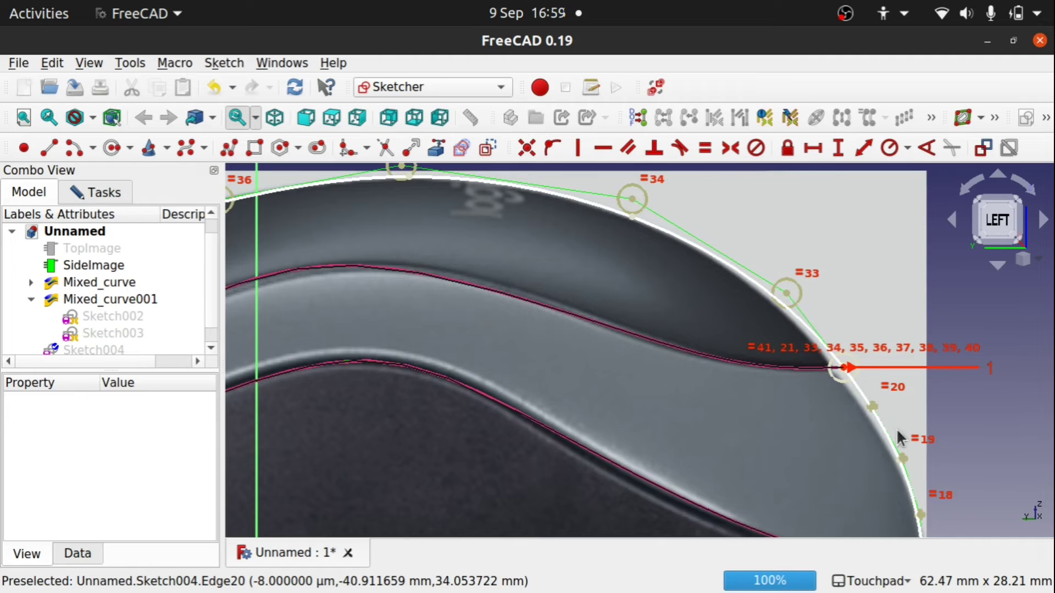
scroll(850, 379, up, 4)
scroll(850, 378, up, 1)
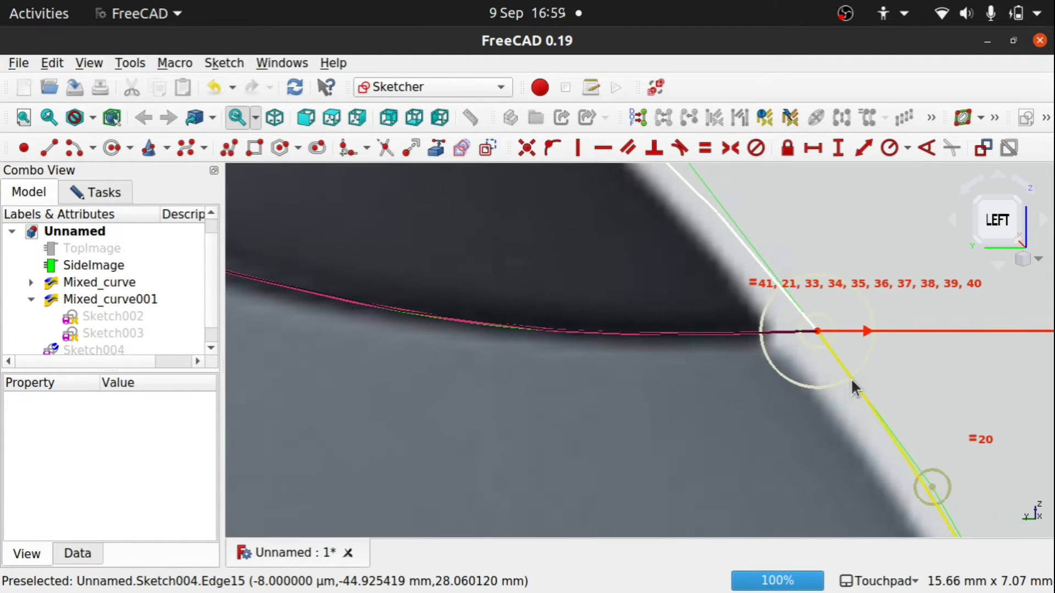
scroll(892, 449, down, 5)
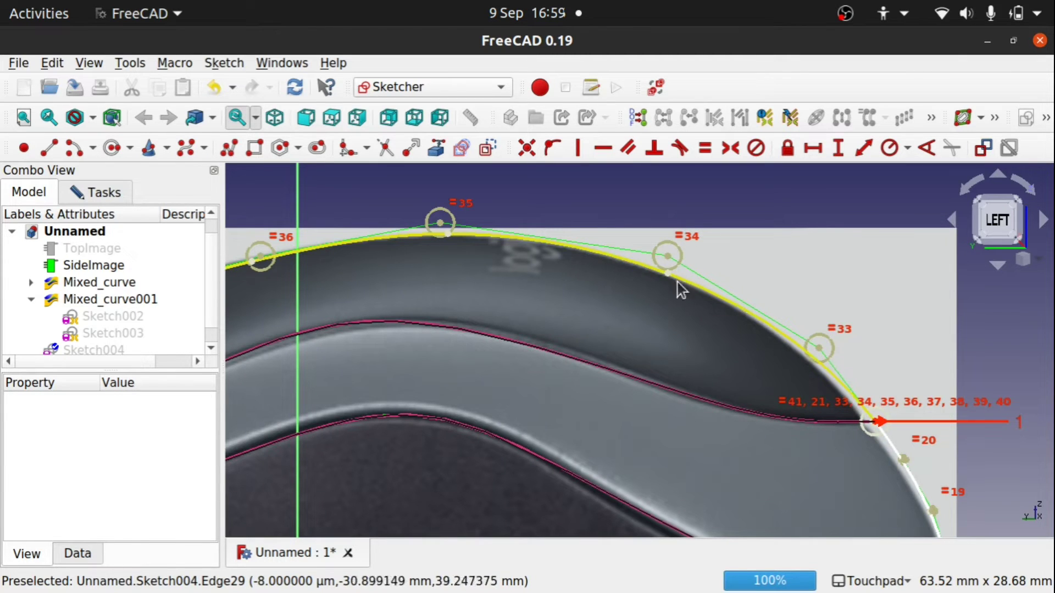
Adjust the three inner control points of the lower rear B-spline to fit the image, the uppermost to about (50.3, 8.8), and leave the sketch.
mouse_move(928, 462)
shift+middle_down()
mouse_move(833, 297)
mouse_move(766, 228)
shift+middle_up()
shift+middle_drag(756, 443, 771, 328)
drag(800, 323, 807, 335)
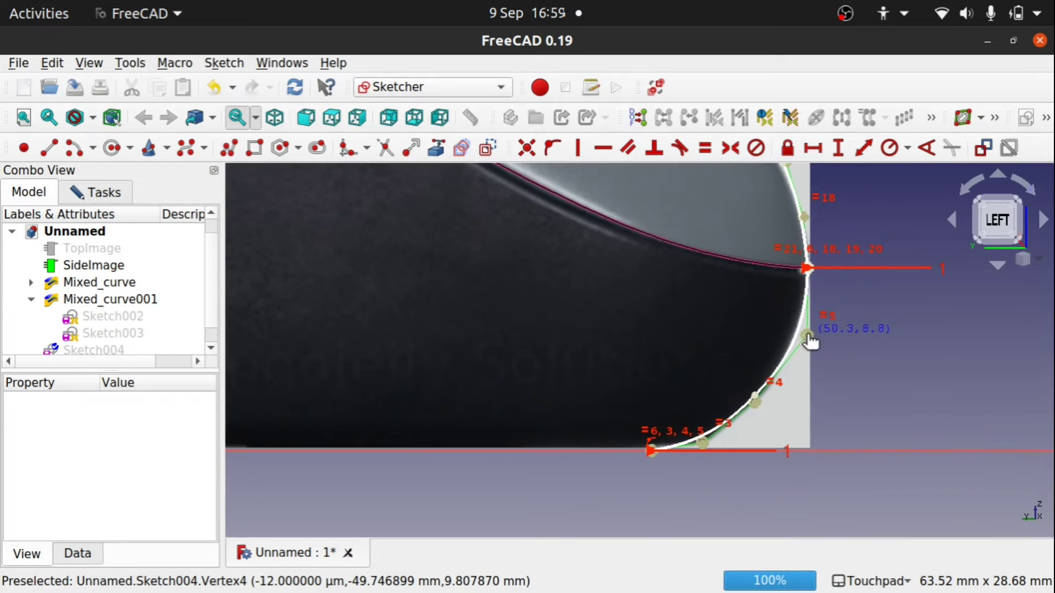
drag(755, 404, 759, 411)
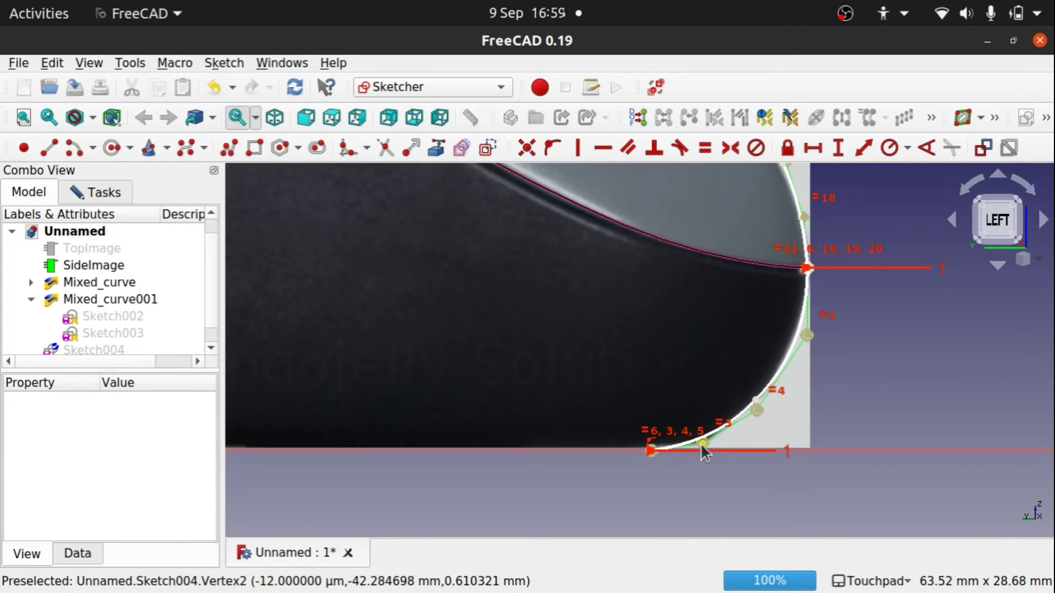
mouse_move(701, 443)
mouse_down()
mouse_move(706, 452)
mouse_move(703, 443)
mouse_up()
key(Escape)
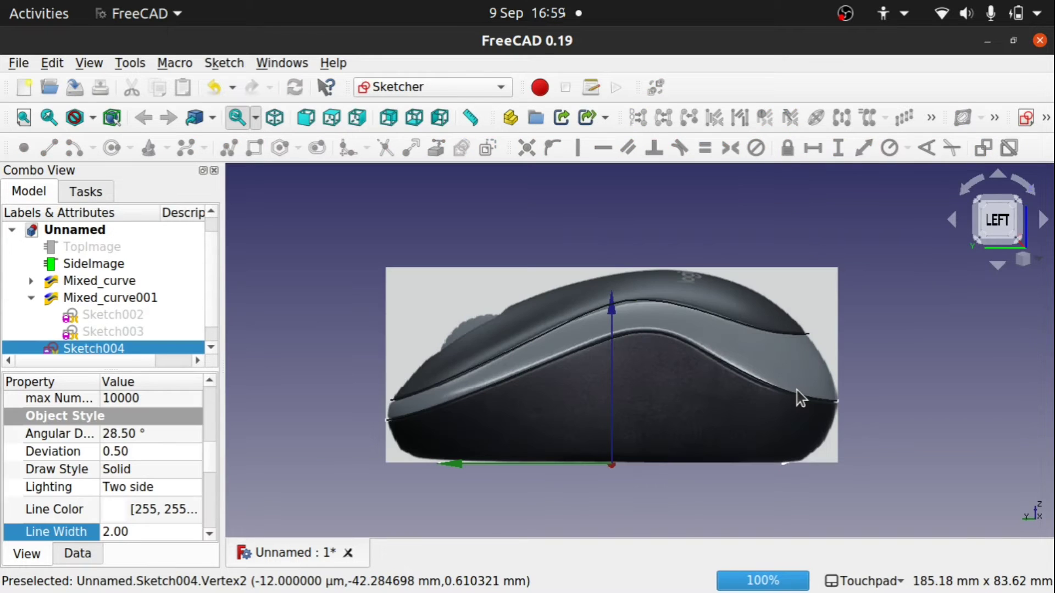
Hide the side reference image and set the outline sketch's line width to 4.00.
click(545, 425)
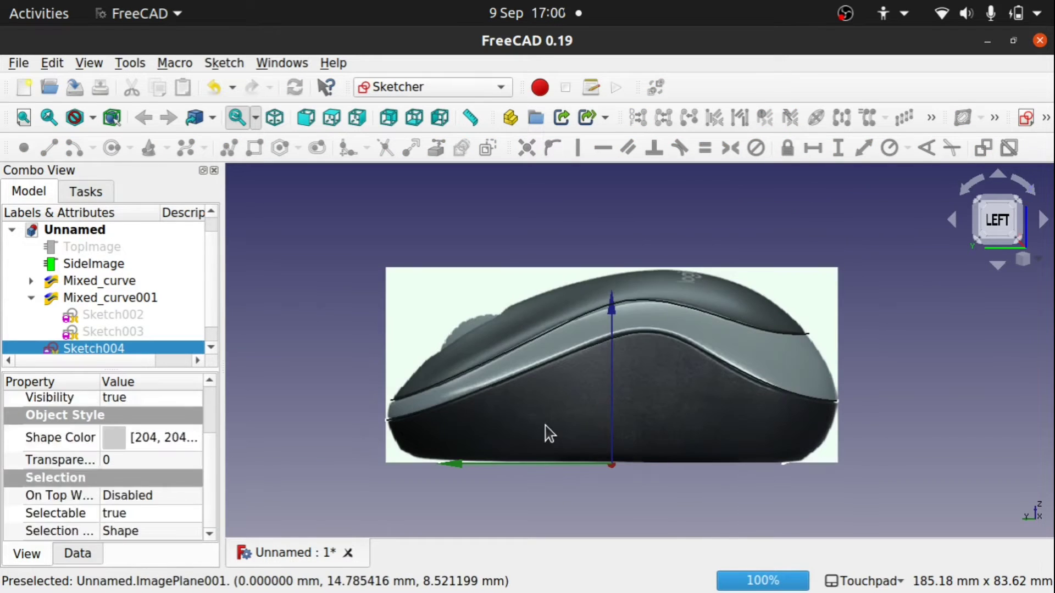
key(space)
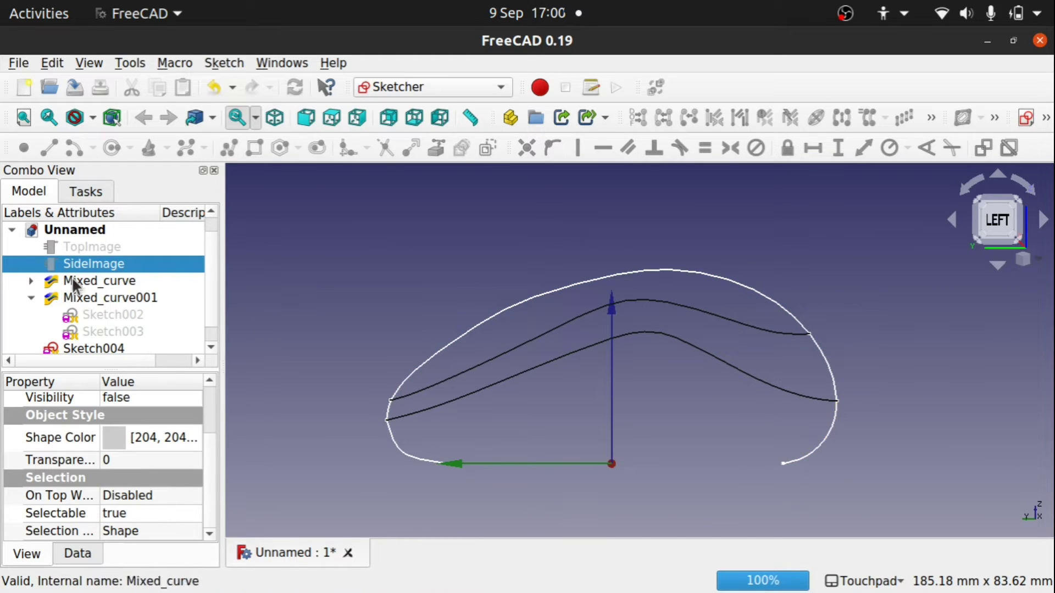
click(109, 350)
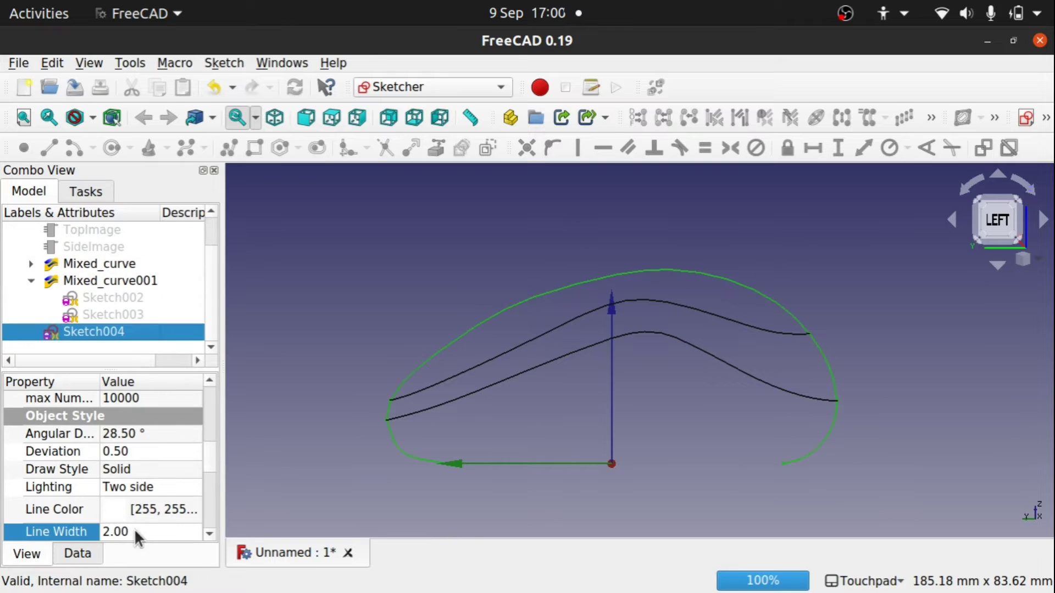
click(134, 530)
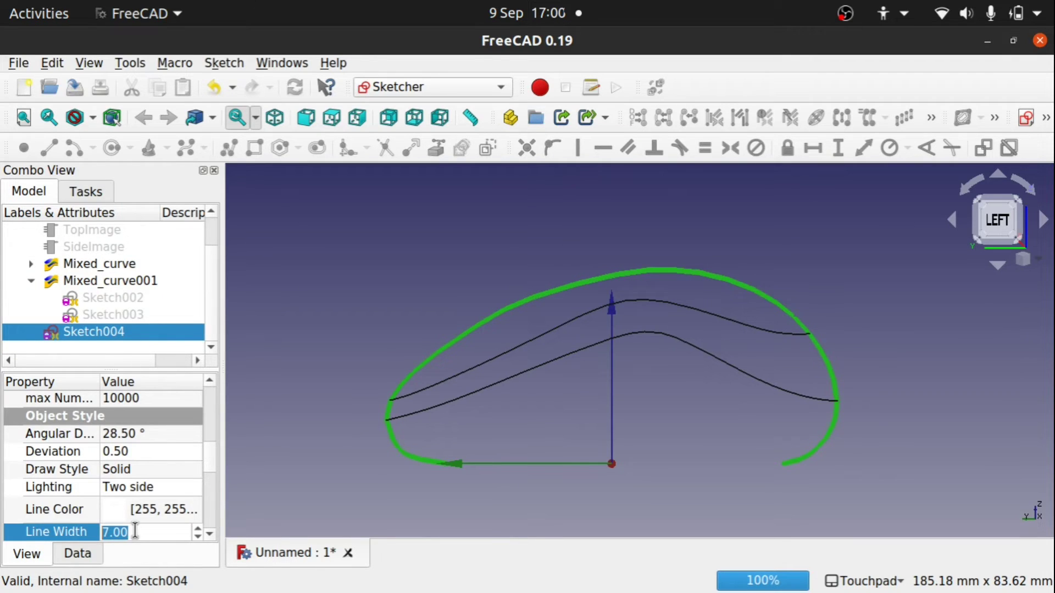
click(346, 479)
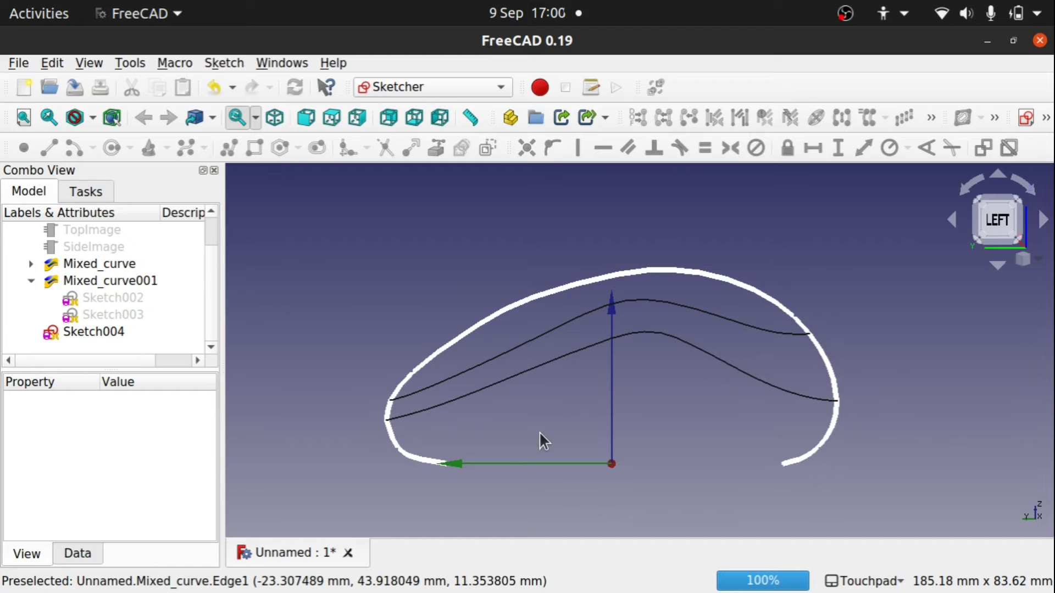
click(92, 332)
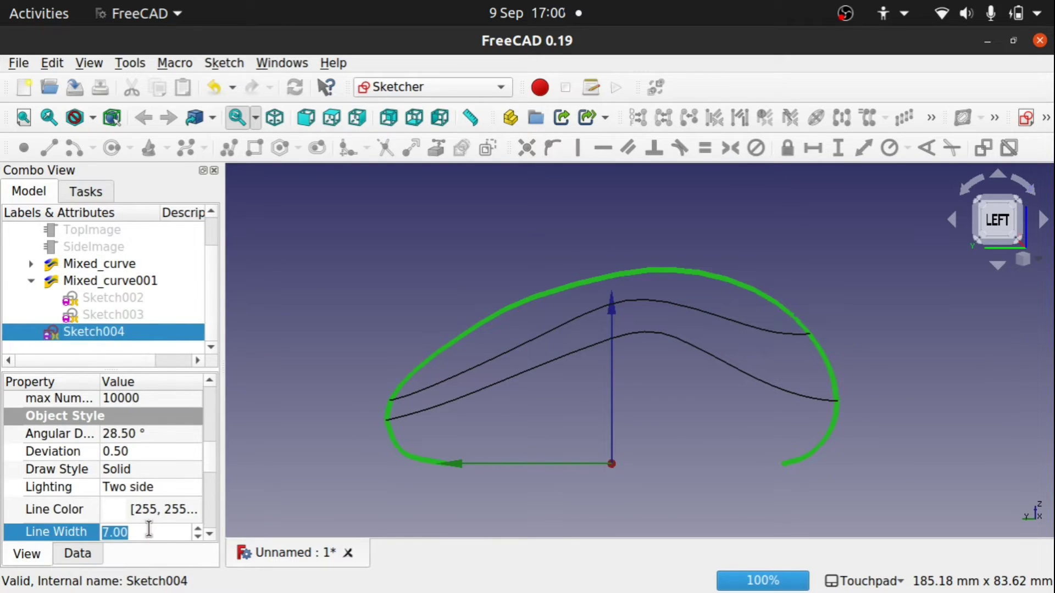
click(348, 446)
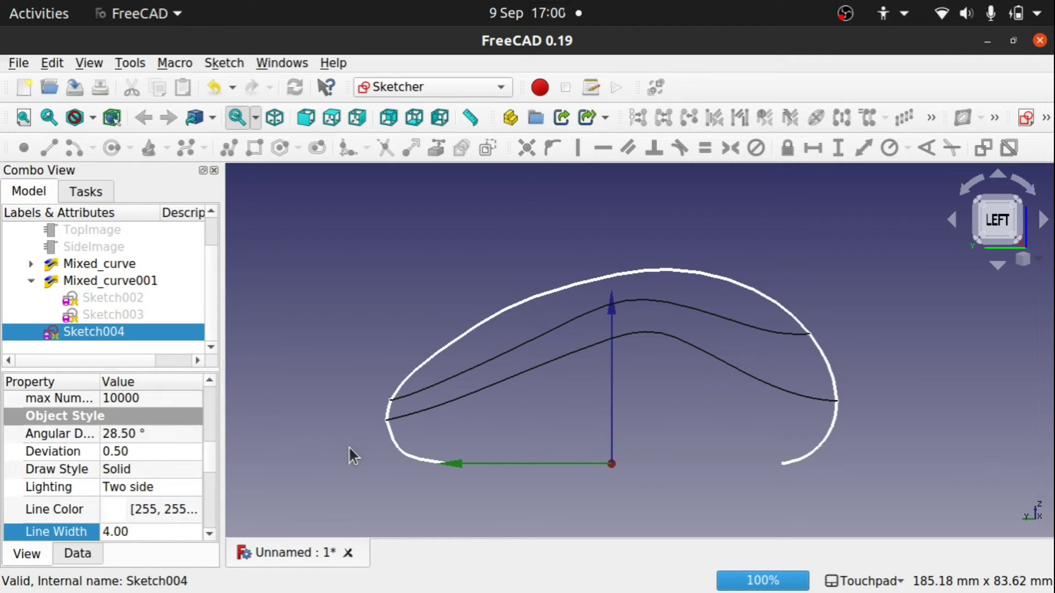
Examine how the side outline and the two mixed curves meet in 3D and from the top.
mouse_move(383, 296)
alt+mouse_down()
mouse_move(452, 322)
mouse_move(534, 328)
alt+mouse_up()
shift+drag(407, 267, 506, 292)
alt+drag(604, 308, 519, 323)
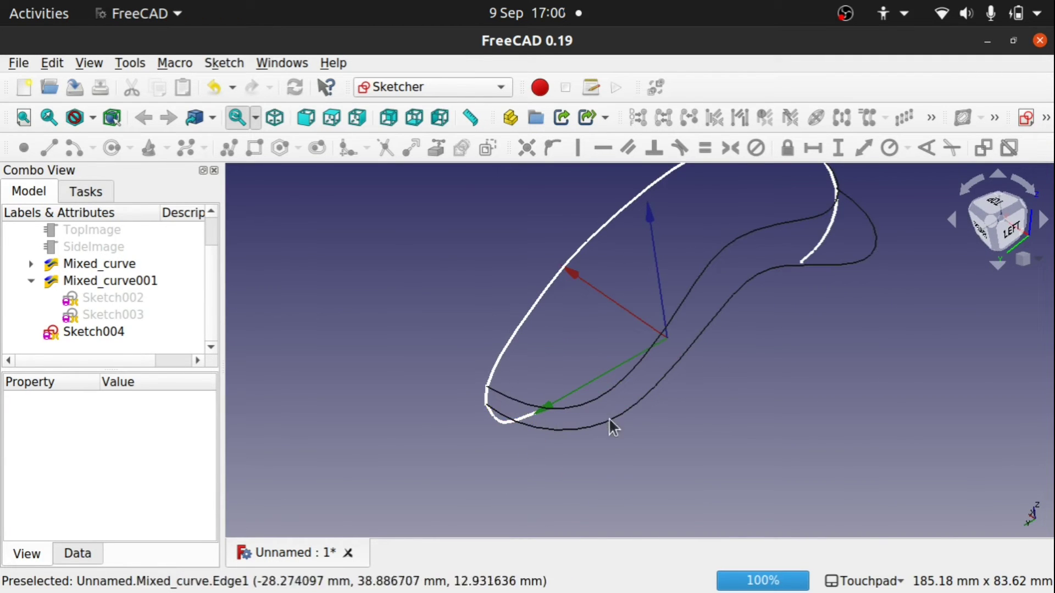
shift+drag(788, 318, 693, 397)
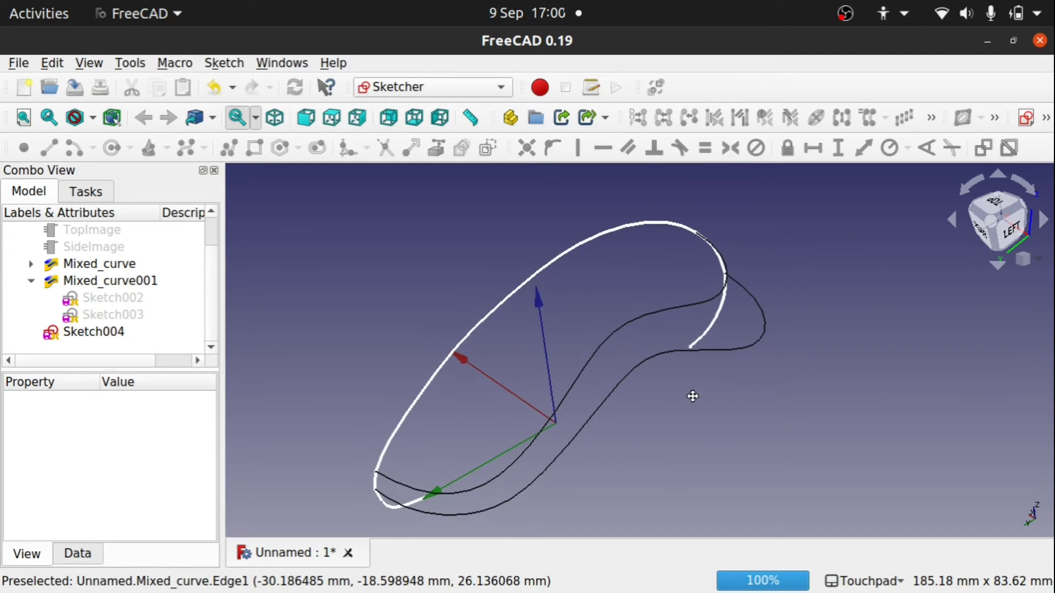
click(992, 204)
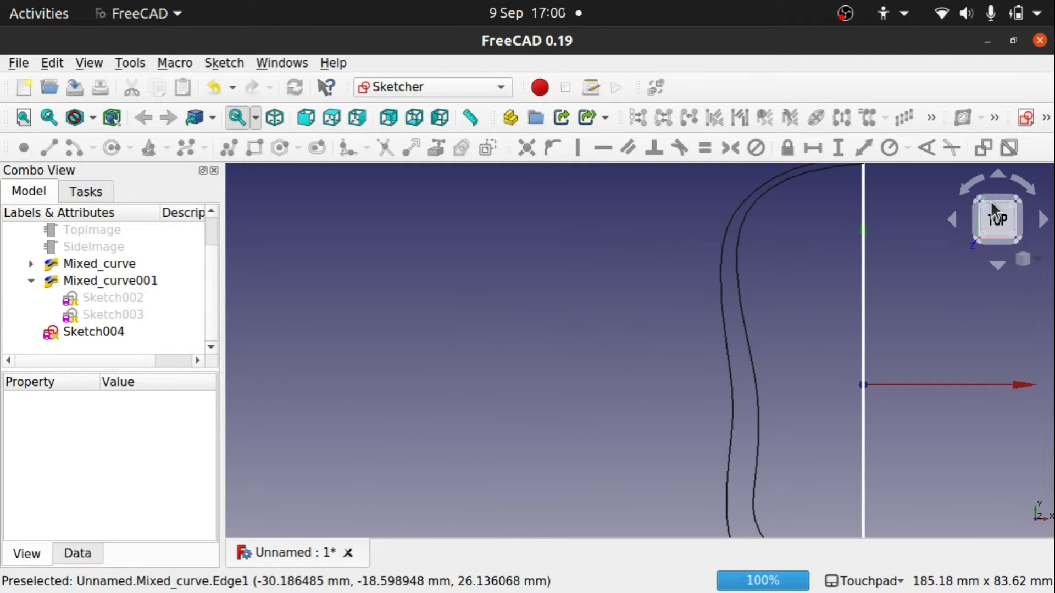
scroll(835, 342, down, 3)
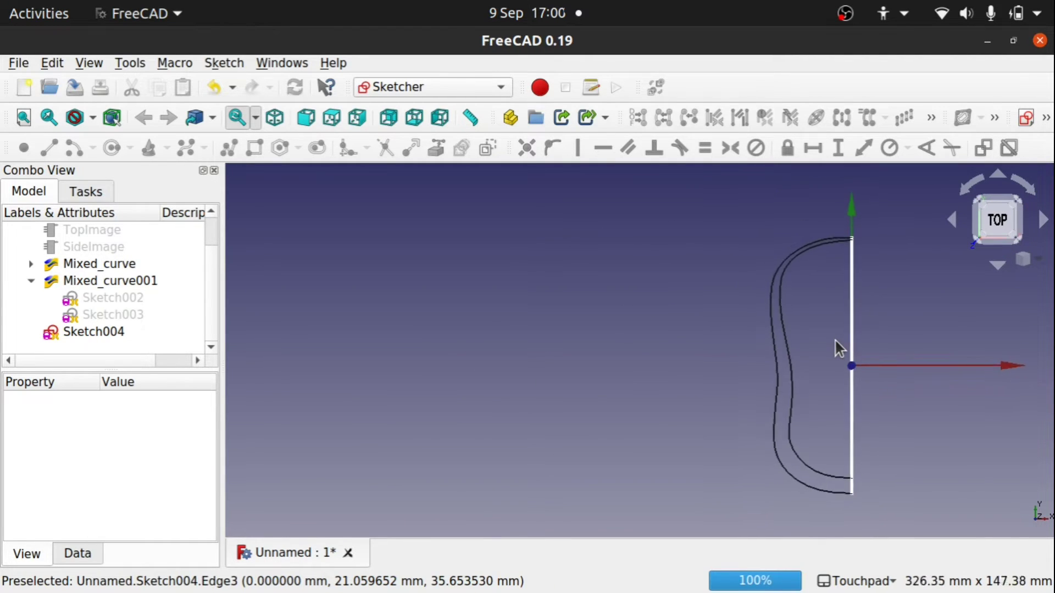
mouse_move(834, 342)
shift+mouse_down()
mouse_move(714, 368)
mouse_move(546, 343)
shift+mouse_up()
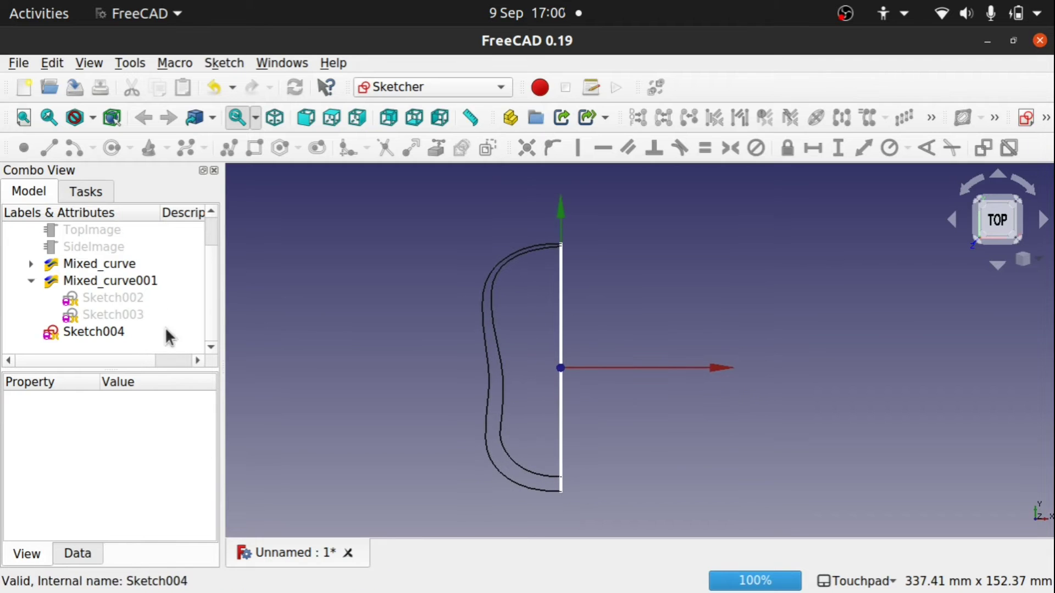
scroll(210, 286, up, 1)
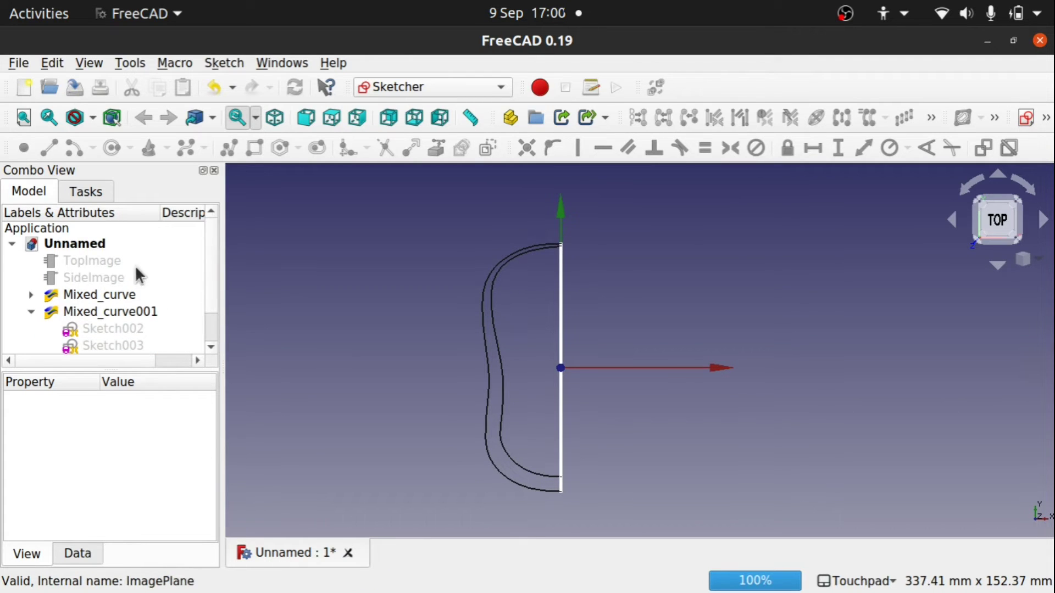
click(109, 263)
key(space)
key(space)
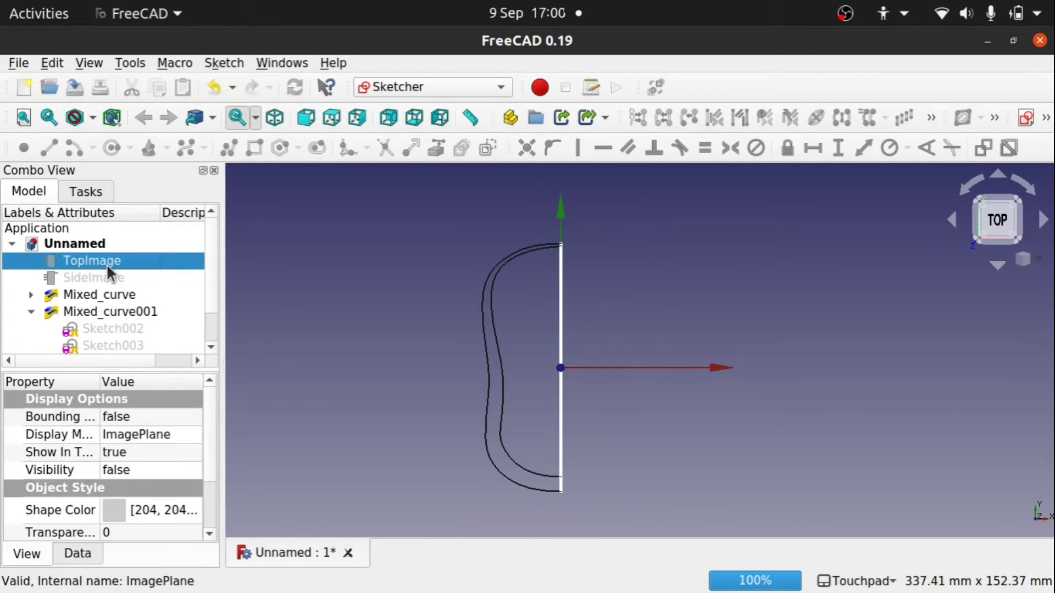
alt+drag(622, 440, 636, 458)
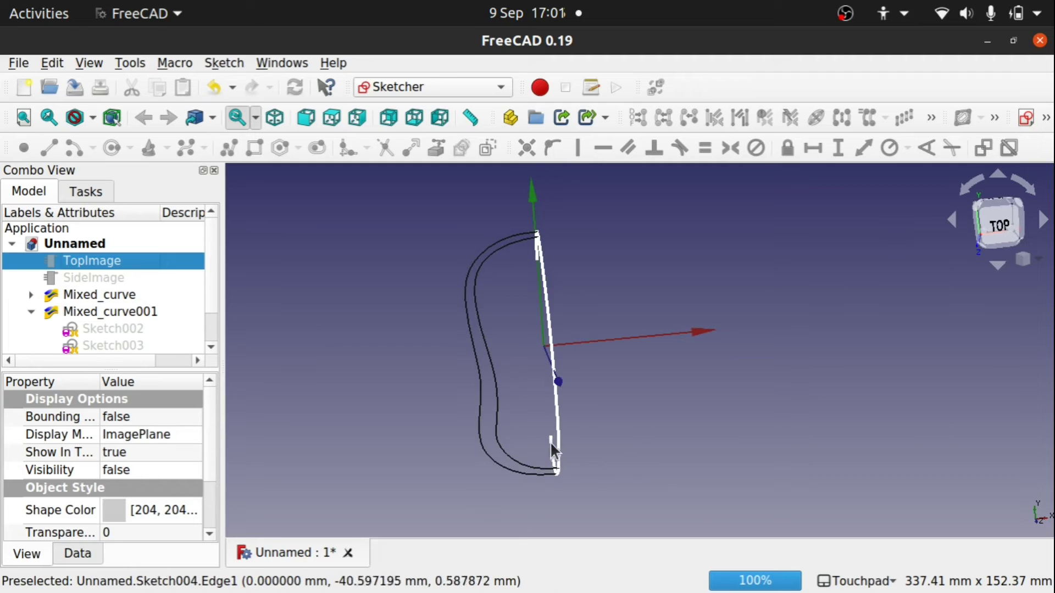
Start a new sketch on the XY plane with zero offset.
click(516, 395)
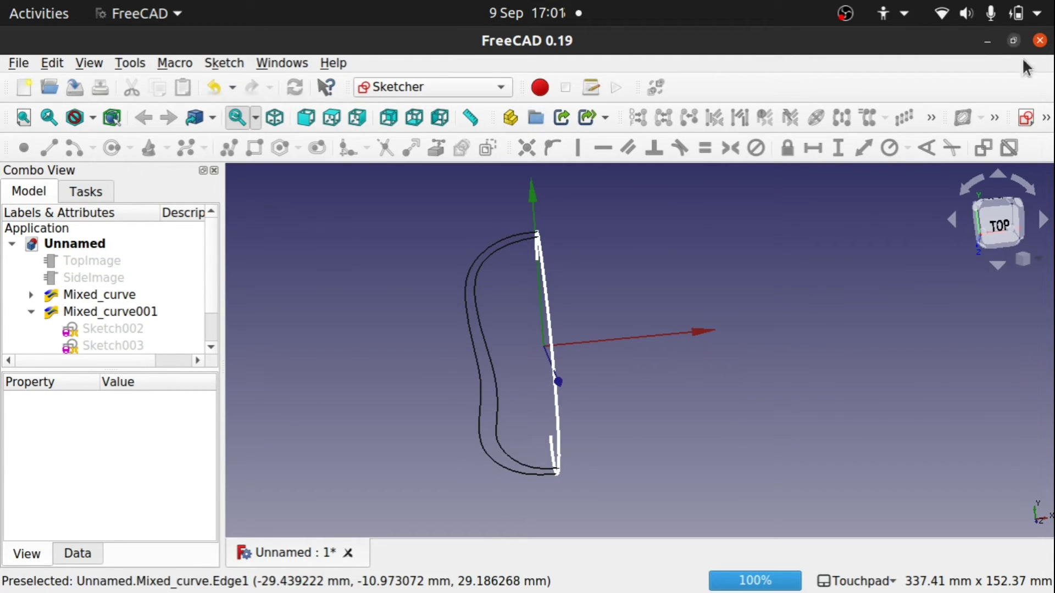
click(1025, 116)
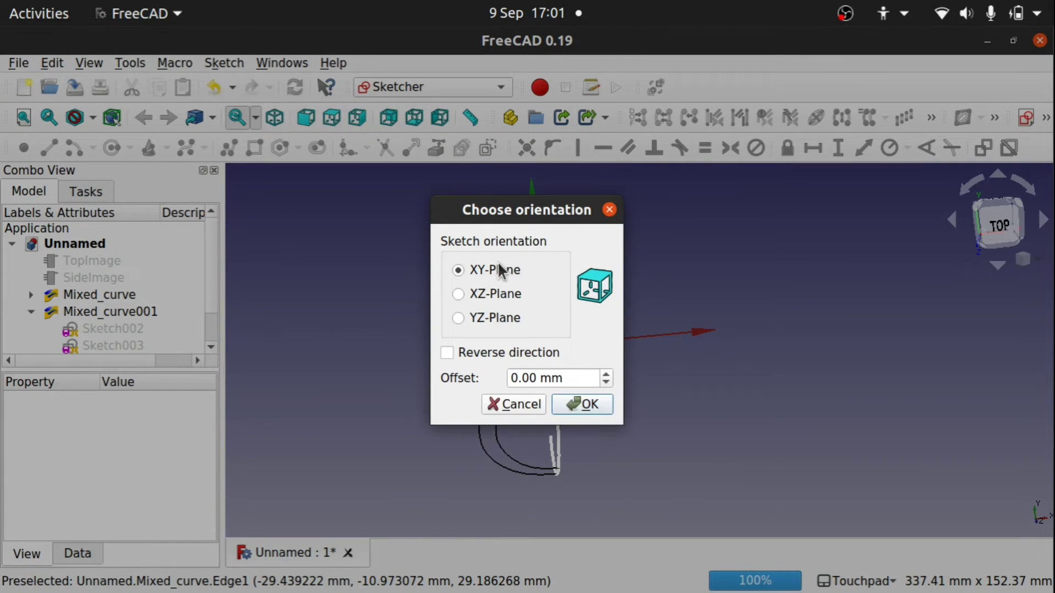
click(582, 405)
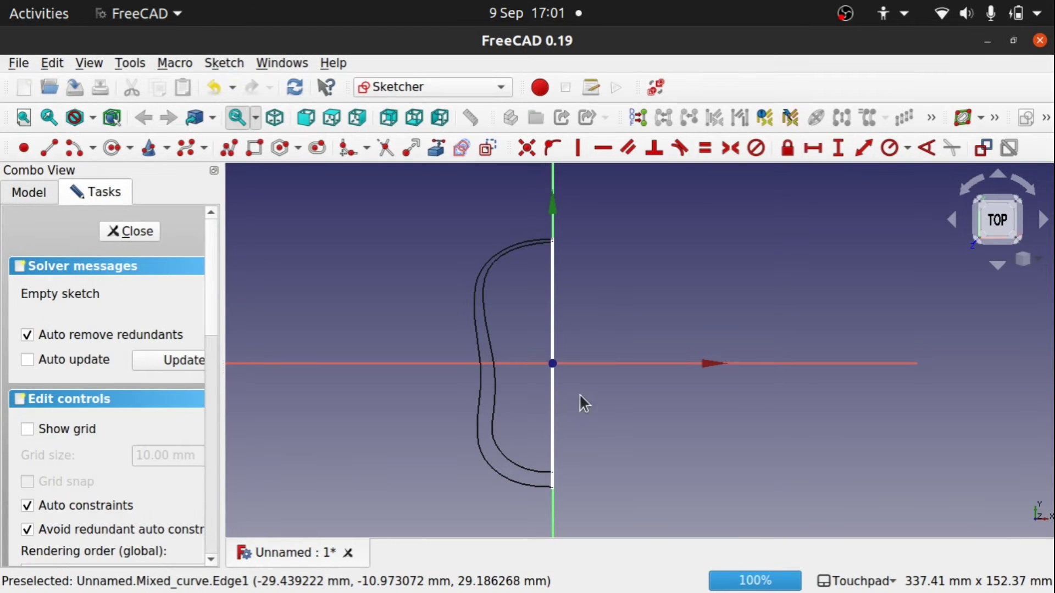
Try linking the side outline's long top curve as external geometry, and delete the linked edge from the sketch.
alt+drag(607, 401, 610, 400)
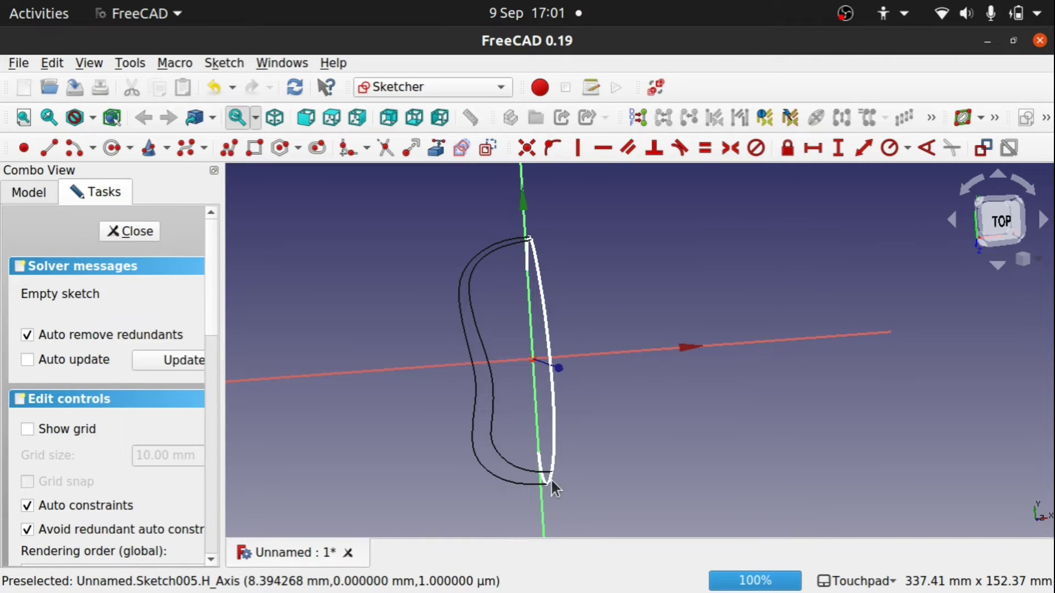
mouse_move(552, 385)
alt+mouse_down()
mouse_move(612, 341)
mouse_move(659, 338)
mouse_move(555, 387)
alt+mouse_up()
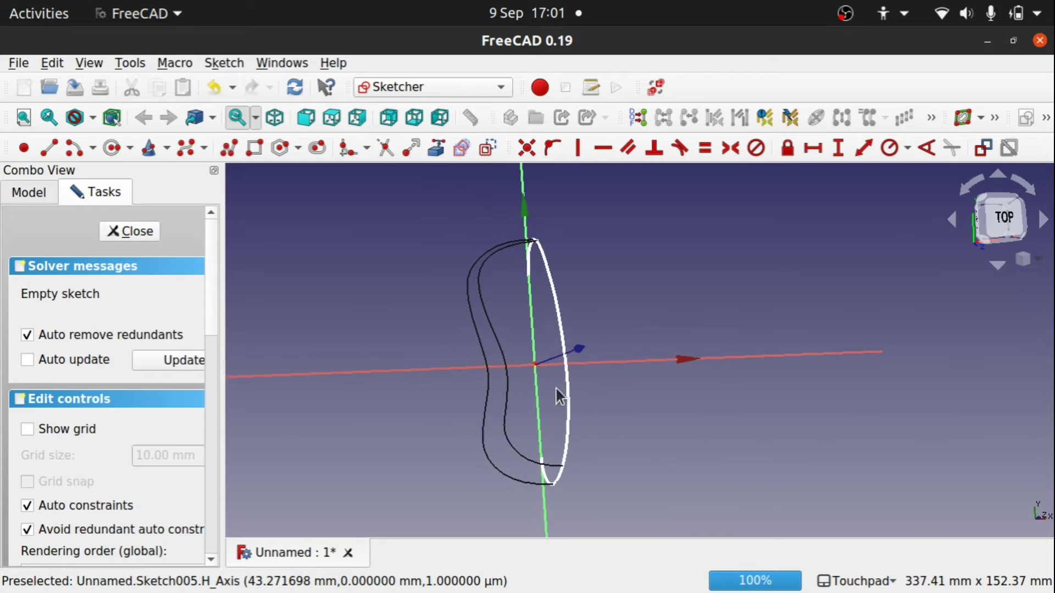
click(434, 158)
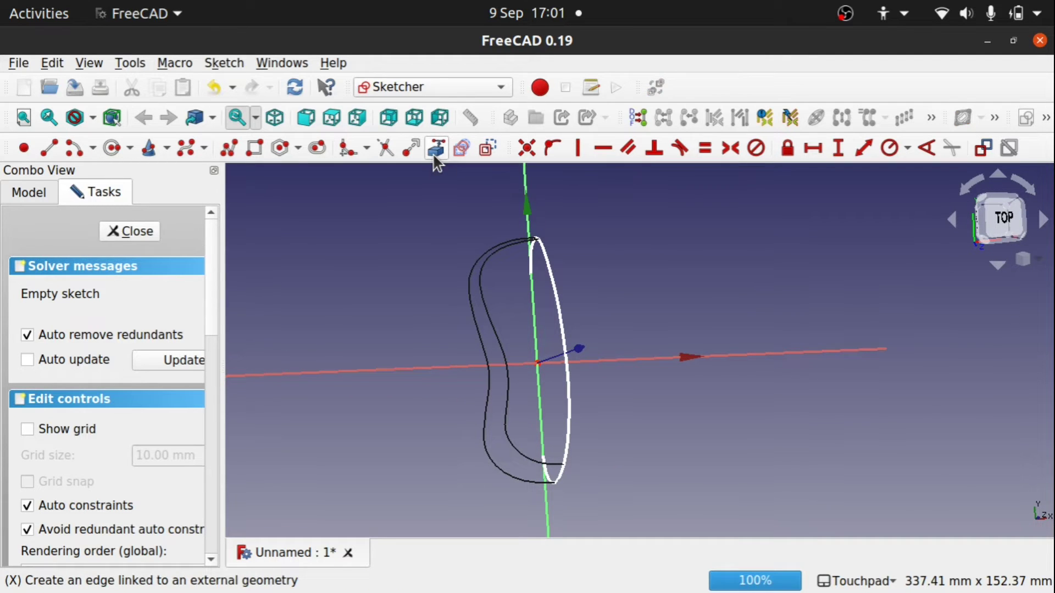
click(566, 321)
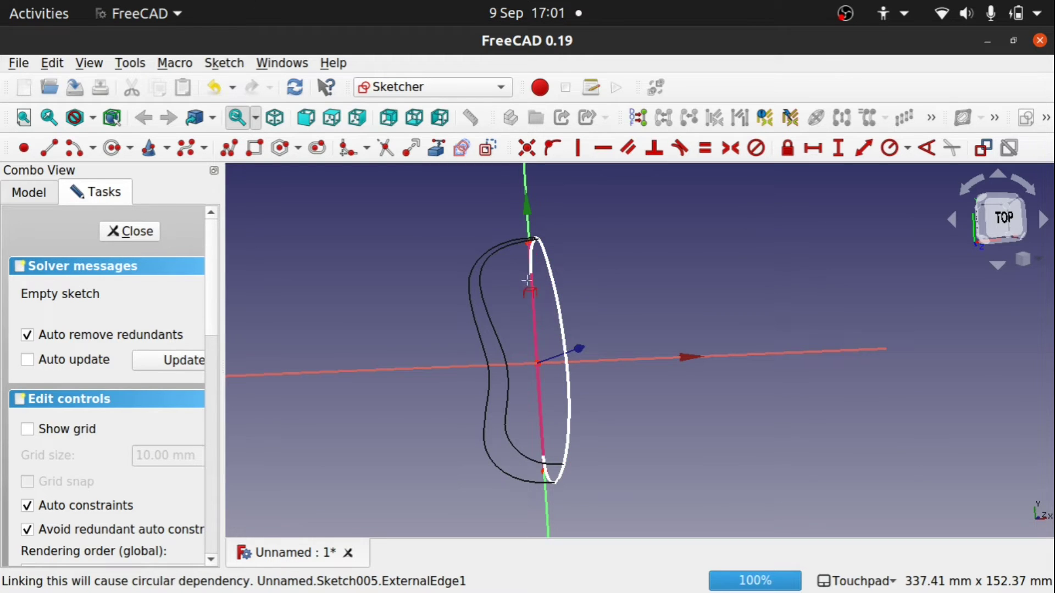
mouse_move(527, 280)
alt+mouse_down()
mouse_move(653, 294)
mouse_move(521, 457)
alt+mouse_up()
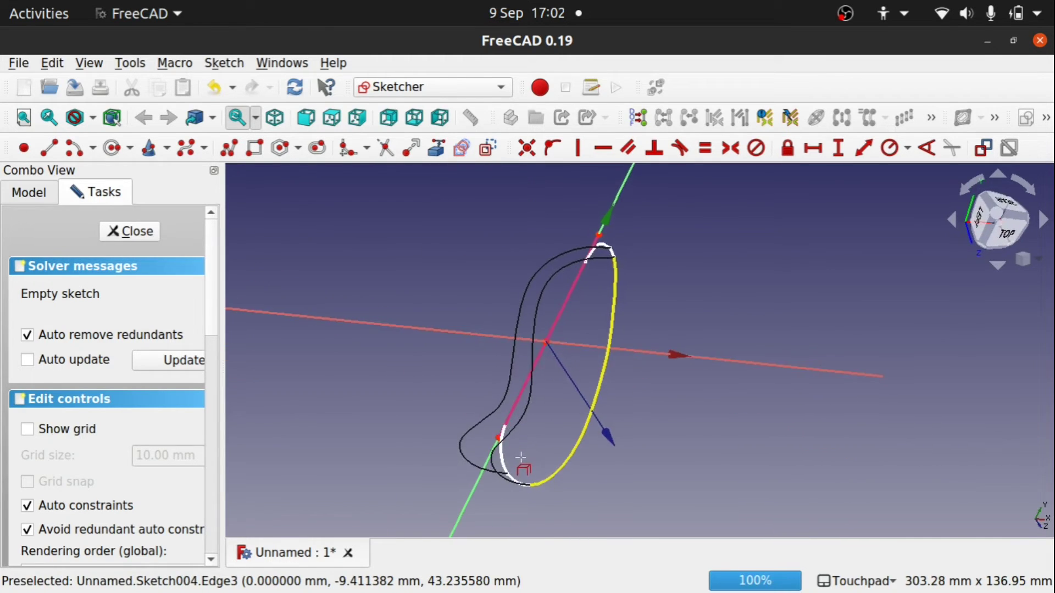
mouse_move(1009, 223)
alt+mouse_down()
mouse_move(736, 376)
mouse_move(663, 388)
alt+mouse_up()
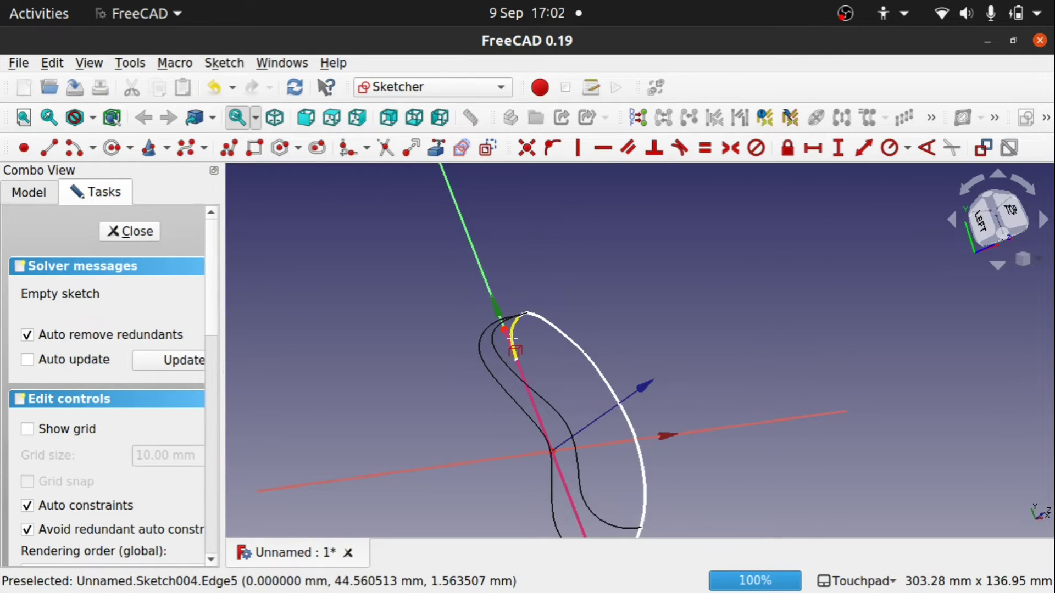
click(537, 420)
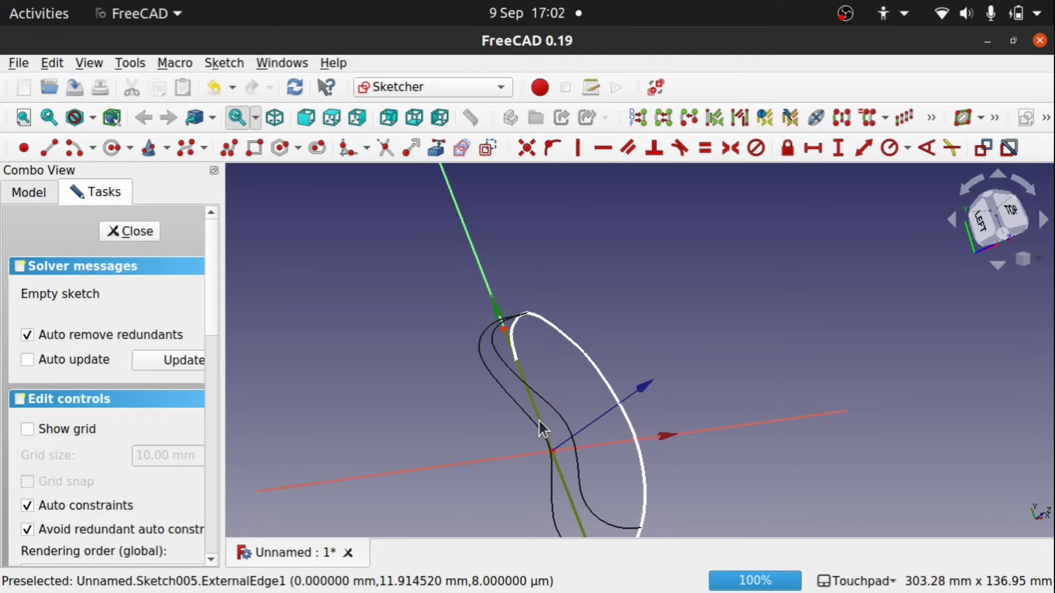
key(Delete)
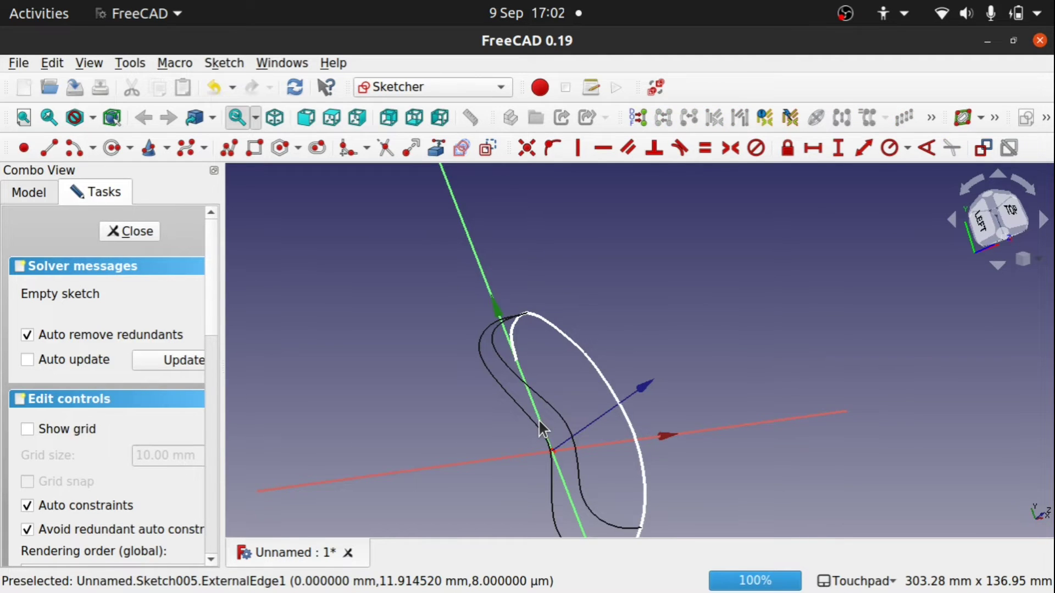
Link the side outline's two short lower end curves into the sketch as external geometry.
scroll(512, 355, up, 4)
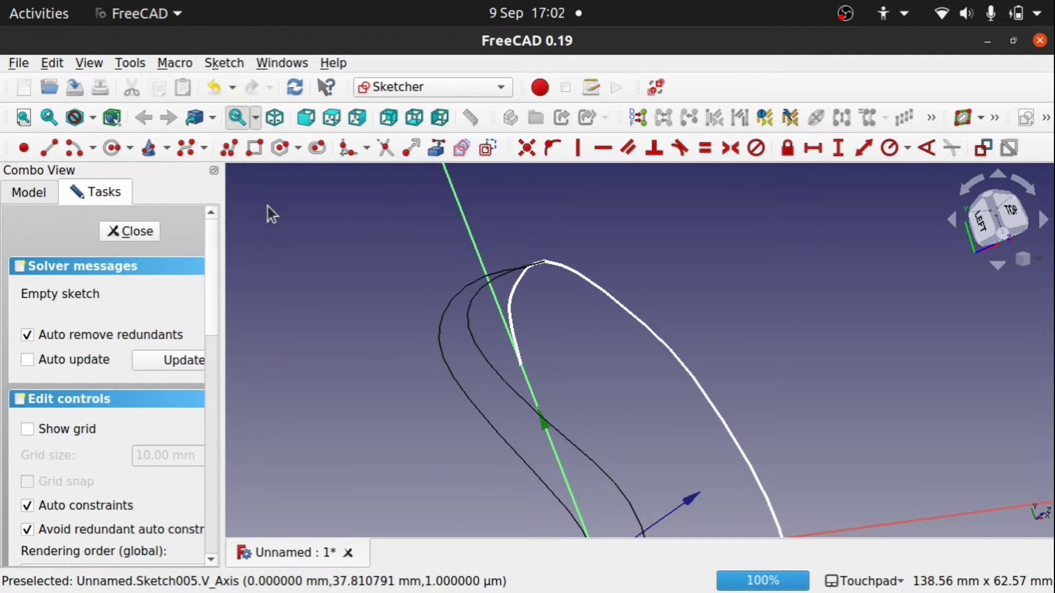
click(436, 148)
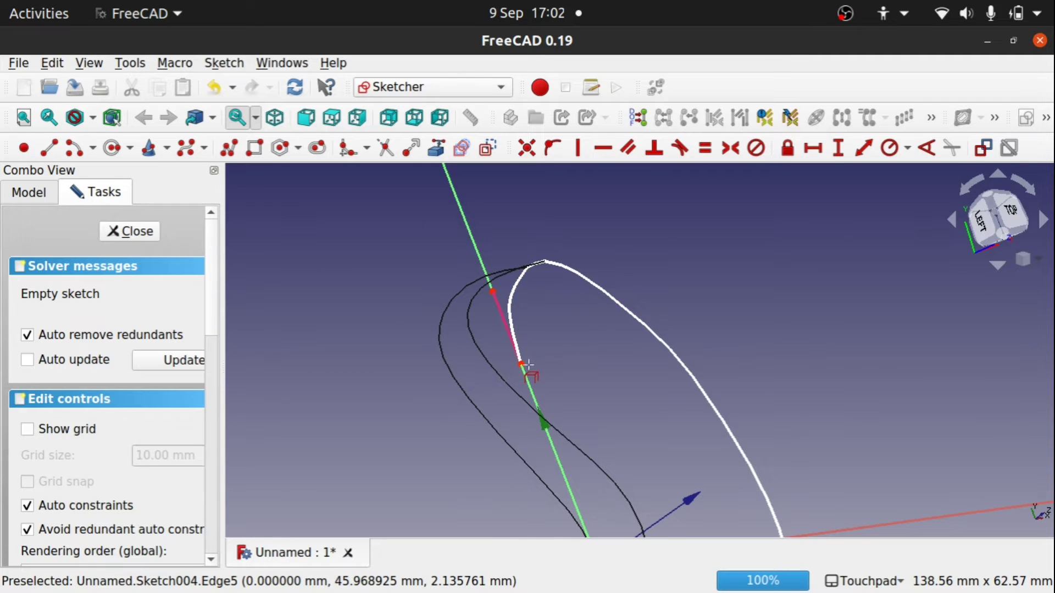
shift+middle_drag(656, 412, 583, 220)
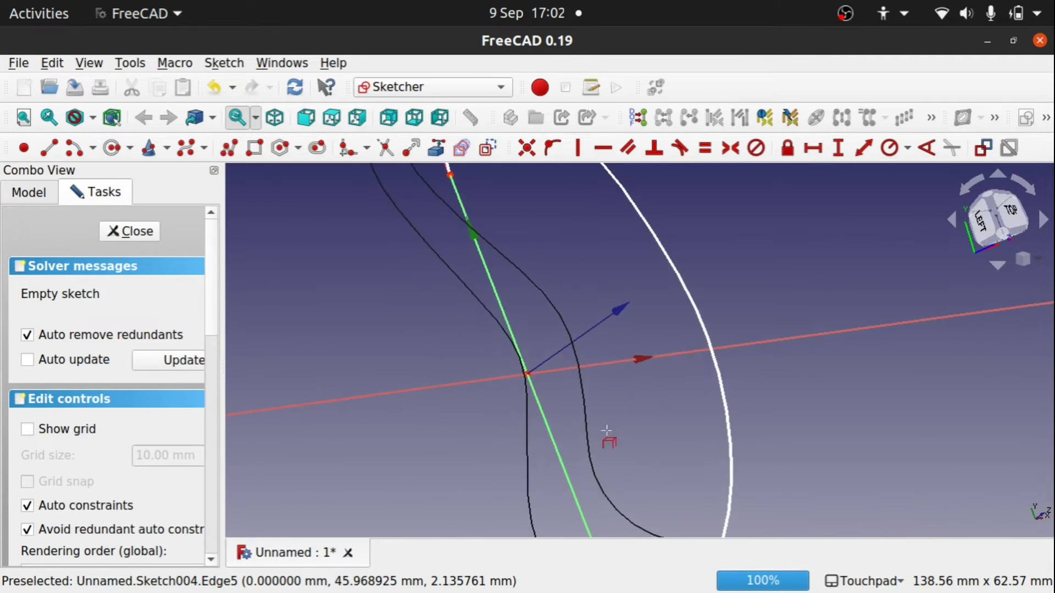
shift+middle_drag(605, 431, 603, 261)
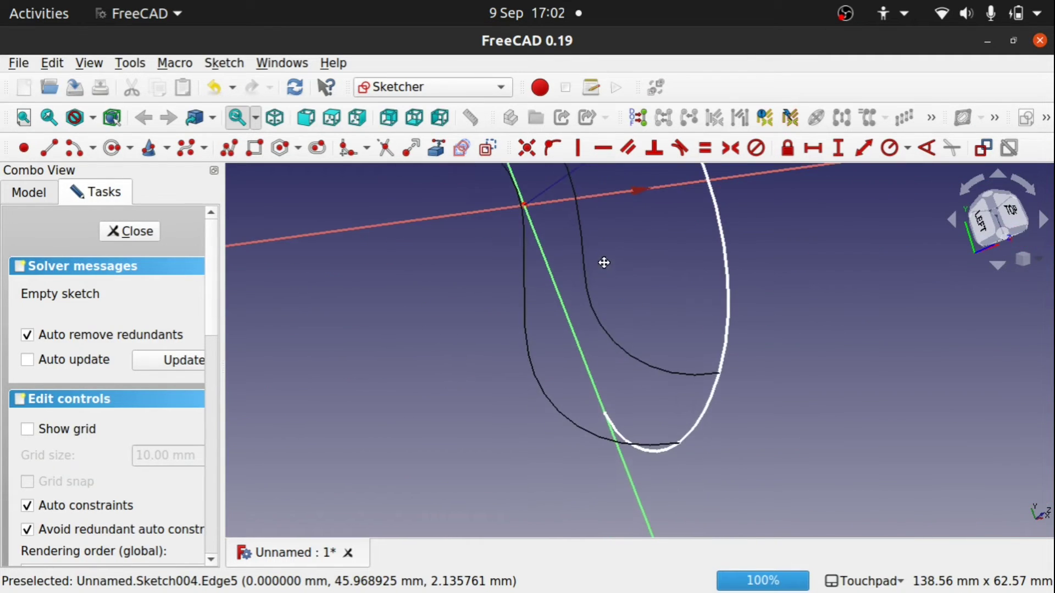
click(613, 425)
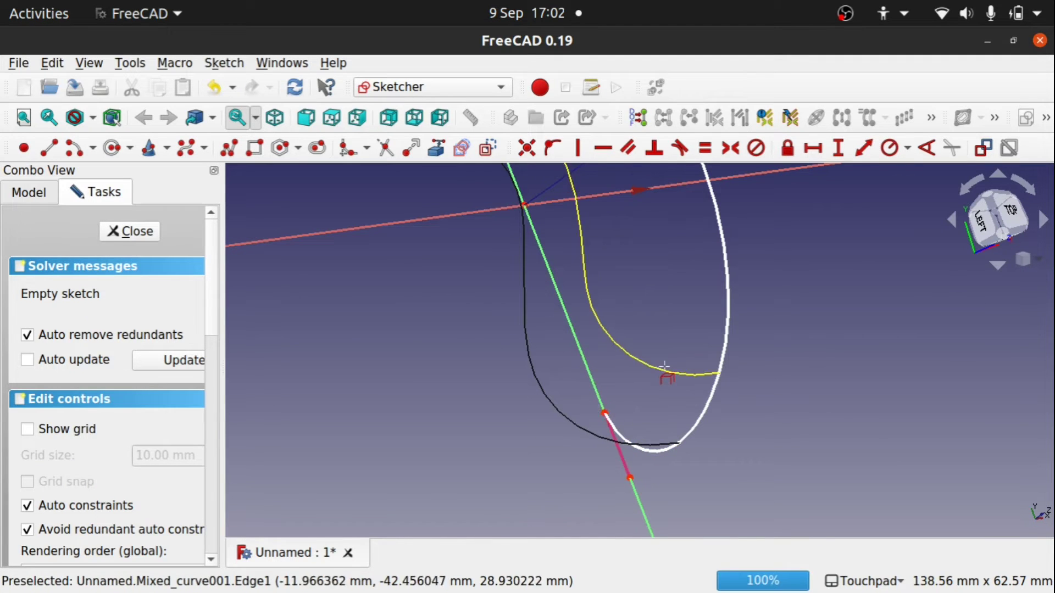
scroll(664, 367, down, 5)
mouse_move(707, 383)
alt+middle_down()
mouse_move(688, 389)
mouse_move(729, 384)
mouse_move(628, 405)
mouse_move(664, 360)
mouse_move(631, 417)
alt+middle_up()
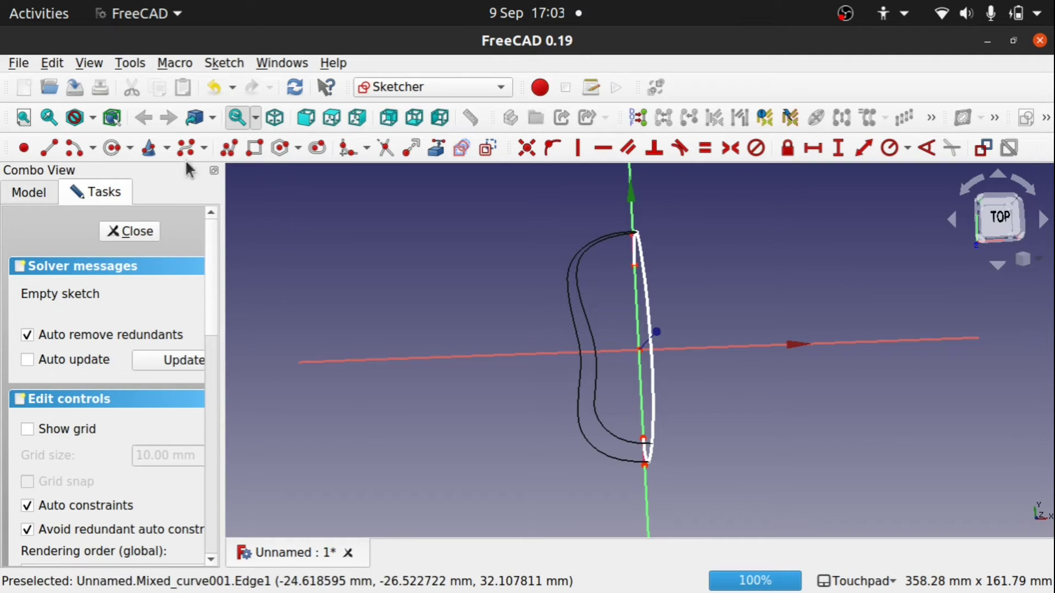
click(122, 147)
click(639, 349)
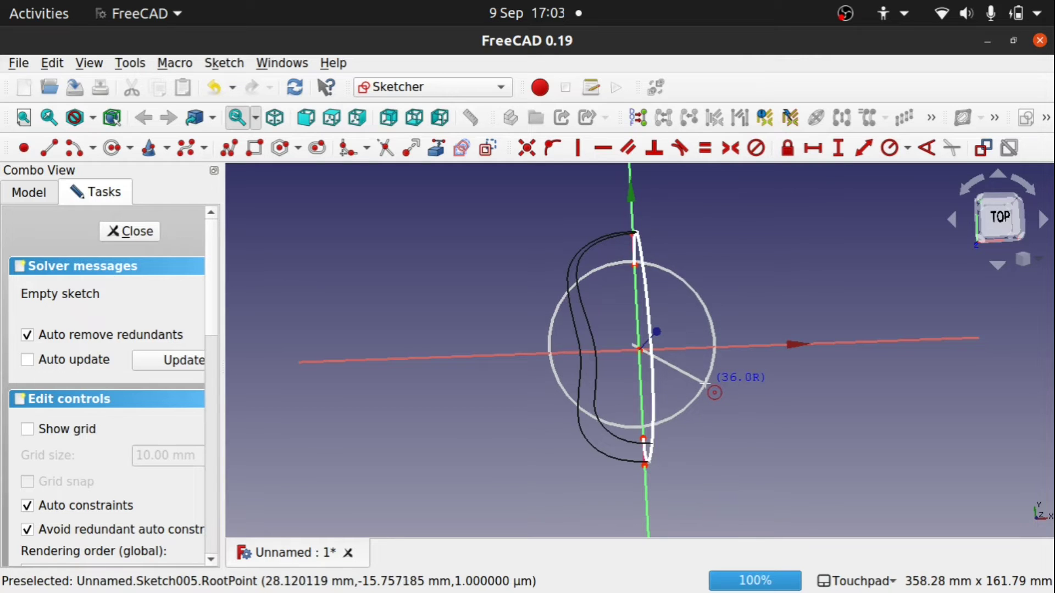
key(Escape)
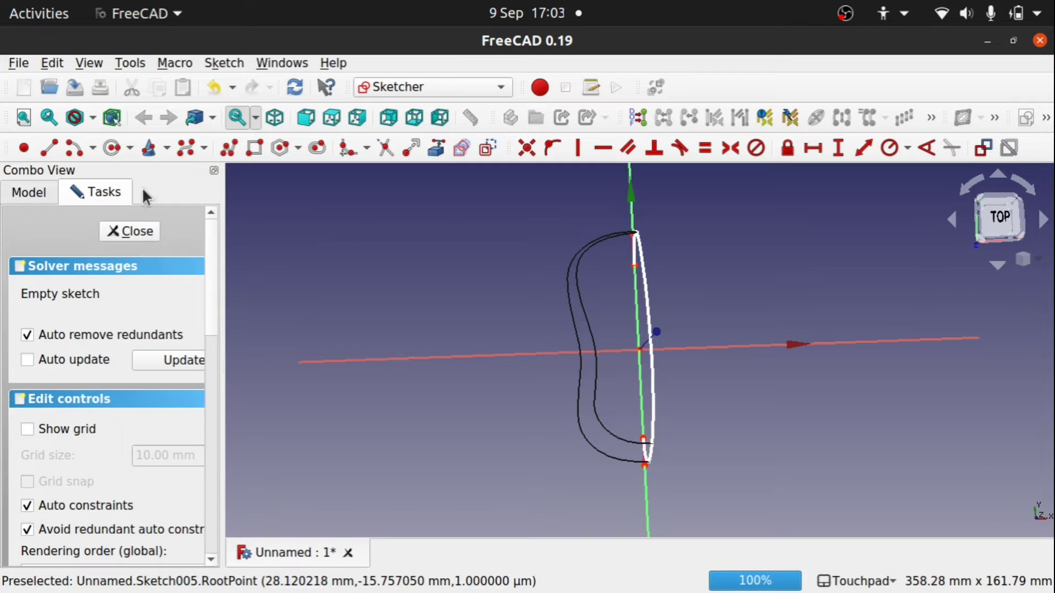
Draw a three-point arc of about 40 mm radius between the inner endpoints of the two linked edges, bulging toward the mixed curves.
click(88, 150)
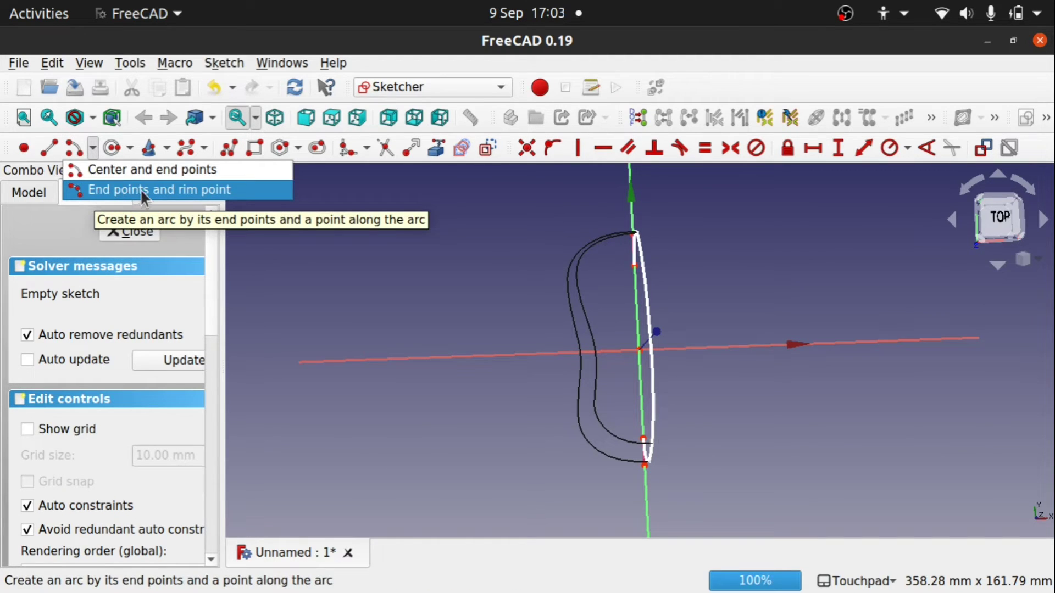
click(157, 190)
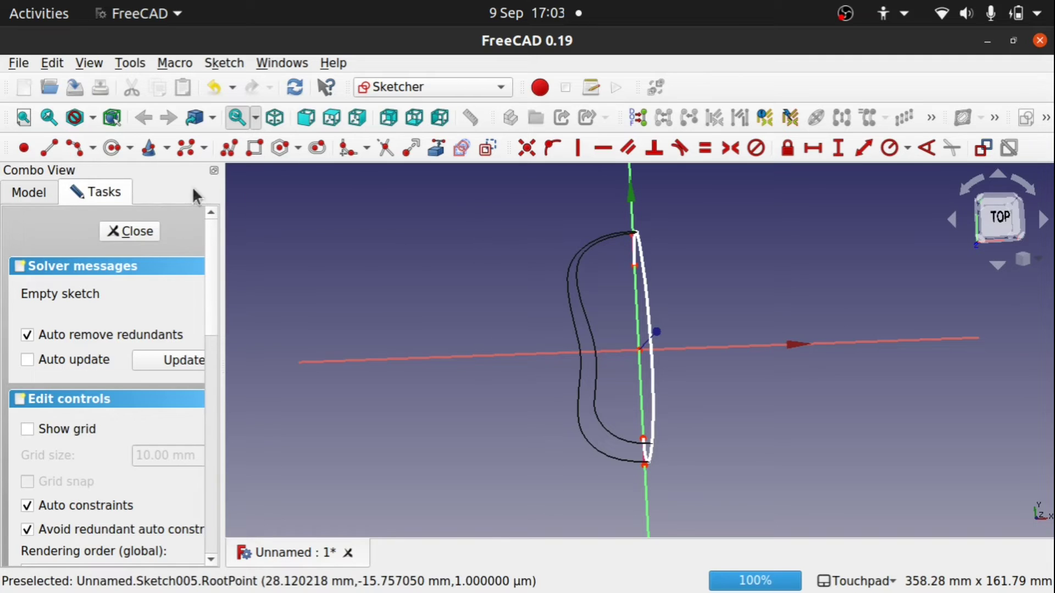
click(632, 265)
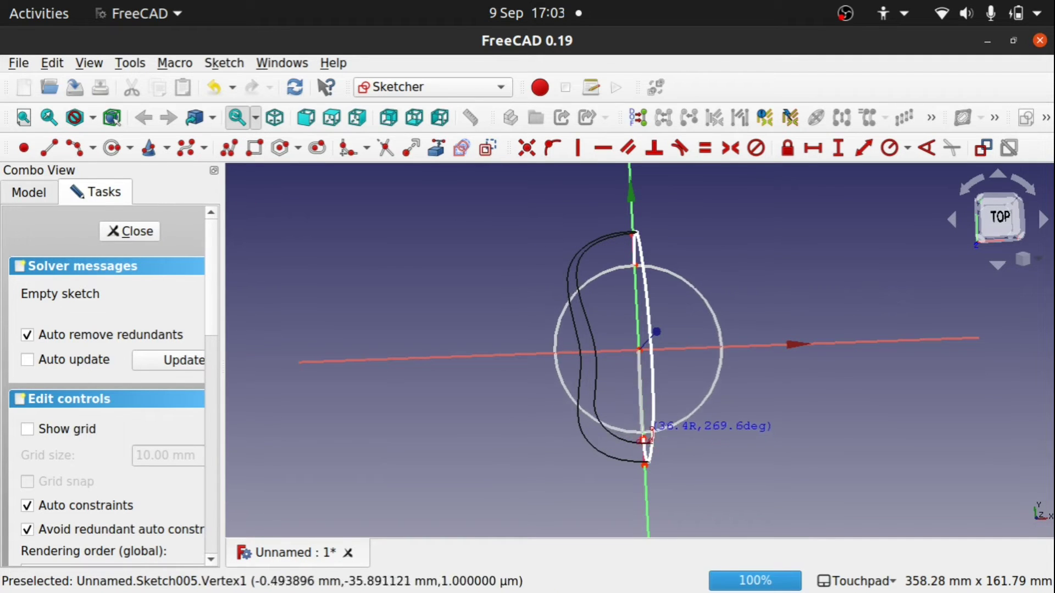
scroll(645, 442, up, 10)
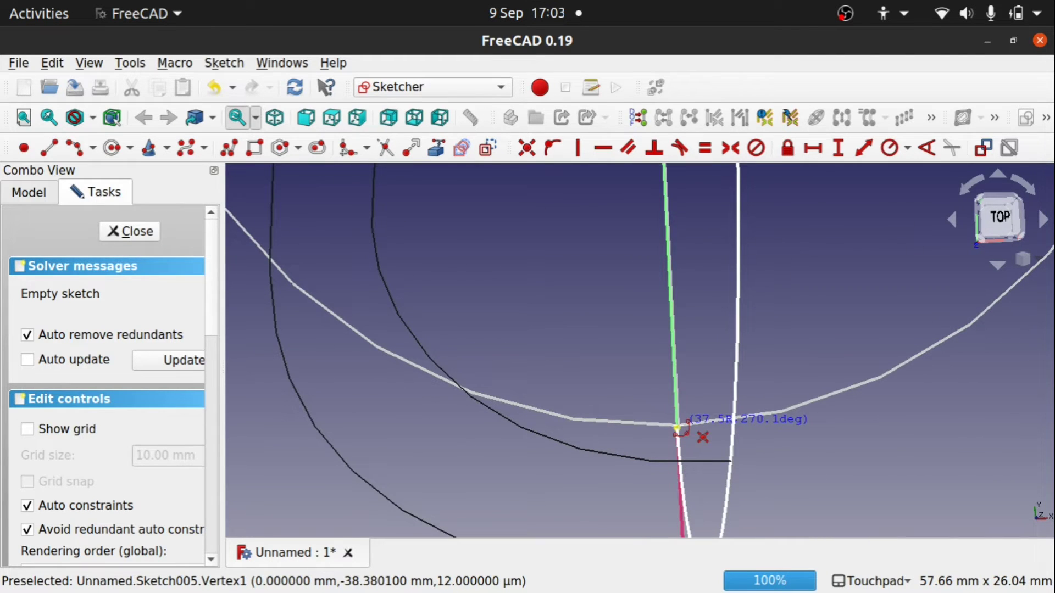
scroll(677, 357, down, 9)
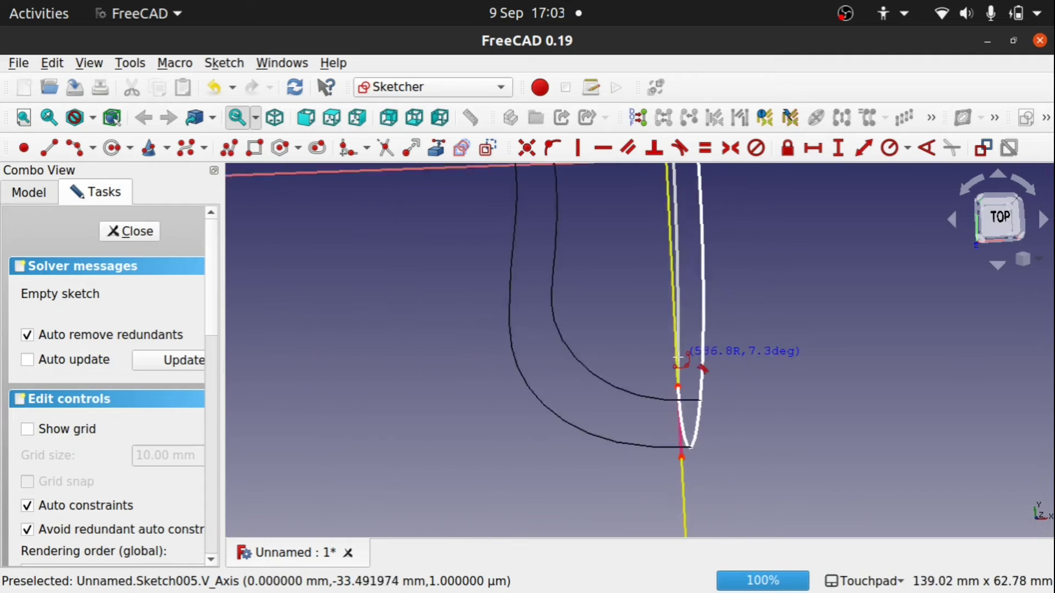
scroll(678, 357, down, 1)
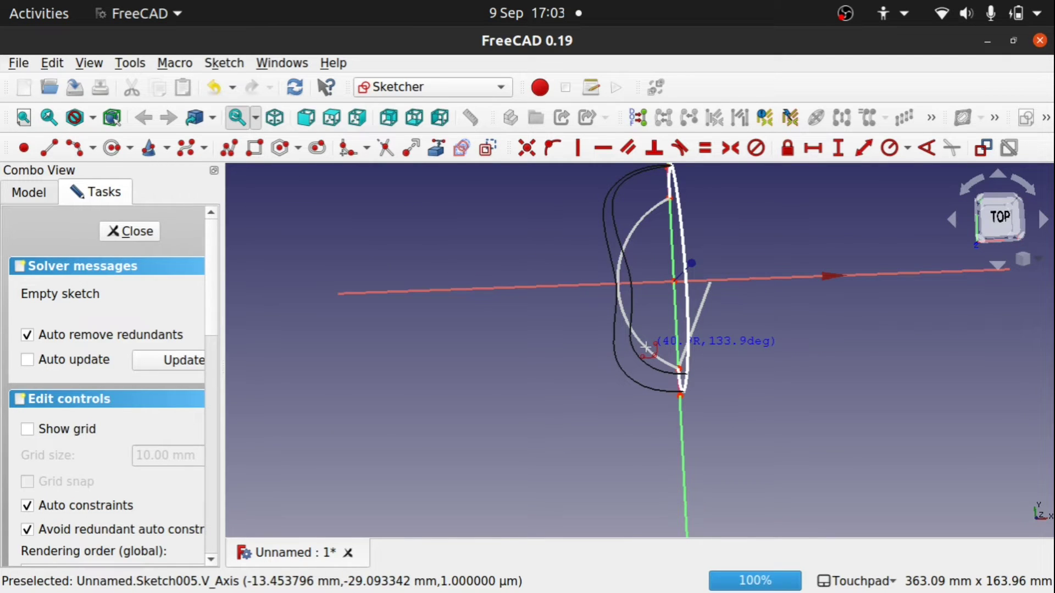
click(646, 347)
Check the arc's end connections, adjust its bulge slightly from the top view, and leave the sketch.
alt+drag(645, 347, 659, 220)
mouse_move(585, 304)
alt+mouse_down()
mouse_move(804, 289)
mouse_move(622, 372)
mouse_move(630, 356)
alt+mouse_up()
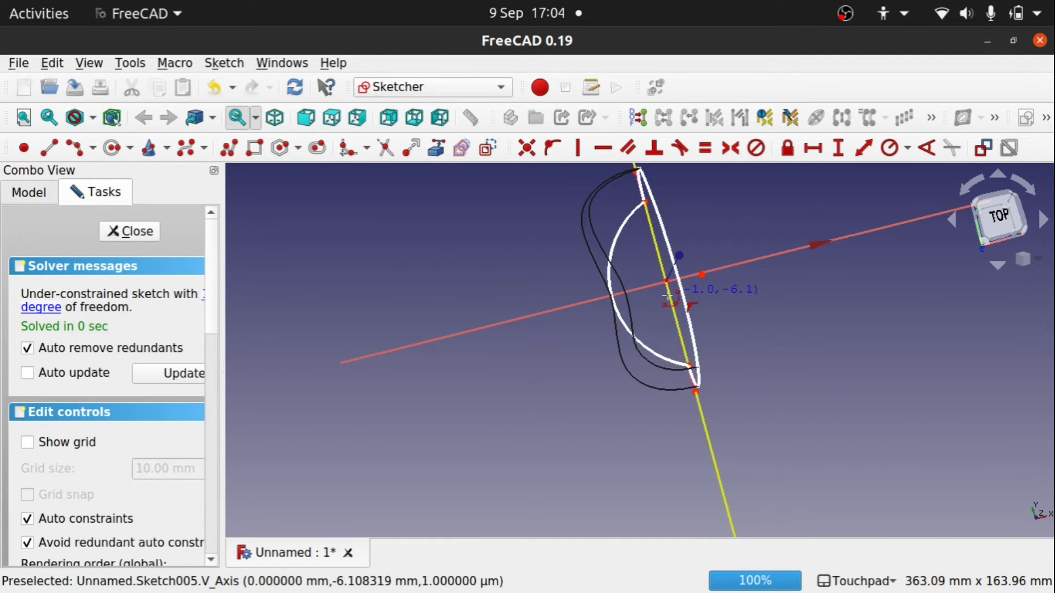
scroll(667, 296, up, 8)
scroll(665, 430, down, 1)
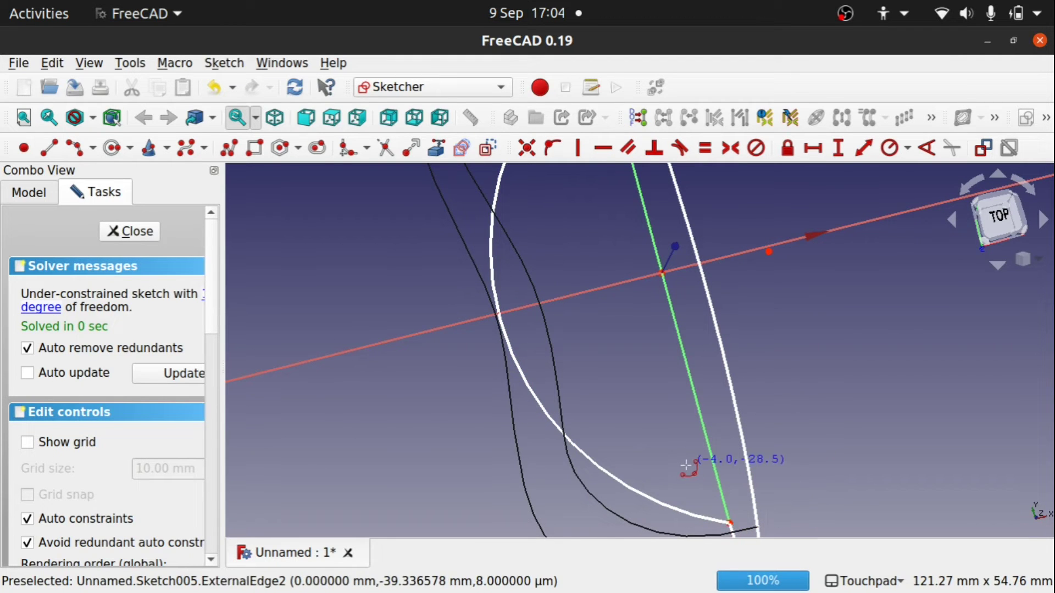
scroll(686, 465, down, 4)
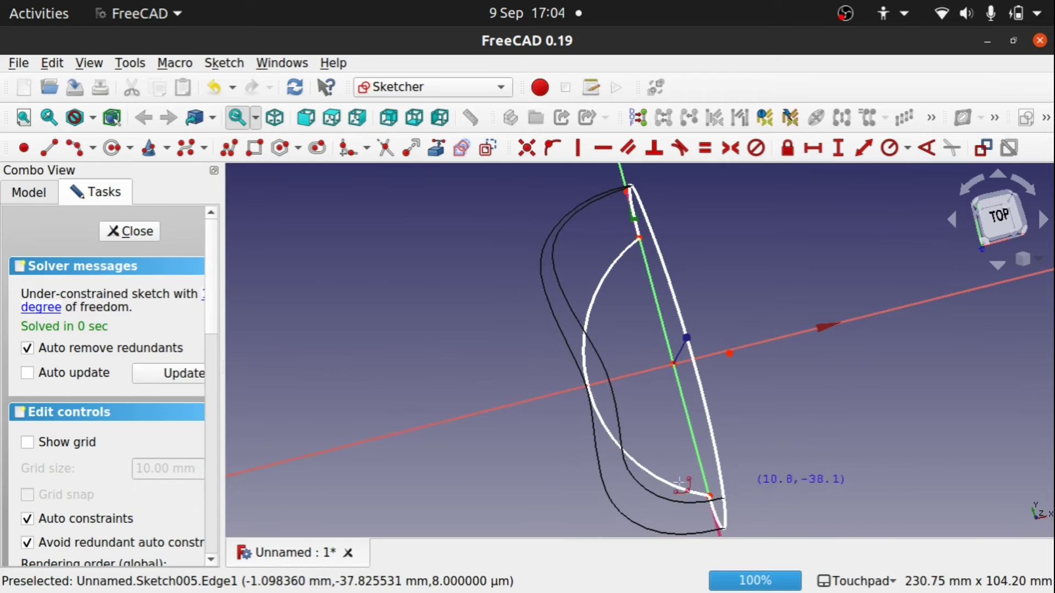
click(999, 218)
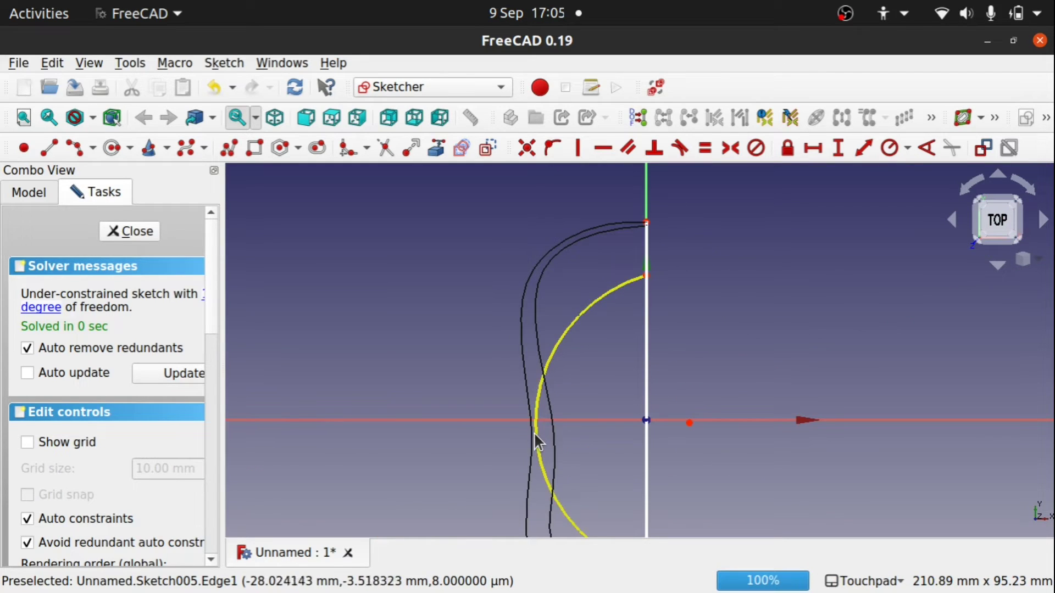
drag(537, 439, 586, 413)
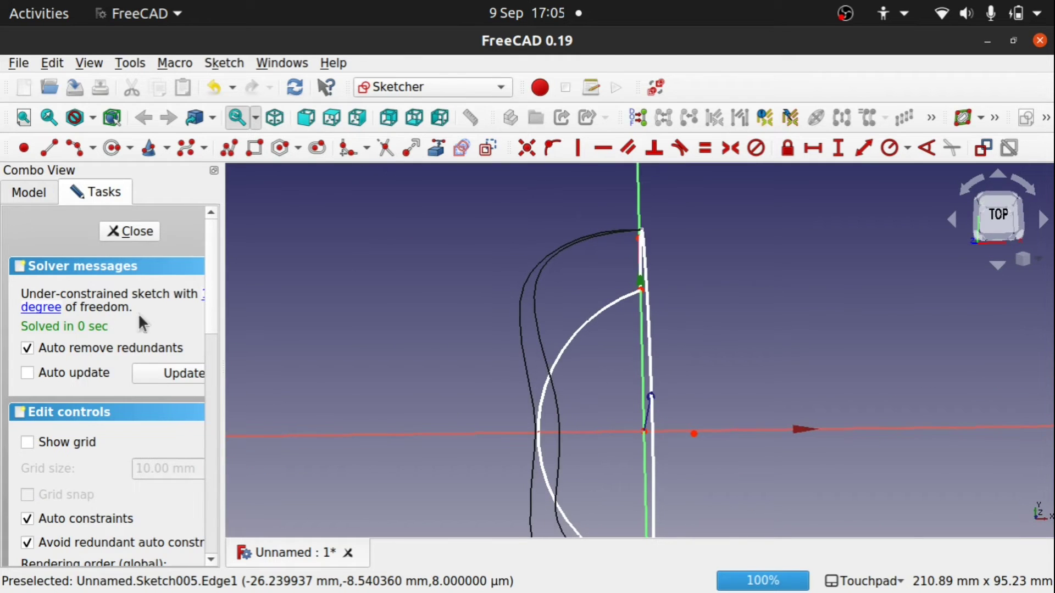
click(107, 232)
View the curve framework from the left side and save the document as "Mouse - Nurbs" in the spare folder.
mouse_move(170, 223)
alt+mouse_down()
mouse_move(495, 330)
mouse_move(527, 330)
mouse_move(443, 336)
mouse_move(612, 311)
mouse_move(605, 292)
mouse_move(460, 369)
mouse_move(520, 468)
mouse_move(624, 450)
alt+mouse_up()
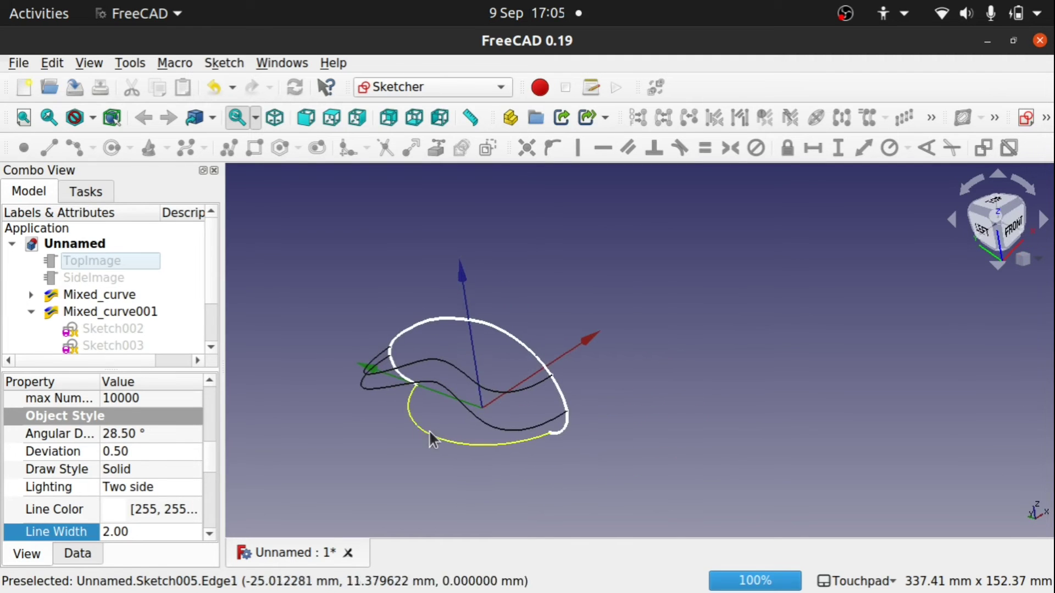
alt+drag(438, 438, 632, 413)
key(6)
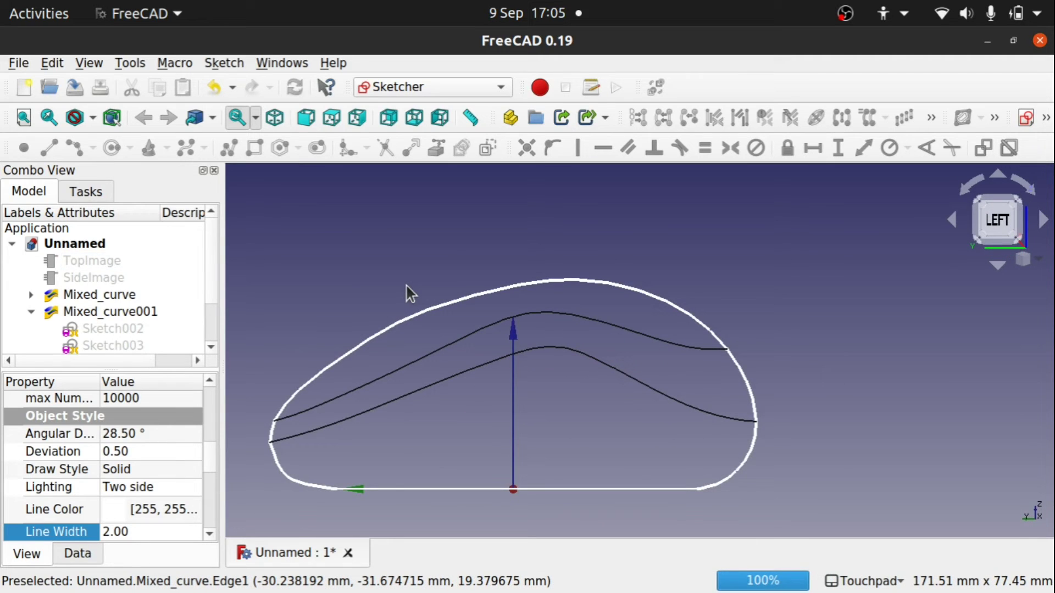
key(ctrl+s)
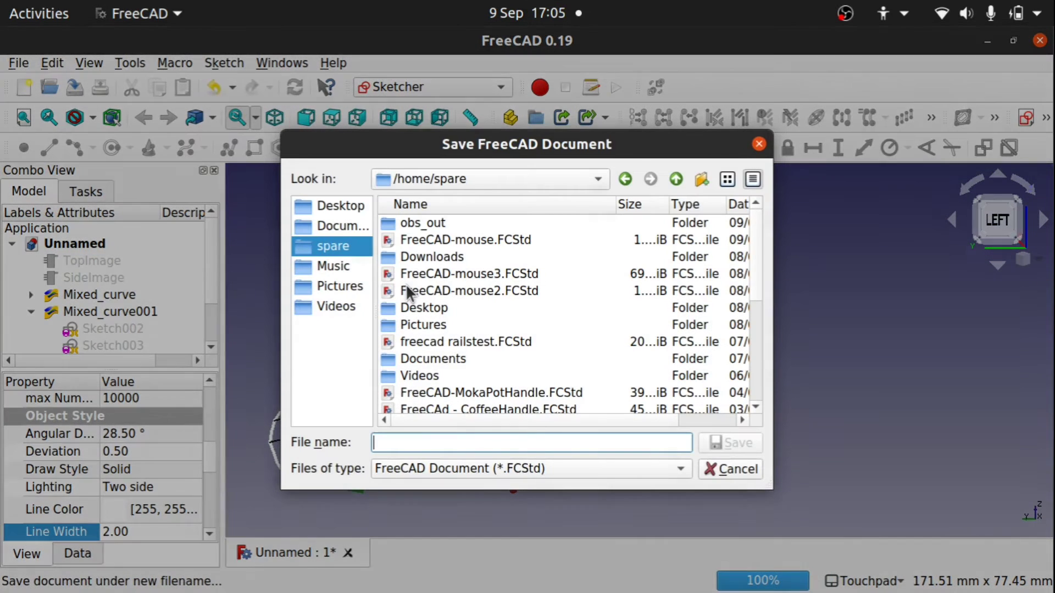
text(Mouse - Nurbs)
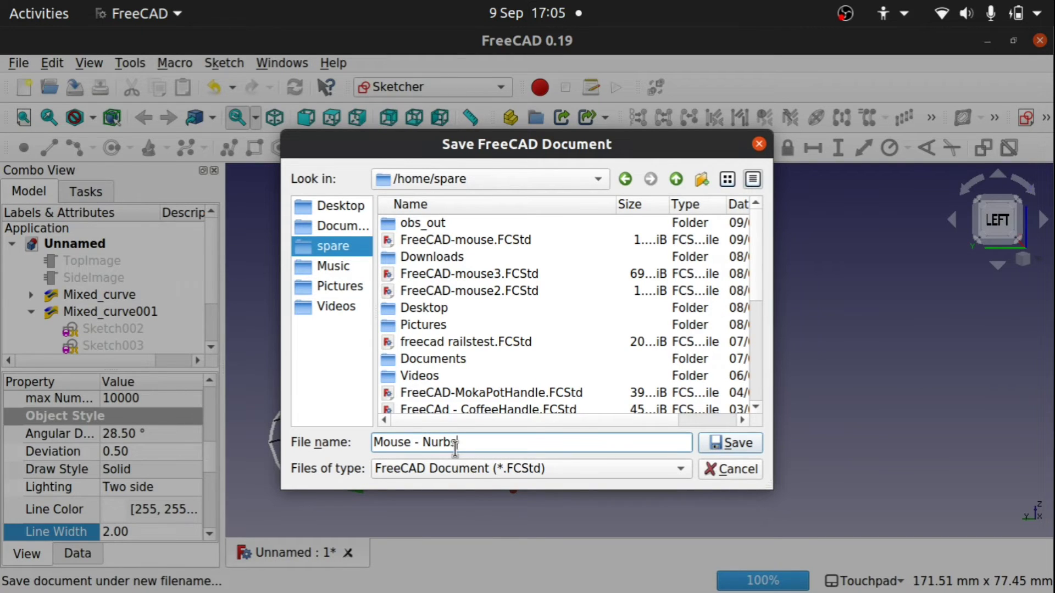
key(Return)
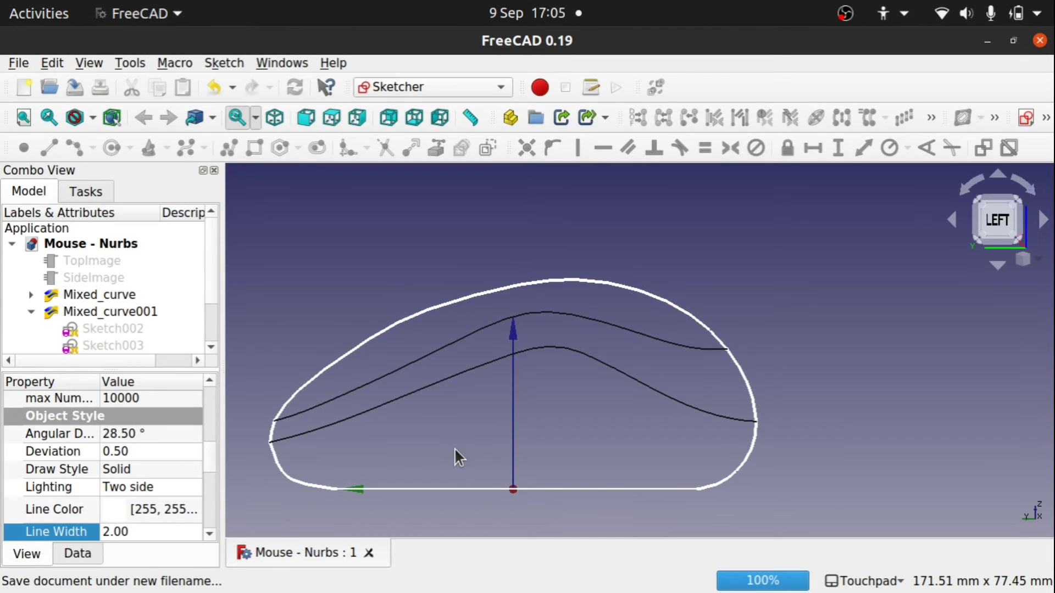
Switch to the Curves workbench with the curve framework seen from the rear.
shift+drag(556, 372, 605, 396)
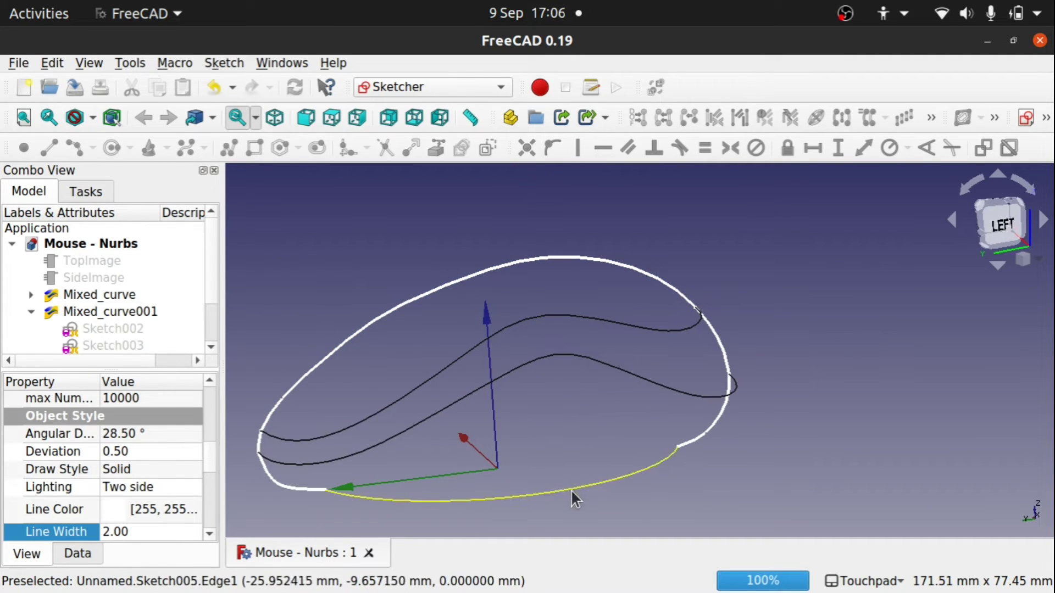
shift+drag(535, 316, 614, 324)
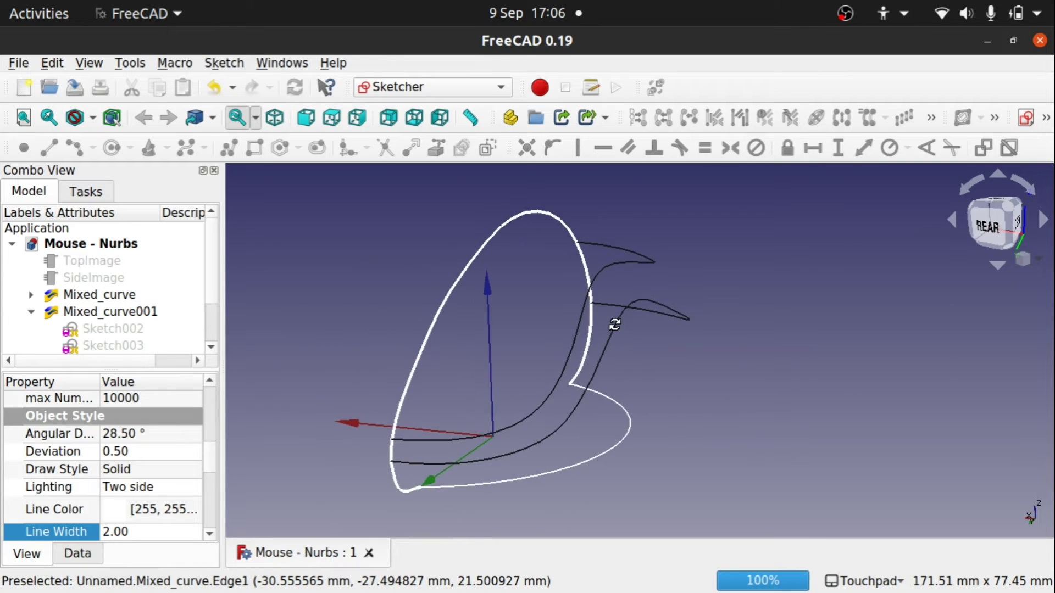
click(400, 82)
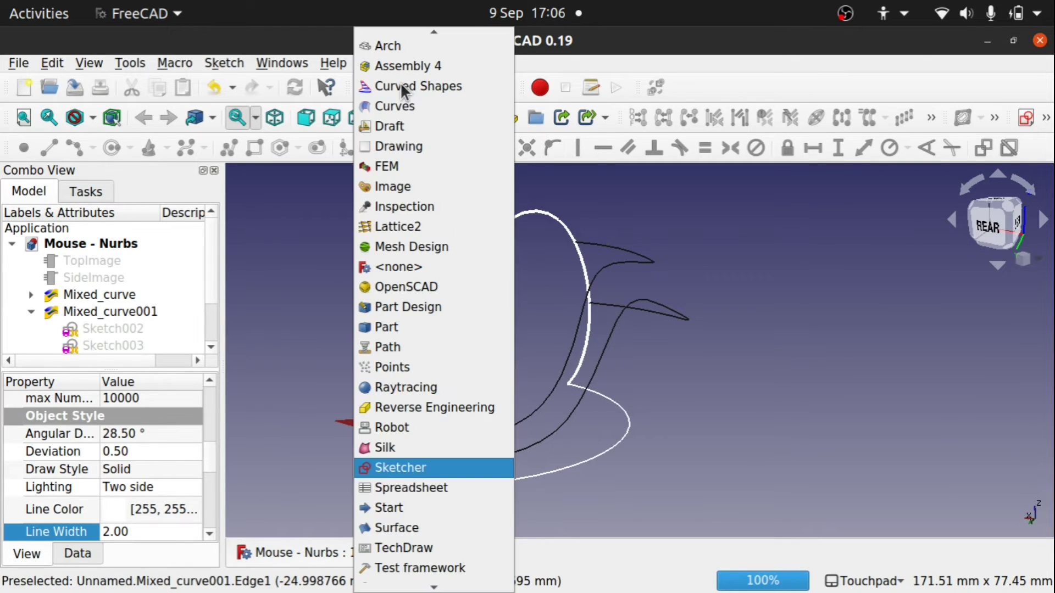
click(393, 111)
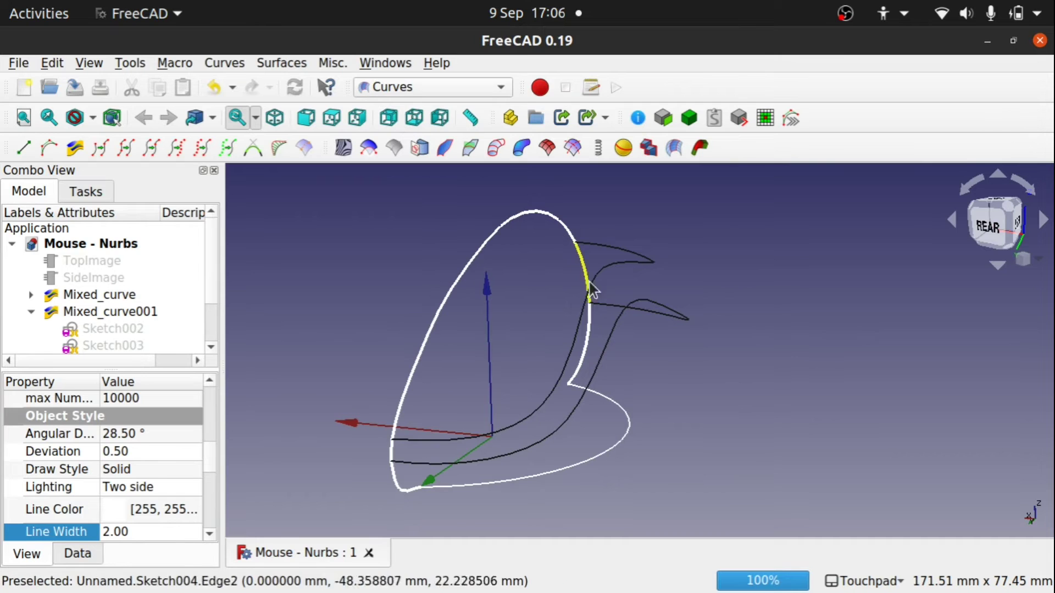
Create a freehand B-spline whose three points attach to the upper mixed curve, the lower mixed curve and the base arc.
click(569, 261)
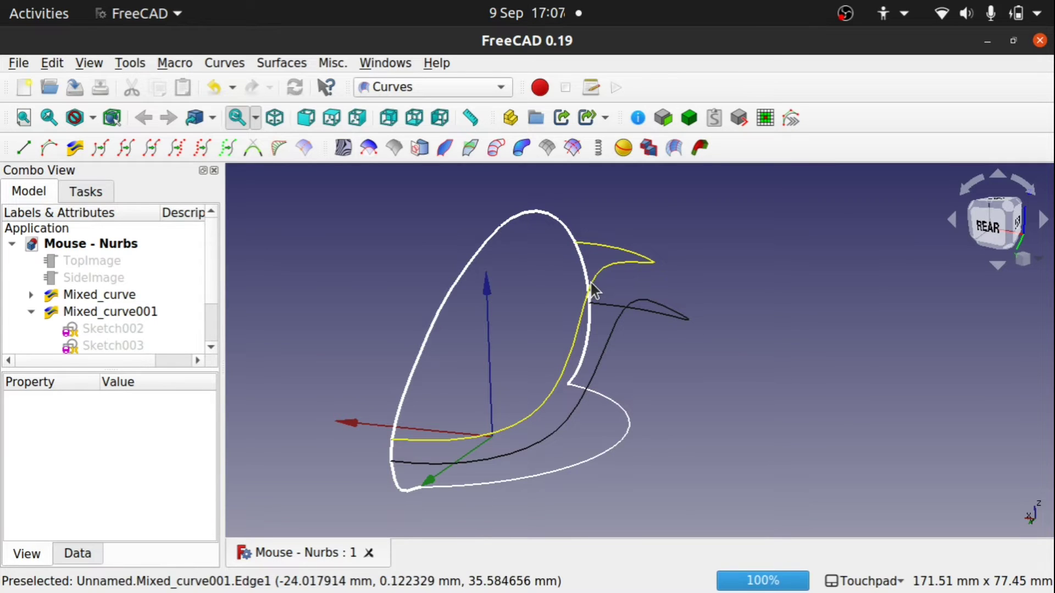
click(602, 267)
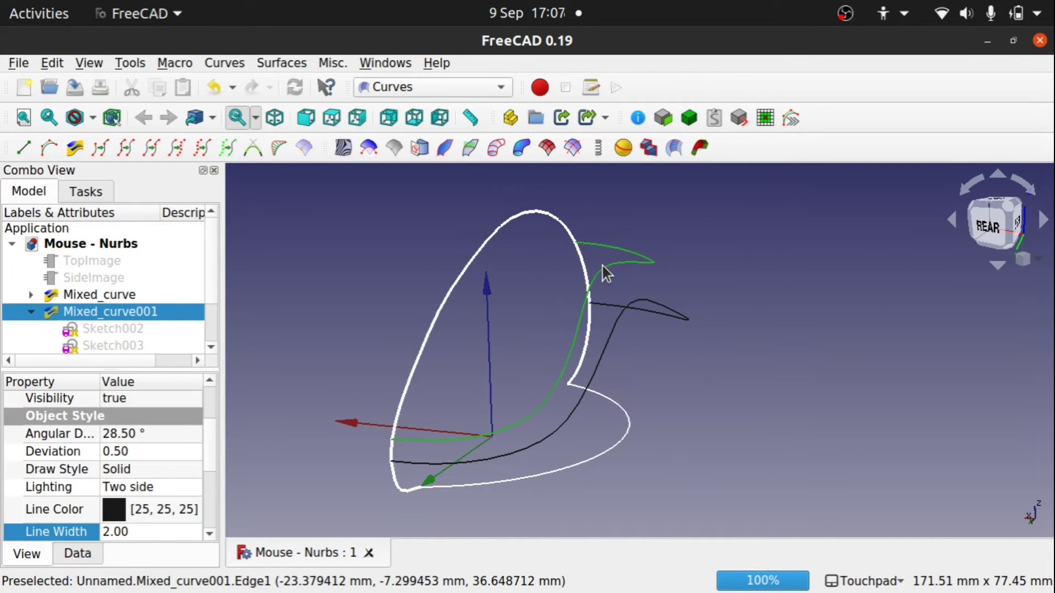
ctrl+click(638, 305)
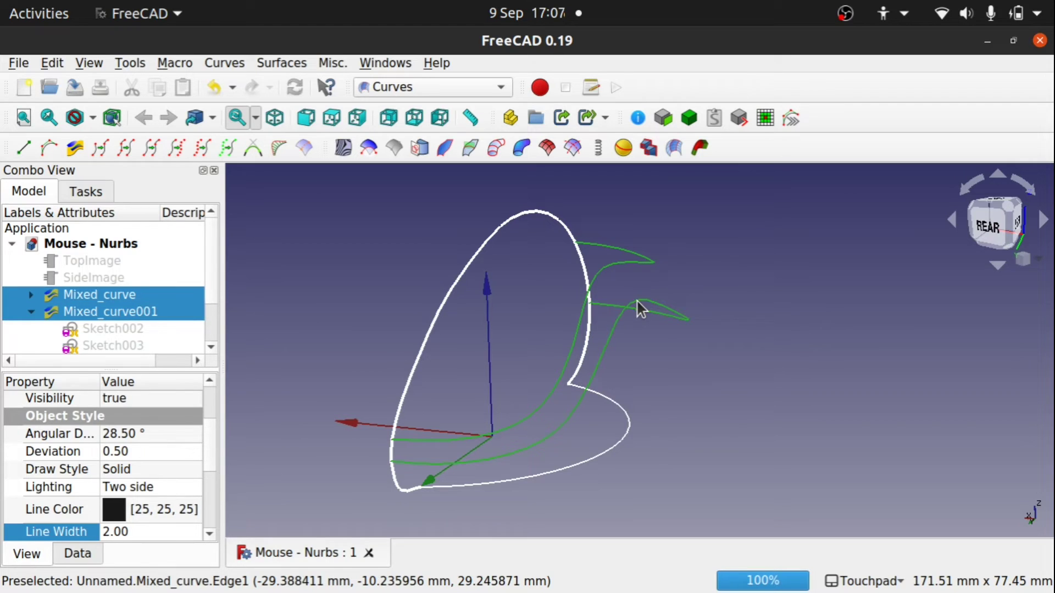
ctrl+click(618, 439)
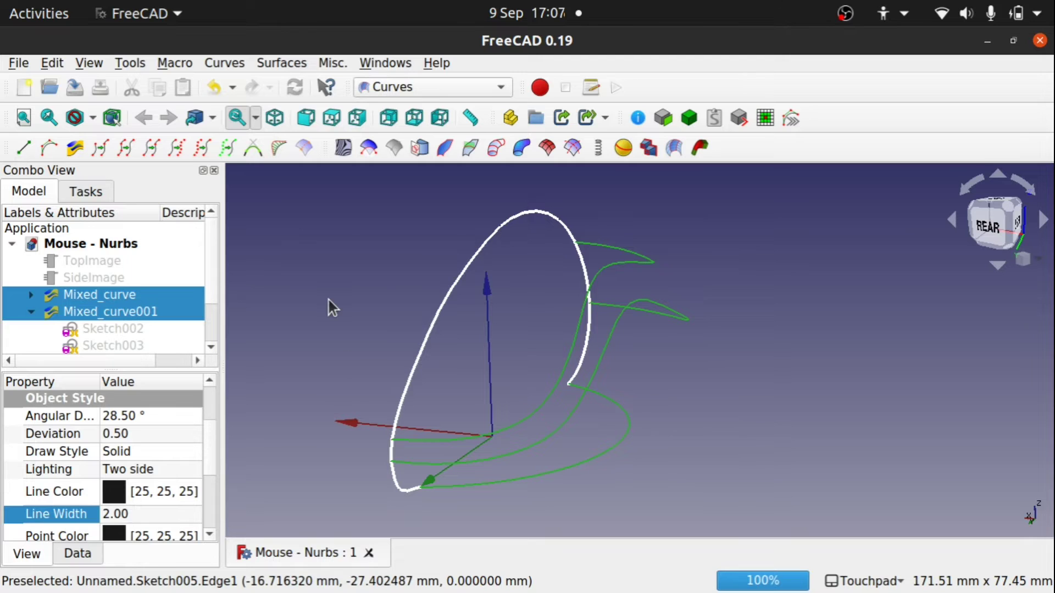
click(46, 150)
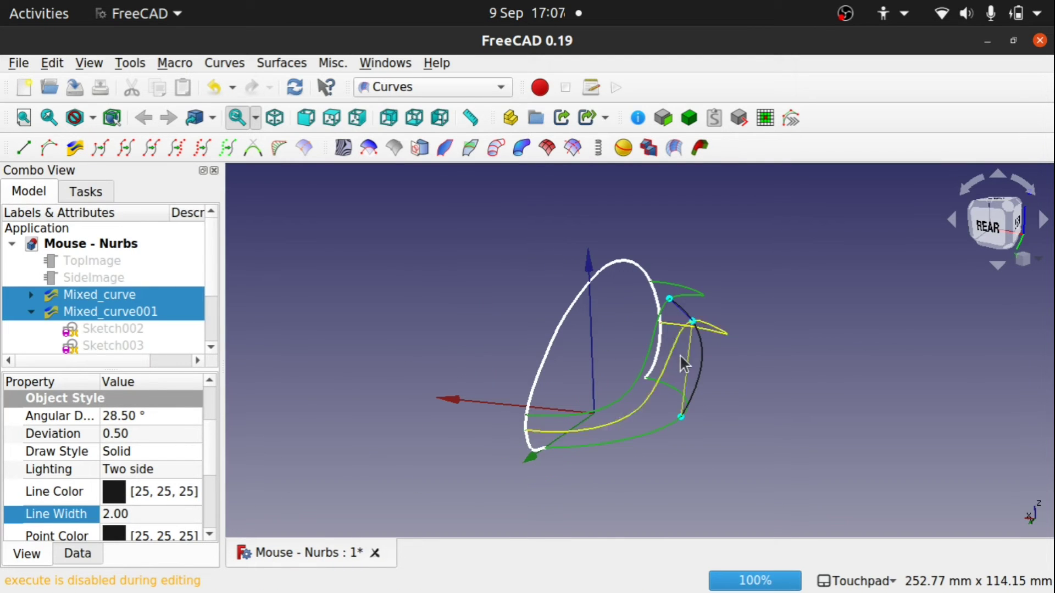
scroll(676, 350, up, 3)
click(792, 387)
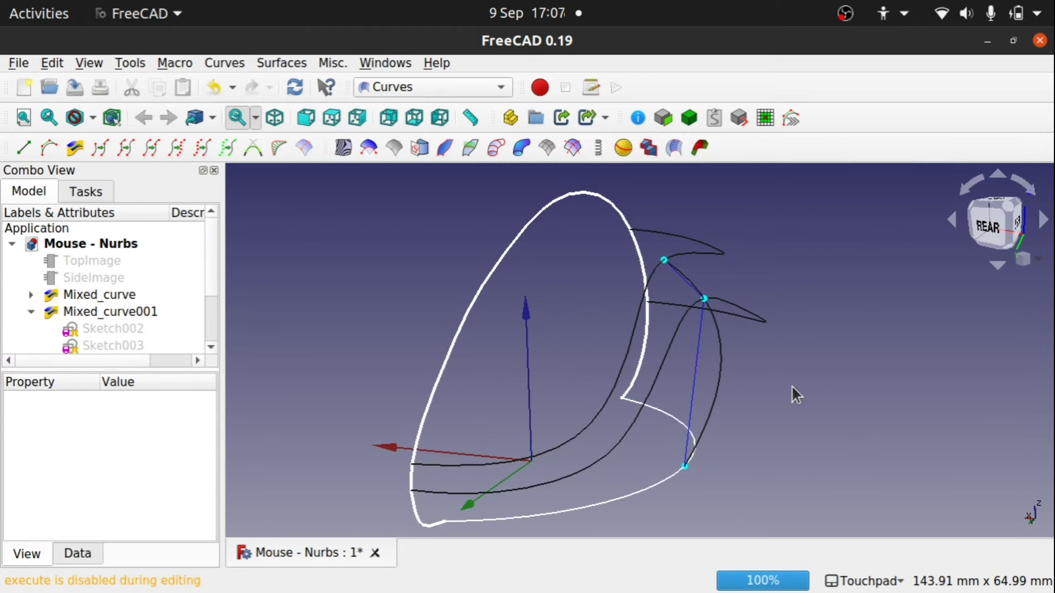
Inspect the freehand spline's attachment points from several angles, enlarge the model tree, and leave the spline's edit mode.
alt+drag(780, 372, 563, 362)
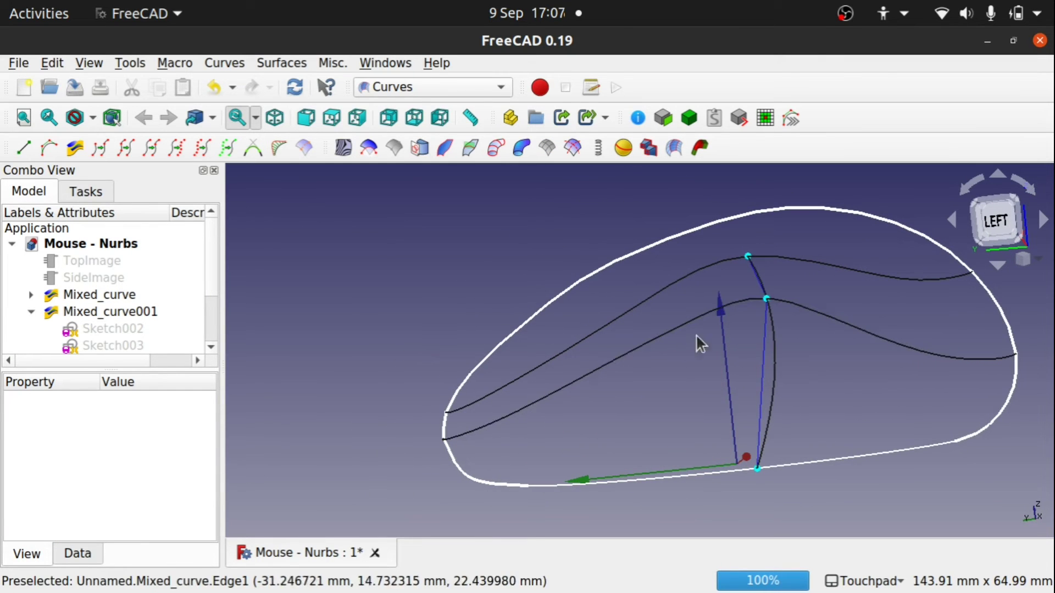
alt+drag(755, 465, 831, 414)
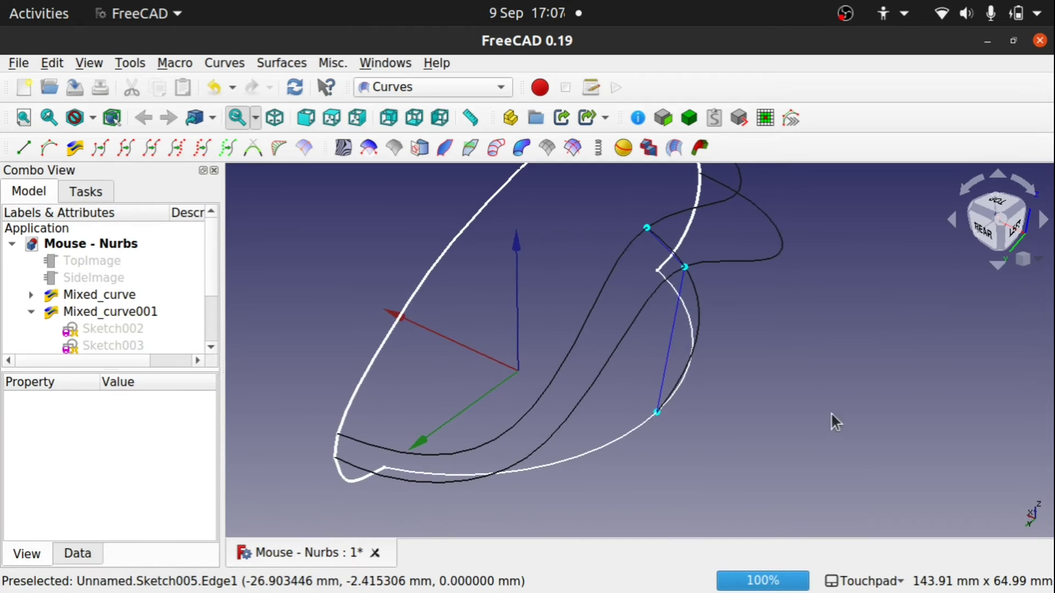
alt+drag(604, 493, 649, 407)
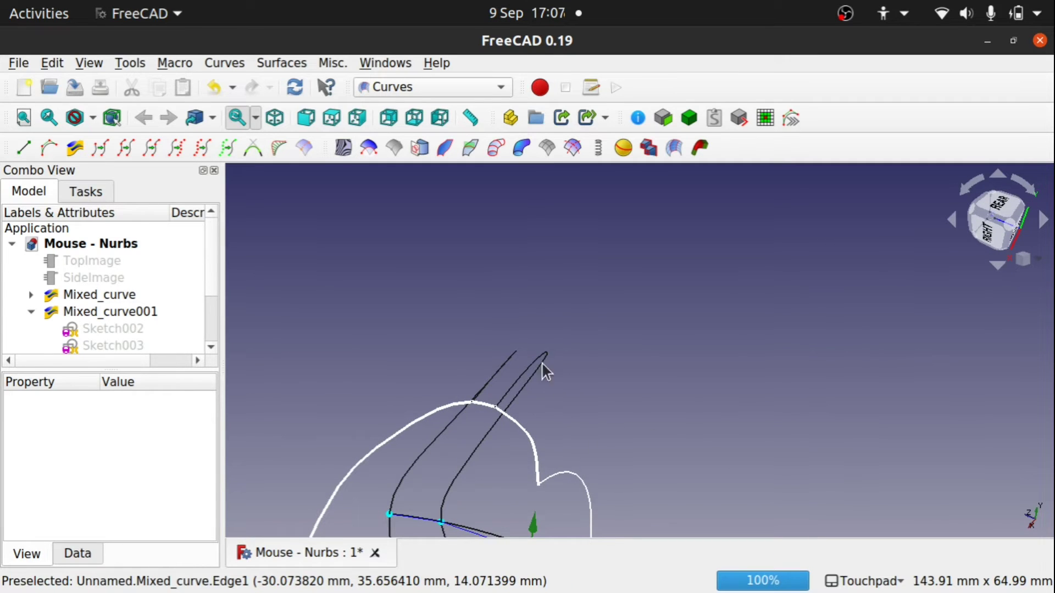
alt+drag(638, 373, 620, 298)
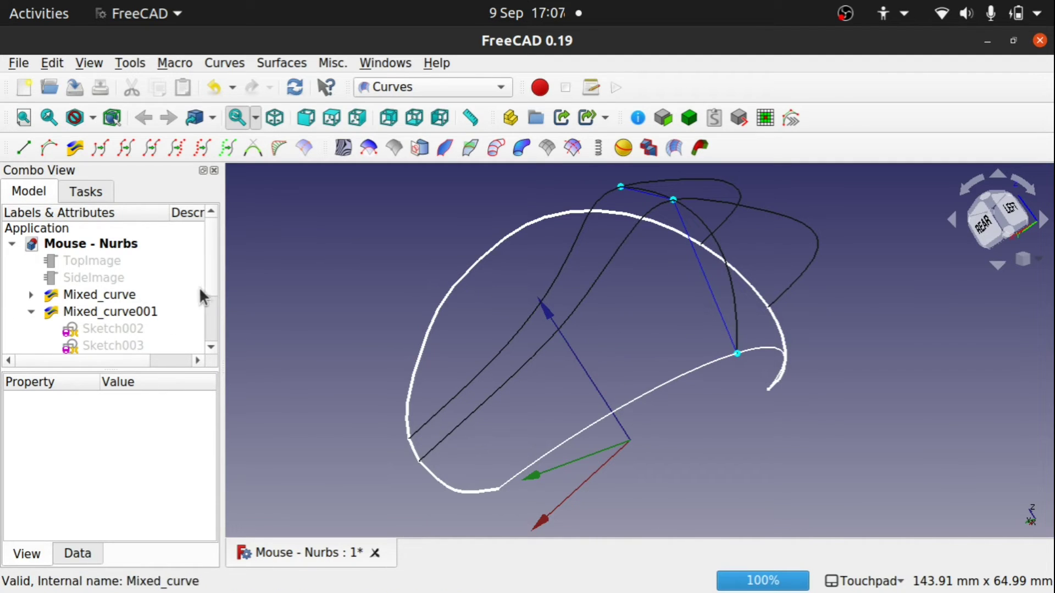
mouse_move(161, 367)
mouse_down()
mouse_move(141, 422)
mouse_move(136, 414)
mouse_up()
click(132, 397)
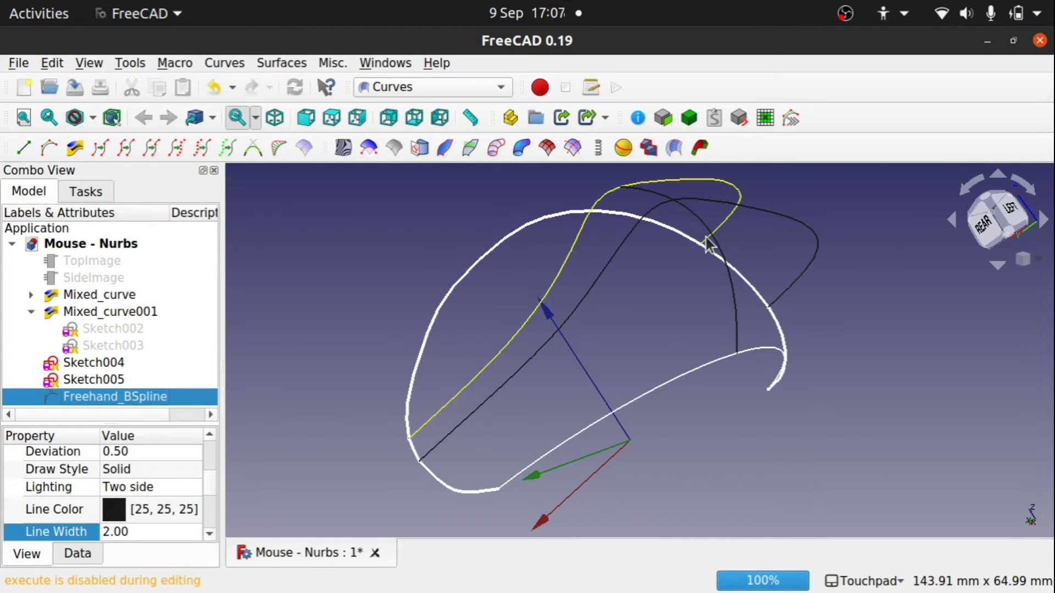
Reopen the freehand spline, nudge its middle point along the lower mixed curve, finish editing, and save the document.
double_click(94, 396)
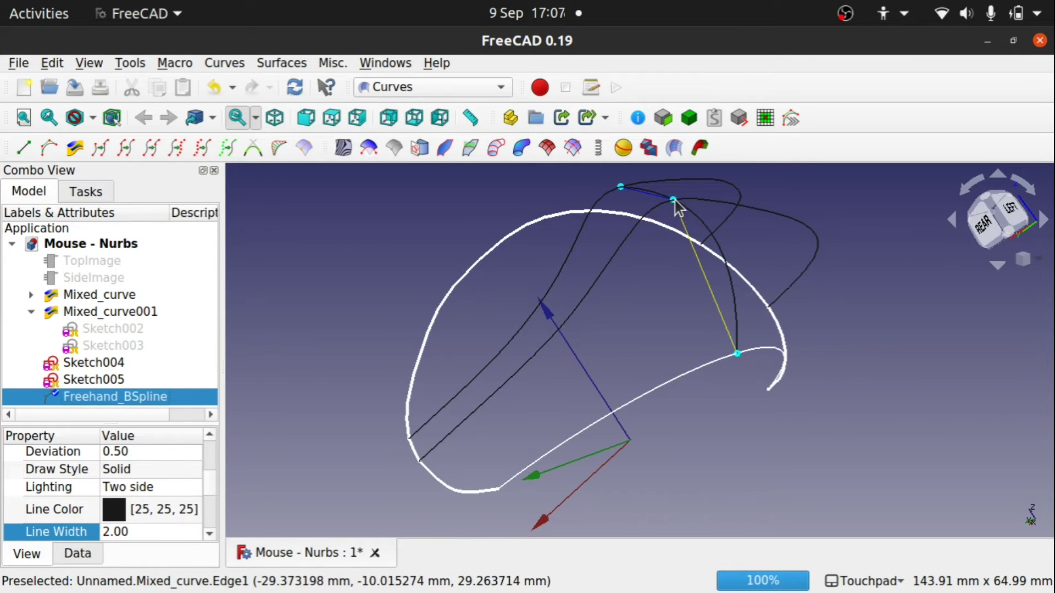
mouse_move(673, 199)
mouse_down()
mouse_move(655, 213)
mouse_move(675, 202)
mouse_up()
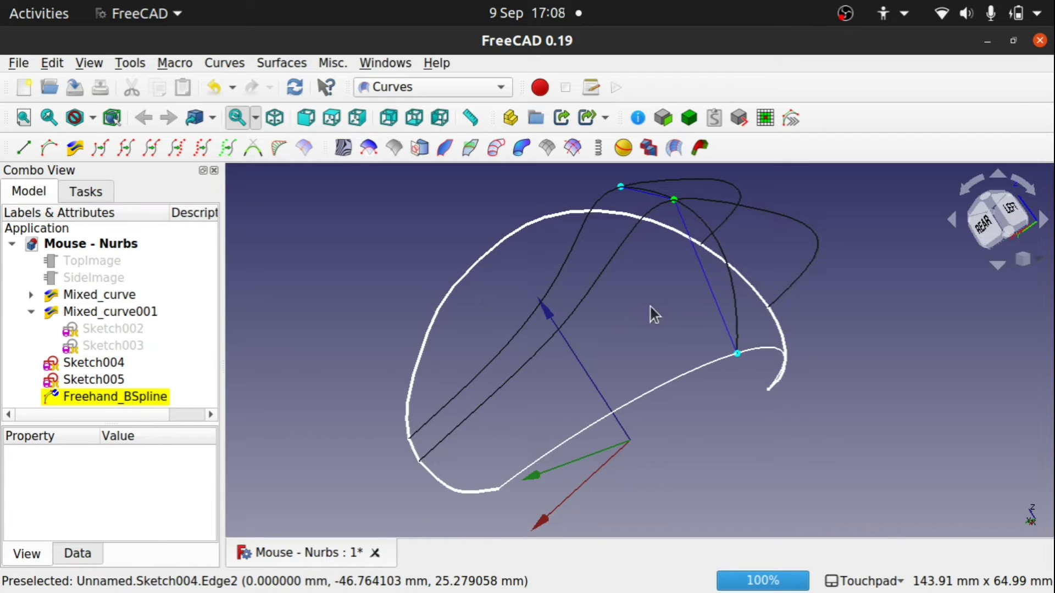
click(115, 394)
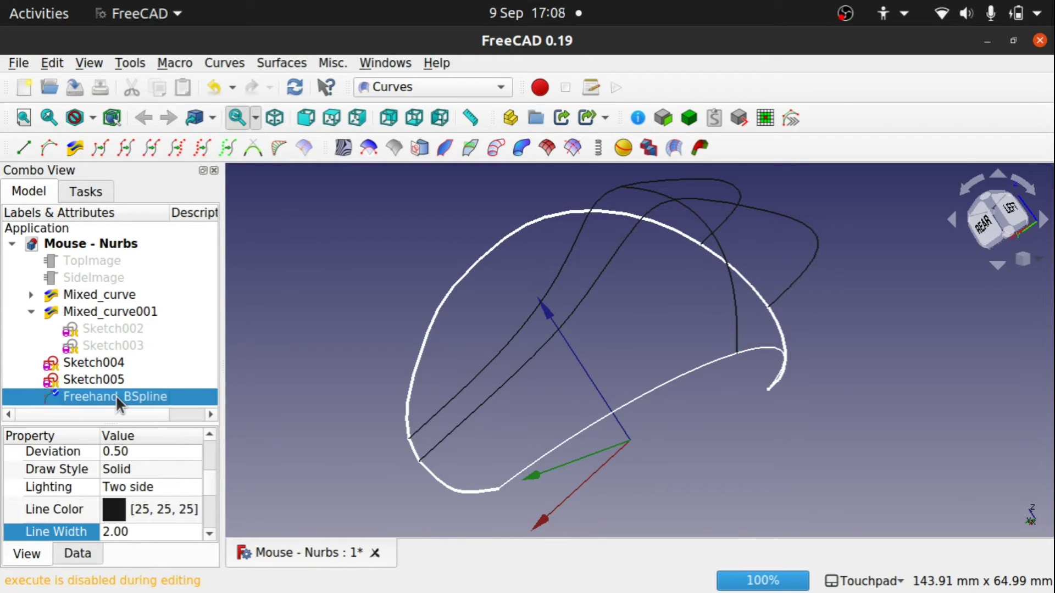
mouse_move(599, 291)
alt+mouse_down()
mouse_move(759, 294)
mouse_move(683, 291)
mouse_move(709, 270)
mouse_move(707, 368)
mouse_move(662, 402)
mouse_move(690, 379)
alt+mouse_up()
scroll(684, 291, down, 1)
scroll(684, 291, down, 3)
key(ctrl+s)
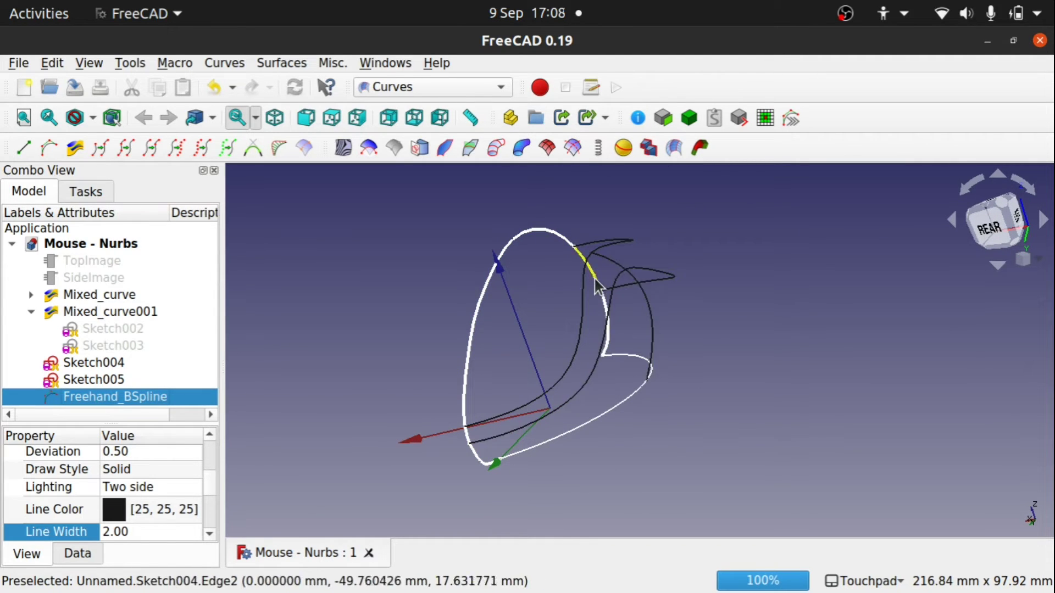
Join the side outline's two rear-end edges below the upper mixed curve into a single B-spline curve.
alt+drag(505, 367, 507, 379)
mouse_move(534, 472)
alt+mouse_down()
mouse_move(458, 479)
mouse_move(443, 466)
alt+mouse_up()
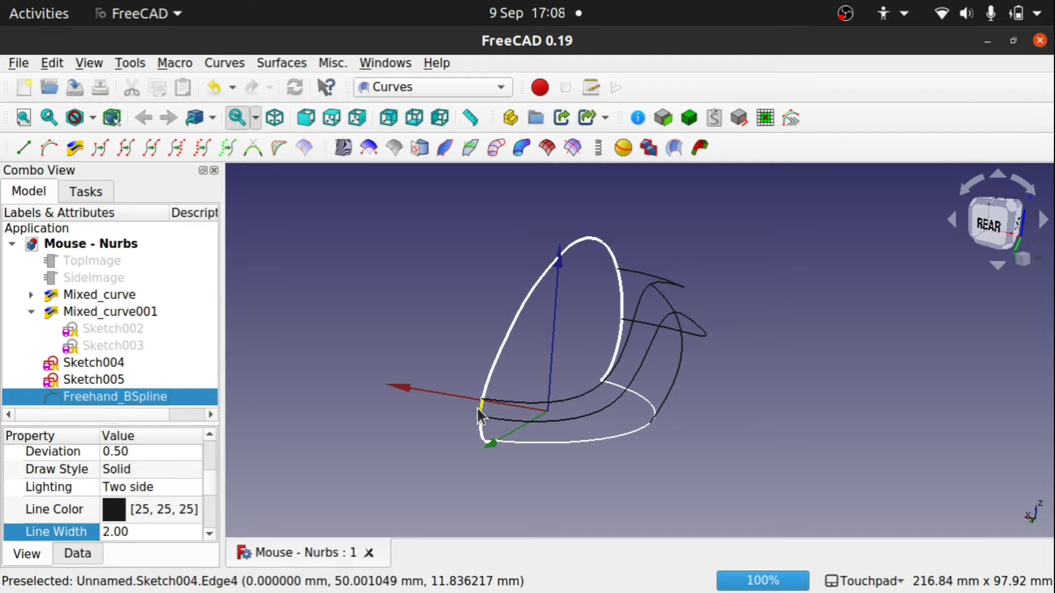
scroll(477, 408, up, 4)
scroll(477, 408, up, 1)
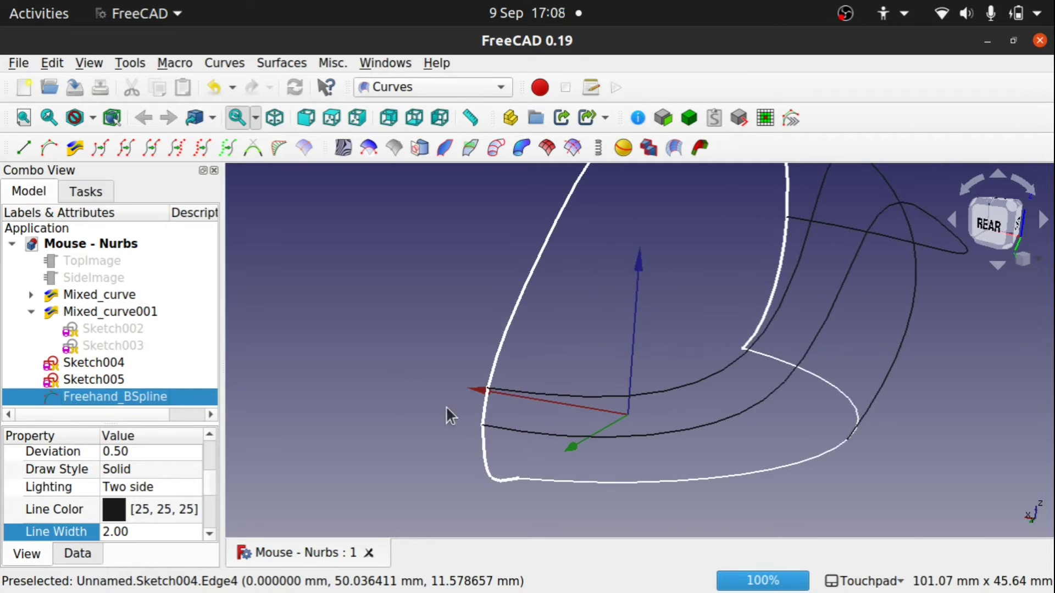
click(484, 411)
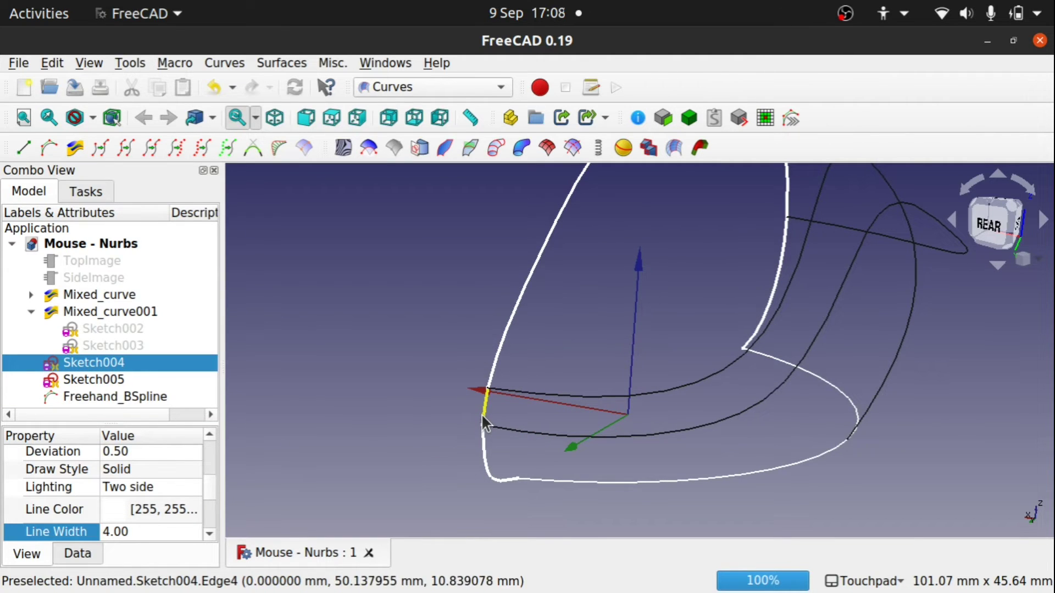
ctrl+click(487, 476)
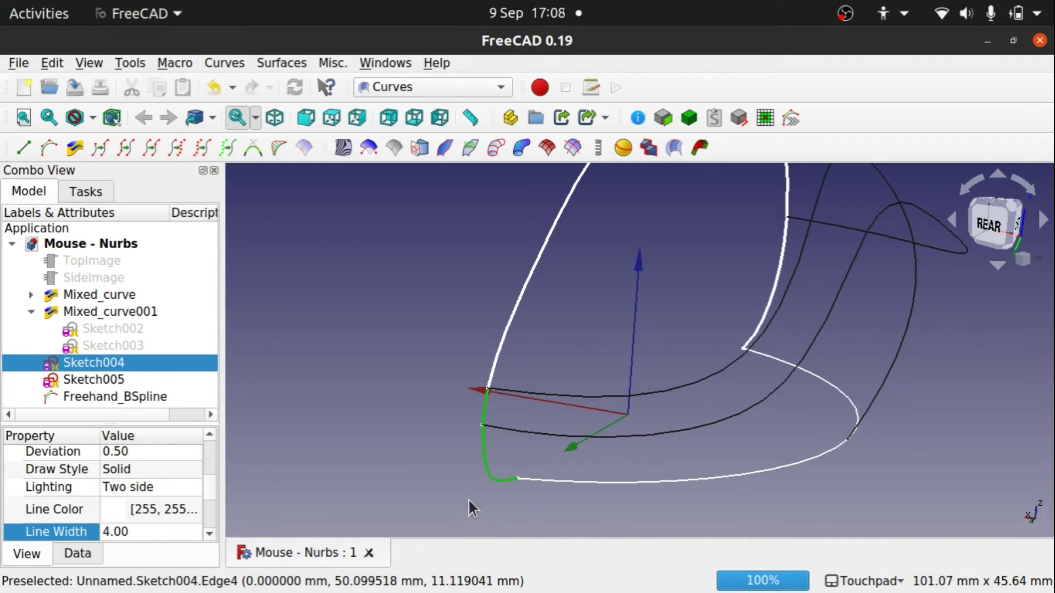
click(125, 147)
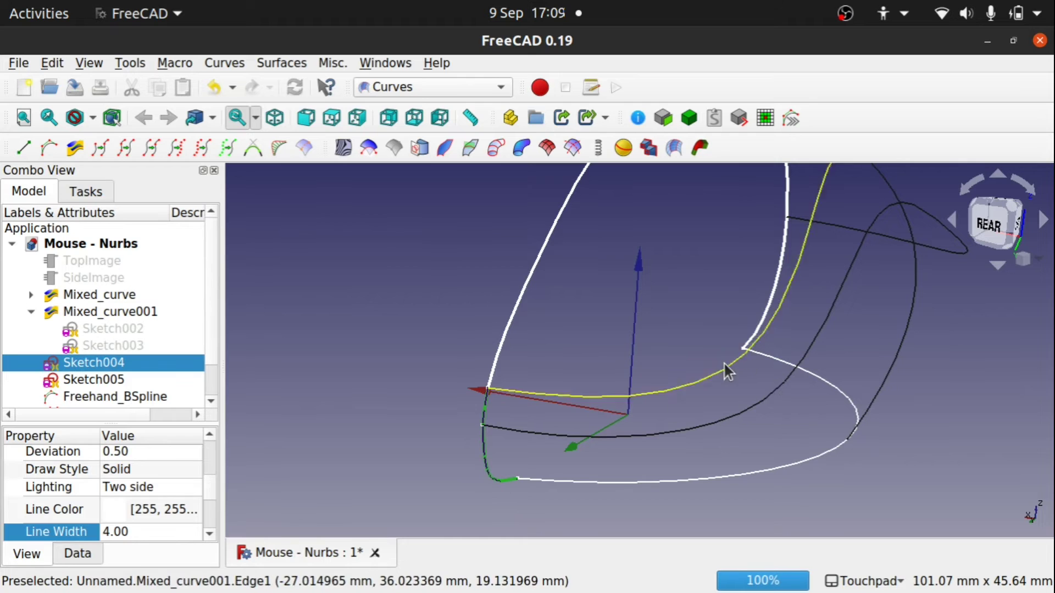
Join the side outline's two front-end edges below the upper mixed curve into a single B-spline curve.
click(770, 297)
scroll(766, 255, down, 3)
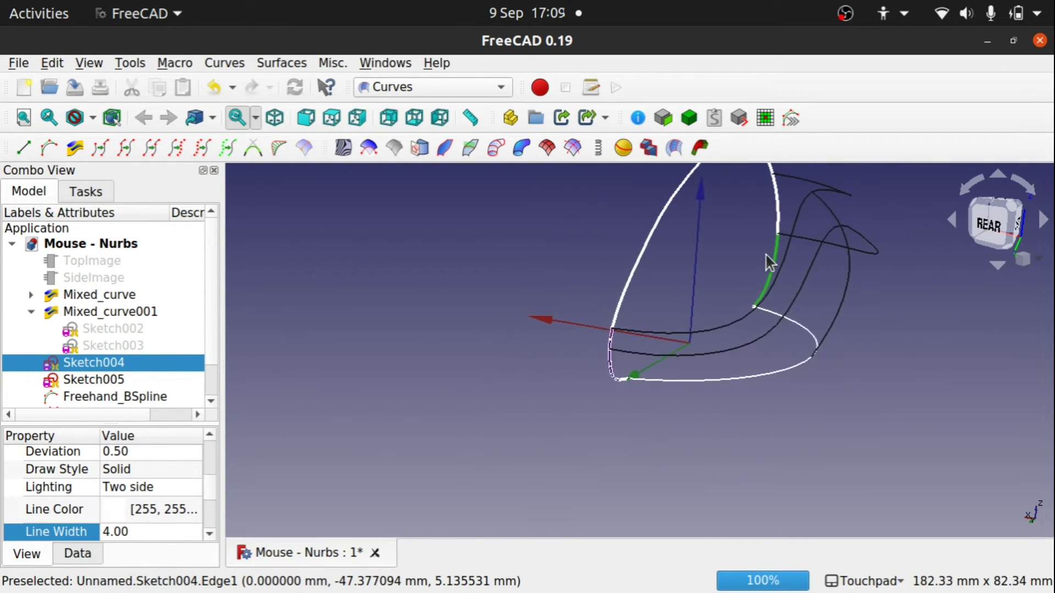
scroll(765, 255, up, 1)
shift+middle_drag(766, 255, 658, 353)
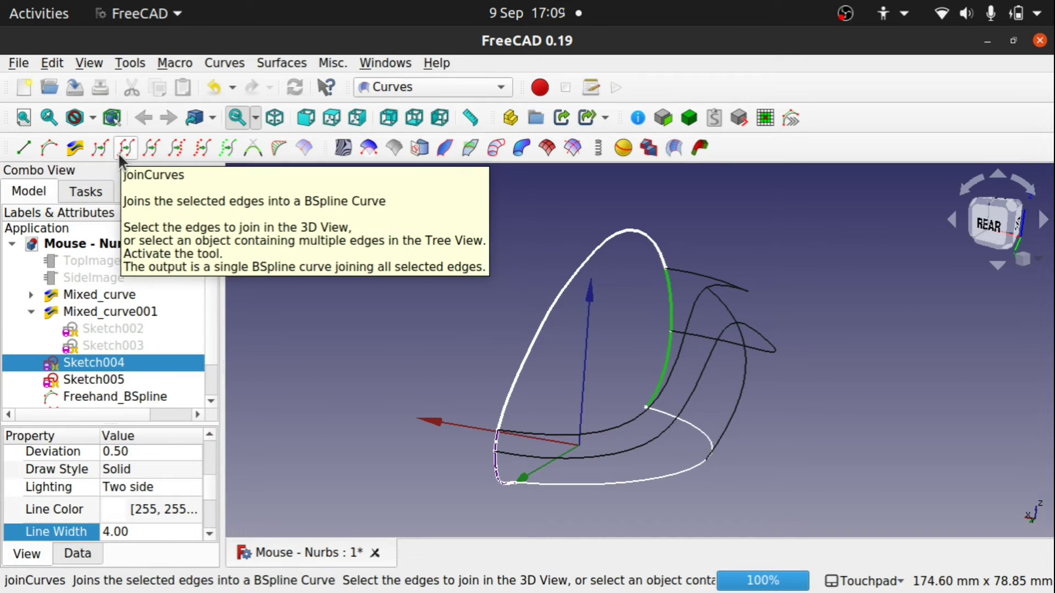
Hide the side outline sketch so only the curve network remains, and save the document.
click(565, 297)
key(space)
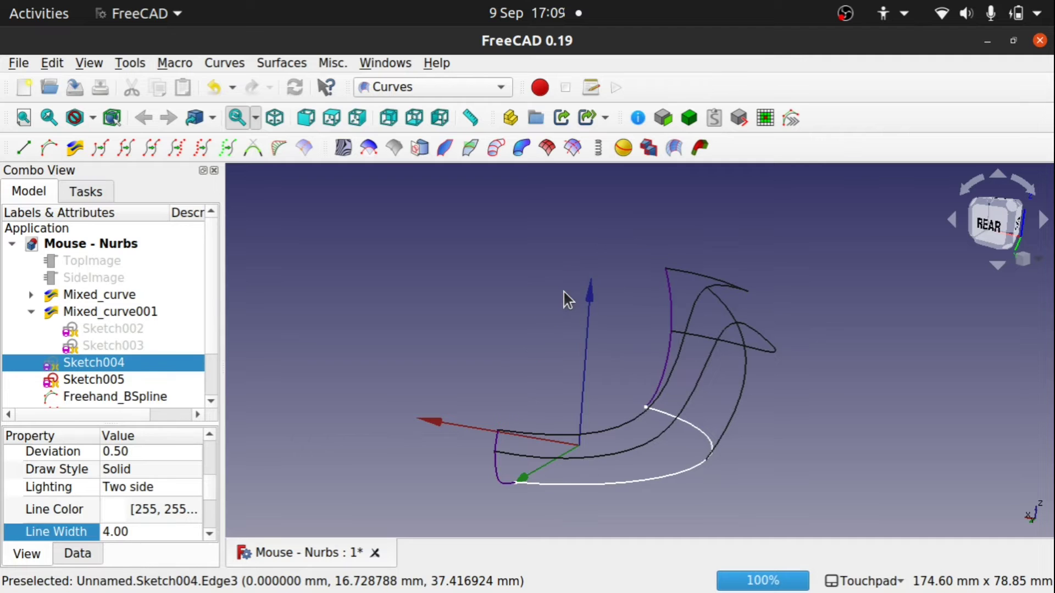
shift+drag(603, 358, 697, 365)
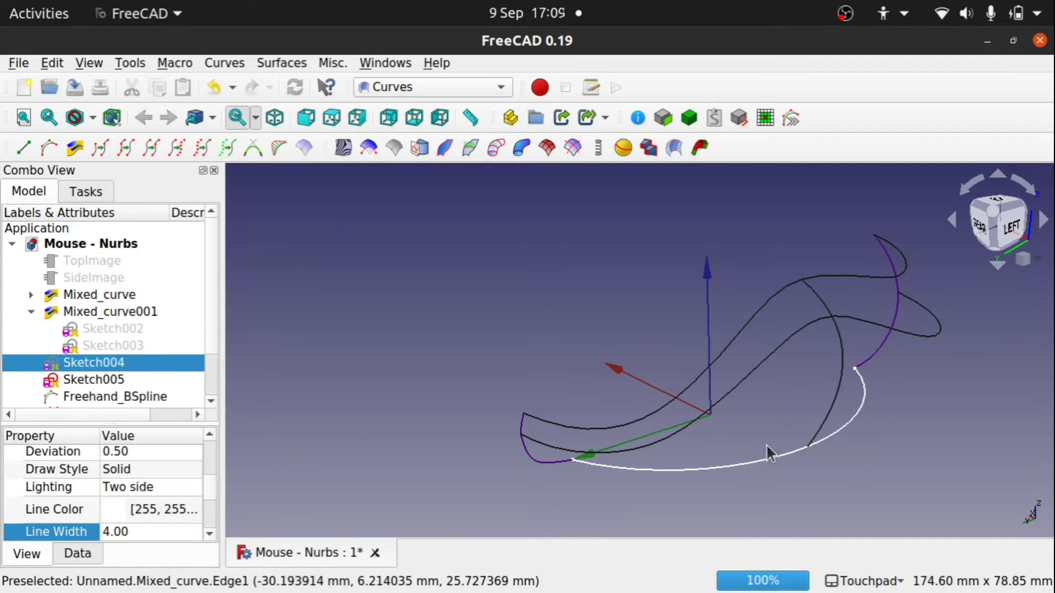
key(ctrl+s)
Skin the curve network with a Gordon surface from the base arc, both mixed curves, both joined end curves and the freehand spline.
mouse_move(696, 471)
shift+mouse_down()
mouse_move(801, 417)
mouse_move(735, 461)
mouse_move(746, 509)
shift+mouse_up()
click(757, 471)
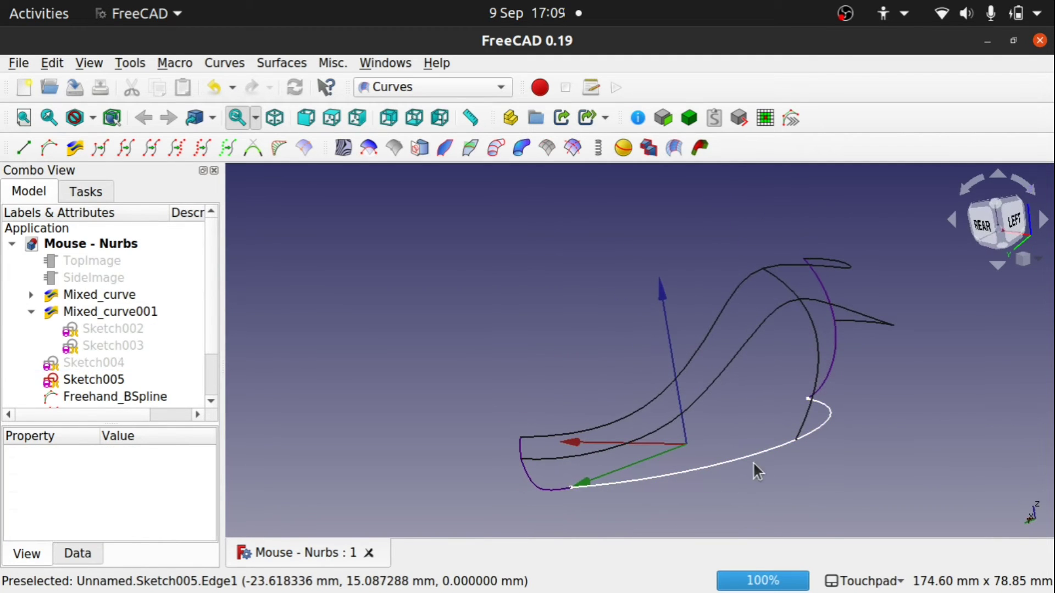
click(752, 456)
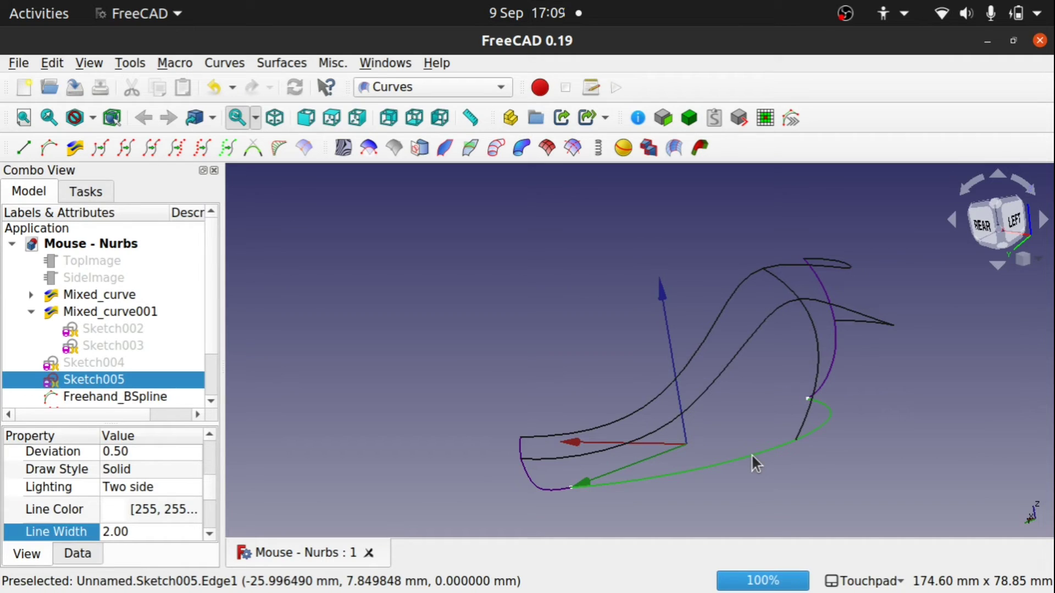
ctrl+click(729, 366)
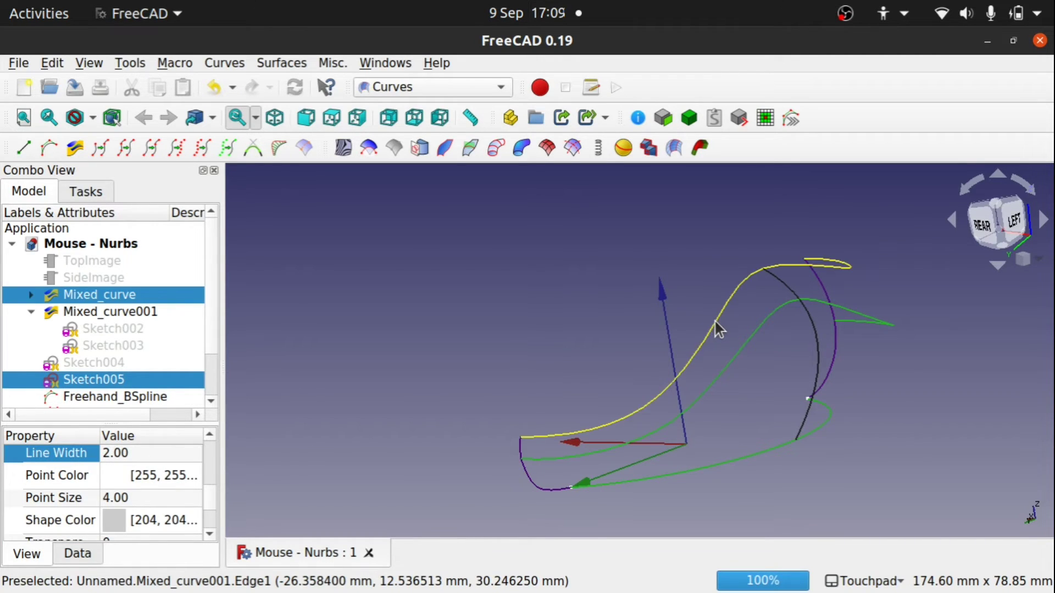
ctrl+click(714, 321)
ctrl+click(532, 483)
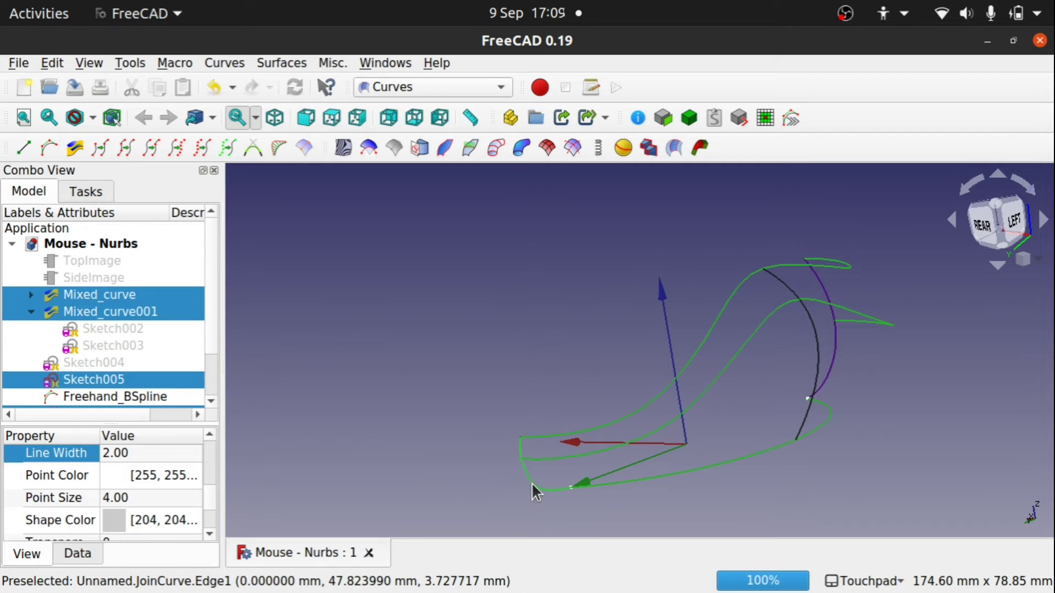
ctrl+click(816, 357)
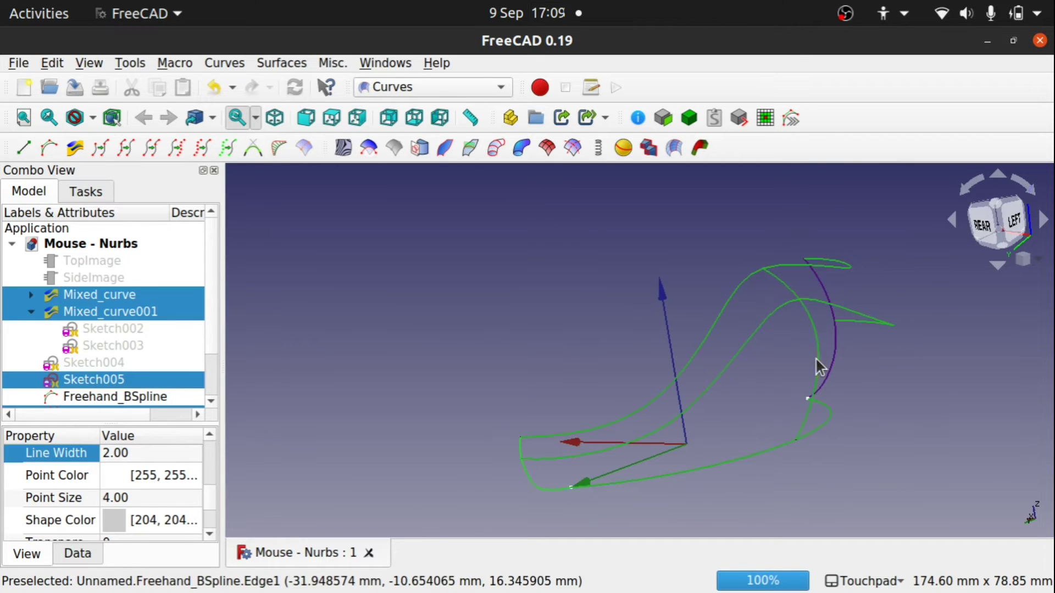
ctrl+click(837, 342)
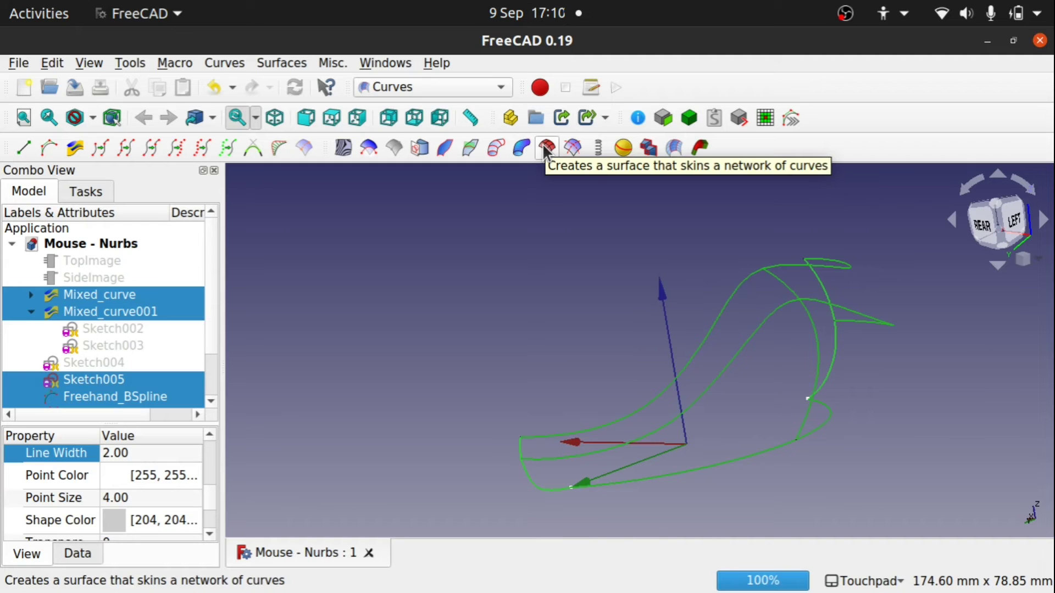
click(286, 62)
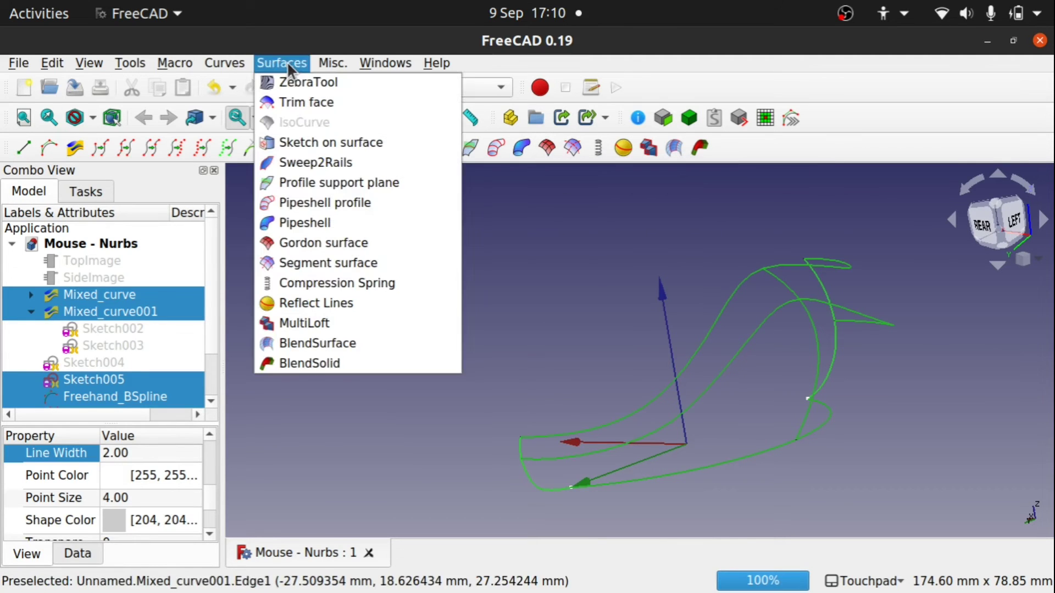
click(341, 245)
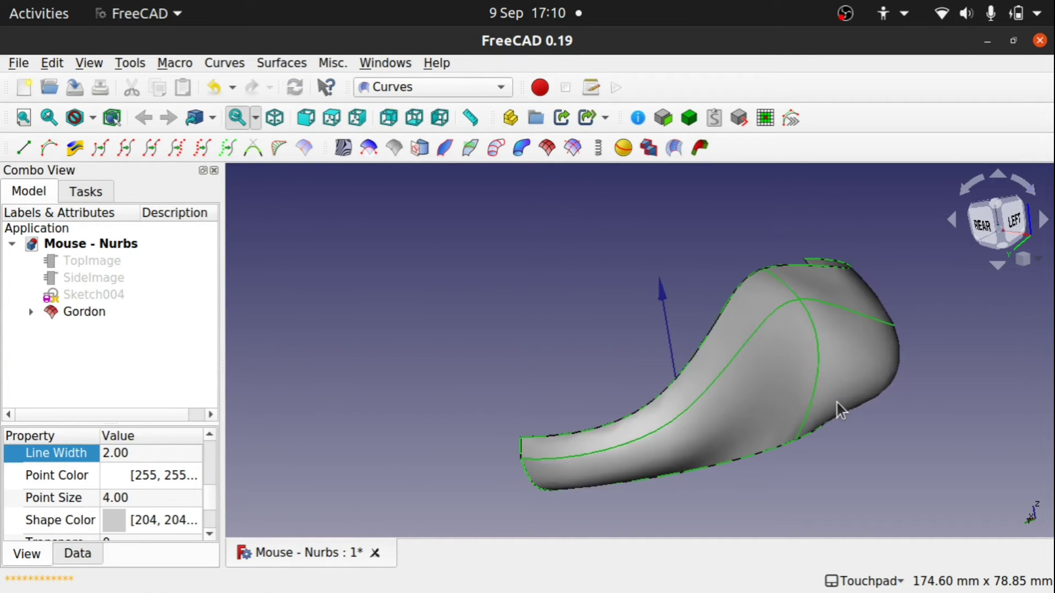
Switch to the Part workbench and try to offset the Gordon surface by 2 mm with Fill offset enabled.
alt+drag(836, 400, 763, 445)
click(765, 454)
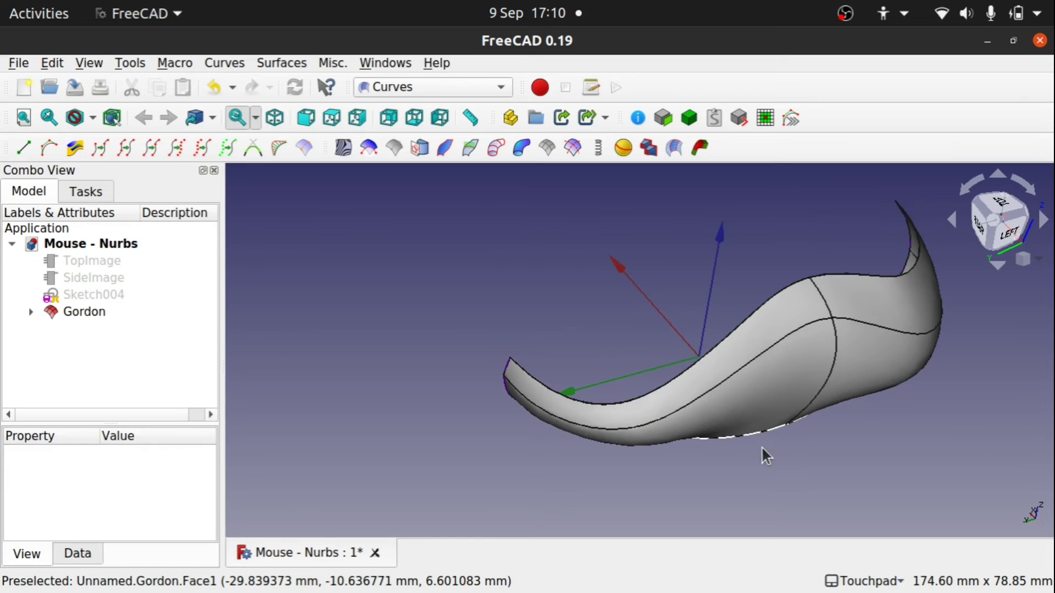
alt+drag(741, 376, 698, 363)
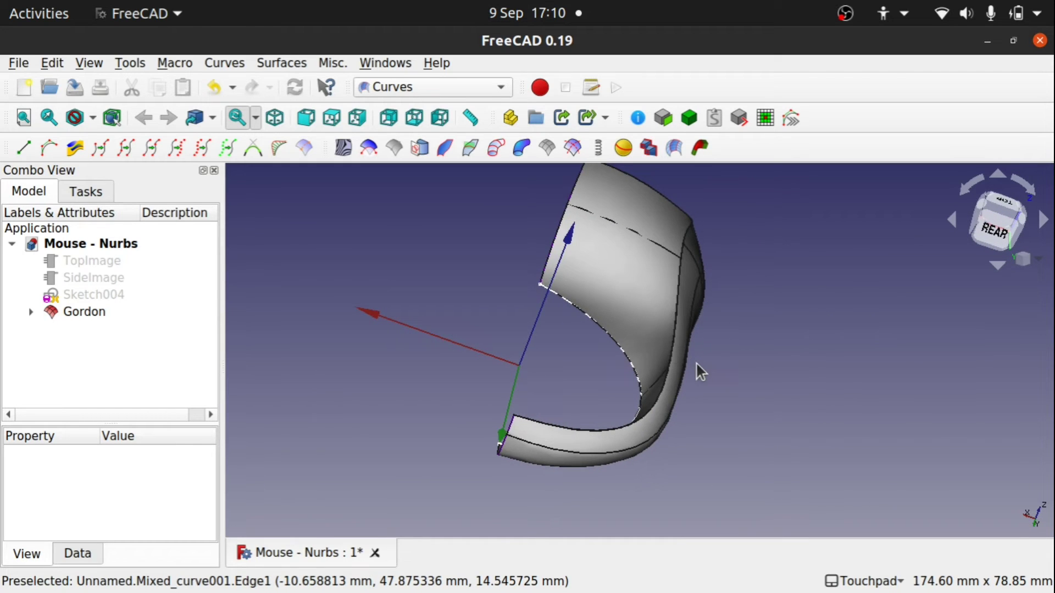
click(413, 89)
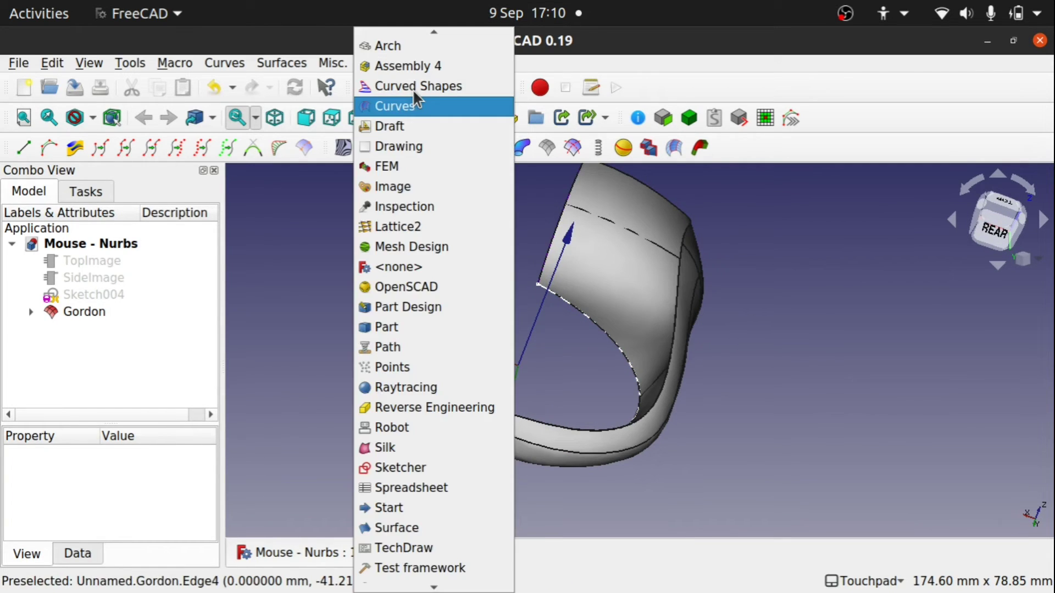
click(420, 327)
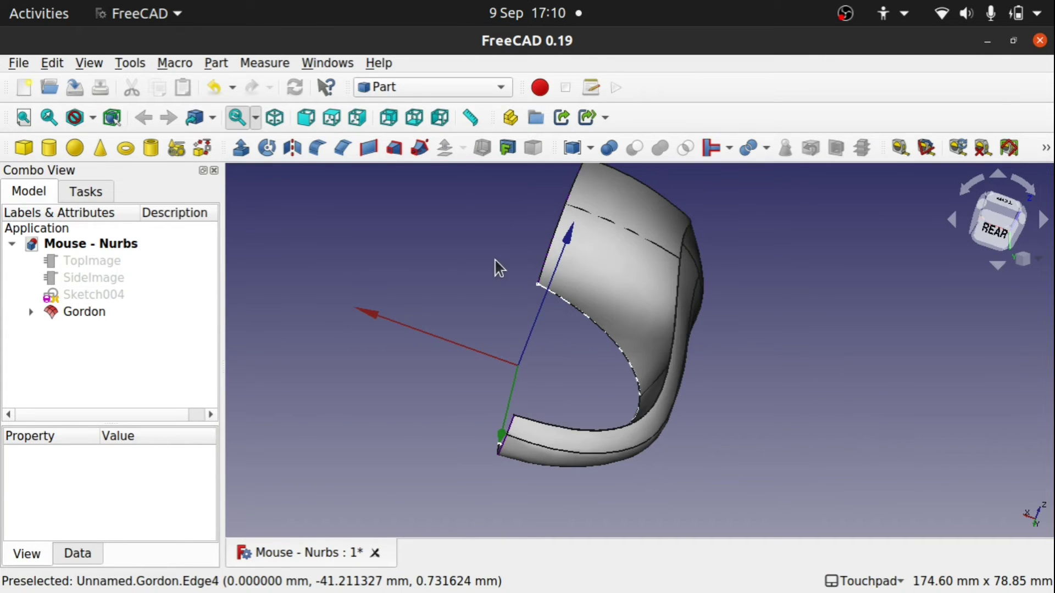
click(597, 271)
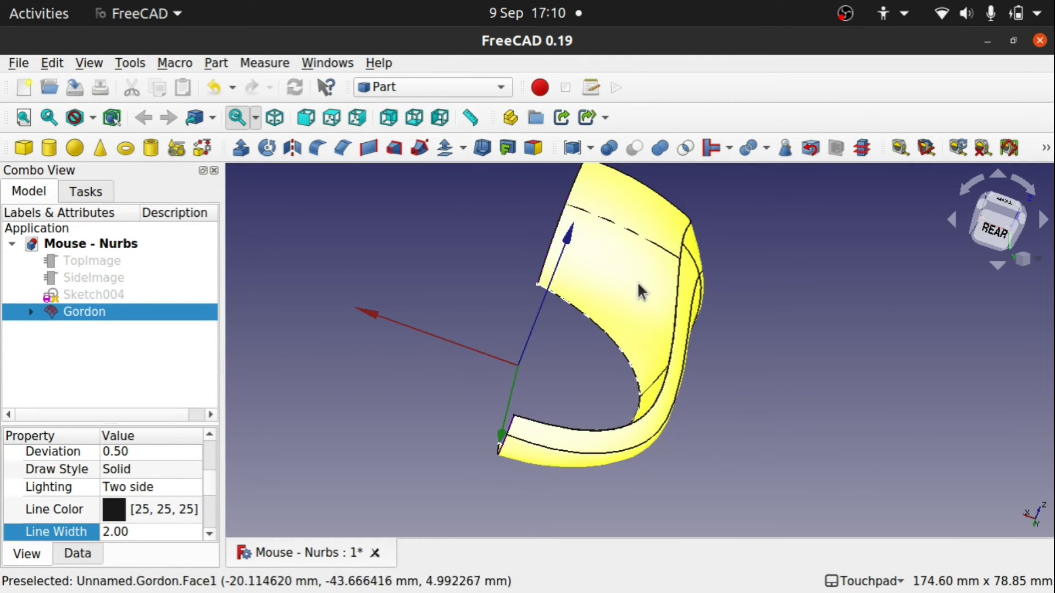
click(445, 159)
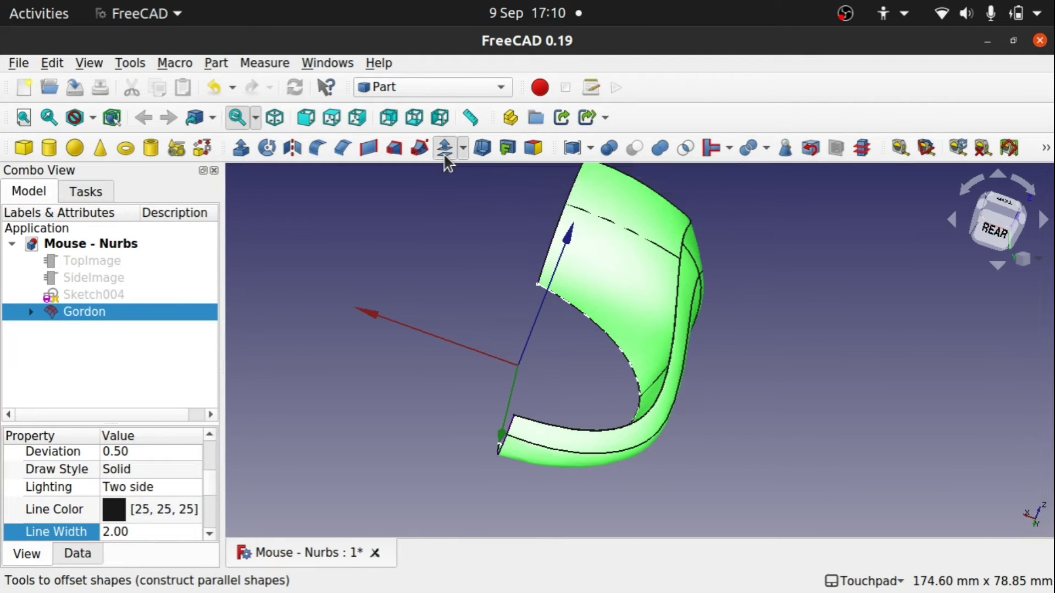
alt+drag(611, 329, 572, 299)
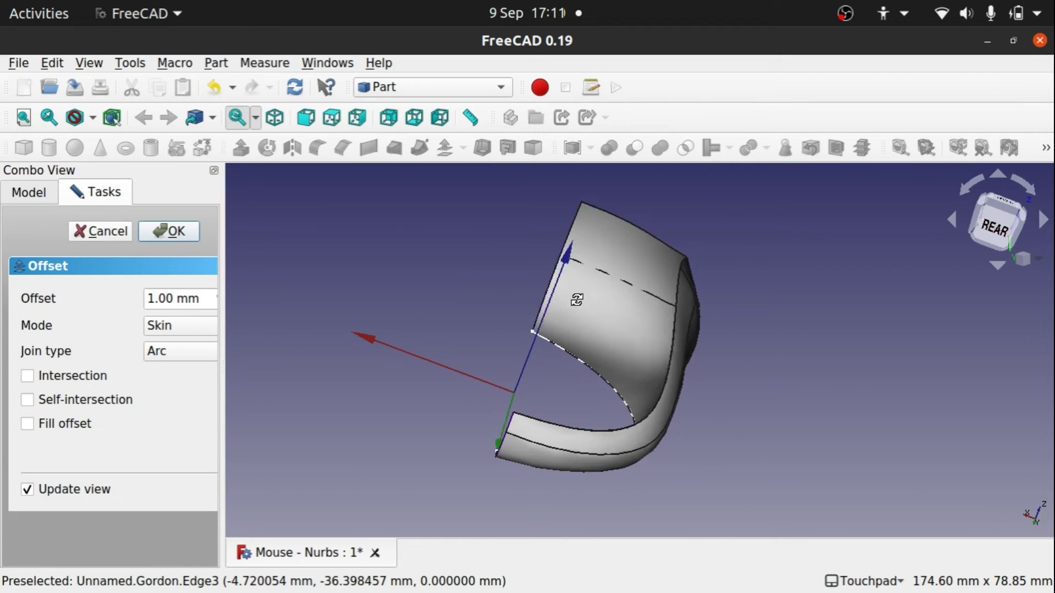
drag(157, 303, 139, 302)
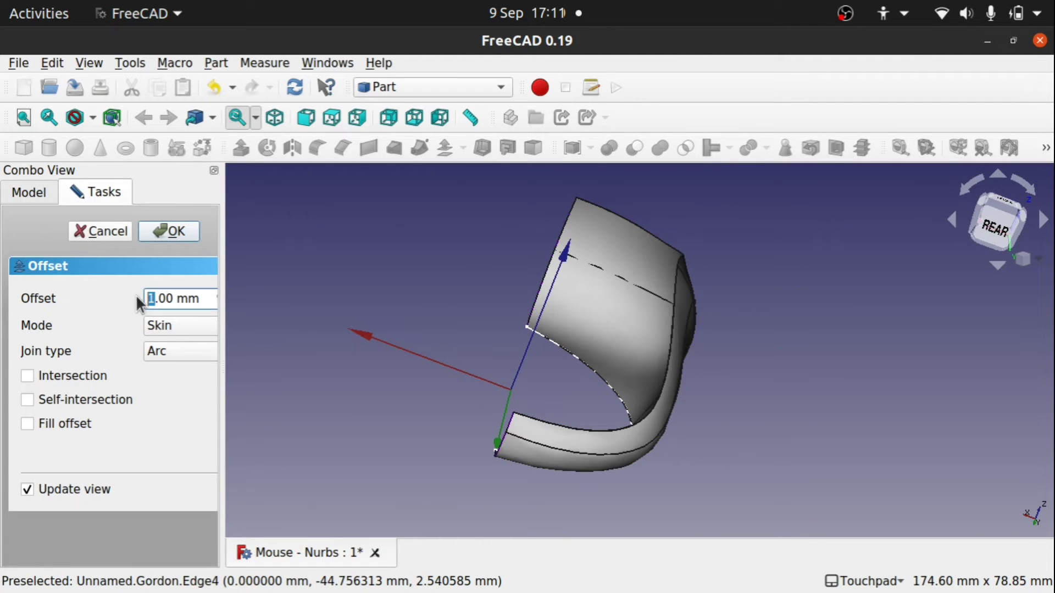
text(2)
drag(222, 317, 277, 319)
click(383, 401)
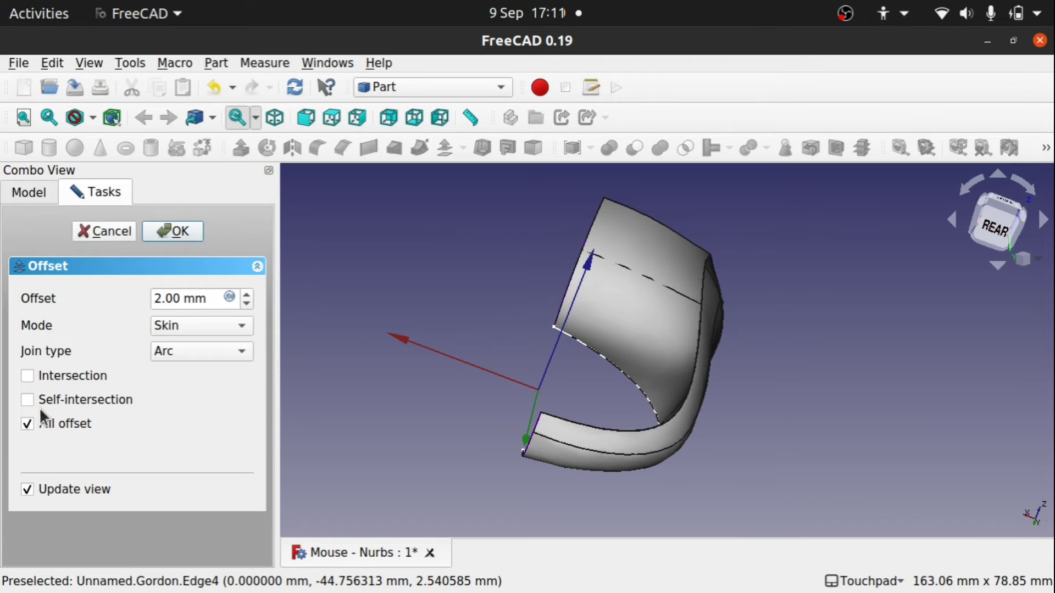
click(190, 232)
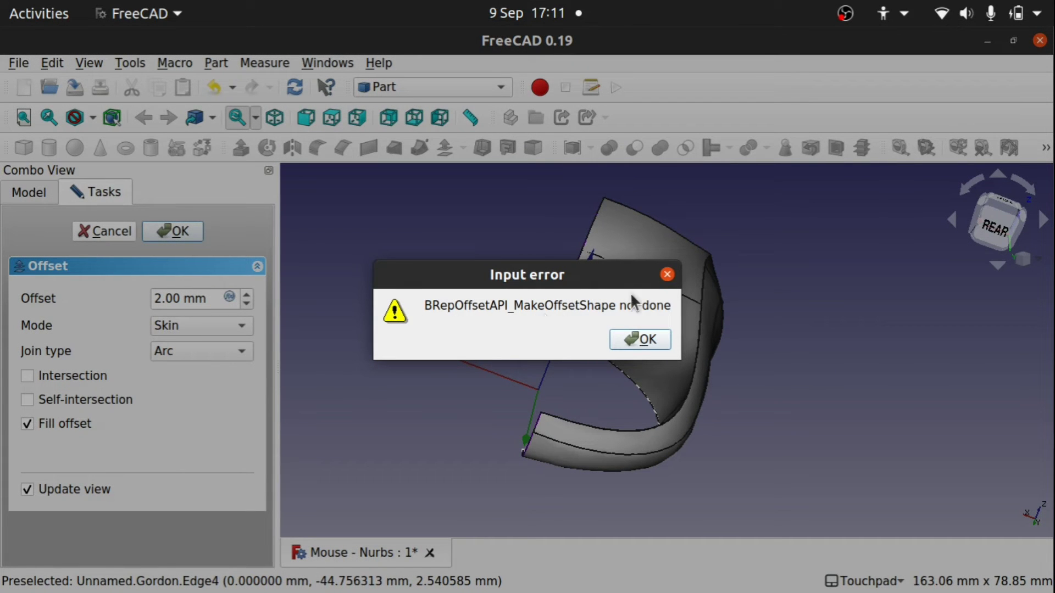
click(667, 274)
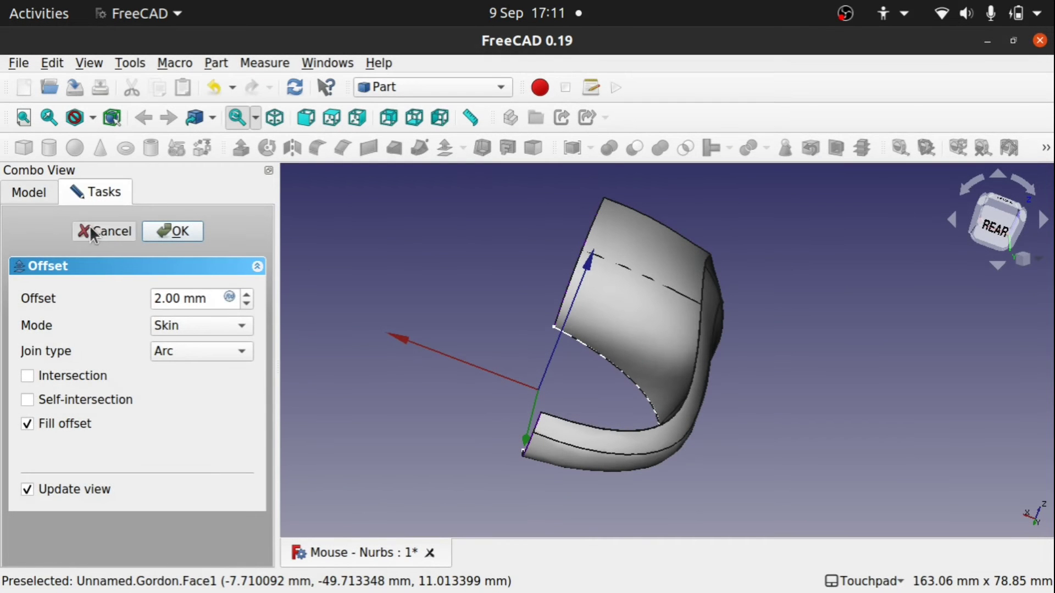
click(90, 228)
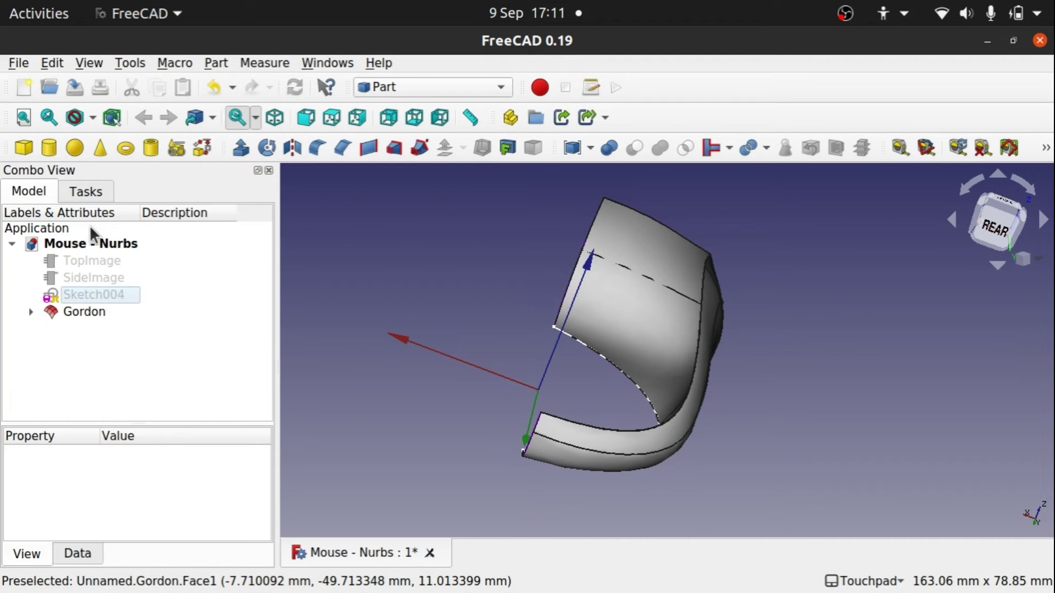
Extrude the Gordon surface 2 mm along the custom X direction with Create solid enabled.
click(635, 347)
click(240, 148)
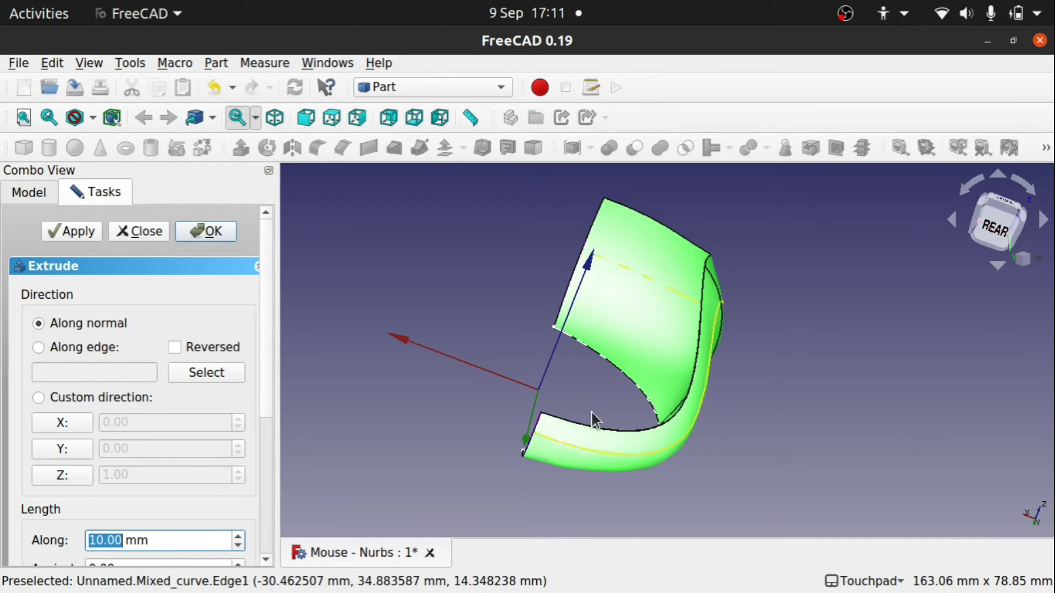
click(74, 424)
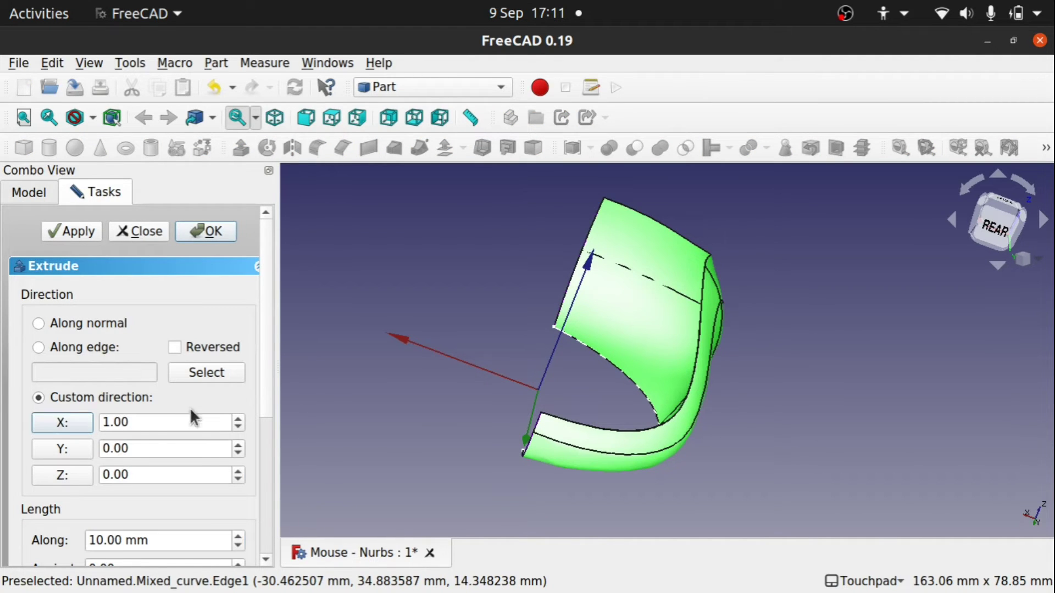
drag(265, 372, 264, 423)
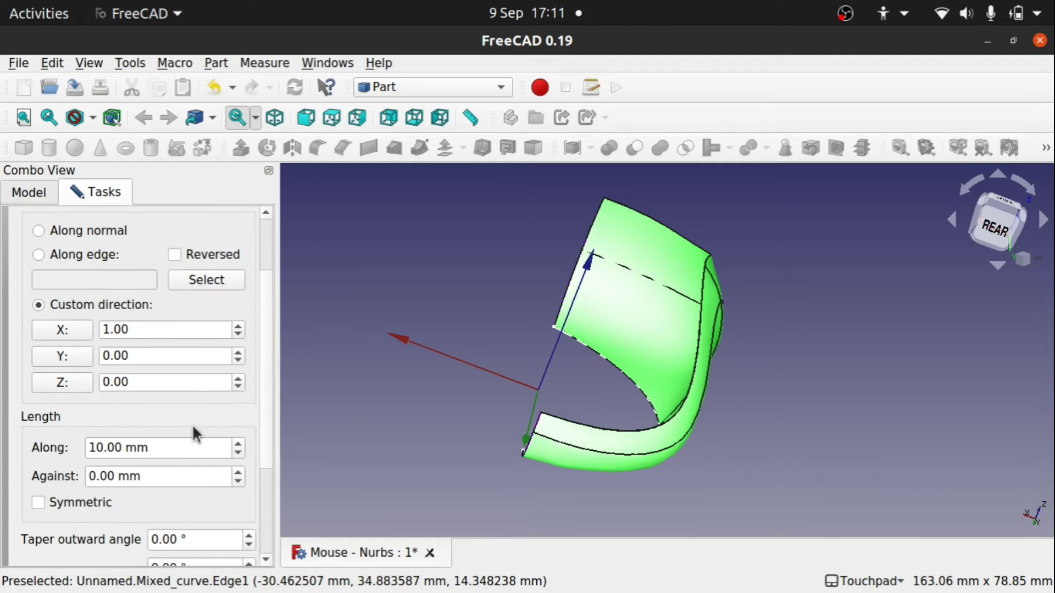
click(104, 450)
drag(104, 451, 68, 448)
text(2)
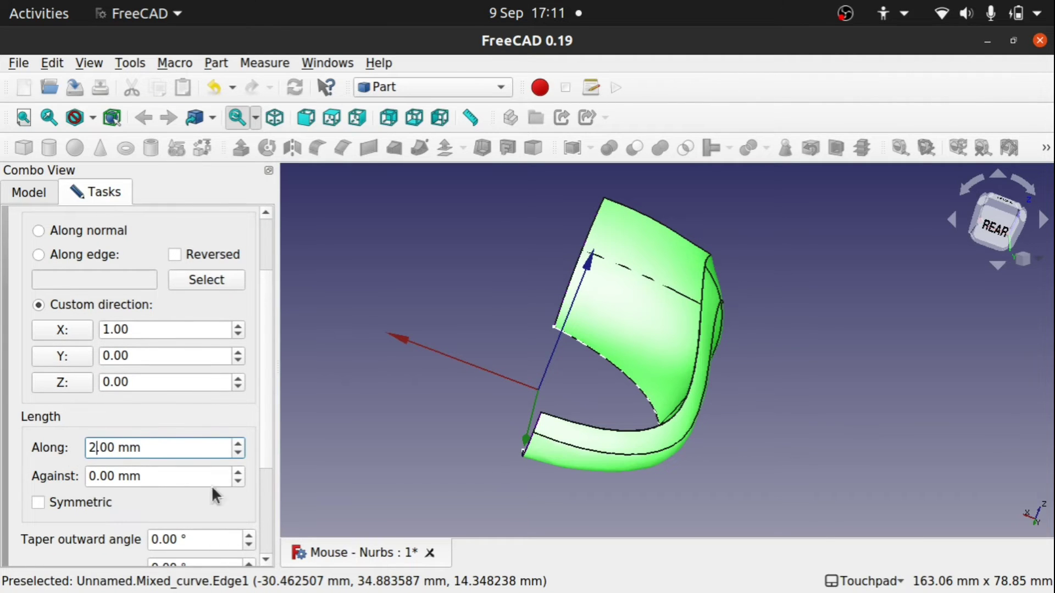
click(265, 494)
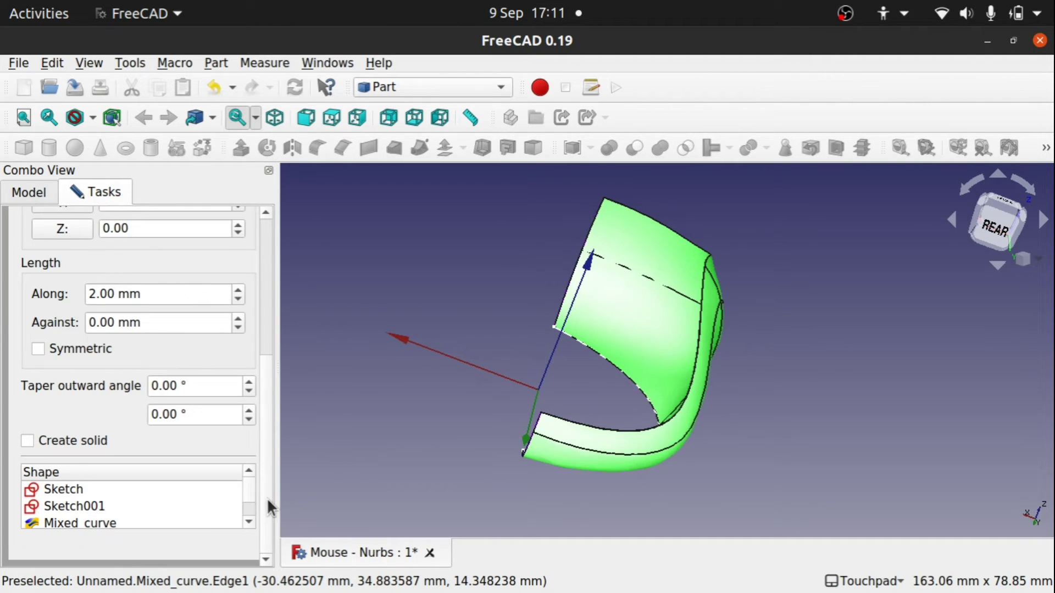
click(27, 440)
scroll(255, 337, up, 5)
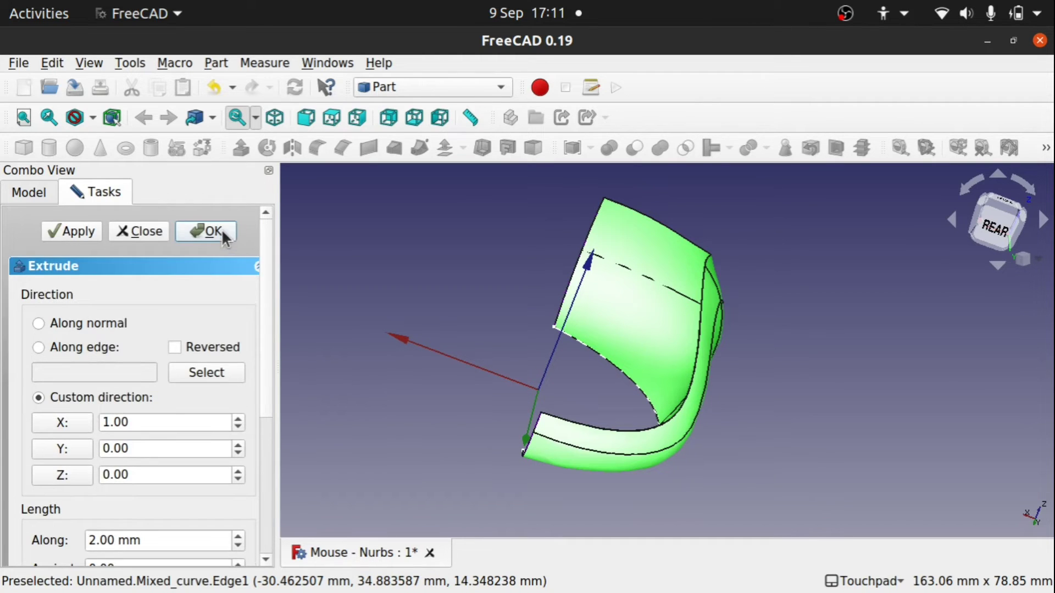
click(212, 231)
Inspect the extrusion's edge at the rear end, delete the extrusion, and show the Gordon surface again.
alt+drag(655, 422, 800, 373)
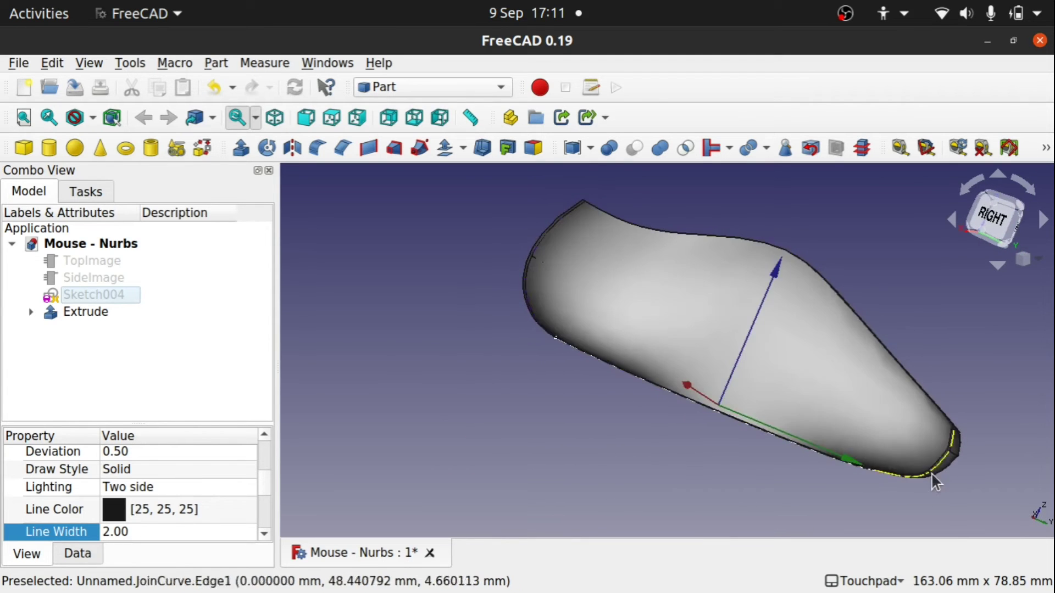
alt+drag(934, 477, 925, 440)
scroll(921, 435, up, 7)
scroll(921, 434, up, 1)
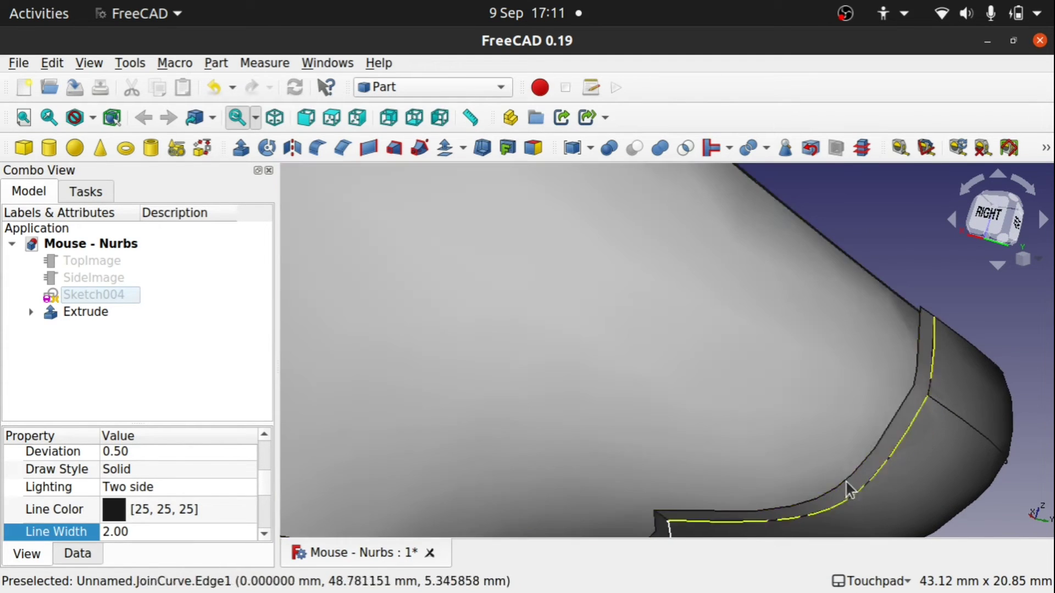
alt+drag(829, 485, 637, 473)
click(76, 312)
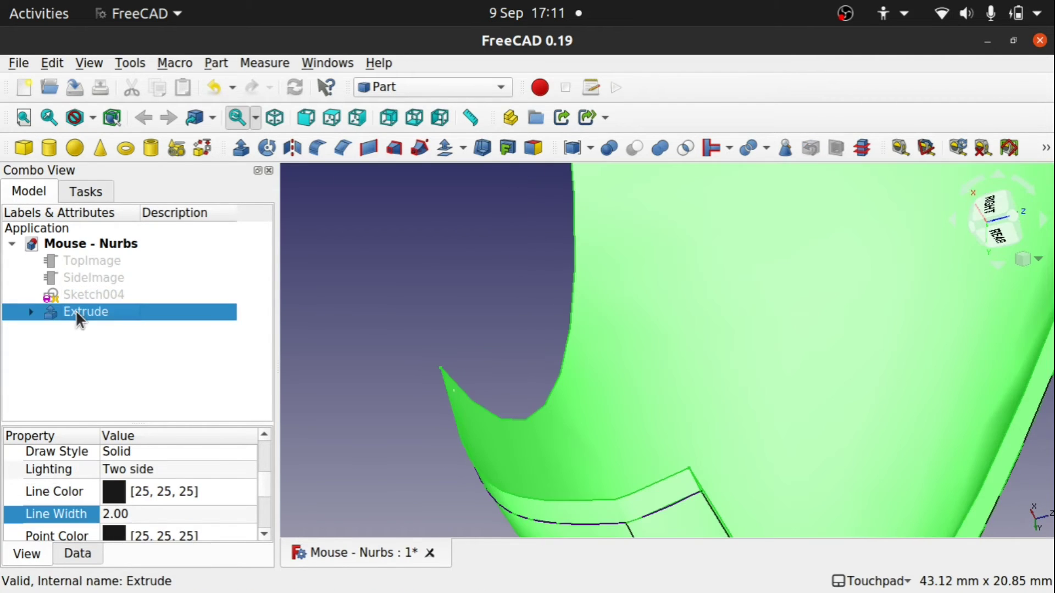
key(Delete)
scroll(684, 361, down, 8)
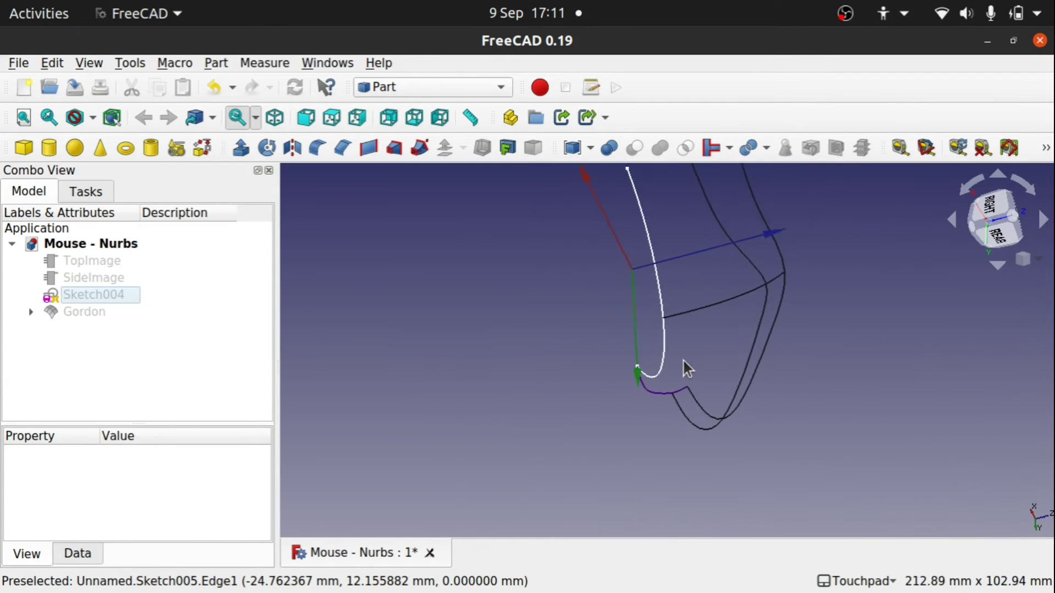
scroll(682, 358, up, 2)
alt+drag(682, 358, 491, 302)
click(96, 313)
key(space)
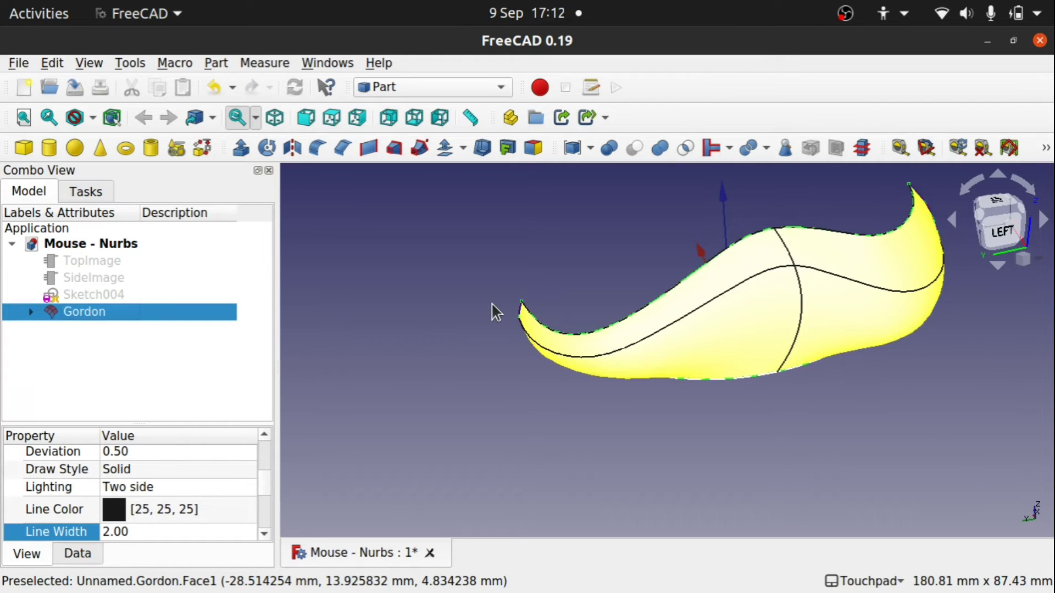
Switch to the Curves workbench and build a parametric solid from the Gordon surface.
click(452, 86)
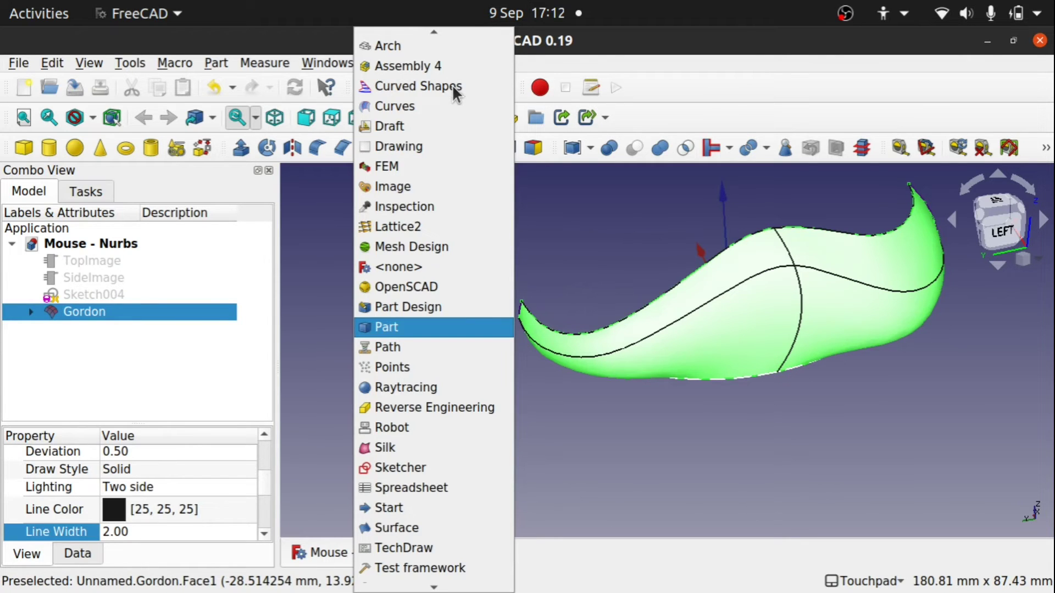
click(426, 104)
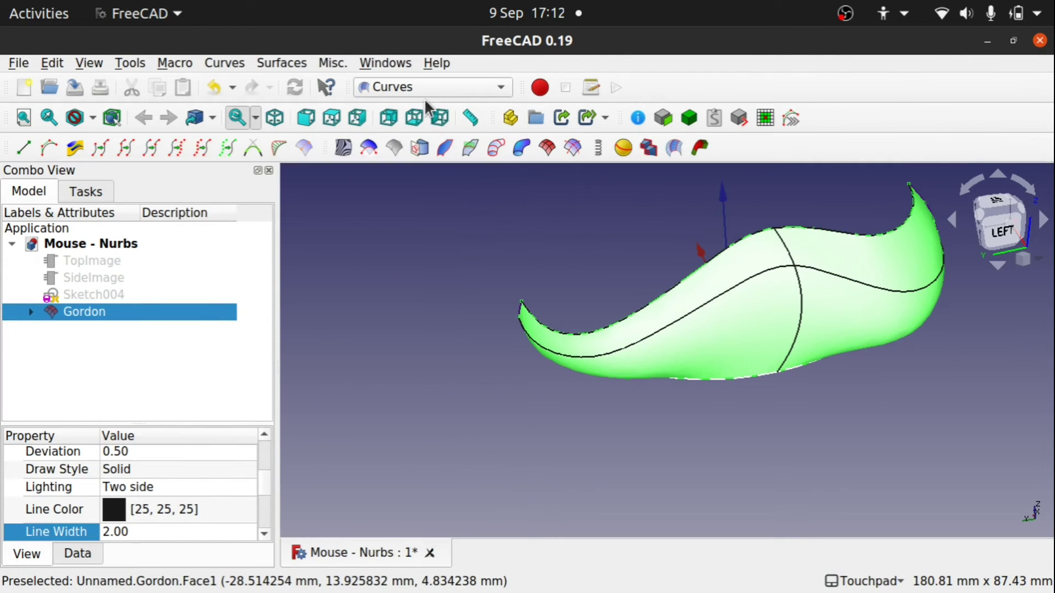
click(645, 227)
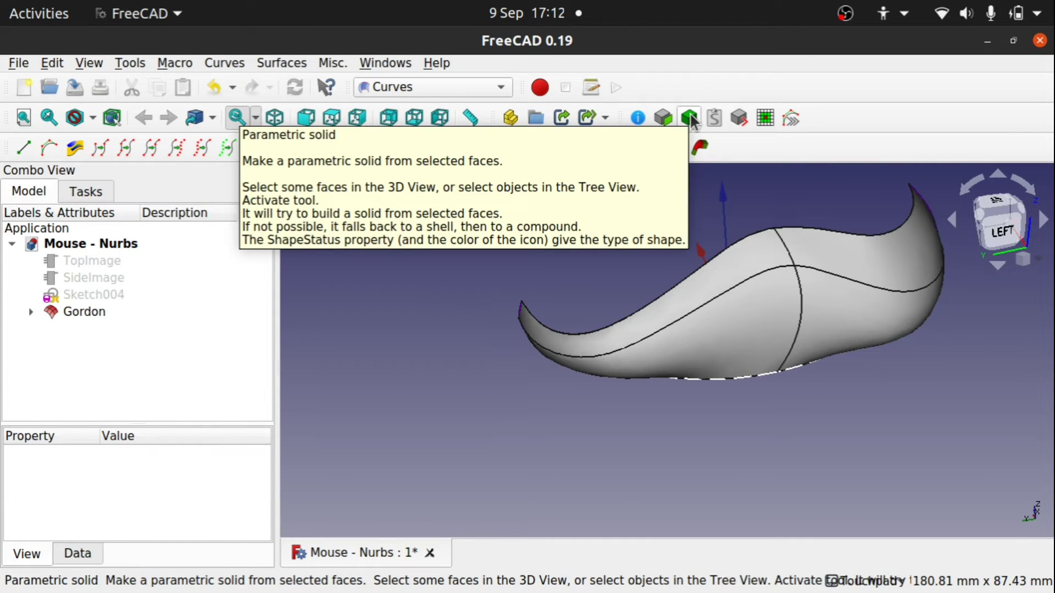
click(694, 308)
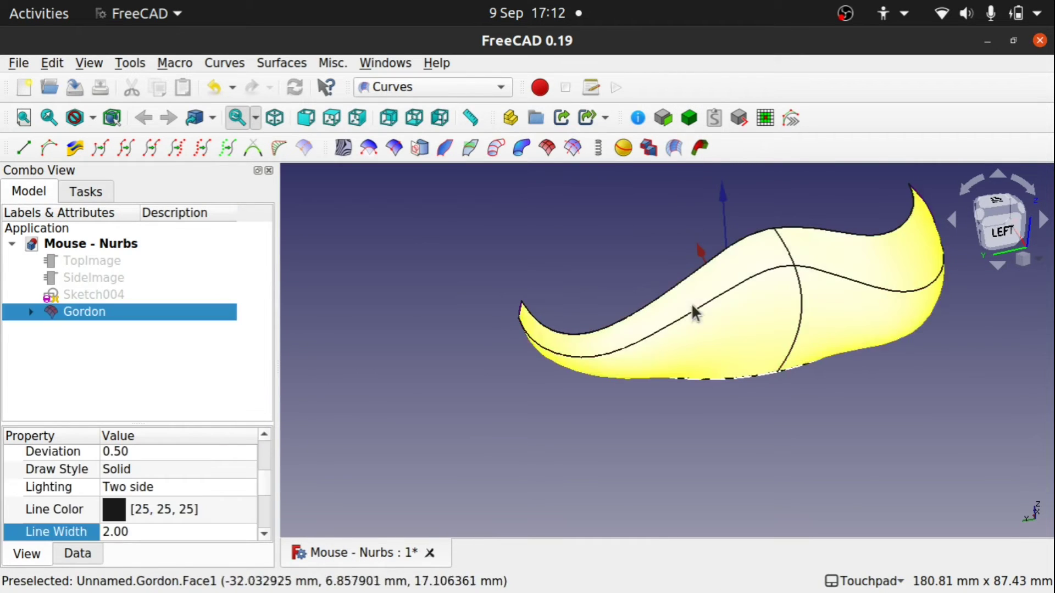
click(686, 117)
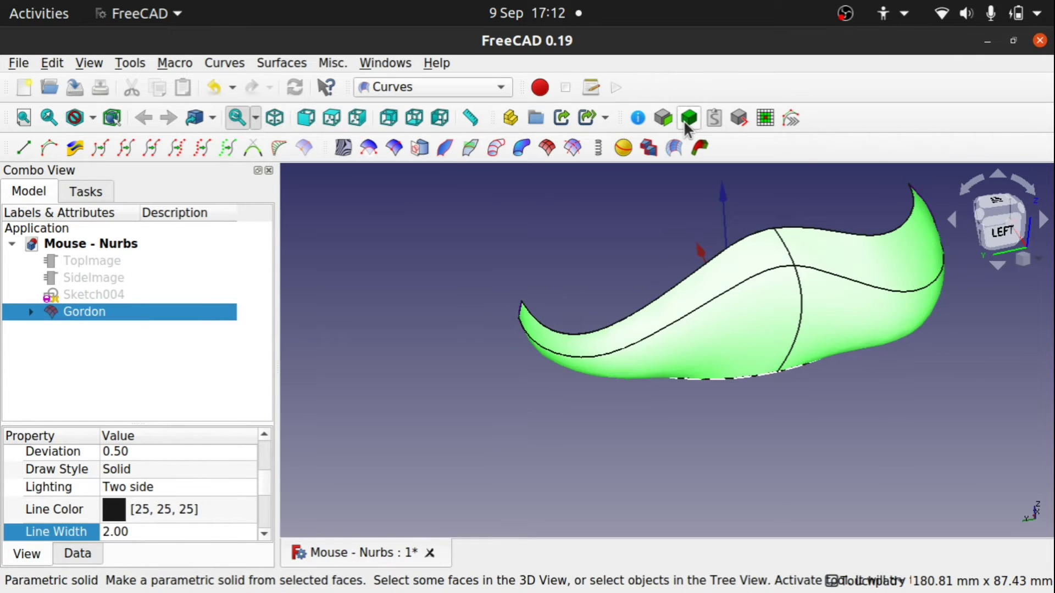
Check the parametric solid's shape status in its data properties and delete the object.
click(61, 328)
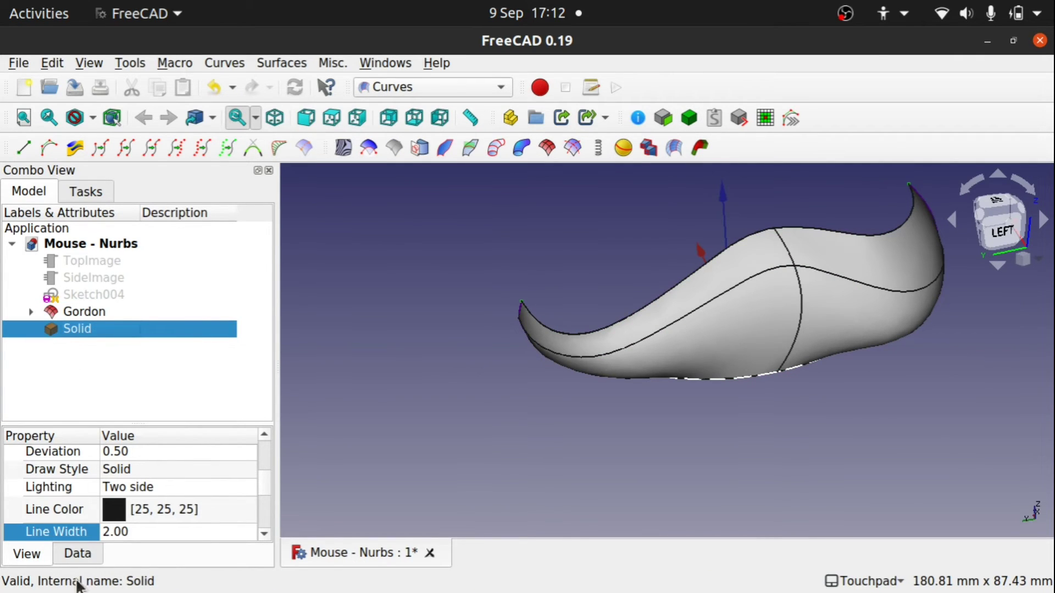
click(78, 554)
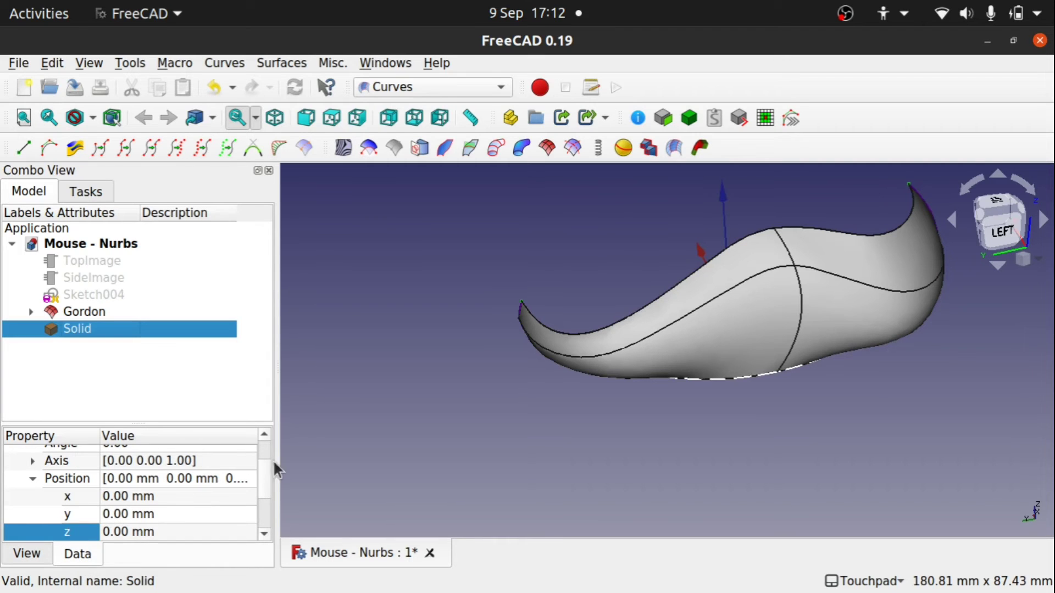
drag(265, 478, 267, 530)
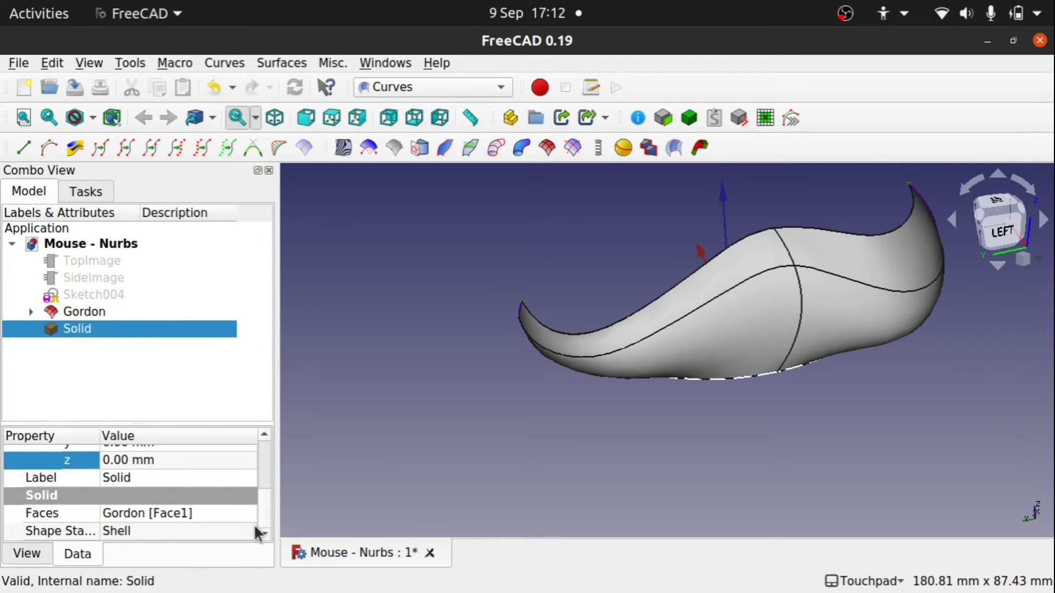
click(120, 533)
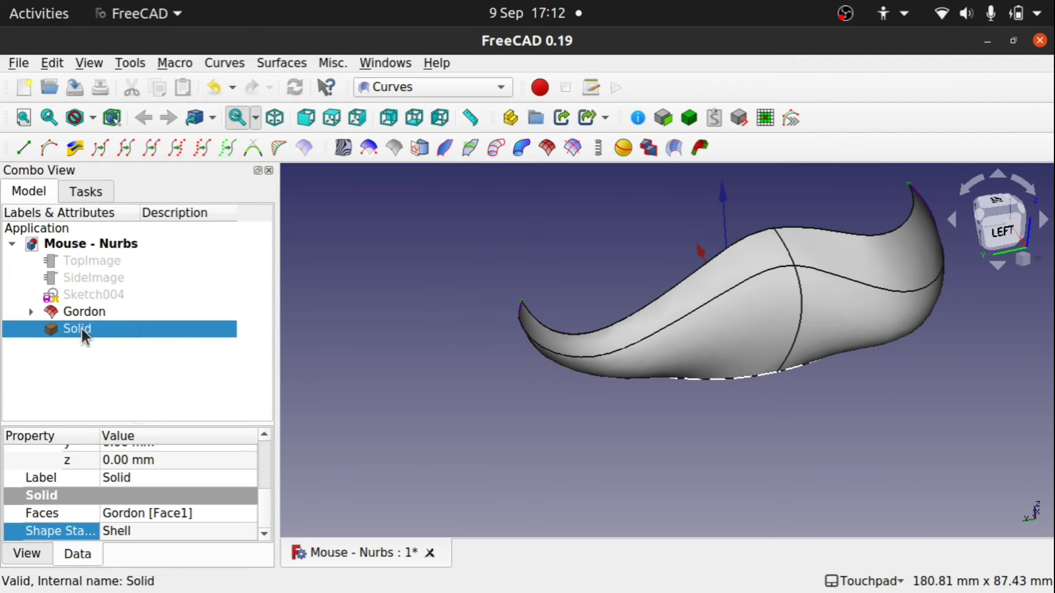
key(Delete)
Switch to the Draft workbench and create a clone of the Gordon surface.
shift+drag(572, 278, 680, 450)
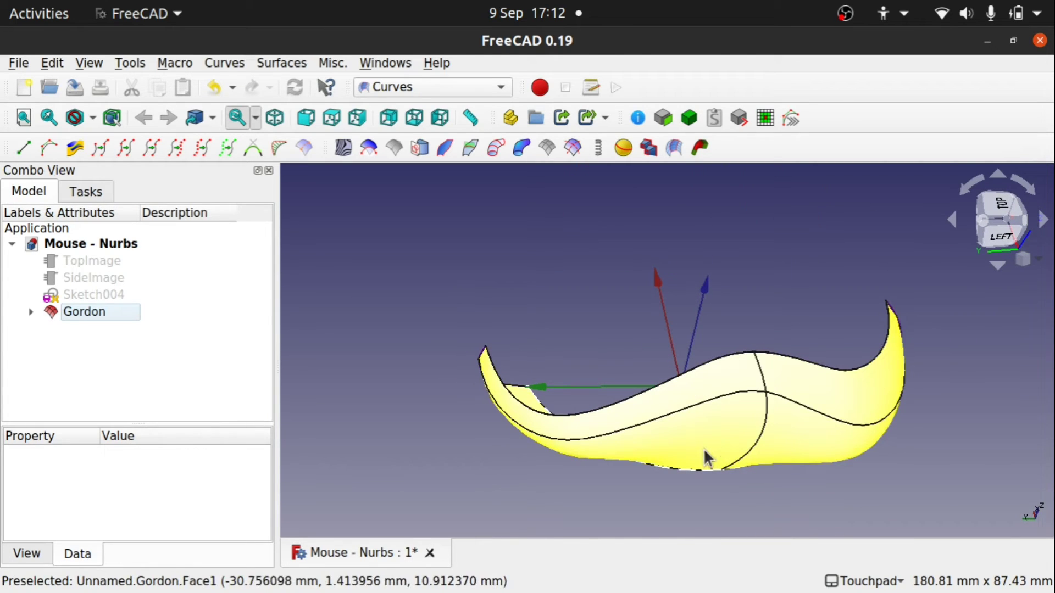
click(701, 449)
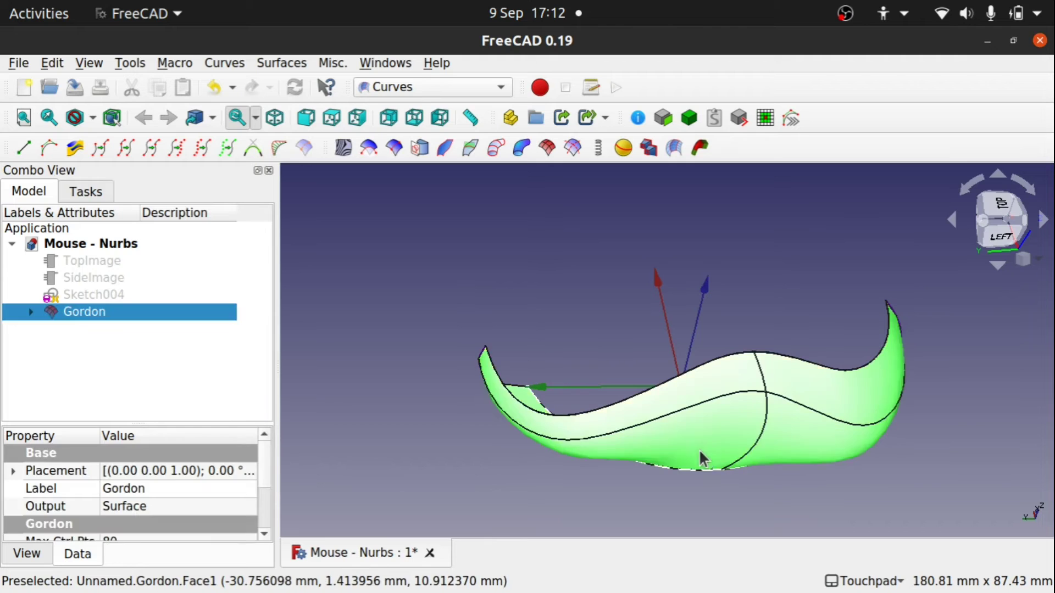
click(403, 89)
click(395, 126)
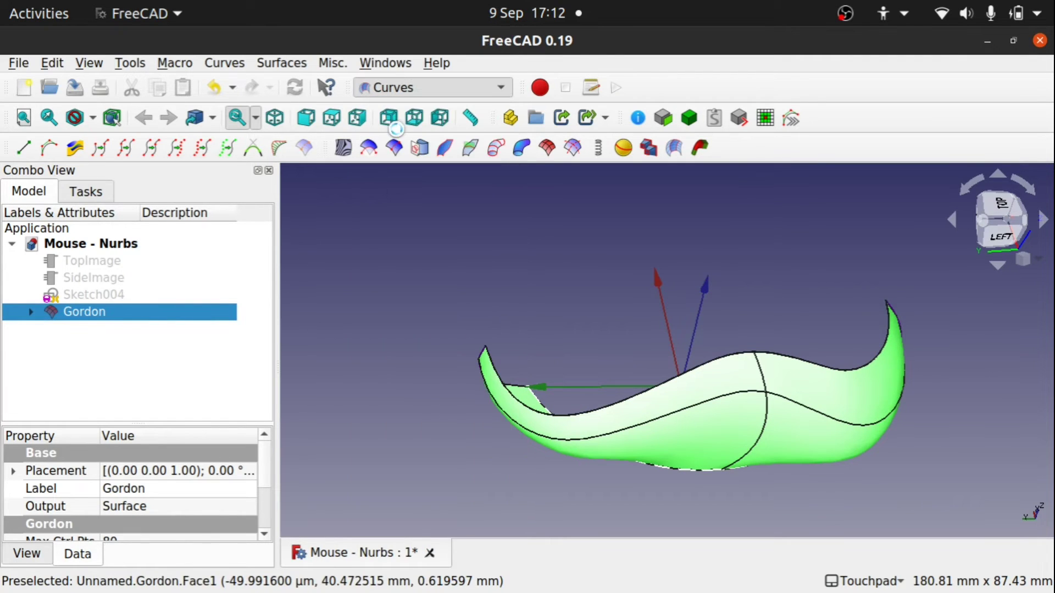
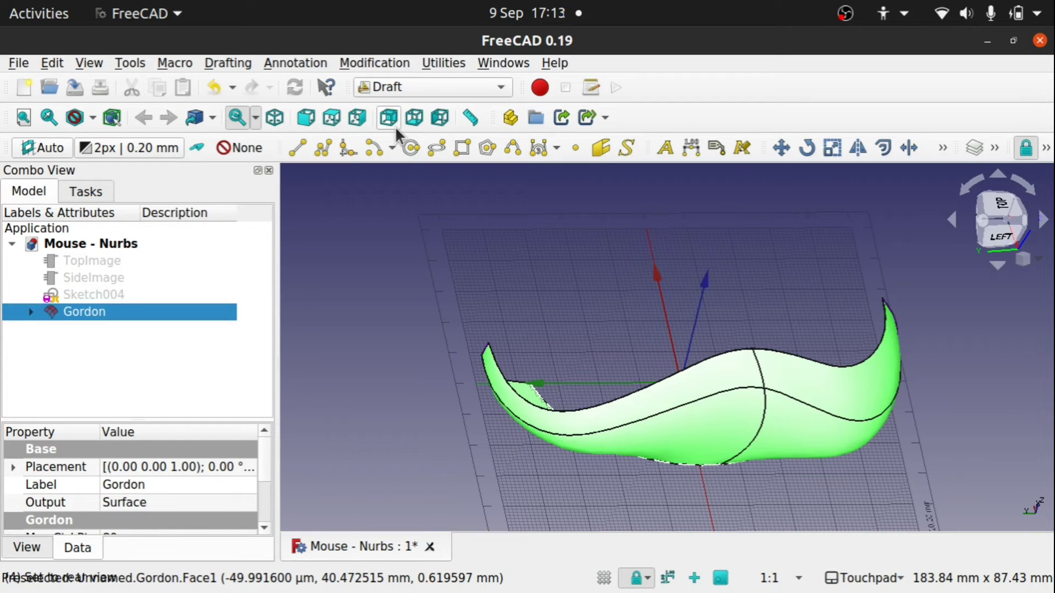
click(383, 65)
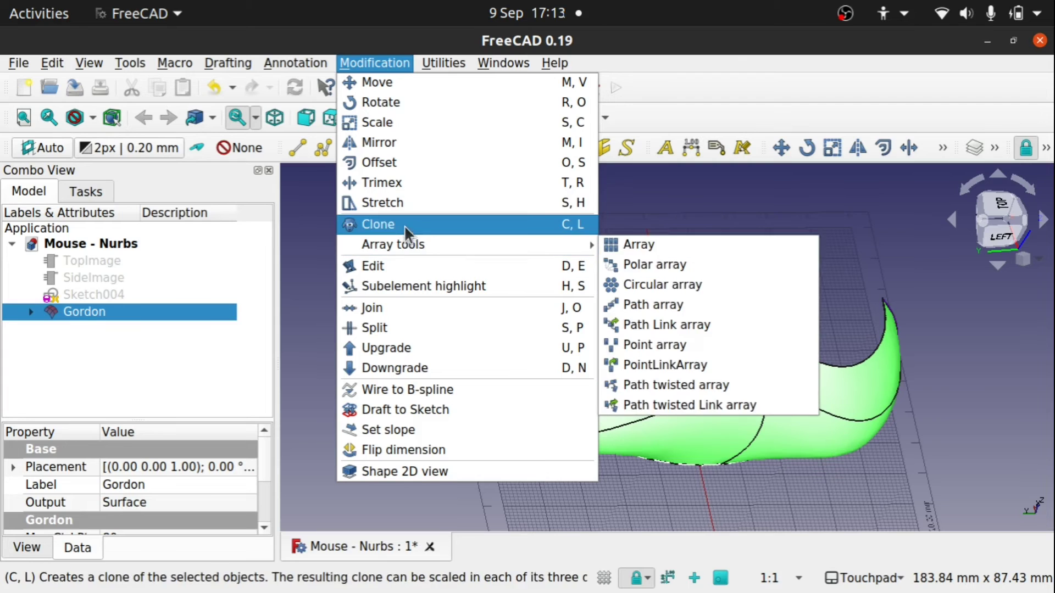
click(947, 146)
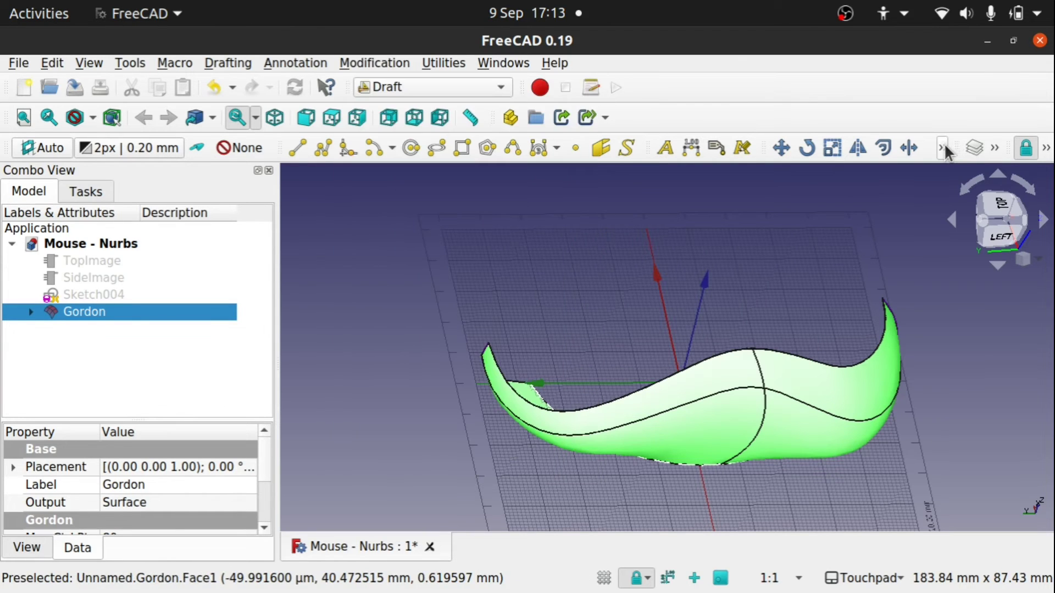
click(943, 146)
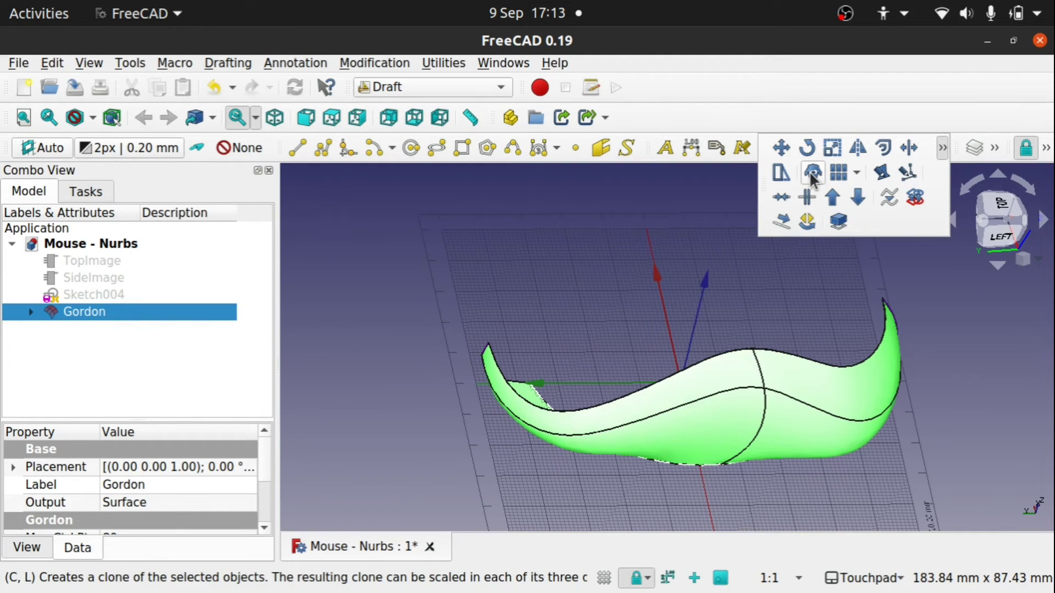
click(809, 170)
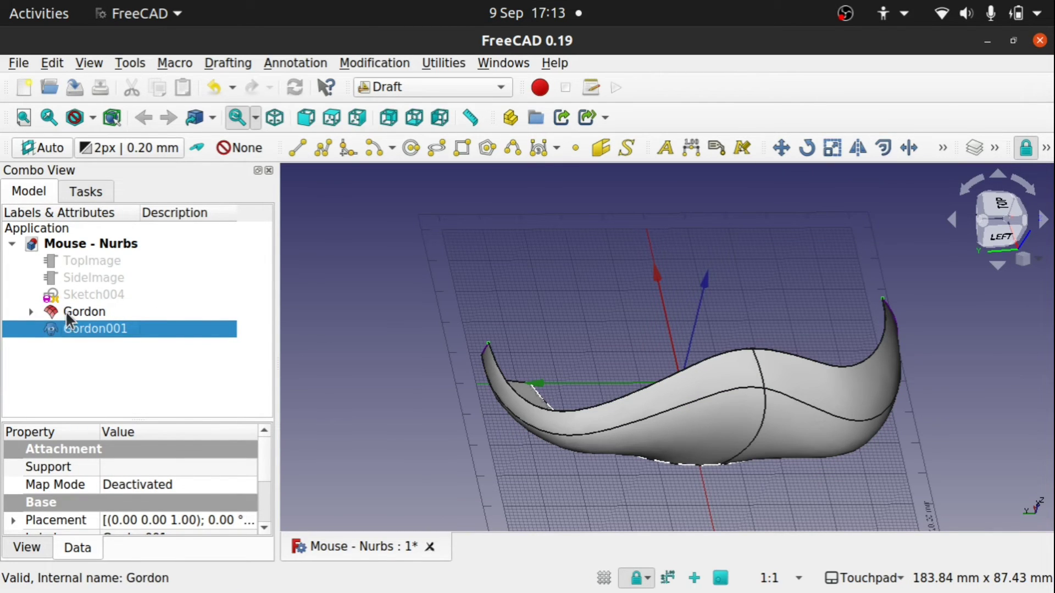
Expand the clone's Scale property and set its X scale factor to 0.95.
click(93, 312)
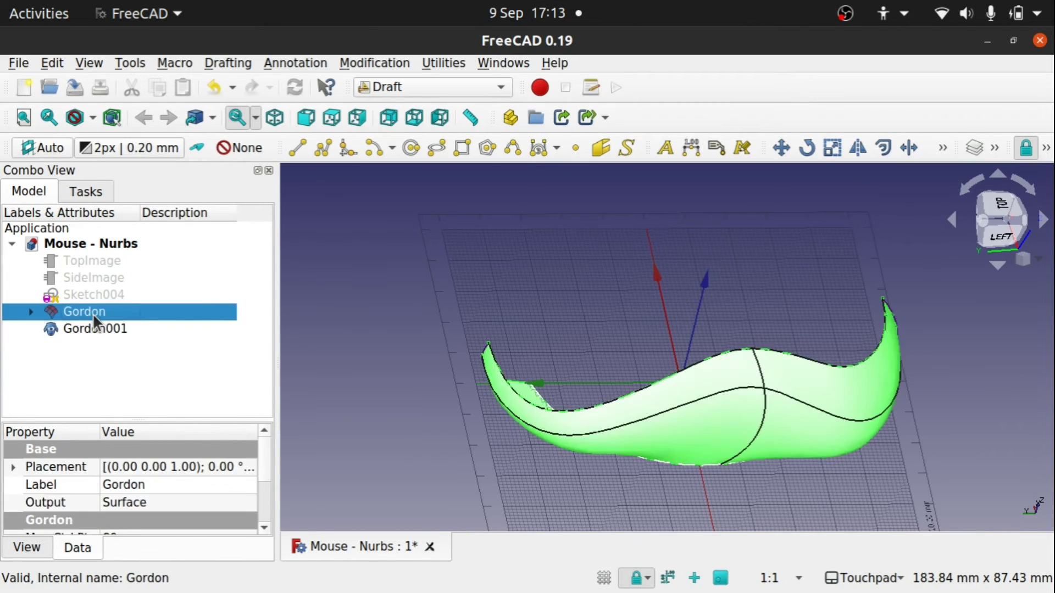
click(87, 326)
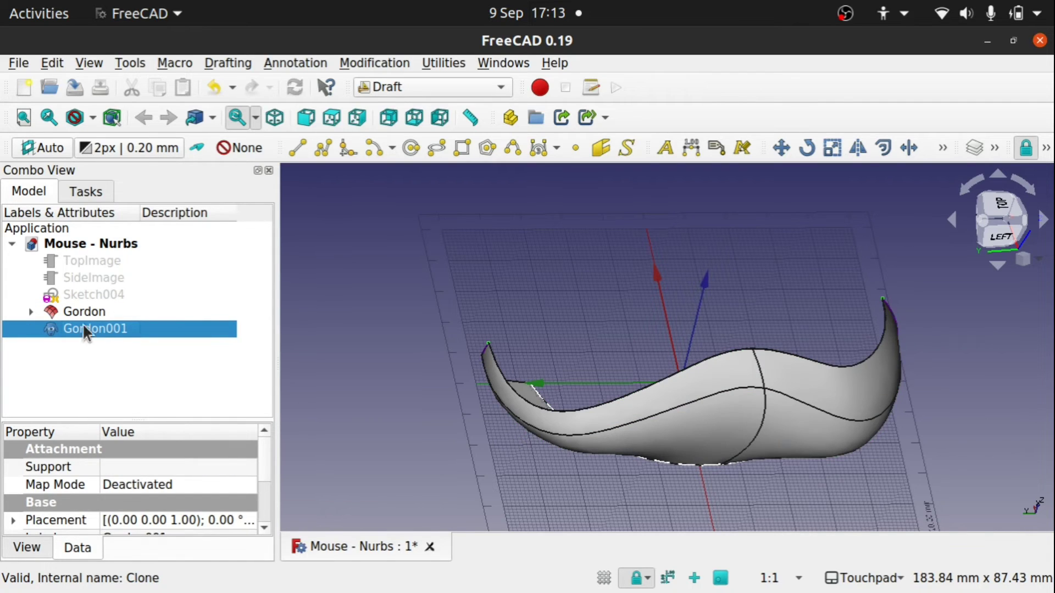
drag(262, 456, 266, 523)
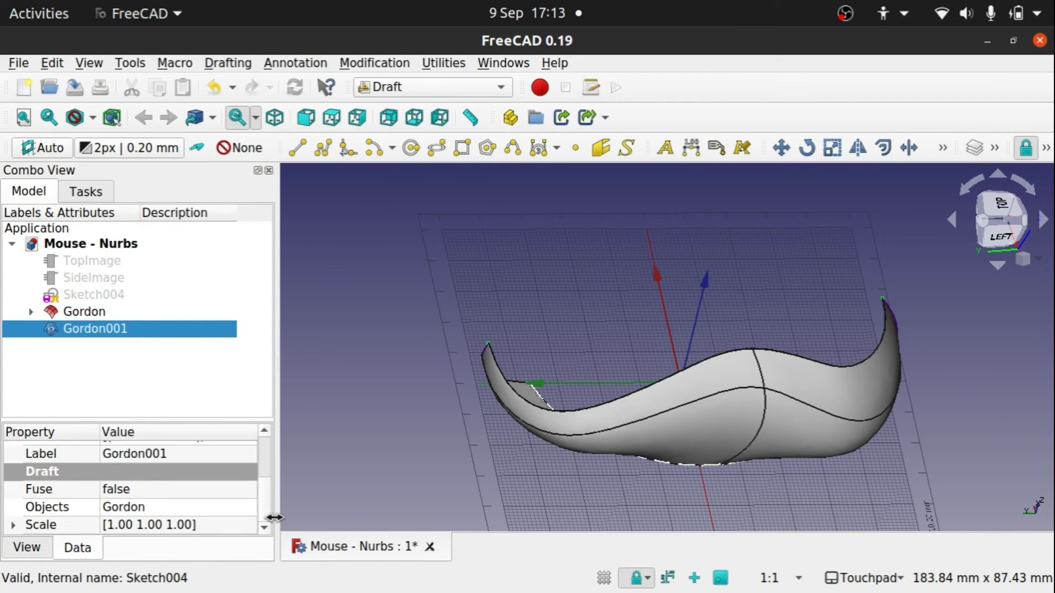
drag(176, 419, 170, 357)
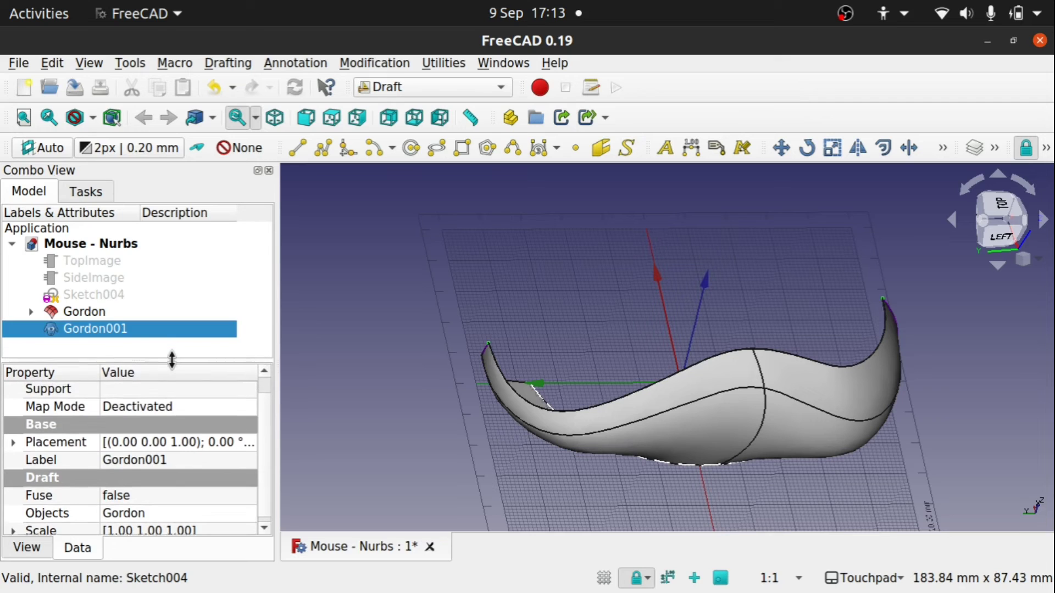
scroll(264, 464, down, 1)
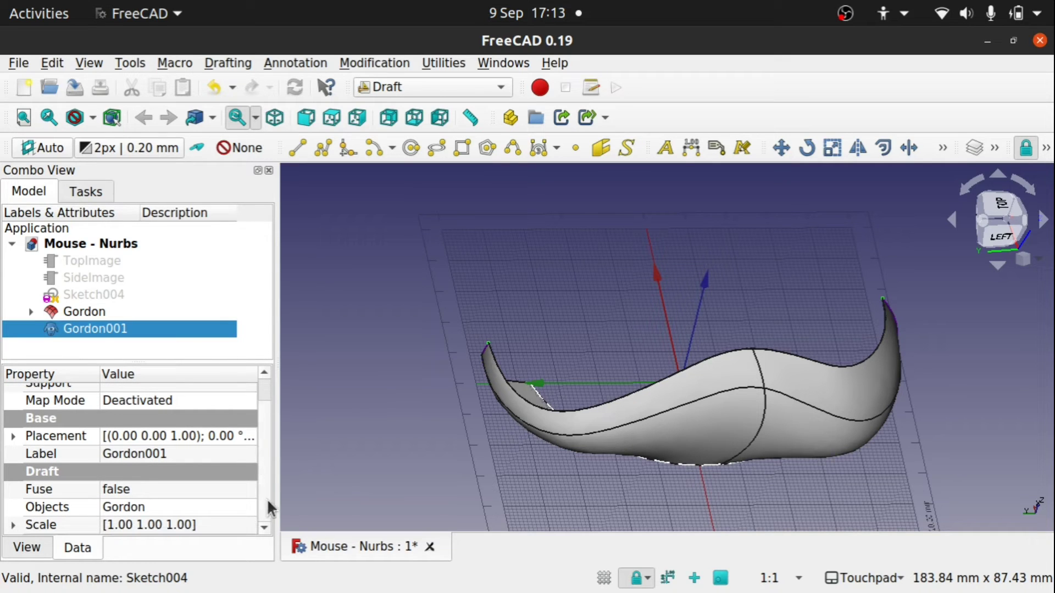
click(13, 525)
scroll(266, 461, down, 1)
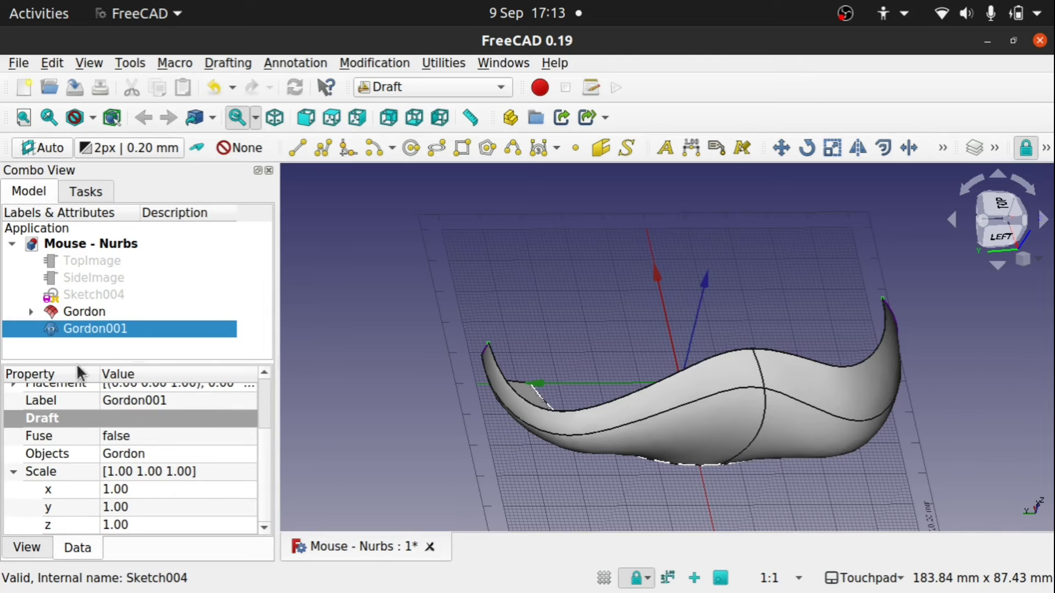
click(124, 486)
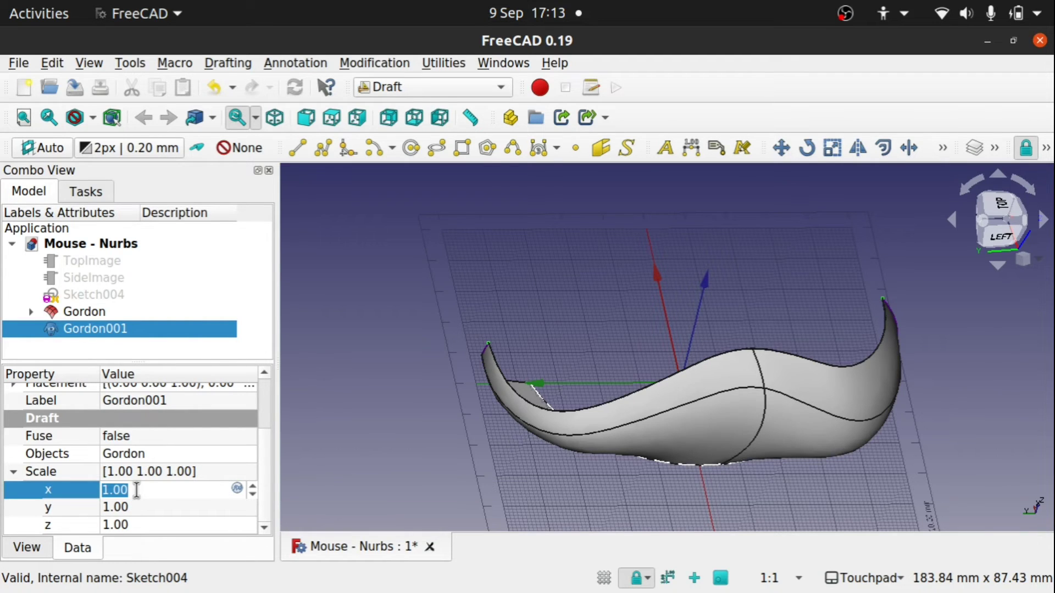
text(0.95)
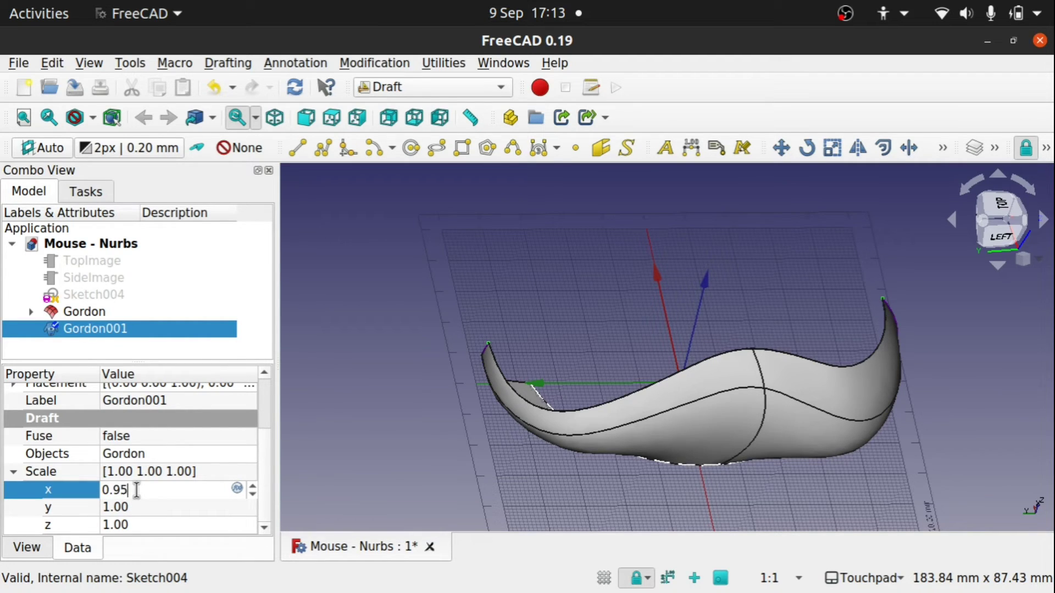
key(Return)
Set the clone's Y and Z scale factors to 0.95 as well.
click(140, 508)
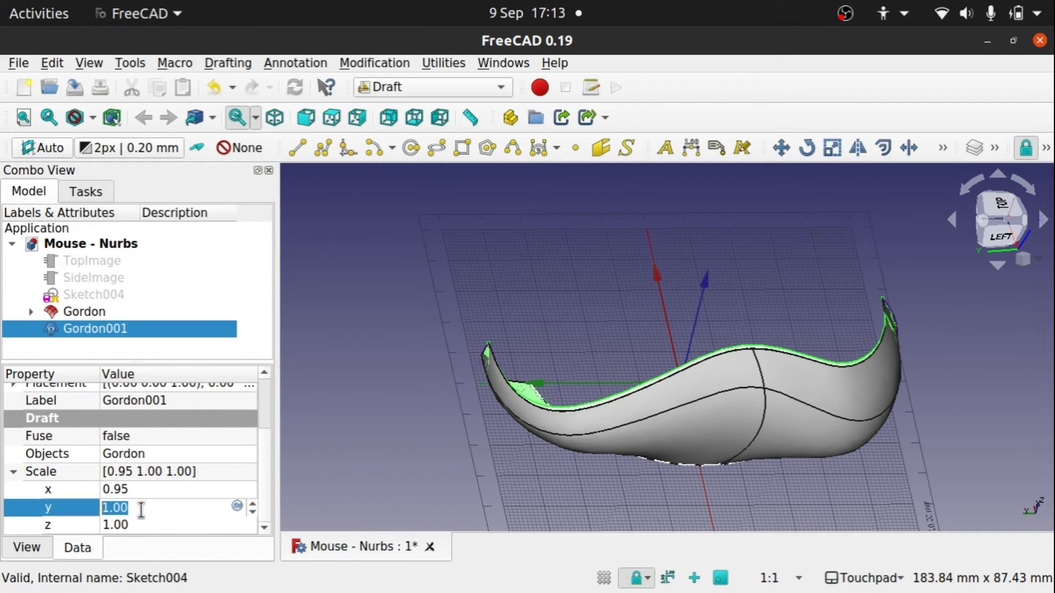
text(0.95)
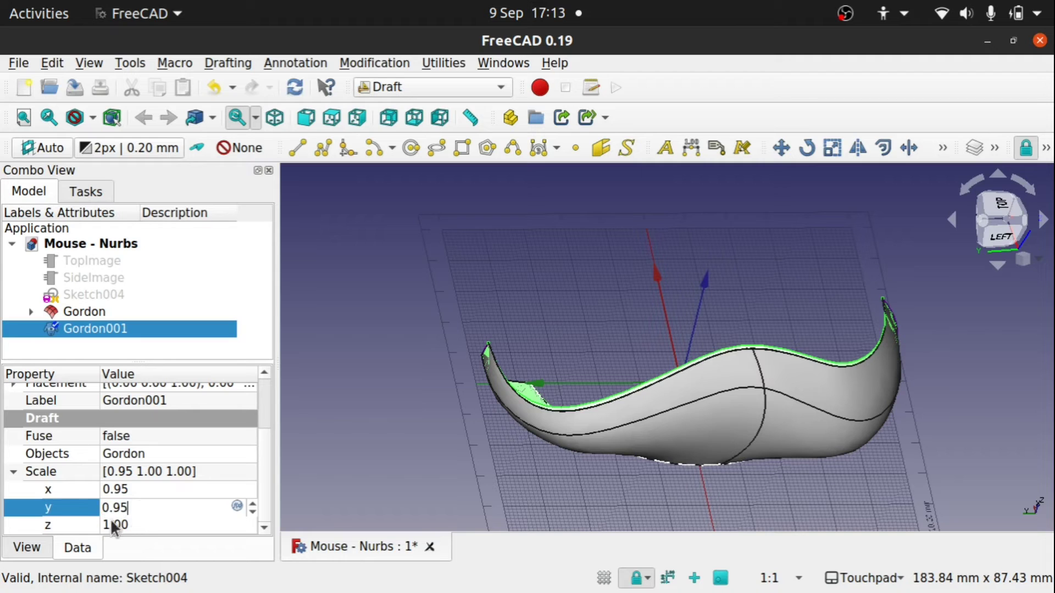
click(138, 525)
text(0.95)
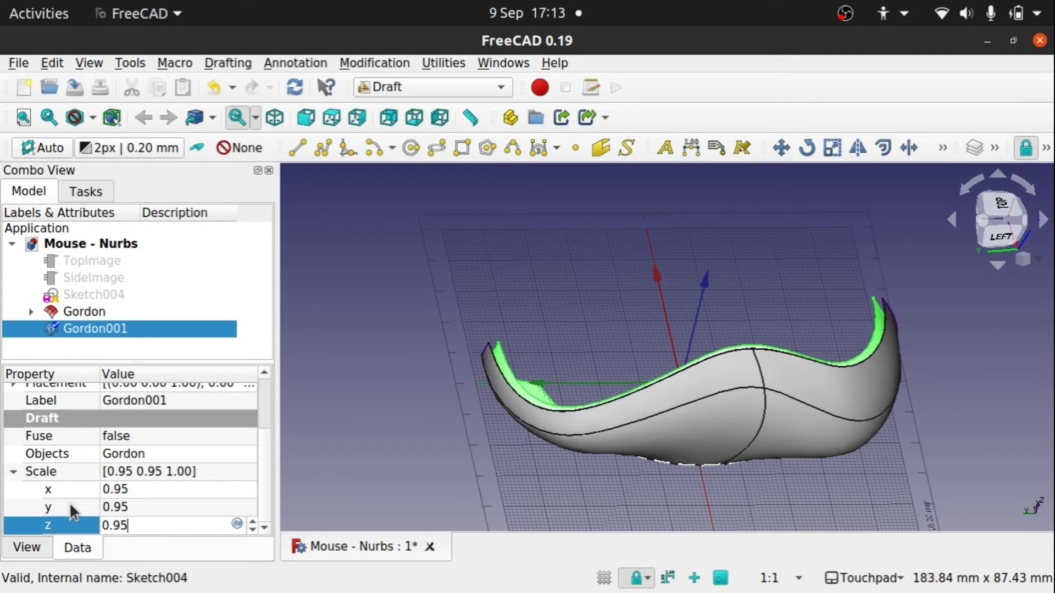
click(390, 465)
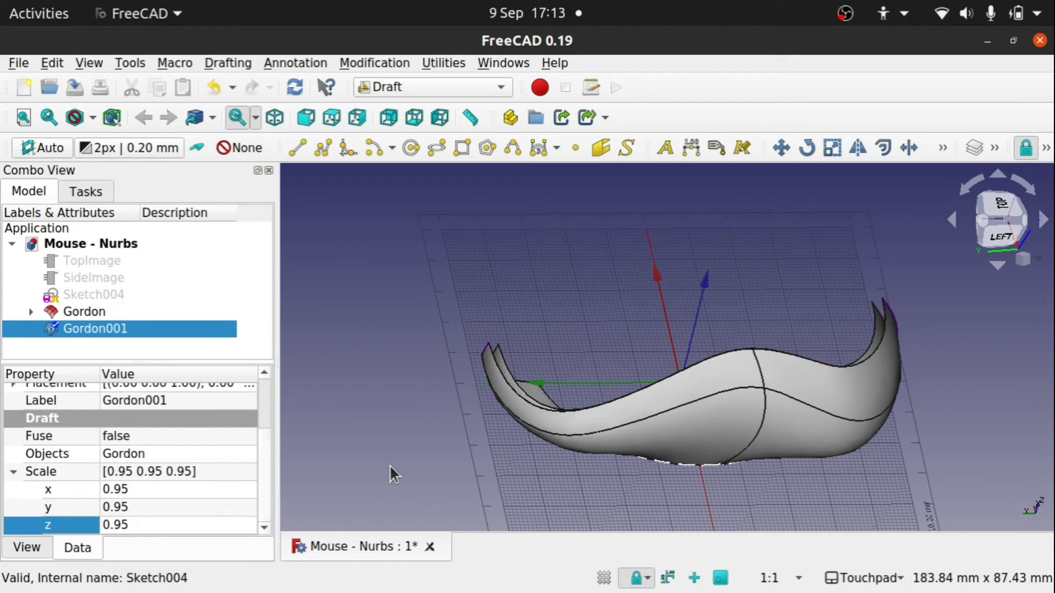
Compare the scaled clone with the original surface in the right view, and set the clone's Z position to 1 mm.
alt+drag(545, 411, 512, 396)
scroll(442, 395, up, 4)
alt+drag(442, 396, 509, 358)
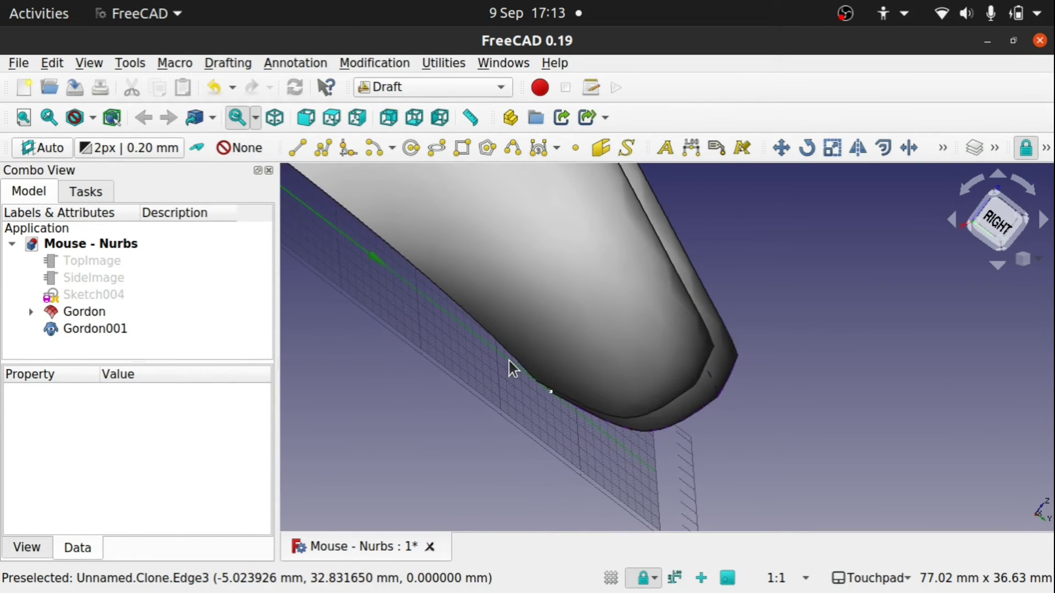
scroll(508, 358, down, 4)
click(1019, 220)
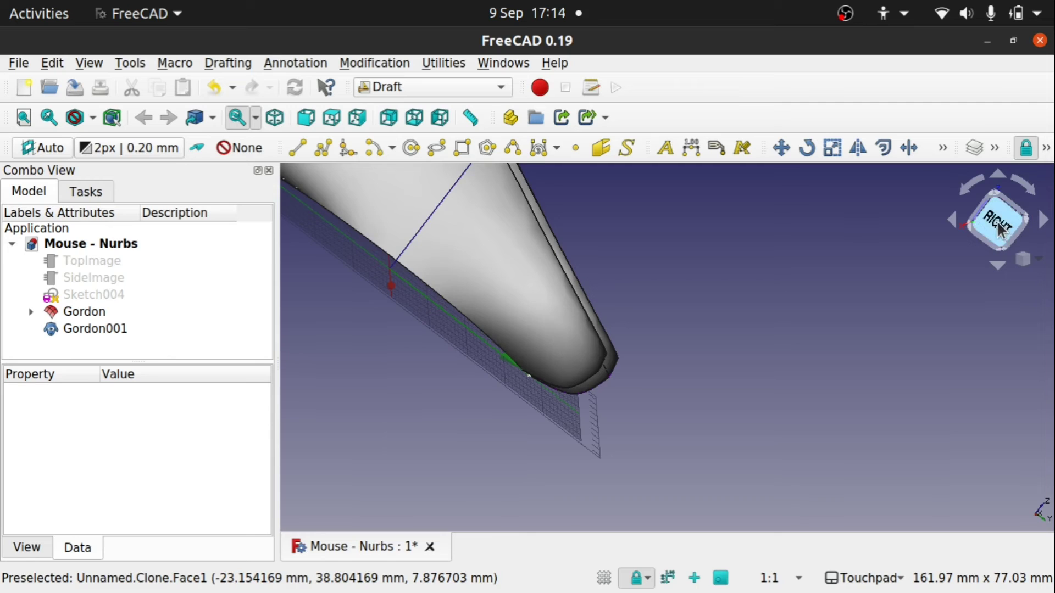
shift+drag(743, 388, 744, 381)
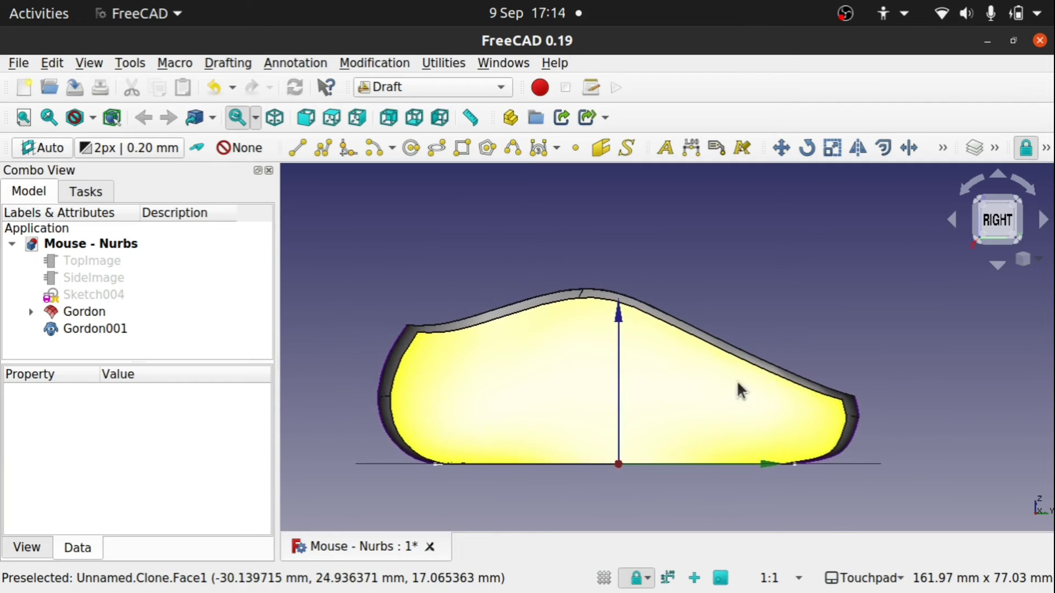
click(95, 328)
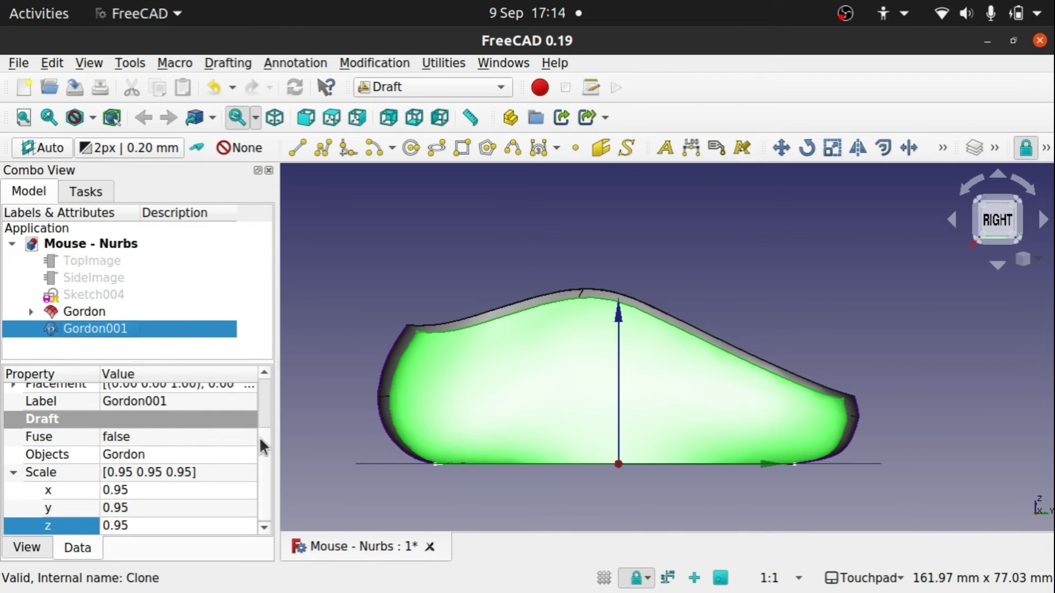
drag(263, 439, 266, 400)
click(13, 453)
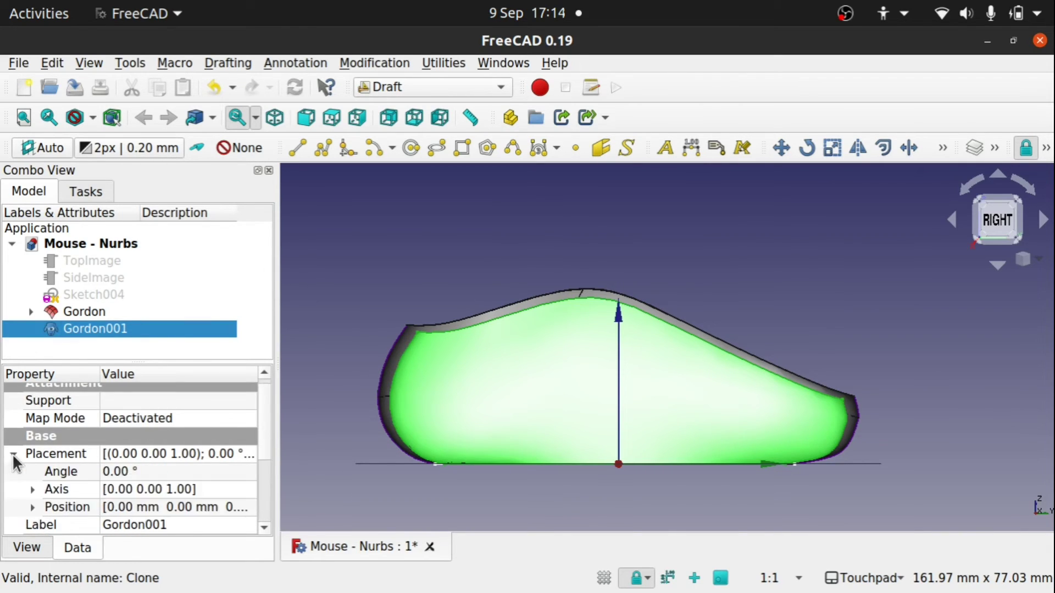
drag(263, 434, 266, 464)
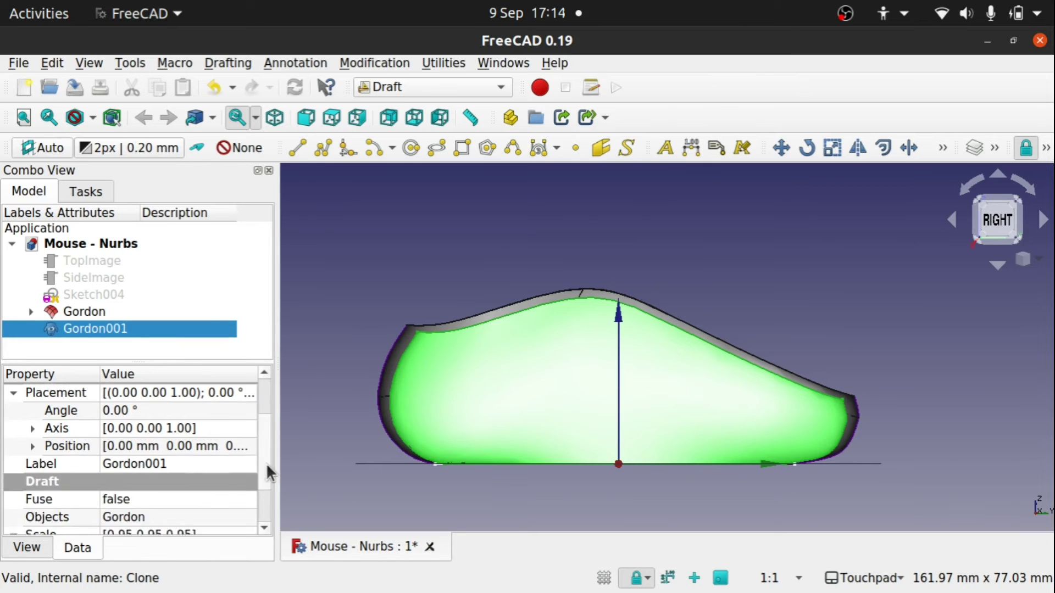
click(31, 450)
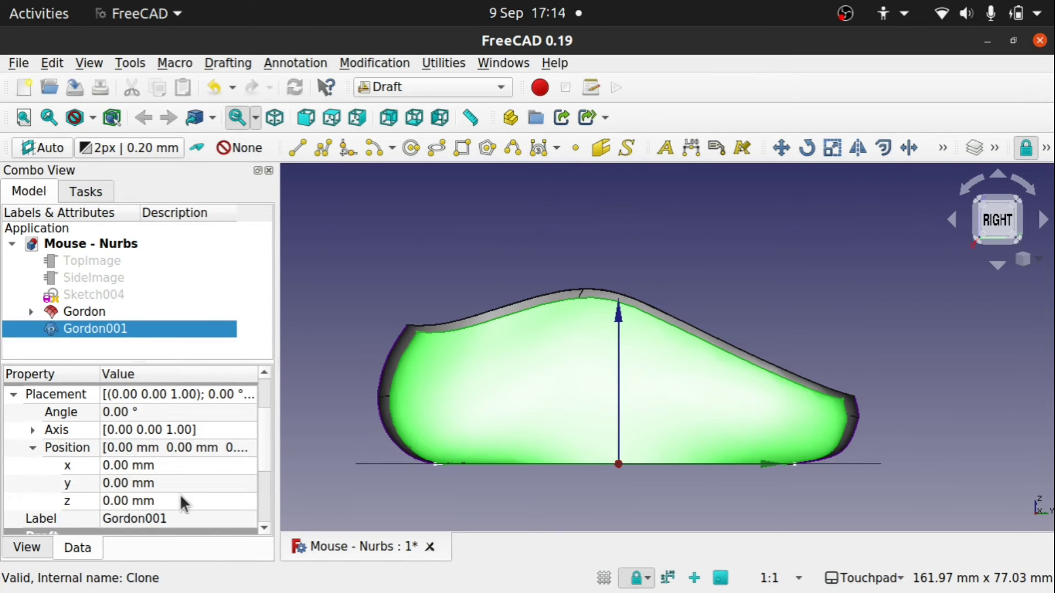
click(146, 500)
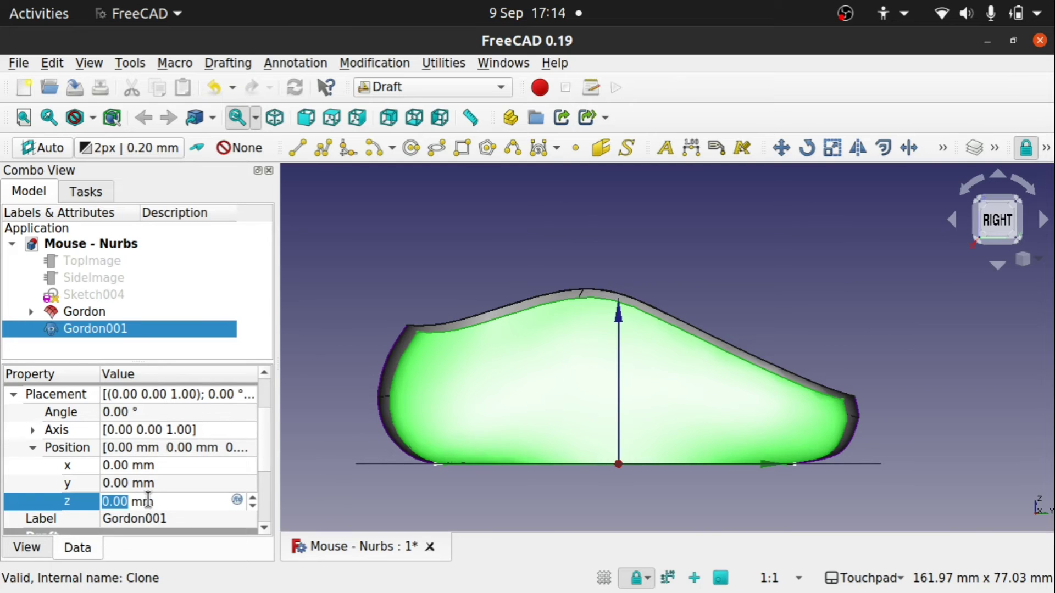
text(1)
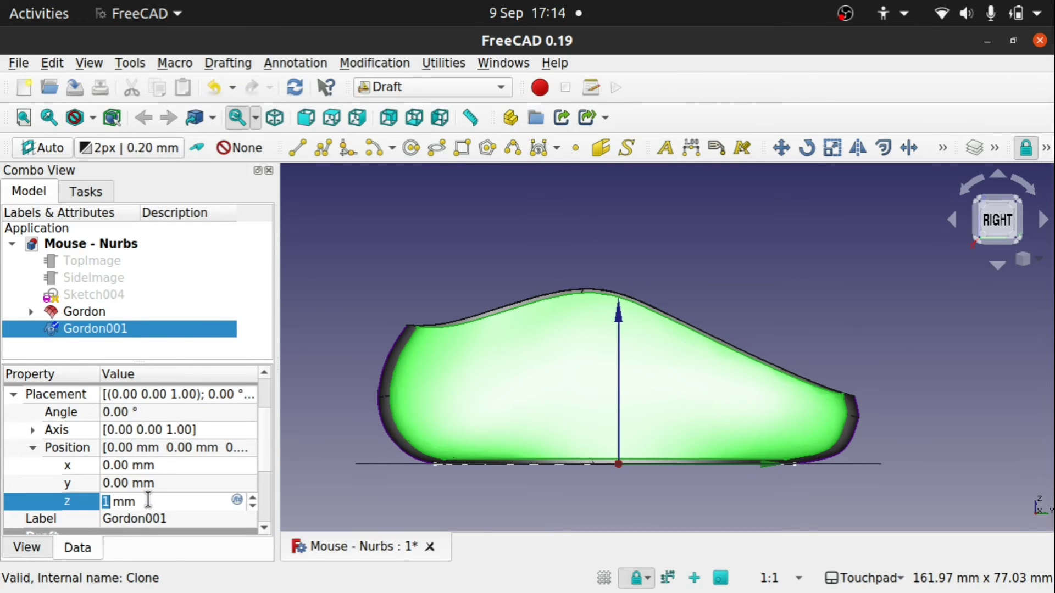
middle_drag(450, 338, 433, 424)
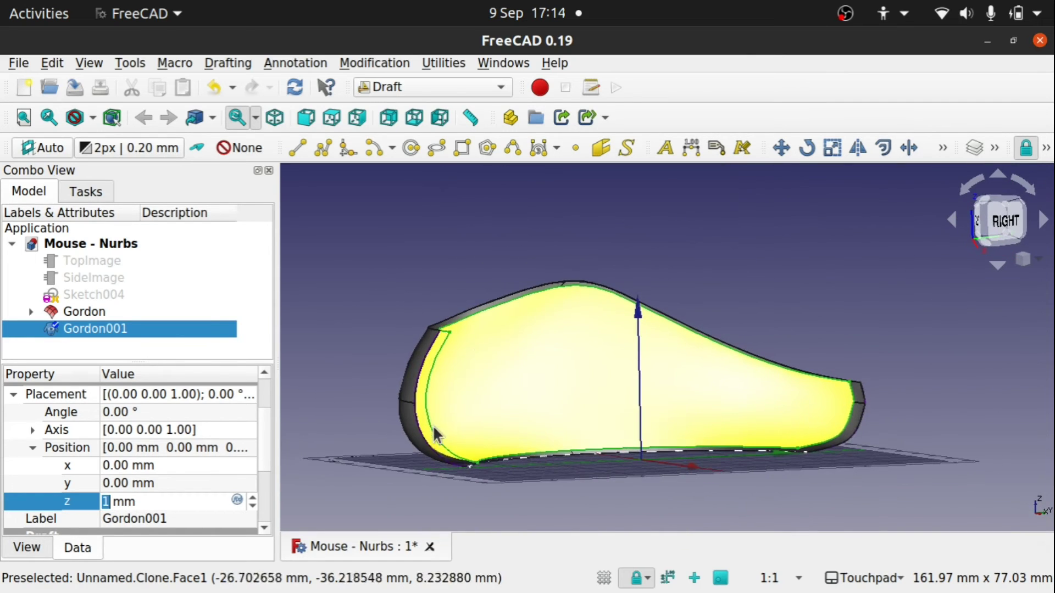
click(433, 424)
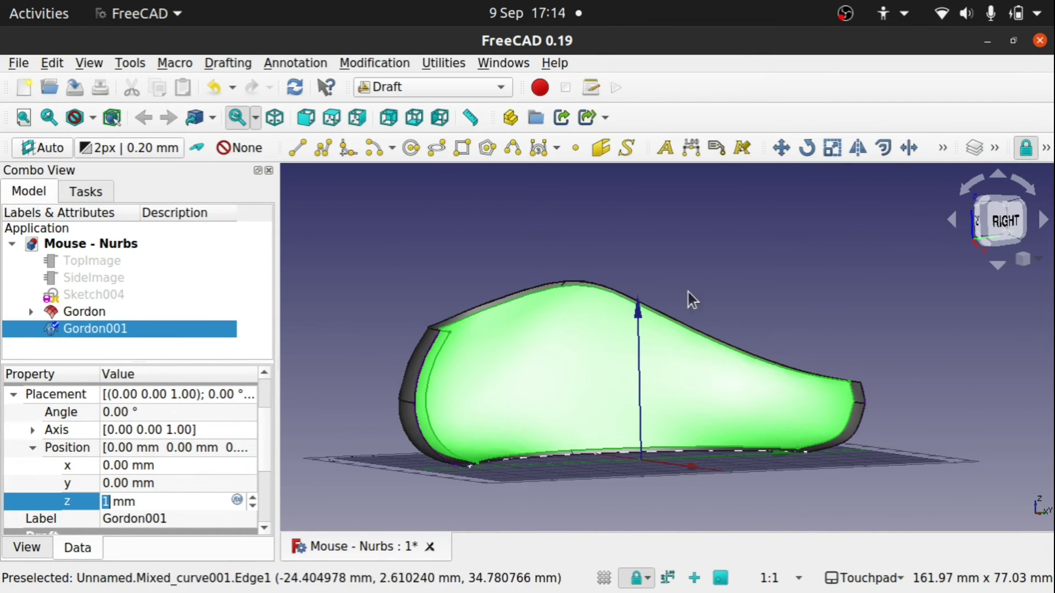
Switch to the Curves workbench.
middle_drag(746, 377, 726, 390)
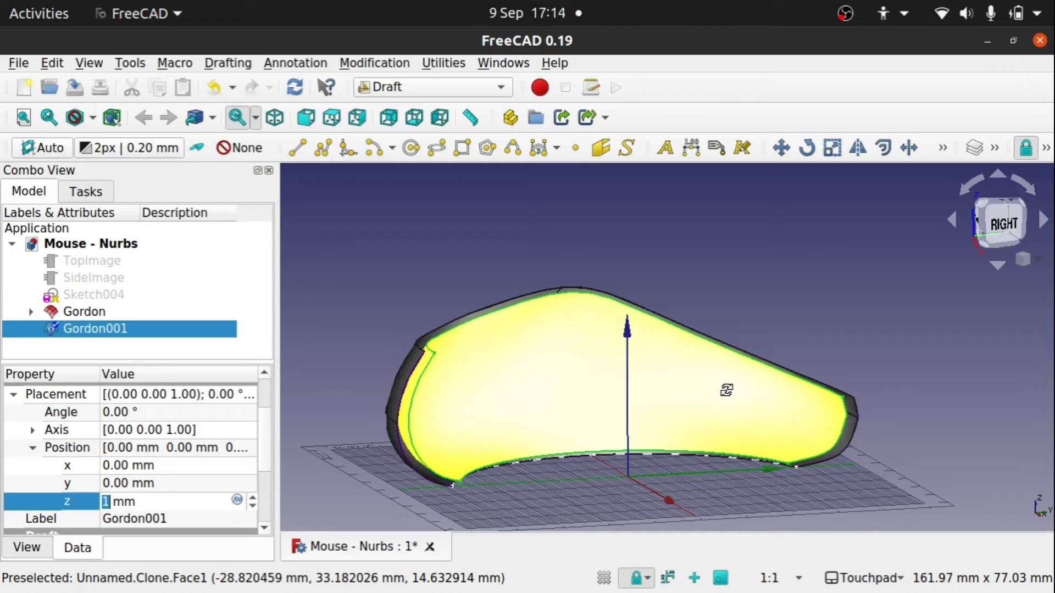
middle_drag(726, 390, 716, 385)
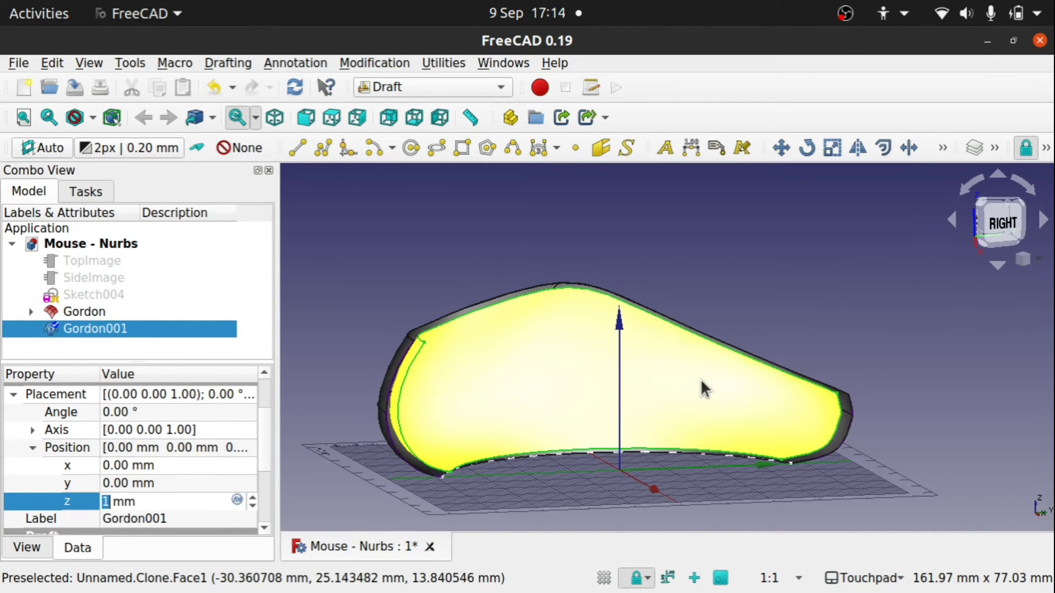
click(432, 87)
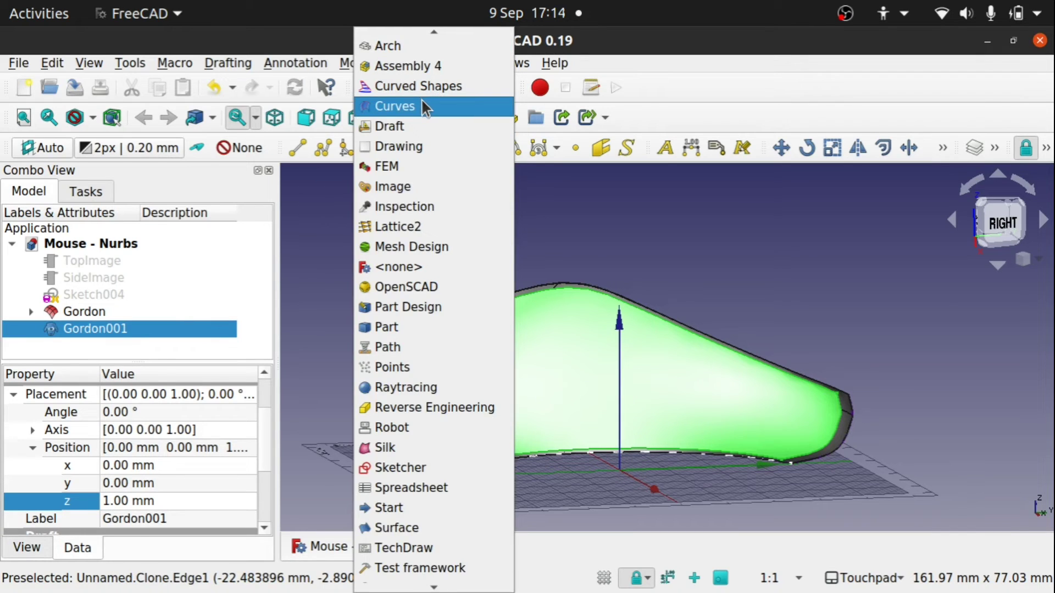
click(421, 99)
Set the point size of both the Gordon and Gordon001 surfaces to 6.
scroll(433, 348, up, 8)
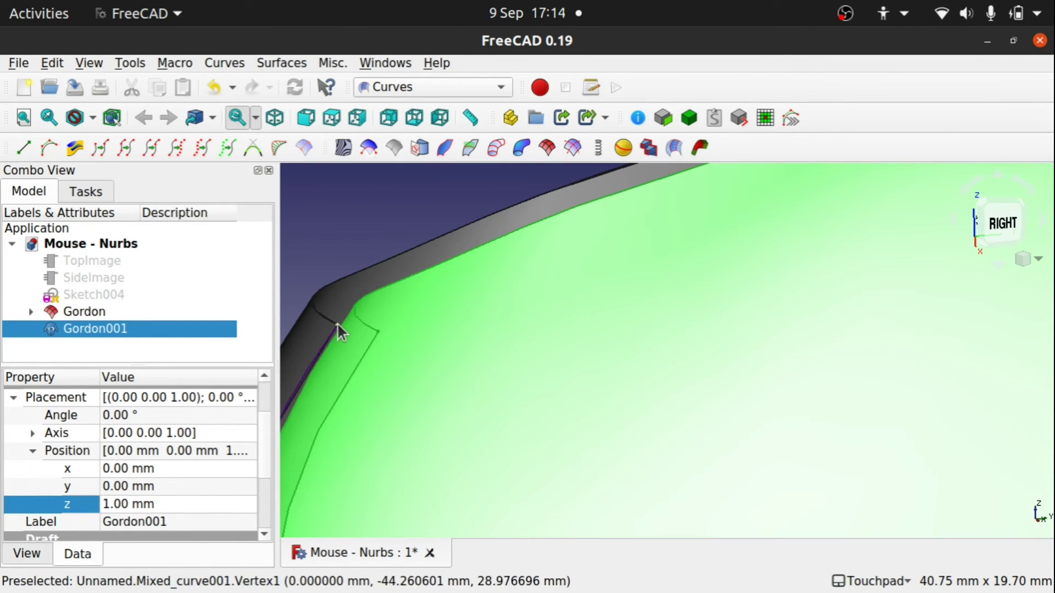
click(323, 234)
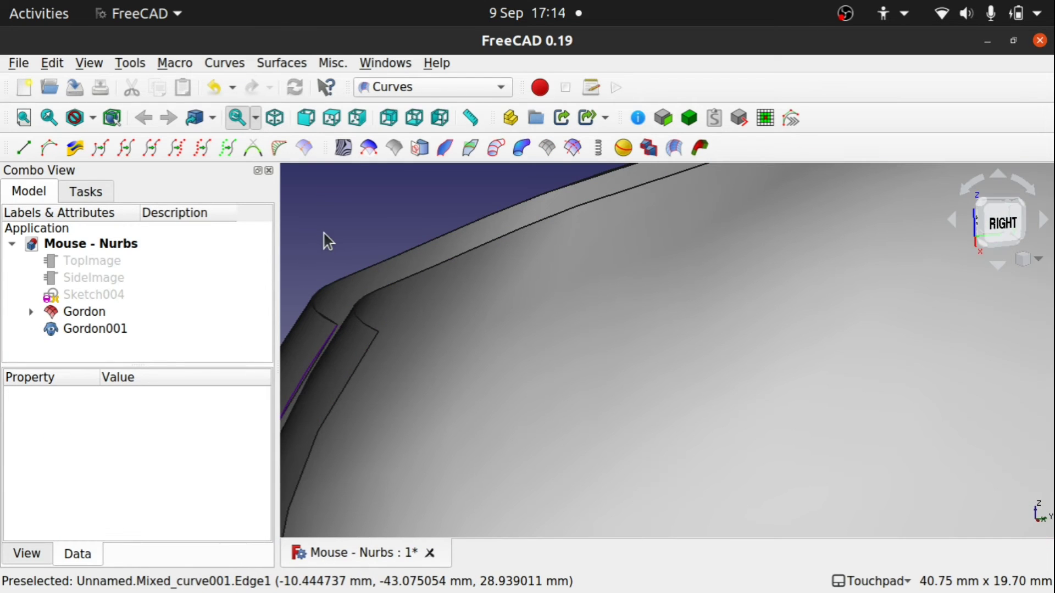
click(101, 325)
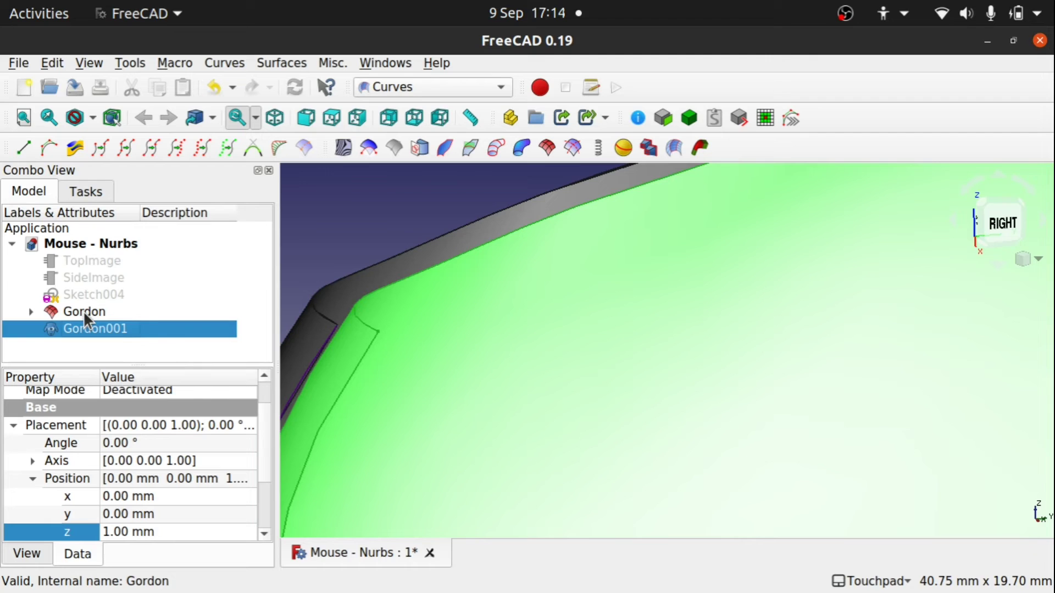
ctrl+click(83, 311)
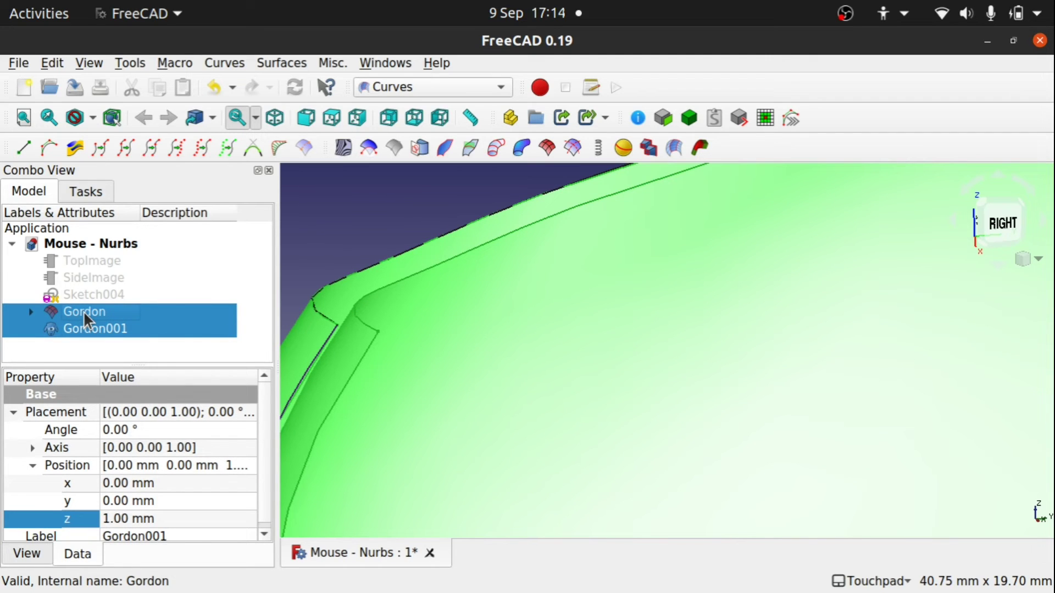
click(32, 548)
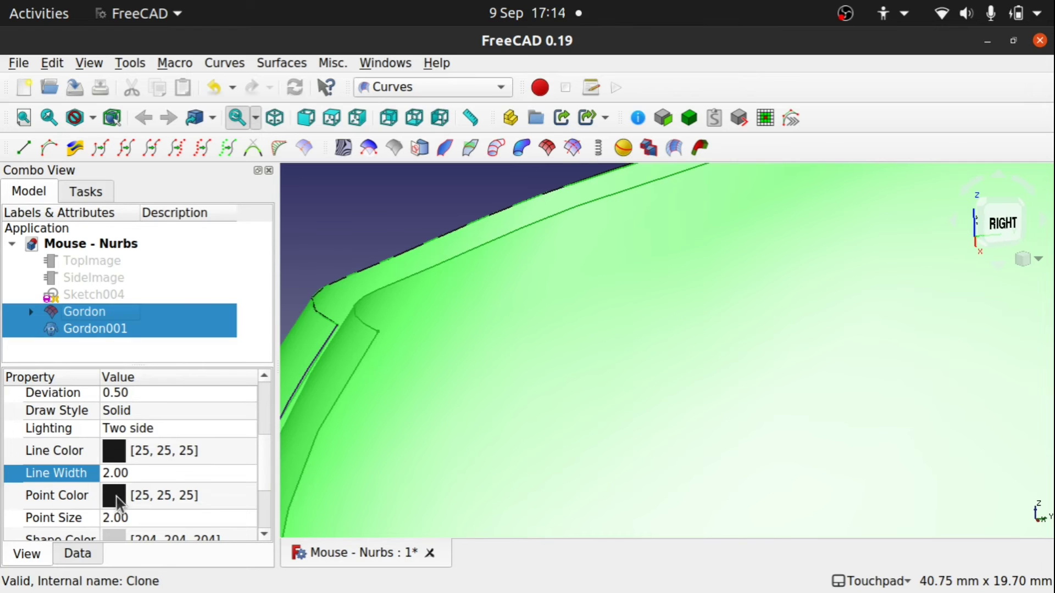
click(155, 519)
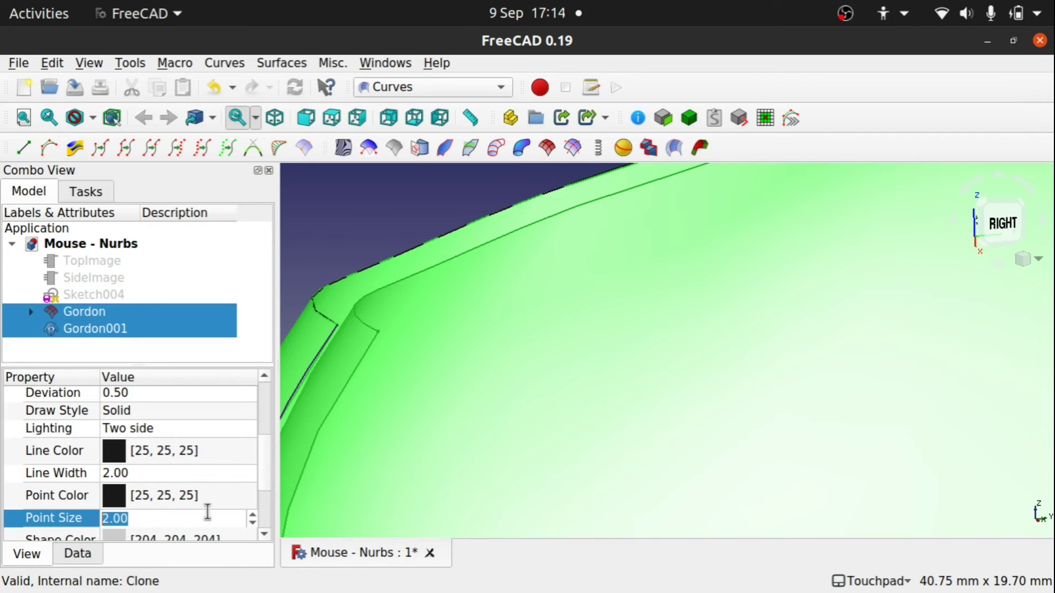
click(252, 512)
click(251, 512)
click(251, 514)
click(251, 513)
click(214, 460)
click(317, 268)
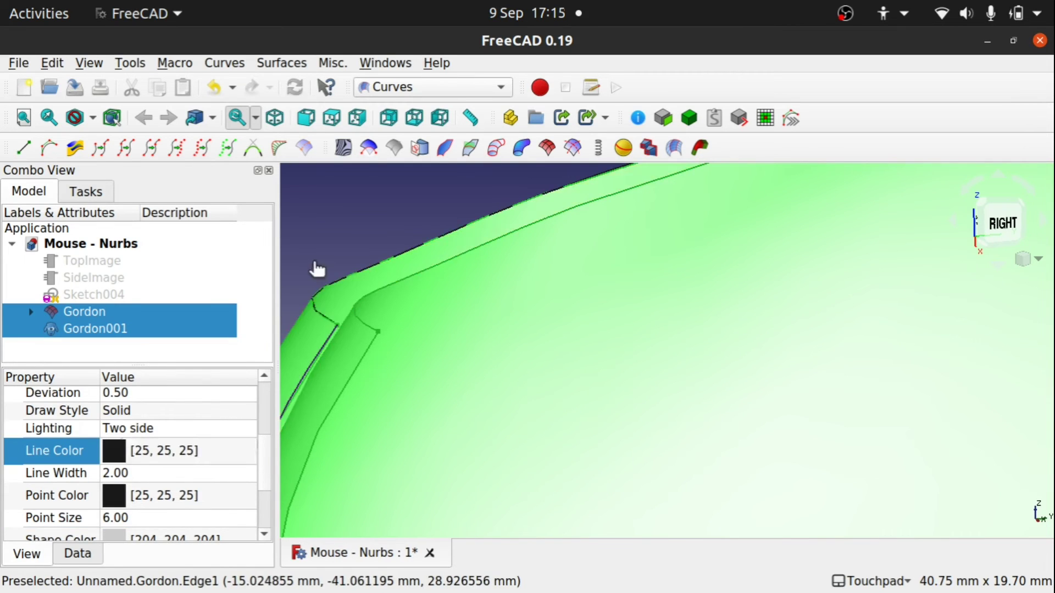
Enlarge the vertices of the Gordon and Gordon001 surfaces together to a point size of 14.
click(379, 332)
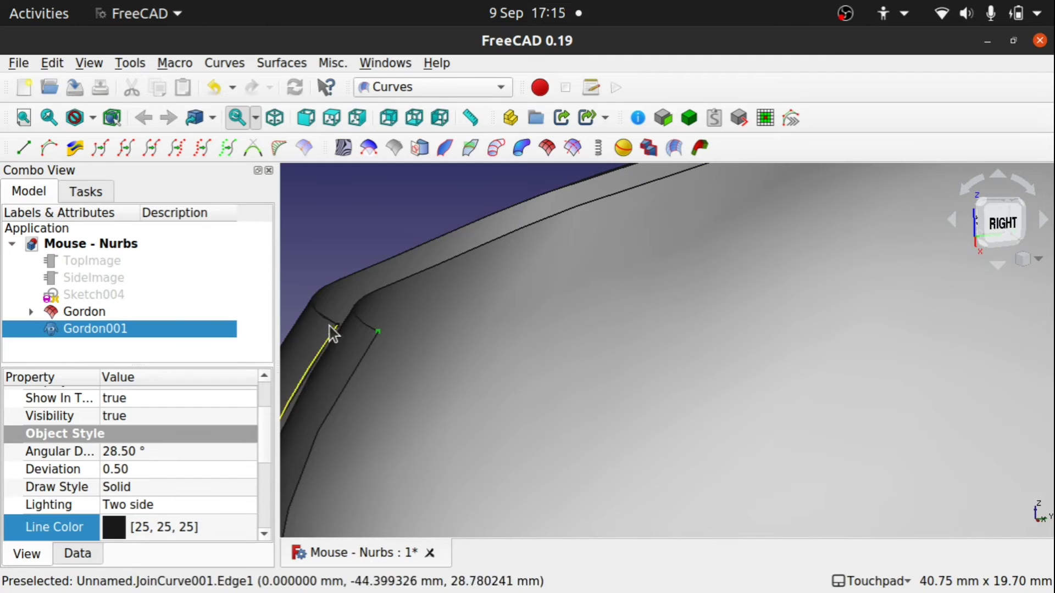
click(338, 298)
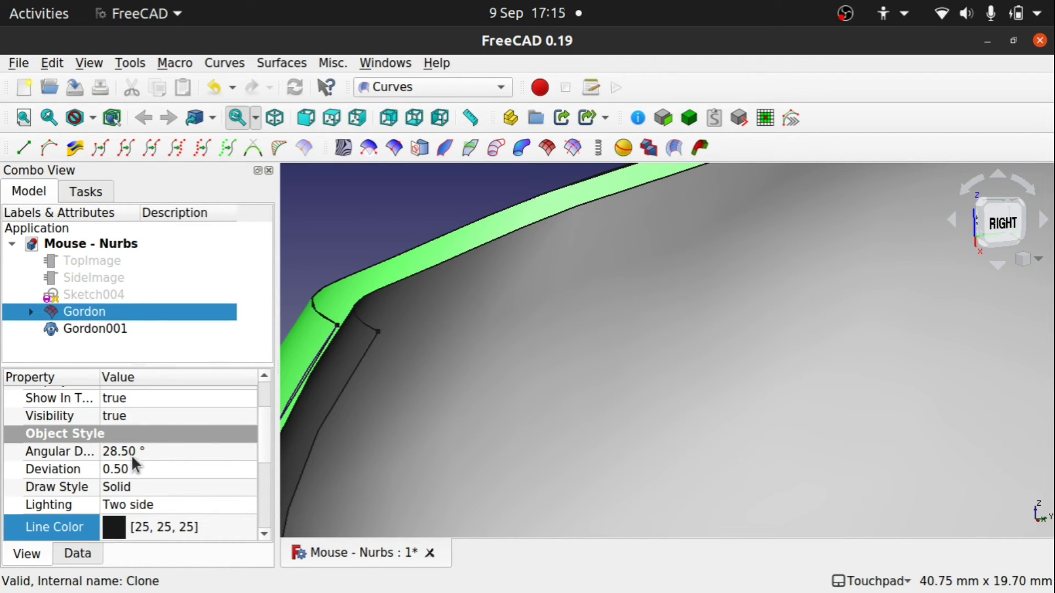
drag(263, 447, 259, 483)
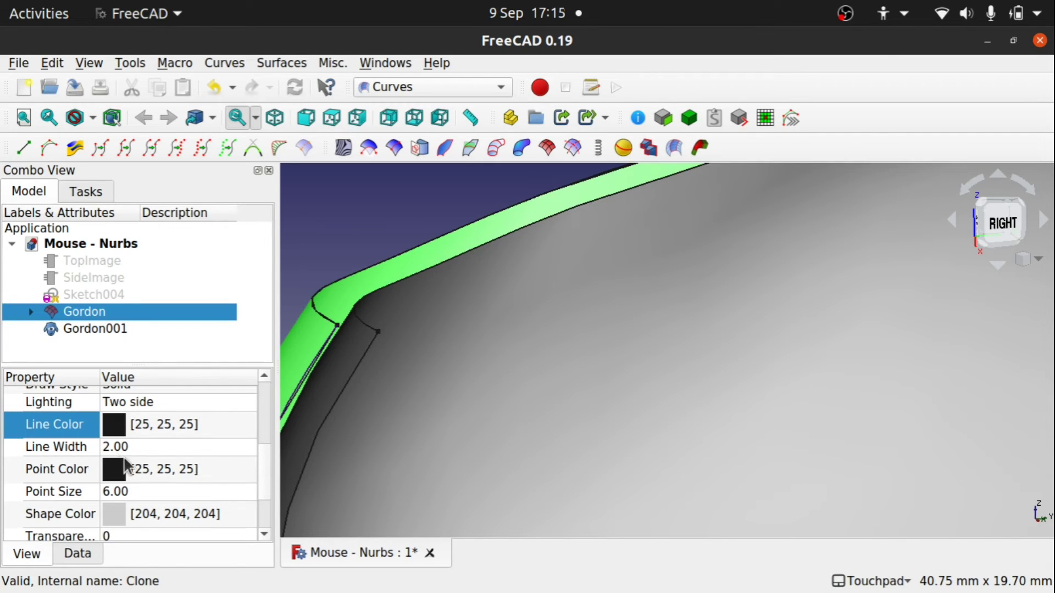
scroll(334, 335, up, 2)
scroll(334, 336, down, 4)
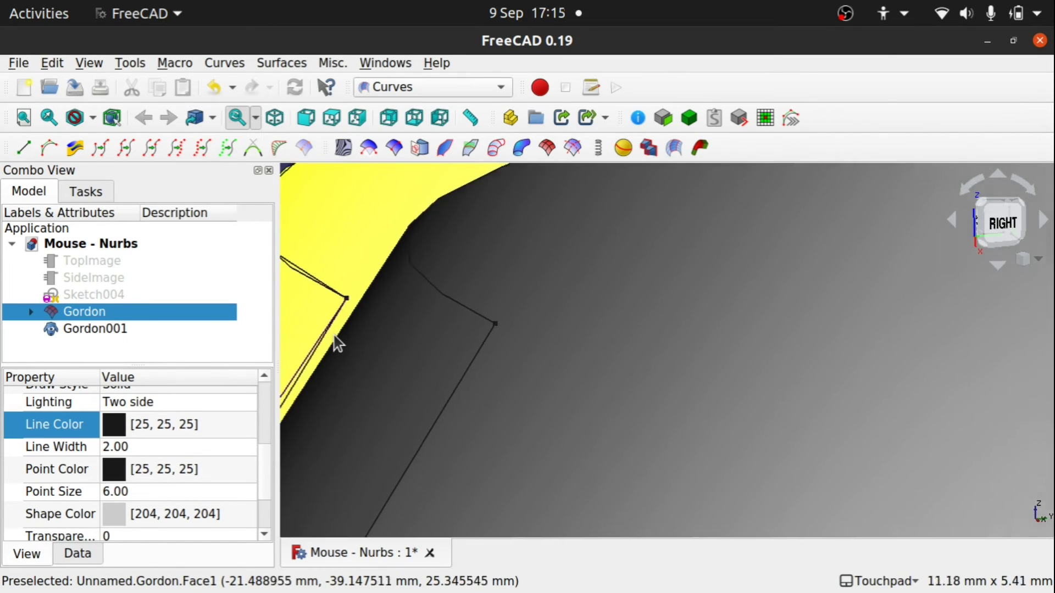
ctrl+click(103, 329)
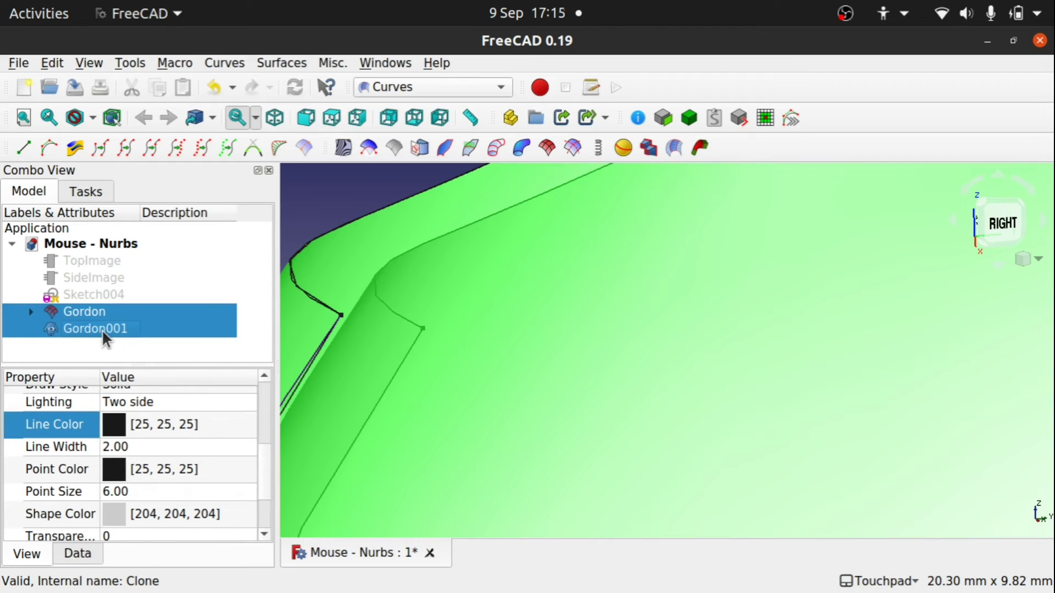
click(154, 491)
scroll(154, 491, up, 7)
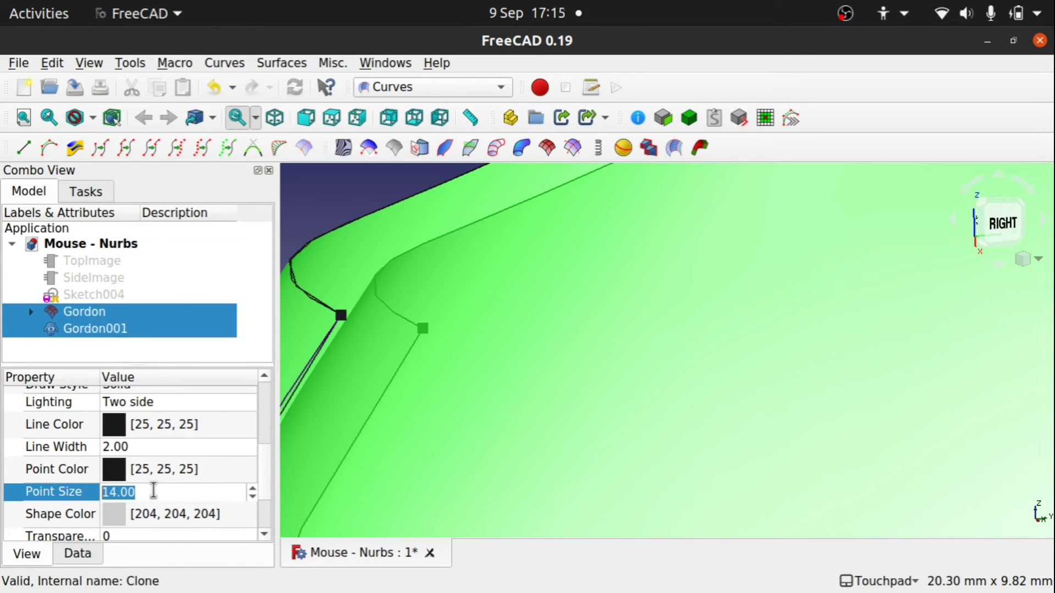
click(325, 200)
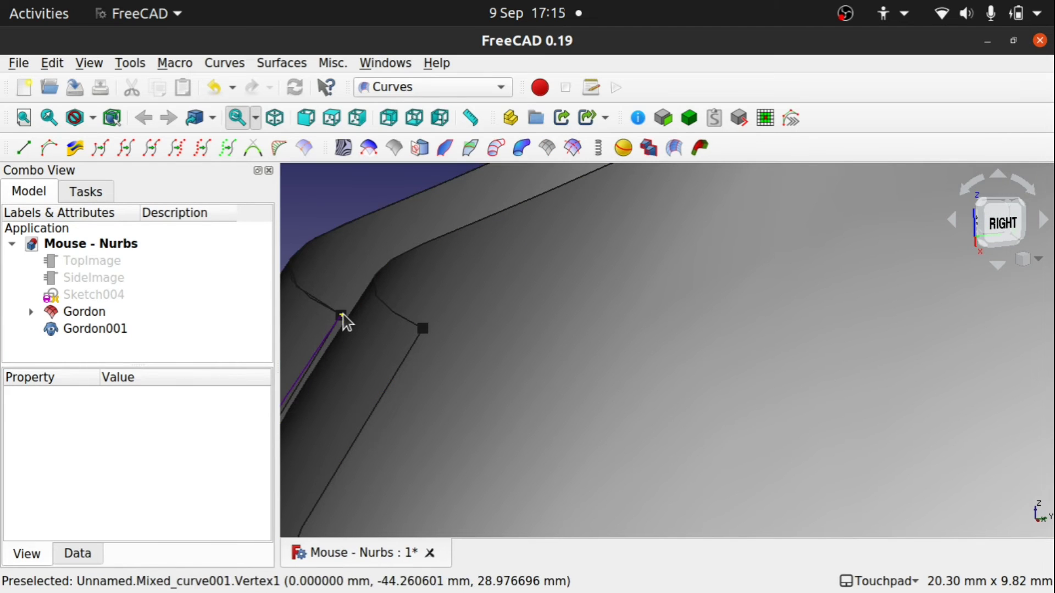
Create a parametric line joining the upper corner vertices of the outer and inner surfaces at the mouse's tall end.
click(340, 316)
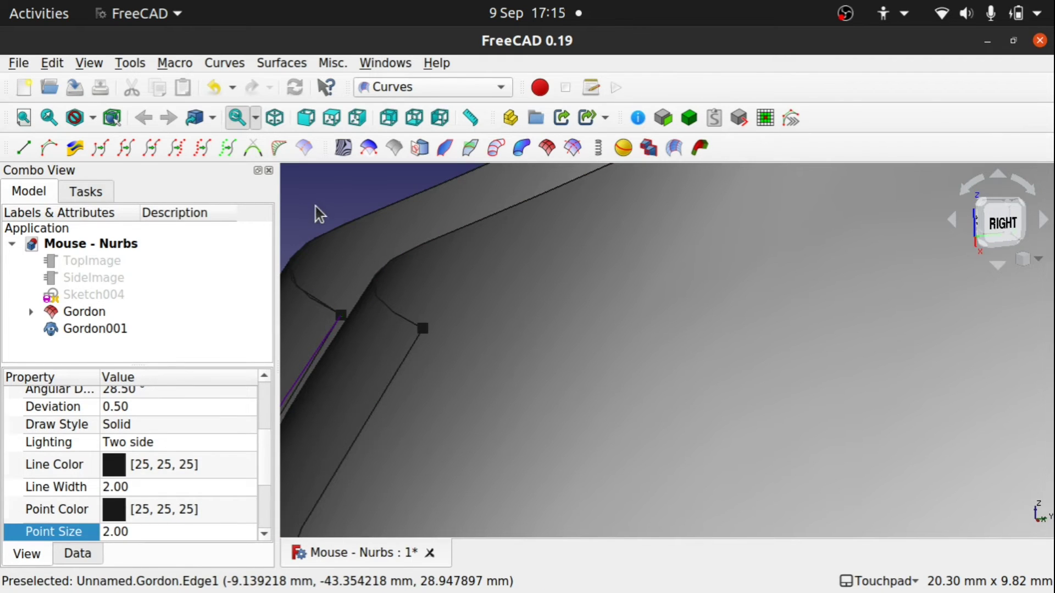
click(315, 206)
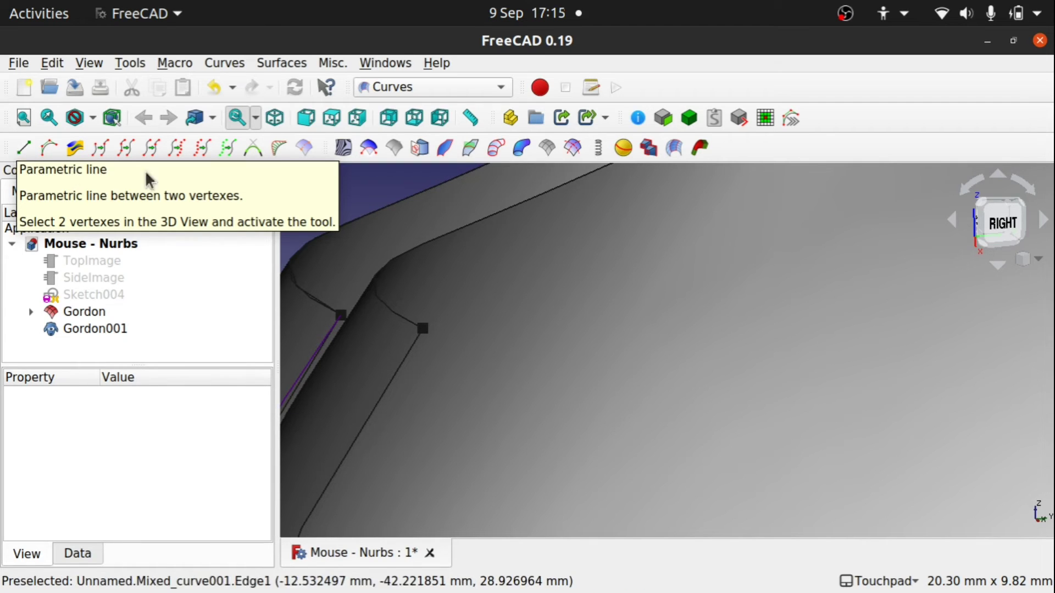
click(342, 315)
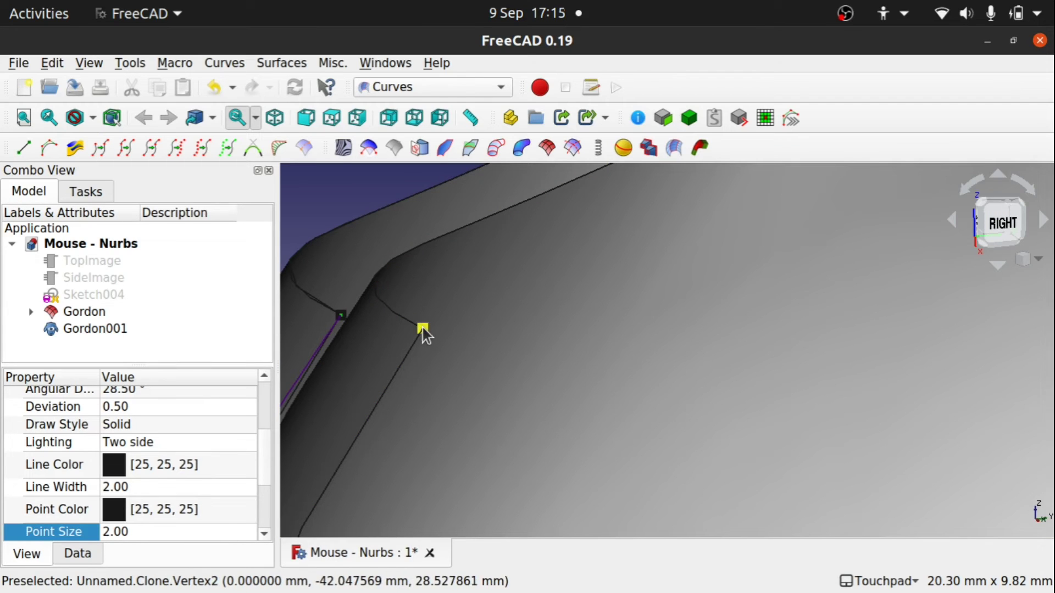
ctrl+click(423, 329)
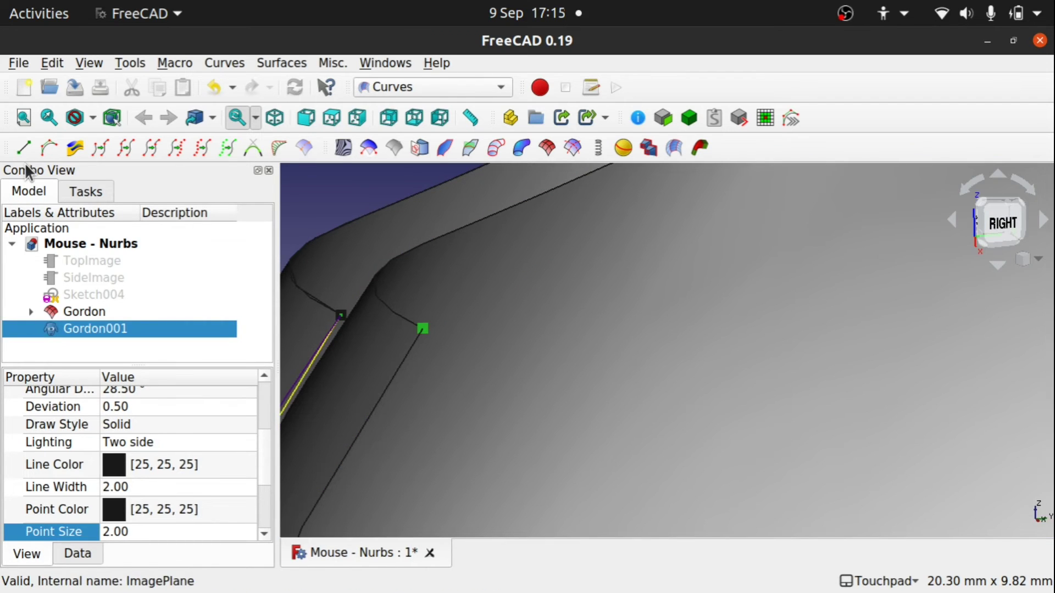
click(23, 148)
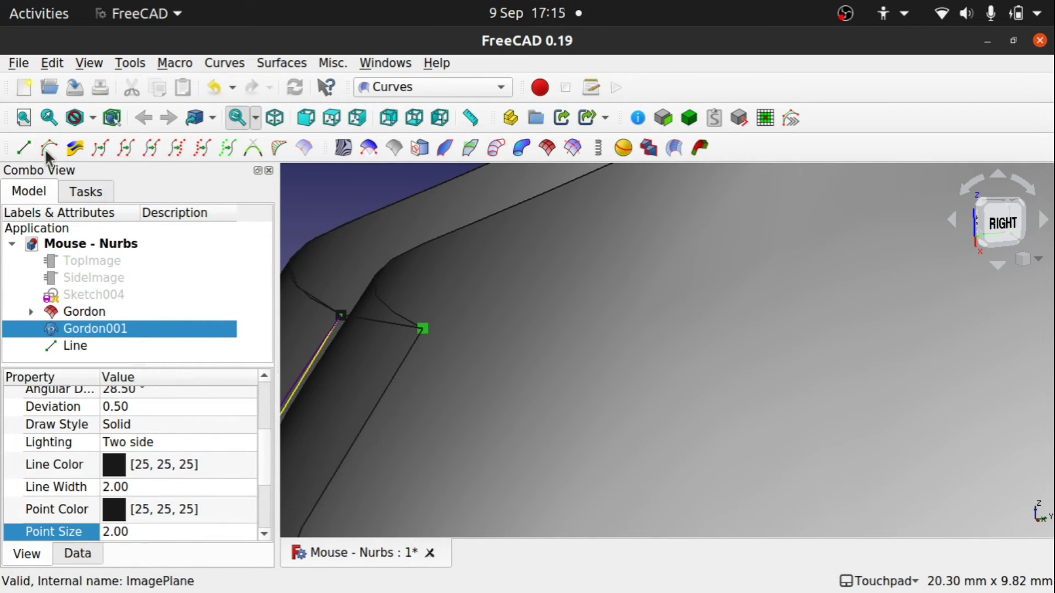
scroll(379, 334, up, 4)
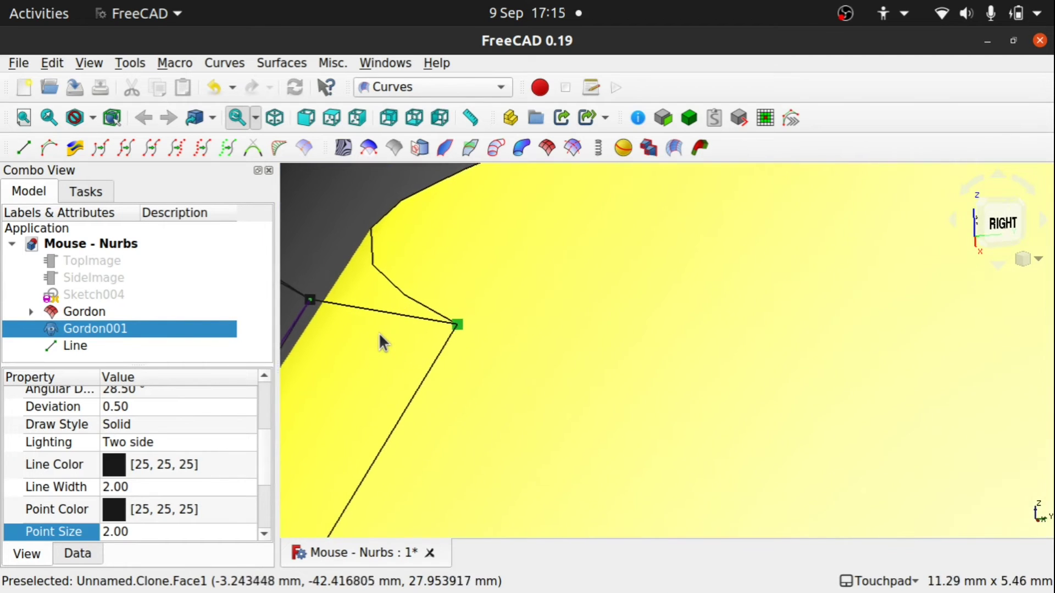
scroll(379, 334, down, 2)
Create a parametric line joining the outer and inner surfaces' bottom corner vertices at the mouse's tall end.
scroll(379, 334, down, 10)
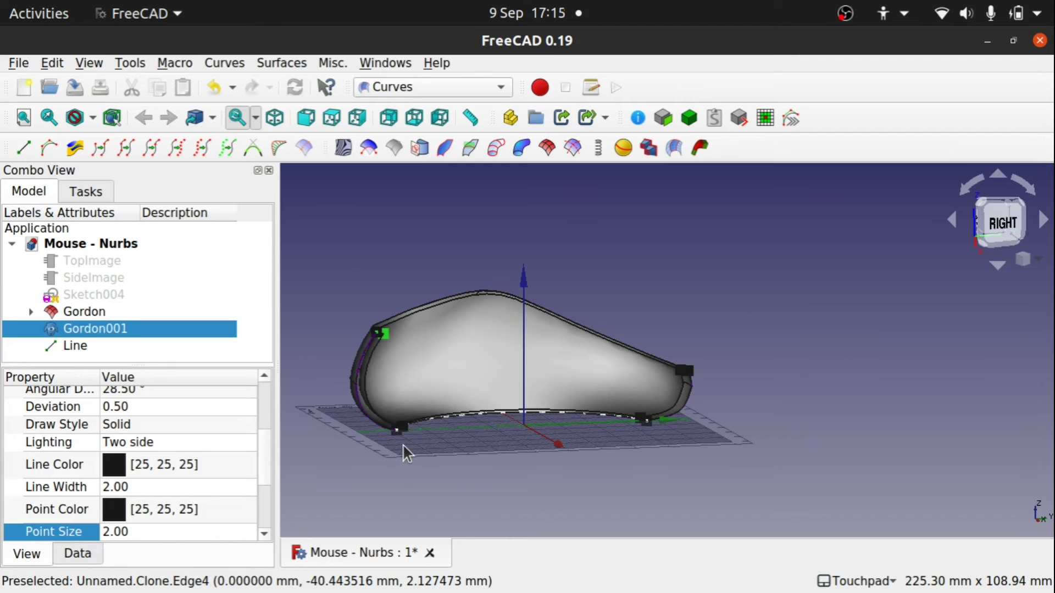
scroll(403, 444, up, 6)
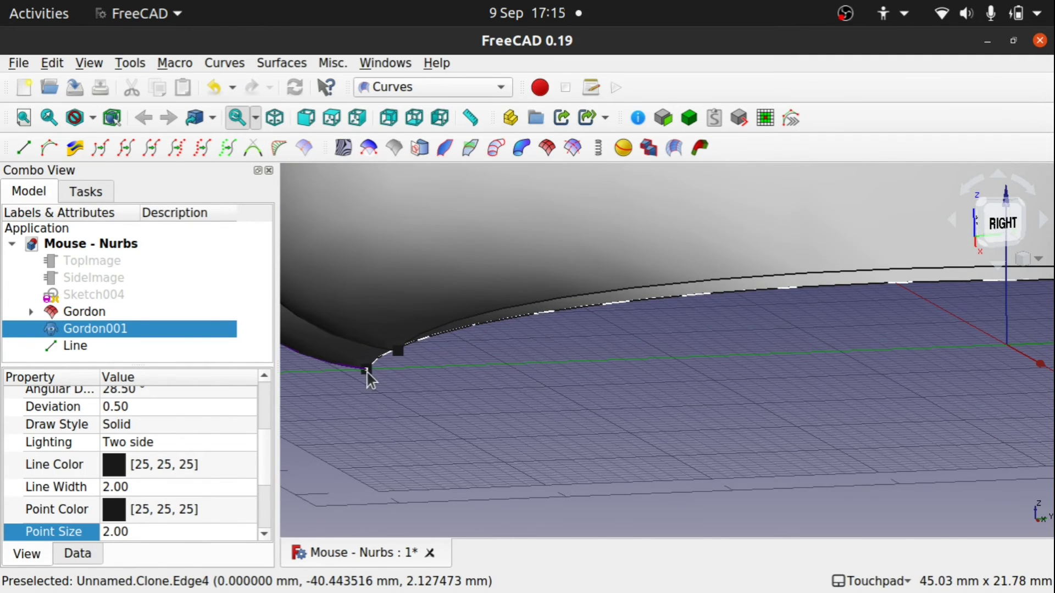
click(367, 371)
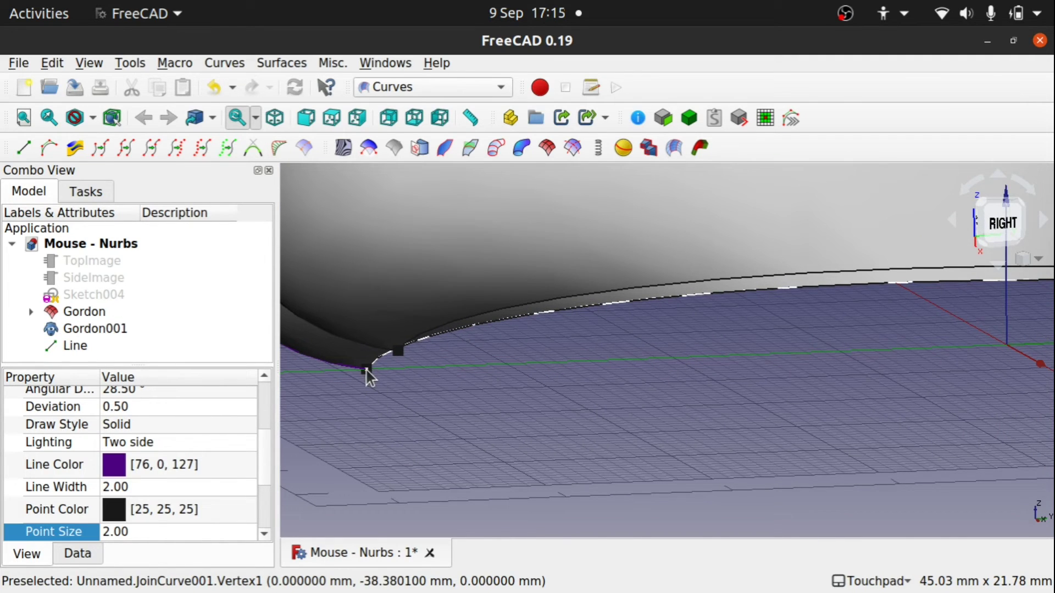
click(400, 348)
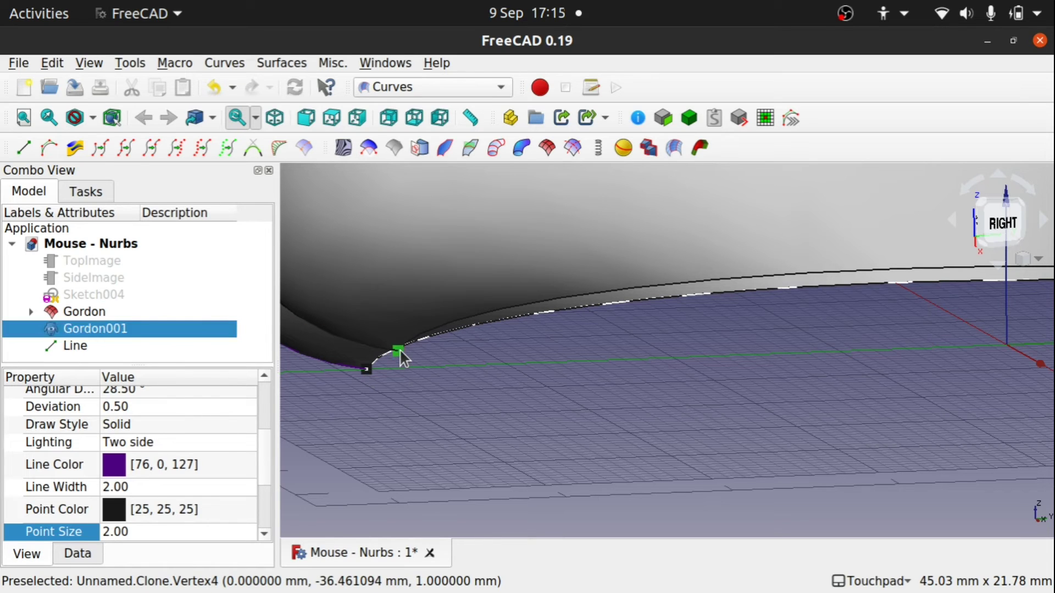
click(23, 147)
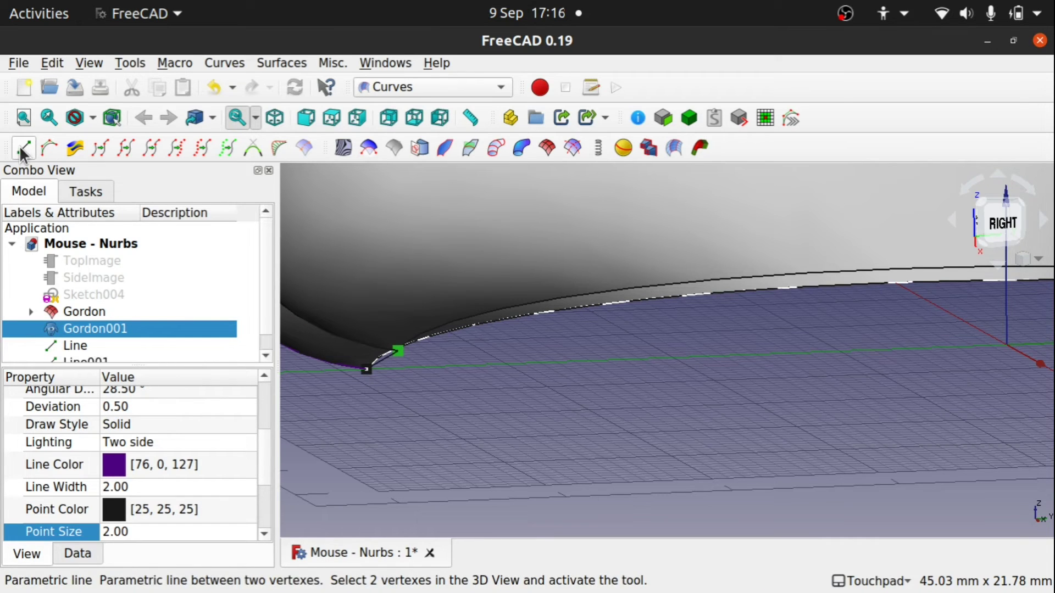
scroll(373, 365, up, 5)
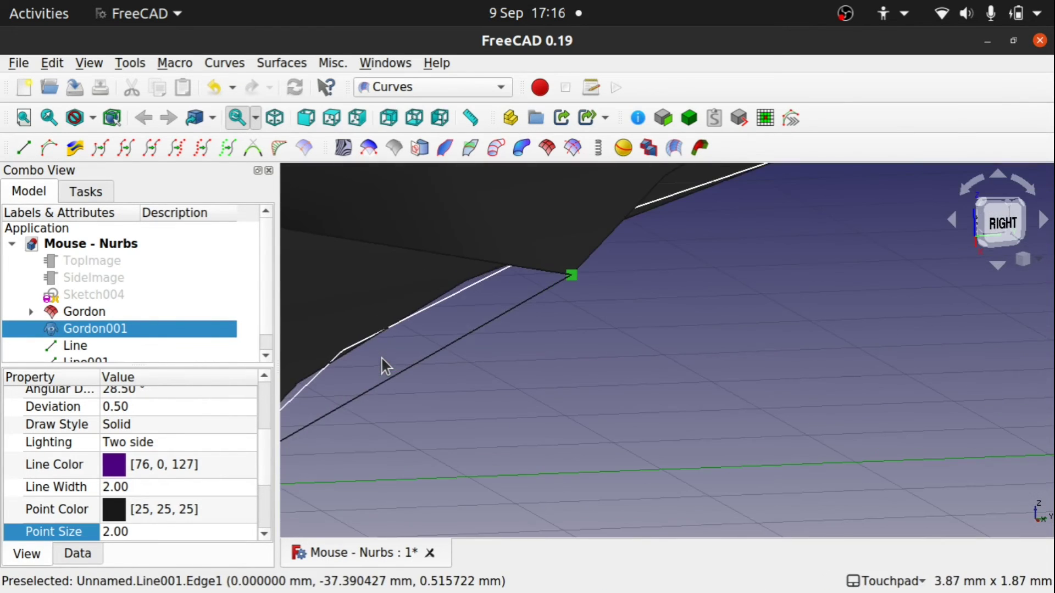
Try to create a parametric line between the inner and outer bottom corner vertices at the mouse's low end.
scroll(498, 393, down, 10)
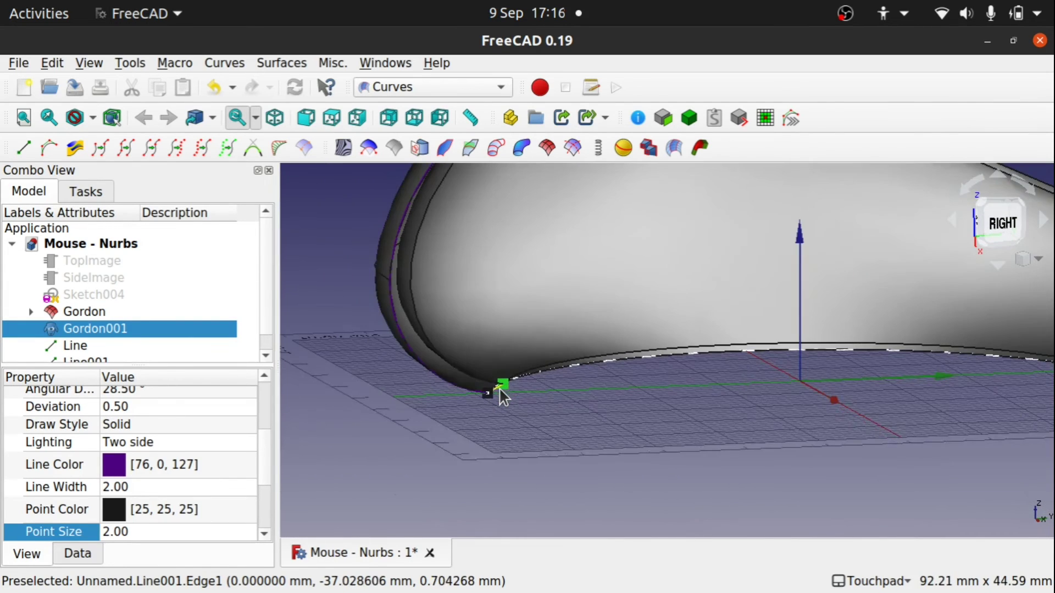
shift+drag(789, 422, 371, 477)
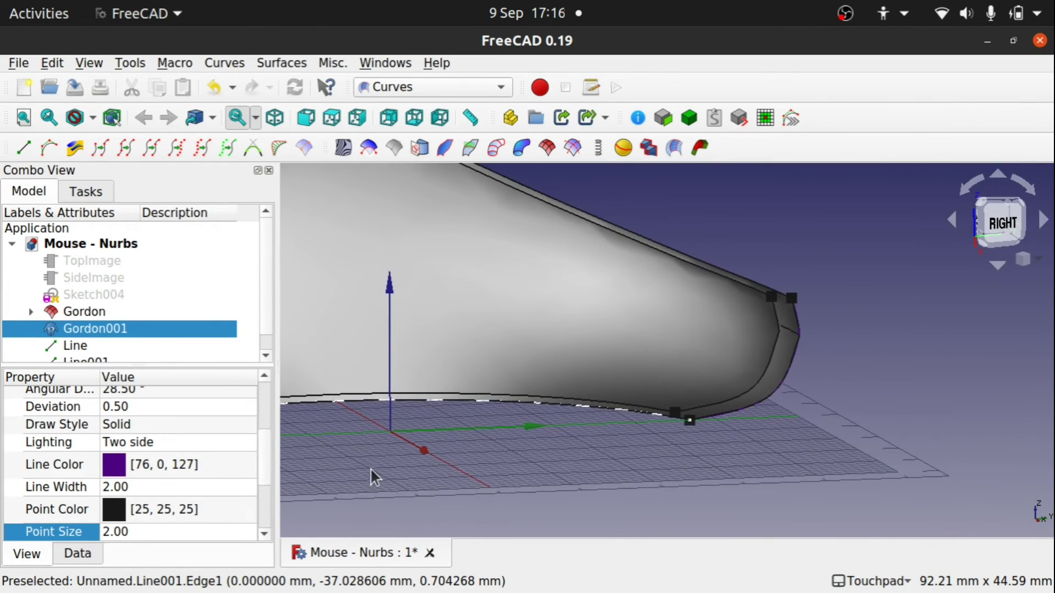
click(676, 413)
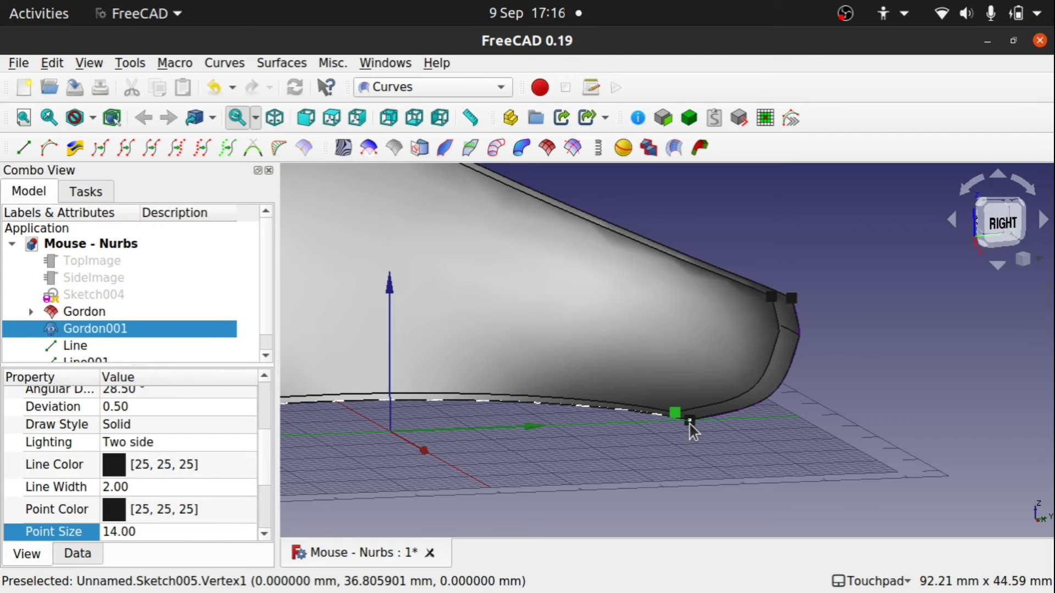
ctrl+click(690, 423)
scroll(691, 438, up, 7)
scroll(691, 438, down, 1)
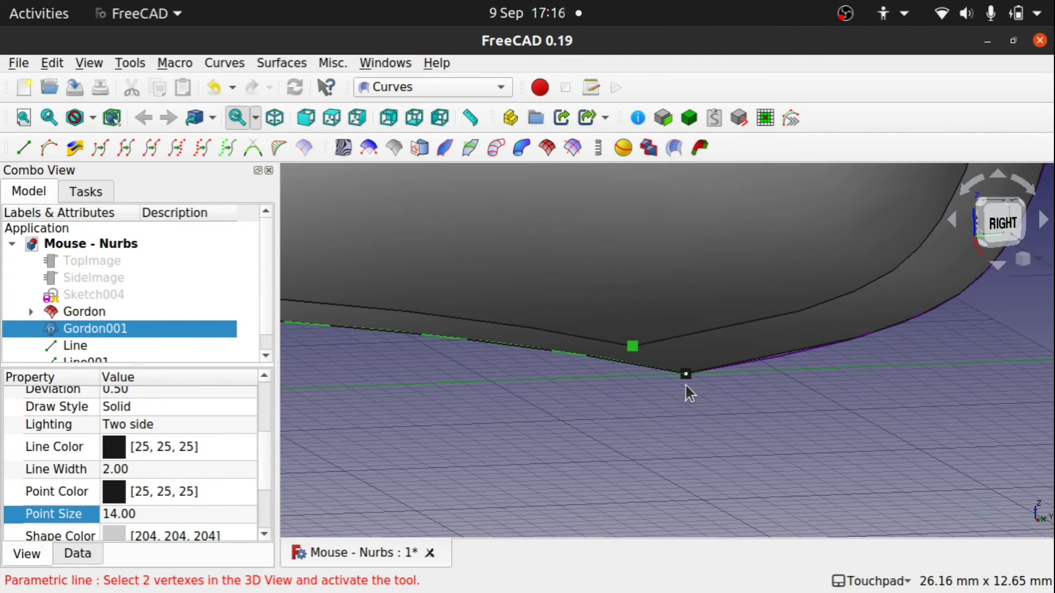
Hide Sketch005 nested under the outer Gordon surface.
click(626, 362)
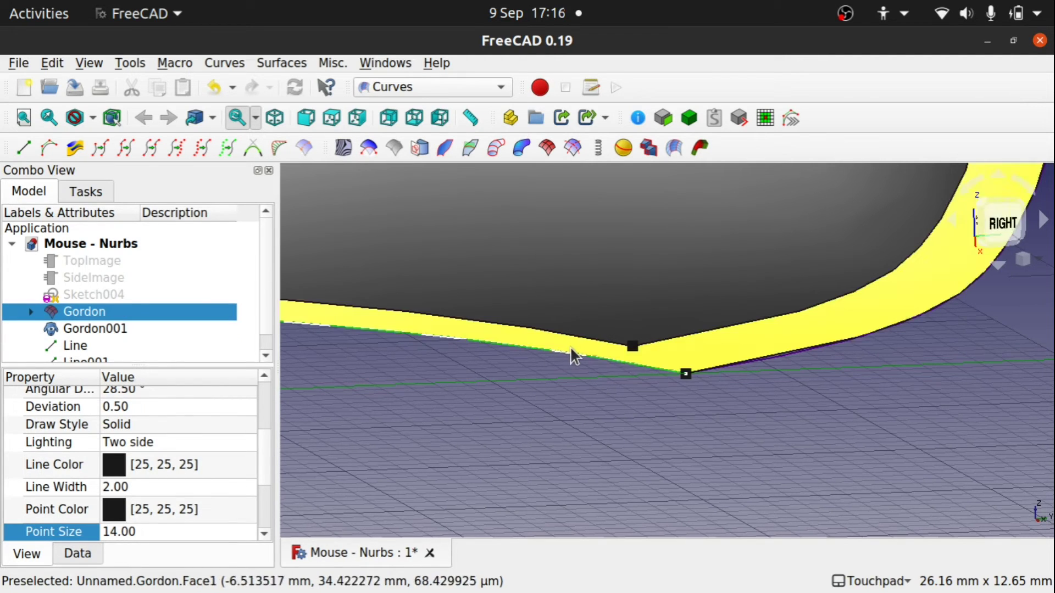
click(31, 316)
click(98, 329)
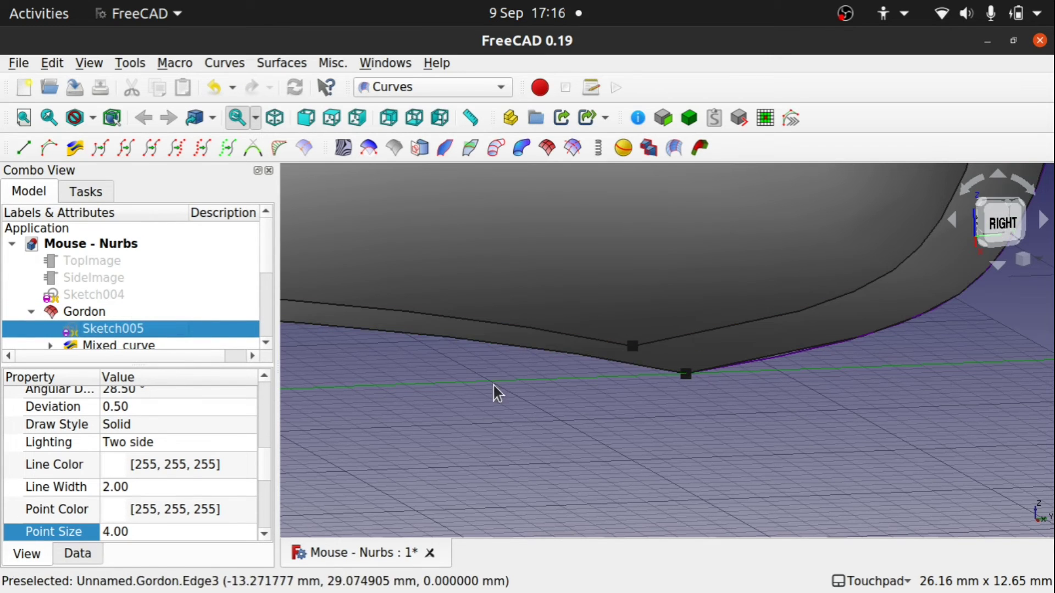
Create a parametric line joining the inner and outer surfaces' bottom corner vertices at the mouse's low end.
click(529, 390)
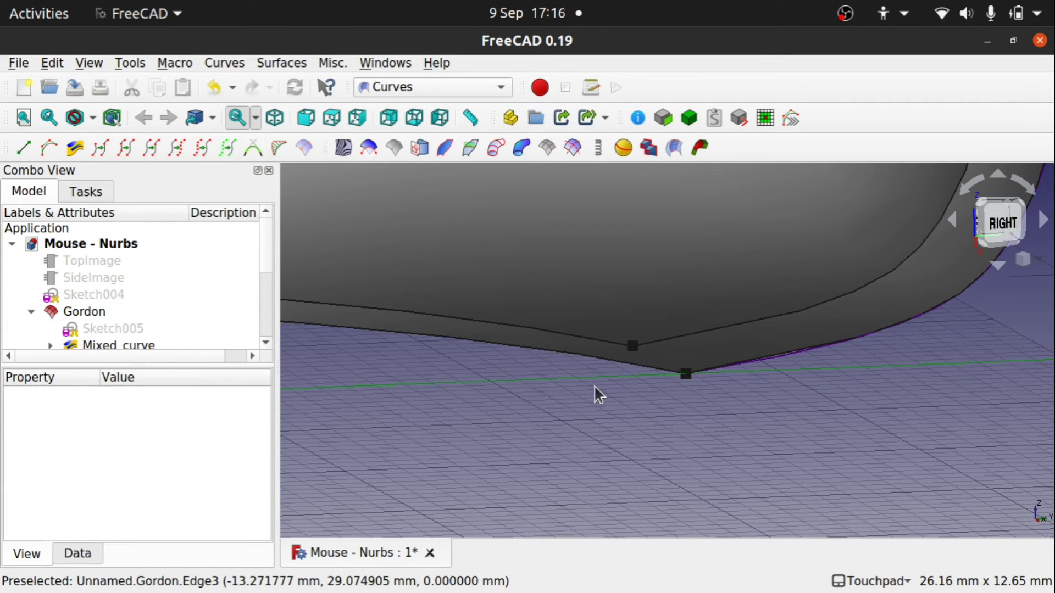
click(631, 347)
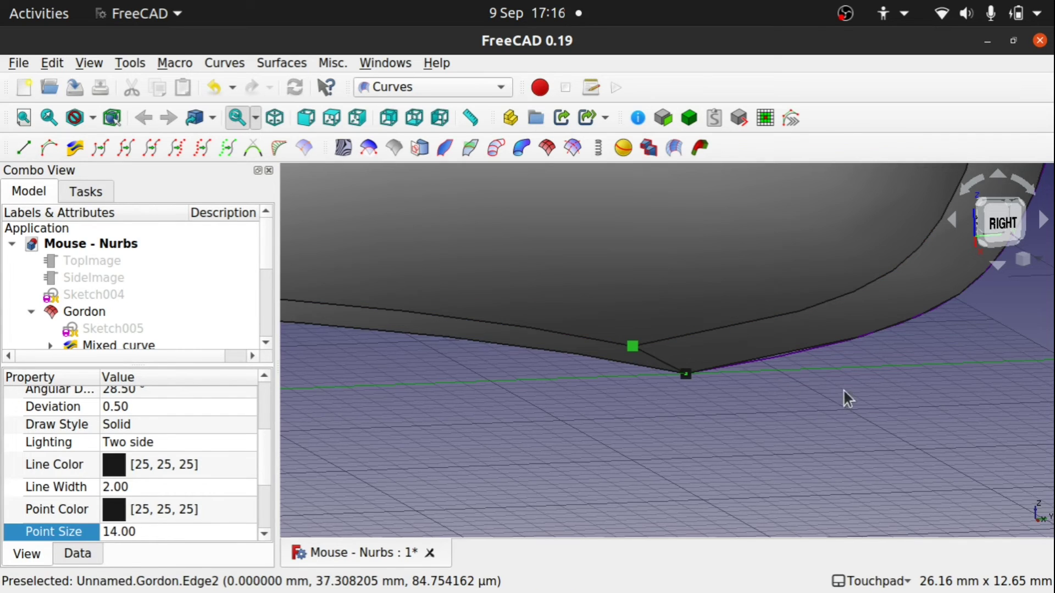
Hide Mixed_curve001, Mixed_curve and JoinCurve under the outer Gordon surface to free its upper corner vertex at the low end.
shift+middle_drag(842, 389, 621, 529)
shift+middle_drag(848, 393, 800, 554)
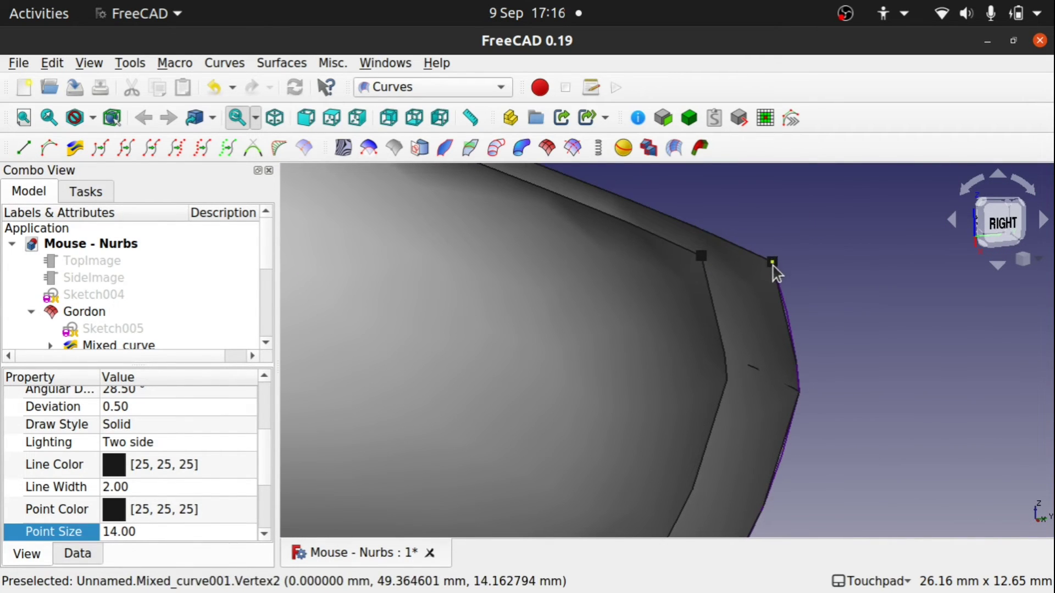
click(773, 262)
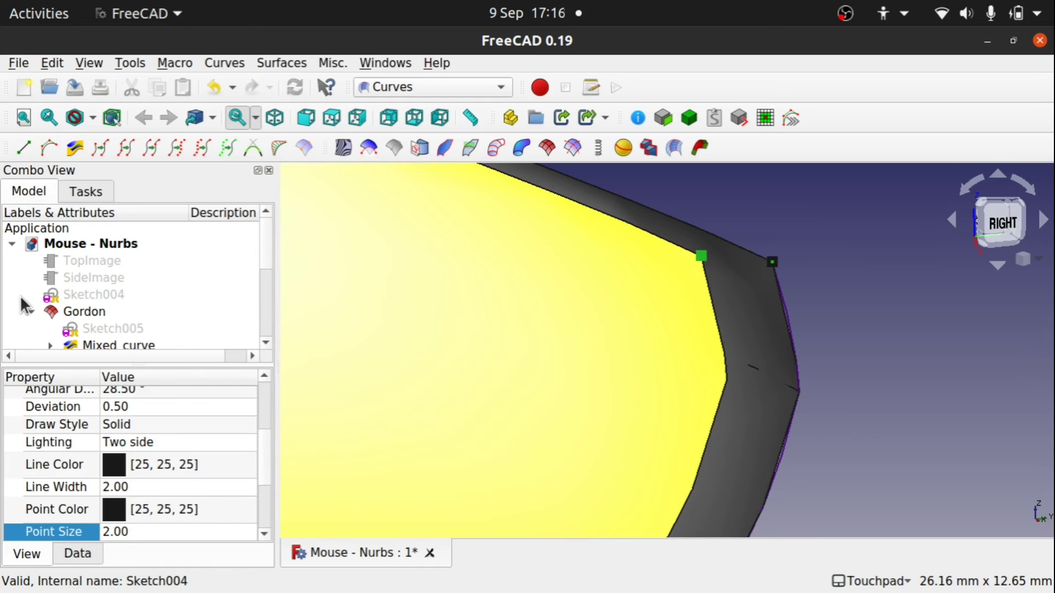
scroll(266, 269, down, 1)
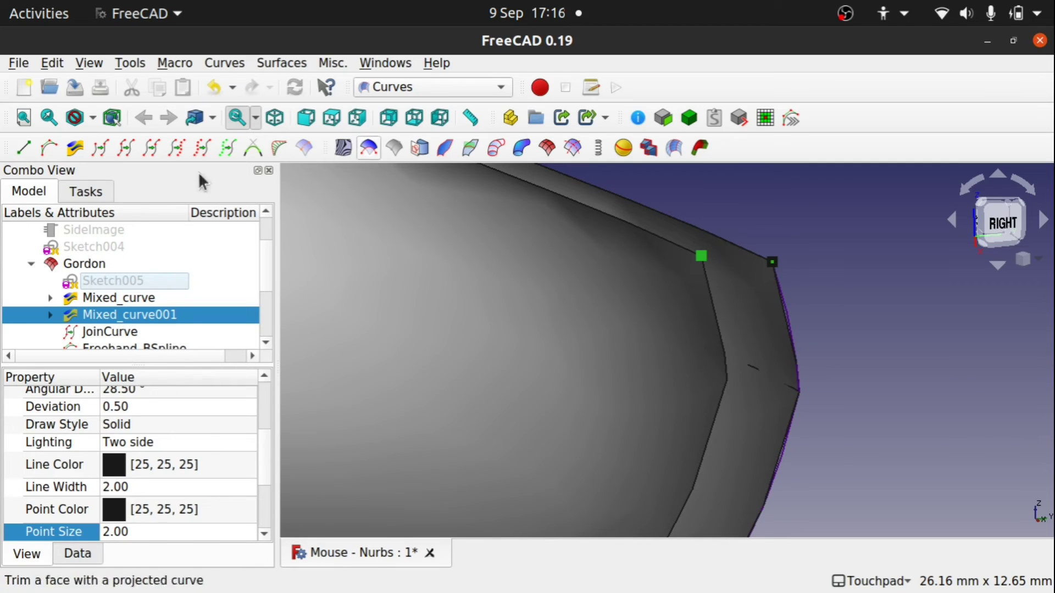
click(108, 314)
key(space)
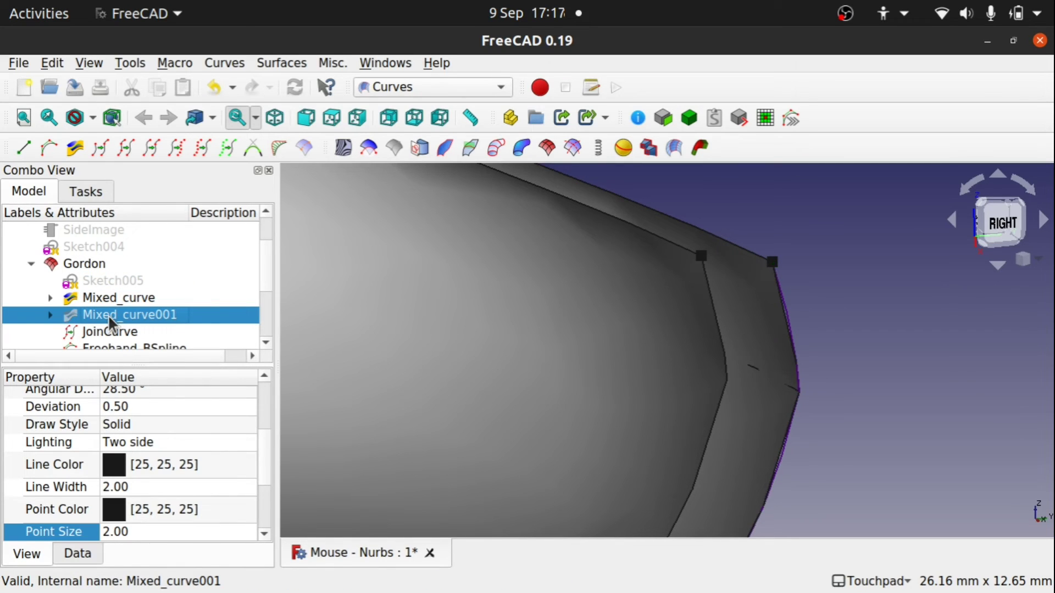
click(100, 298)
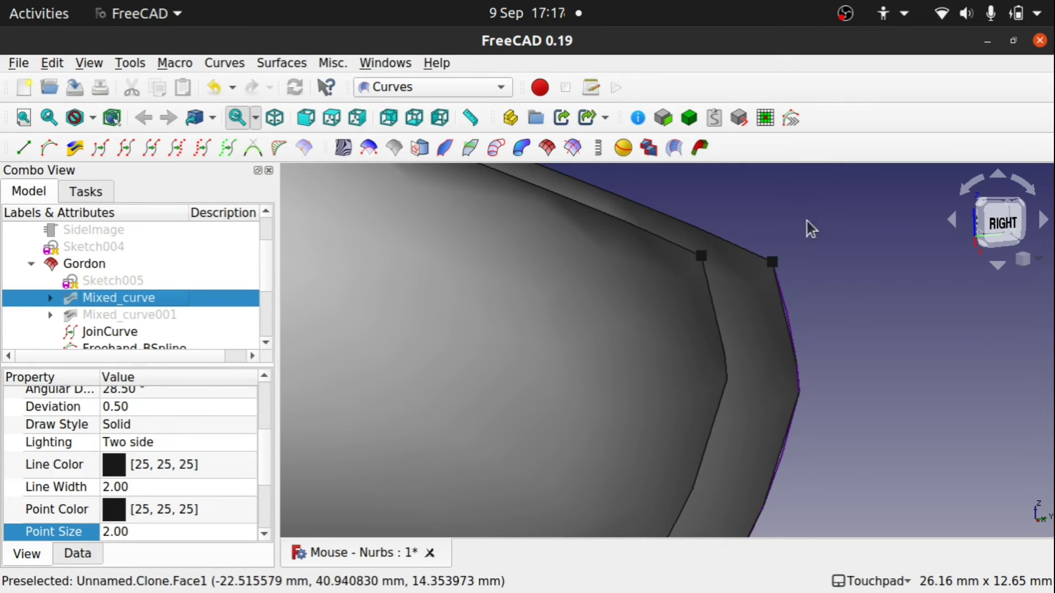
click(772, 262)
key(space)
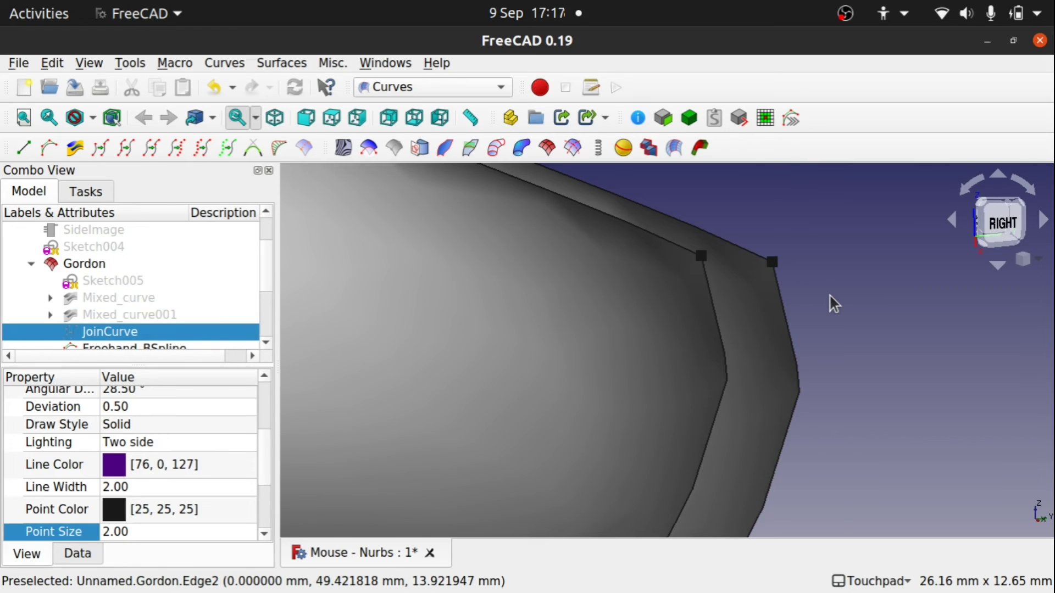
Hide Freehand_BSpline and JoinCurve001 nested under the outer Gordon surface.
click(773, 262)
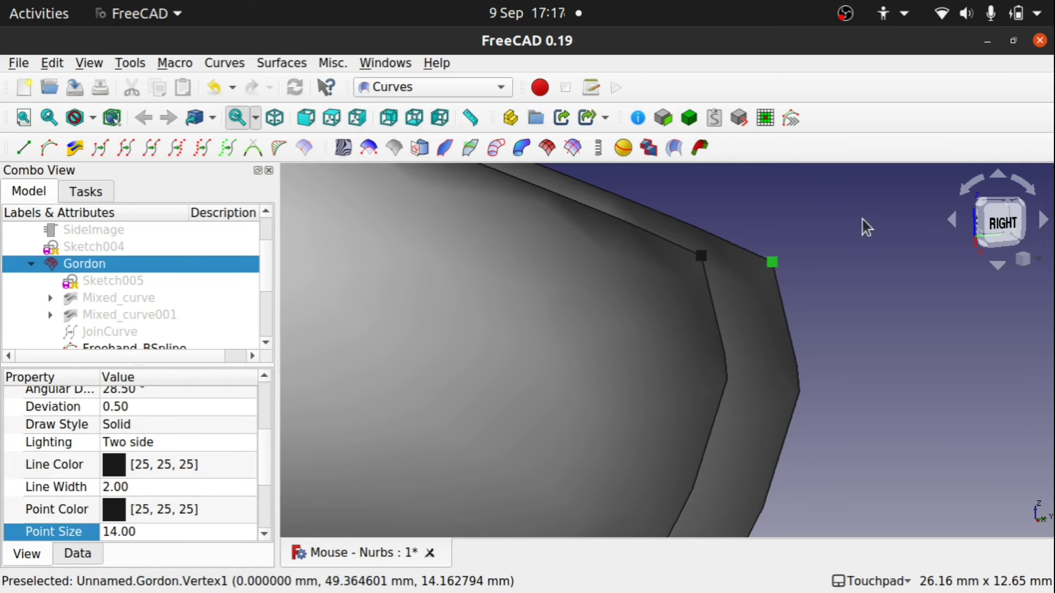
scroll(264, 286, down, 2)
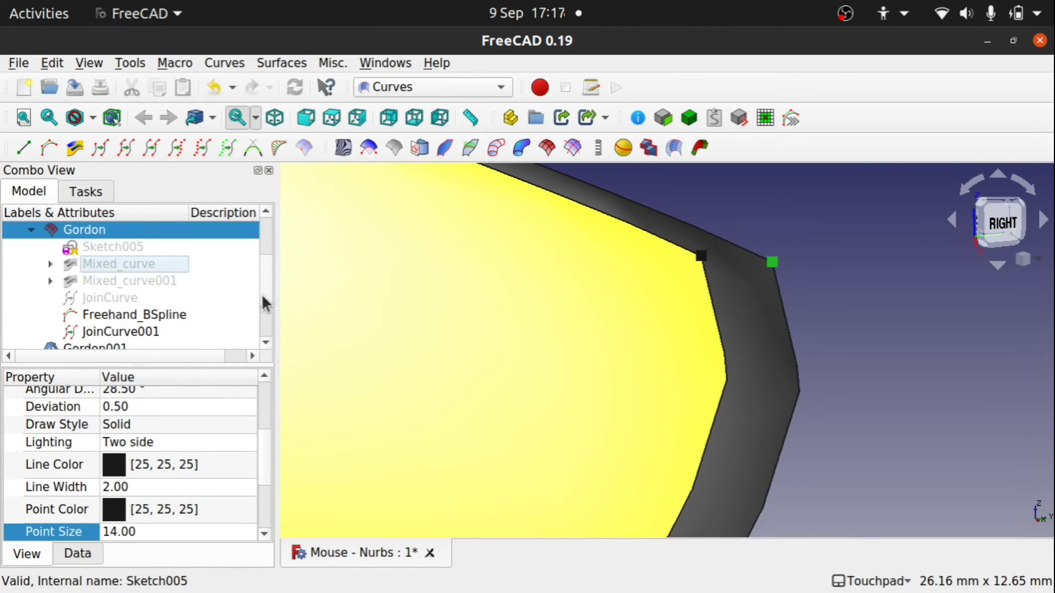
click(144, 298)
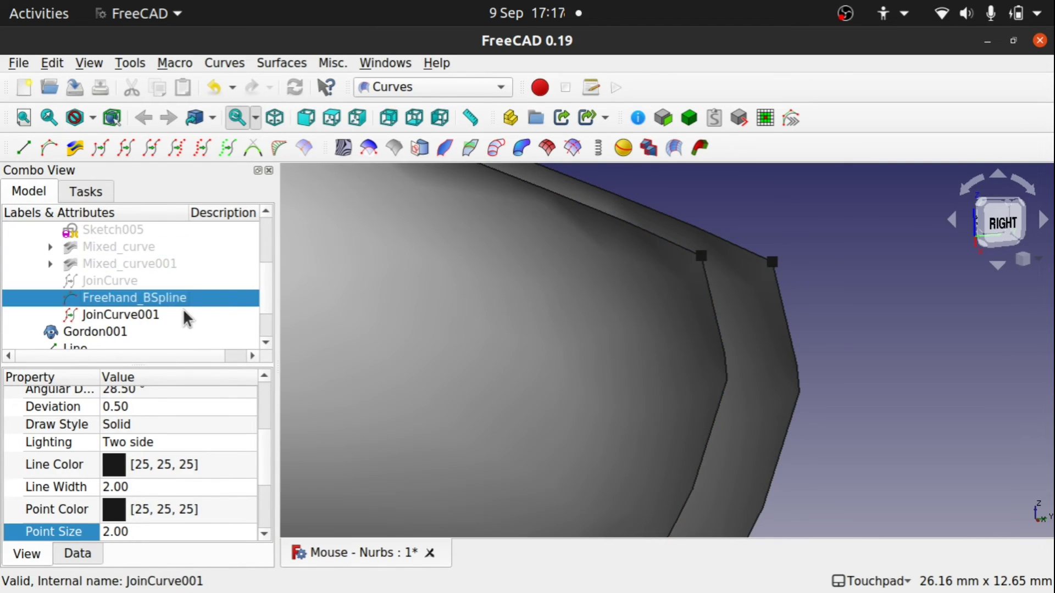
click(151, 315)
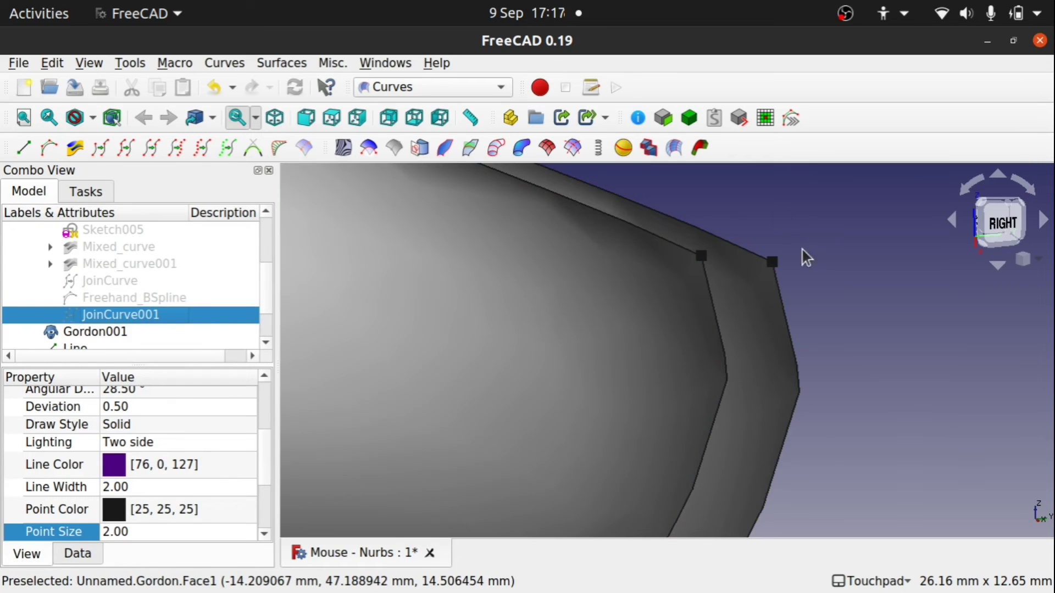
Create a parametric line joining the upper corner vertices of the outer and inner surfaces at the mouse's low end.
click(771, 263)
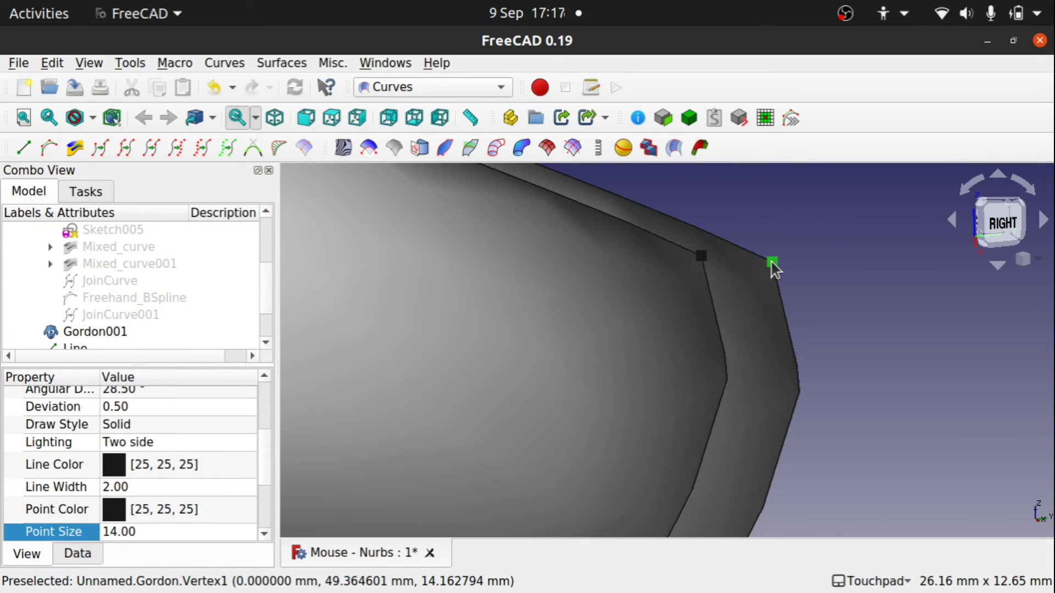
ctrl+click(699, 255)
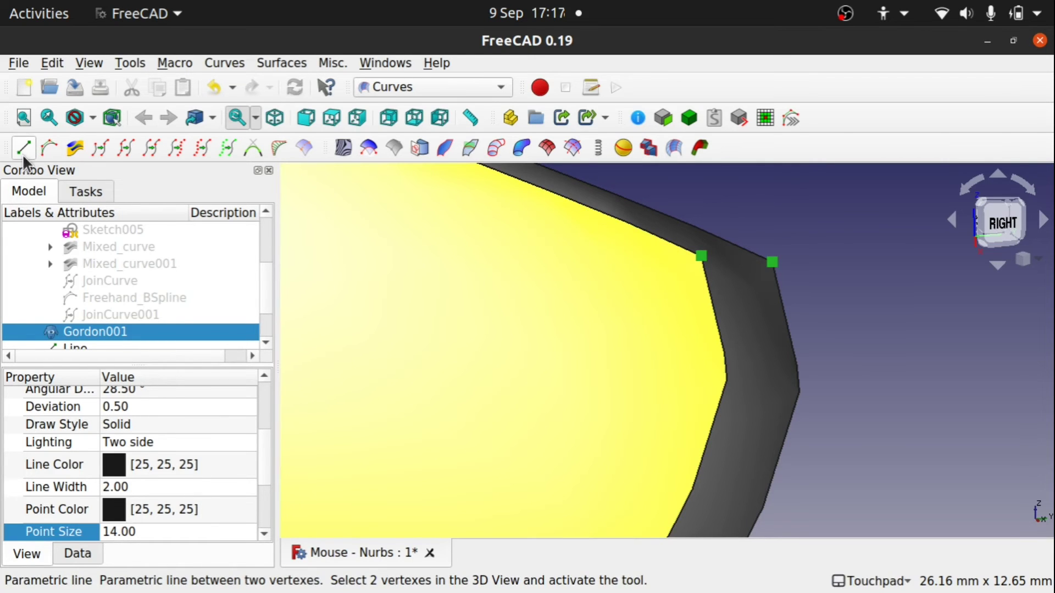
click(22, 153)
scroll(723, 205, down, 2)
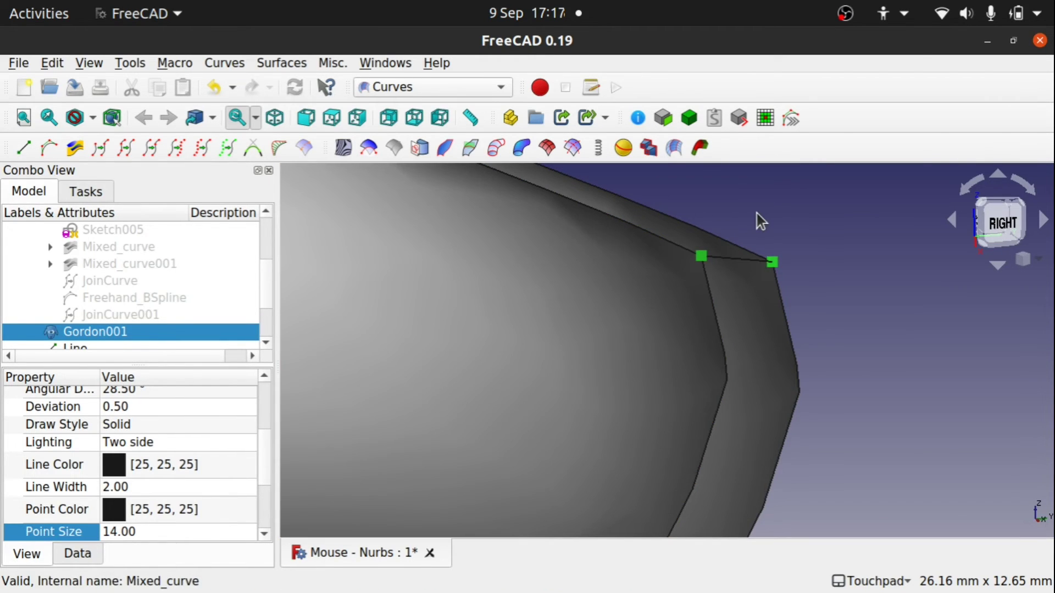
Switch to the Surface workbench and clear the current selection.
scroll(756, 213, down, 4)
shift+drag(673, 397, 596, 411)
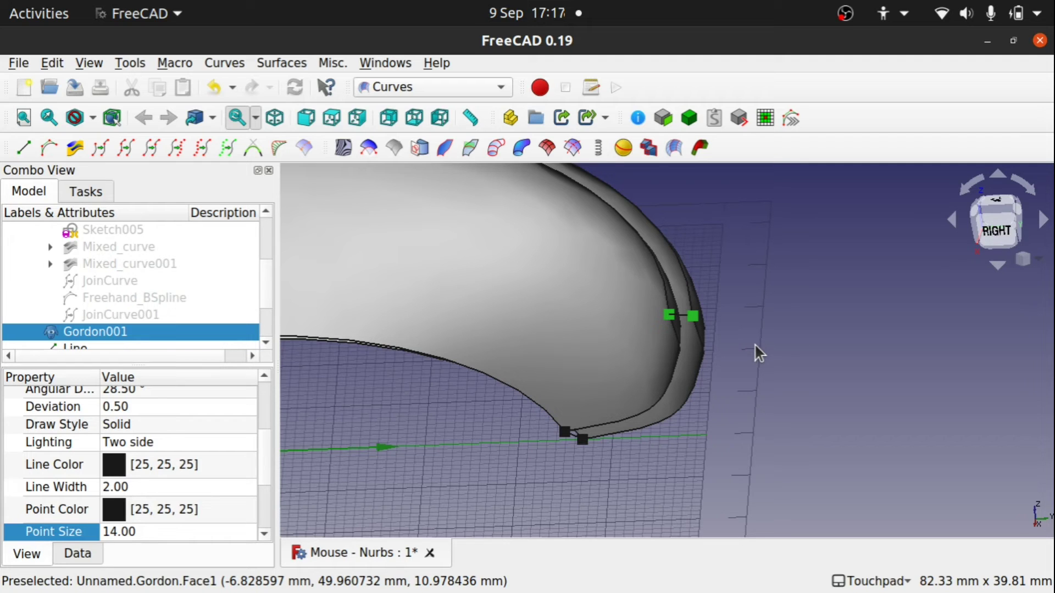
click(464, 91)
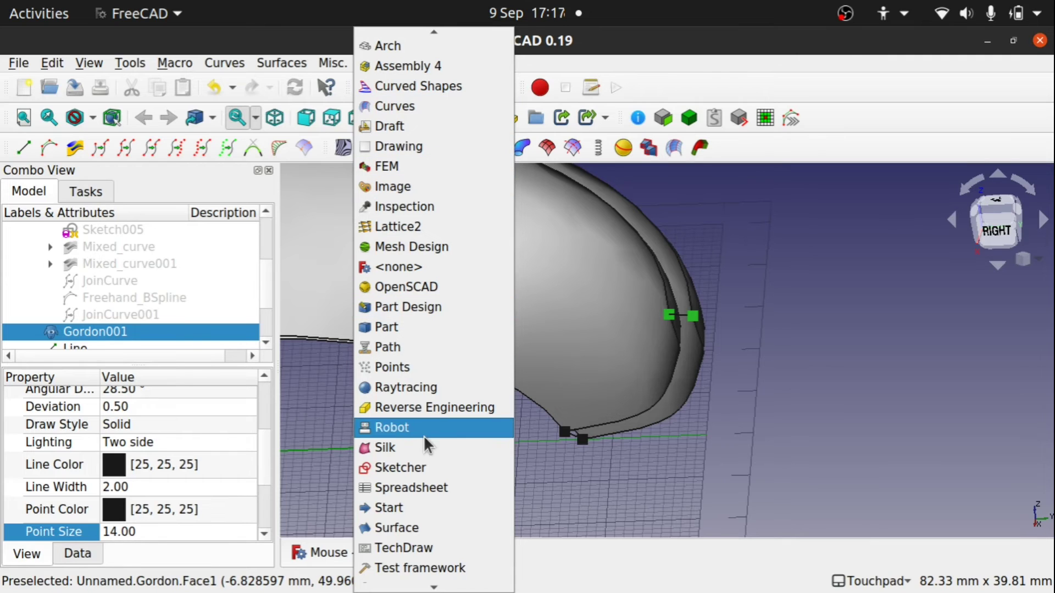
click(409, 525)
click(721, 483)
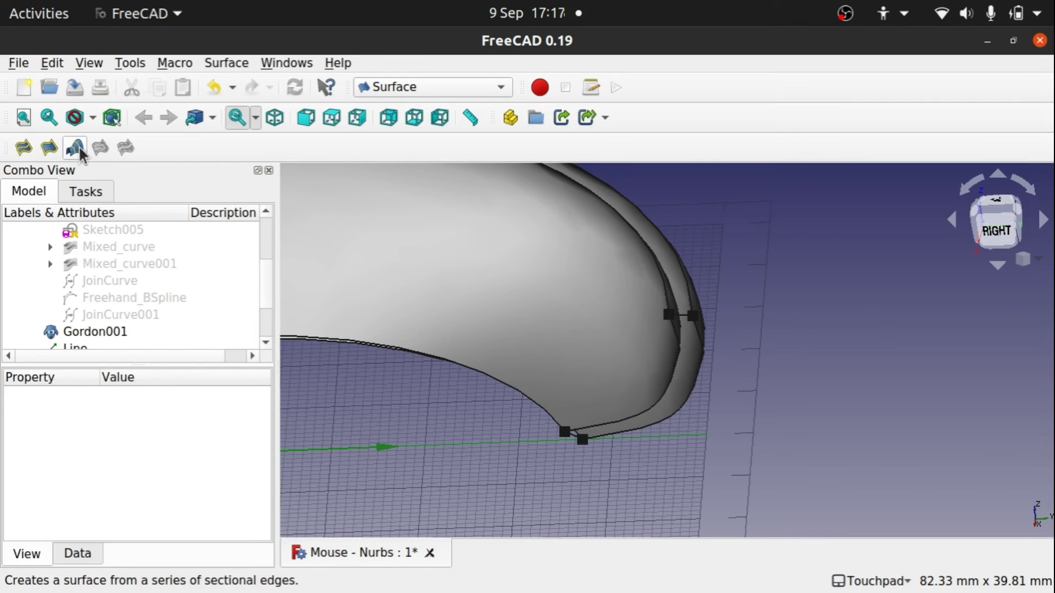
Fill the low-end gap with a surface bounded by Gordon Edge2, Line003, Gordon001 Edge2 and Line002.
click(24, 158)
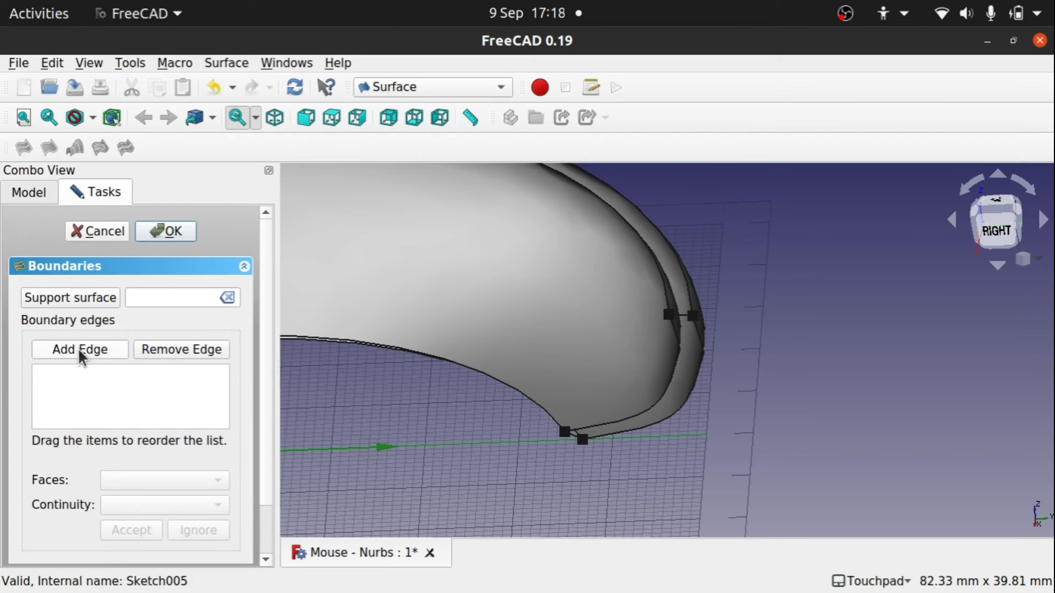
click(679, 413)
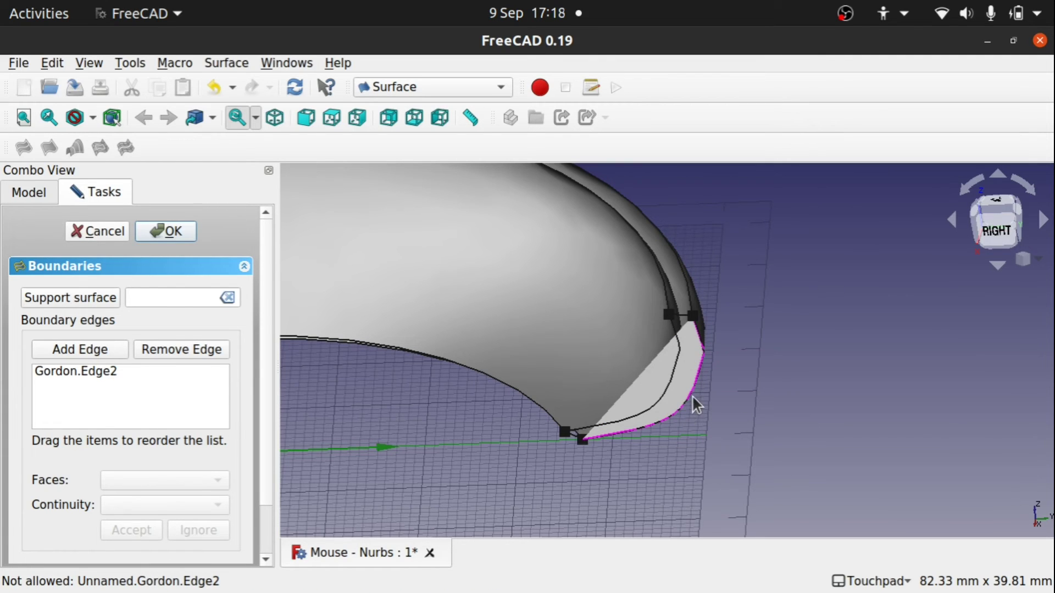
scroll(690, 396, up, 4)
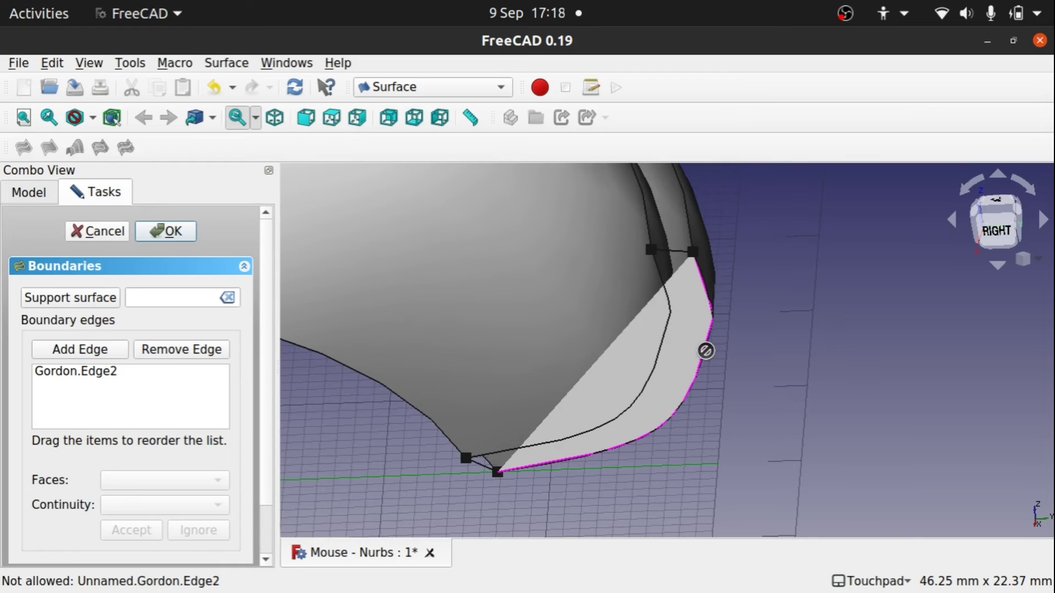
click(674, 249)
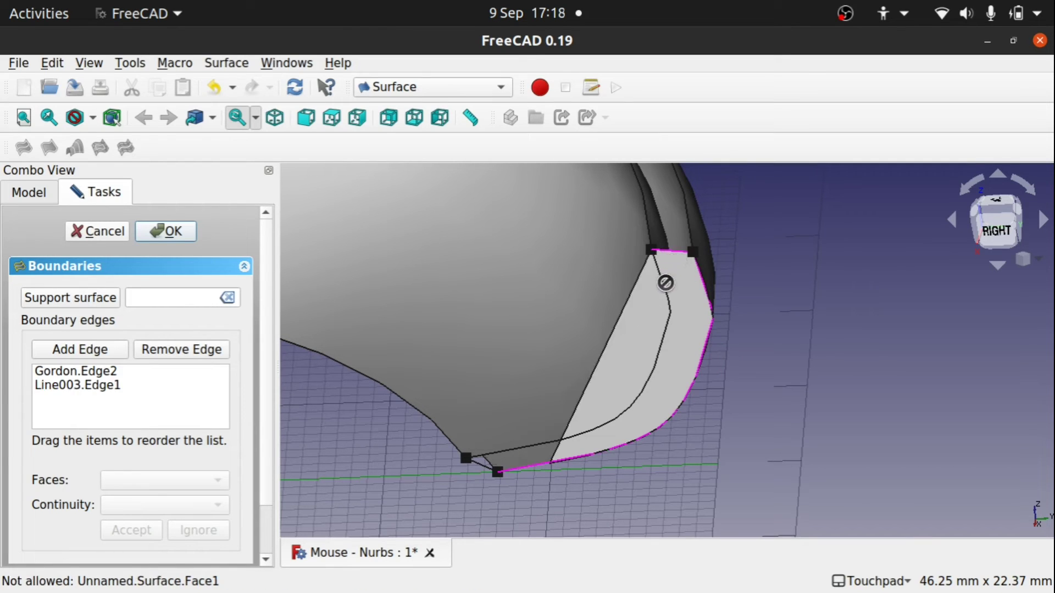
click(608, 420)
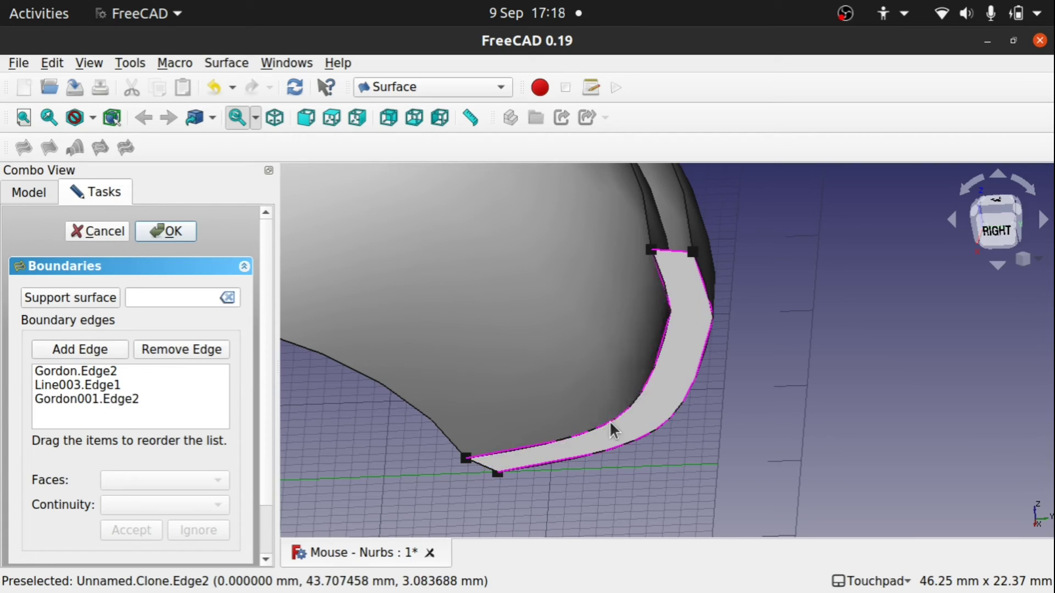
click(482, 466)
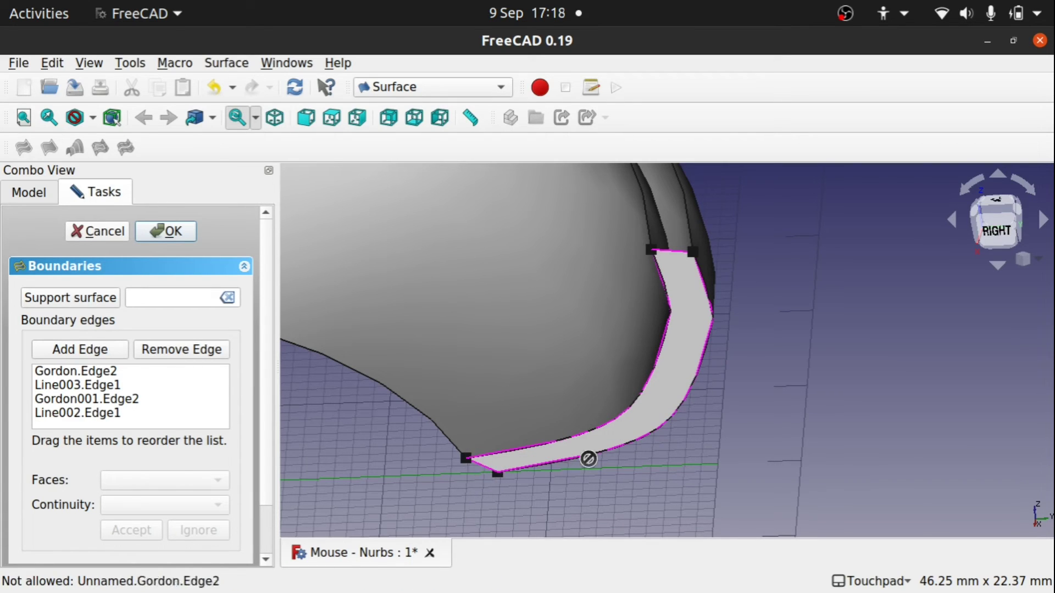
click(164, 230)
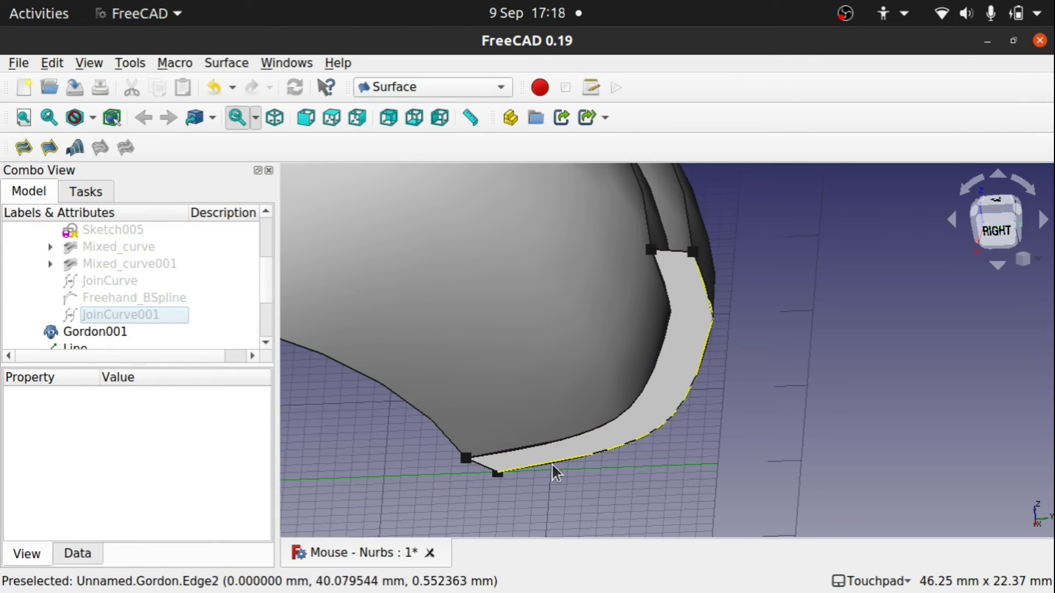
Locate the new low-end filling surface in the model tree.
click(657, 417)
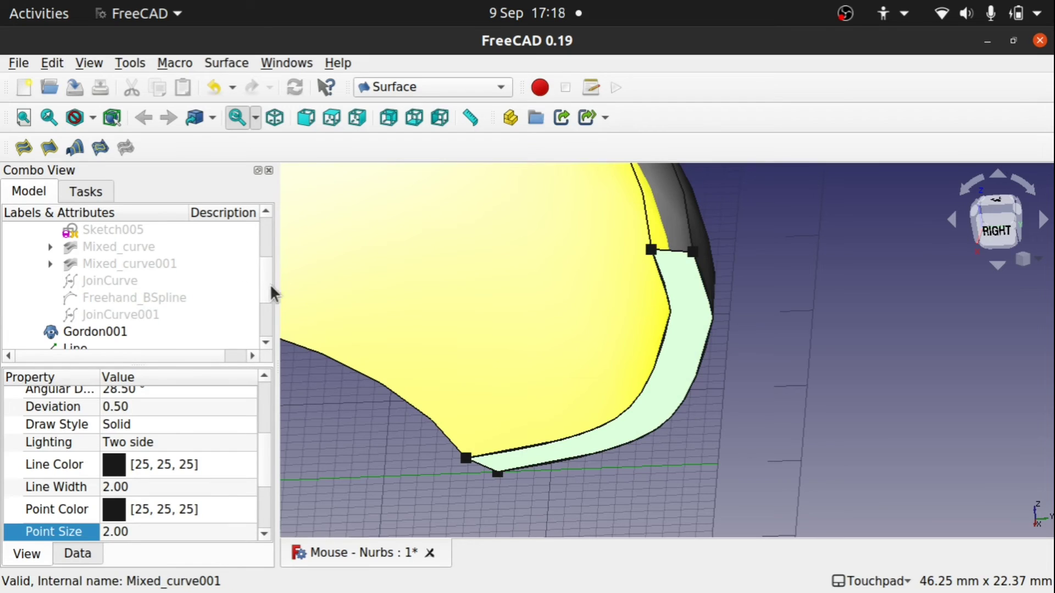
drag(265, 283, 264, 345)
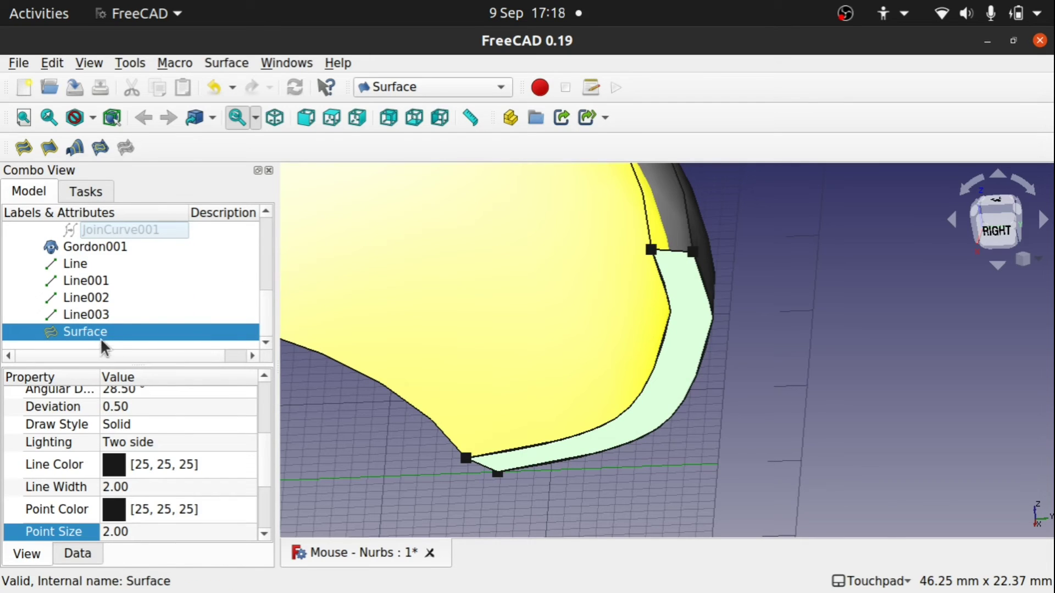
click(789, 305)
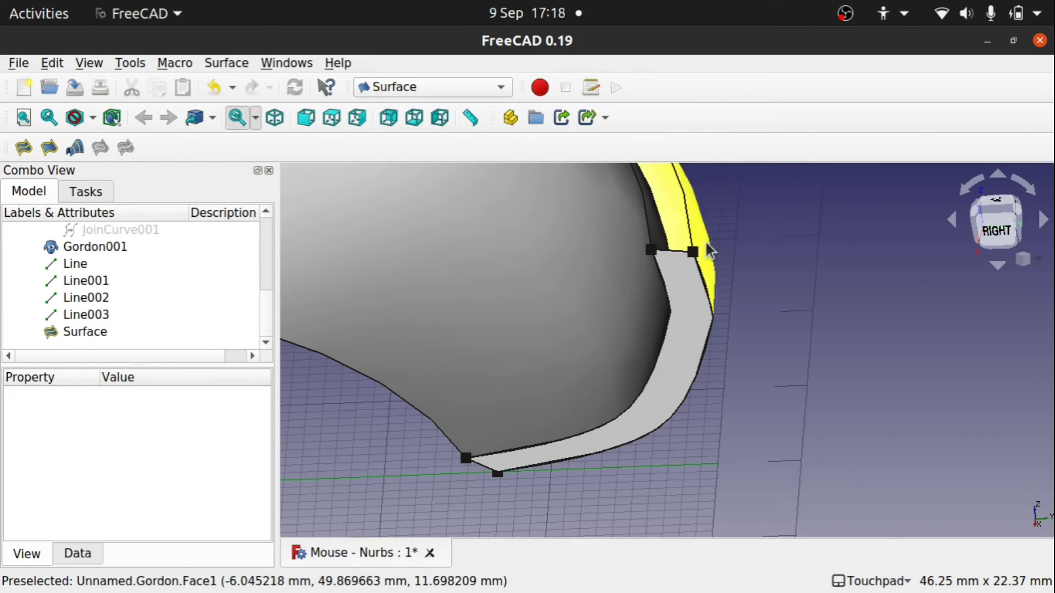
Start a filling surface for the gap along the mouse's upper edge, bounded by Gordon001 Edge1, Line003 and Gordon Edge1.
scroll(774, 264, down, 3)
scroll(771, 256, down, 2)
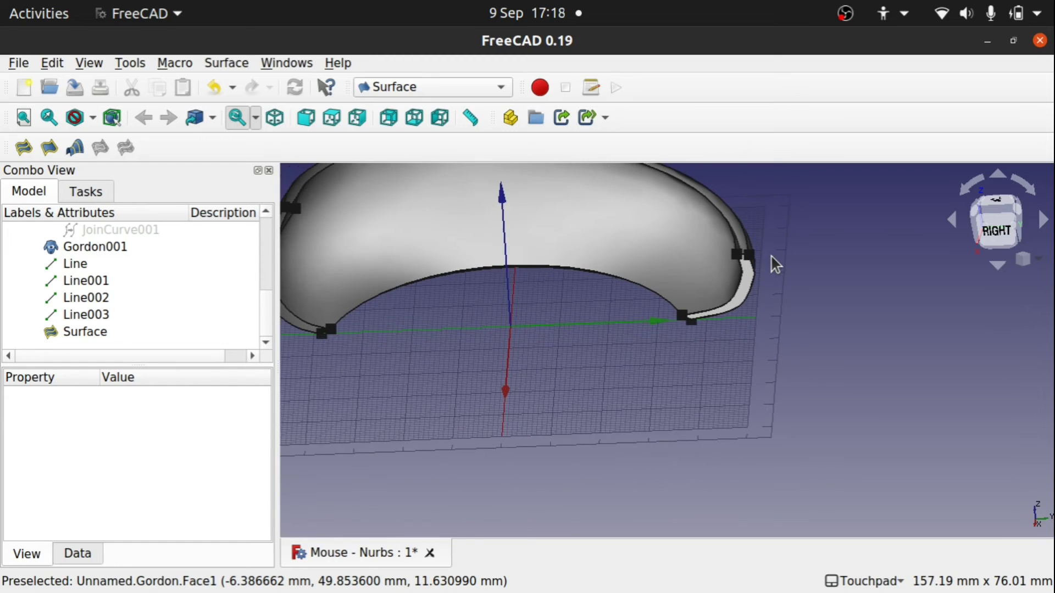
shift+middle_drag(771, 255, 774, 344)
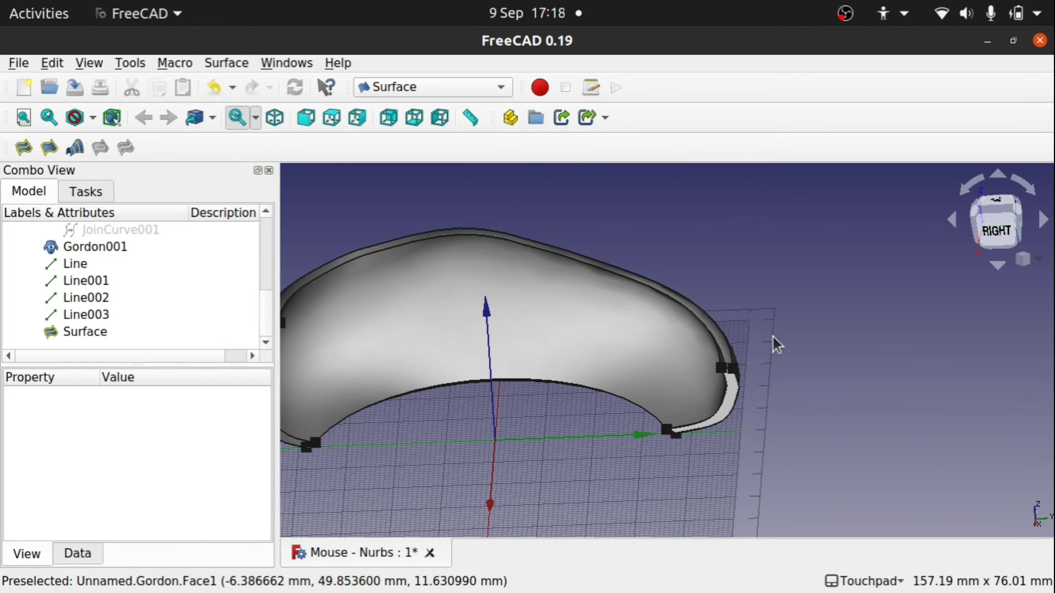
scroll(706, 342, up, 5)
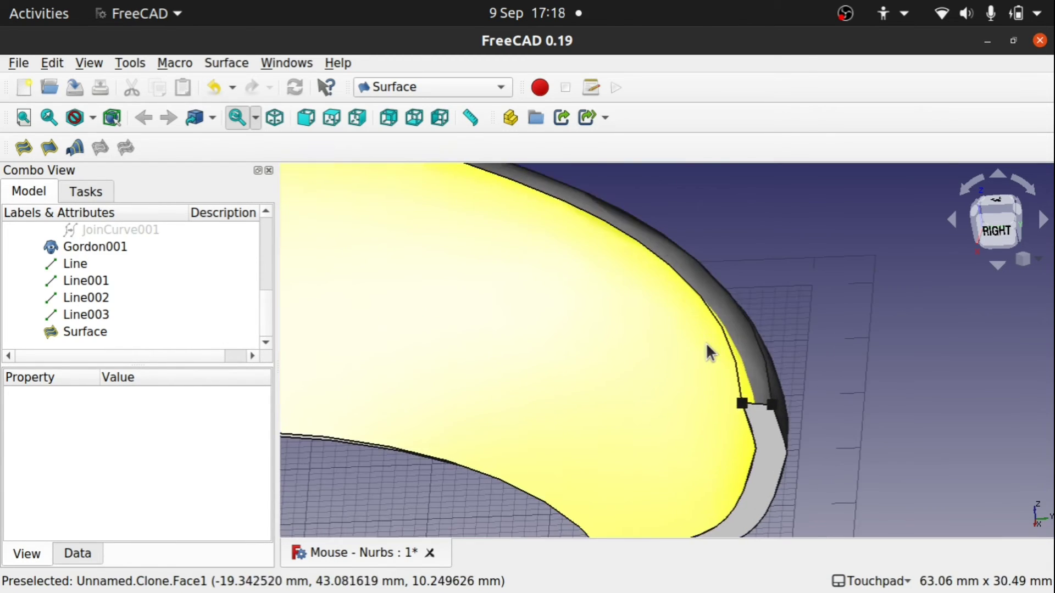
click(740, 387)
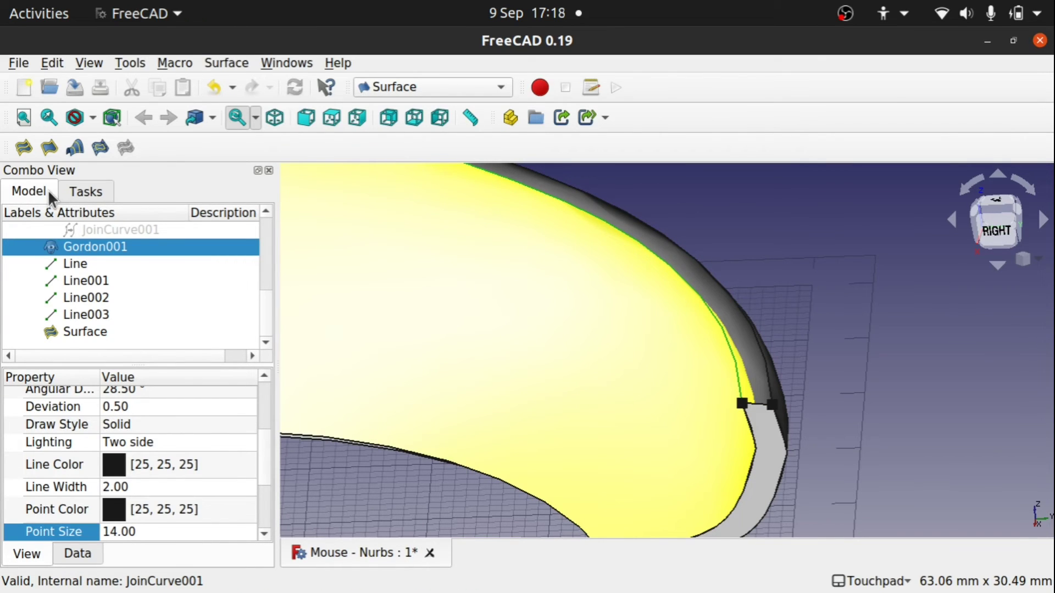
click(22, 153)
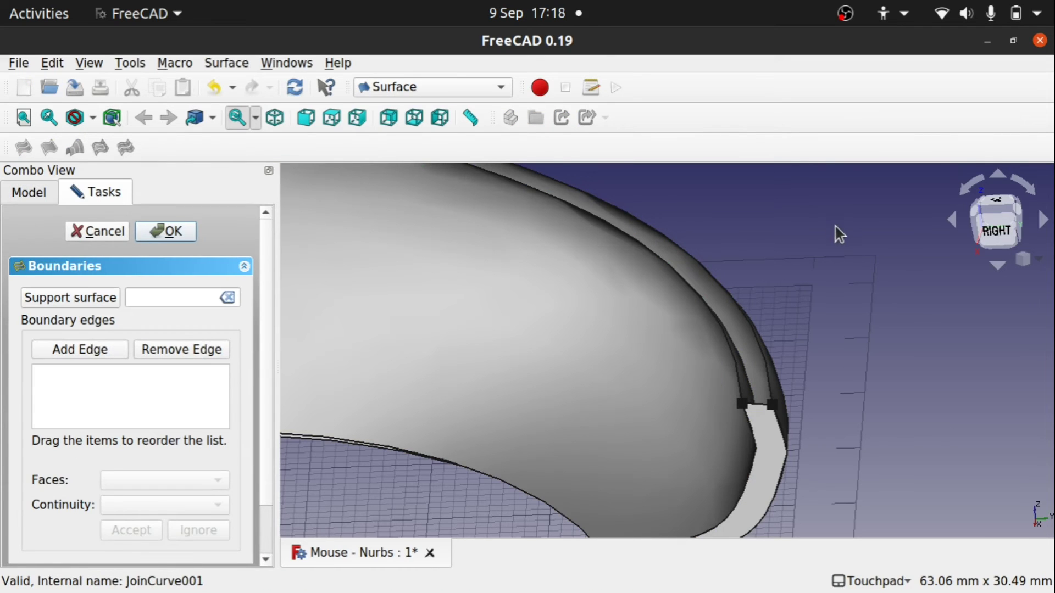
click(81, 351)
click(707, 312)
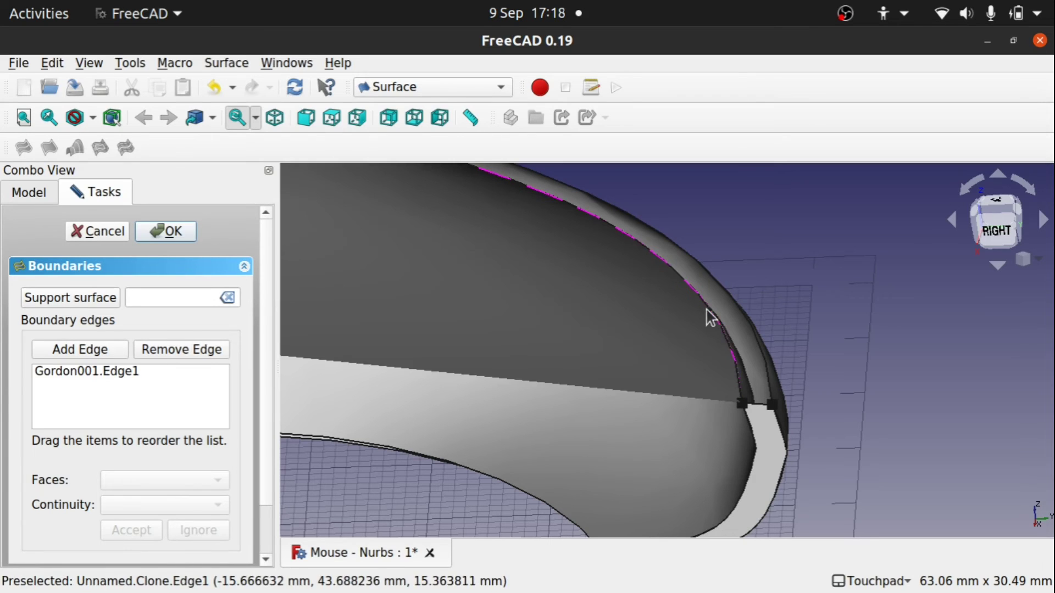
click(755, 404)
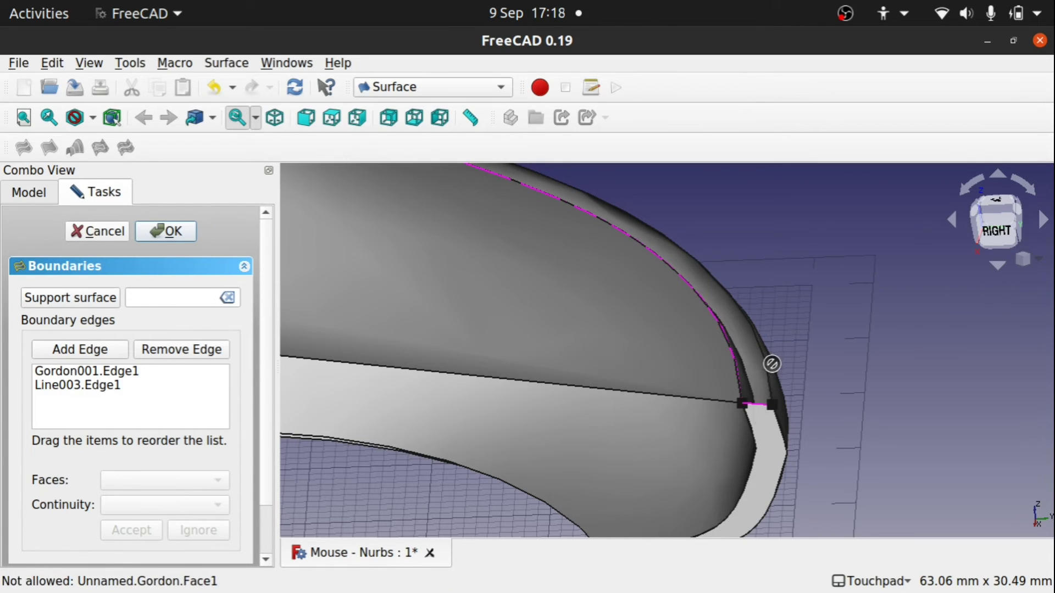
click(764, 370)
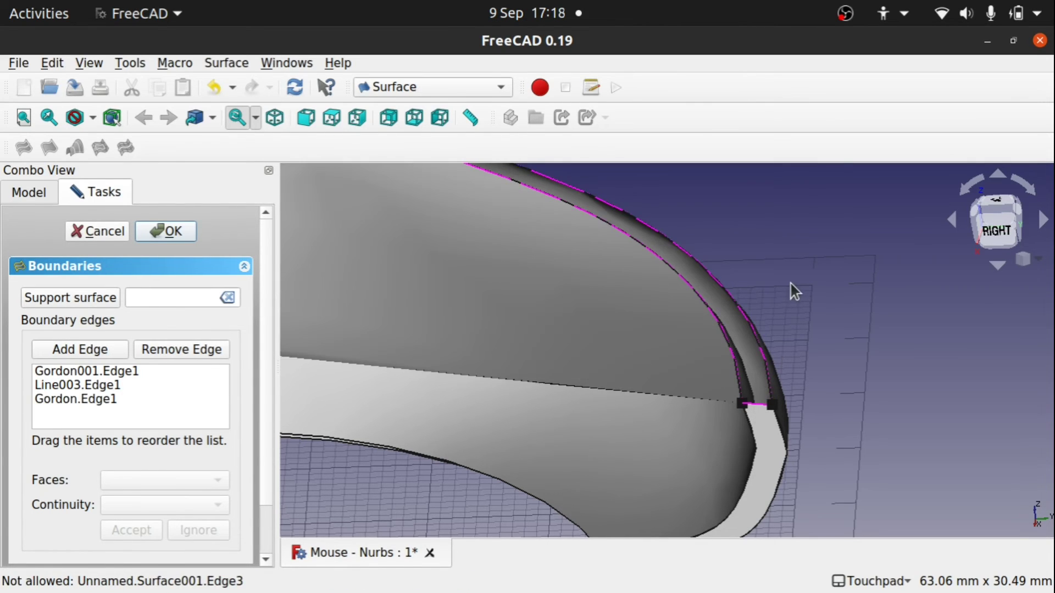
Complete the upper filling surface by adding Line Edge1 at the mouse's high end as the fourth boundary.
shift+middle_drag(514, 339, 1053, 356)
shift+middle_drag(538, 303, 849, 410)
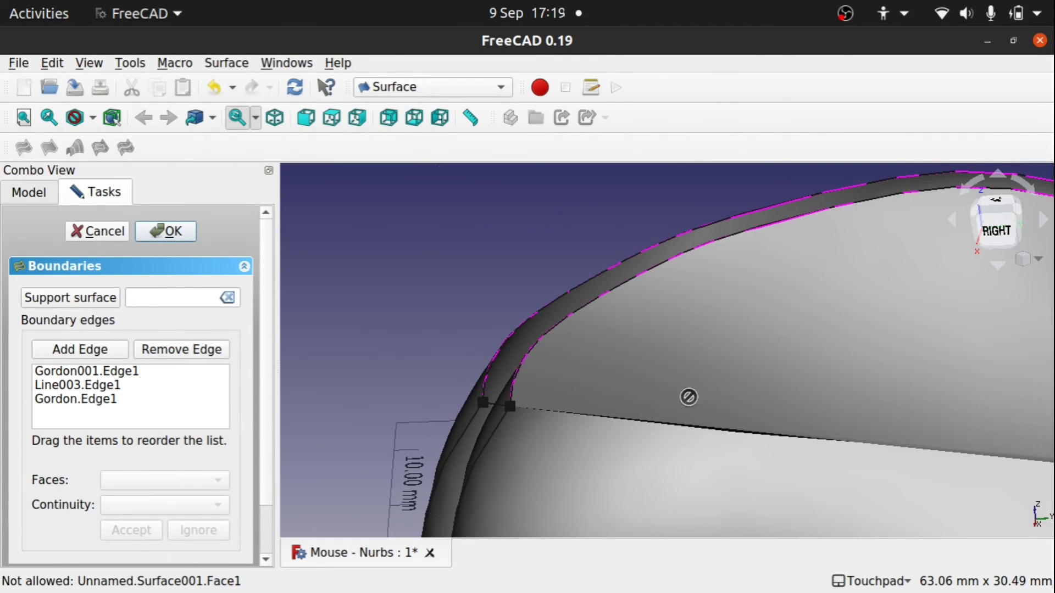
click(500, 406)
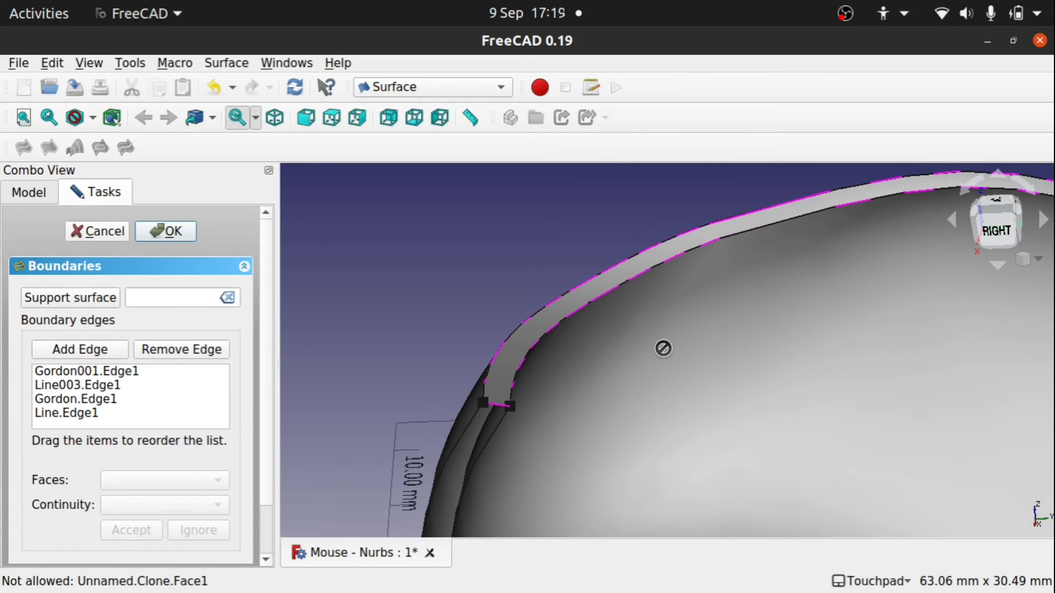
scroll(663, 348, down, 5)
scroll(662, 349, up, 2)
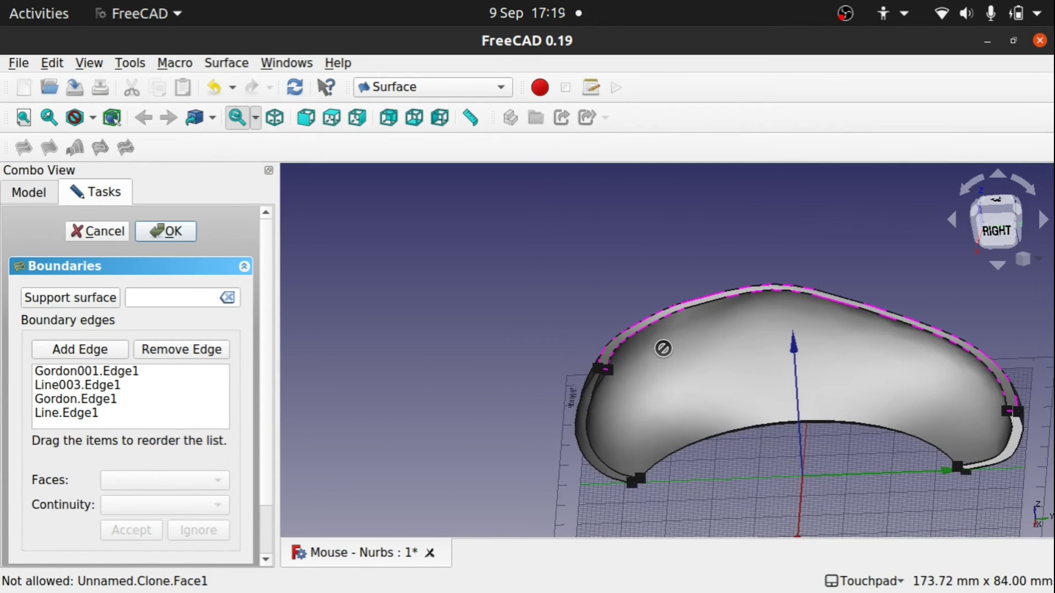
click(162, 231)
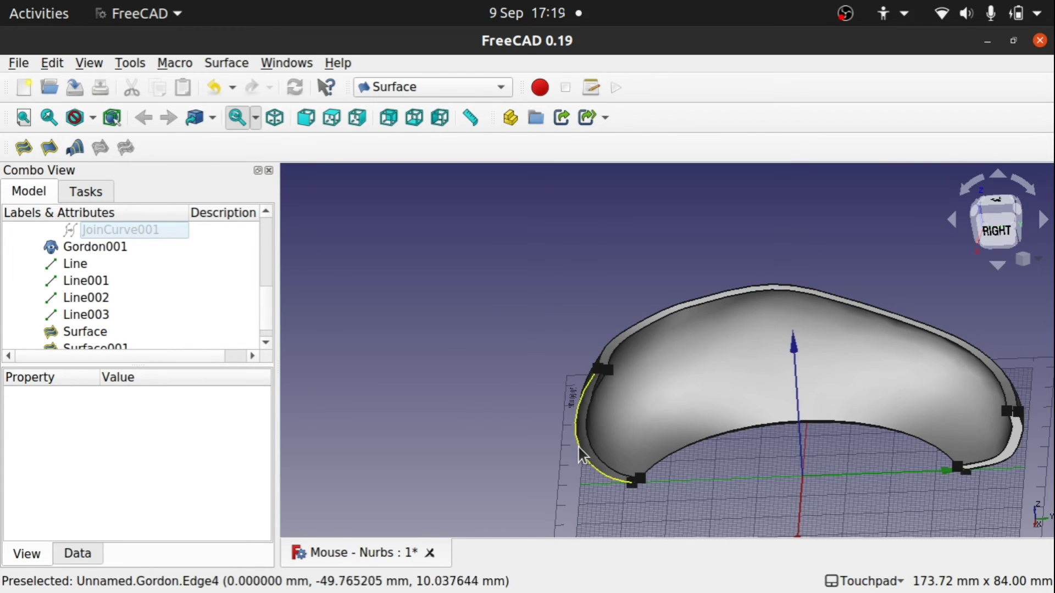
Fill the high-end gap with a surface bounded by Line Edge1, Gordon Edge4, Gordon001 Edge4 and Line001 Edge1.
alt+drag(579, 441, 587, 420)
scroll(607, 453, up, 5)
scroll(607, 455, down, 1)
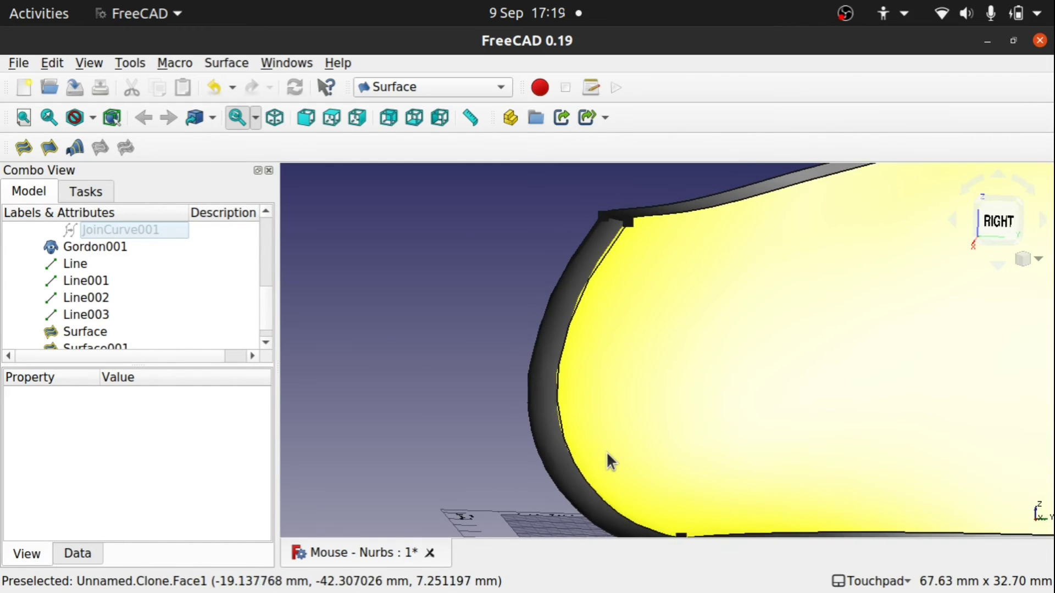
click(23, 148)
click(77, 348)
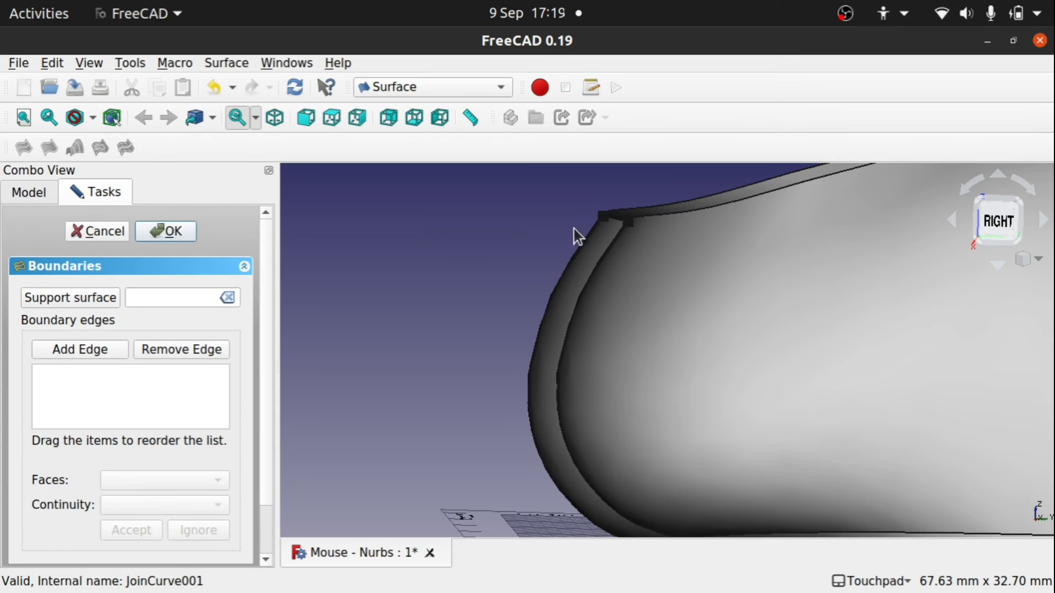
click(617, 225)
click(585, 241)
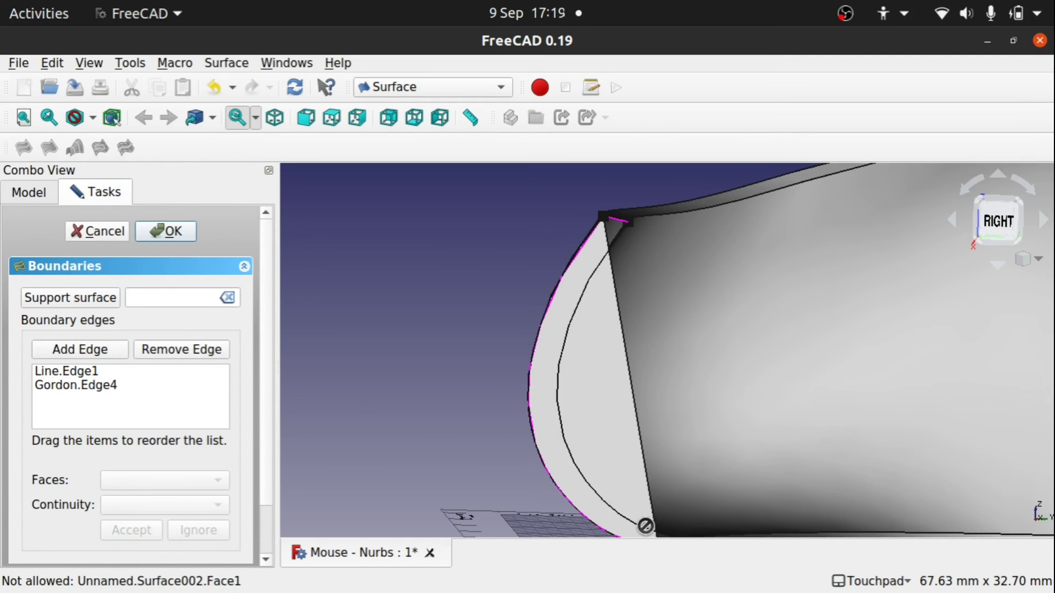
click(625, 527)
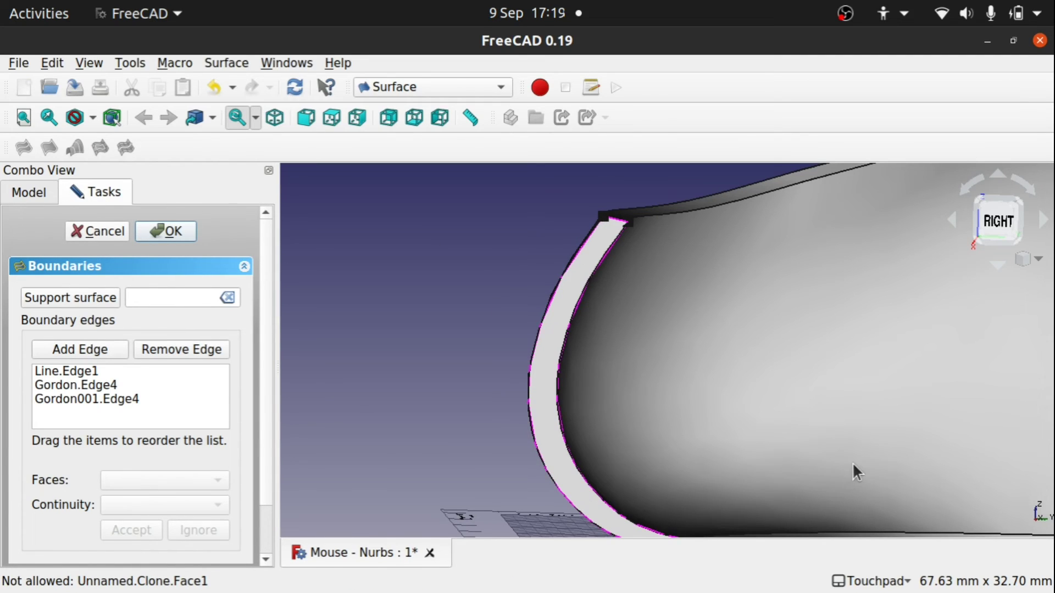
shift+middle_drag(853, 464, 692, 364)
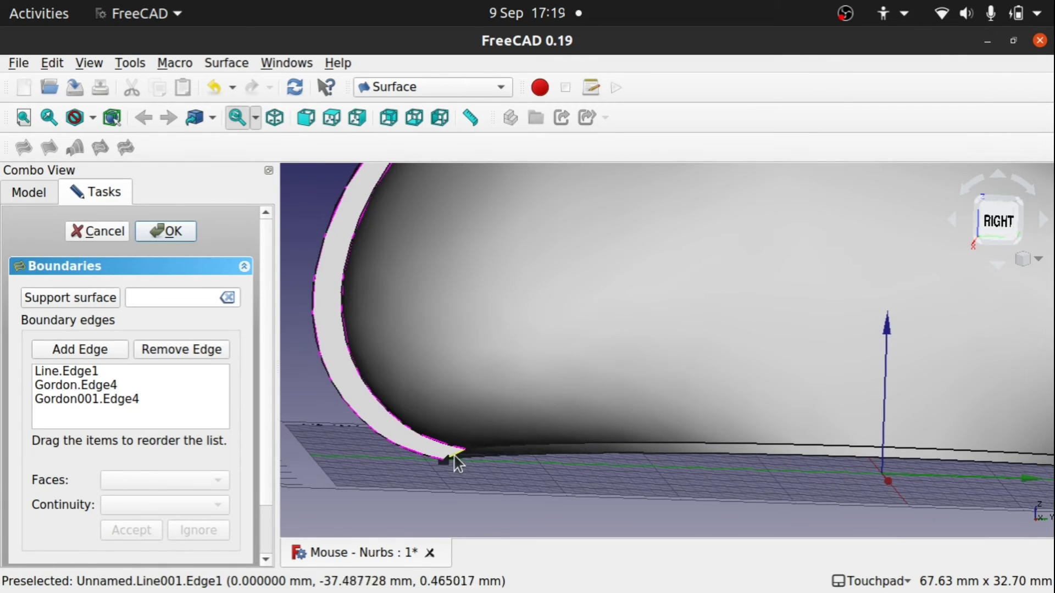
click(458, 463)
click(169, 232)
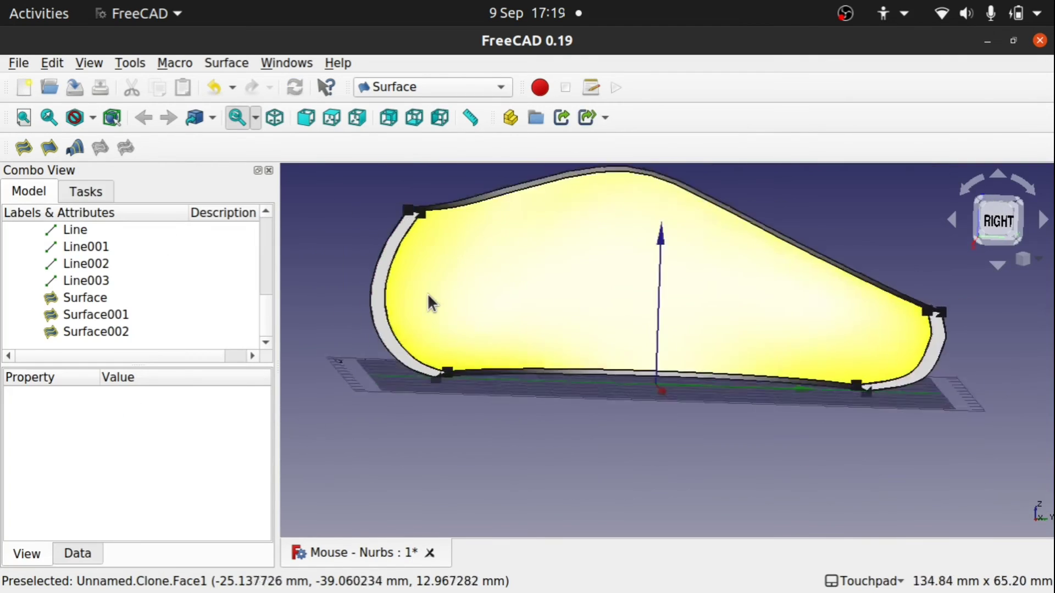
scroll(428, 294, down, 3)
scroll(428, 294, up, 1)
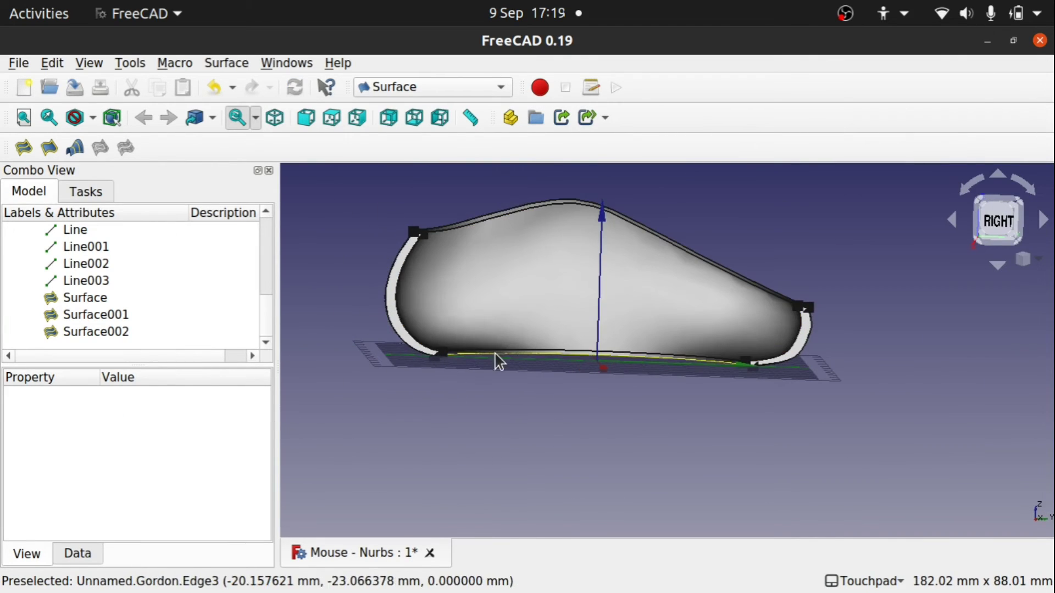
scroll(499, 361, up, 5)
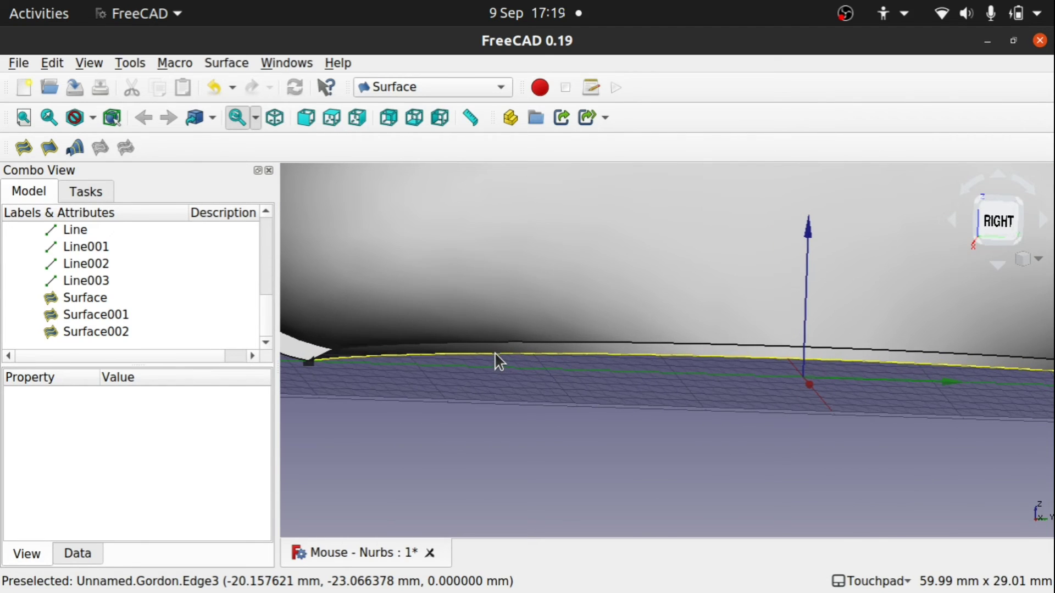
click(22, 148)
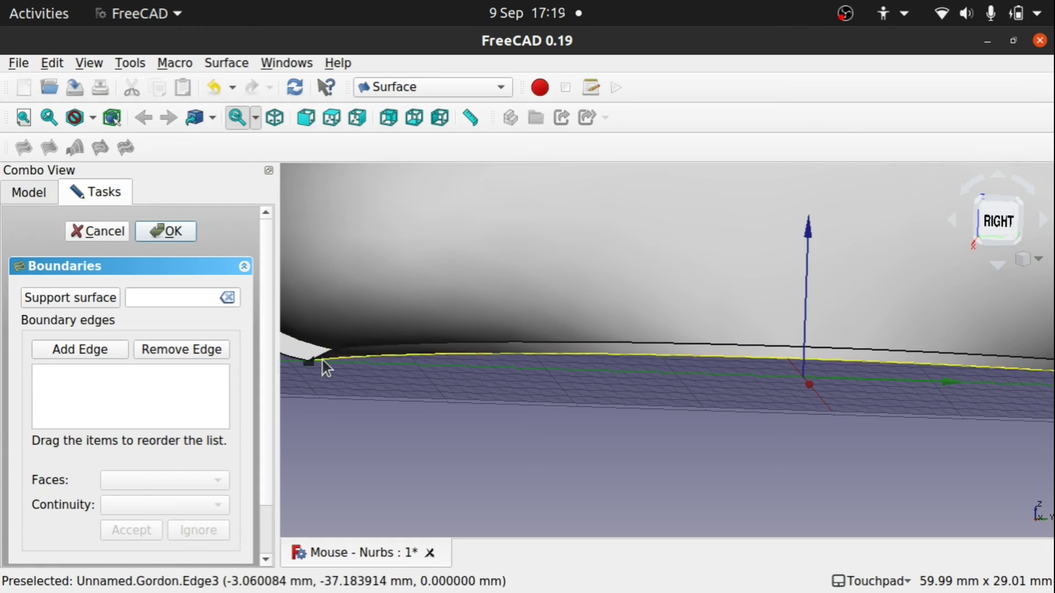
click(99, 363)
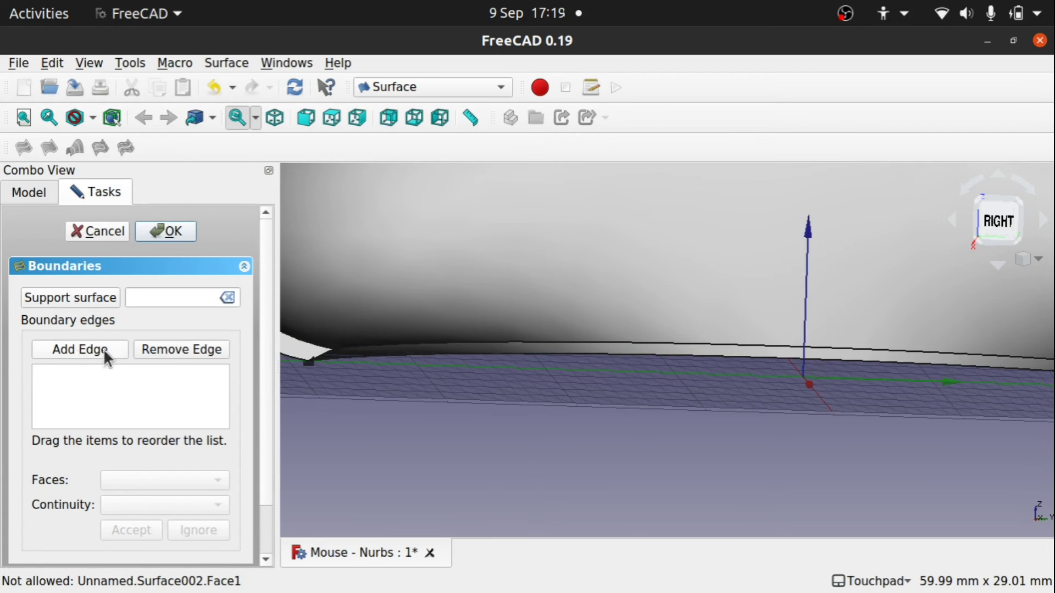
click(322, 356)
click(385, 352)
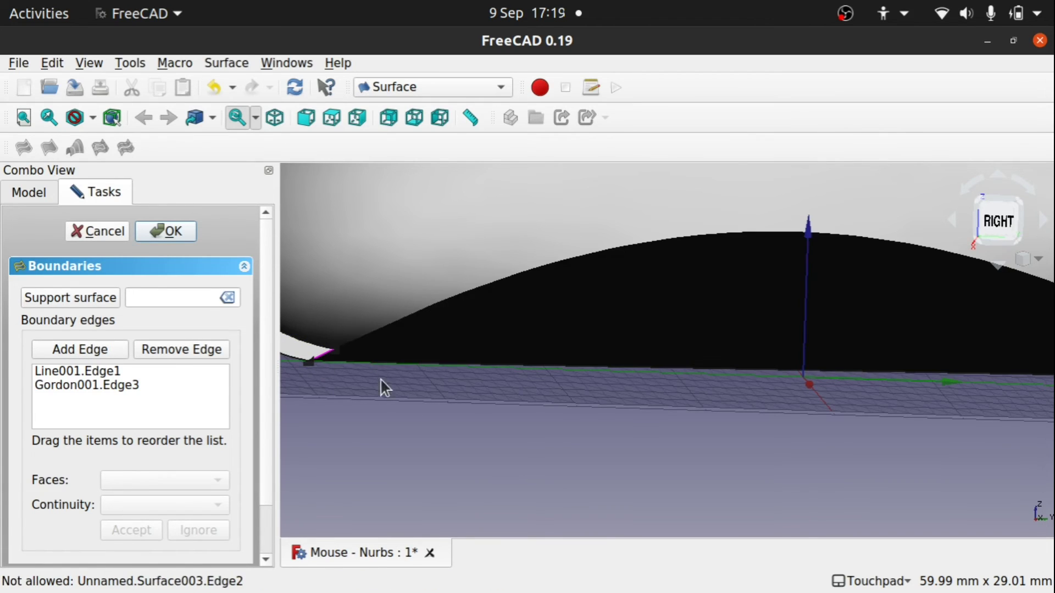
alt+drag(386, 352, 341, 344)
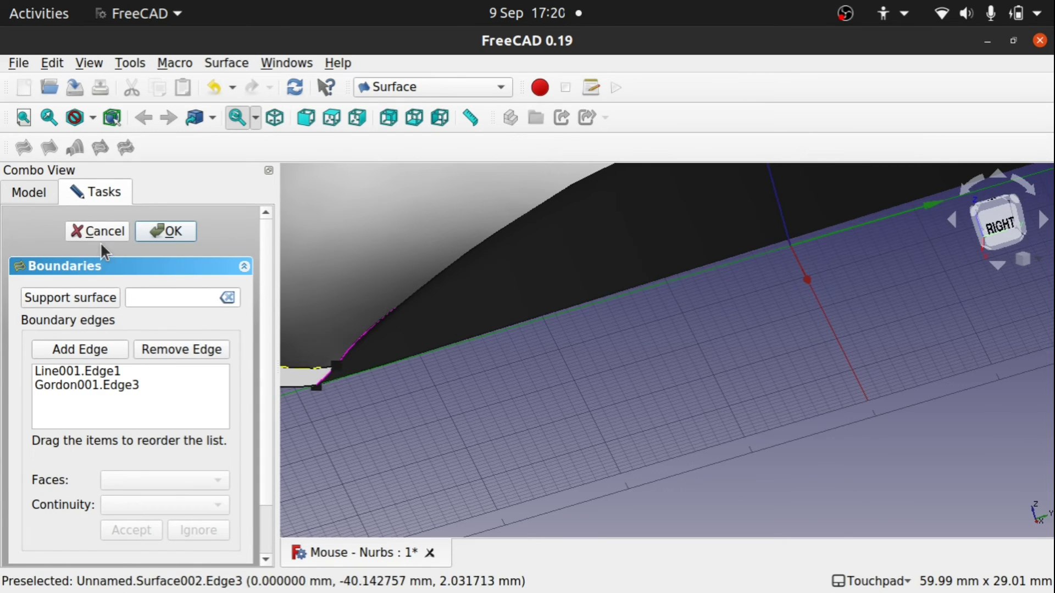
click(101, 388)
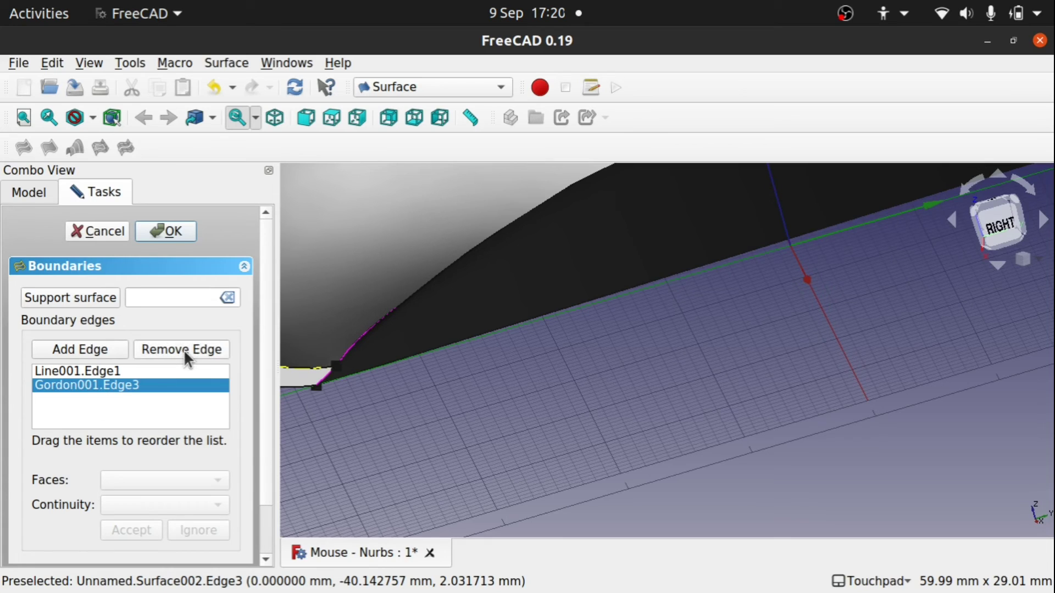
click(77, 371)
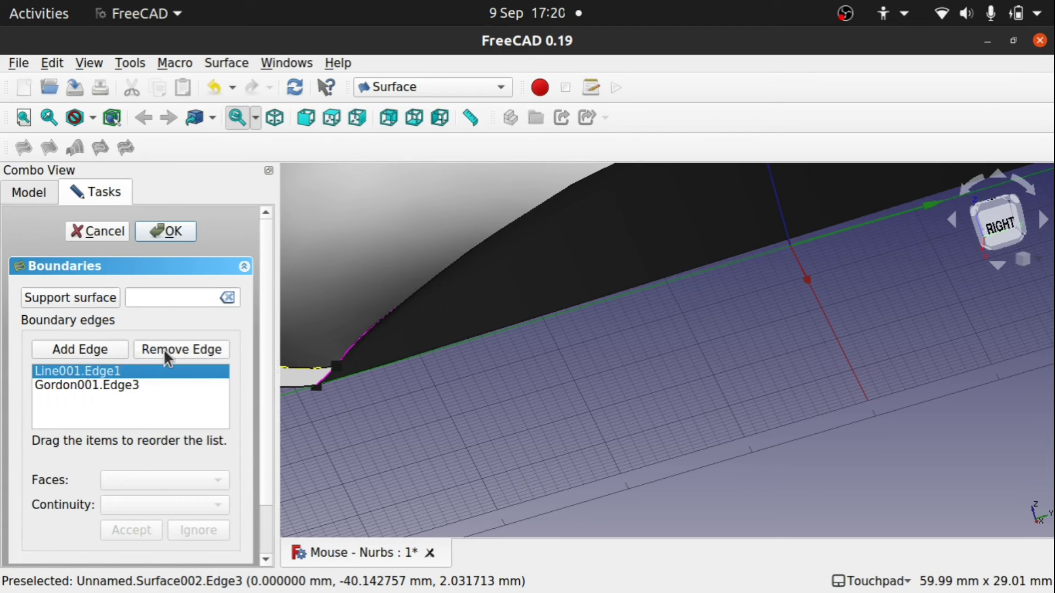
click(87, 234)
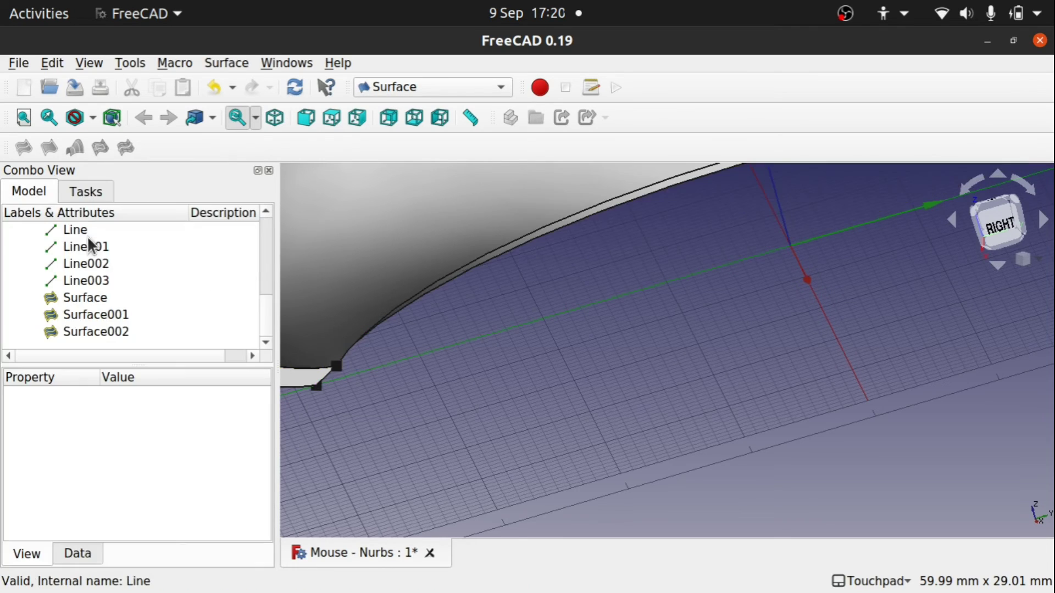
Fill the gap along the mouse's lower edge with a surface bounded by Line001 Edge1, Gordon Edge3, Gordon001 Edge3 and Line002 Edge1.
click(25, 148)
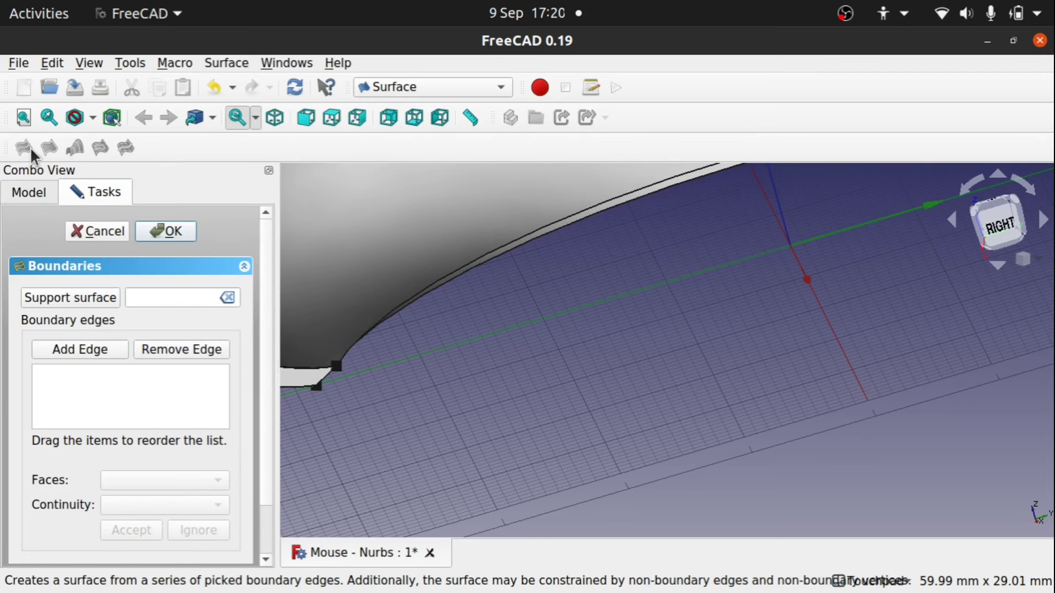
click(92, 349)
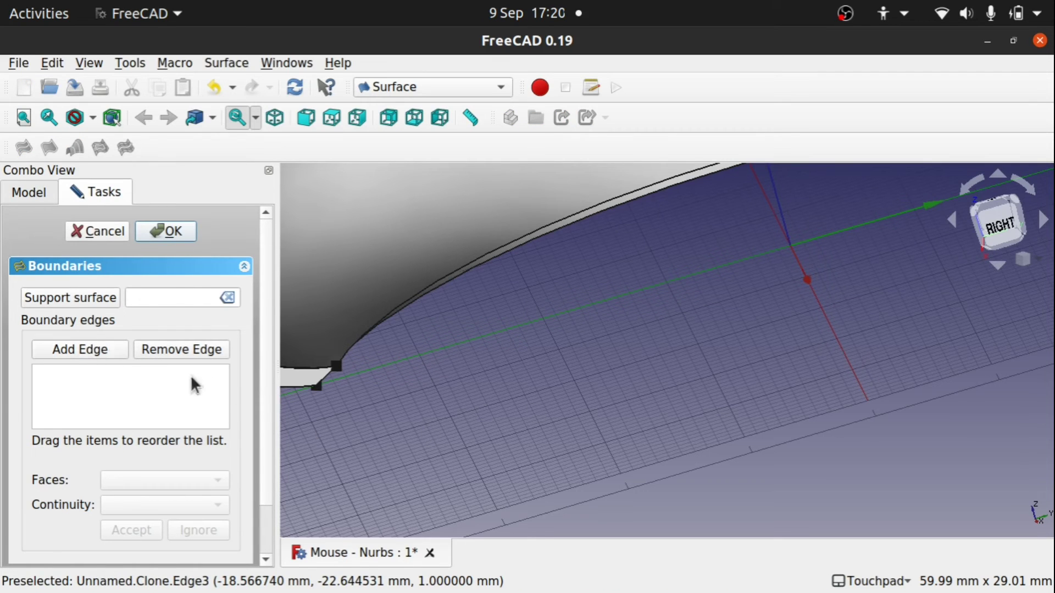
click(323, 382)
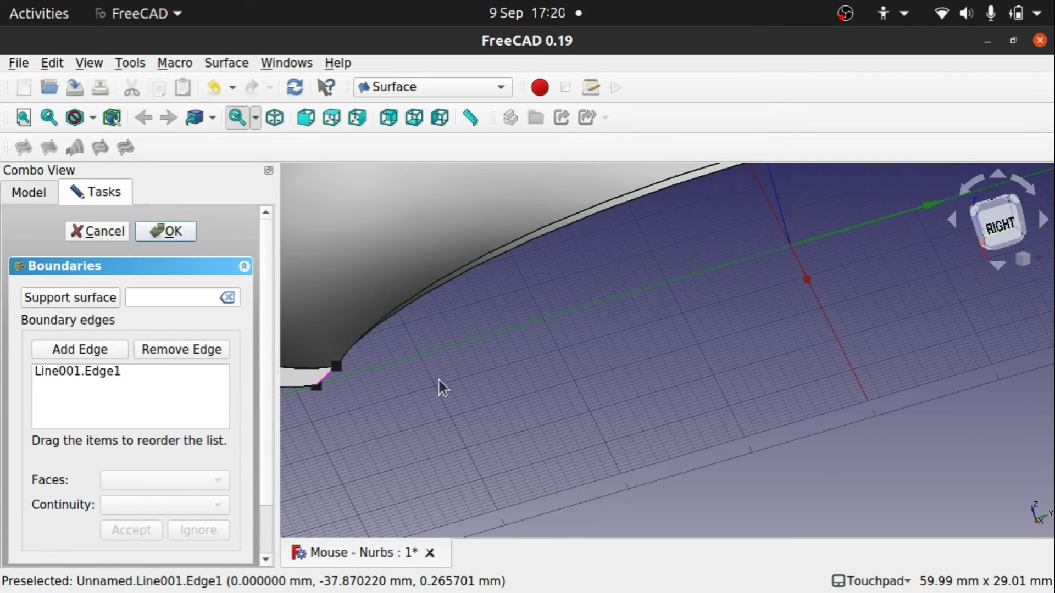
alt+drag(439, 380, 395, 352)
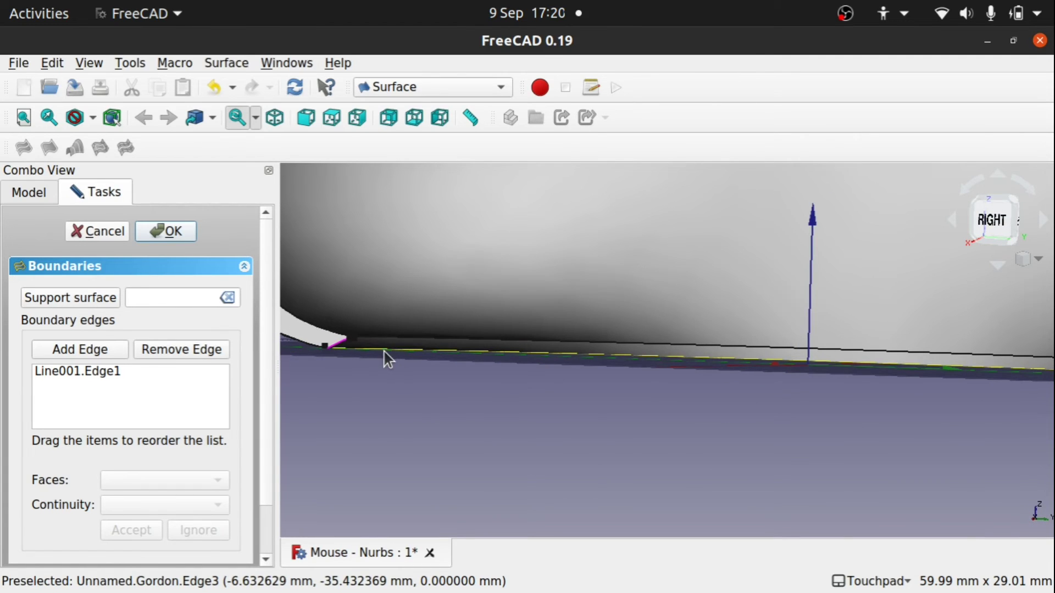
click(385, 355)
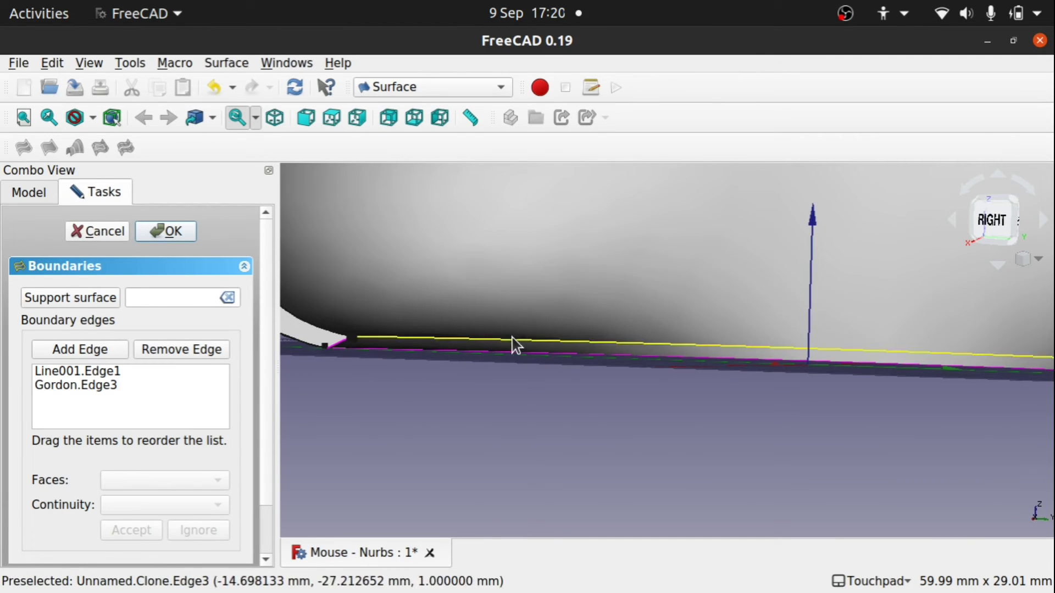
click(515, 345)
alt+drag(836, 403, 577, 423)
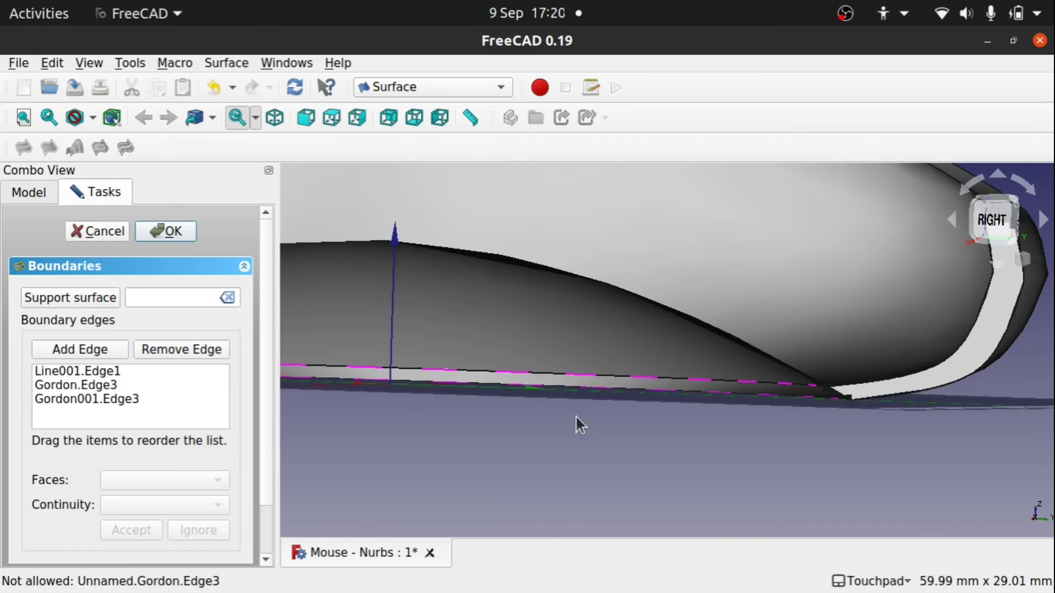
click(837, 399)
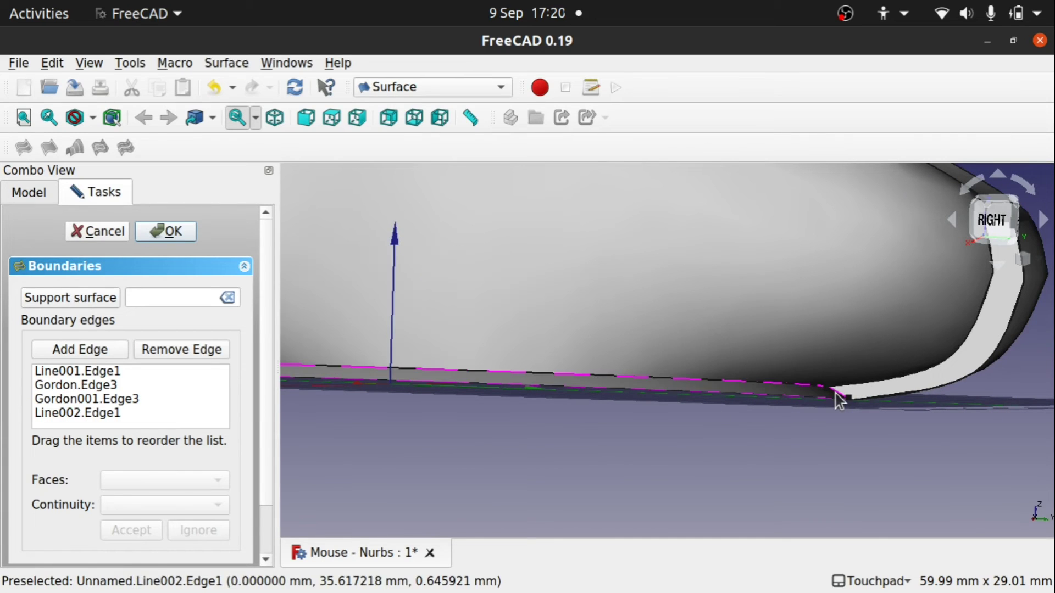
alt+drag(653, 404, 283, 354)
click(168, 235)
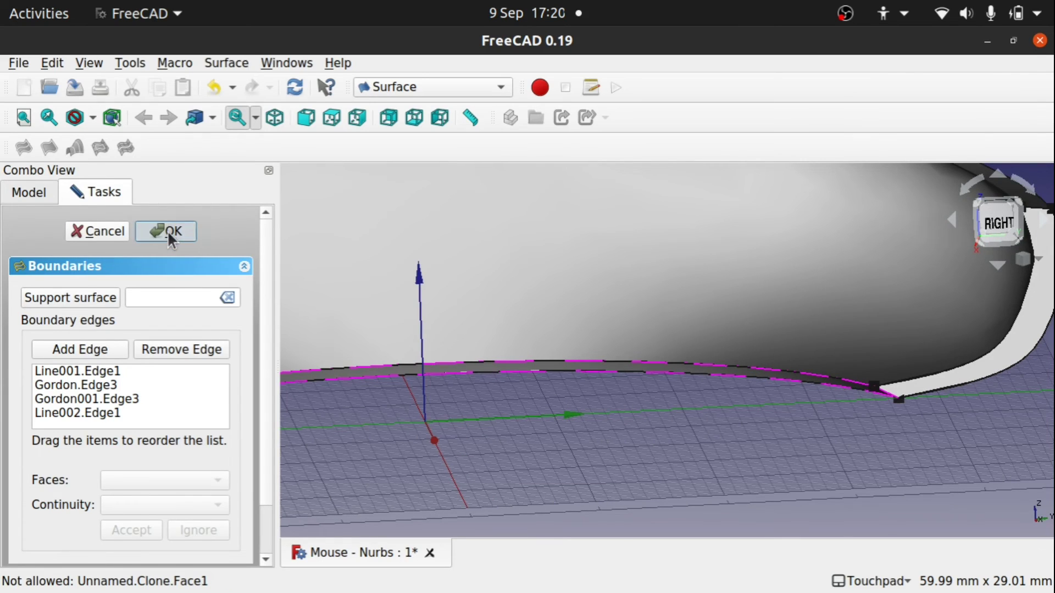
Hide the four connecting lines Line, Line001, Line002 and Line003 between the outer and inner mouse surfaces.
scroll(695, 394, down, 2)
scroll(696, 394, down, 3)
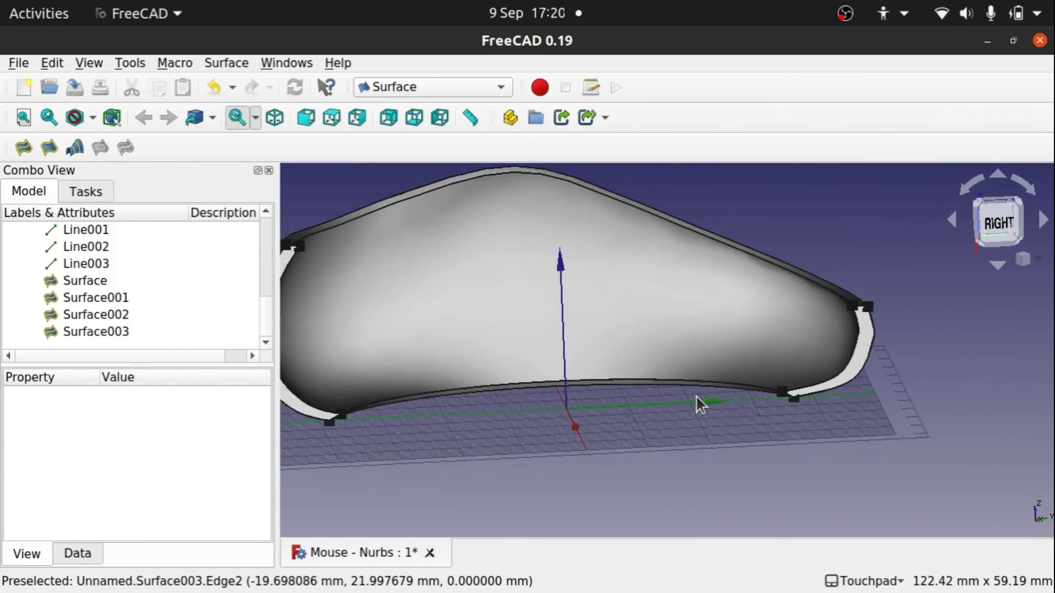
alt+drag(695, 394, 553, 426)
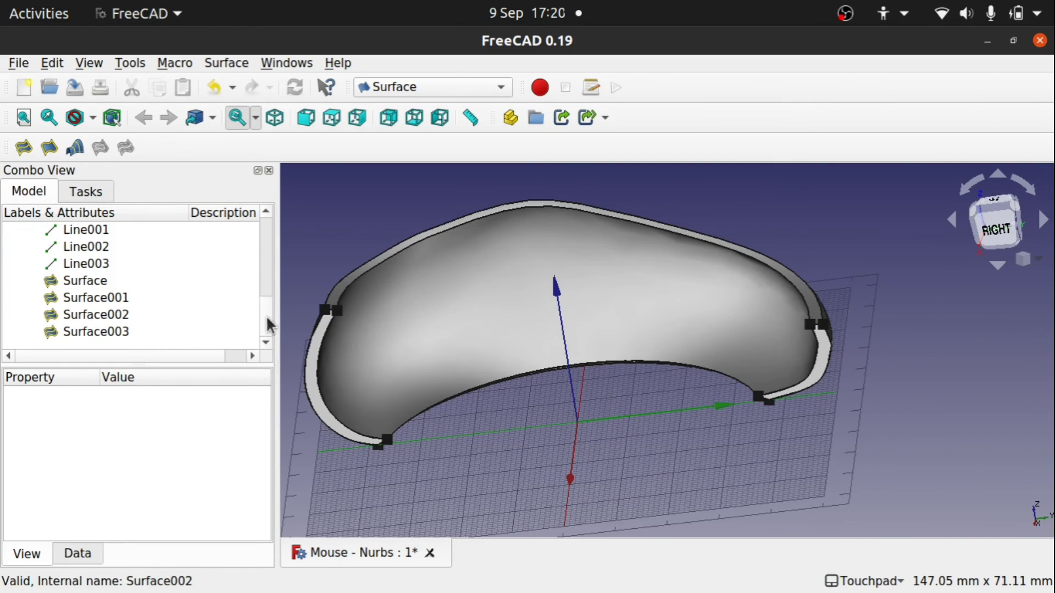
scroll(262, 310, up, 2)
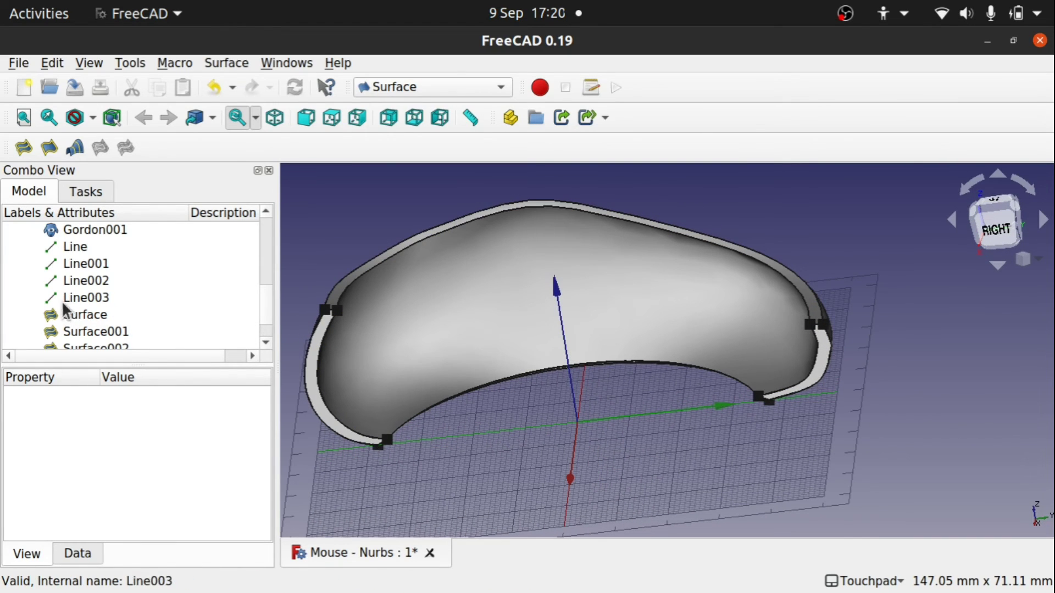
click(67, 247)
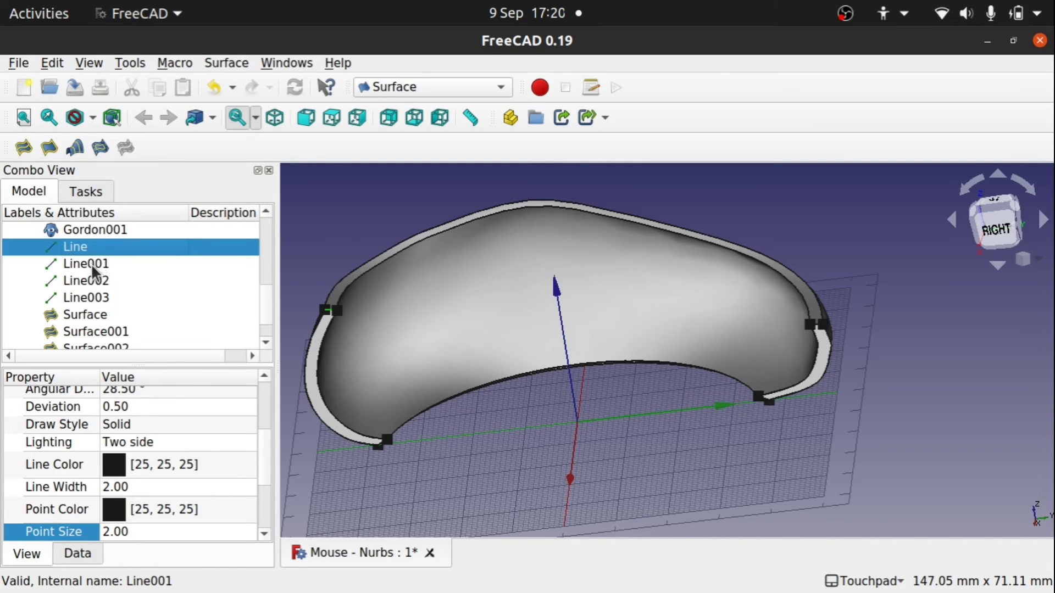
shift+click(88, 291)
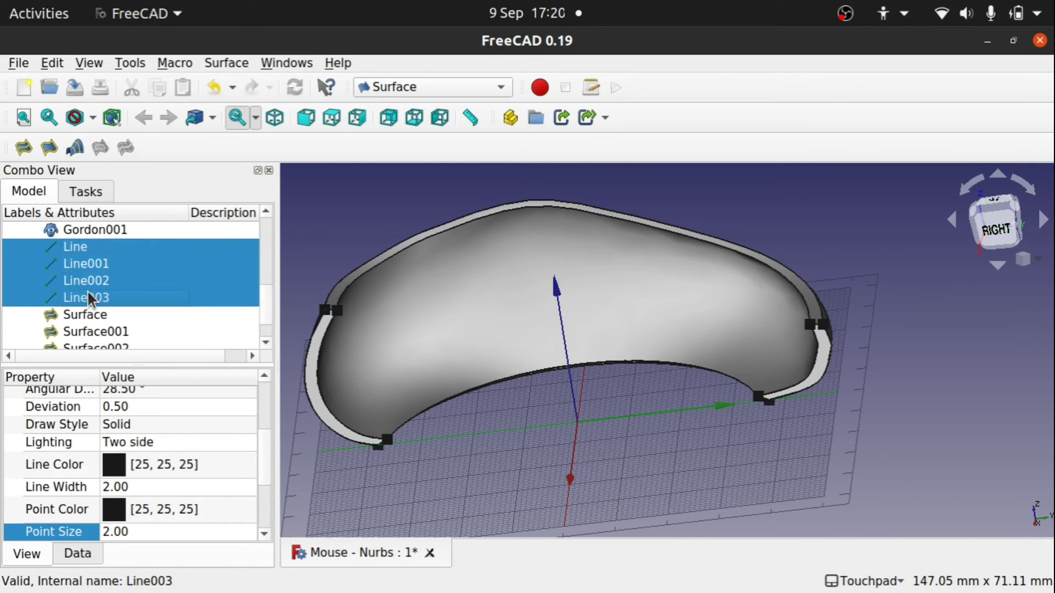
key(space)
Create a parametric solid in the Curves workbench from Surface, Surface001, Surface002, Surface003, Gordon001 and Gordon.
scroll(262, 302, down, 1)
click(99, 283)
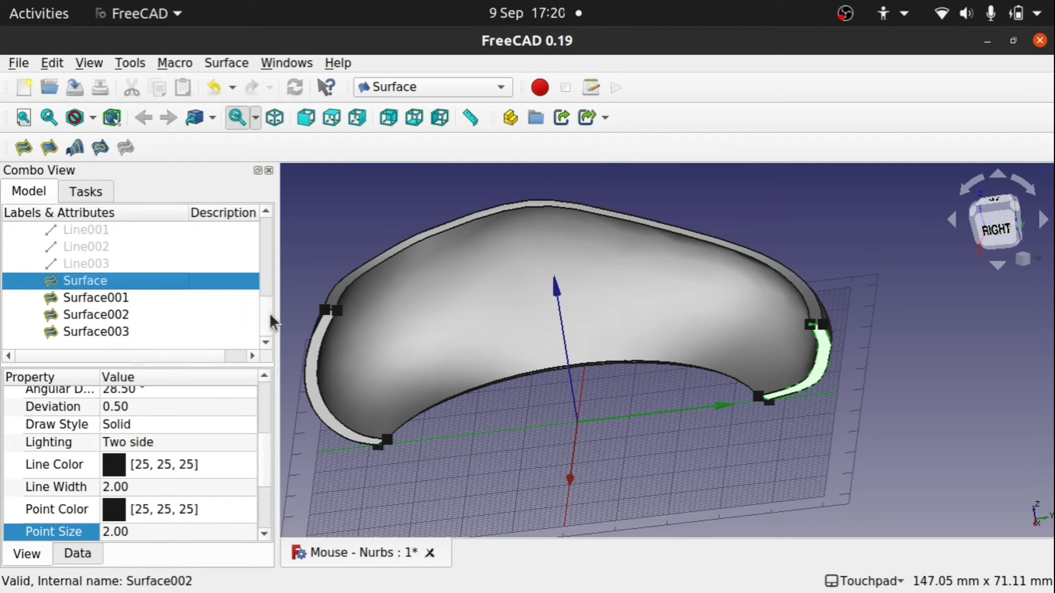
mouse_move(269, 312)
mouse_down()
mouse_move(253, 249)
mouse_move(252, 262)
mouse_up()
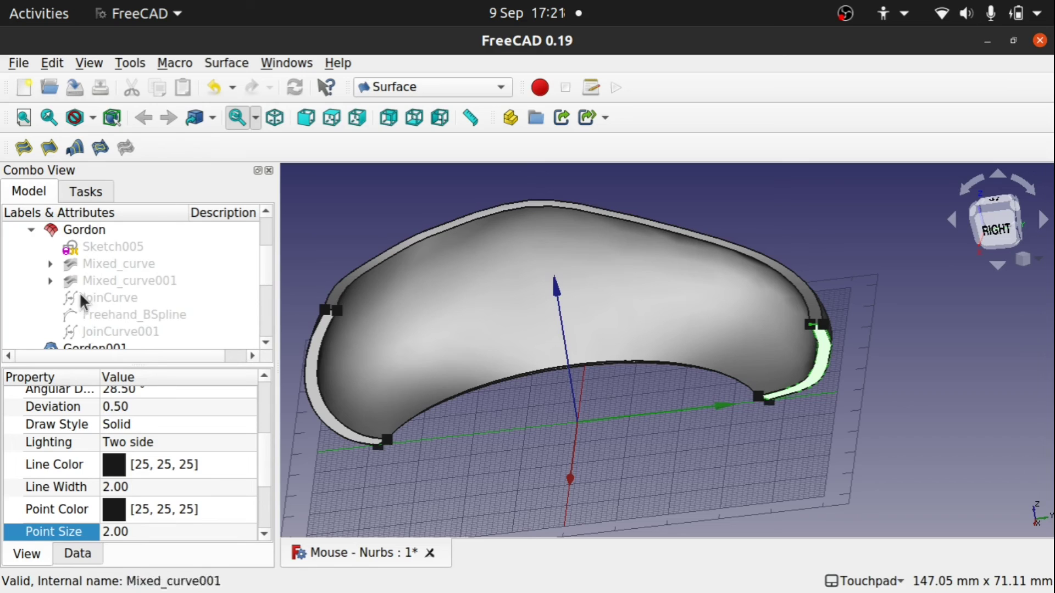
drag(263, 262, 250, 319)
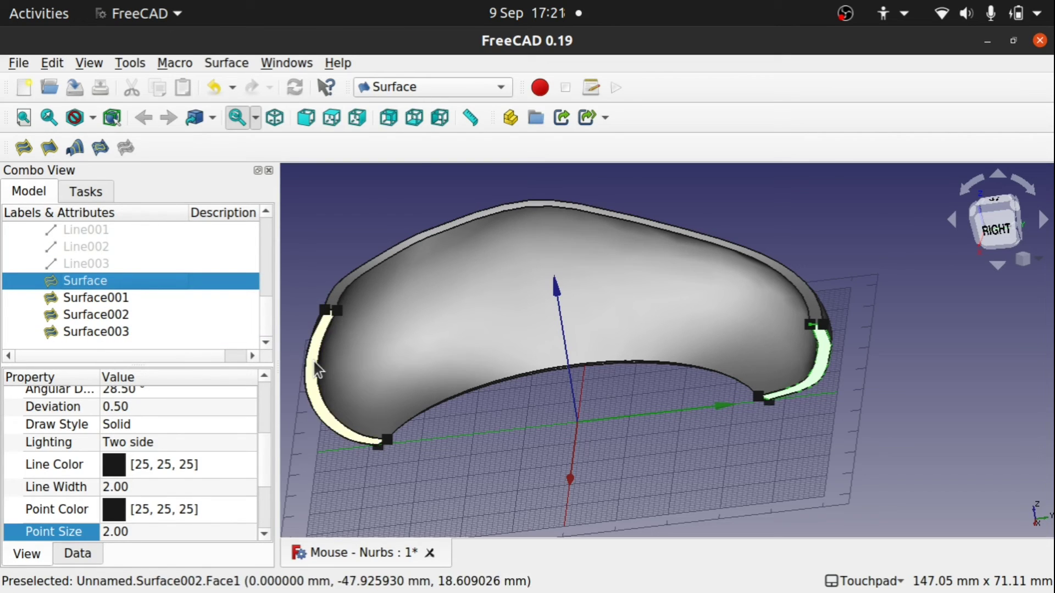
click(461, 88)
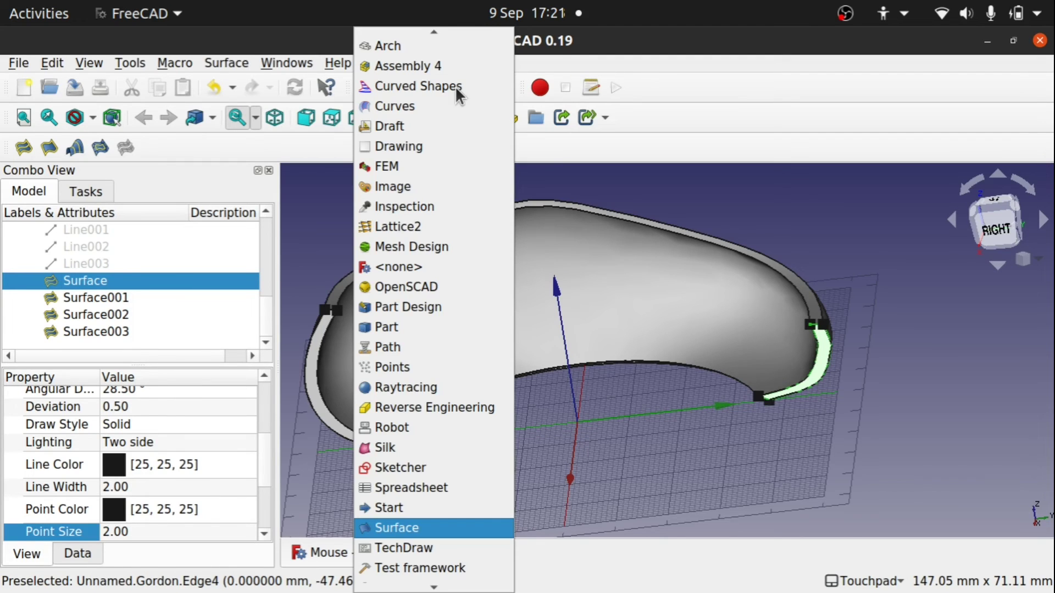
click(422, 104)
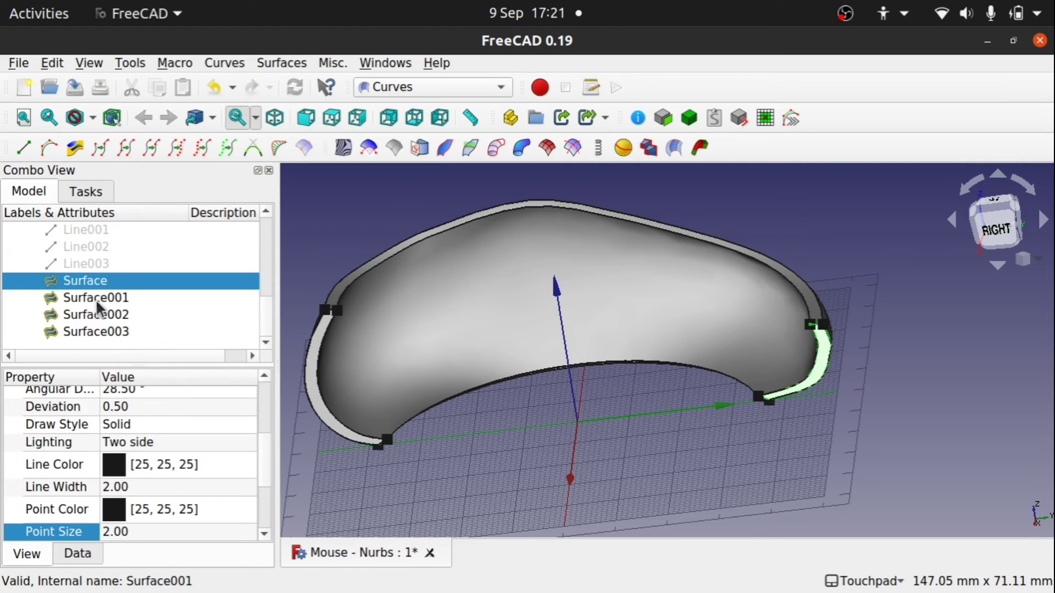
shift+click(108, 334)
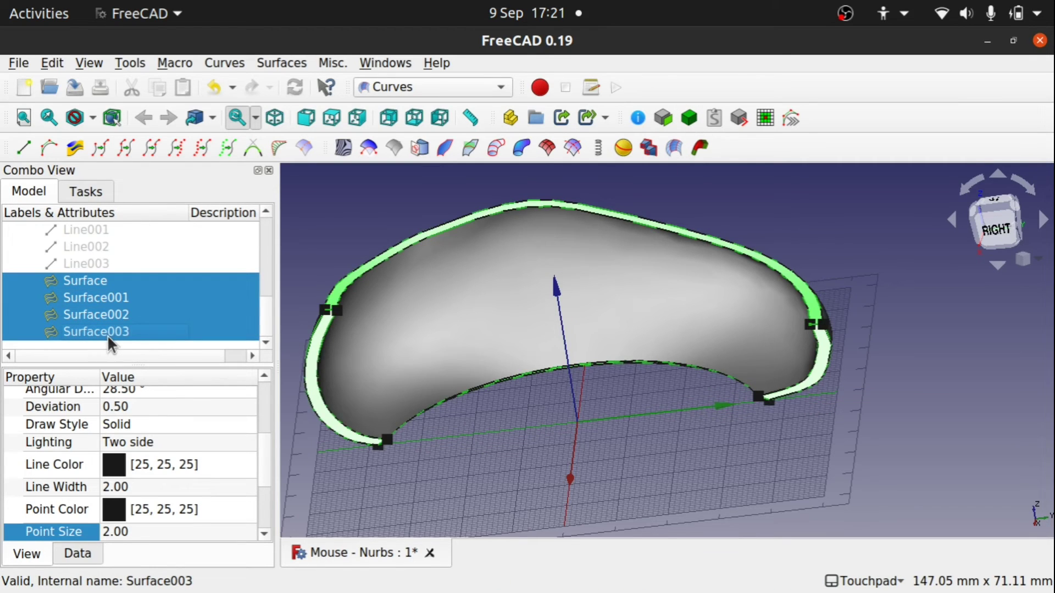
drag(266, 316, 265, 281)
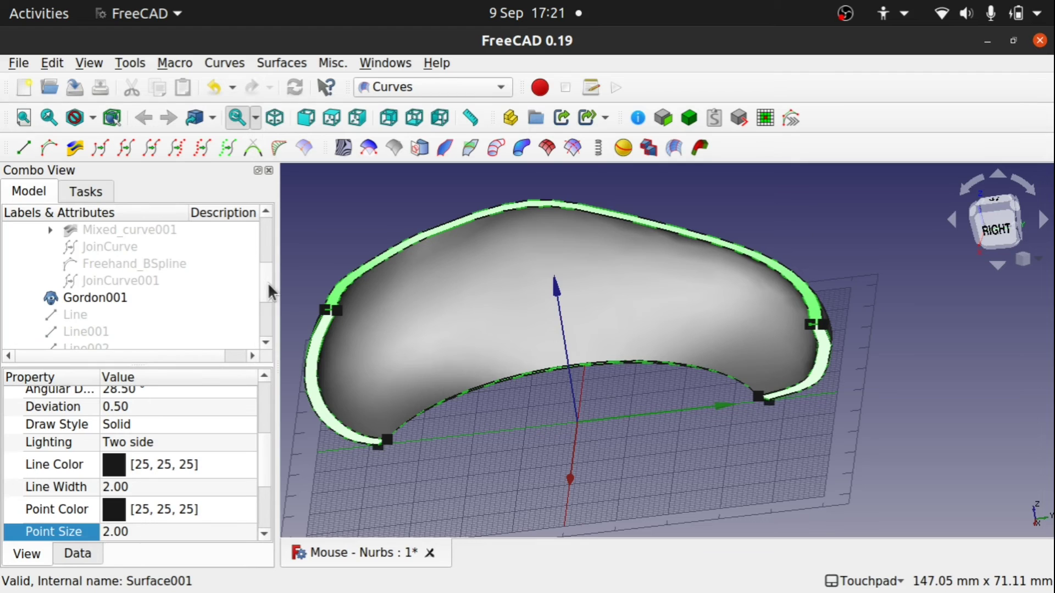
click(117, 297)
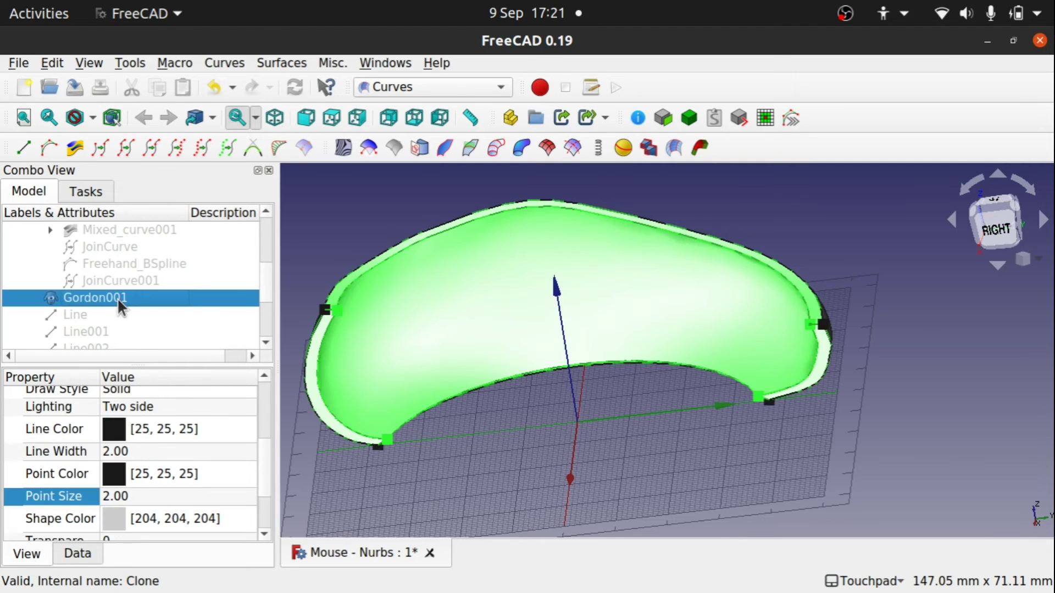
drag(264, 290, 259, 262)
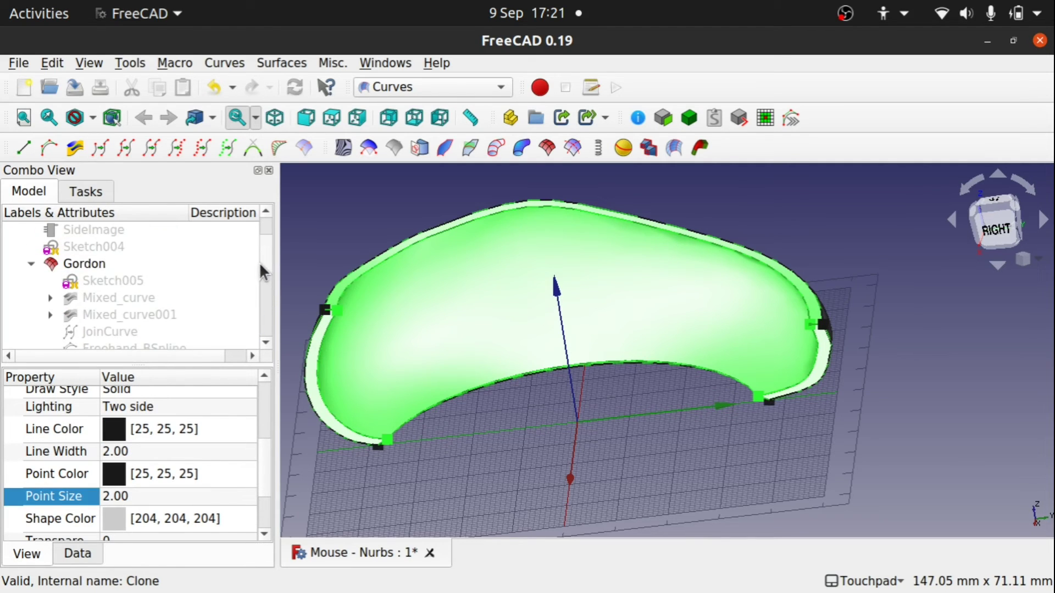
click(101, 266)
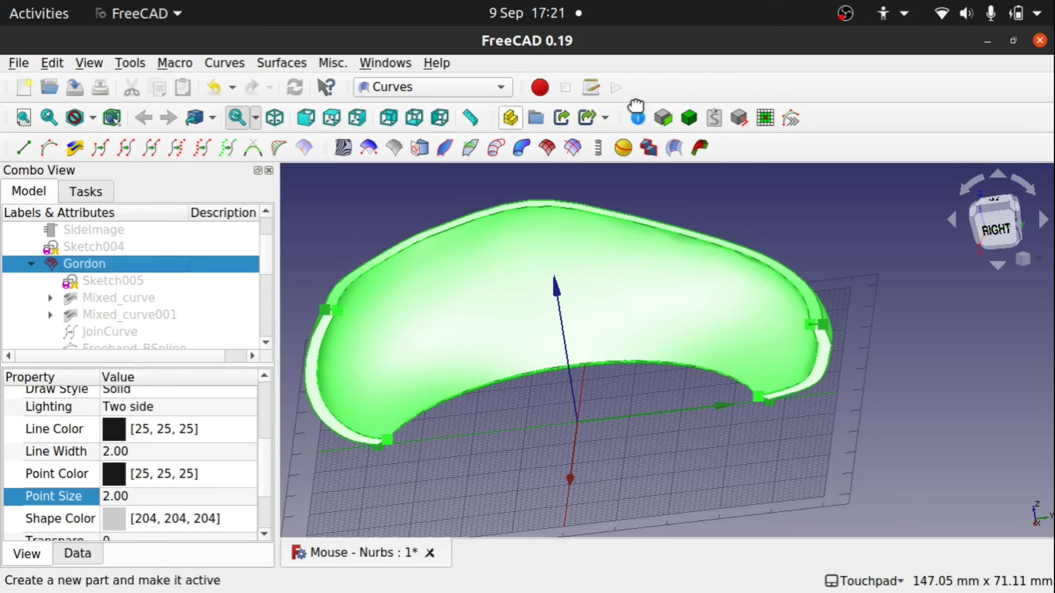
click(687, 120)
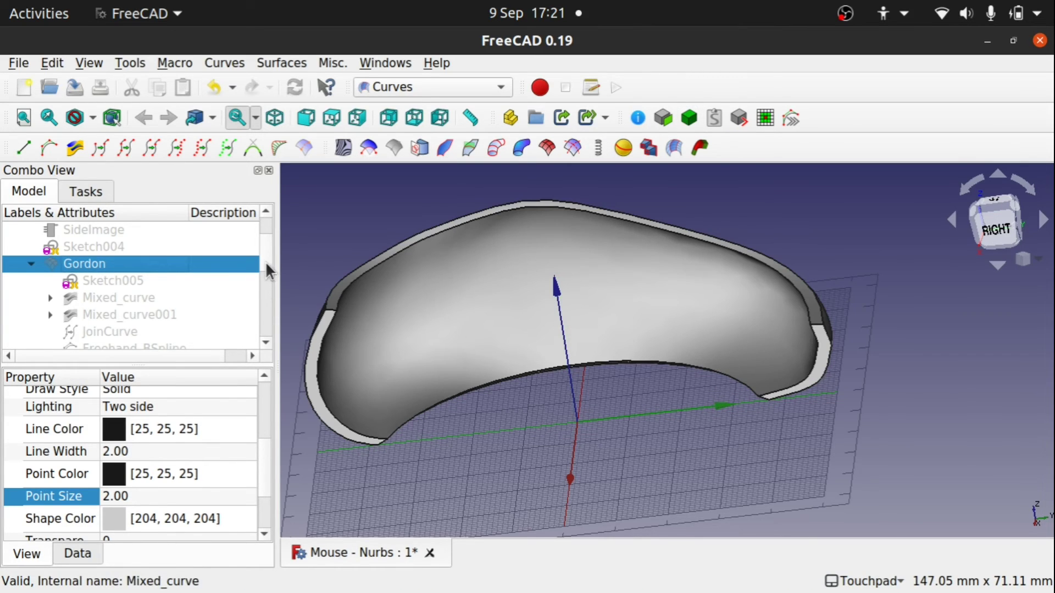
Check the new solid's shape status in its data properties and inspect its outer side.
drag(265, 262, 275, 334)
click(77, 332)
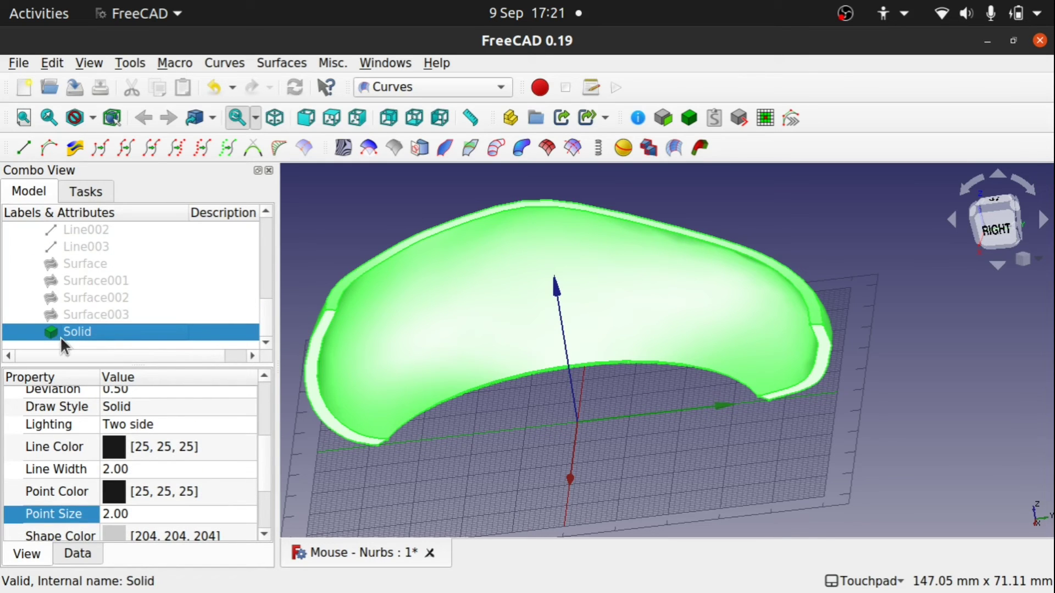
click(73, 554)
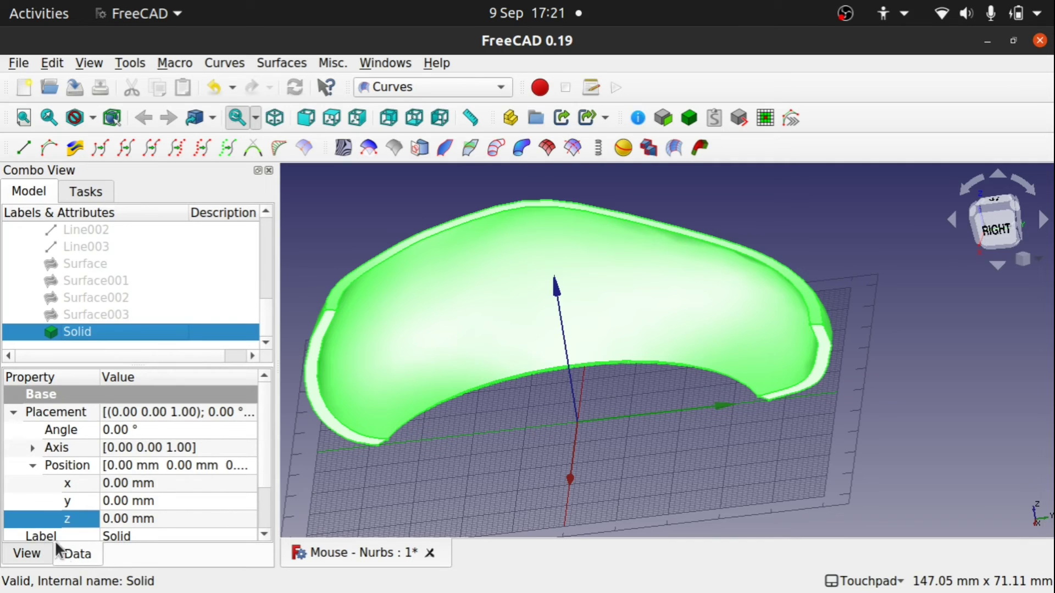
scroll(268, 476, down, 1)
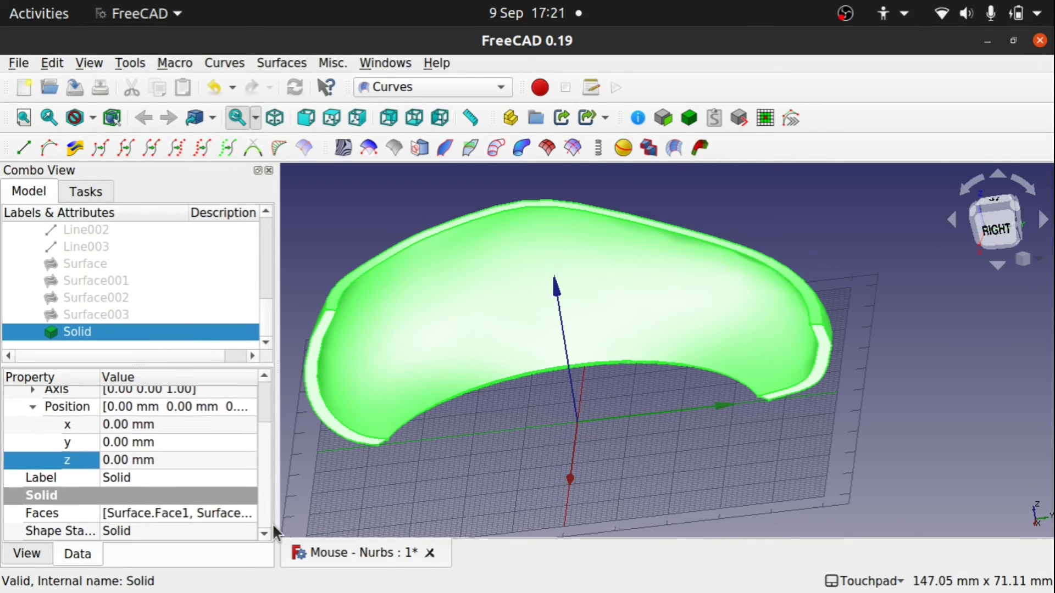
click(132, 530)
click(499, 453)
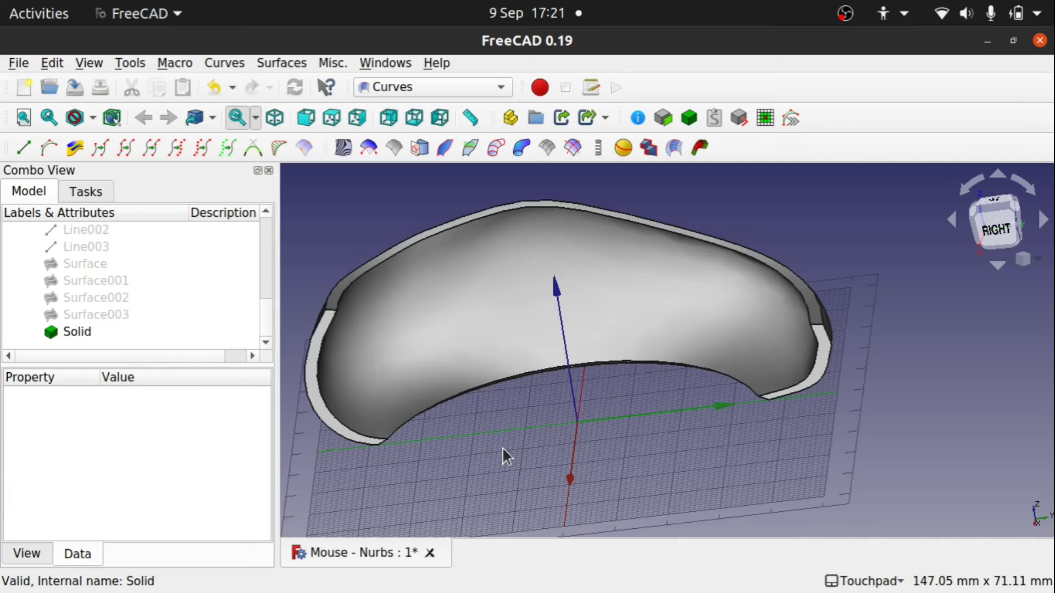
middle_drag(497, 441, 740, 421)
middle_drag(638, 382, 665, 416)
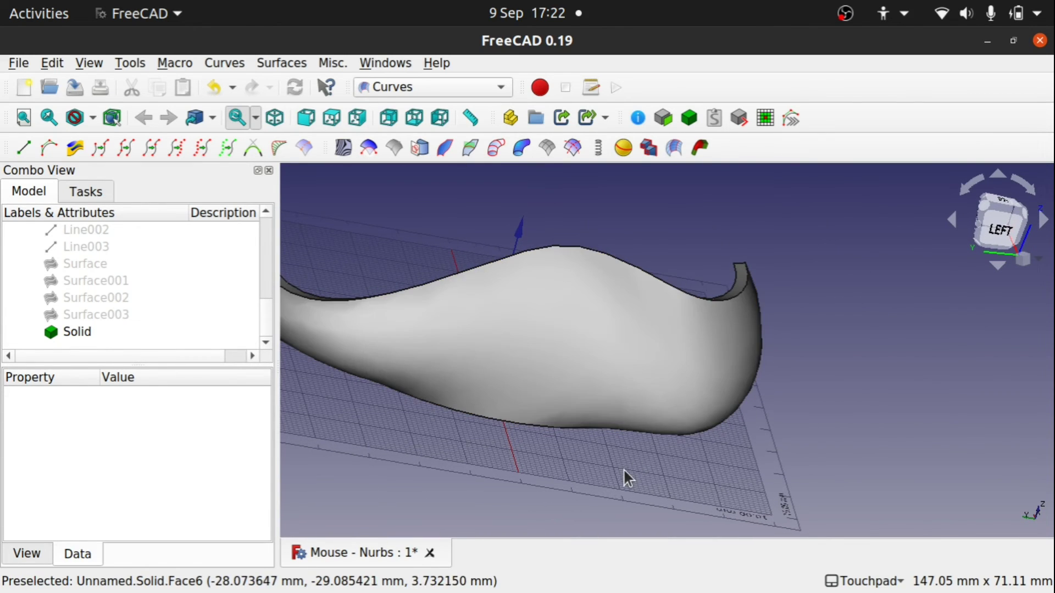
Show the guide curves Mixed_curve and Mixed_curve001 under the Gordon surface and hide the solid.
drag(266, 318, 247, 261)
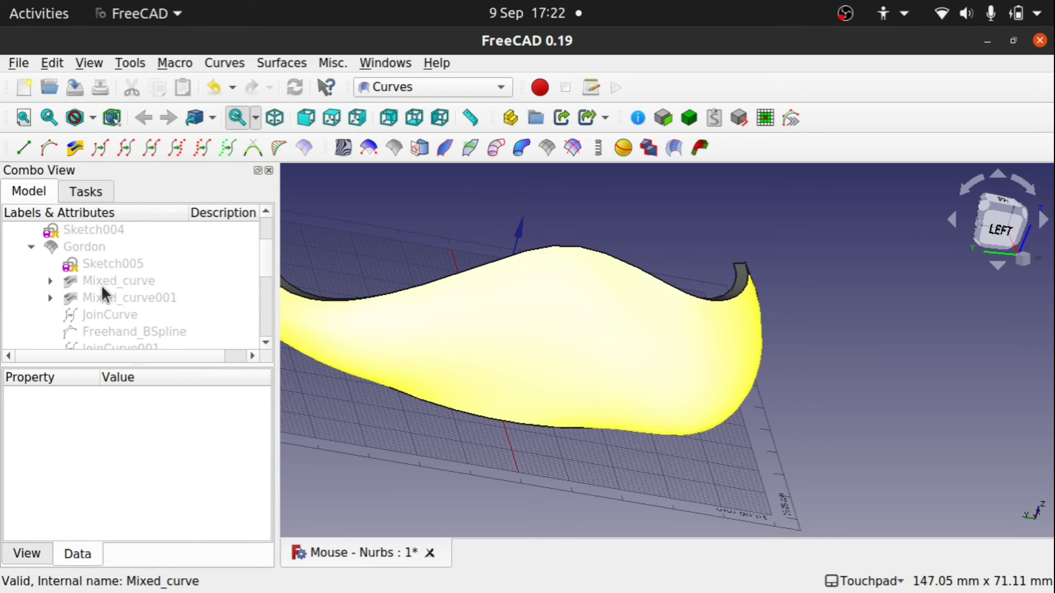
click(120, 281)
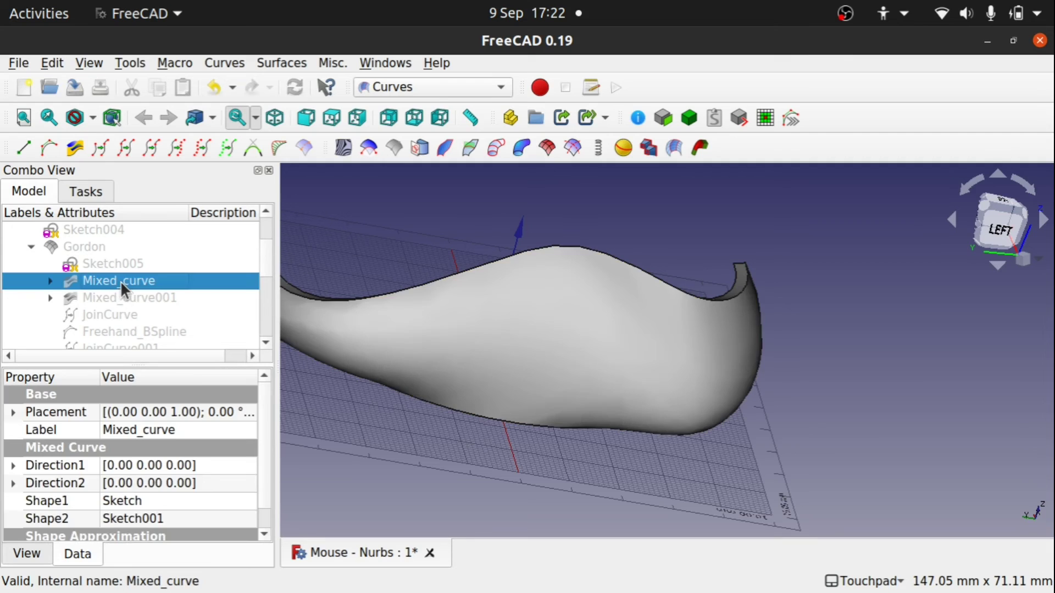
click(128, 298)
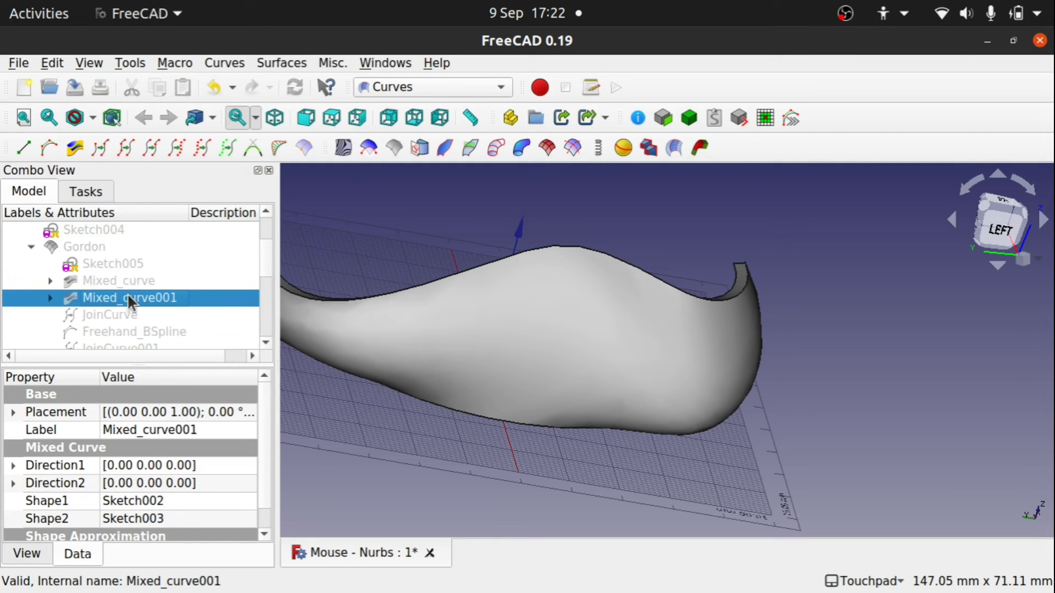
click(102, 280)
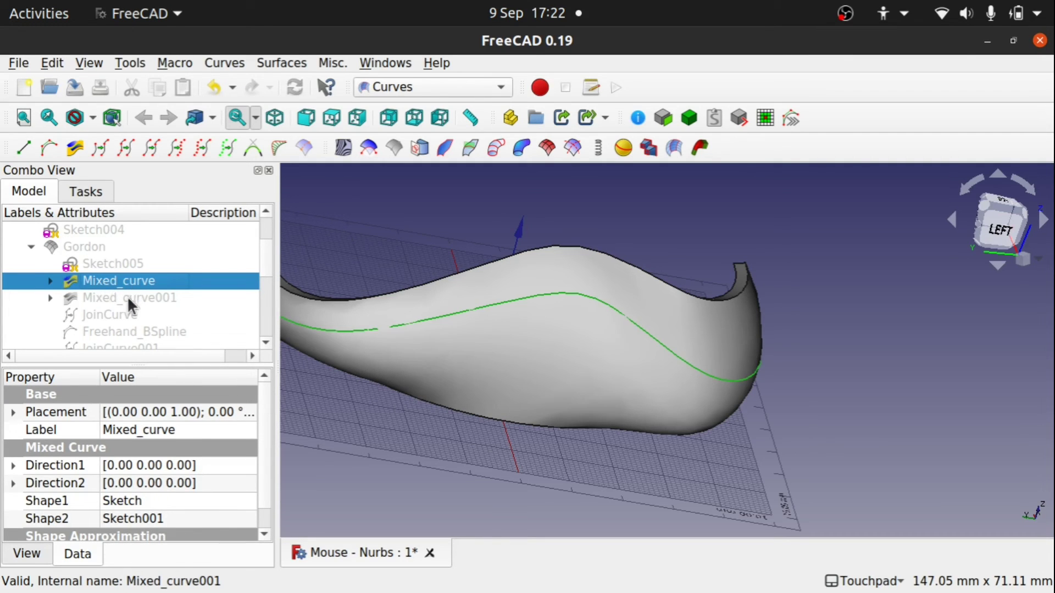
click(127, 296)
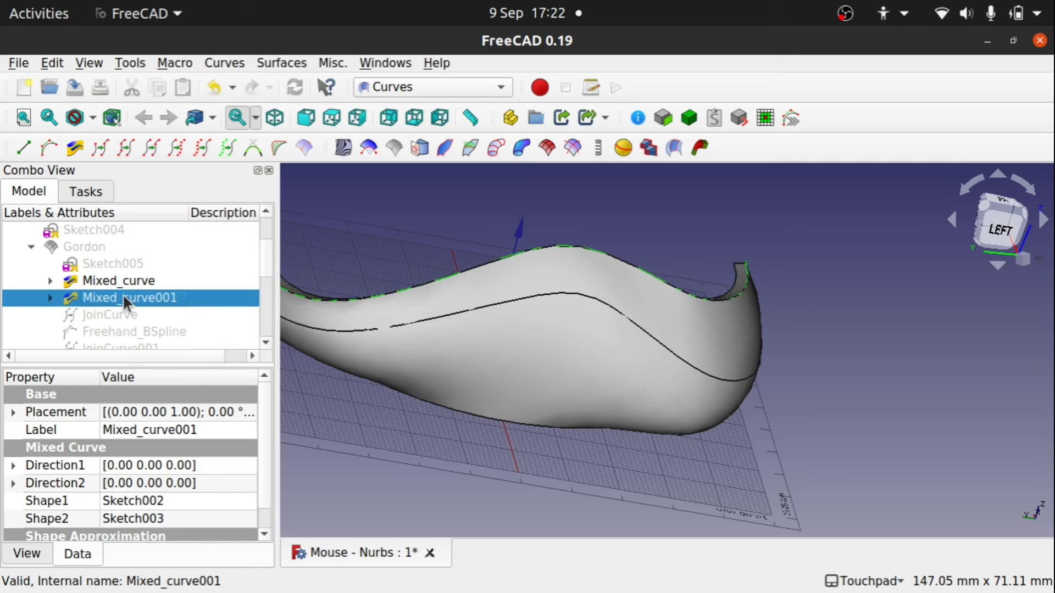
click(438, 352)
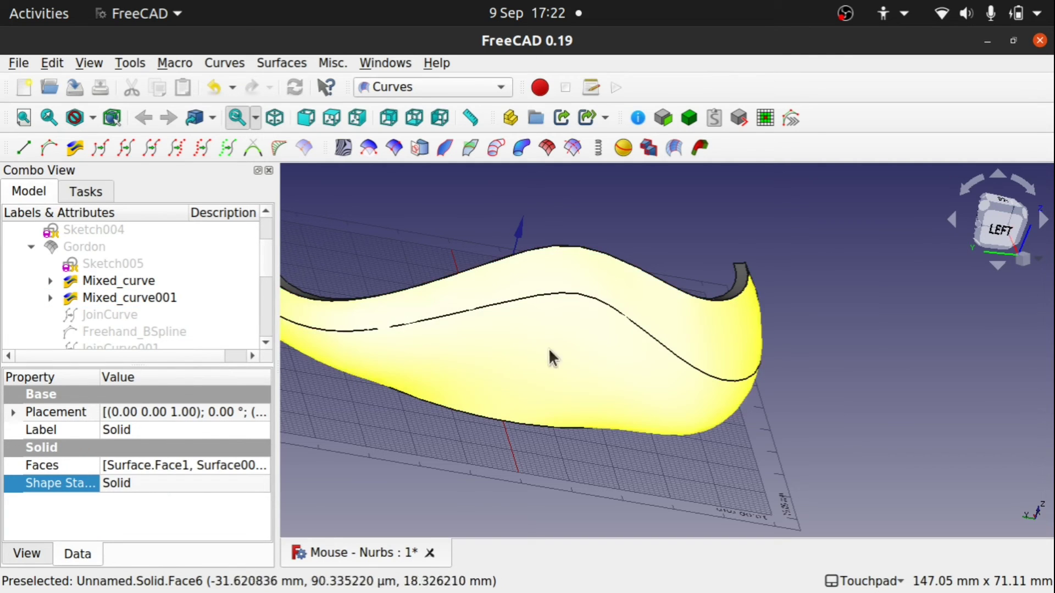
key(space)
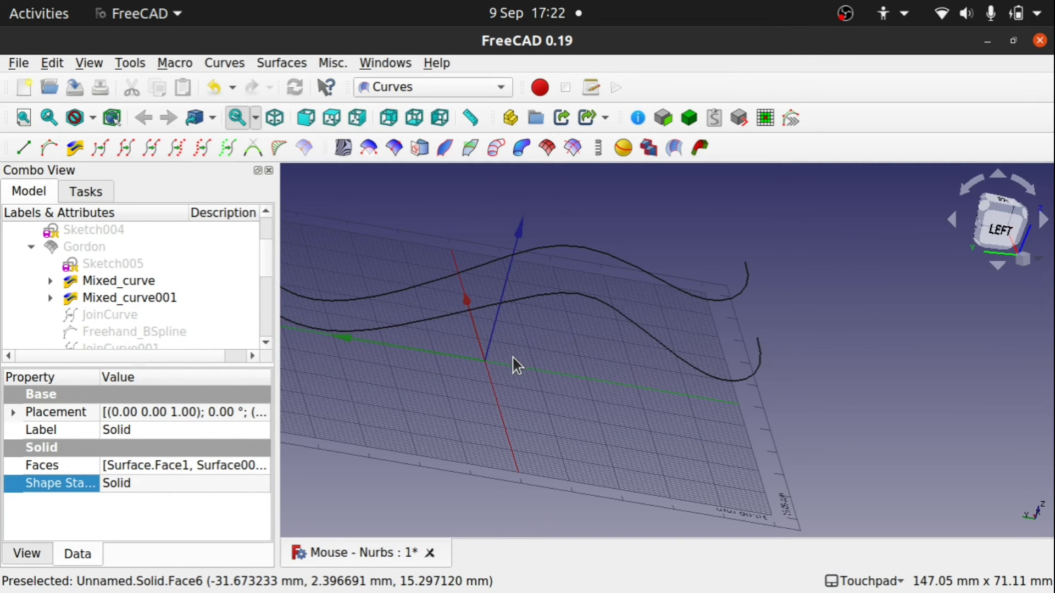
drag(261, 261, 261, 335)
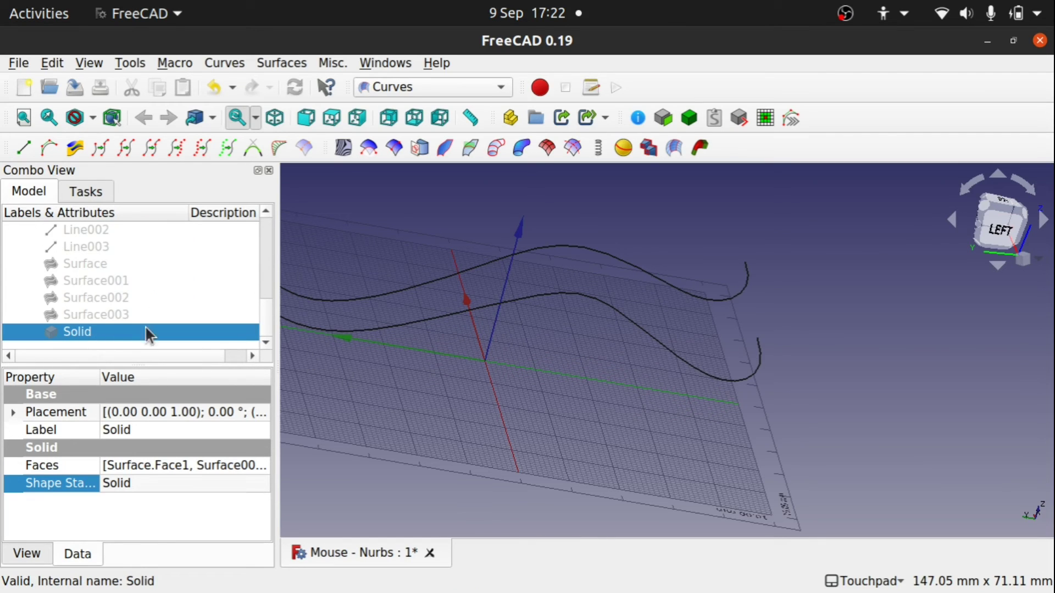
mouse_move(266, 318)
mouse_down()
mouse_move(255, 269)
mouse_move(269, 330)
mouse_up()
click(593, 401)
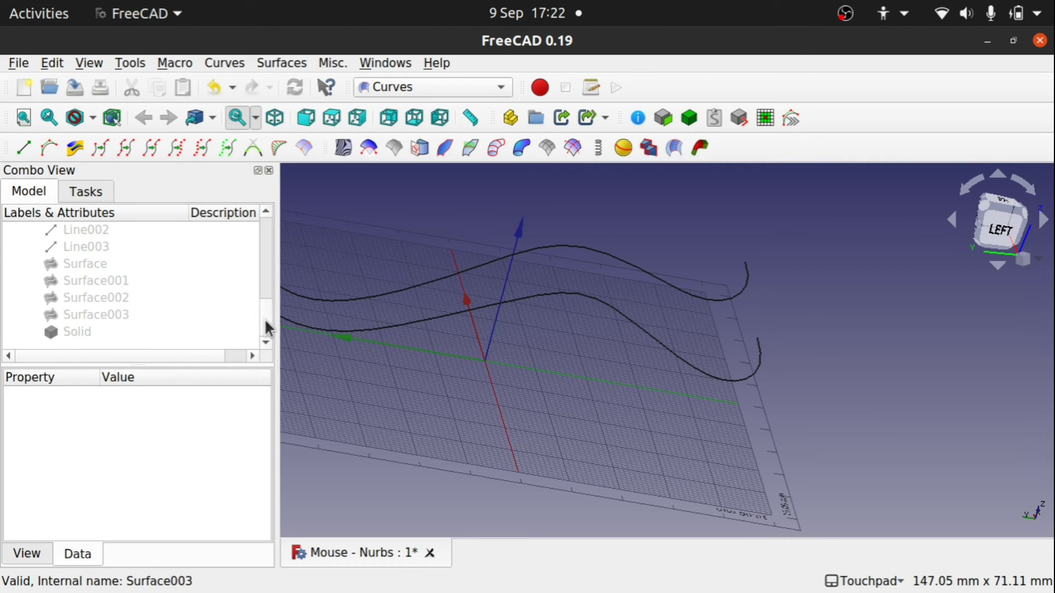
Show the end profile curves JoinCurve and JoinCurve001 under the Gordon surface.
drag(264, 323, 262, 280)
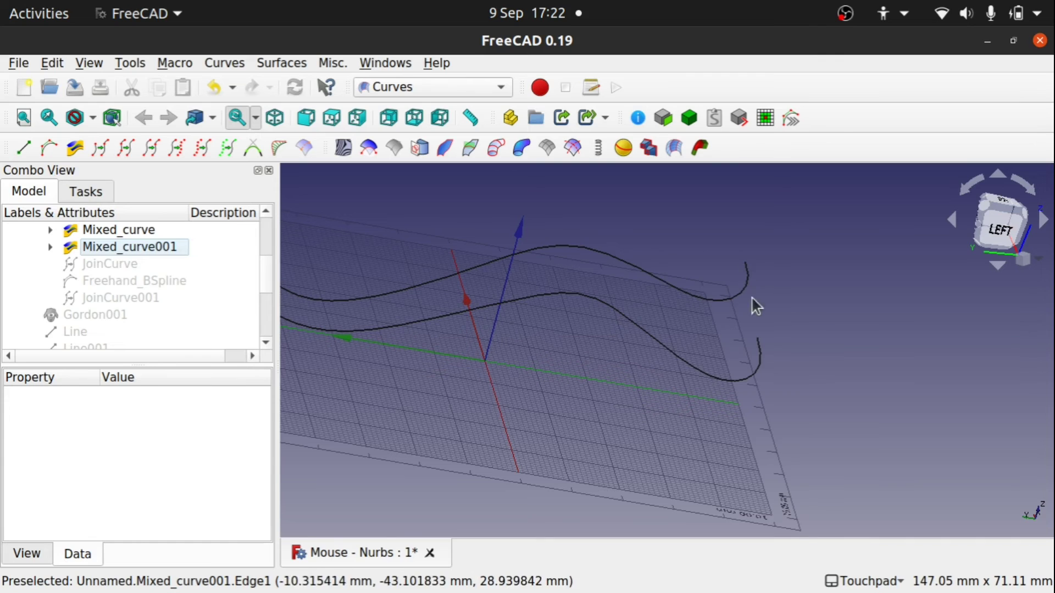
click(95, 263)
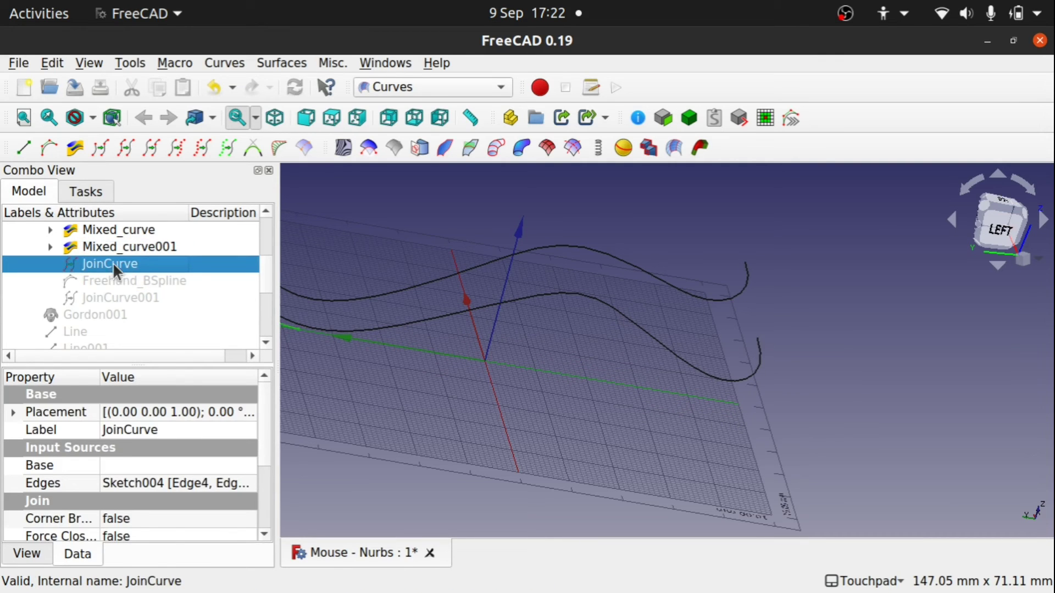
shift+middle_drag(373, 353, 558, 387)
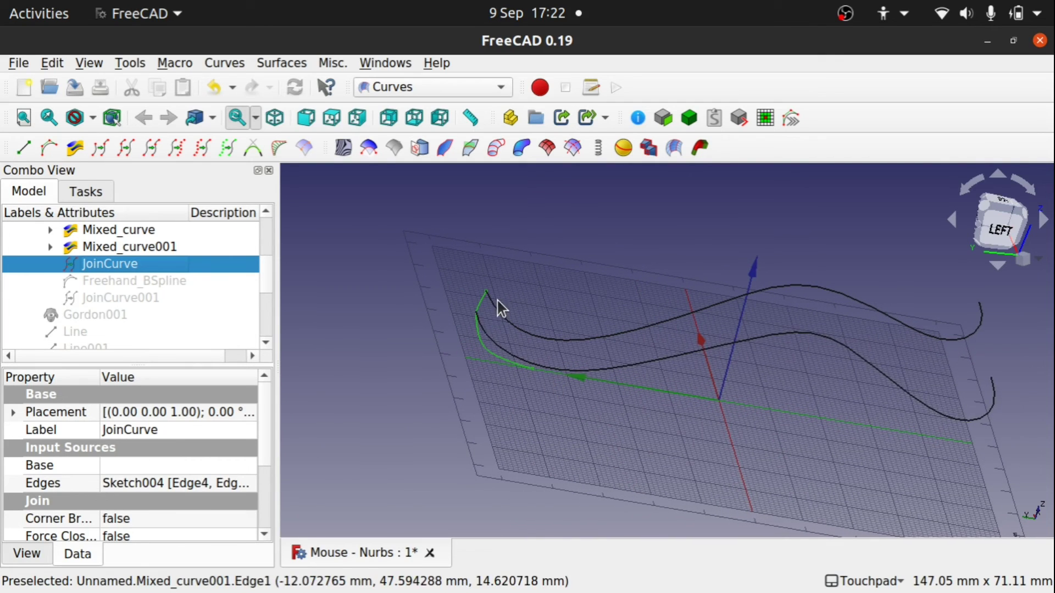
shift+middle_drag(682, 449, 542, 456)
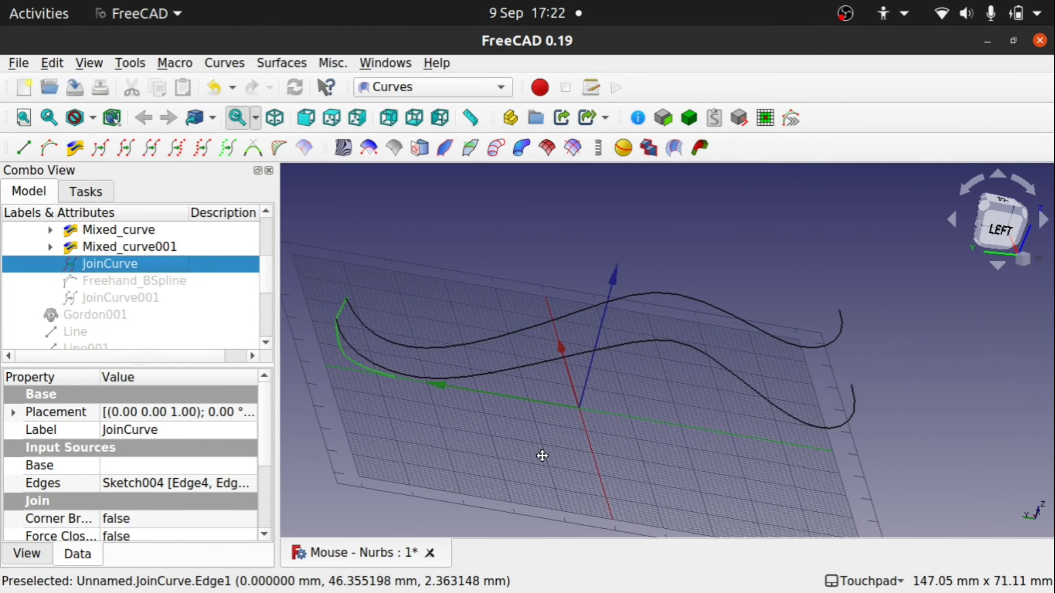
click(123, 296)
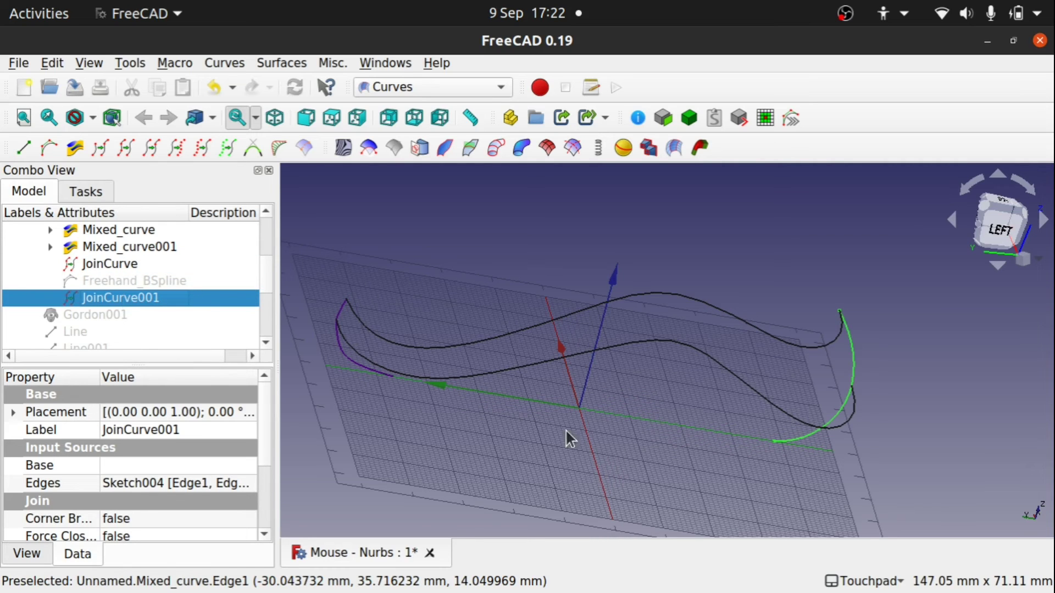
alt+middle_drag(848, 457, 812, 434)
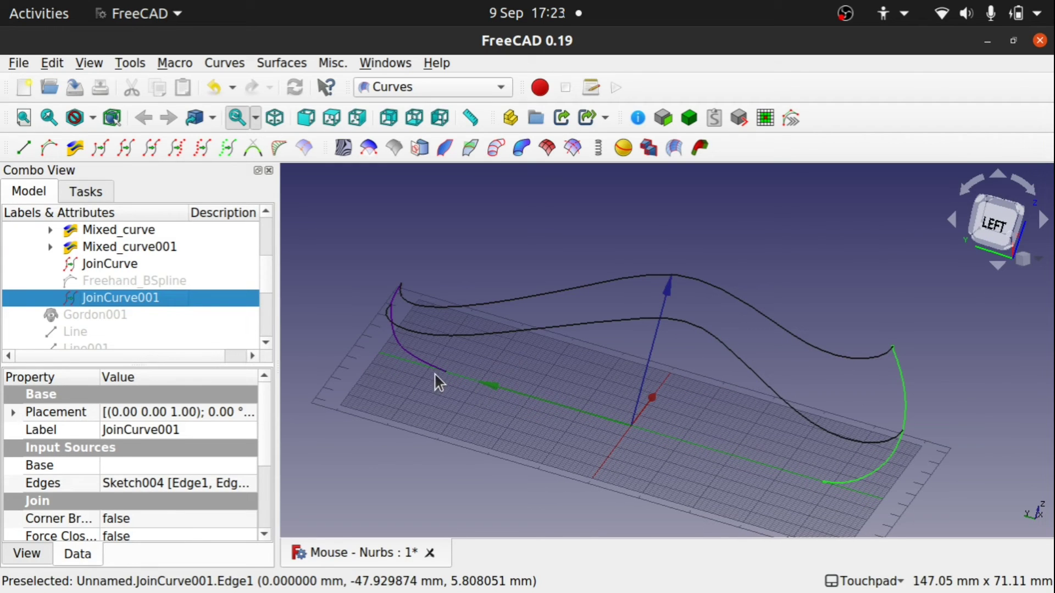
click(786, 398)
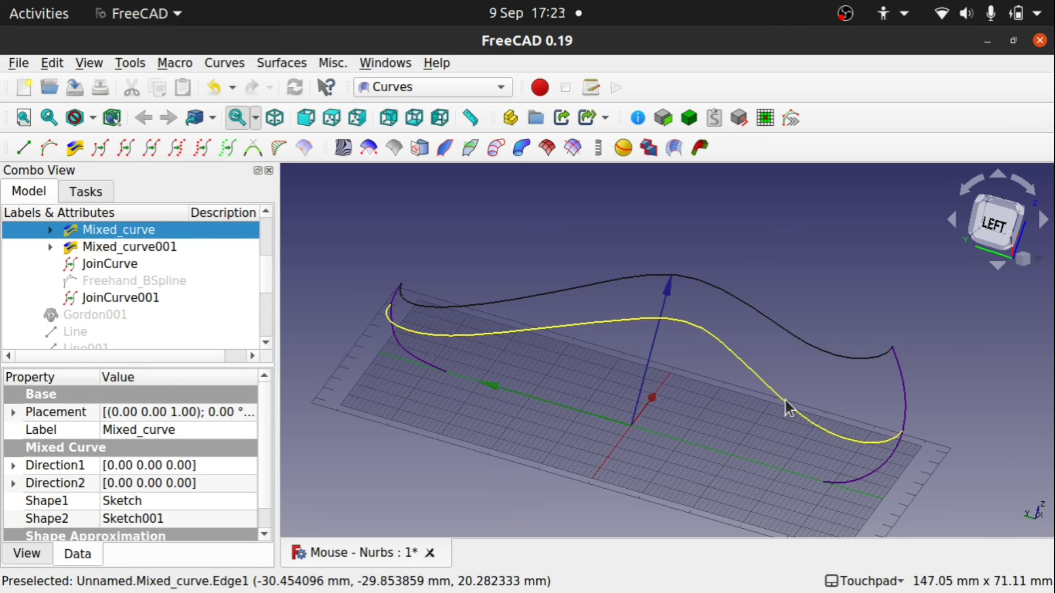
ctrl+click(794, 335)
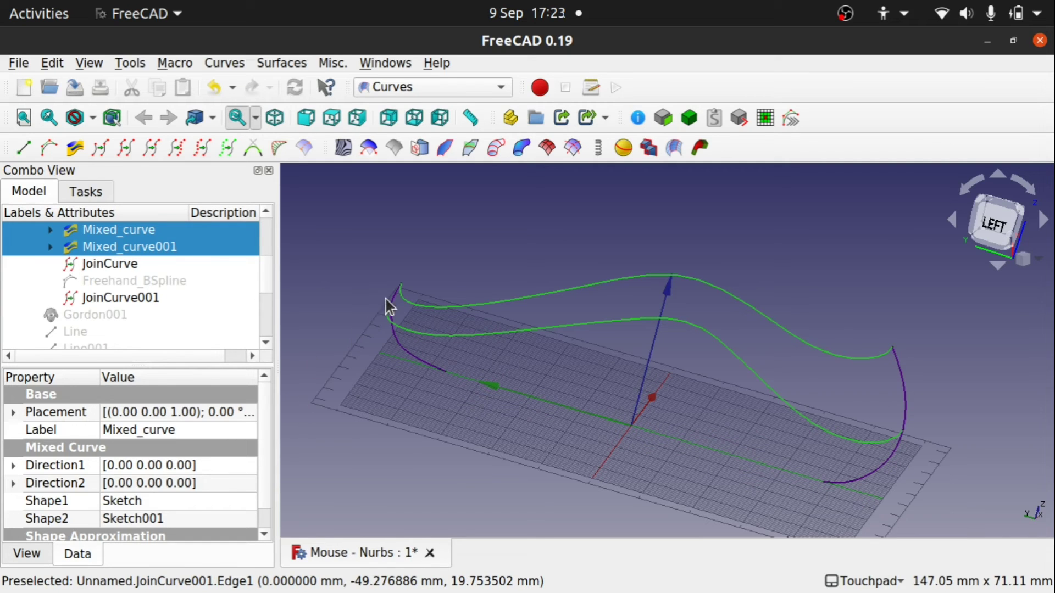
click(390, 377)
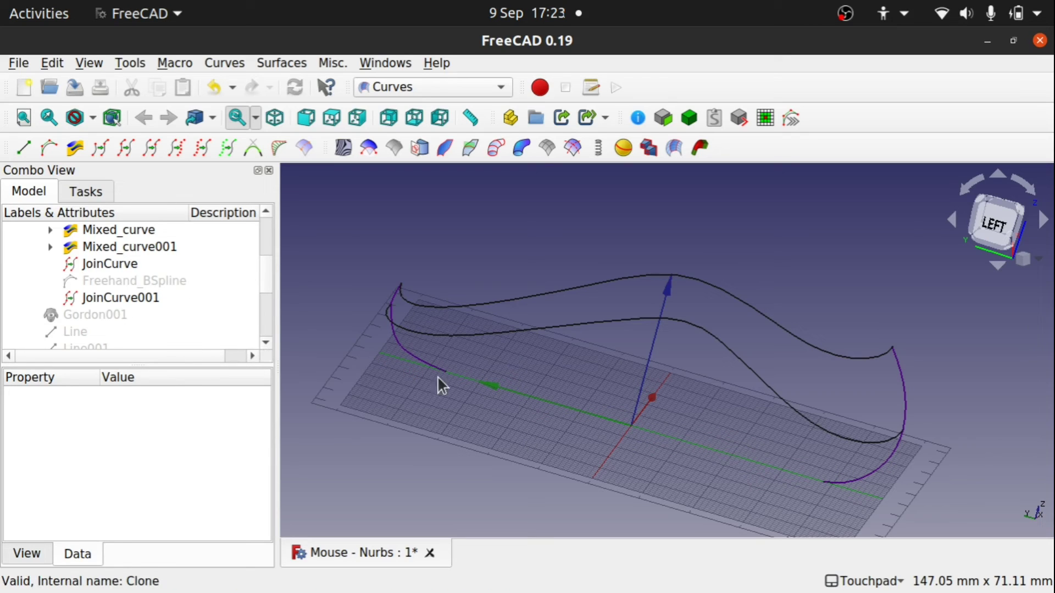
Hide the end profile curves JoinCurve and JoinCurve001, leaving the two mixed guide curves shown.
click(410, 357)
key(space)
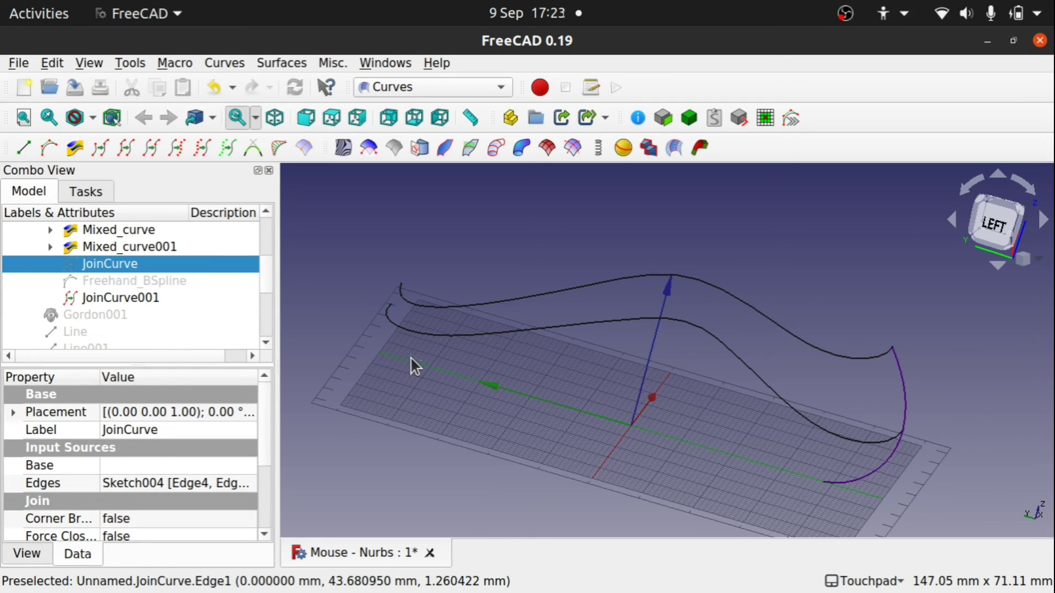
click(859, 479)
key(space)
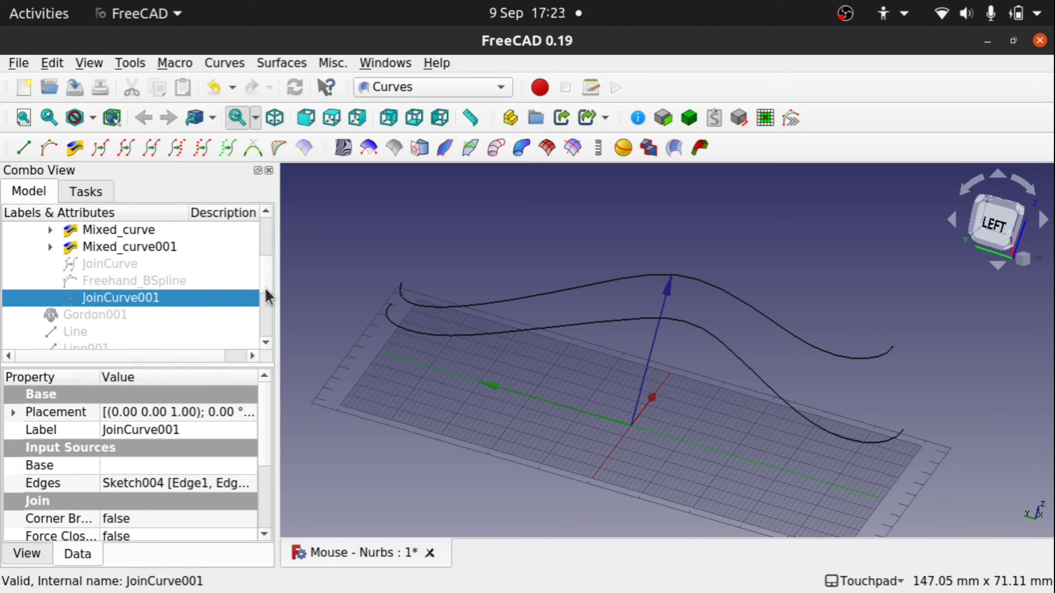
Find the side profile sketch Sketch004 in the model tree and show it along with the mixed curves.
scroll(264, 280, up, 2)
click(125, 295)
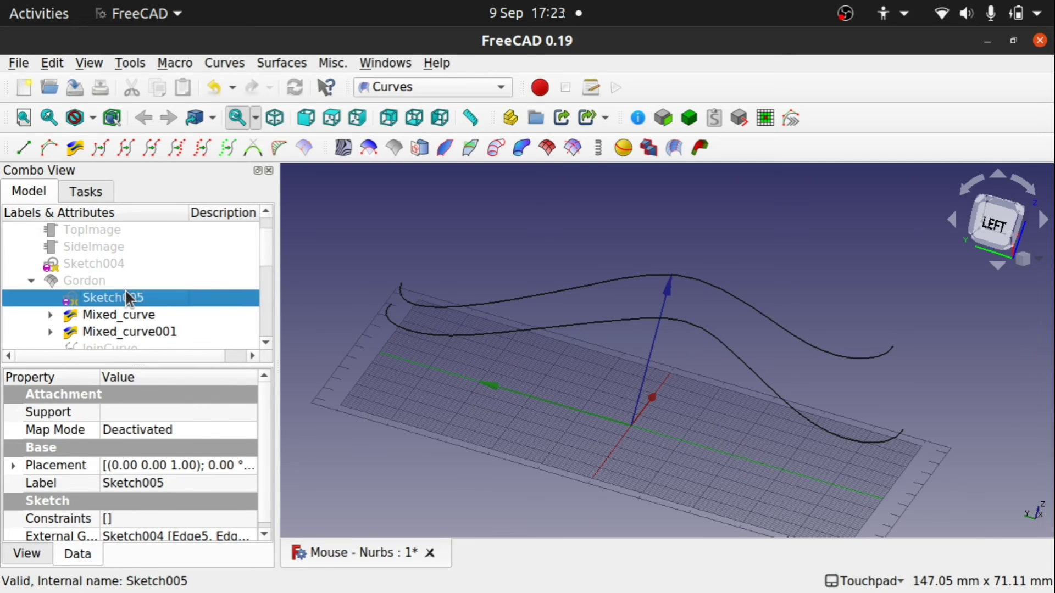
key(space)
key(space)
click(90, 262)
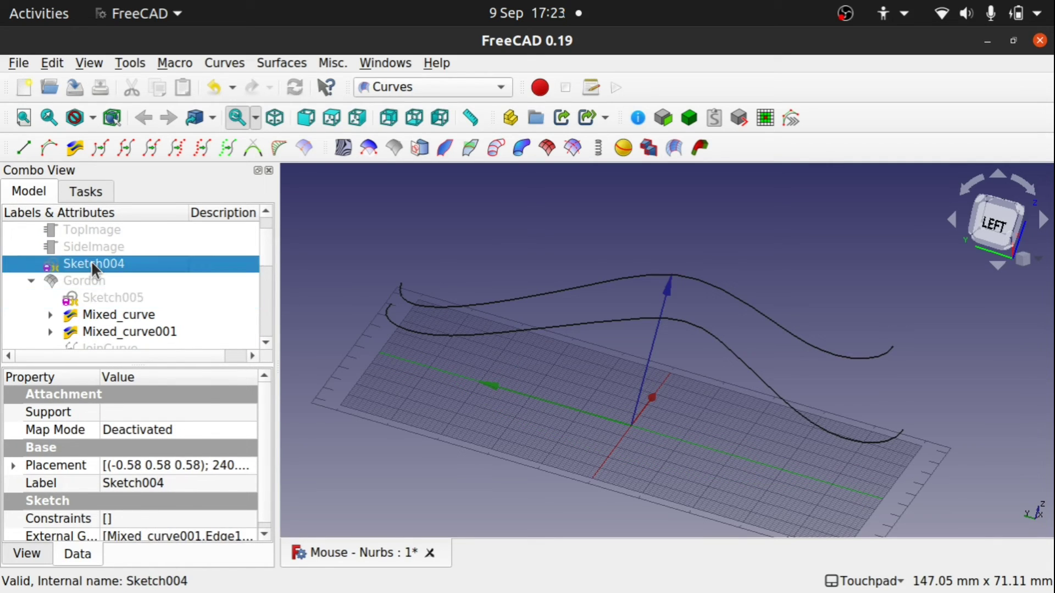
key(space)
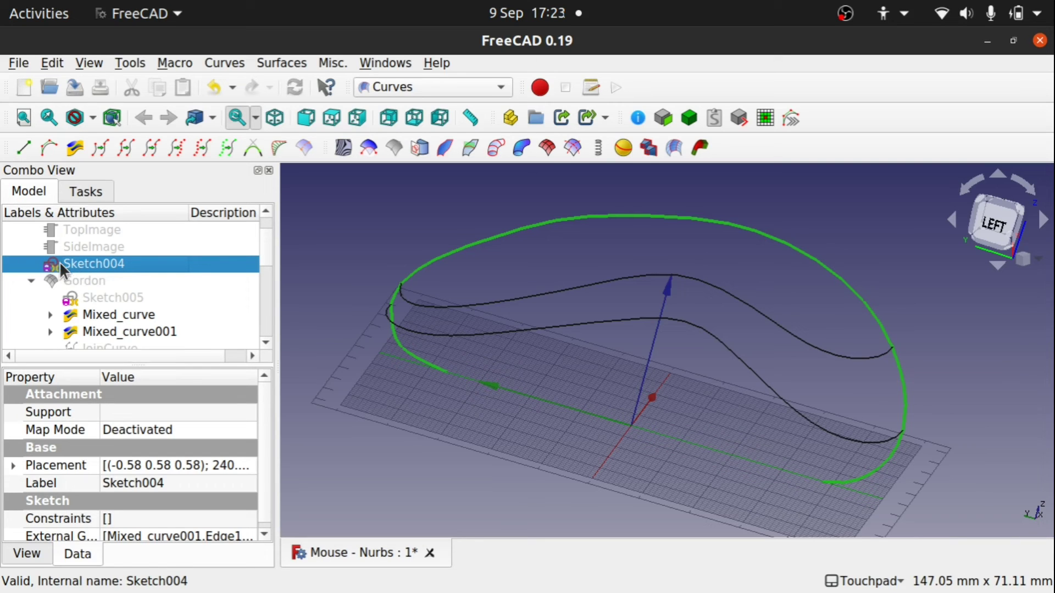
Create separate join curves from the two Sketch004 edges that link the ends of the mixed curves, and hide Sketch004.
click(902, 406)
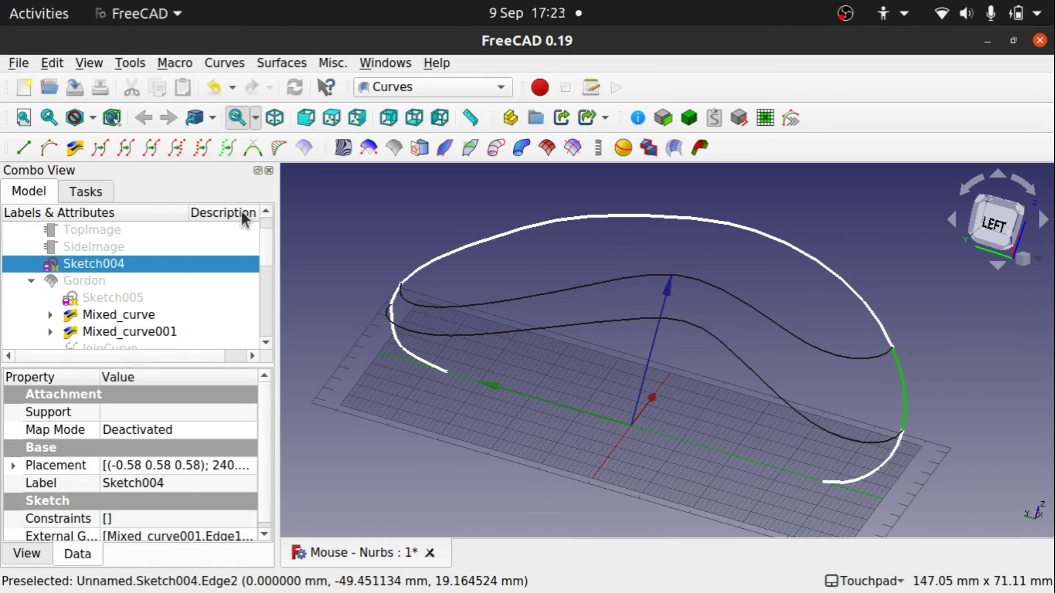
click(122, 150)
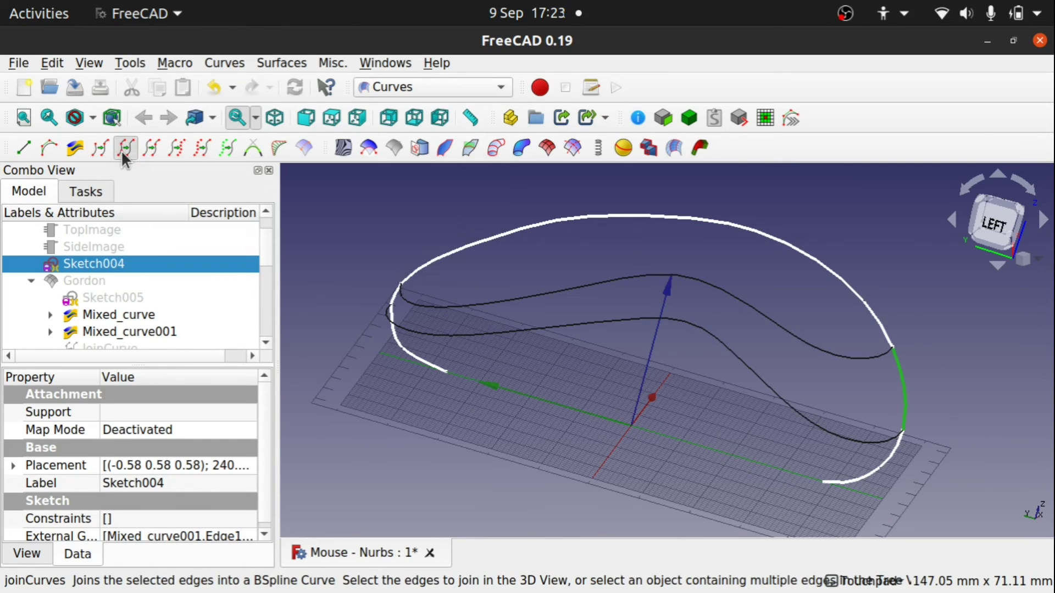
click(394, 298)
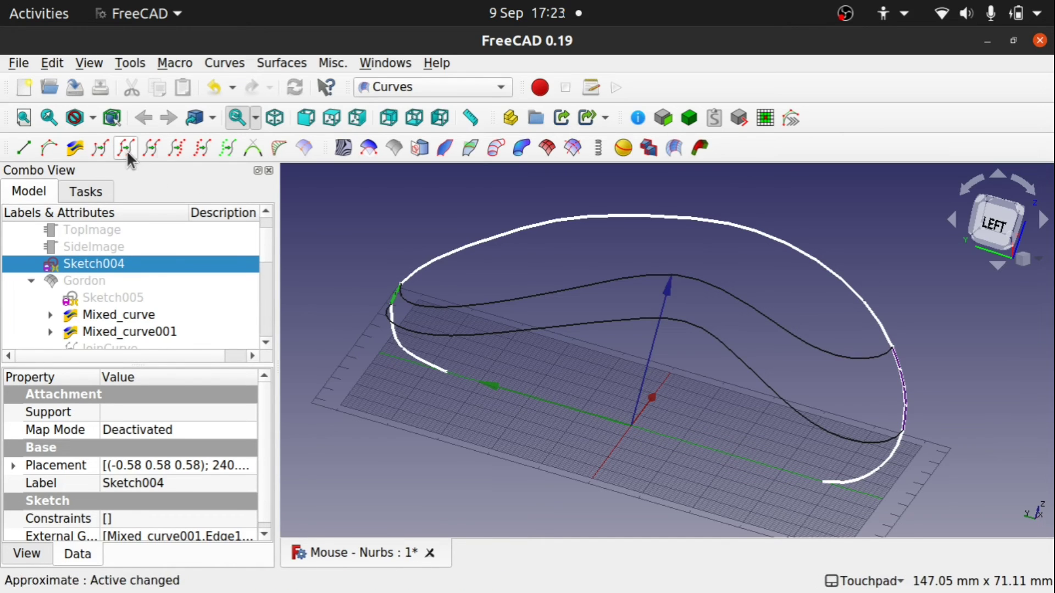
click(586, 220)
key(space)
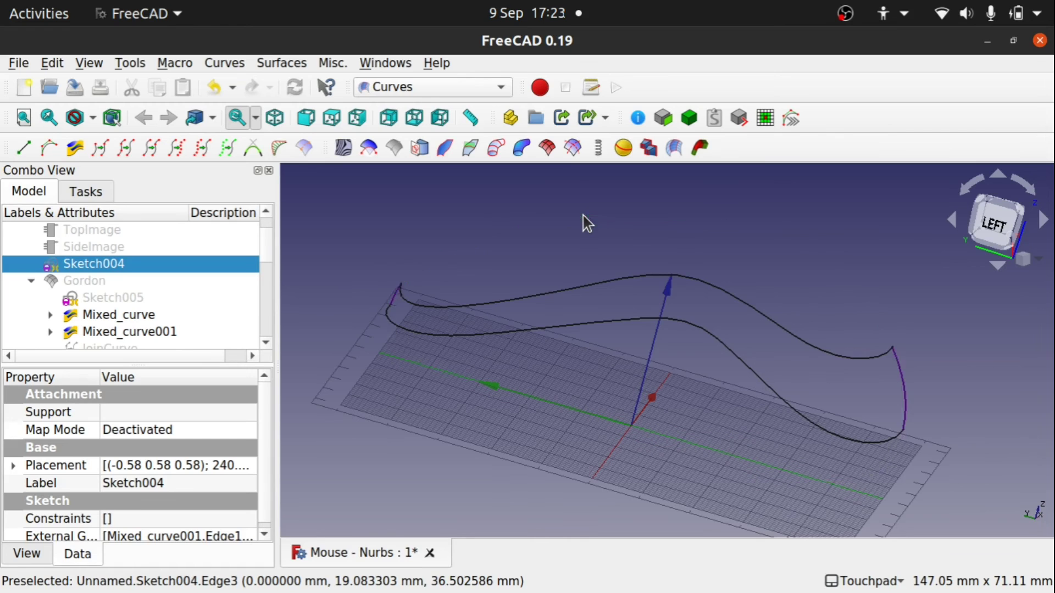
Switch to the Part workbench and create a ruled surface between the two new join curves at the mouse's ends.
alt+drag(548, 365, 622, 377)
click(411, 94)
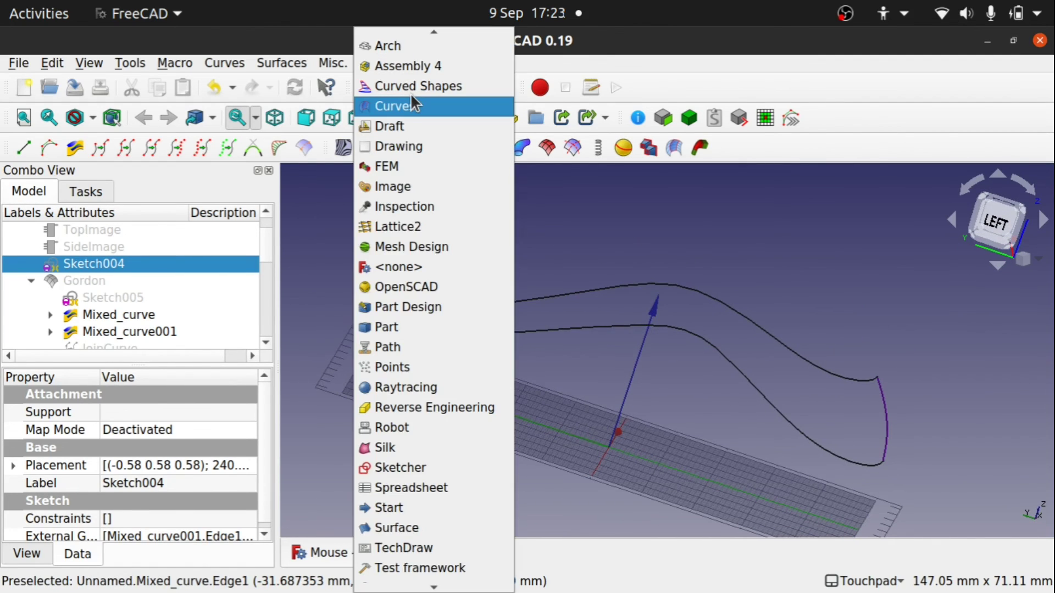
click(422, 327)
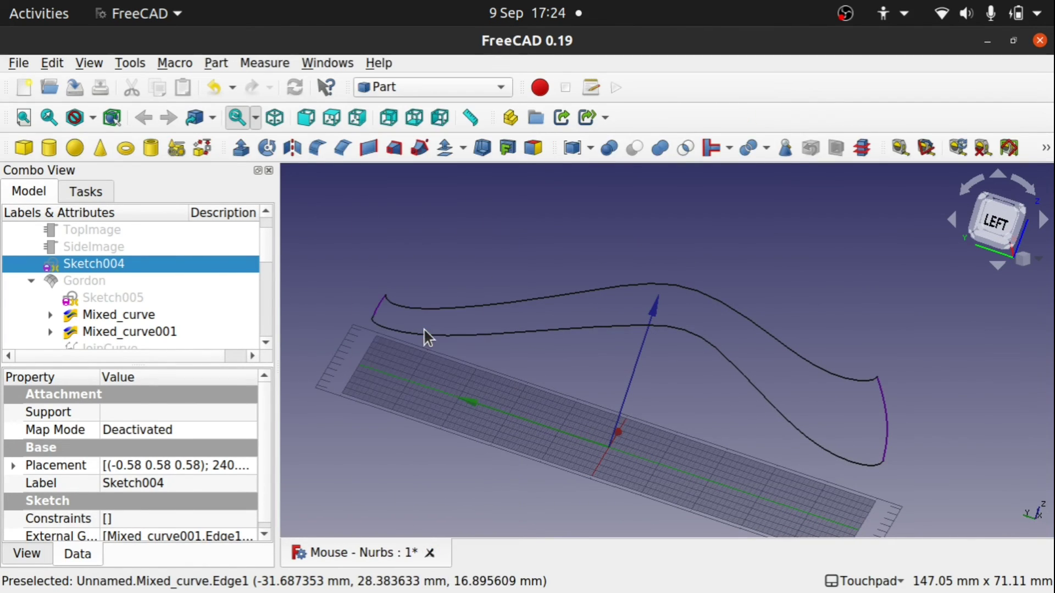
mouse_move(623, 420)
alt+mouse_down()
mouse_move(588, 450)
mouse_move(680, 430)
mouse_move(620, 440)
mouse_move(659, 419)
mouse_move(643, 425)
alt+mouse_up()
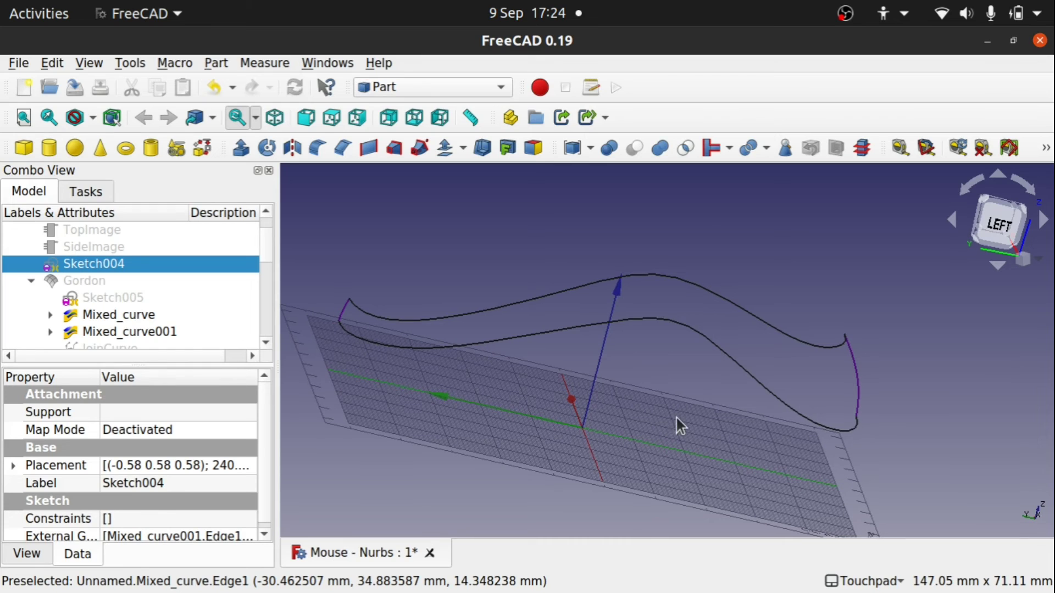
click(856, 386)
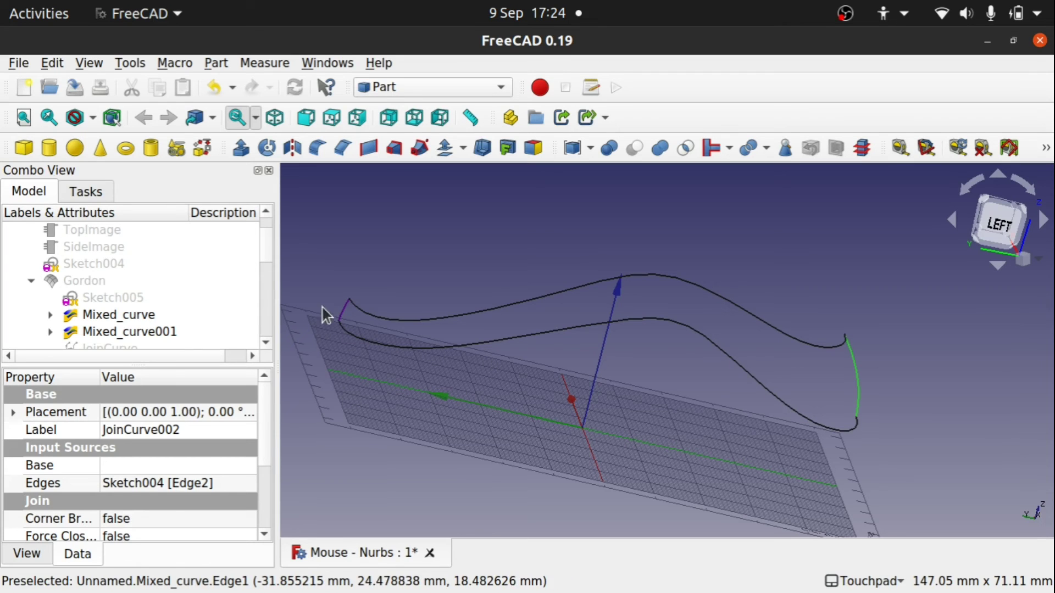
ctrl+click(348, 313)
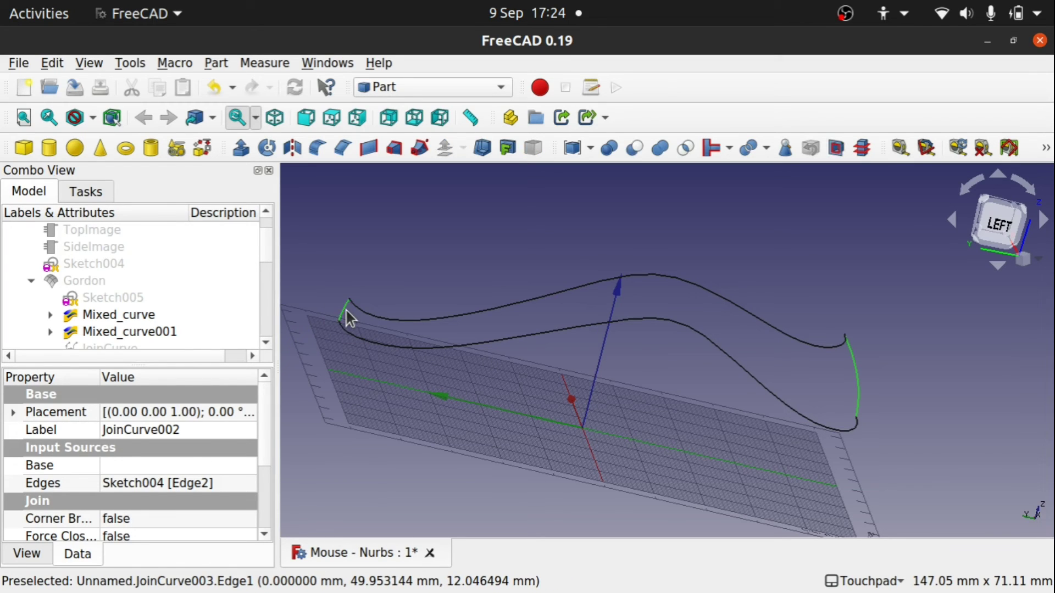
click(369, 149)
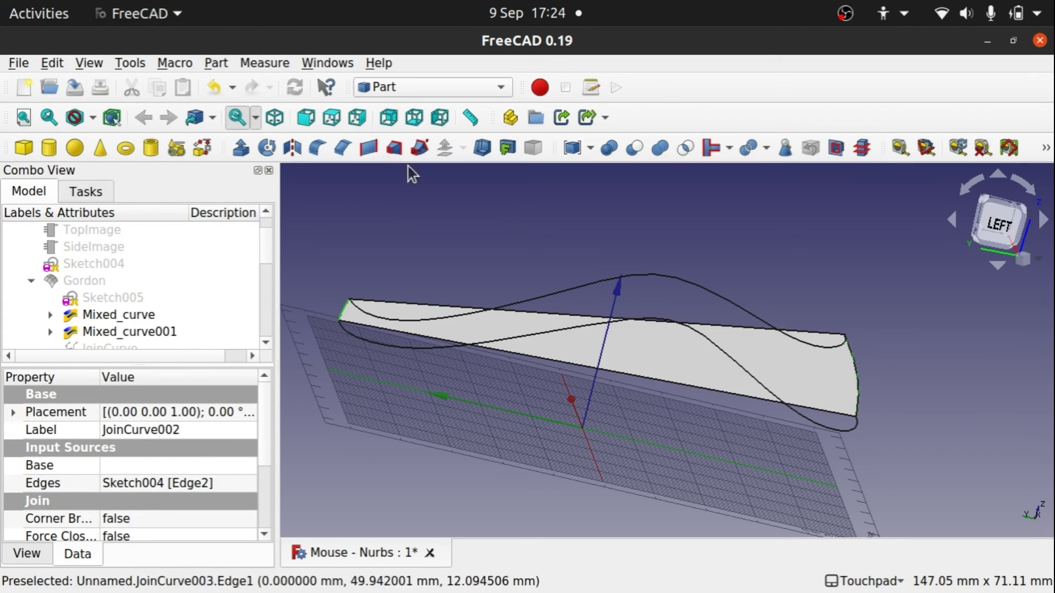
In the Curves workbench, create a sweep on two rails from the ruled surface with Mixed_curve and Mixed_curve001 as profiles.
click(436, 87)
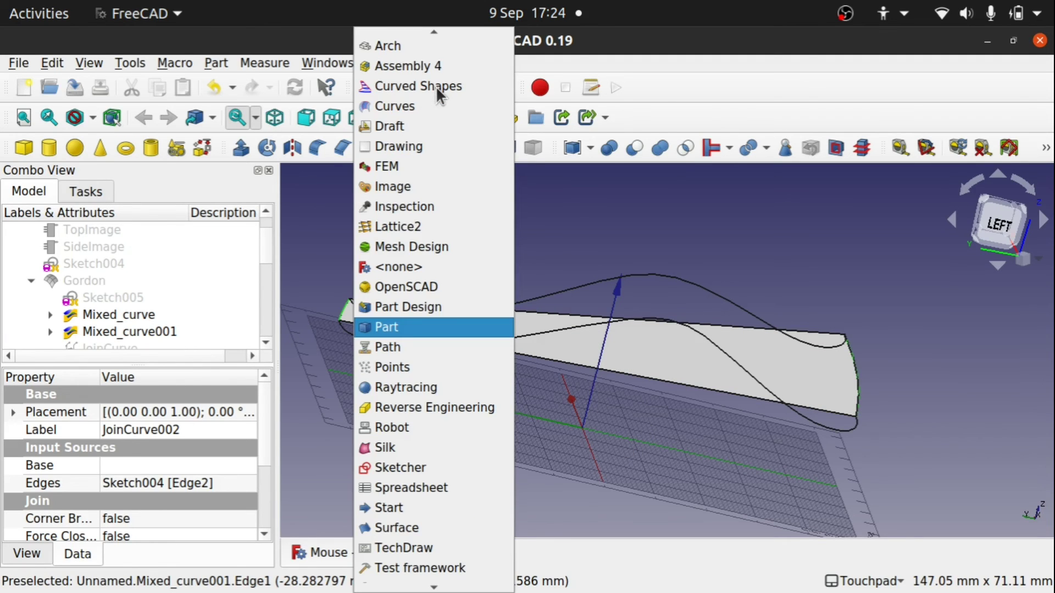
click(426, 107)
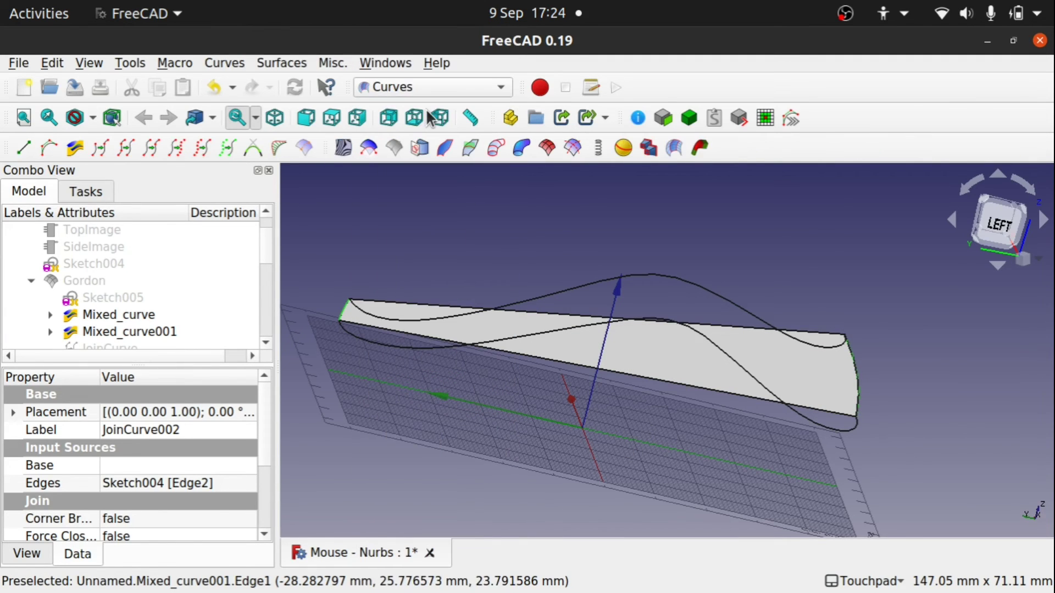
click(707, 406)
mouse_move(706, 407)
shift+mouse_down()
mouse_move(716, 412)
mouse_move(700, 463)
mouse_move(714, 402)
mouse_move(704, 414)
shift+mouse_up()
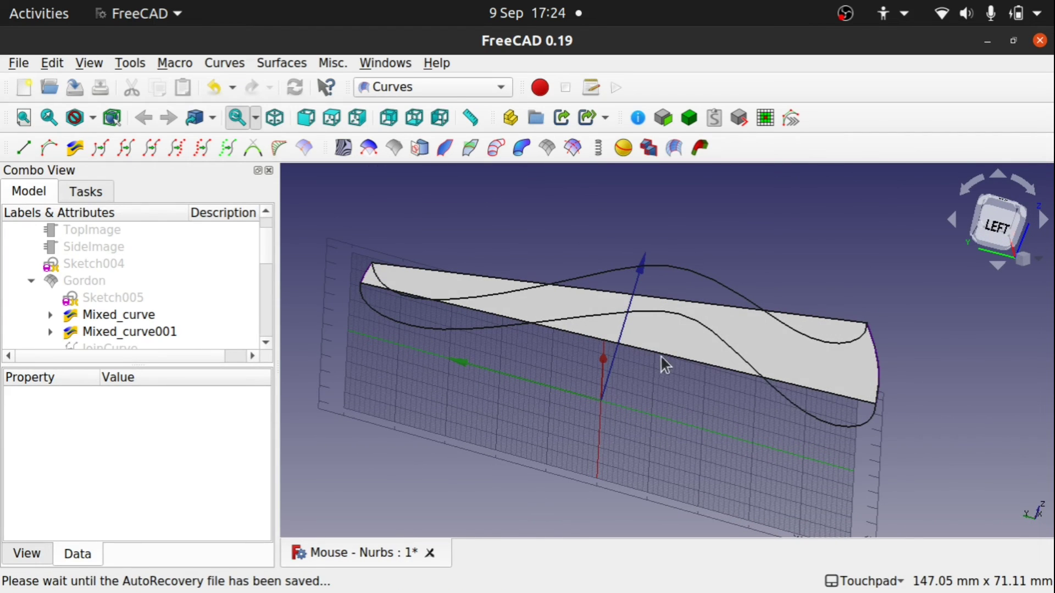
click(684, 347)
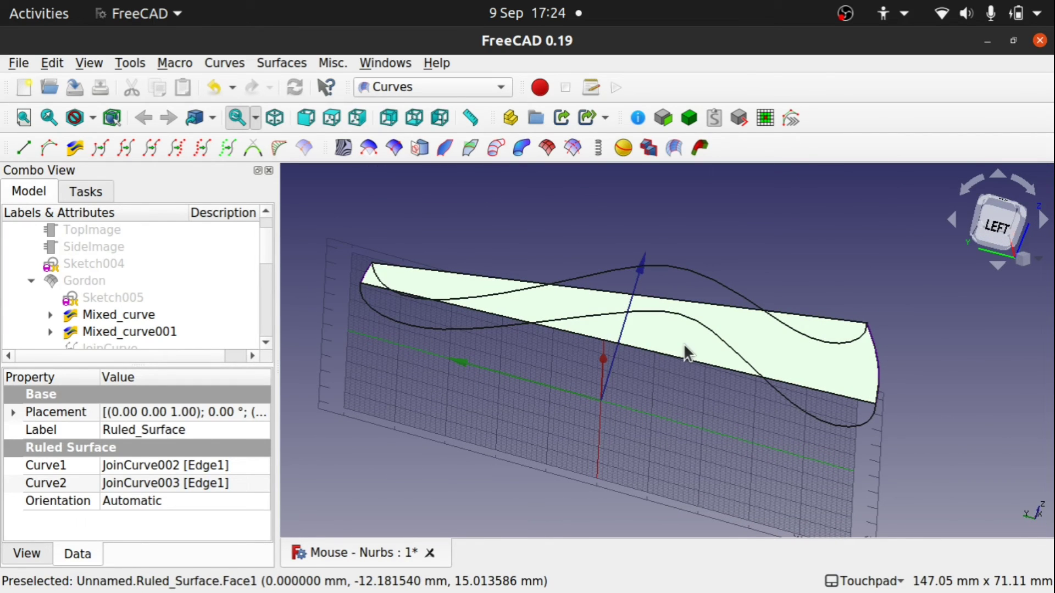
ctrl+click(705, 327)
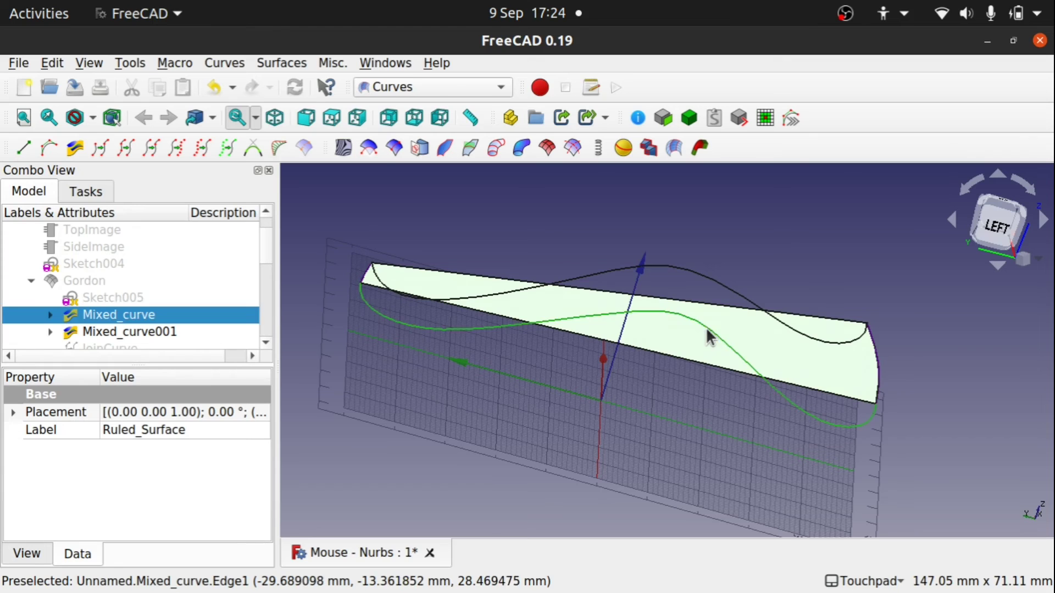
ctrl+click(693, 272)
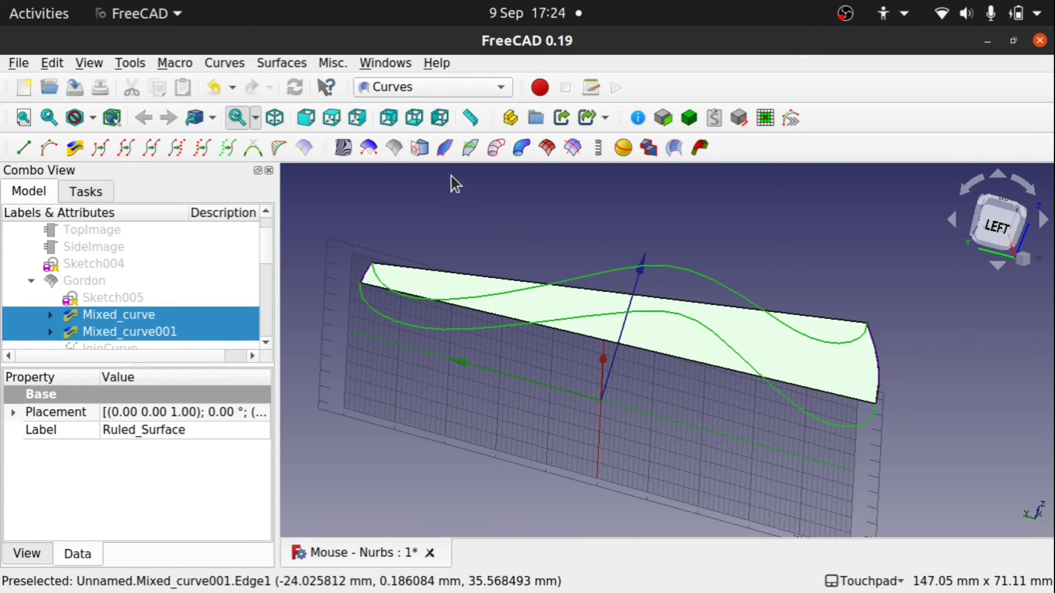
click(446, 144)
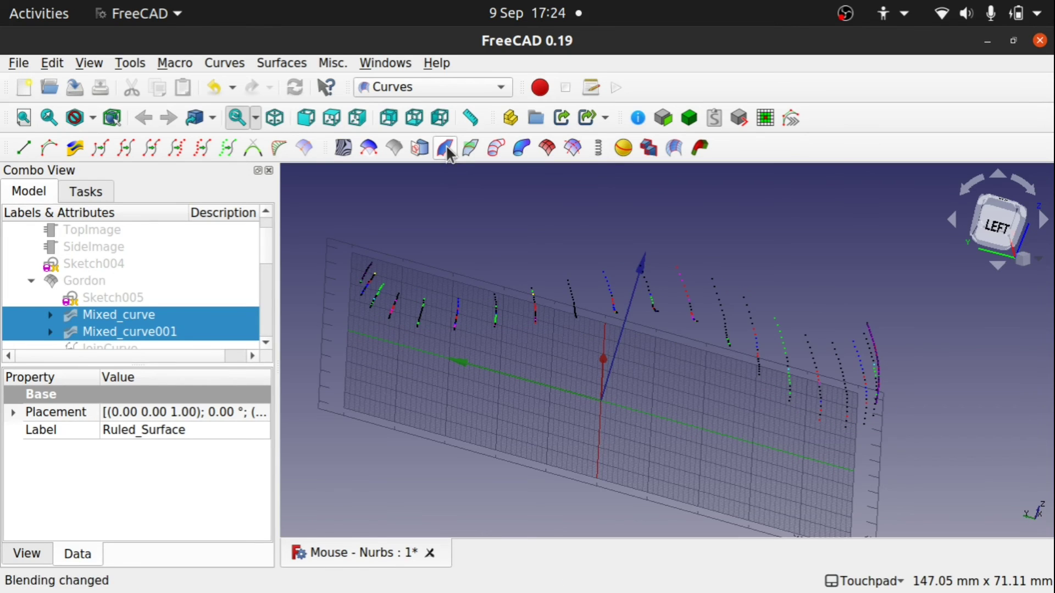
Set Rail Samples of the Sweep_2_rails object to 50 in its data properties.
shift+drag(598, 208, 623, 248)
scroll(610, 257, up, 2)
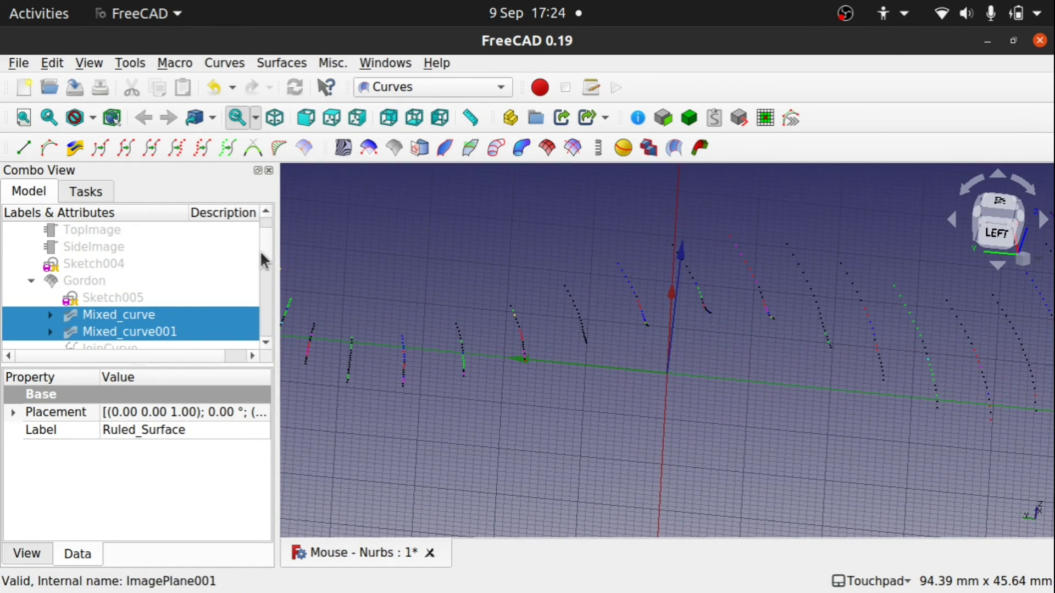
drag(262, 252, 264, 346)
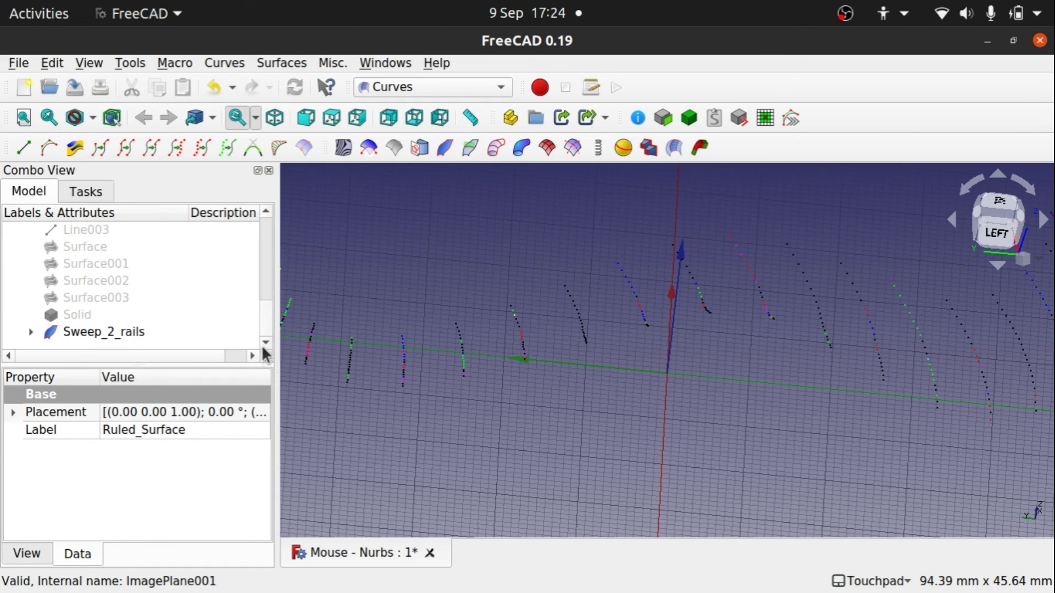
click(129, 332)
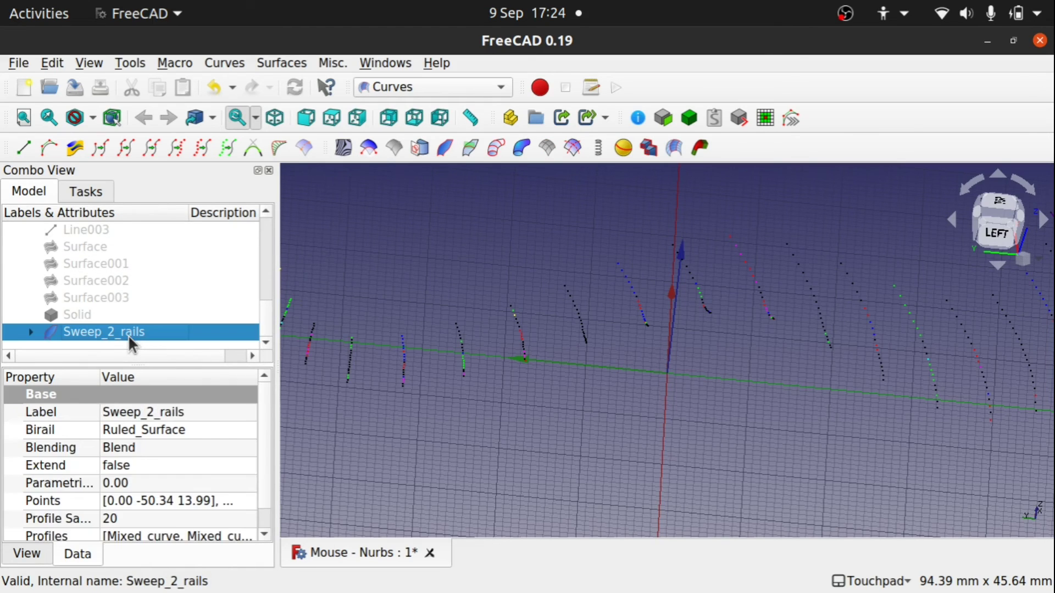
click(140, 519)
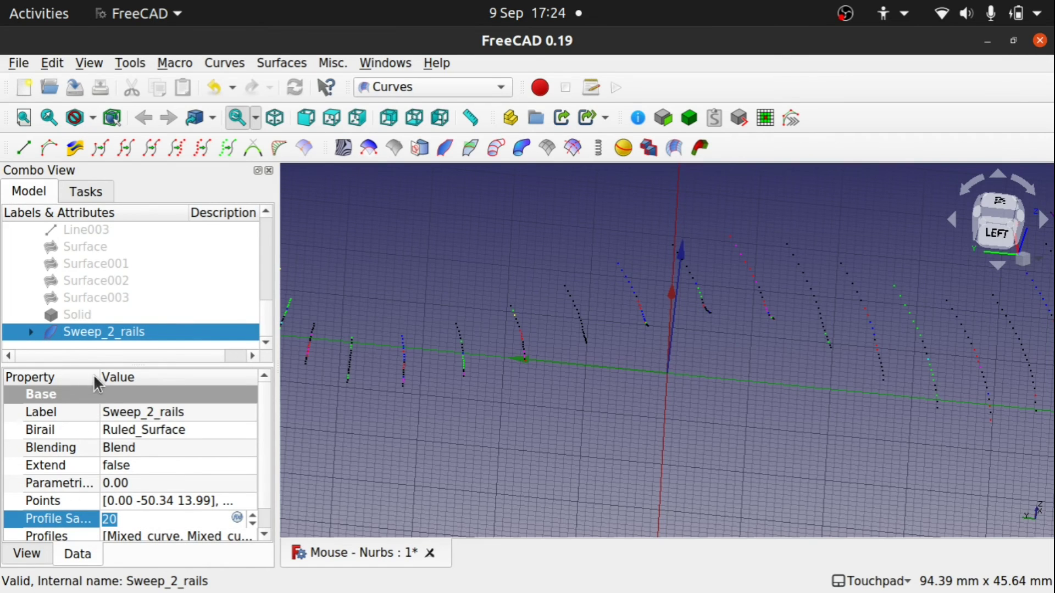
drag(99, 376, 130, 377)
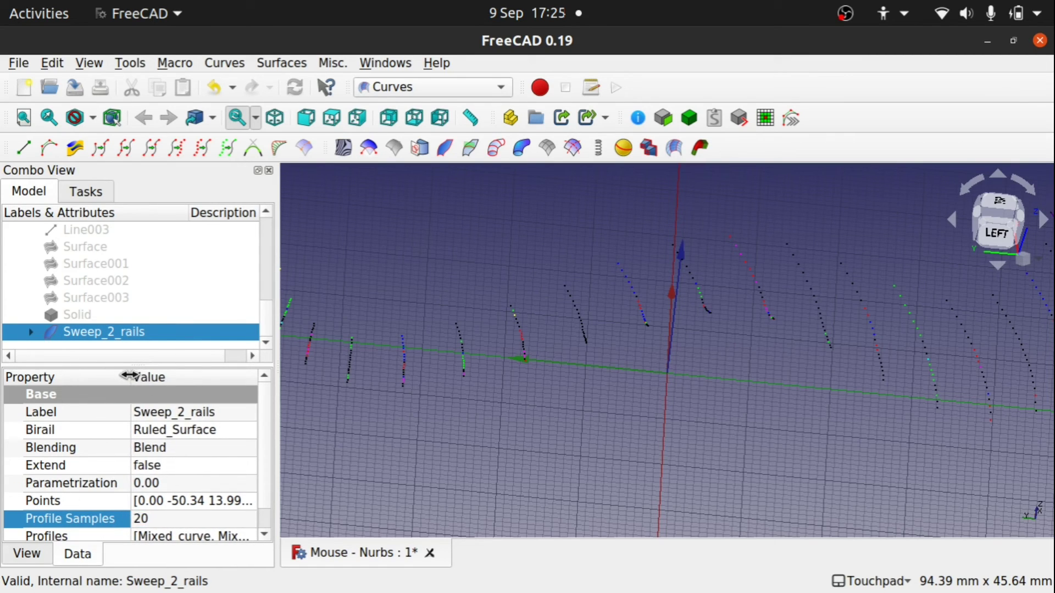
scroll(266, 504, down, 1)
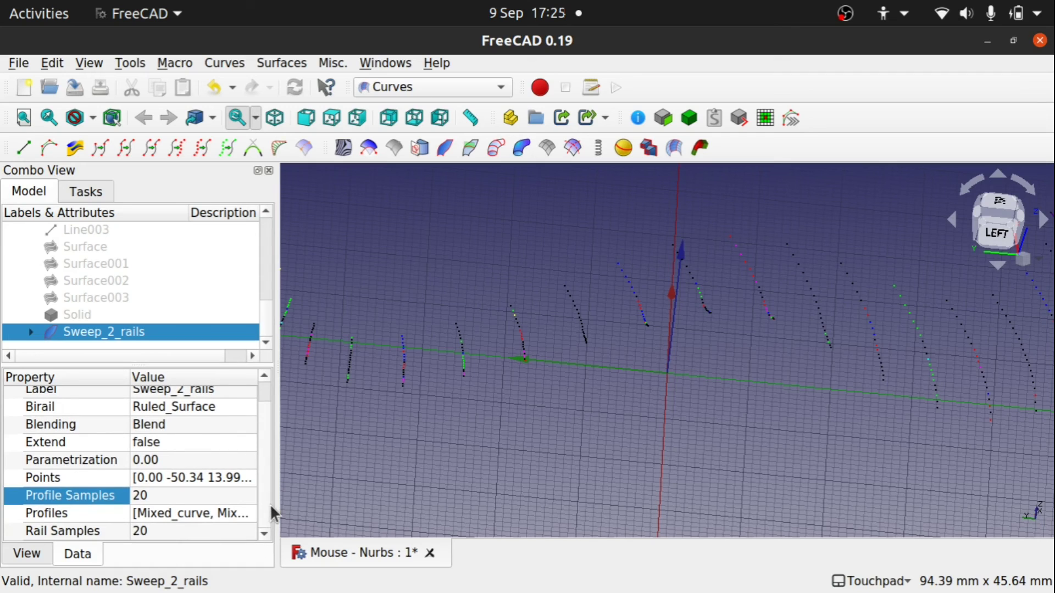
click(159, 532)
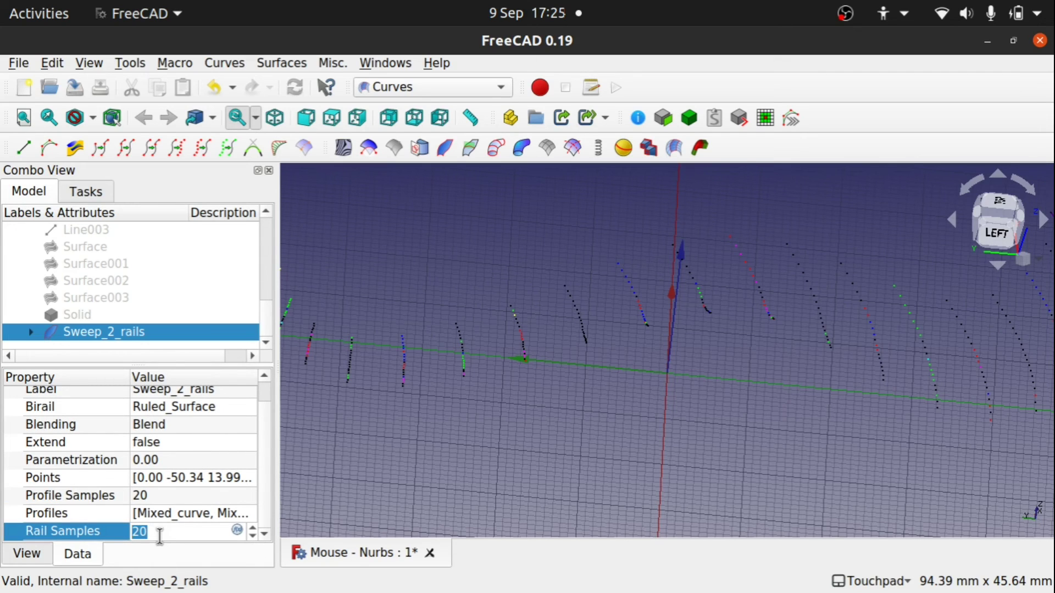
text(50)
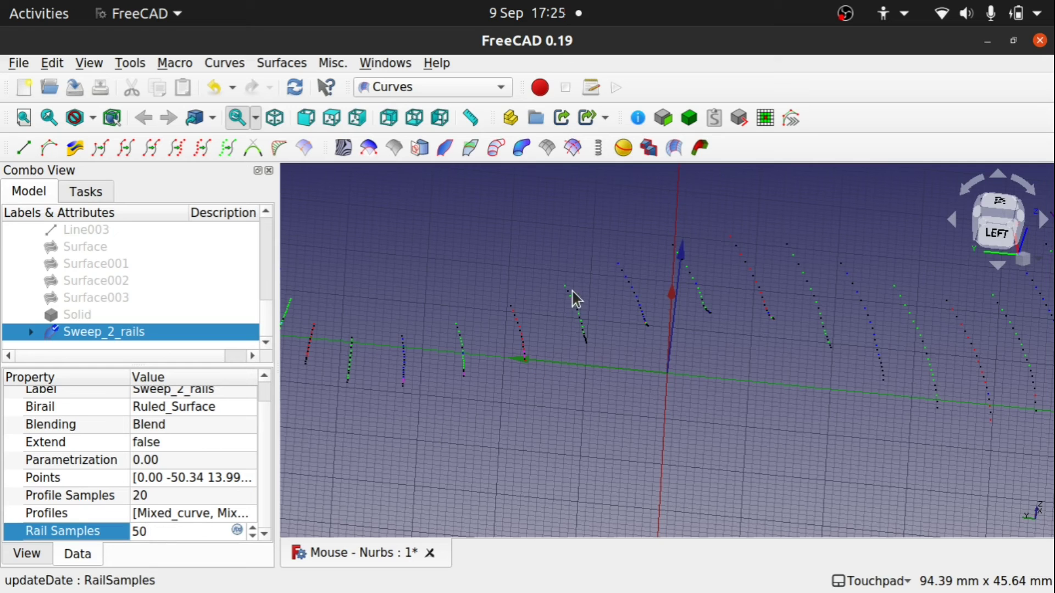
Return the Rail Samples value of Sweep_2_rails to 20.
alt+drag(545, 302, 456, 354)
key(BackSpace)
key(BackSpace)
text(20)
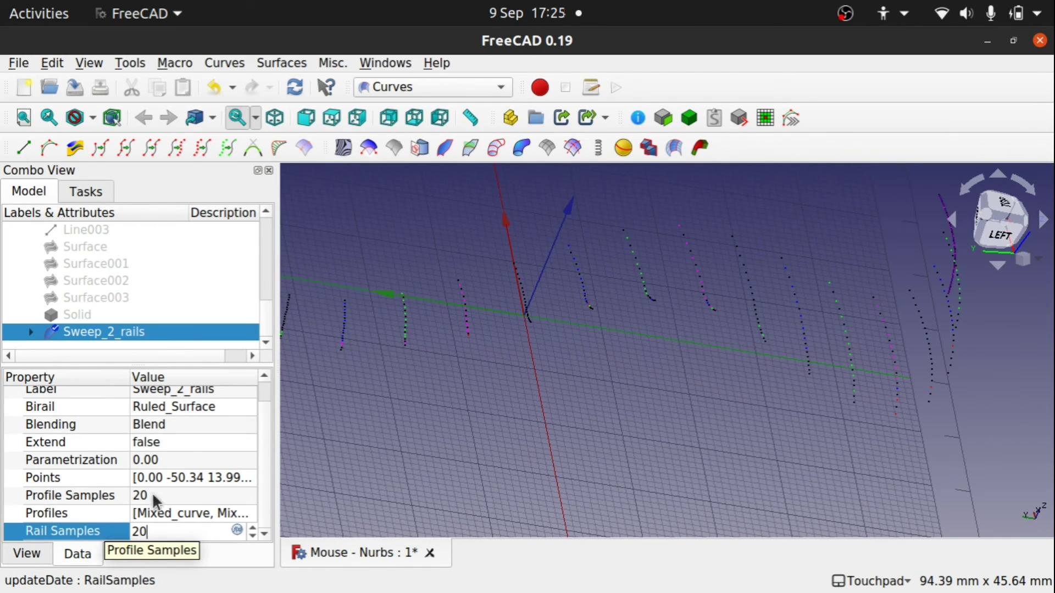
Set Profile Samples of the Sweep_2_rails object to 50 and view the resulting point rows along the whole sweep.
click(176, 495)
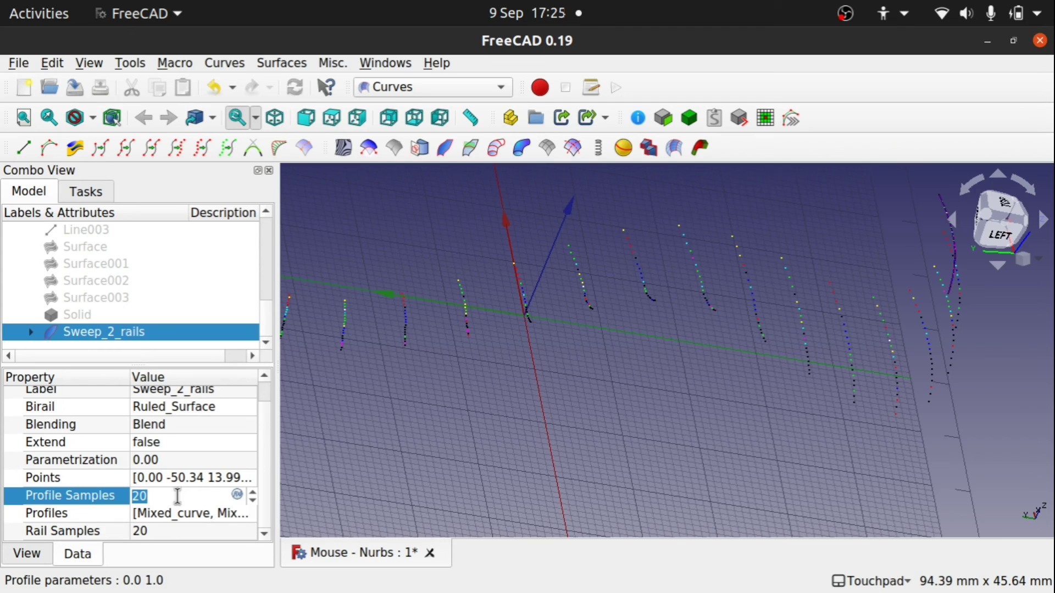
text(50)
click(490, 420)
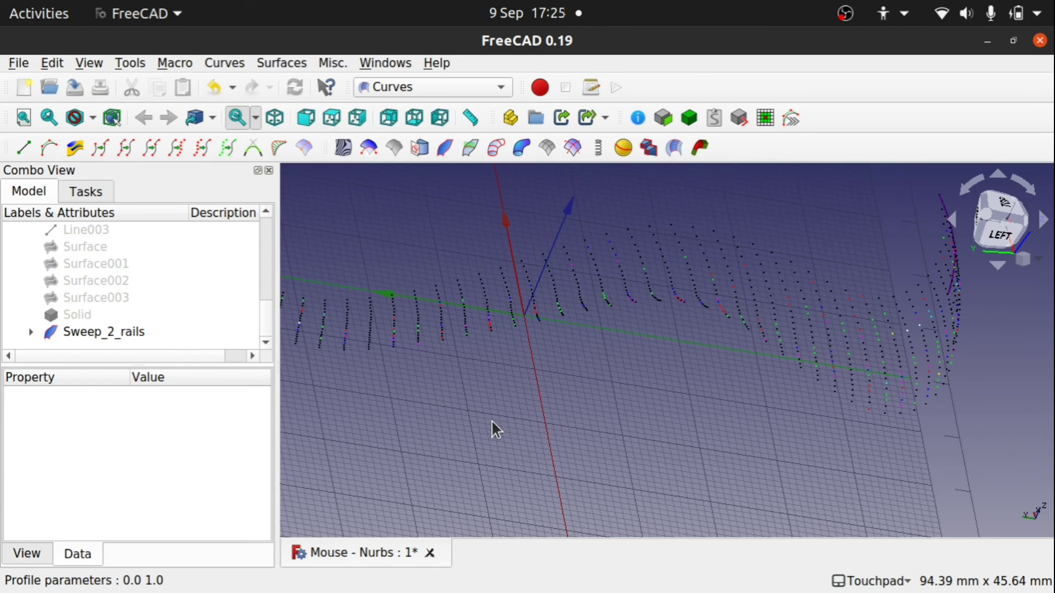
alt+drag(756, 404, 614, 415)
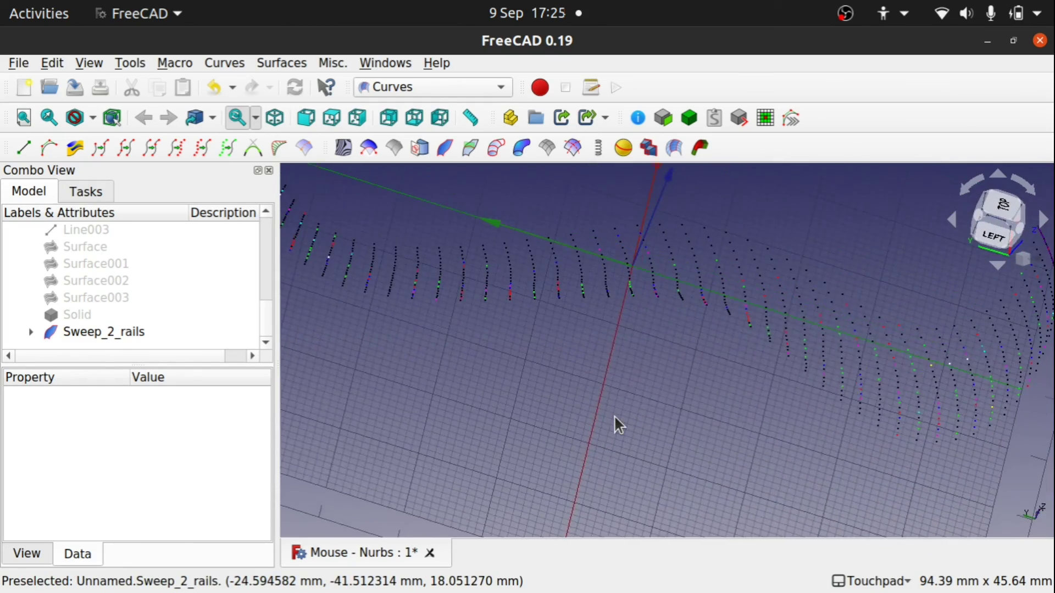
scroll(614, 415, down, 5)
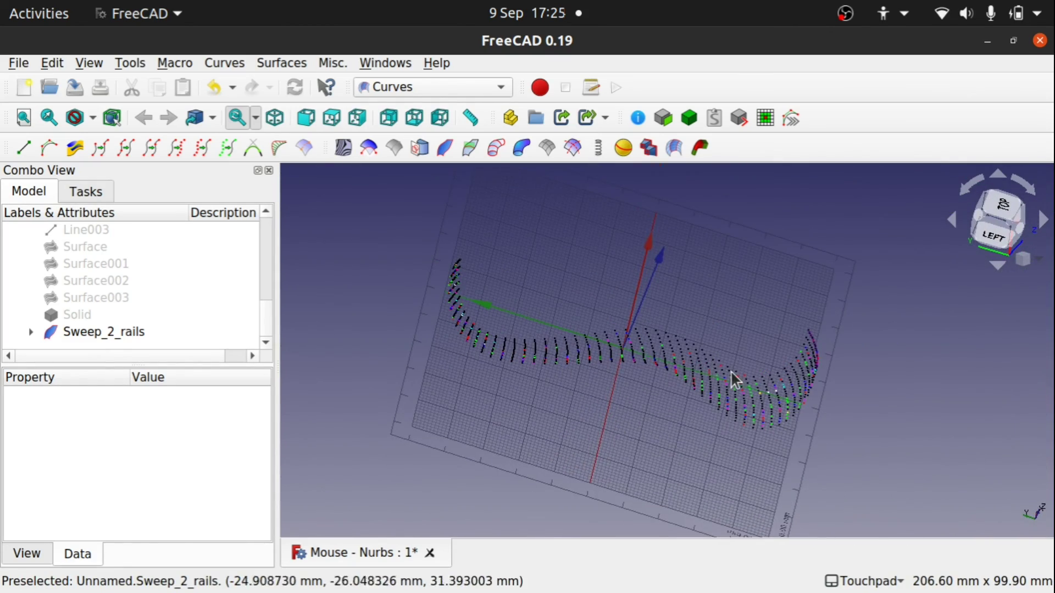
Approximate the Sweep_2_rails points into a NURBS surface.
click(104, 333)
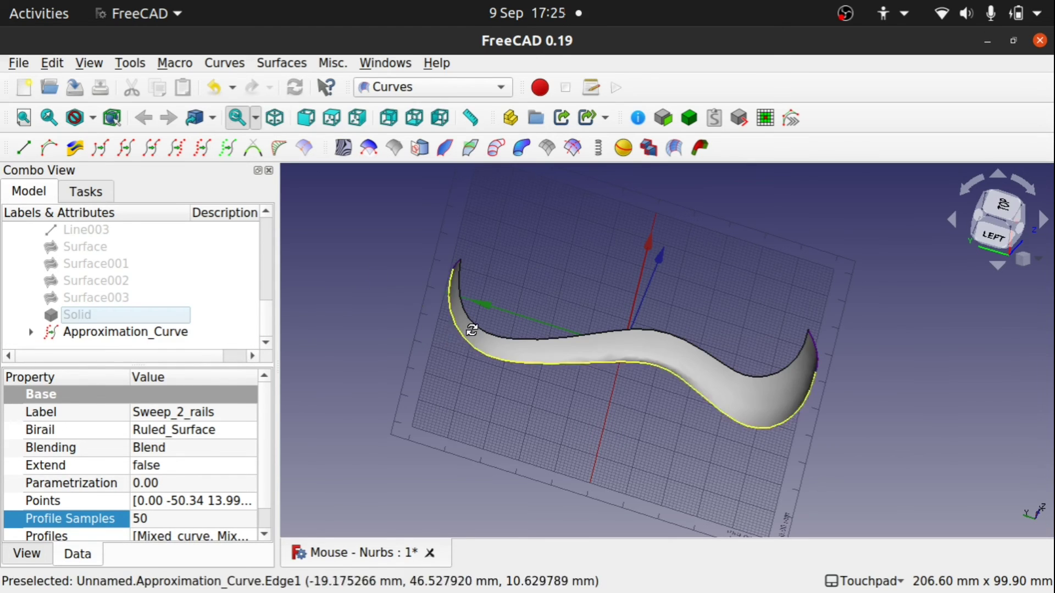
shift+drag(471, 330, 412, 343)
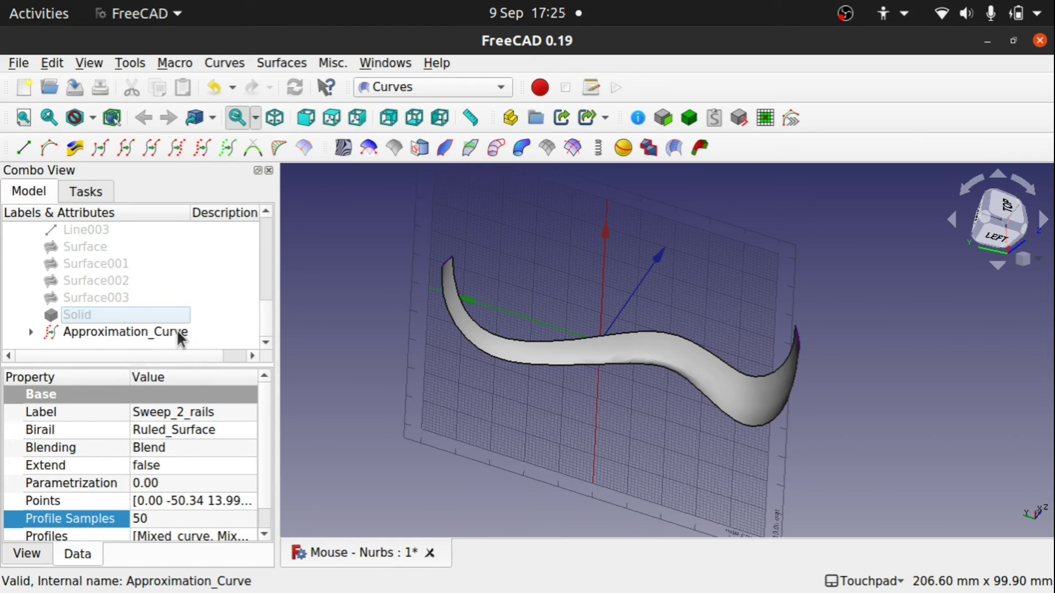
Reduce the Profile Samples of Sweep_2_rails to 20.
click(156, 518)
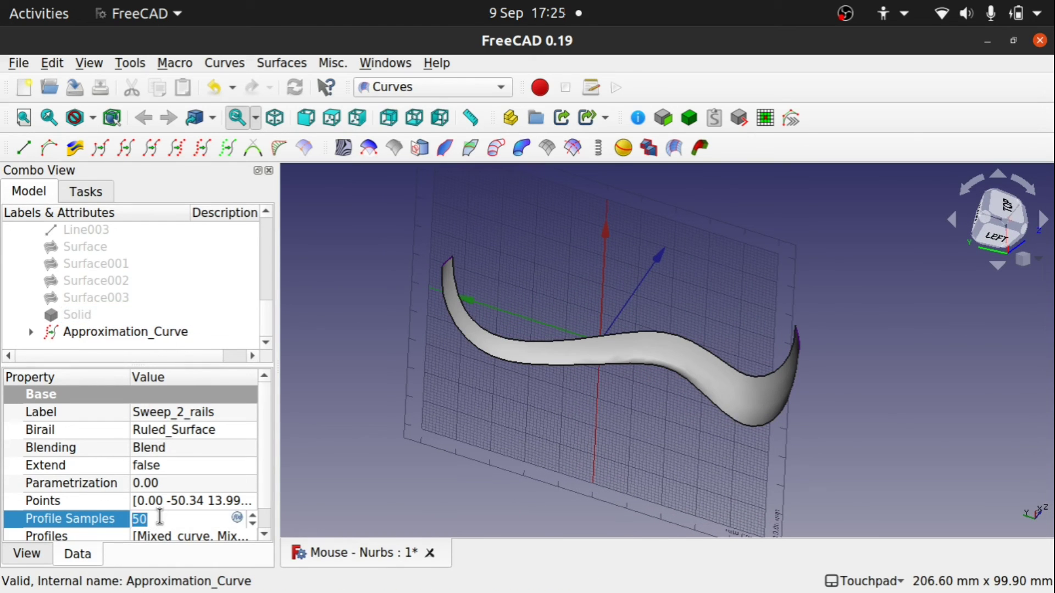
text(2)
click(355, 512)
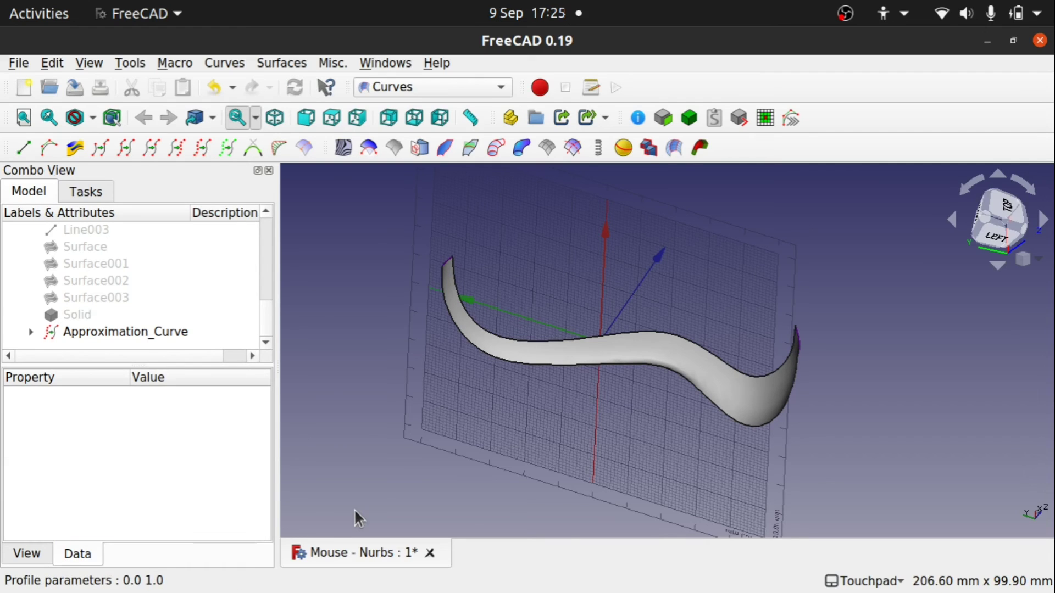
Select Sweep_2_rails inside the Approximation_Curve object and set its Profile Samples to 10.
click(95, 336)
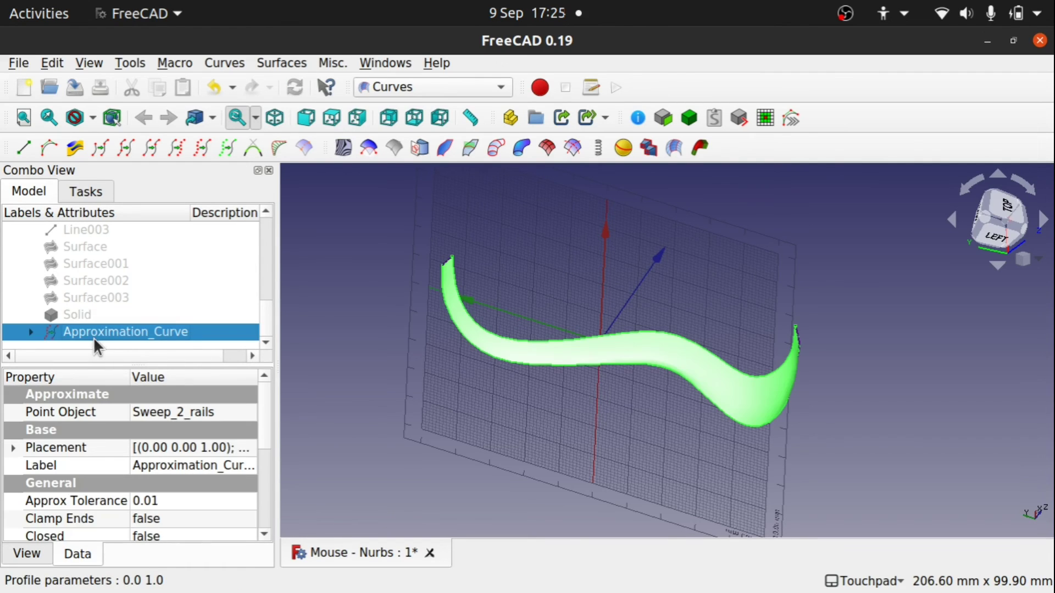
click(30, 331)
scroll(262, 320, down, 1)
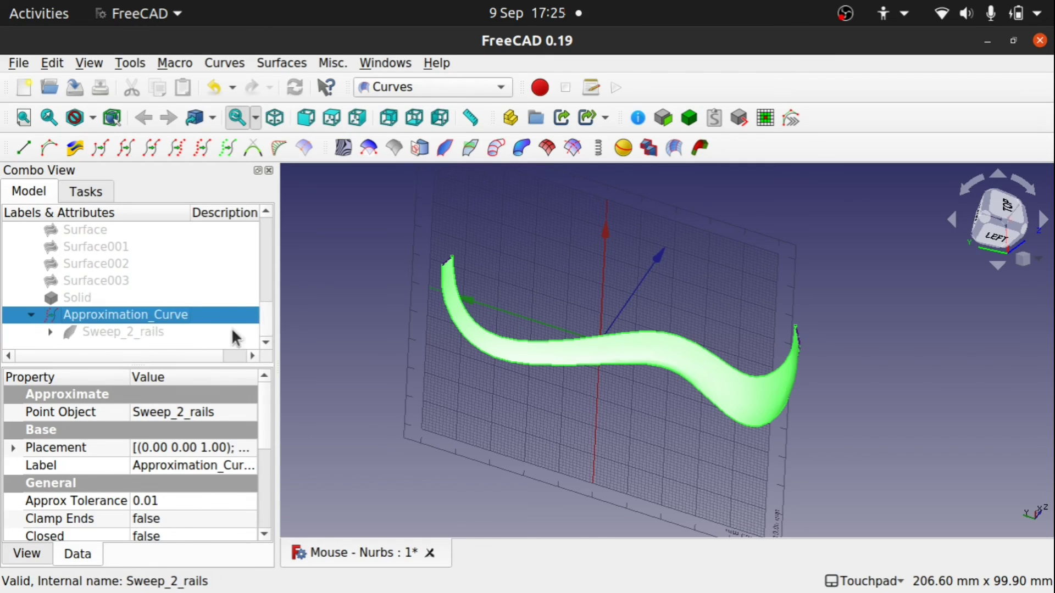
click(149, 336)
click(162, 518)
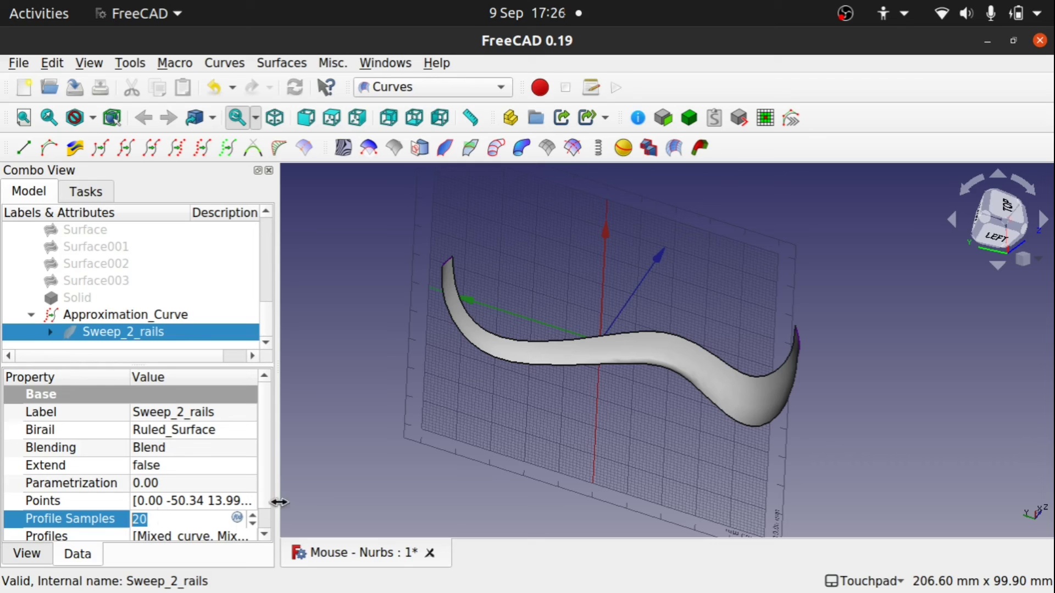
click(265, 531)
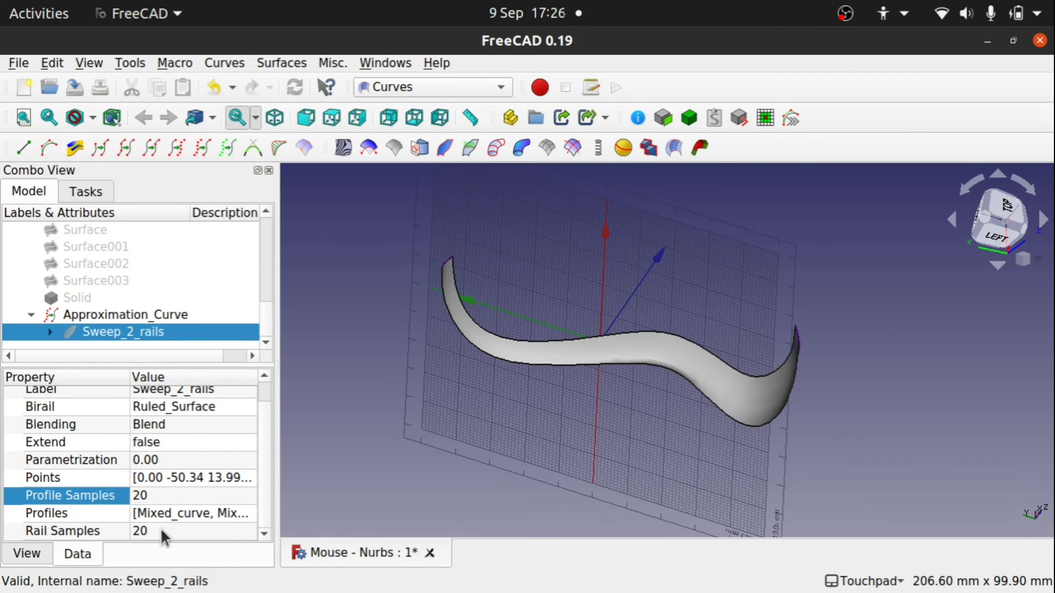
click(158, 494)
text(10)
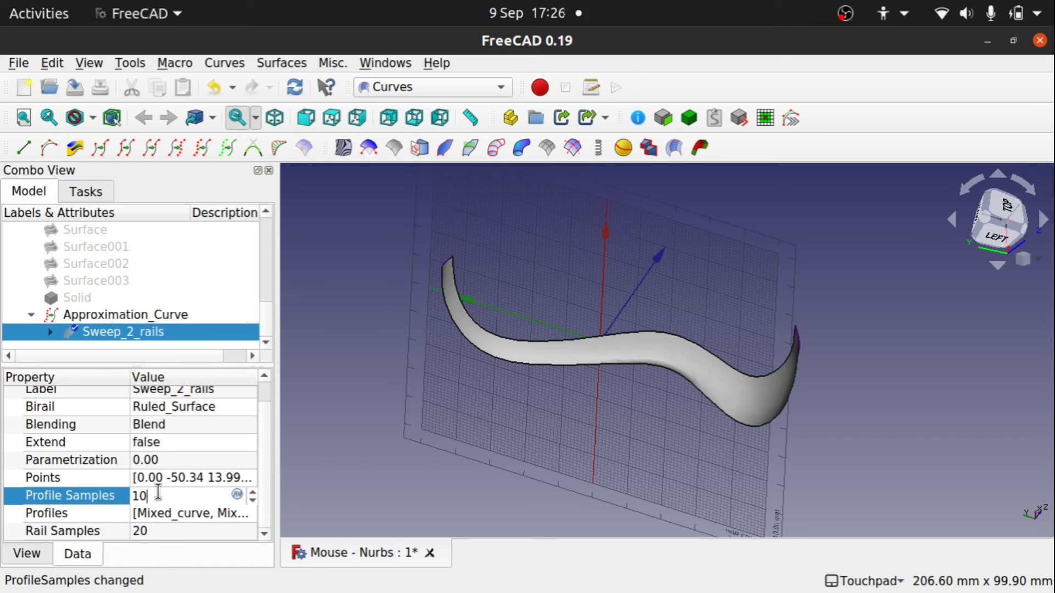
Set Rail Samples of Sweep_2_rails to 10 and inspect the surface from several angles.
click(172, 527)
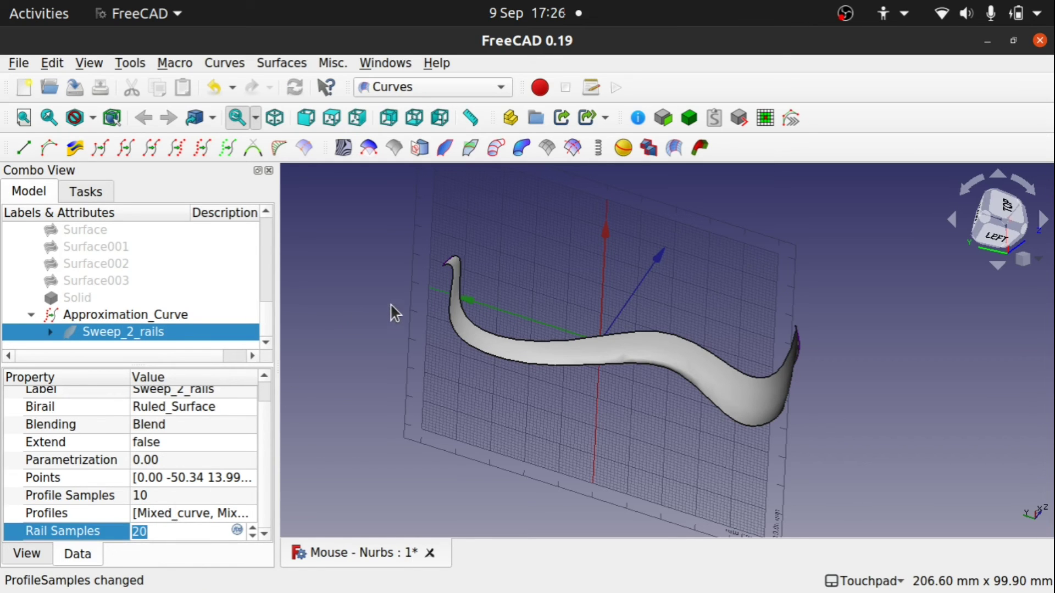
middle_drag(394, 313, 529, 310)
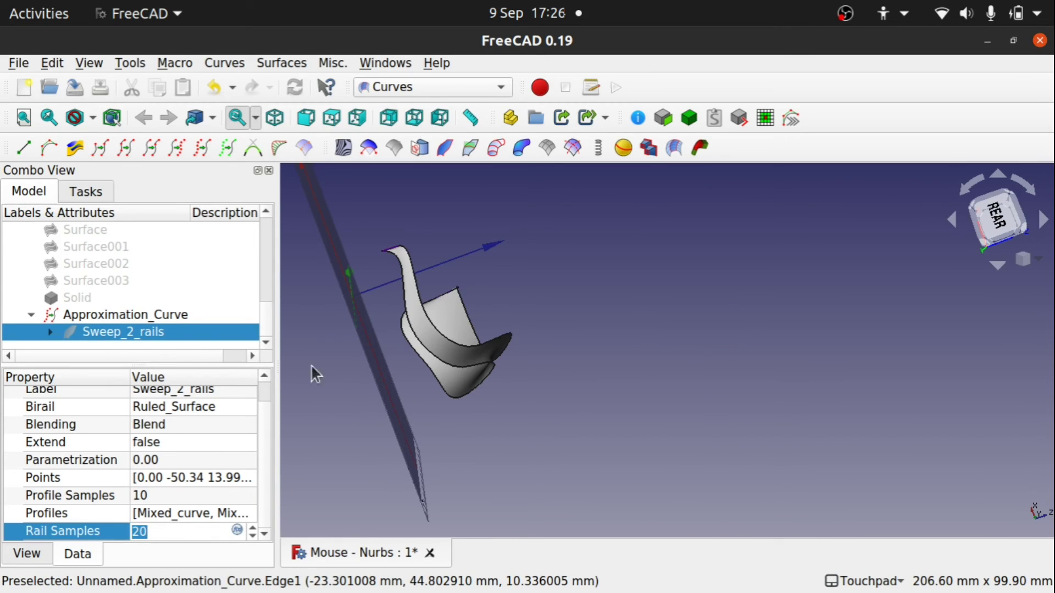
text(10)
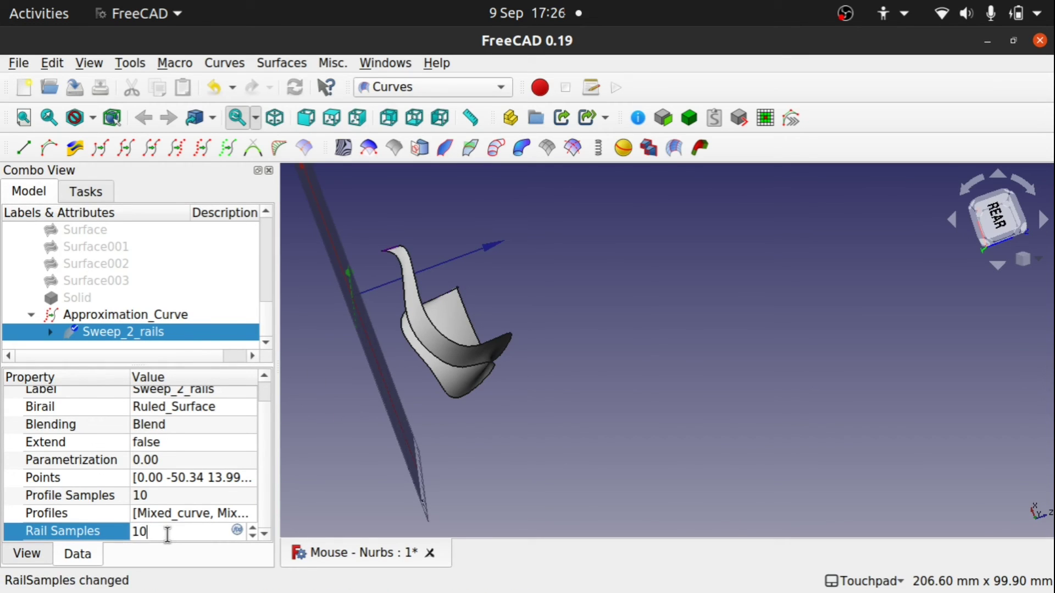
click(163, 497)
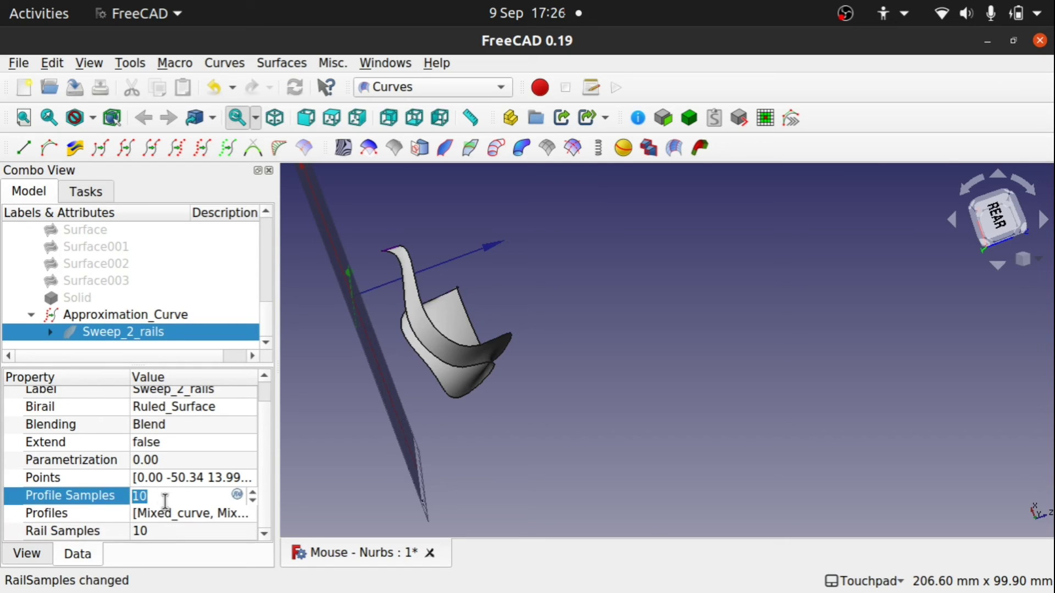
drag(481, 398, 410, 372)
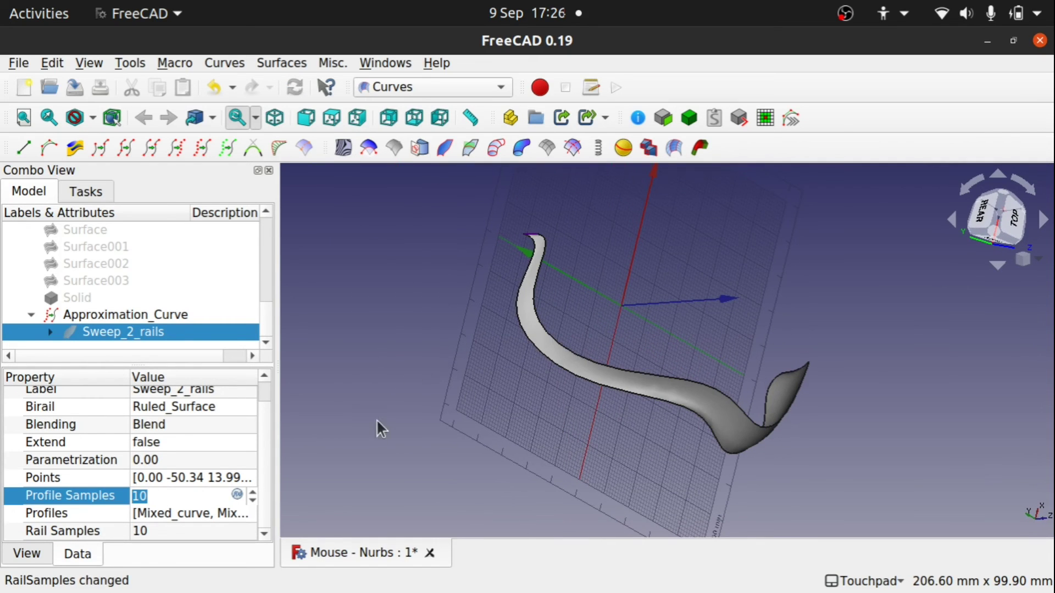
drag(527, 365, 606, 365)
drag(657, 424, 594, 436)
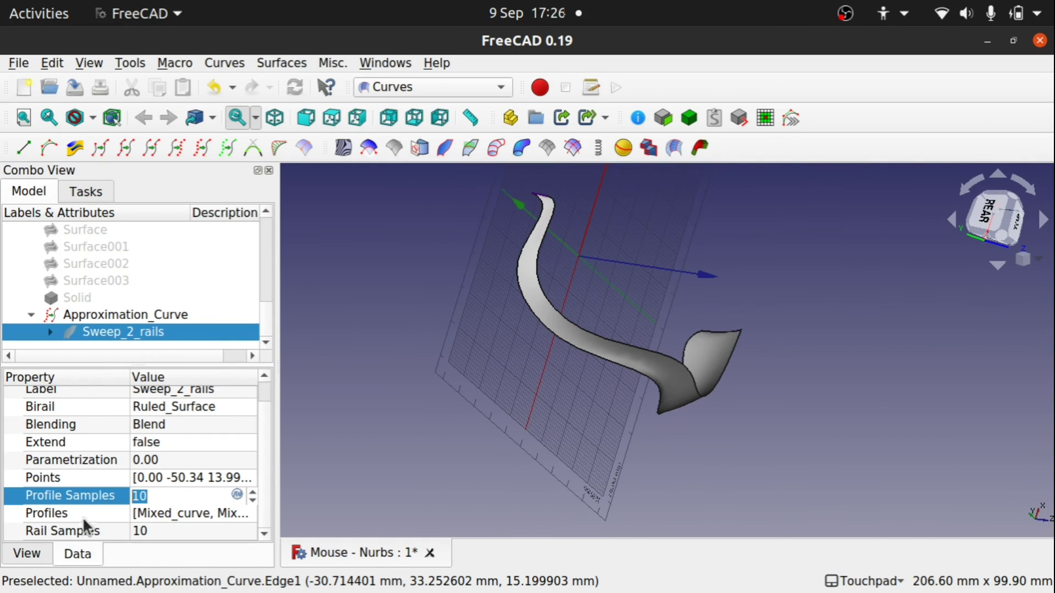
Set both Rail Samples and Profile Samples of Sweep_2_rails to 5.
click(162, 530)
text(5)
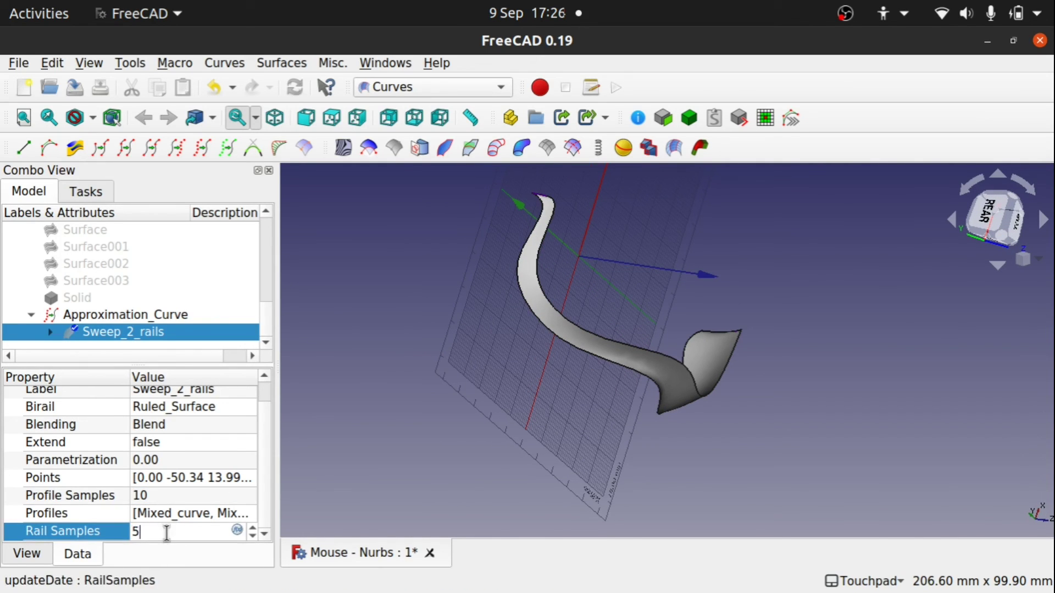
click(156, 495)
text(5)
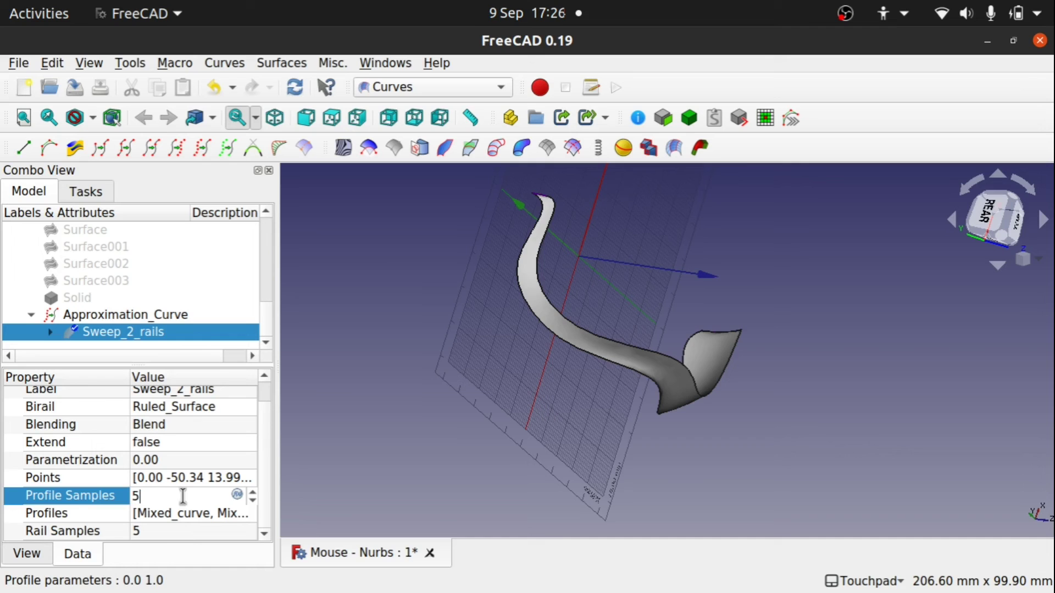
Inspect the coarse surface, then set Rail Samples of Sweep_2_rails to 10 and Profile Samples to 50.
click(177, 530)
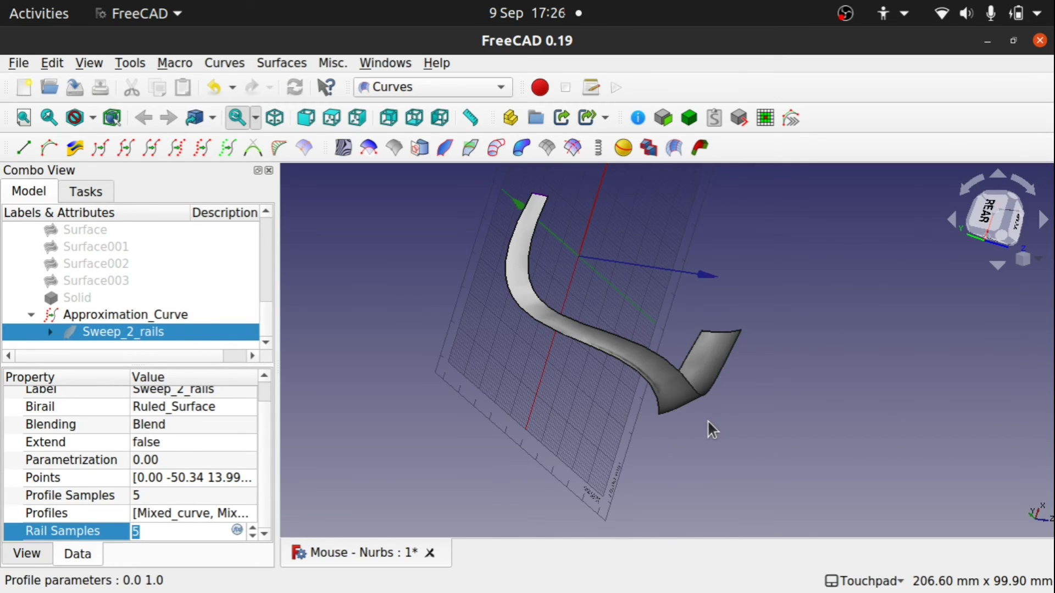
shift+drag(707, 420, 668, 421)
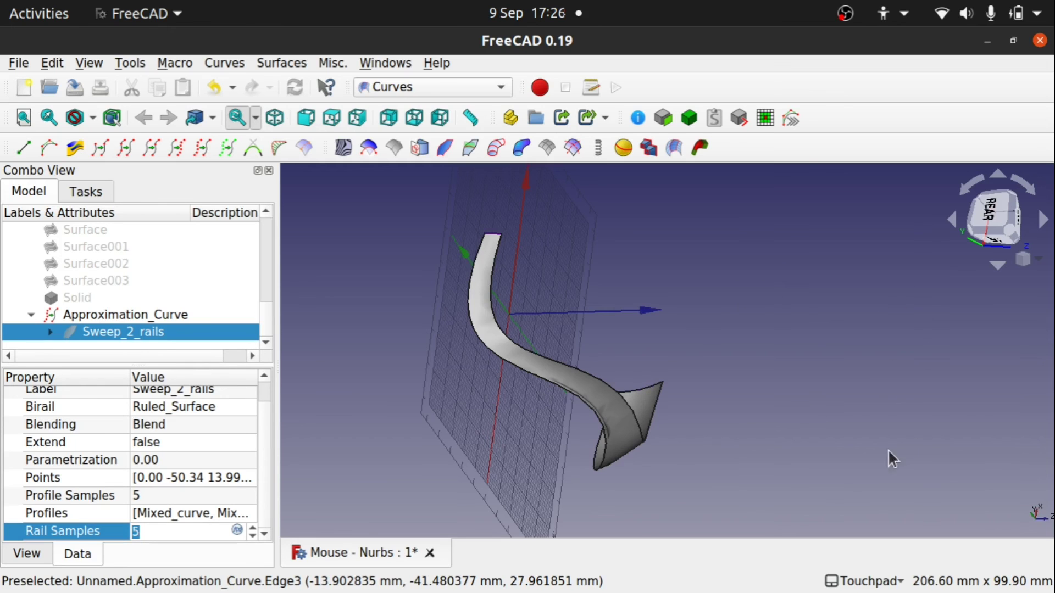
alt+drag(752, 411, 720, 428)
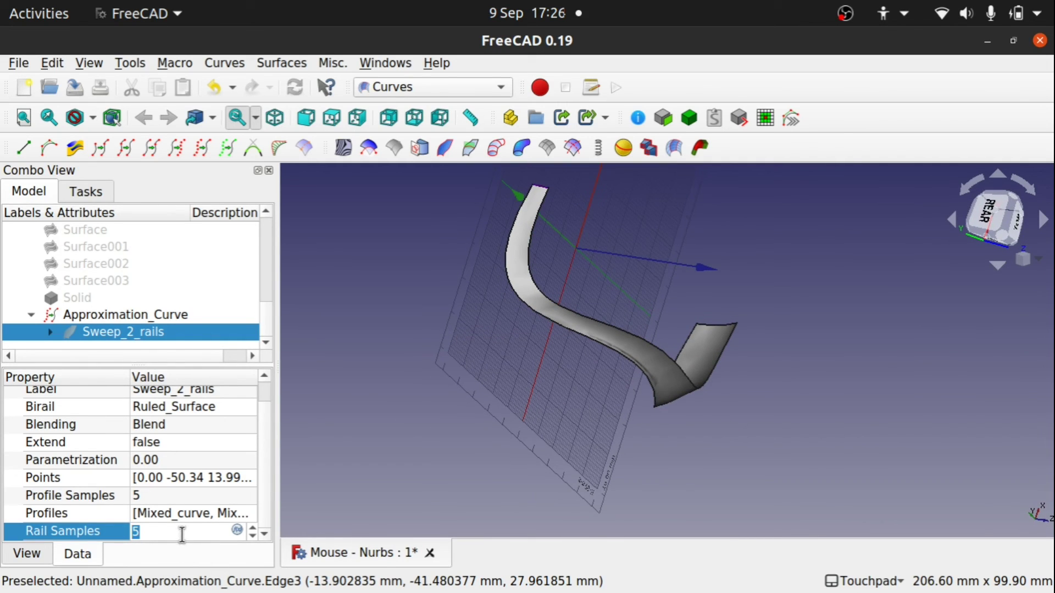
text(10)
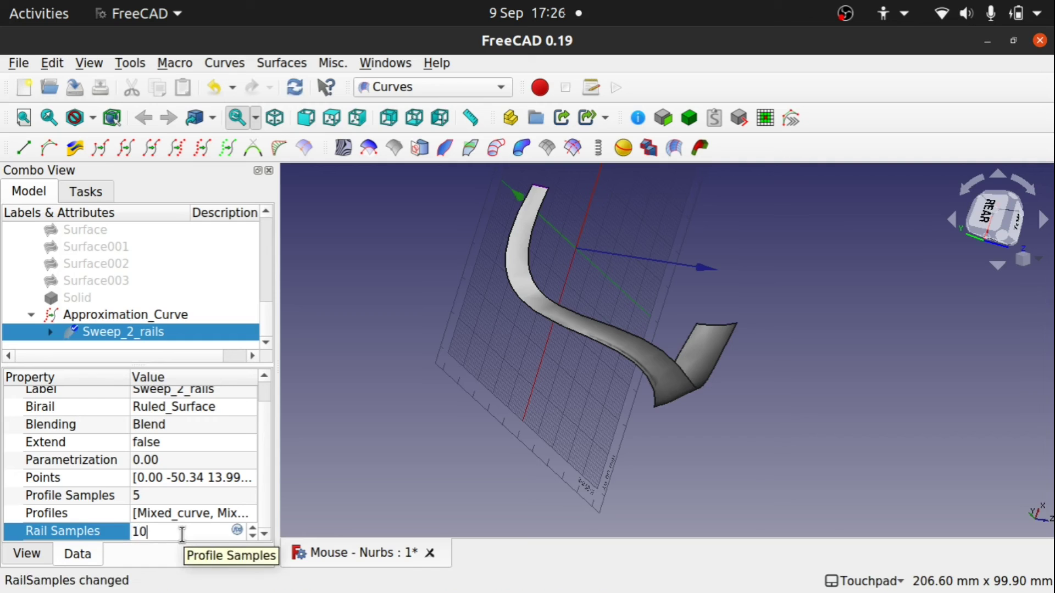
click(155, 496)
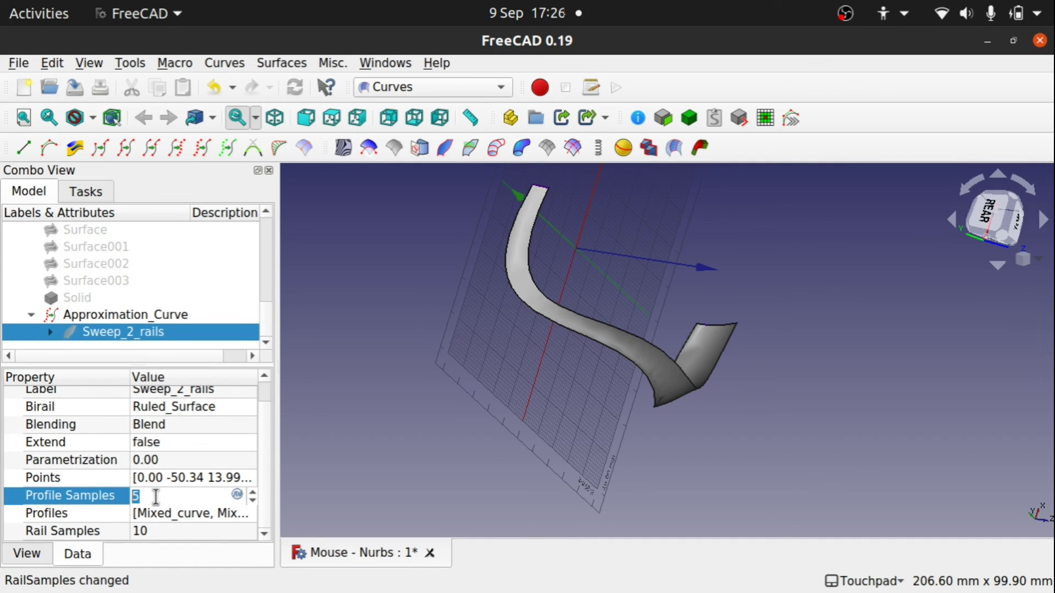
text(50)
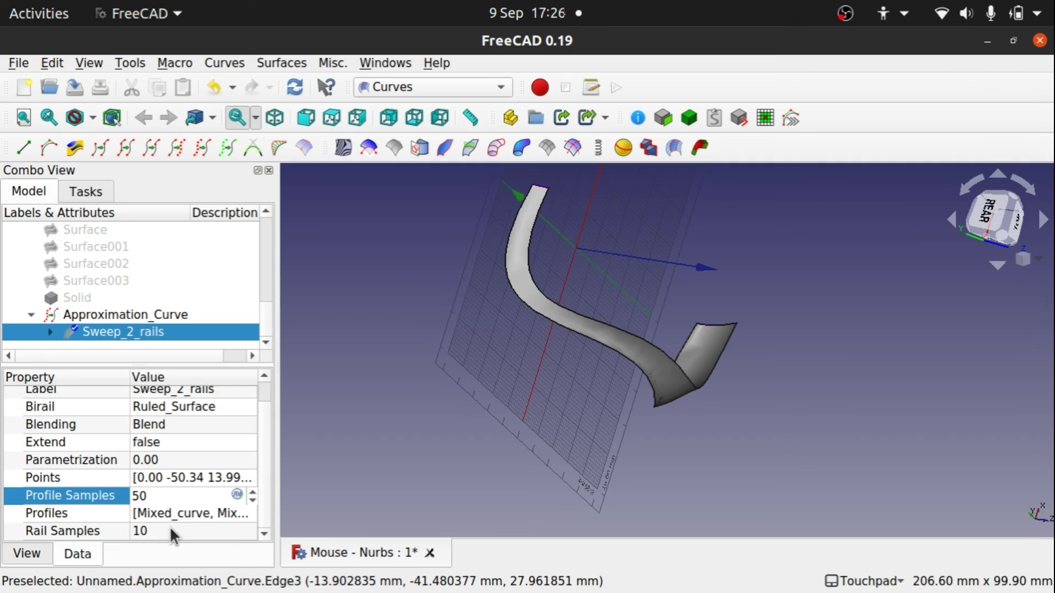
click(170, 528)
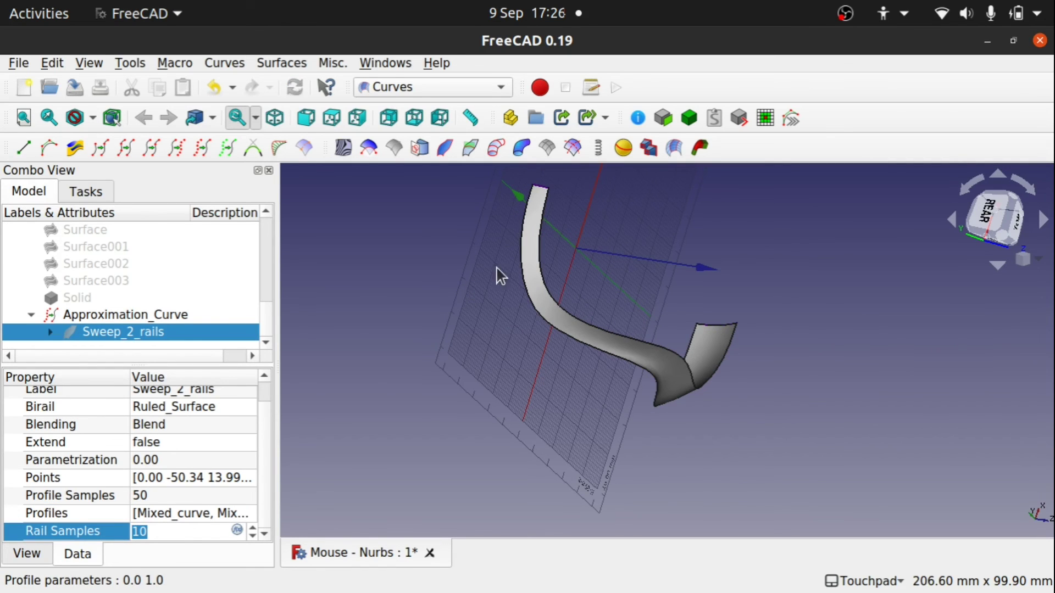
Examine the approximated surface from several angles and up close along its curved middle section for smoothness.
alt+drag(520, 319, 550, 304)
alt+drag(650, 399, 605, 394)
shift+drag(688, 405, 497, 307)
alt+drag(632, 439, 700, 403)
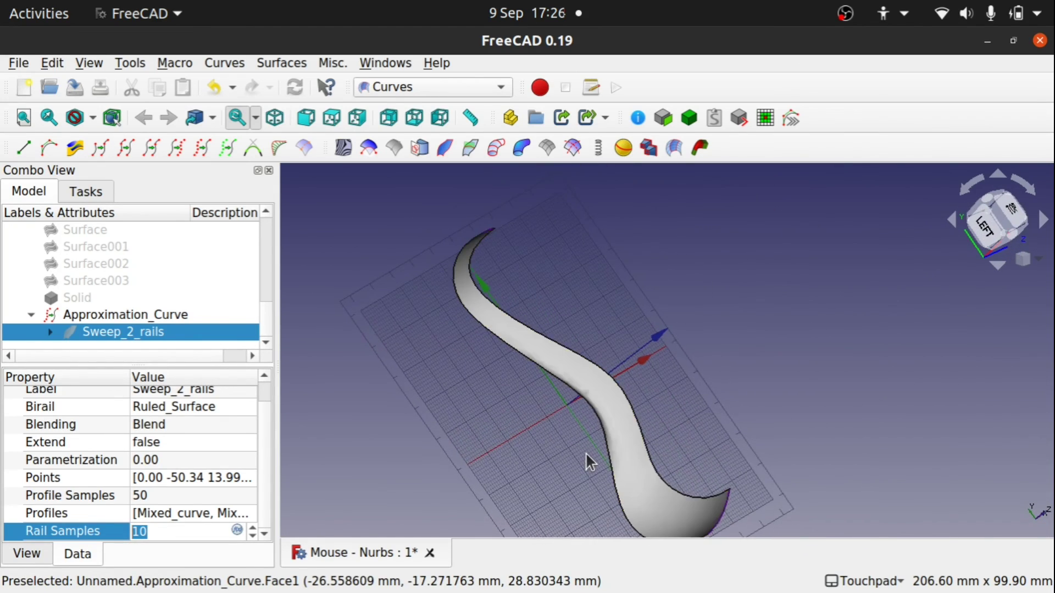
scroll(585, 453, up, 2)
scroll(585, 452, up, 4)
alt+drag(585, 453, 562, 472)
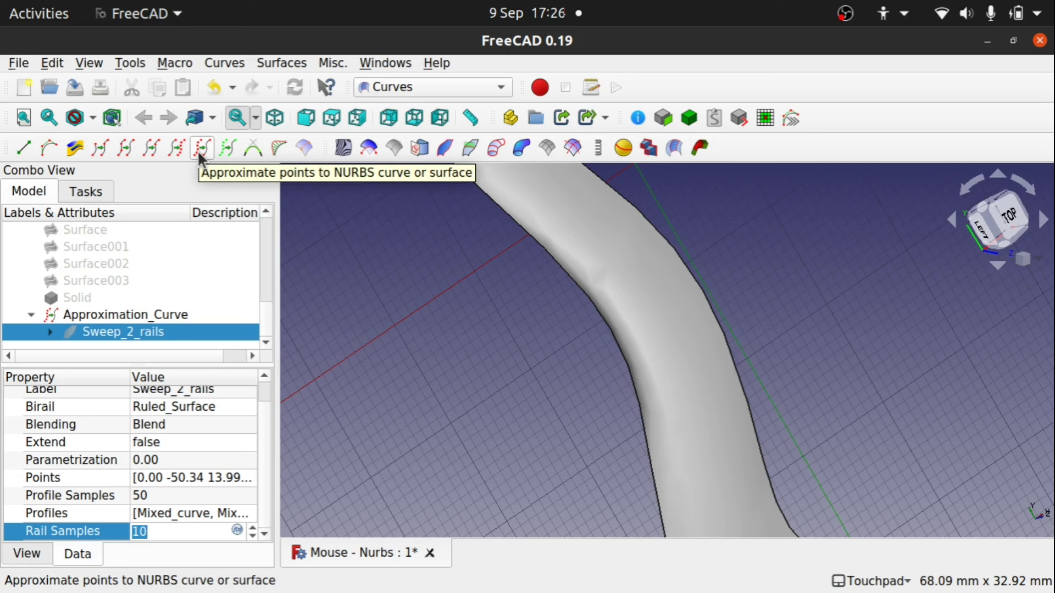
alt+drag(510, 361, 601, 352)
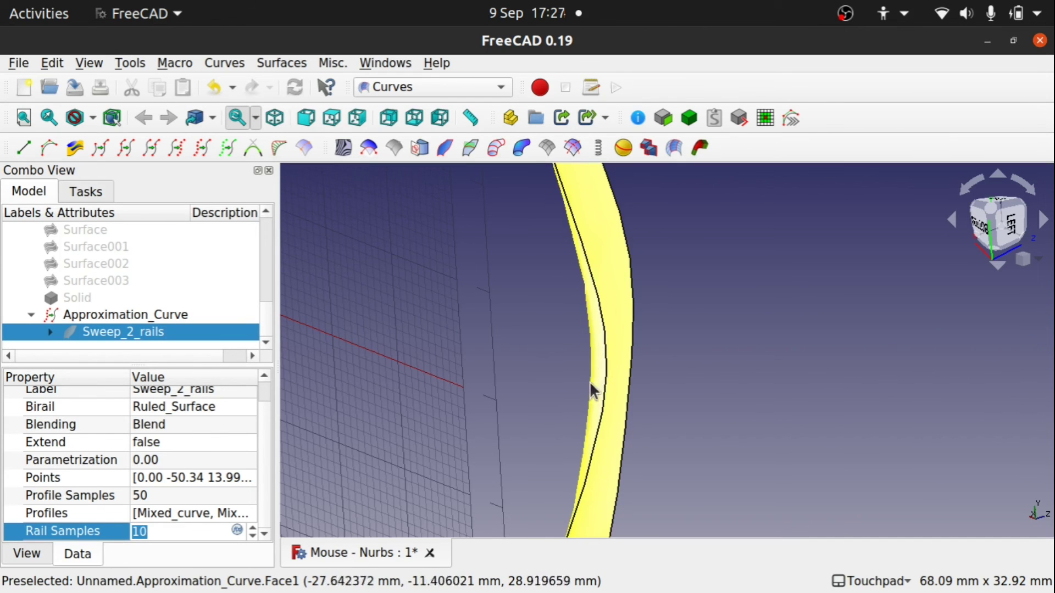
alt+drag(632, 381, 559, 394)
Set Profile Samples of Sweep_2_rails to 90 and check the curved section of the surface.
click(176, 493)
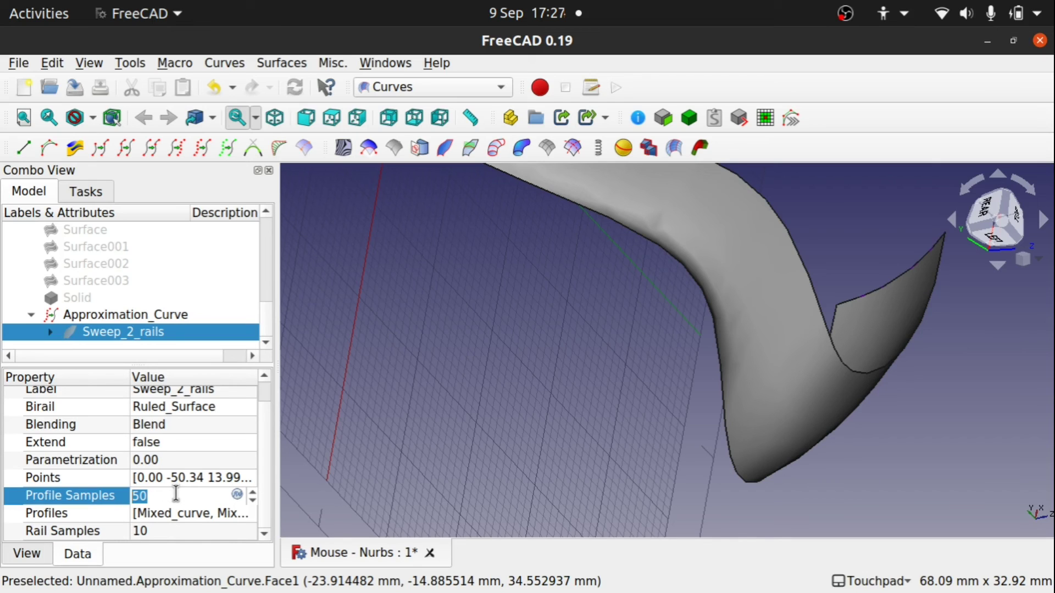
text(90)
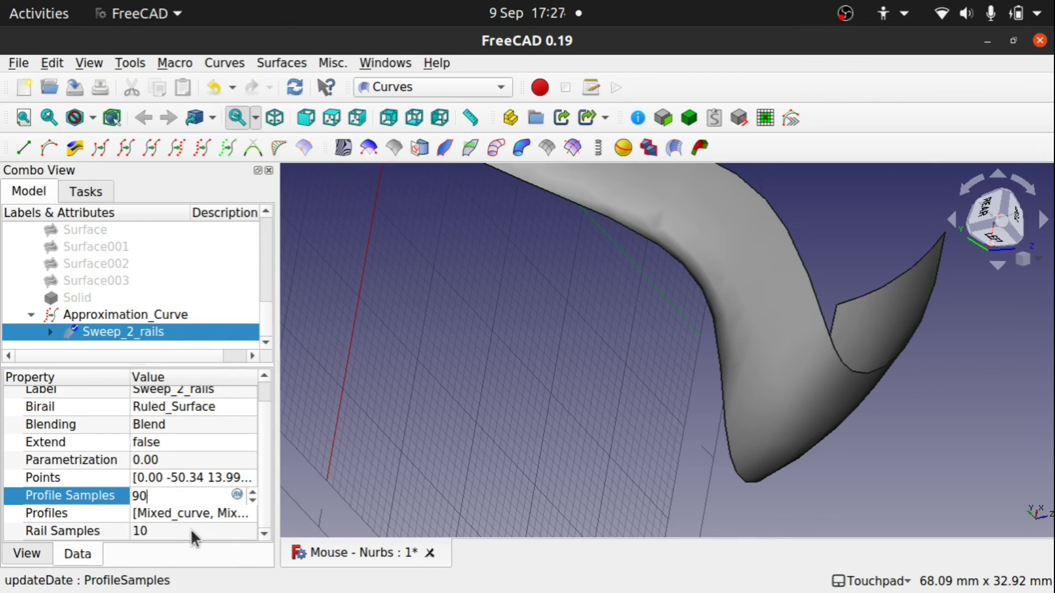
click(190, 528)
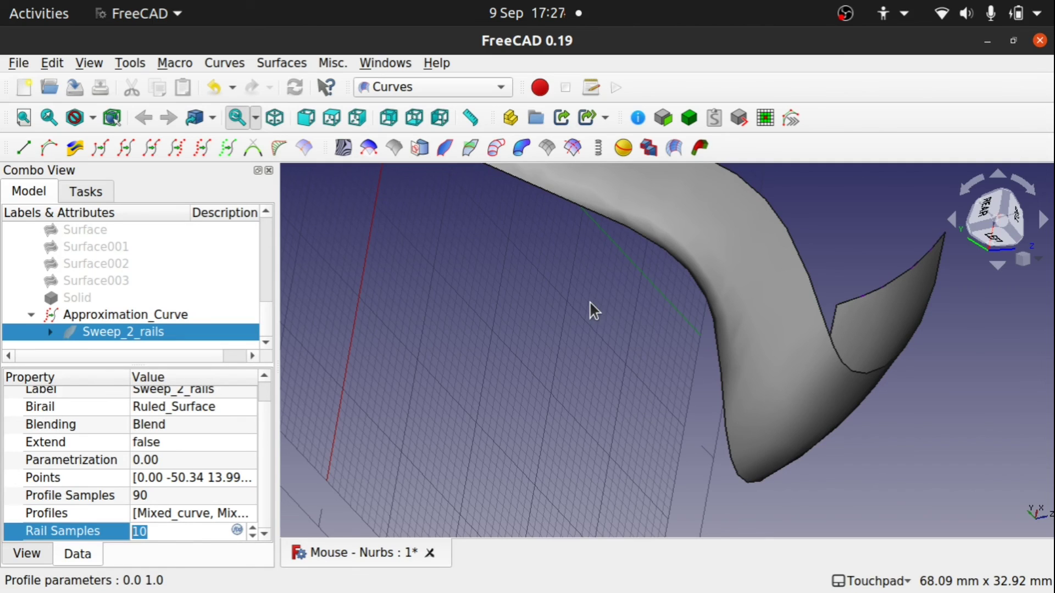
alt+drag(611, 341, 624, 304)
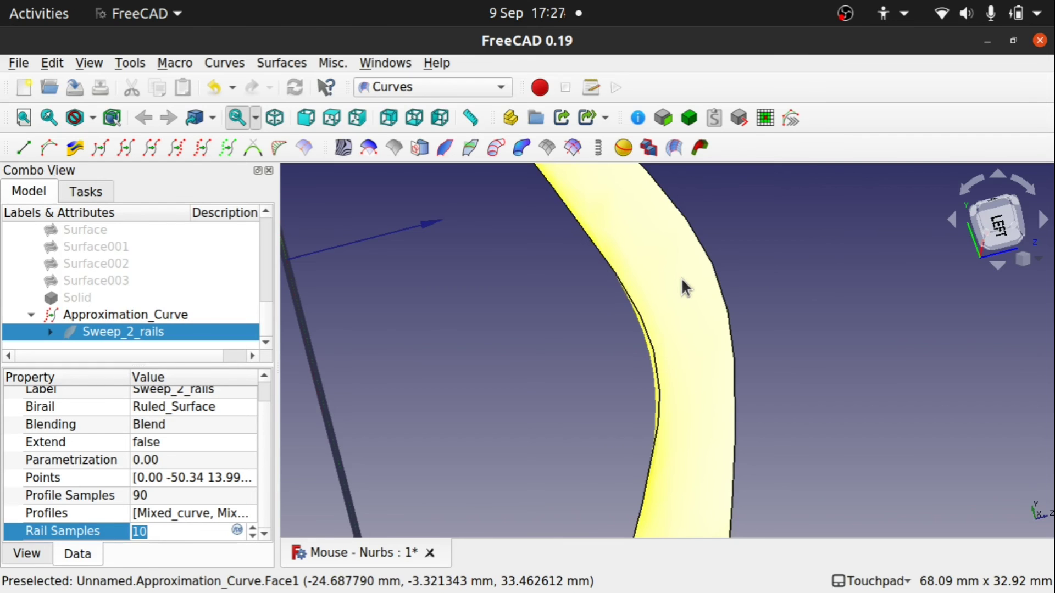
Inspect the surface from further angles, then set Rail Samples of Sweep_2_rails to 50.
alt+drag(680, 278, 670, 256)
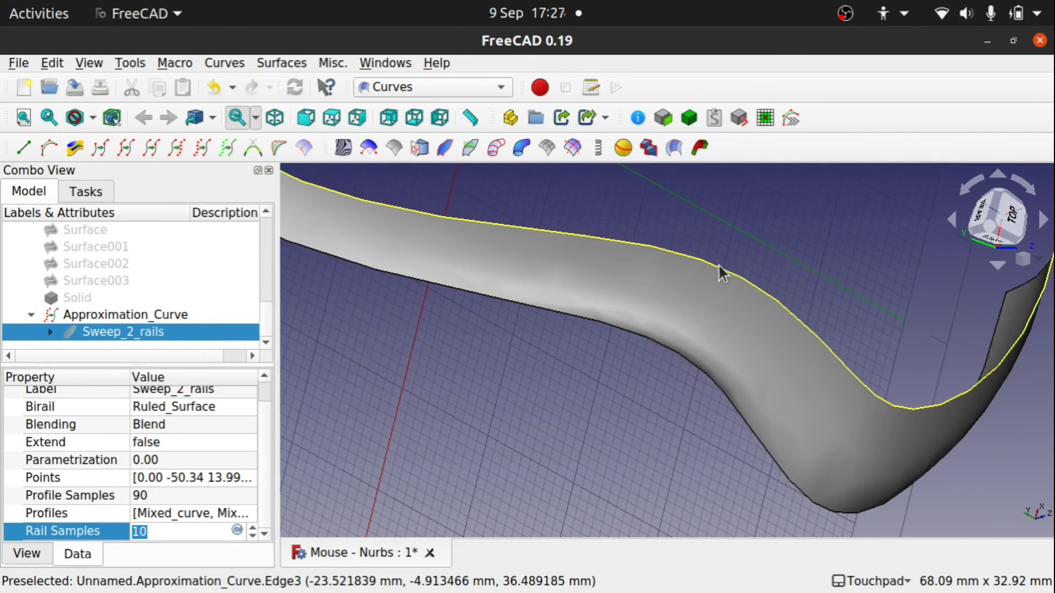
scroll(632, 387, down, 2)
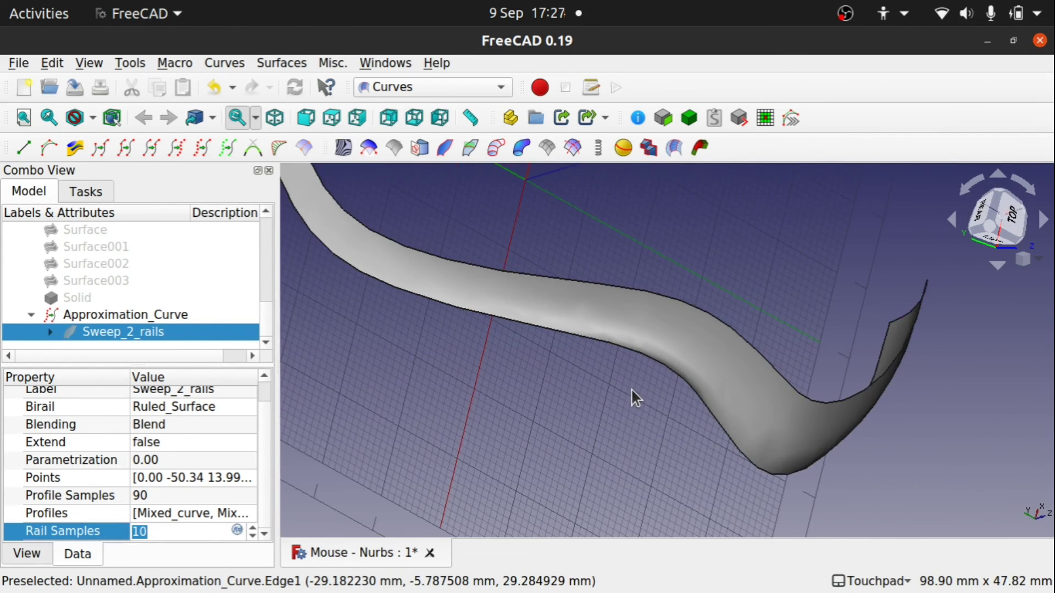
alt+drag(631, 388, 675, 412)
alt+drag(624, 358, 631, 337)
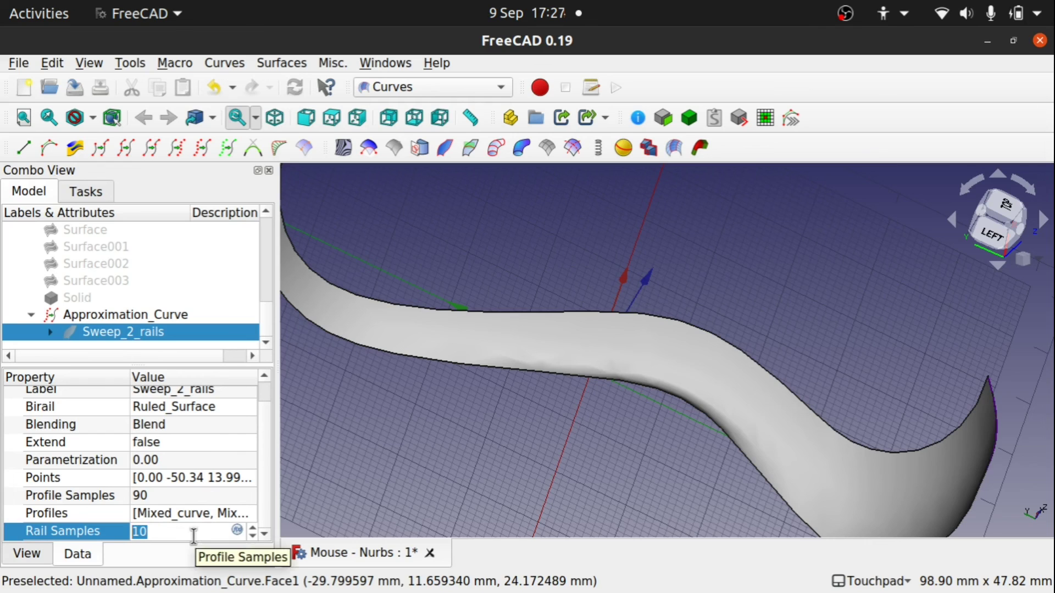
text(50)
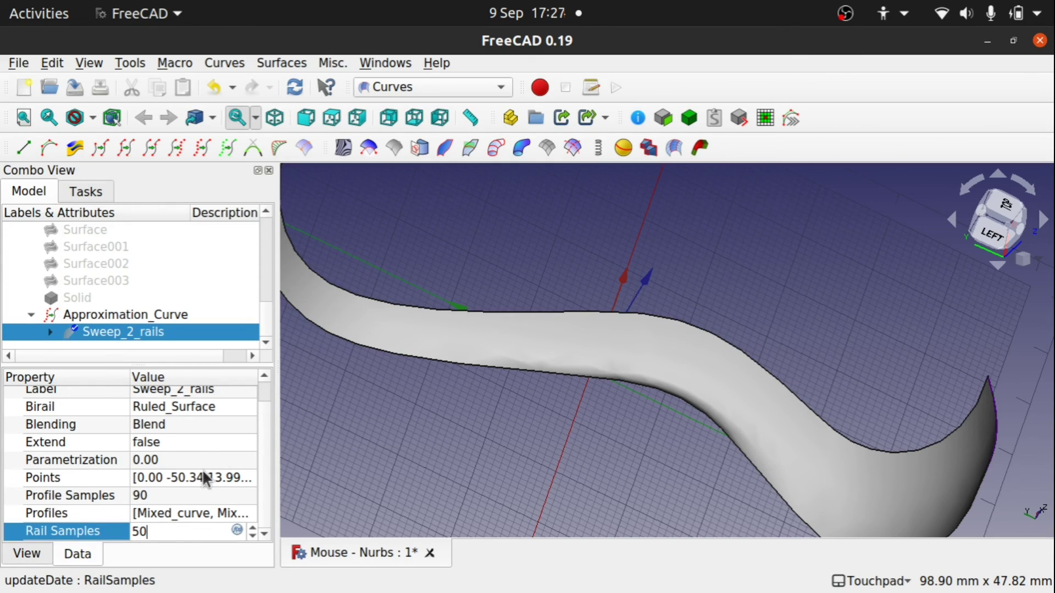
click(186, 493)
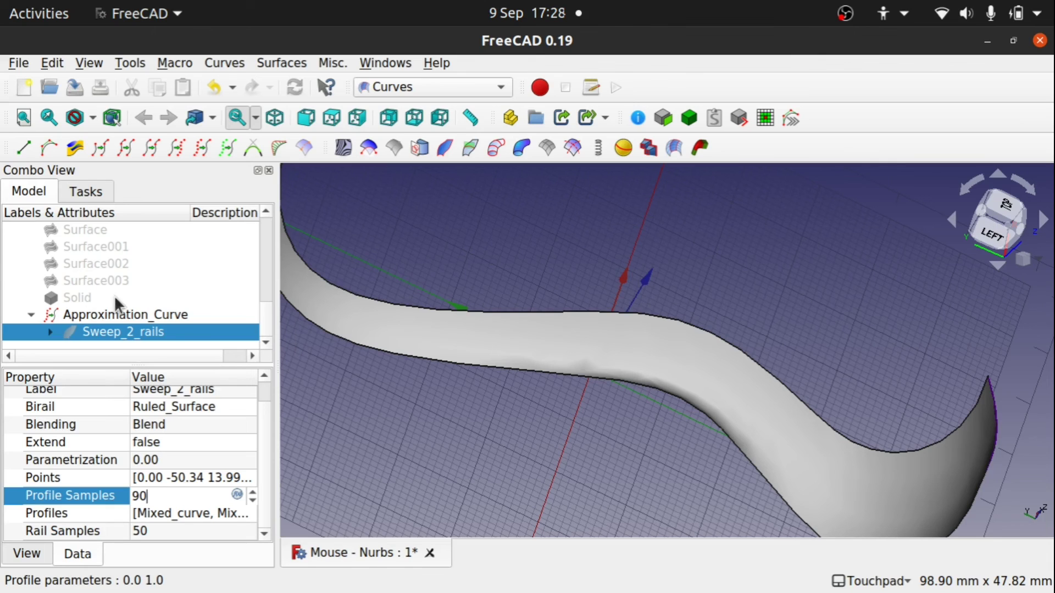
Delete the Approximation_Curve, the Sweep_2_rails object and the flat Ruled_Surface so that only their source curves remain.
click(121, 321)
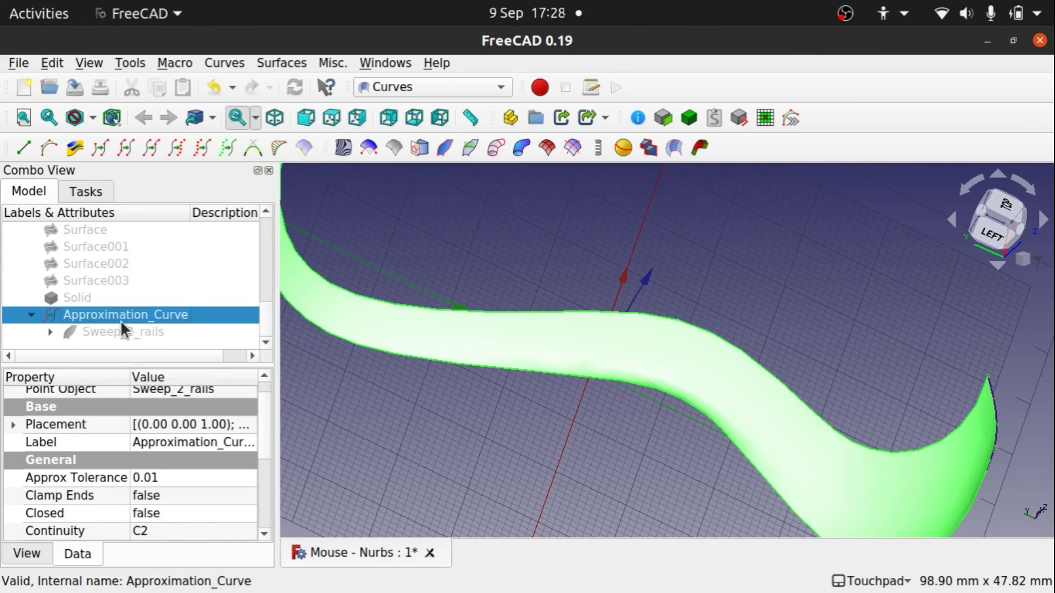
key(Delete)
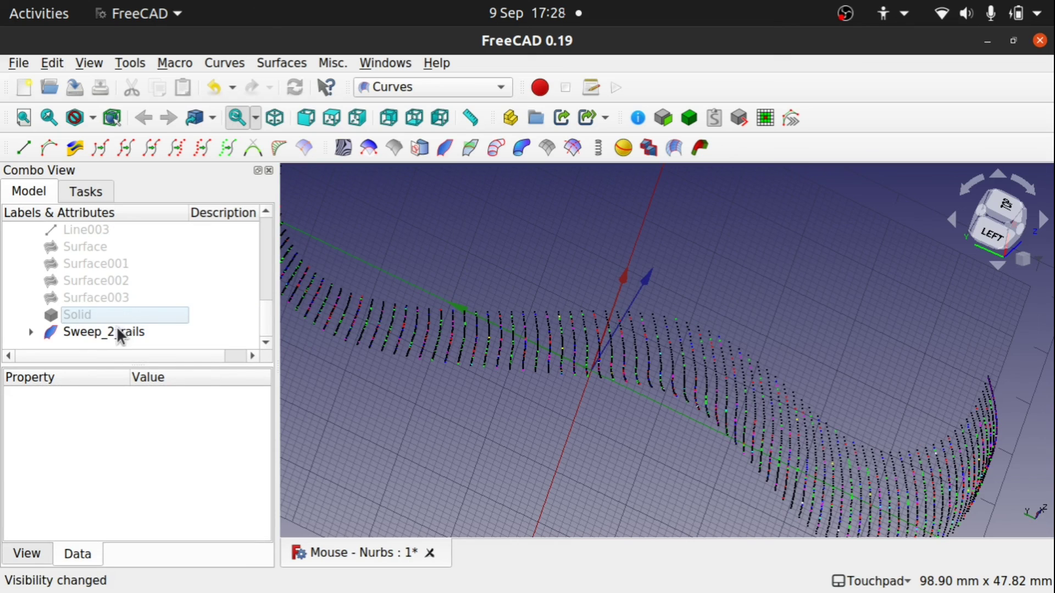
click(103, 337)
key(Delete)
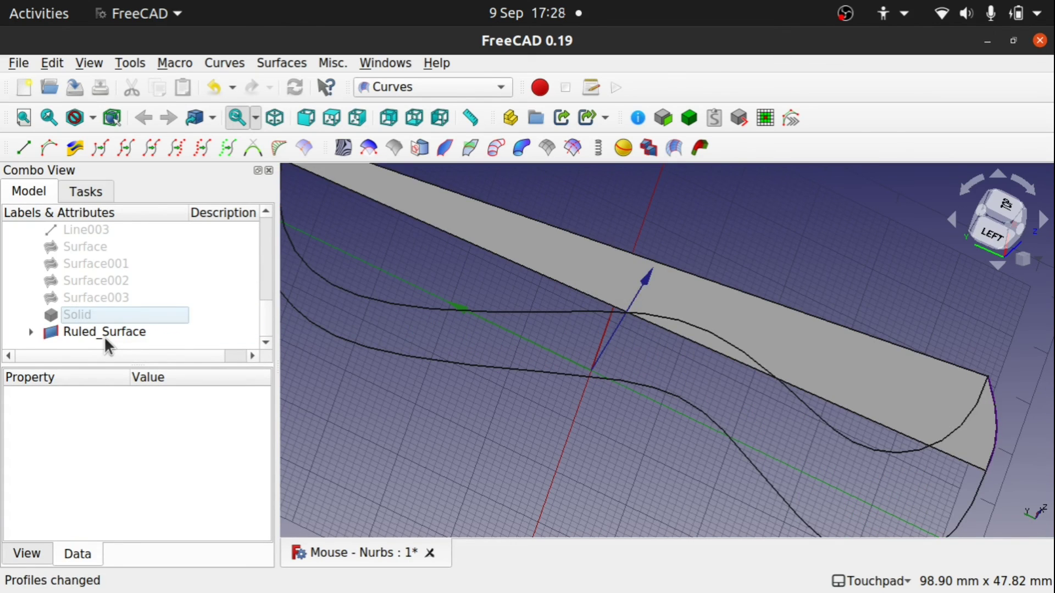
click(758, 314)
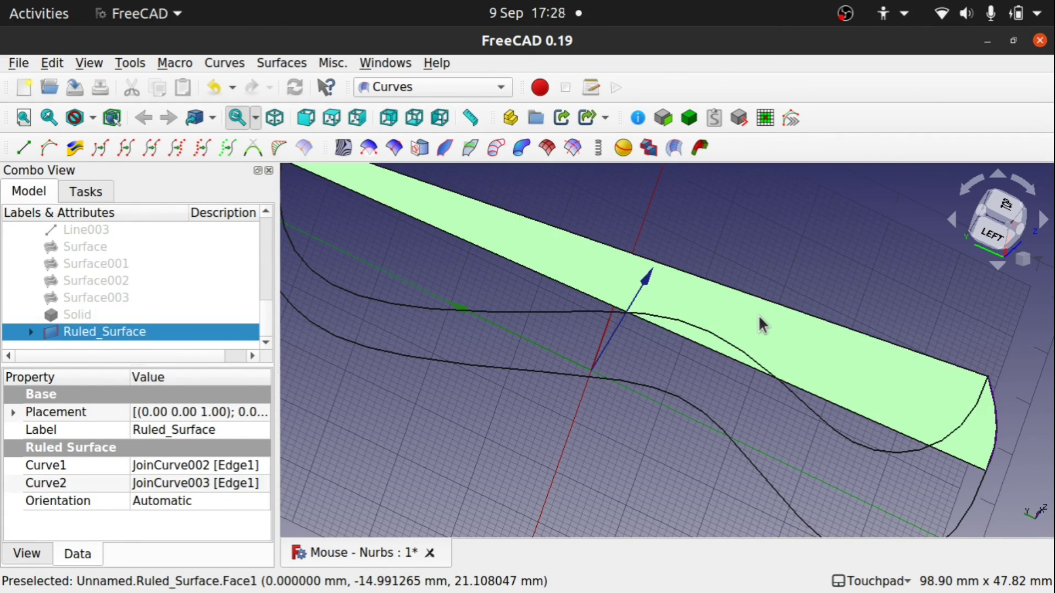
key(Delete)
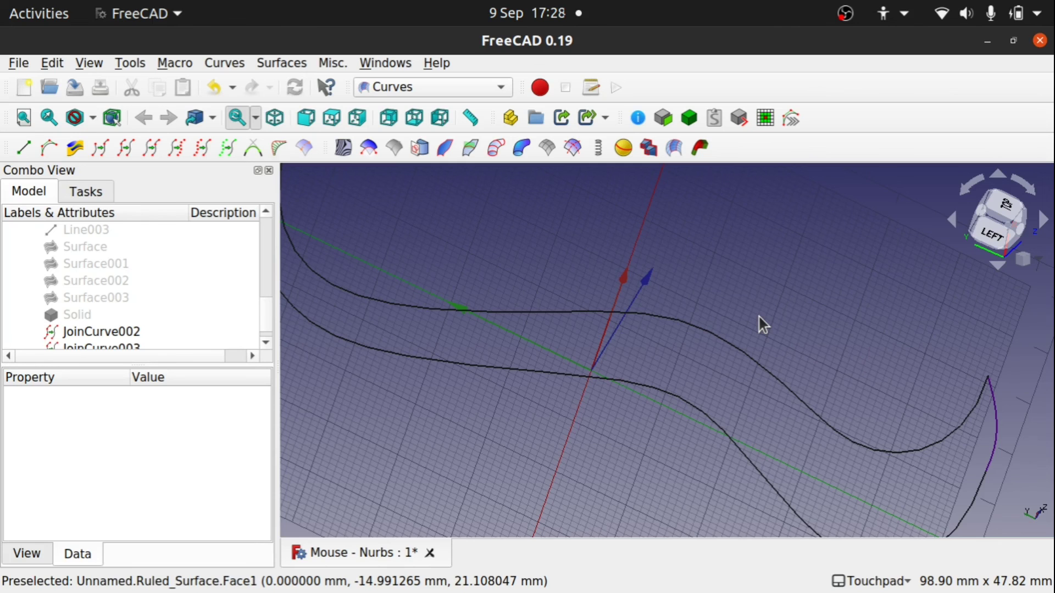
In the Part workbench, create a ruled surface between Mixed_curve001 and Mixed_curve and check its ends against the arched end curves.
click(451, 87)
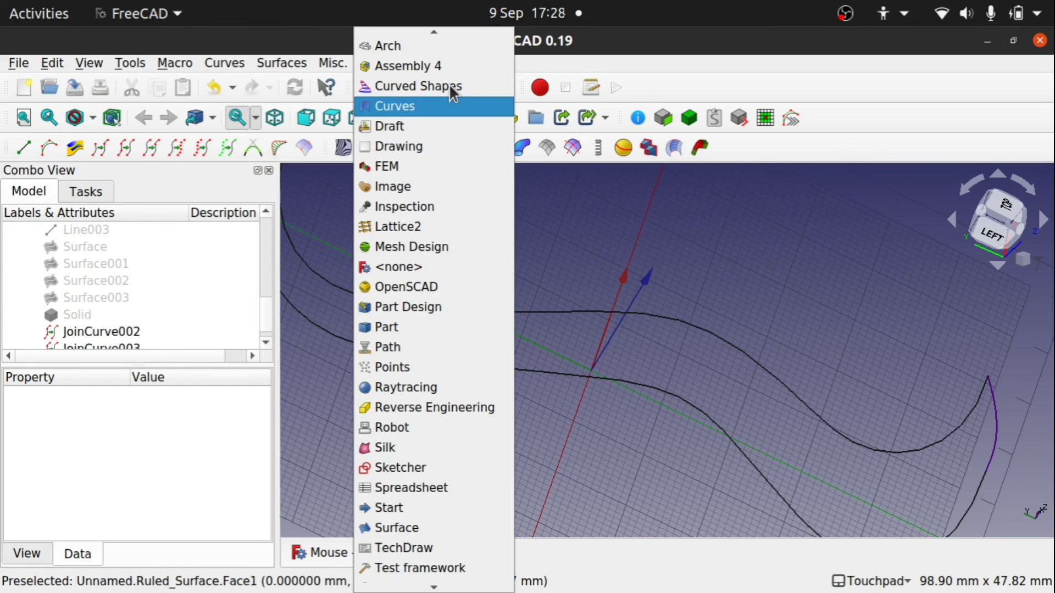
click(422, 327)
scroll(589, 446, down, 5)
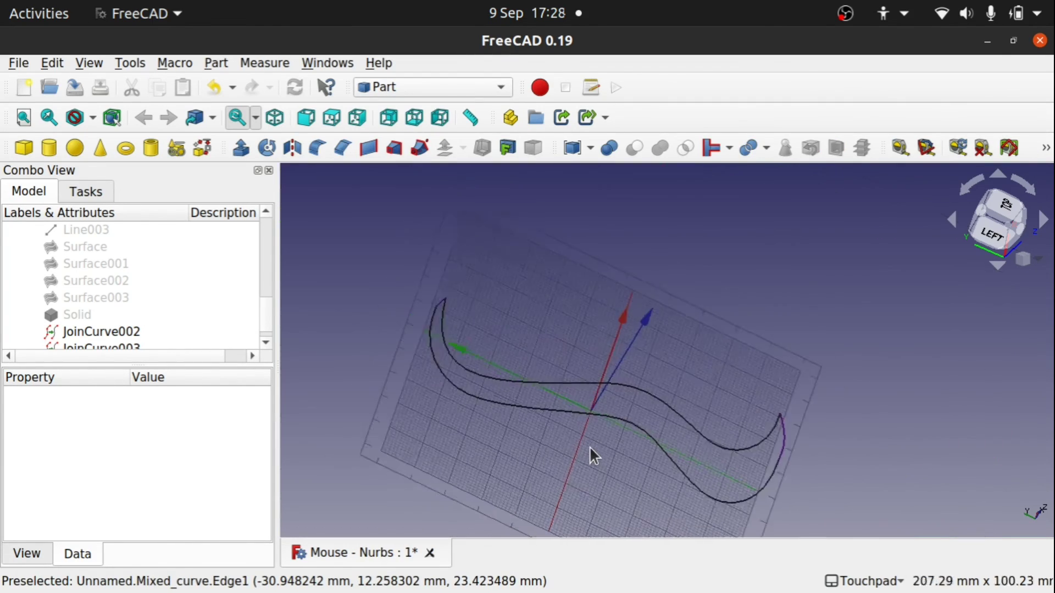
scroll(589, 446, up, 2)
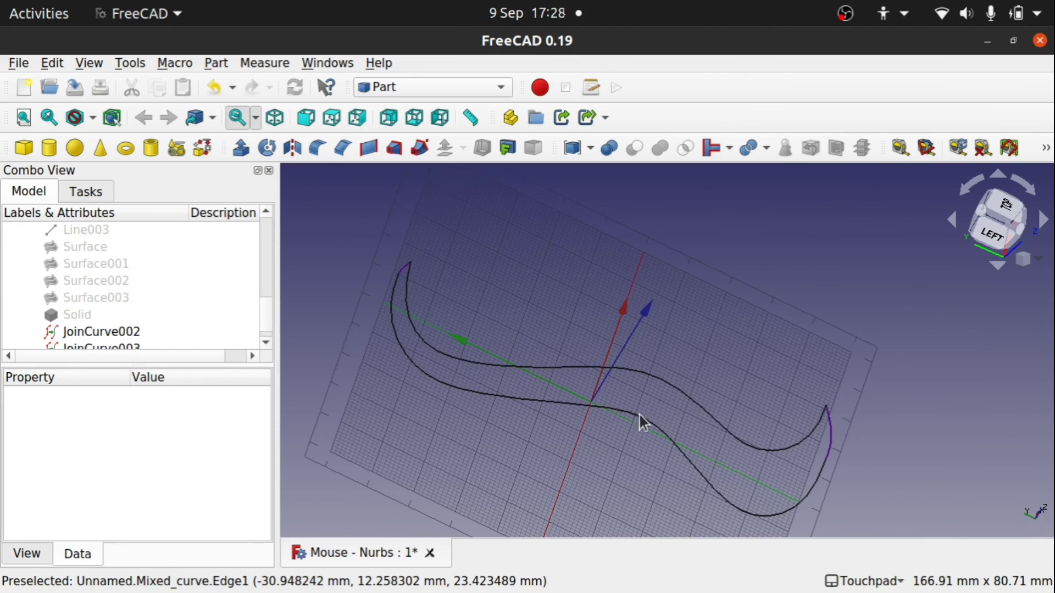
click(703, 407)
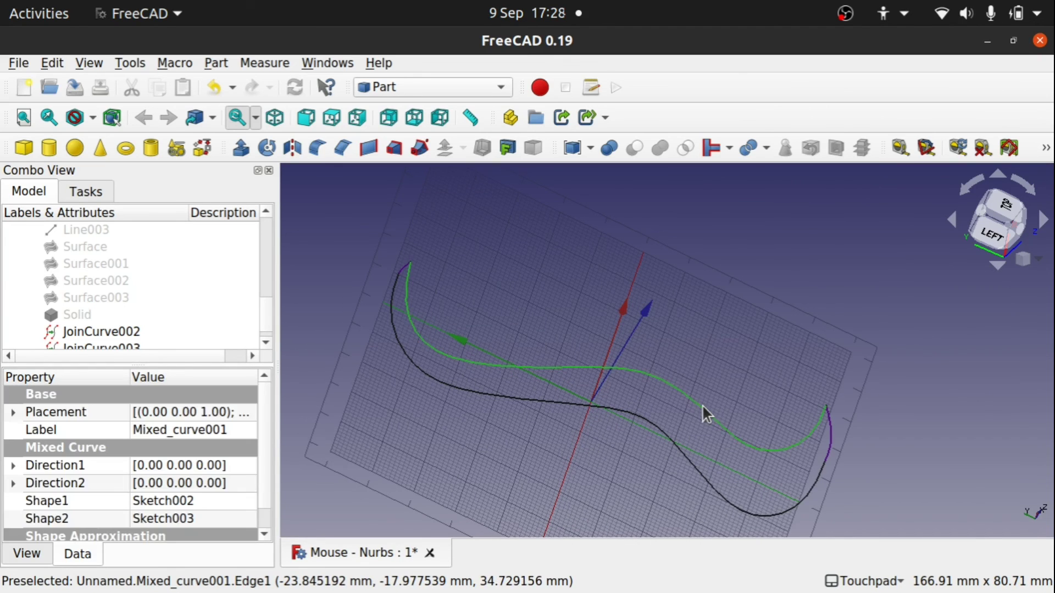
ctrl+click(667, 436)
click(367, 148)
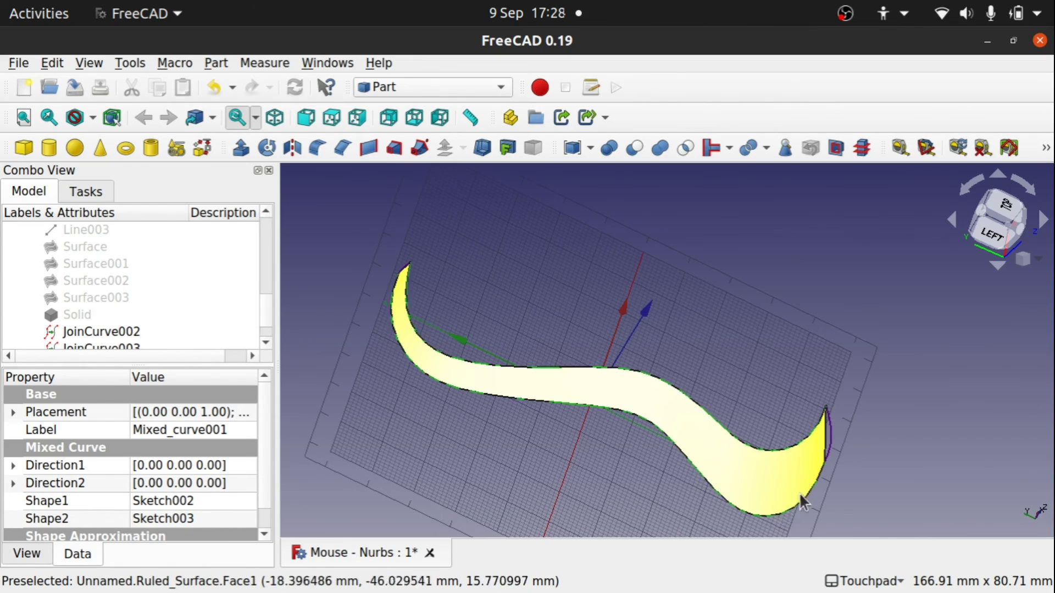
mouse_move(809, 479)
shift+mouse_down()
mouse_move(744, 374)
mouse_move(751, 435)
mouse_move(813, 470)
shift+mouse_up()
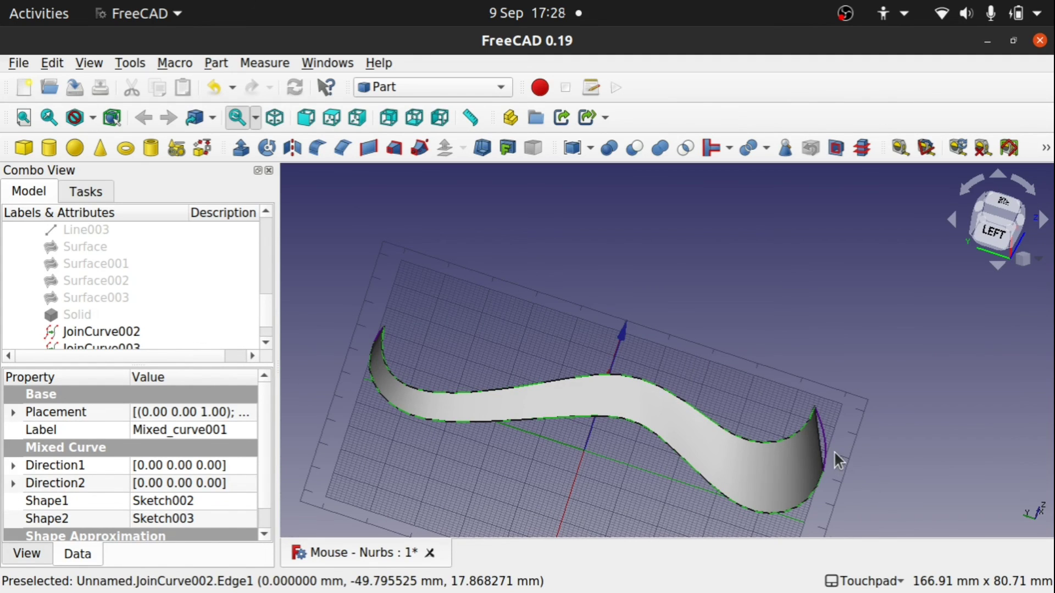
scroll(834, 452, up, 4)
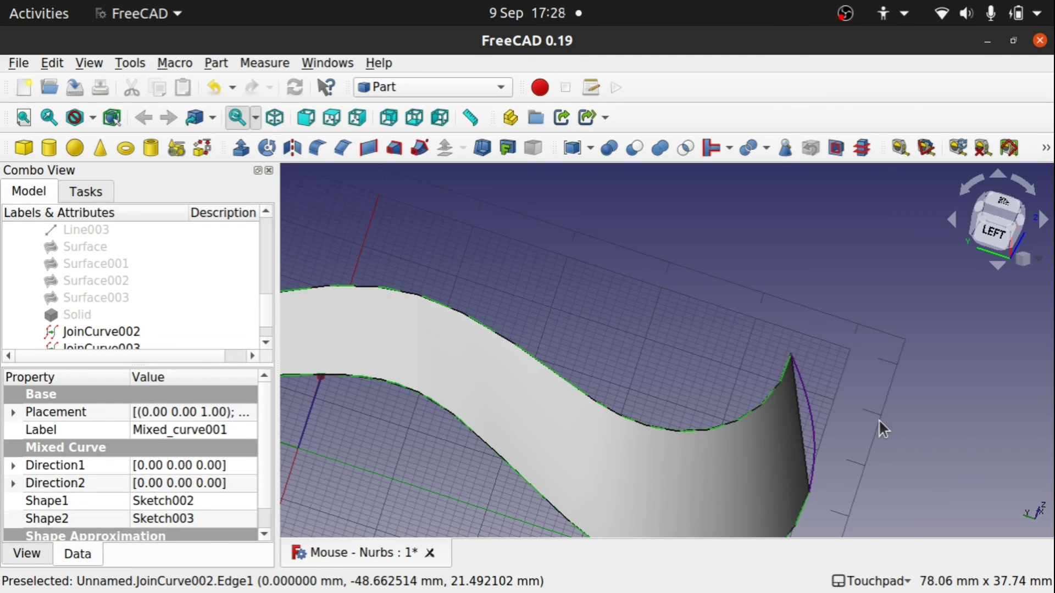
scroll(878, 420, down, 4)
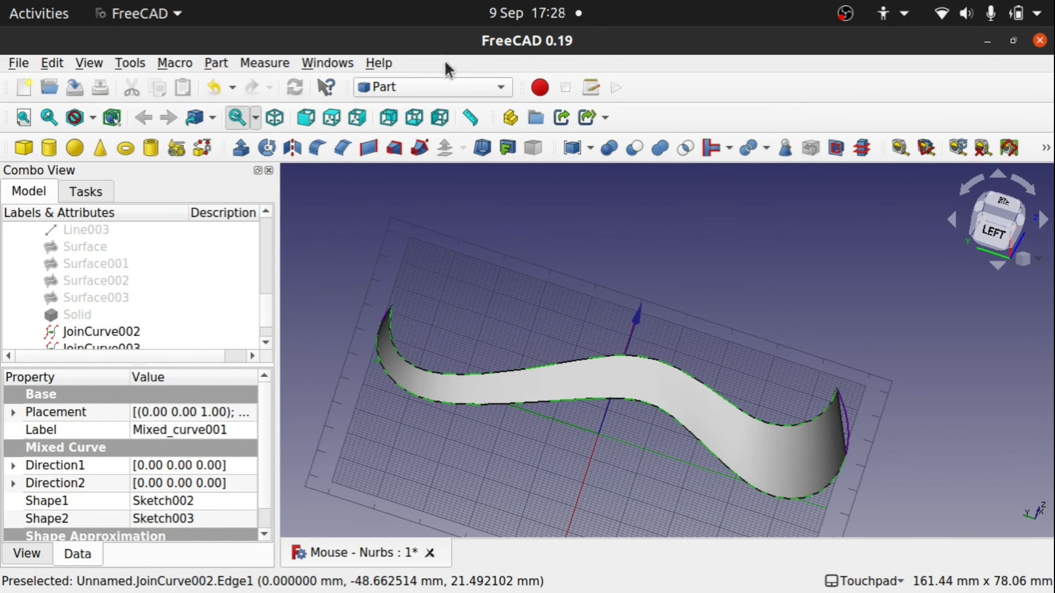
In the Curves workbench, create a two-rail sweep with the ruled surface as birail and JoinCurve002 and JoinCurve003 as profiles.
click(442, 88)
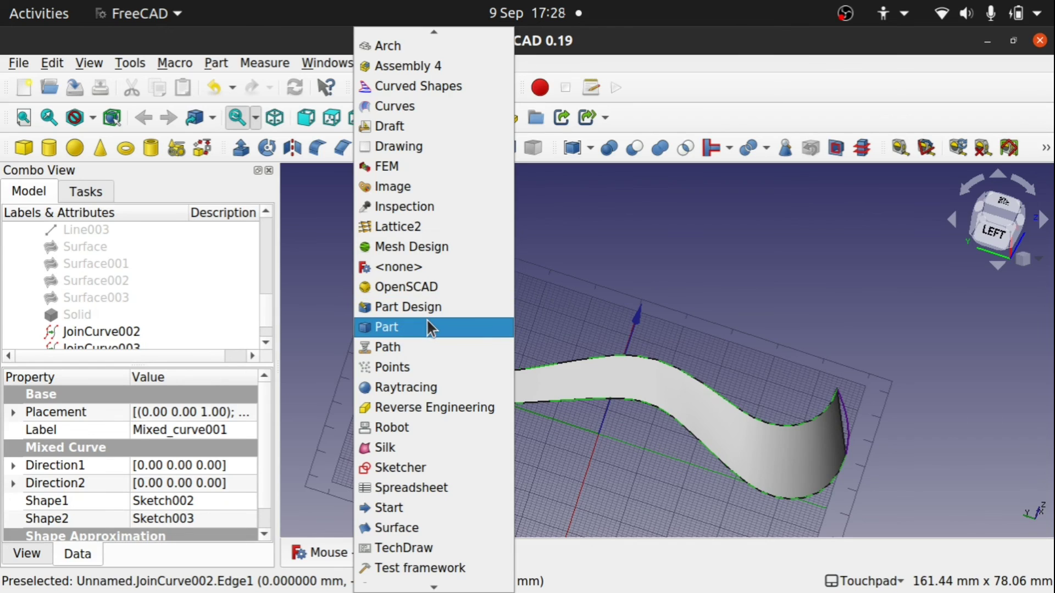
click(413, 107)
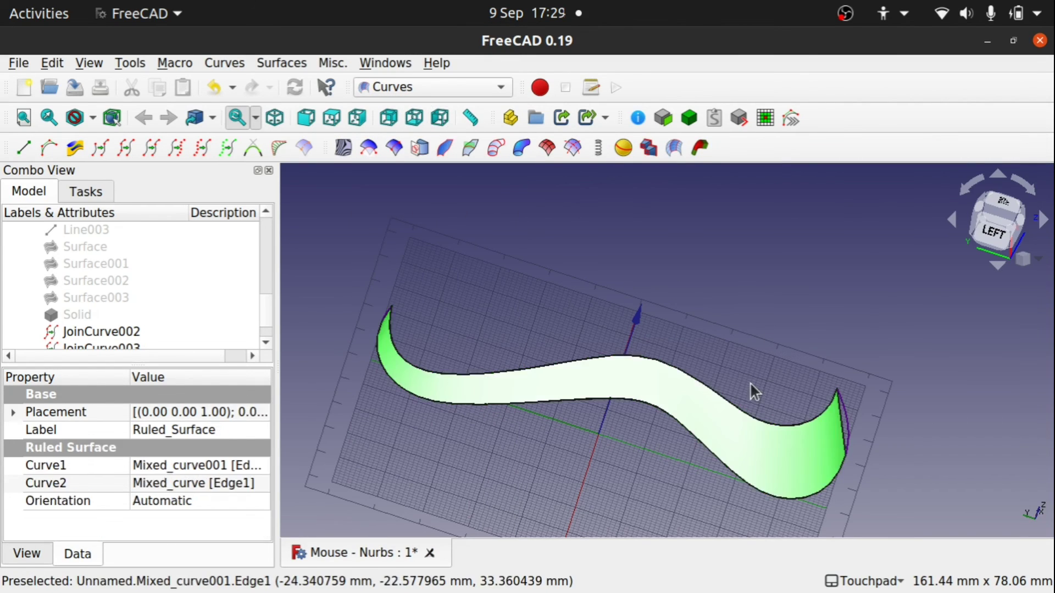
click(751, 383)
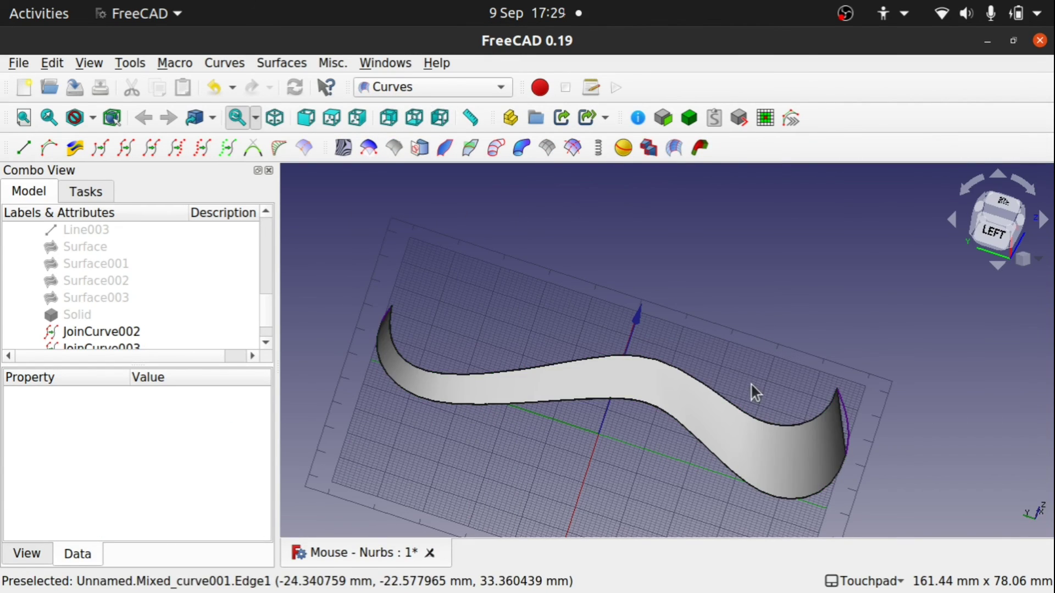
click(731, 446)
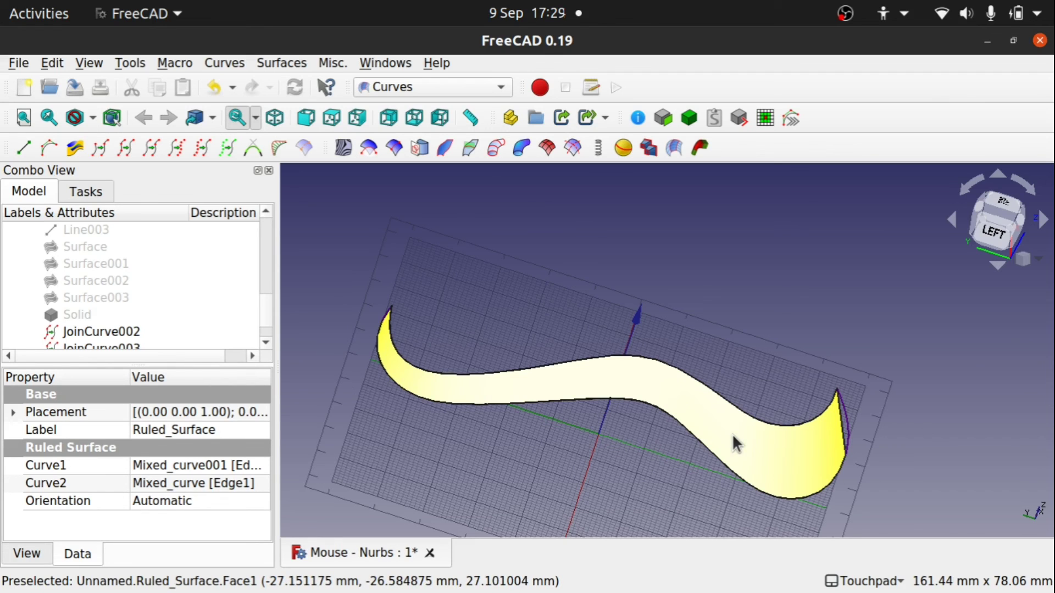
ctrl+click(848, 424)
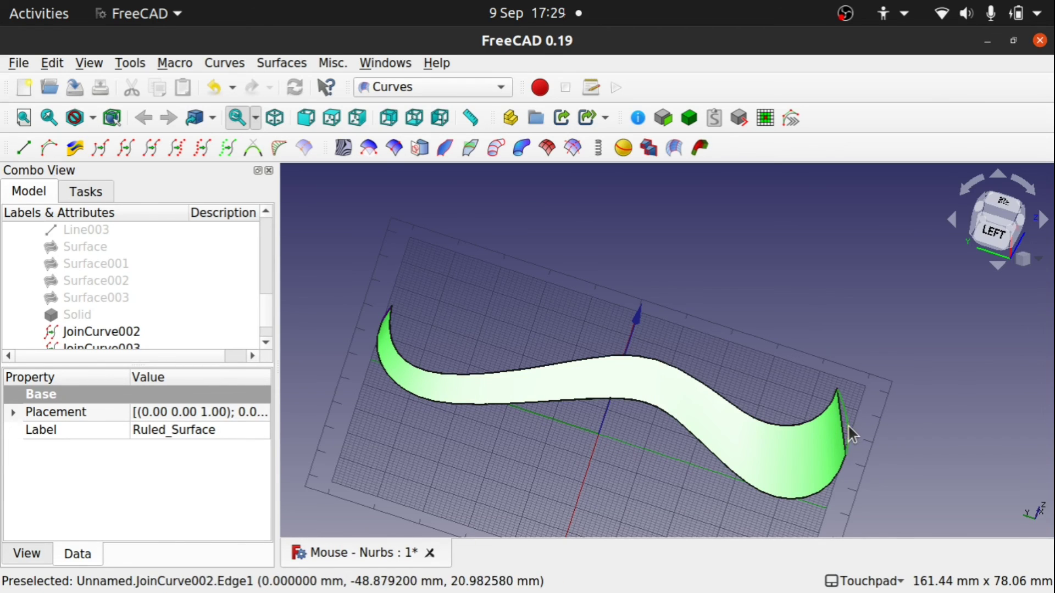
scroll(388, 328, up, 5)
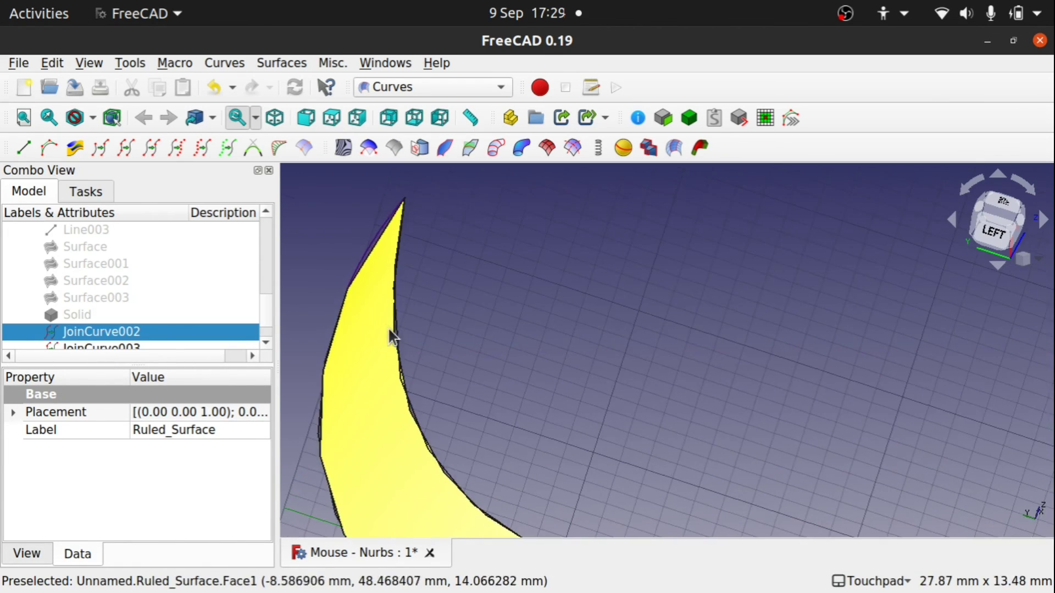
ctrl+click(371, 242)
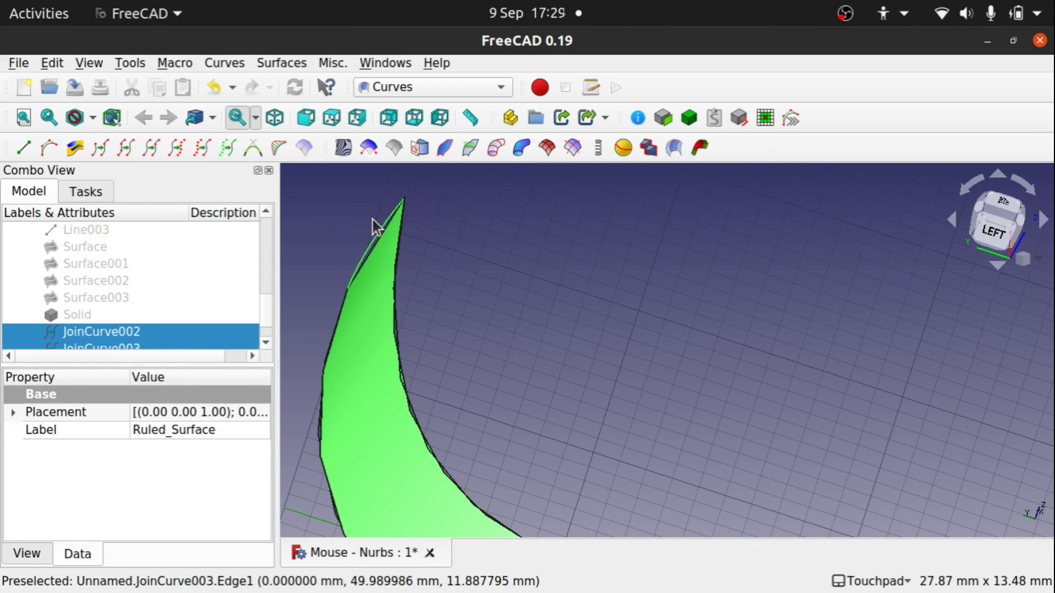
click(445, 147)
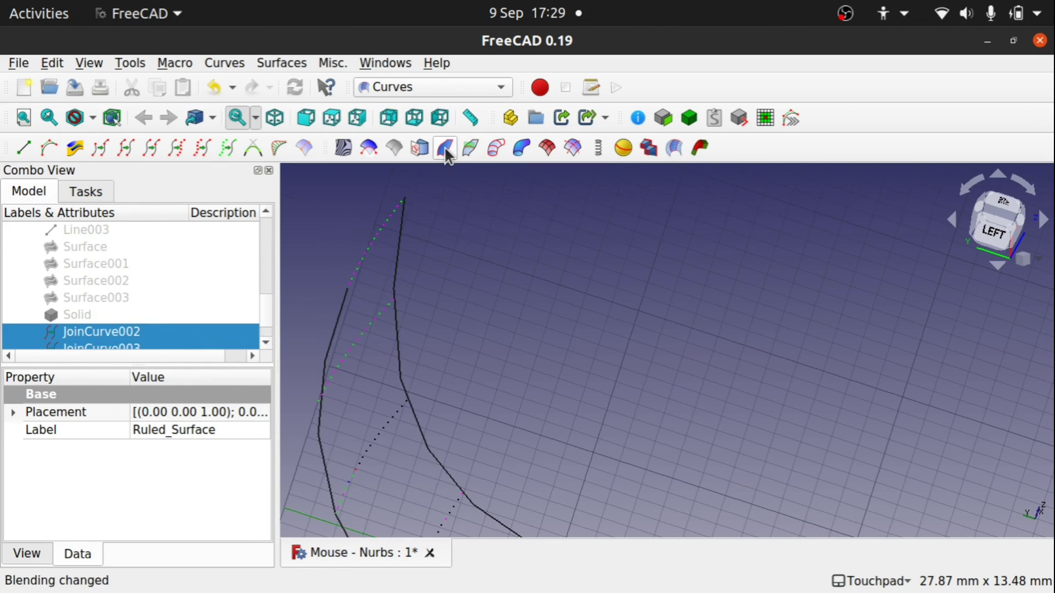
scroll(504, 349, down, 5)
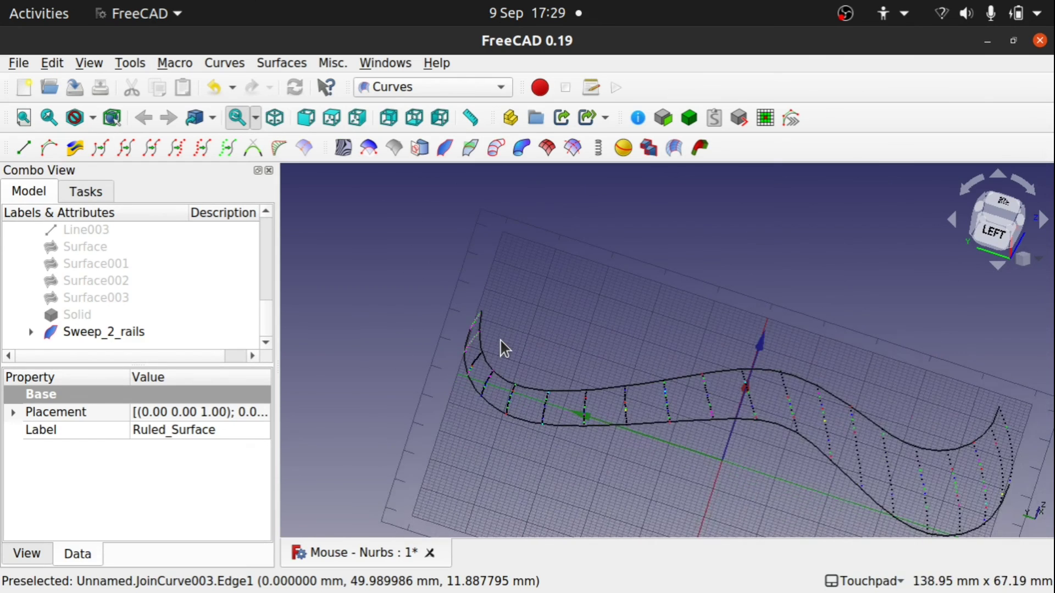
scroll(504, 349, up, 1)
scroll(504, 349, down, 1)
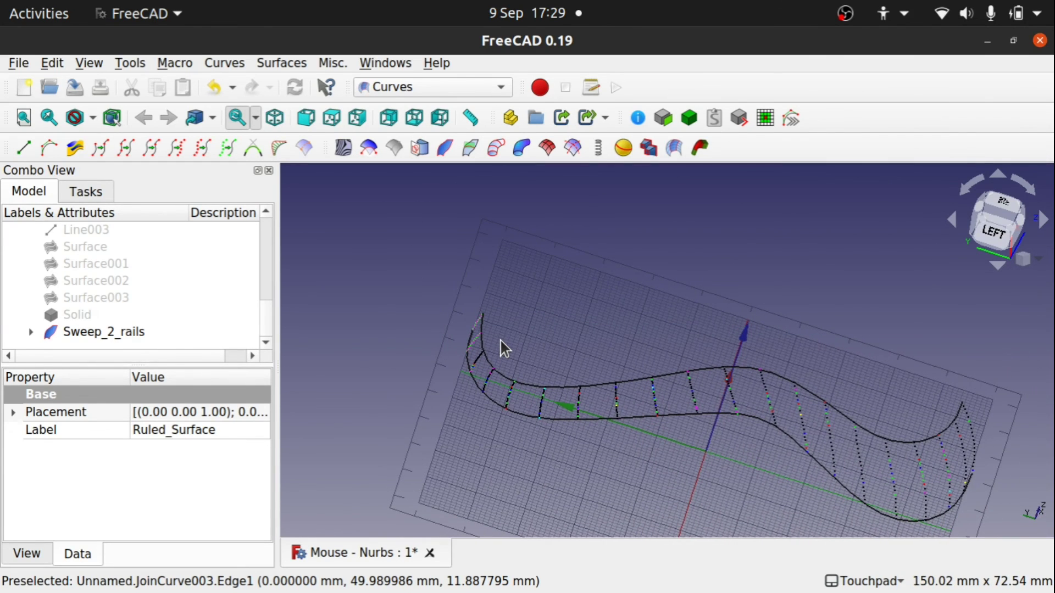
Approximate a surface from the Sweep_2_rails points and inspect its distorted ends from the side.
click(105, 332)
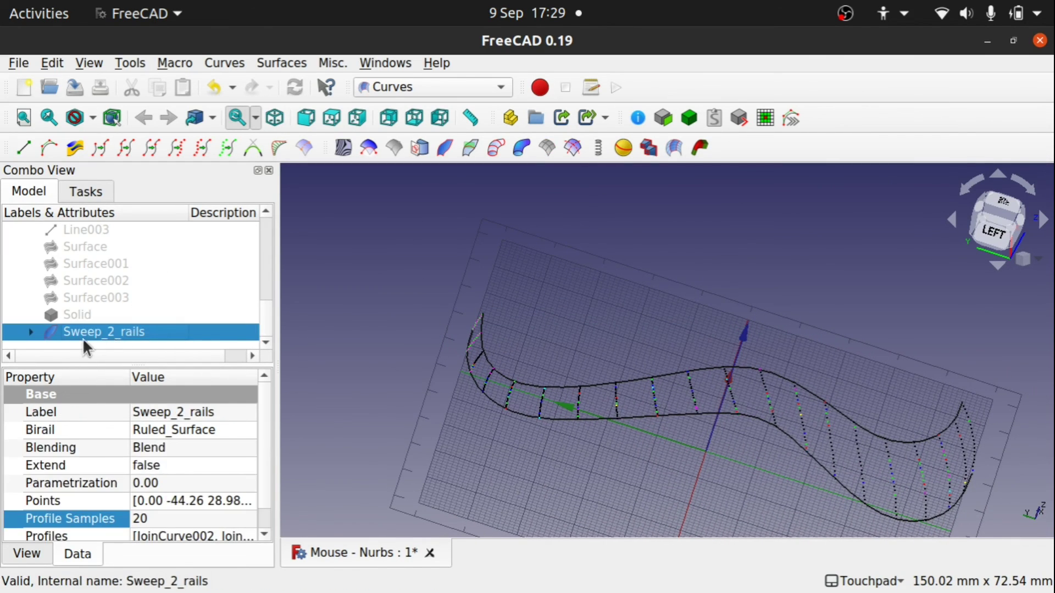
click(198, 147)
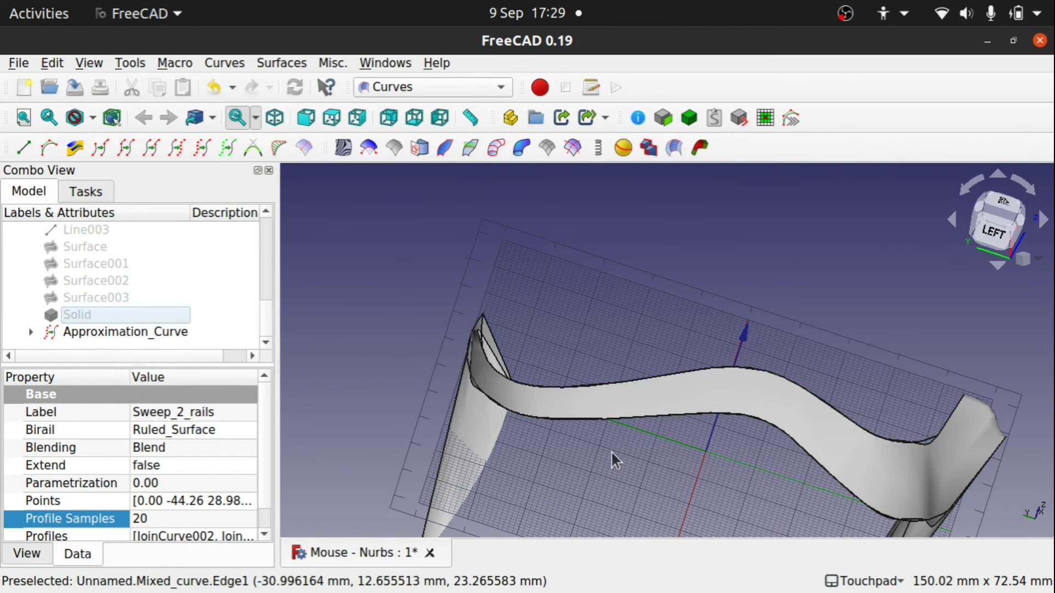
alt+drag(604, 454, 467, 468)
shift+drag(656, 446, 613, 362)
Set Rail Samples of Sweep_2_rails to 50, inspect the updated surface from other angles and clear the selection.
scroll(258, 516, down, 1)
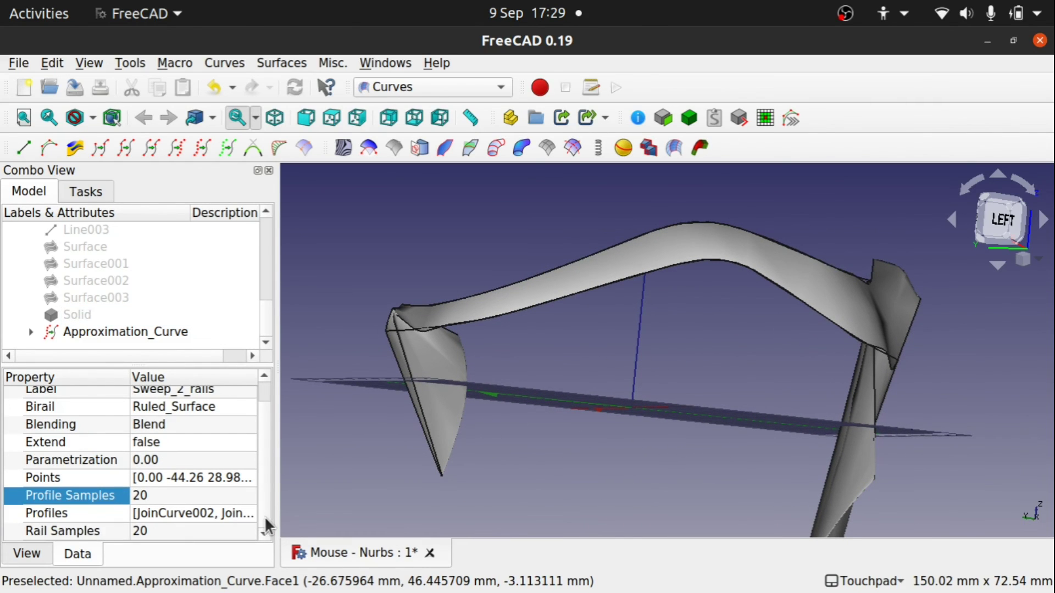
click(168, 532)
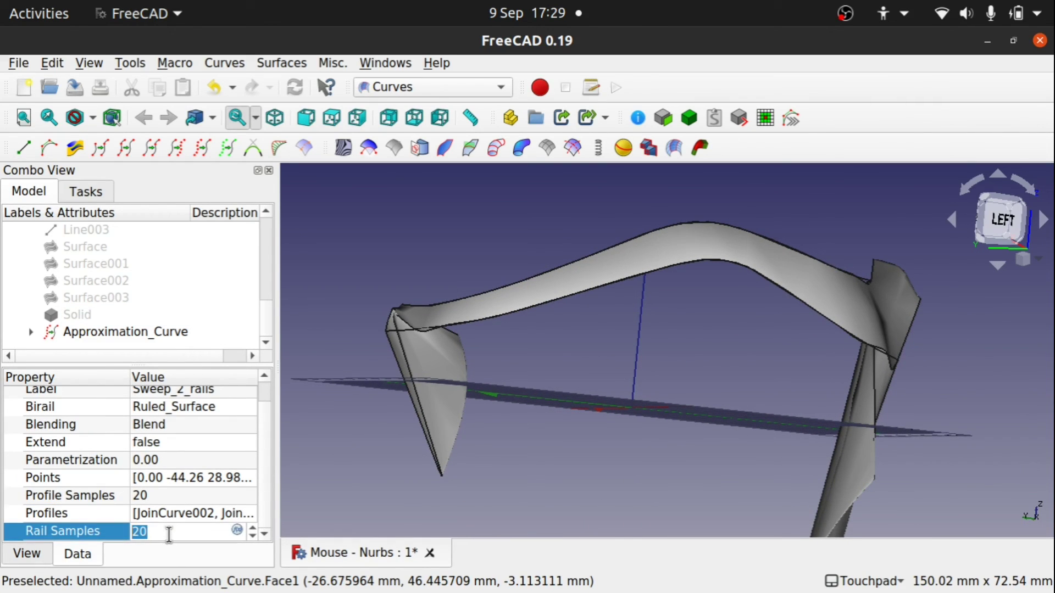
text(50)
key(Return)
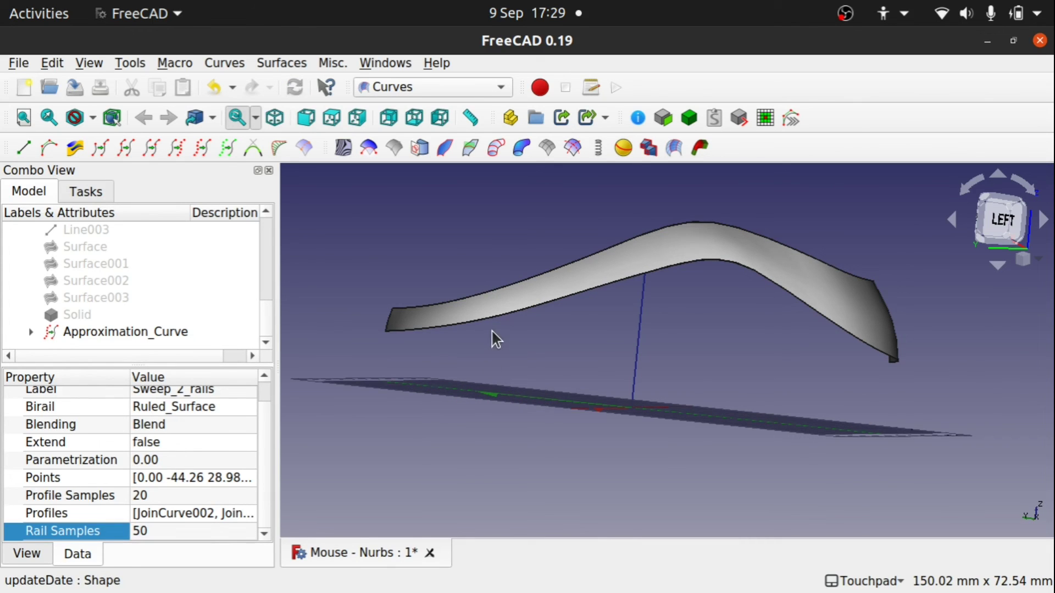
alt+drag(468, 321, 384, 333)
alt+drag(822, 358, 494, 335)
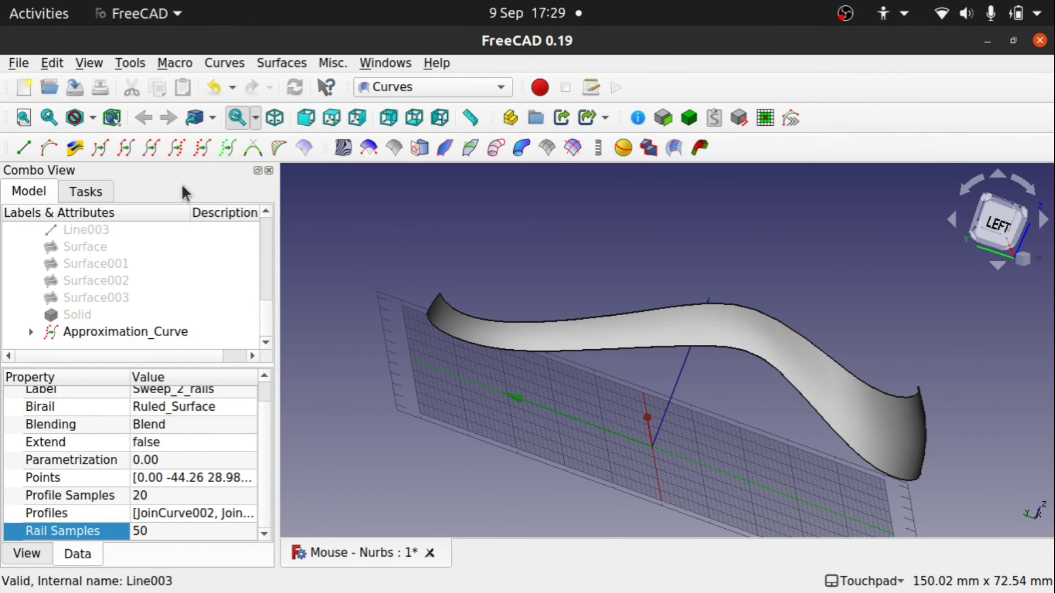
click(537, 394)
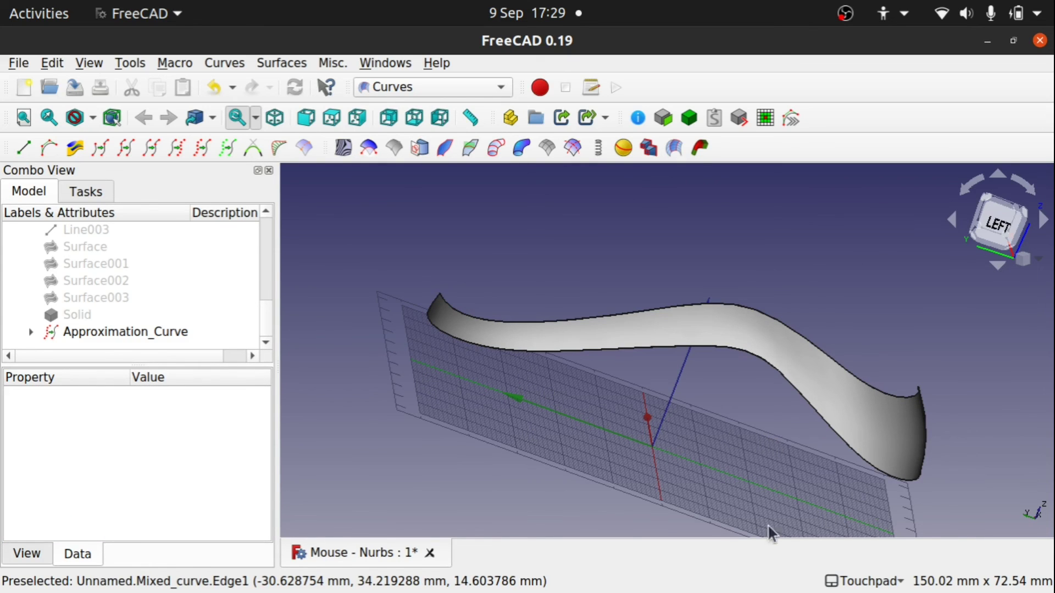
Compare the approximated surface's lower edge with Mixed_curve up close, and set the Continuity of Approximation_Curve to G2.
scroll(767, 368, up, 3)
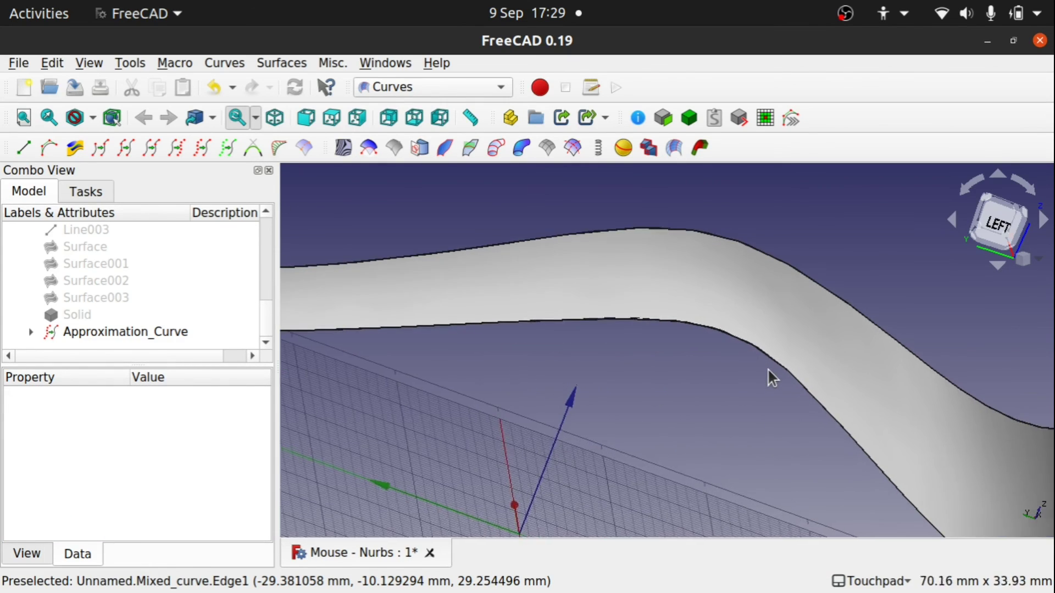
scroll(740, 365, up, 5)
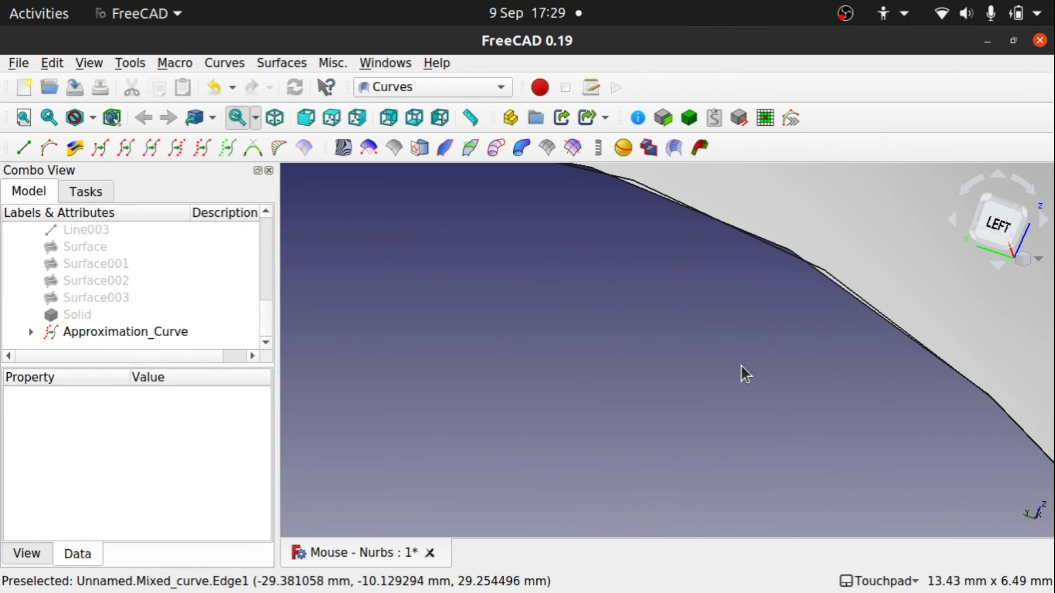
click(837, 277)
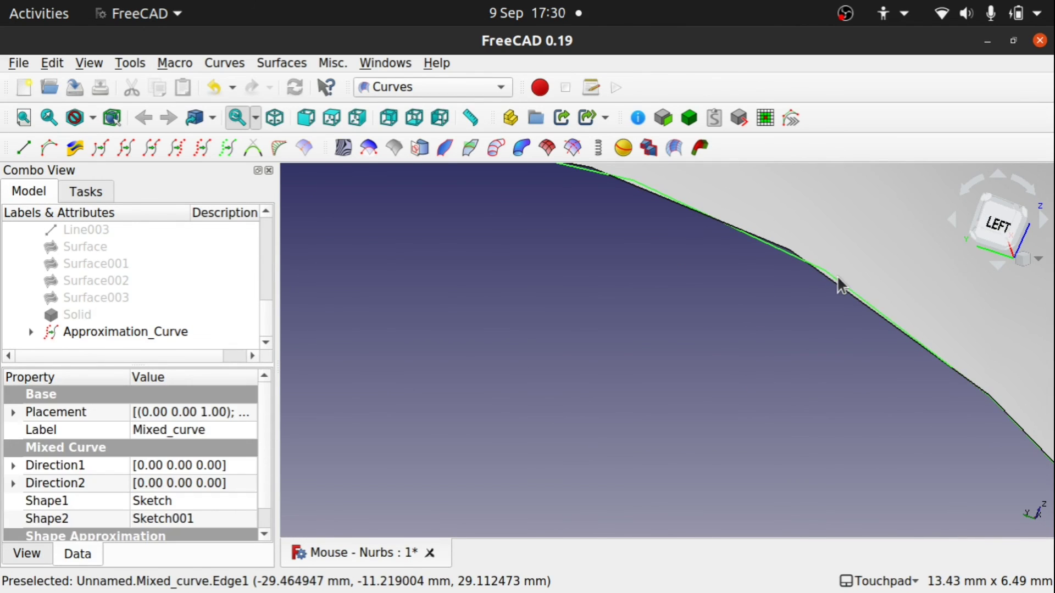
middle_drag(728, 324, 769, 364)
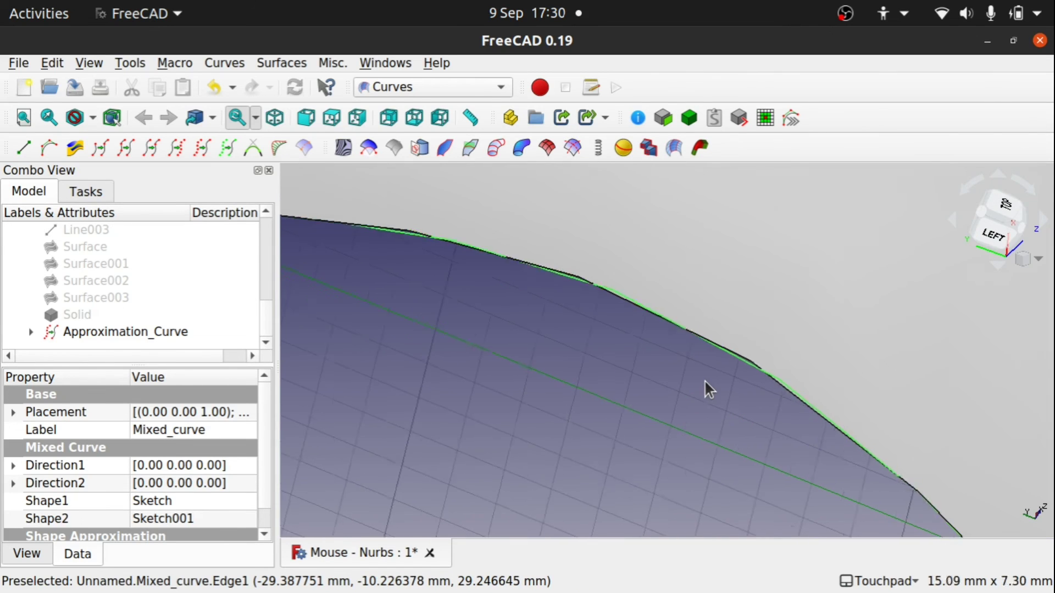
scroll(704, 380, down, 8)
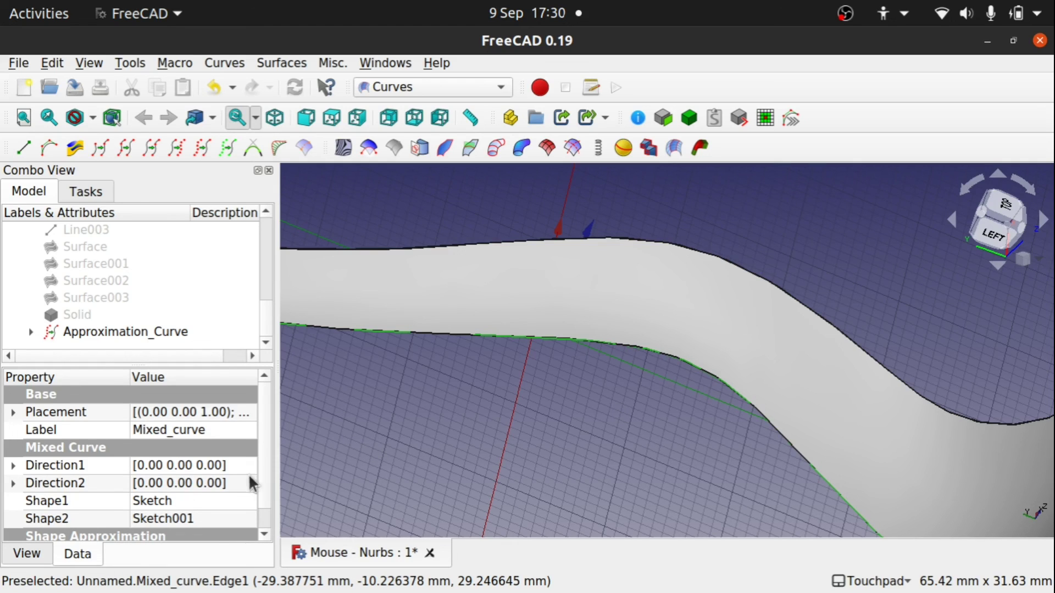
scroll(258, 494, down, 1)
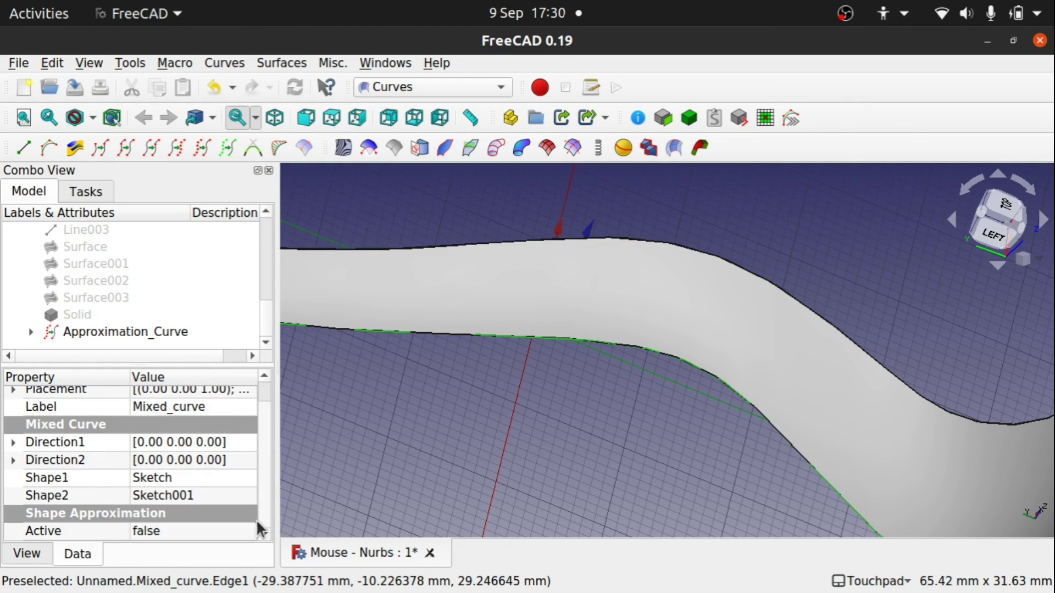
click(96, 335)
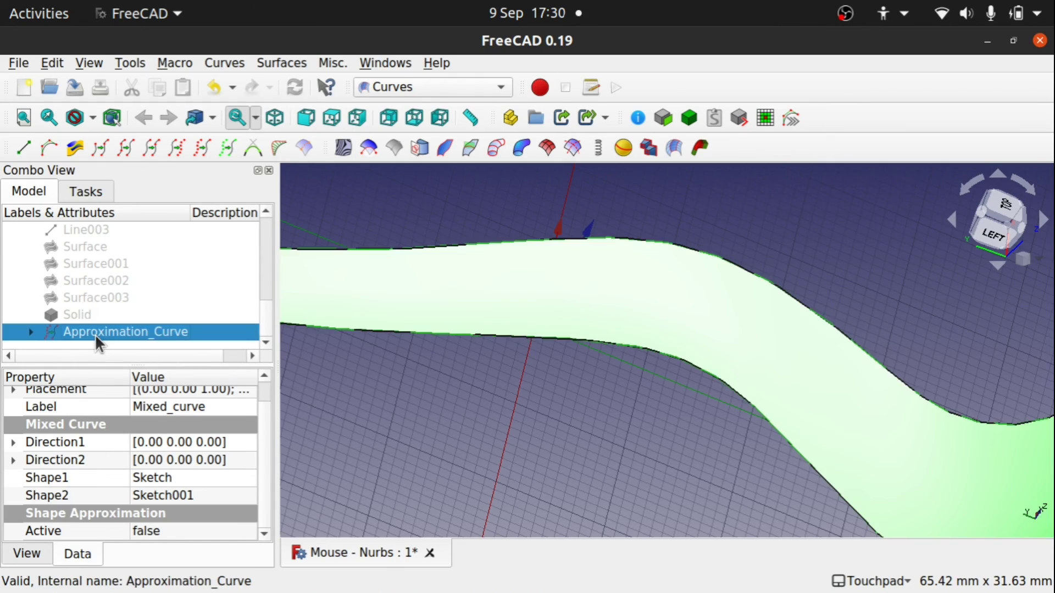
click(198, 532)
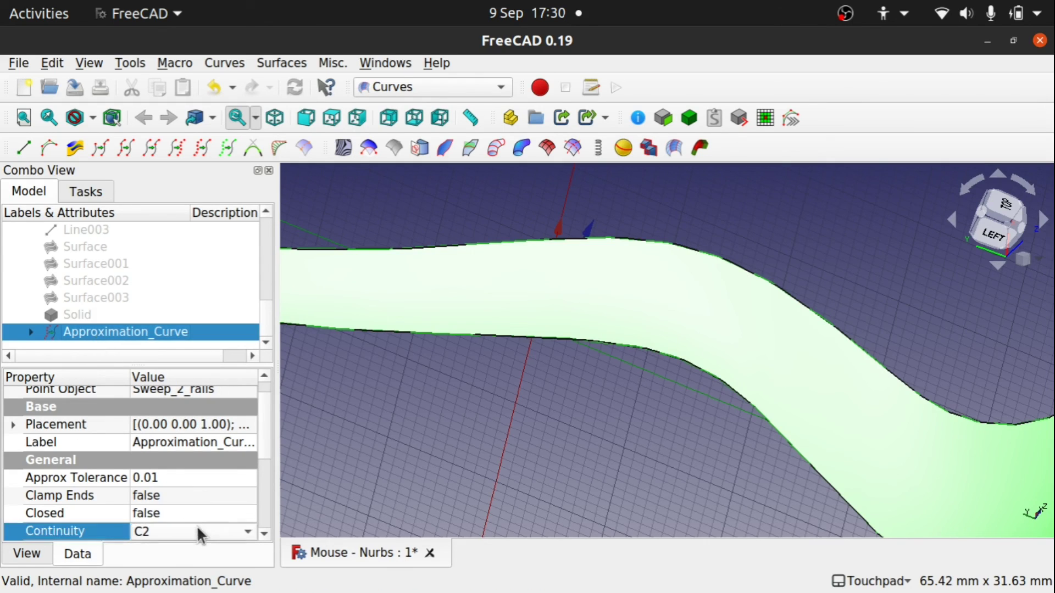
click(197, 531)
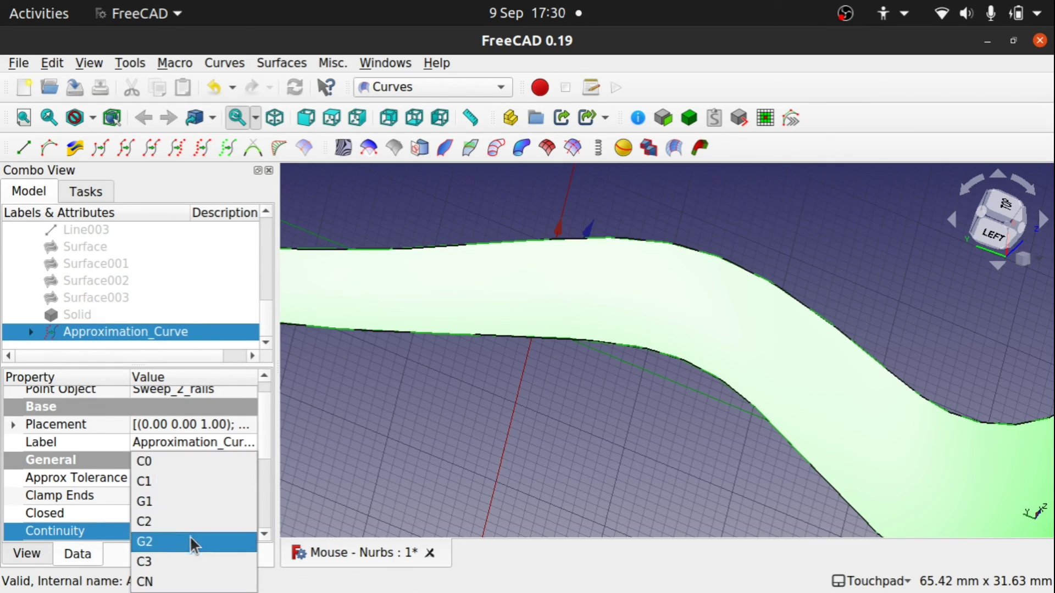
click(191, 541)
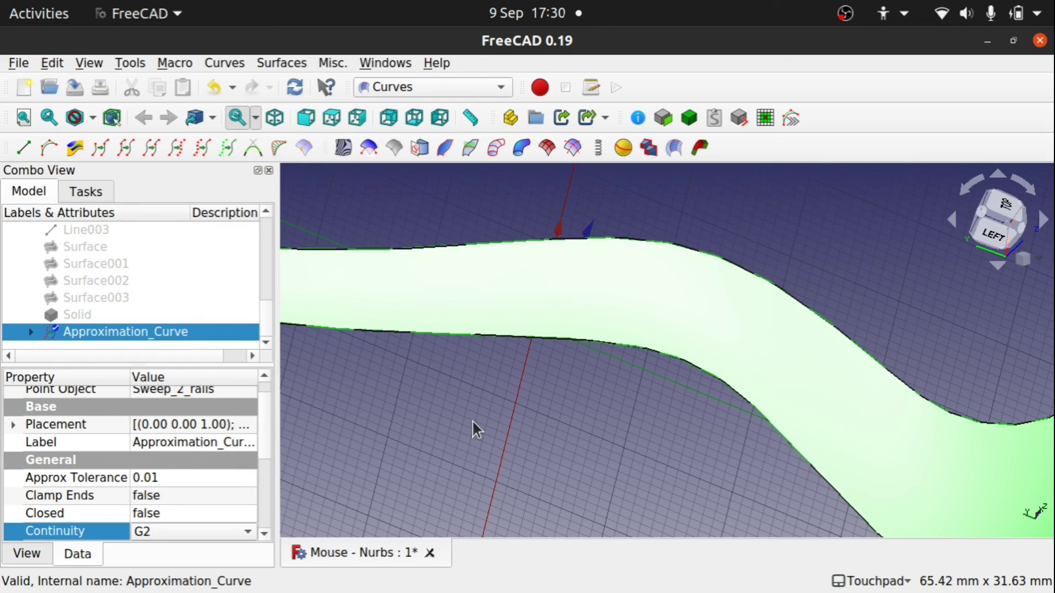
click(472, 420)
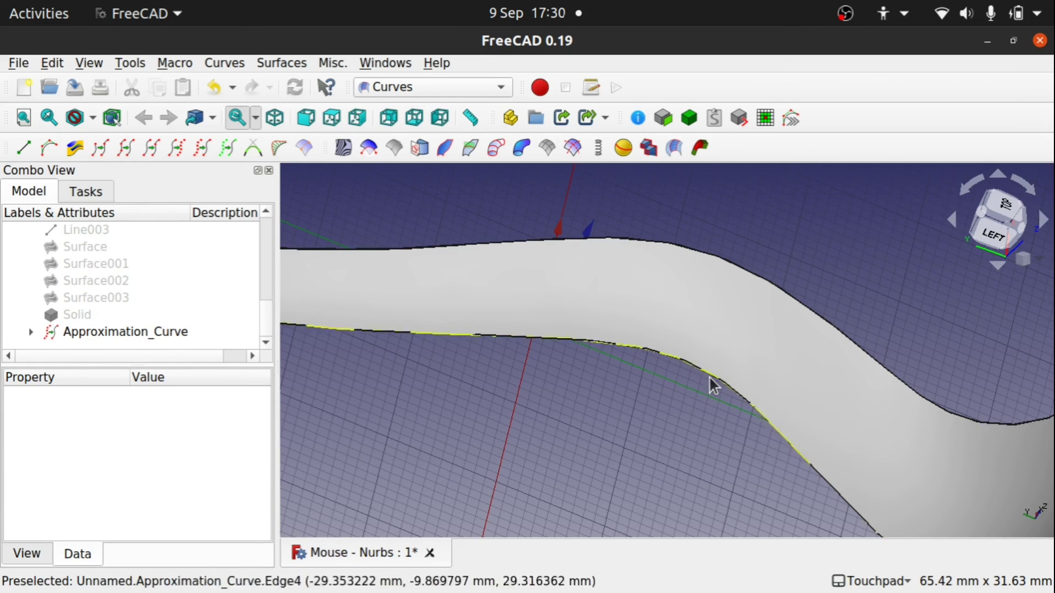
Show the hidden Solid together with the approximated surface and view how the two fit.
scroll(657, 428, down, 5)
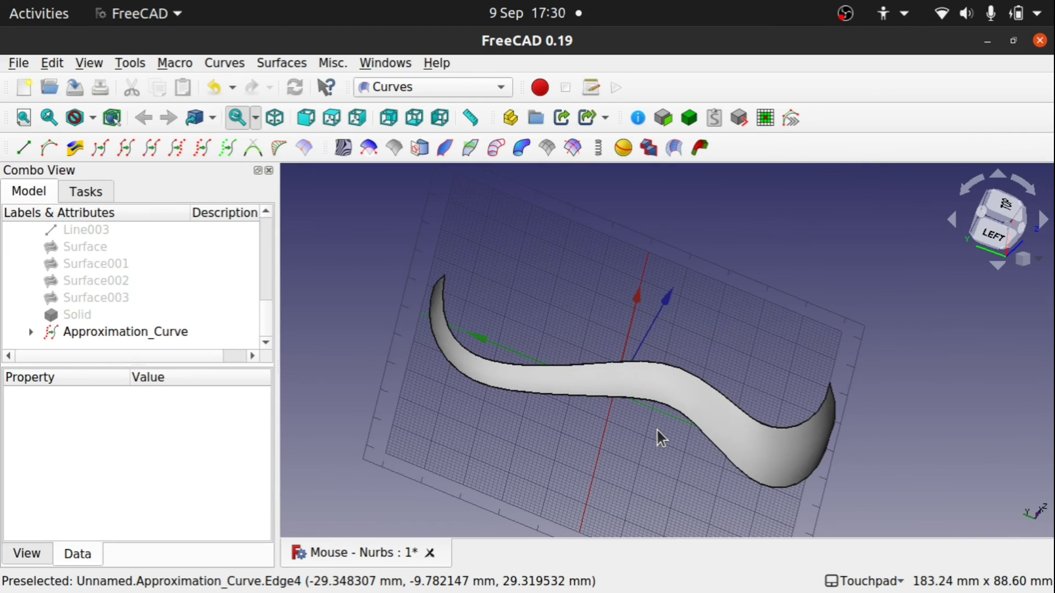
scroll(657, 429, down, 1)
mouse_move(268, 312)
mouse_down()
mouse_move(256, 275)
mouse_move(263, 322)
mouse_up()
click(93, 298)
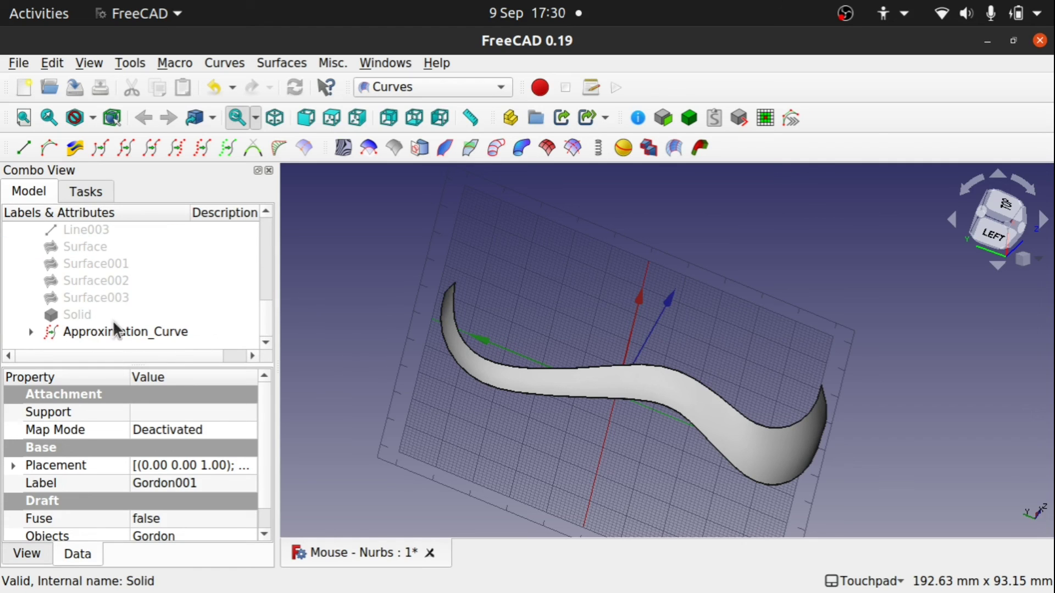
click(80, 316)
key(space)
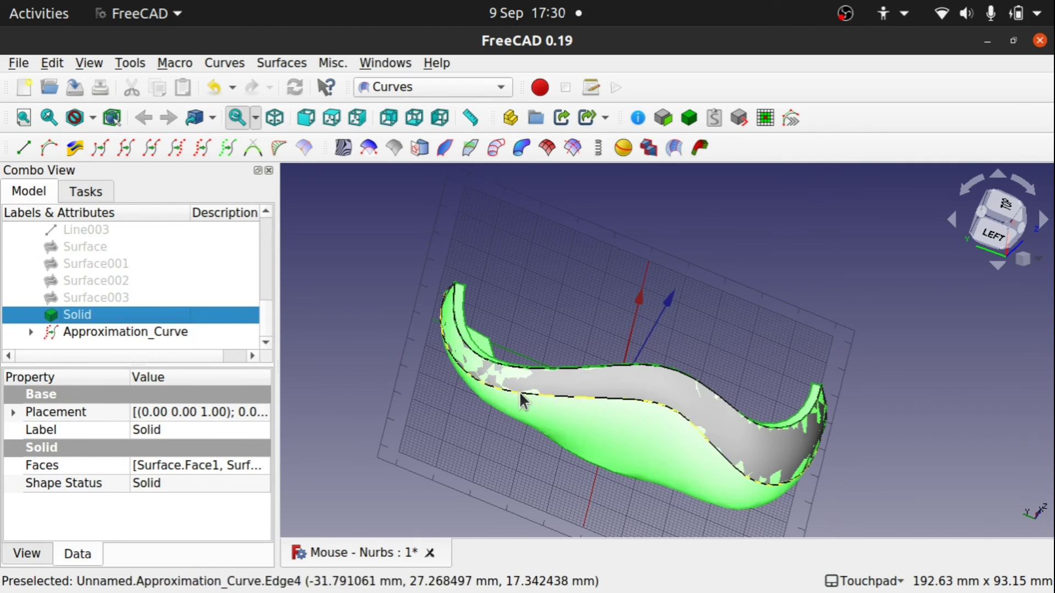
alt+drag(521, 400, 589, 372)
In the Part workbench, offset Approximation_Curve by 1.00 mm in Skin mode with Arc joins, and inspect the band beside the Solid.
click(586, 368)
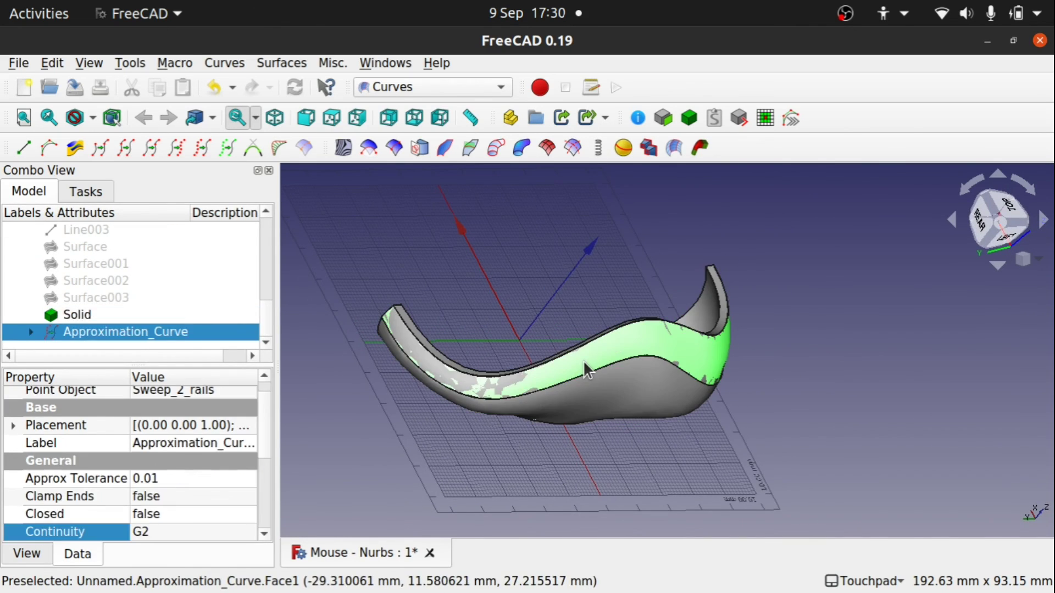
click(412, 87)
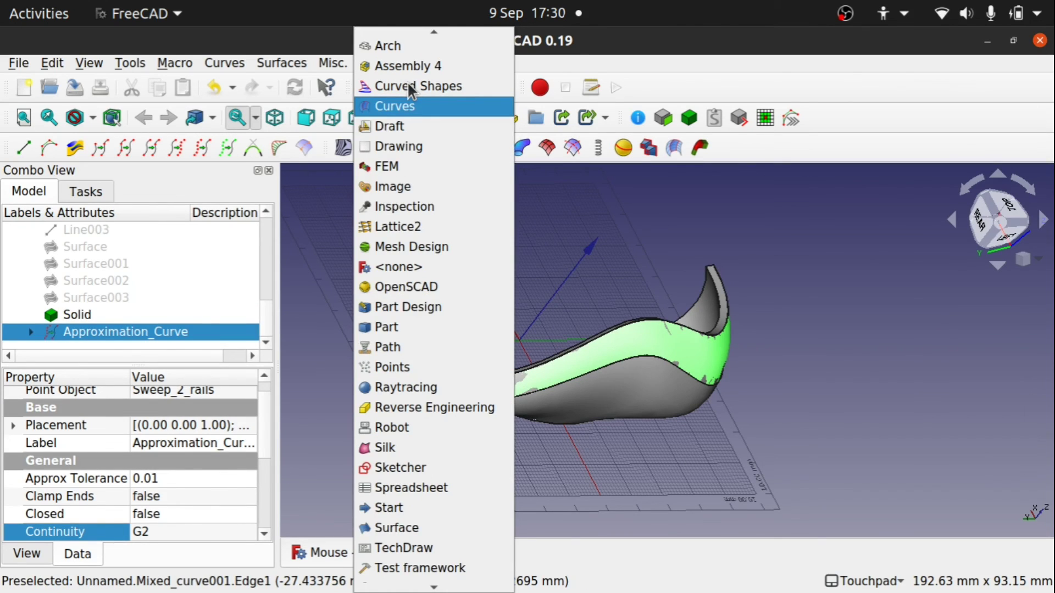
click(401, 327)
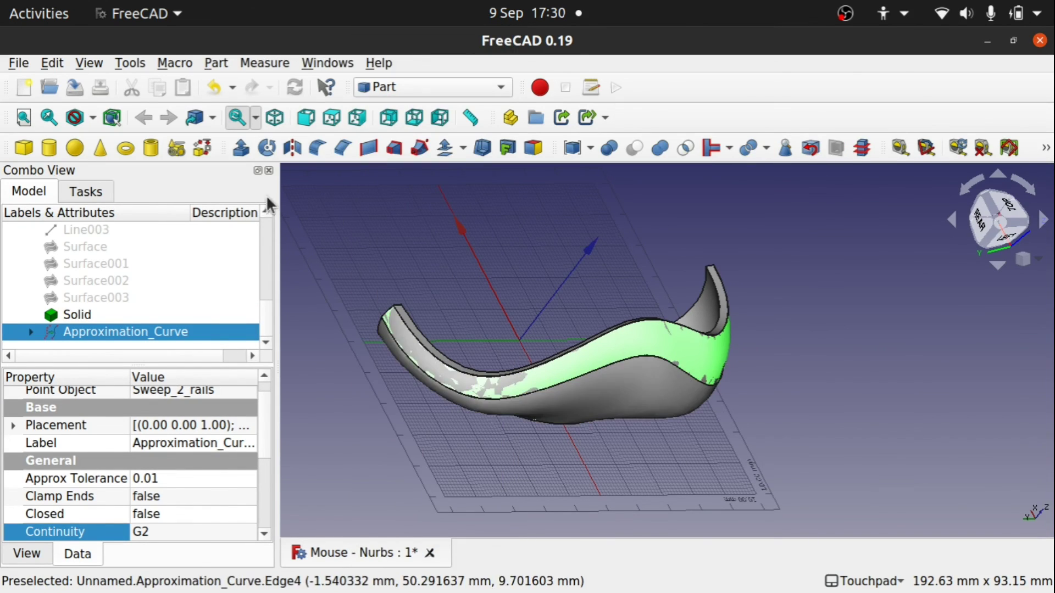
click(443, 148)
alt+drag(522, 296, 442, 310)
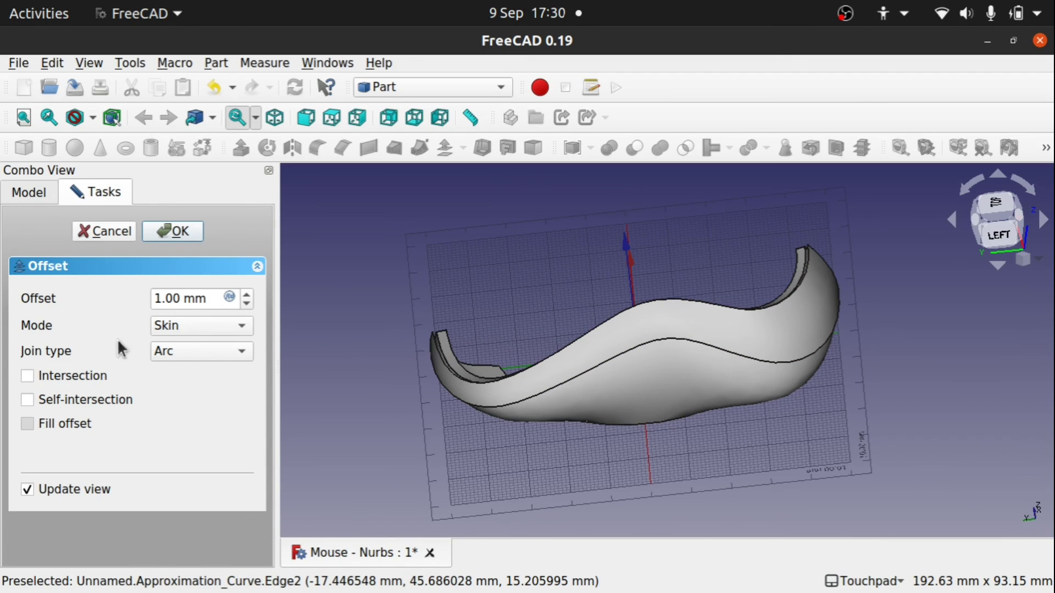
click(176, 232)
shift+drag(445, 314, 483, 275)
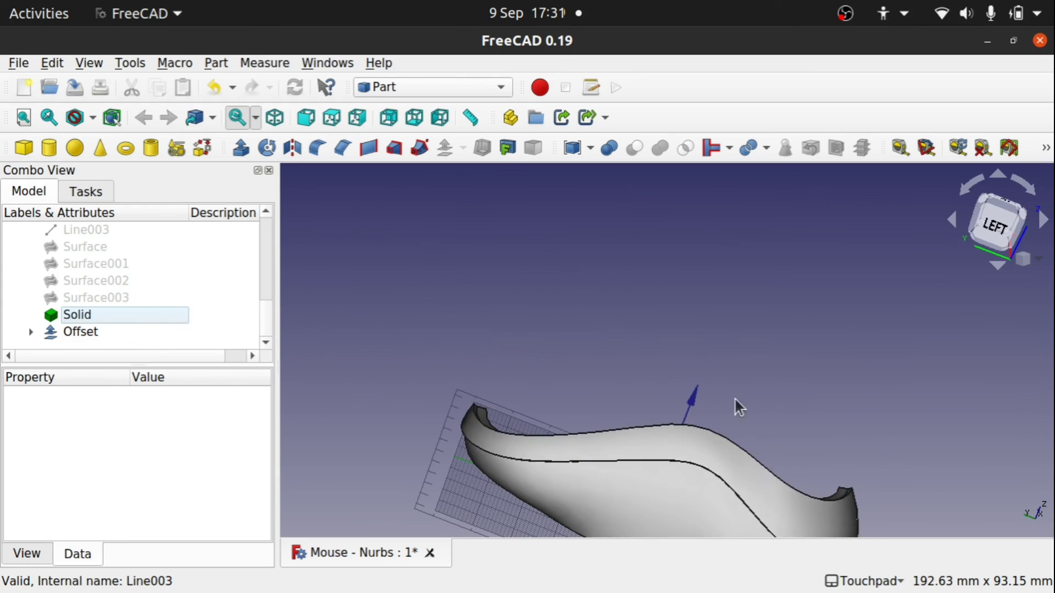
shift+drag(774, 446, 734, 383)
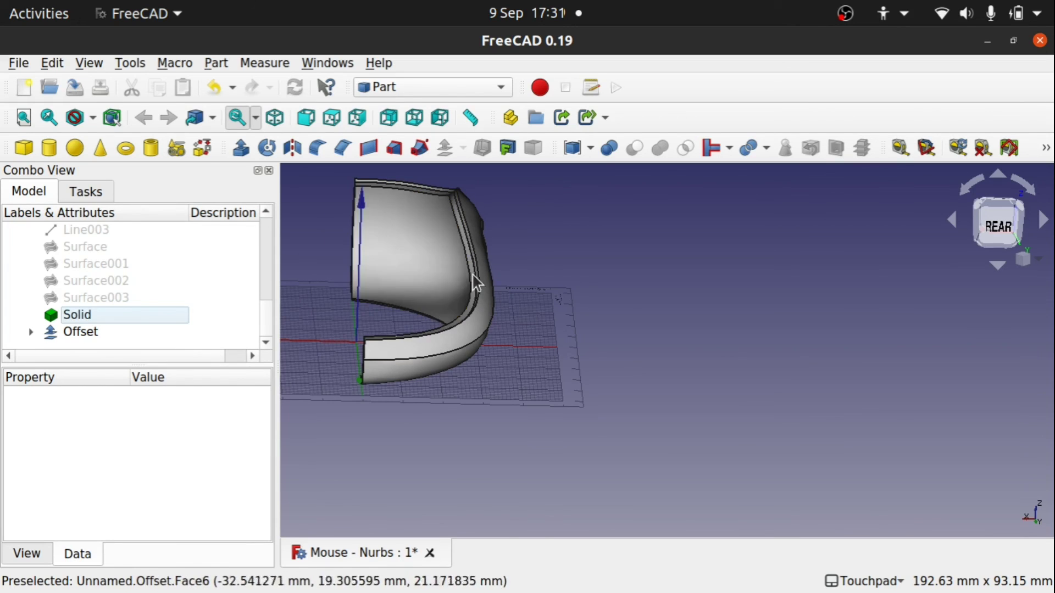
shift+drag(572, 285, 492, 332)
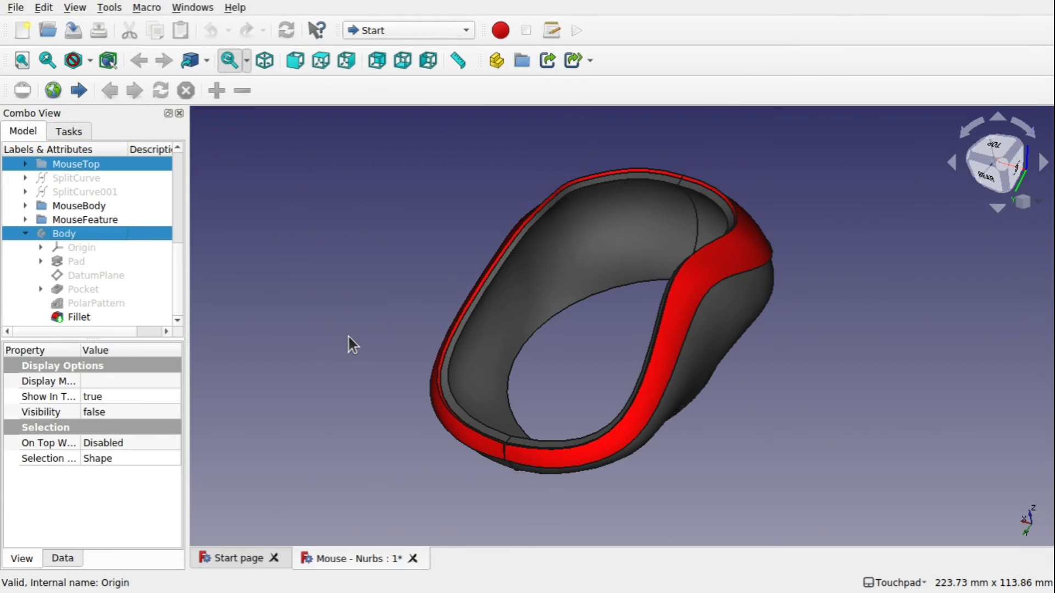
Inspect the open mouse shell with the red band and show the hidden MouseTop group.
shift+drag(408, 292, 406, 252)
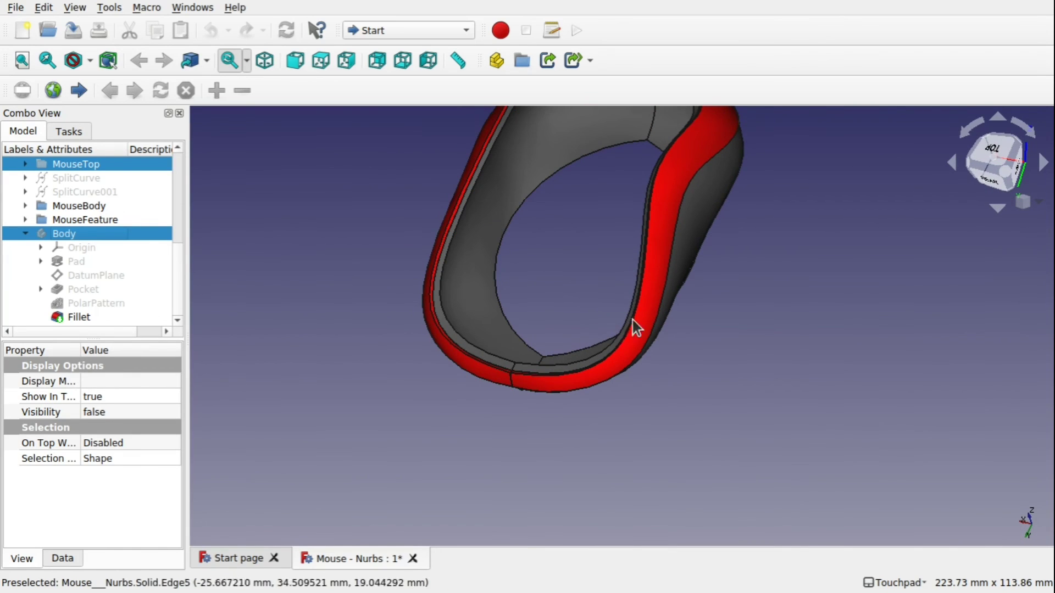
shift+drag(592, 290, 666, 292)
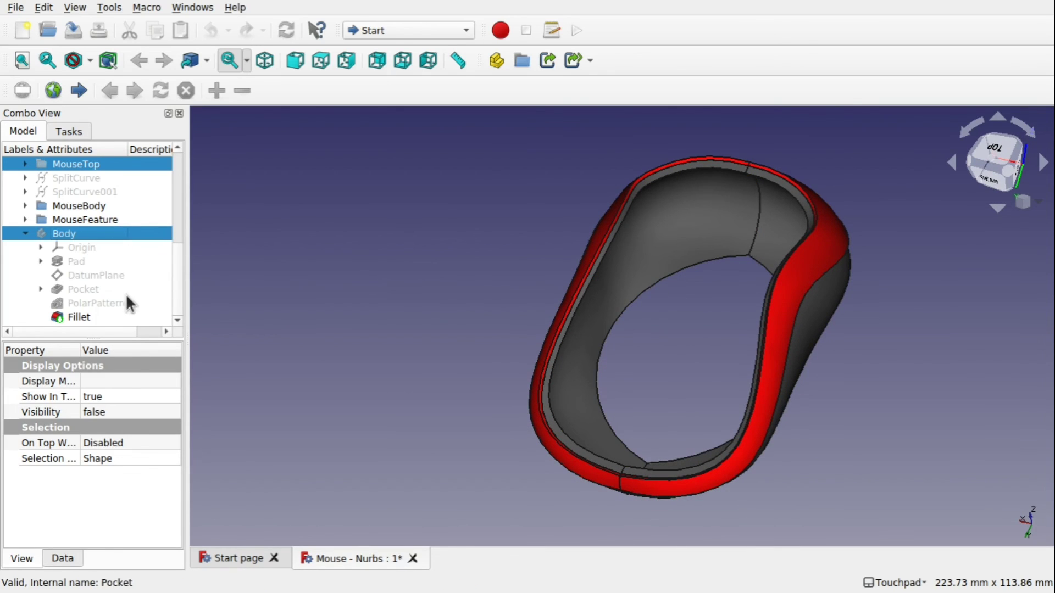
drag(179, 285, 183, 251)
click(83, 247)
key(space)
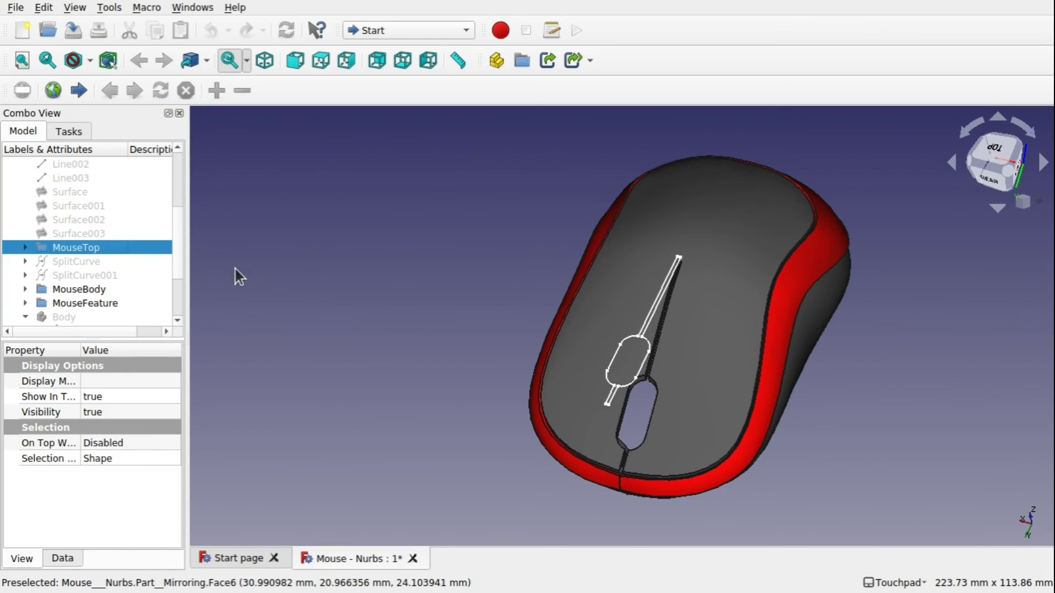
Expand the MouseTop group, compare Sketch006 with the slot and wheel cutout, and leave the sketch hidden.
click(25, 247)
click(89, 263)
key(space)
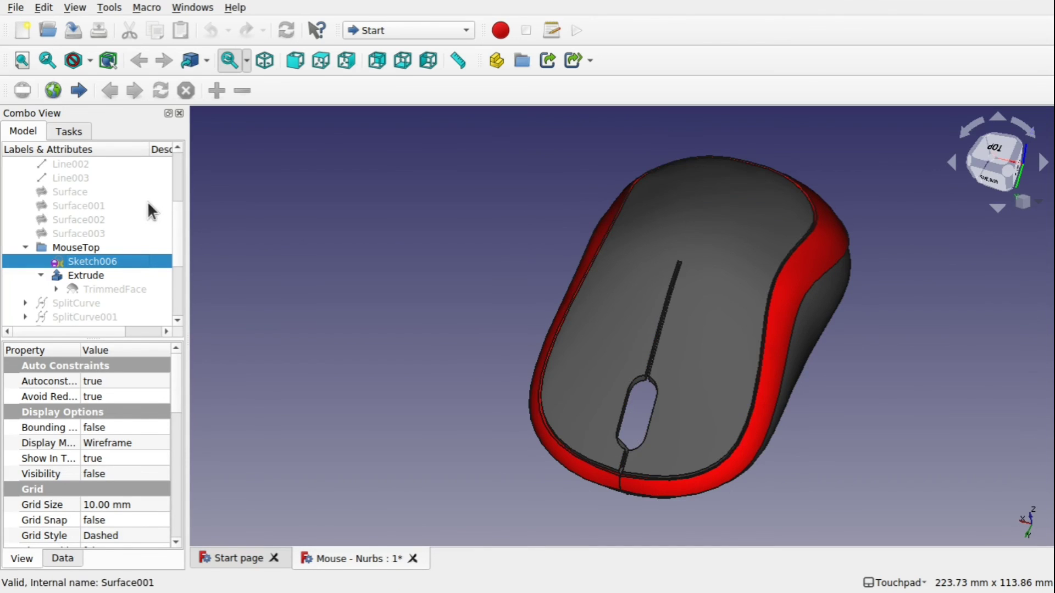
key(space)
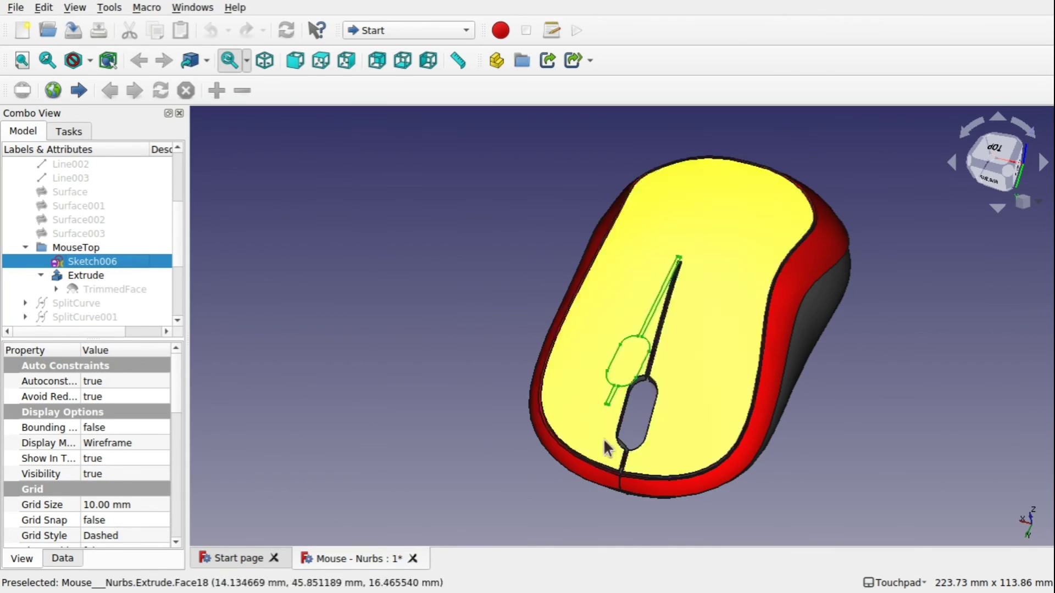
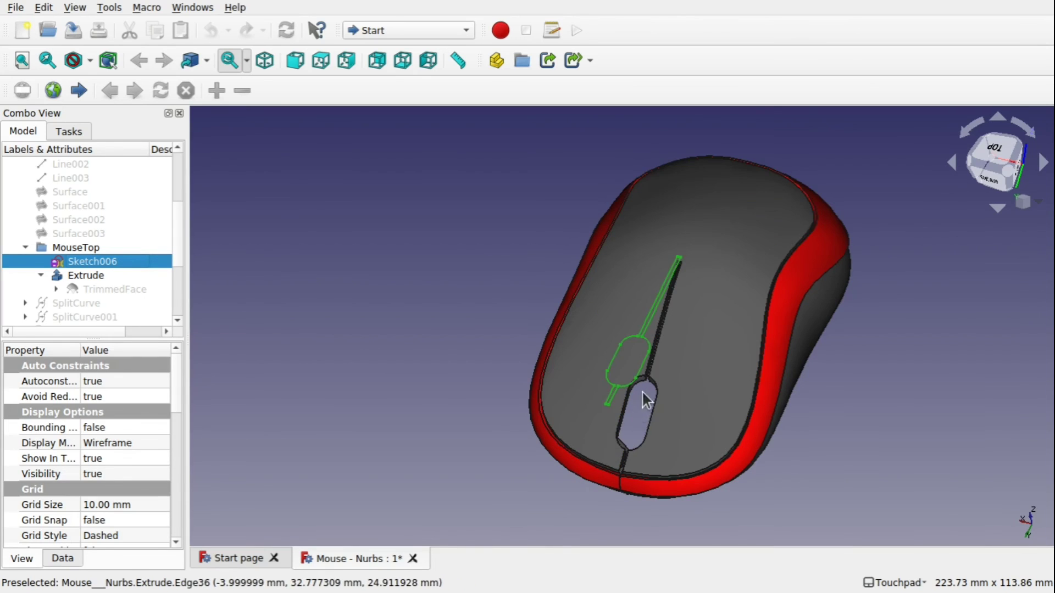
key(space)
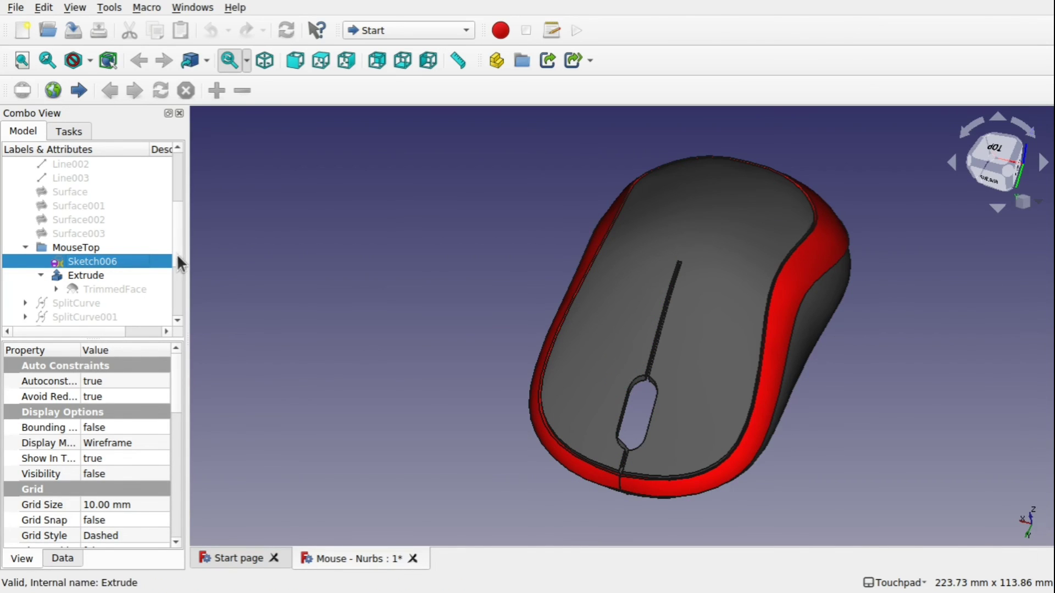
Show the Body holding the filleted scroll wheel and inspect it up close in the cutout of the mouse top.
drag(177, 254, 180, 291)
scroll(138, 301, down, 1)
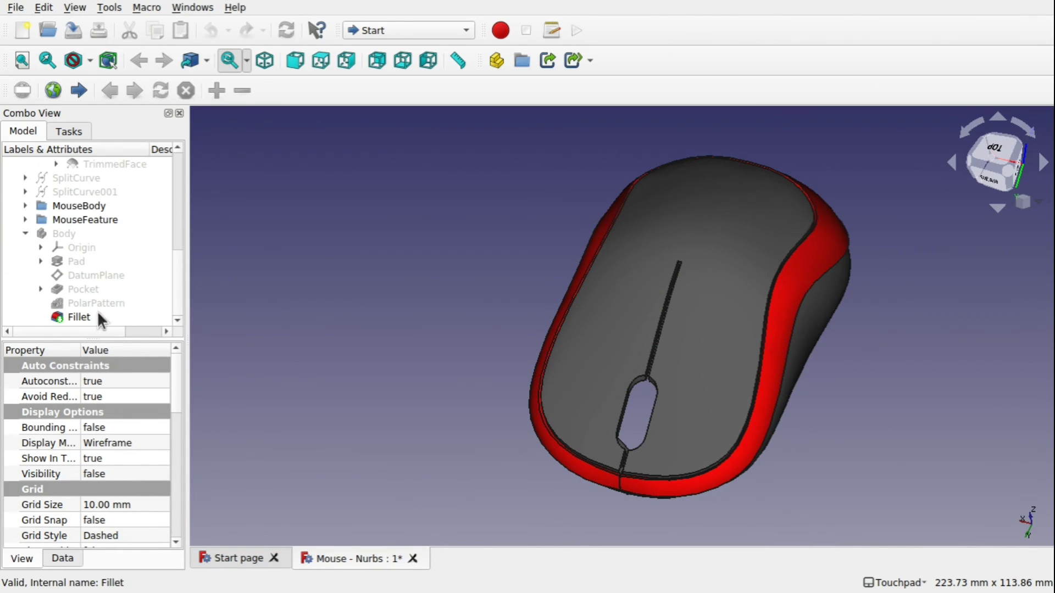
click(65, 234)
key(space)
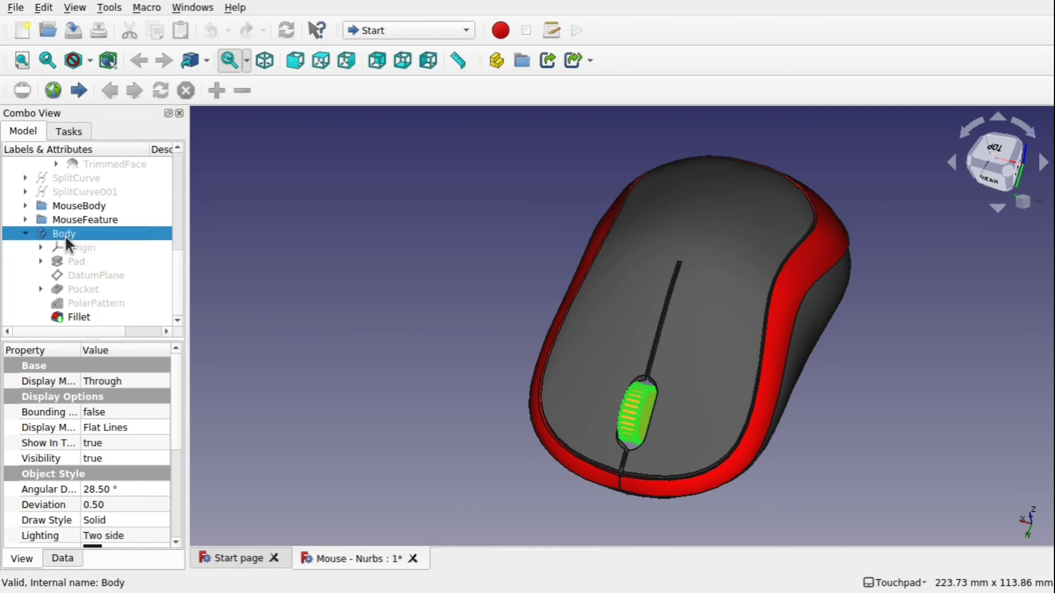
click(489, 456)
scroll(644, 400, up, 4)
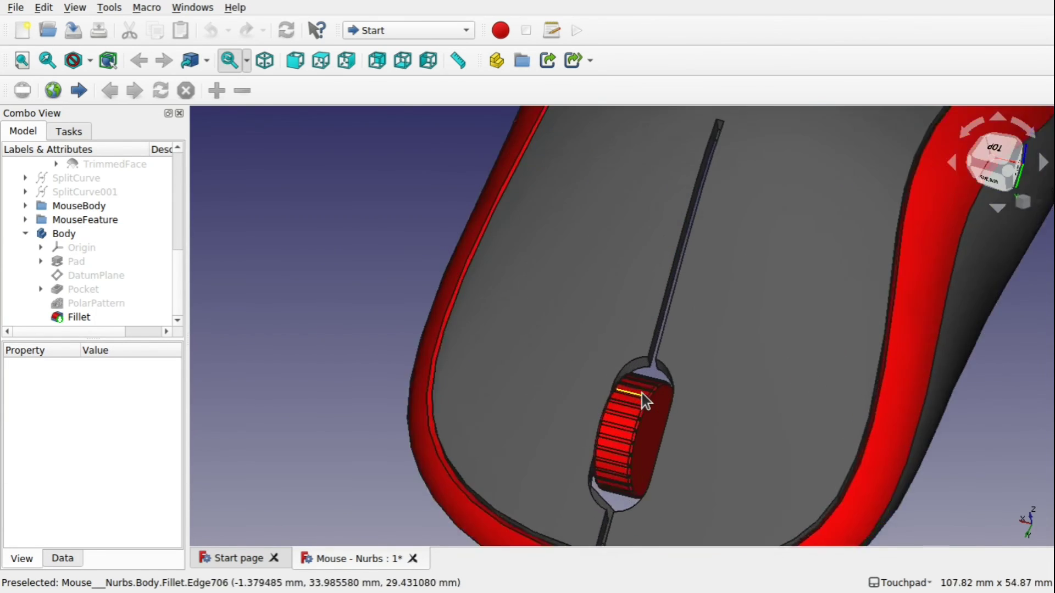
scroll(644, 400, up, 3)
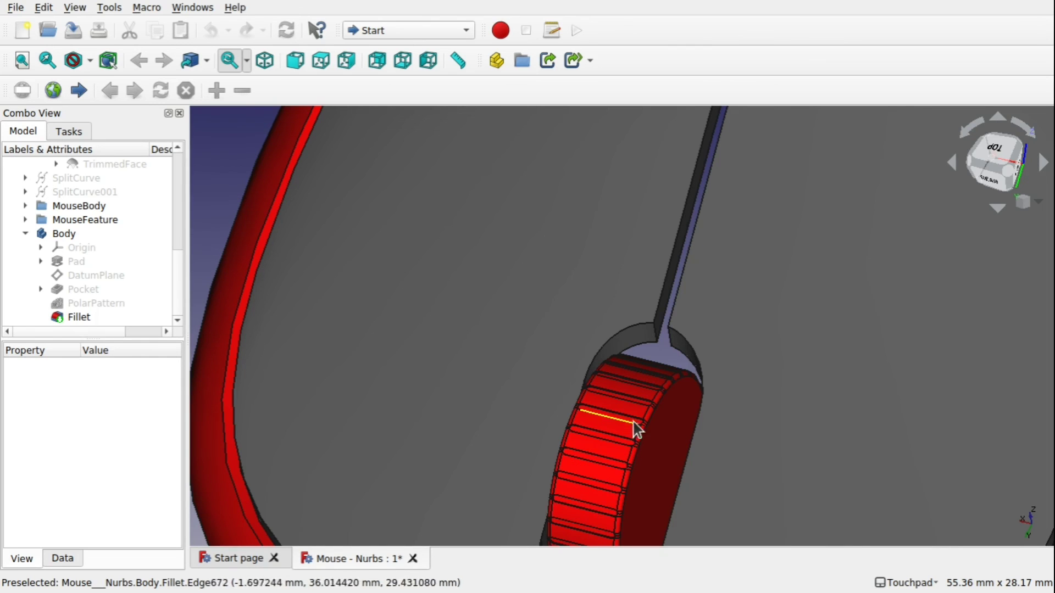
scroll(664, 392, down, 8)
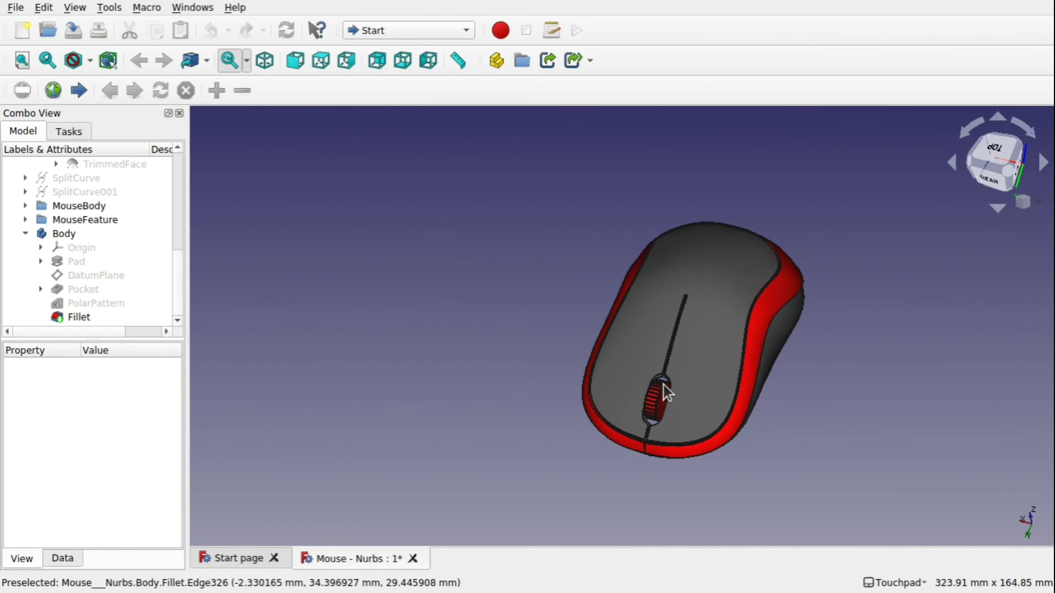